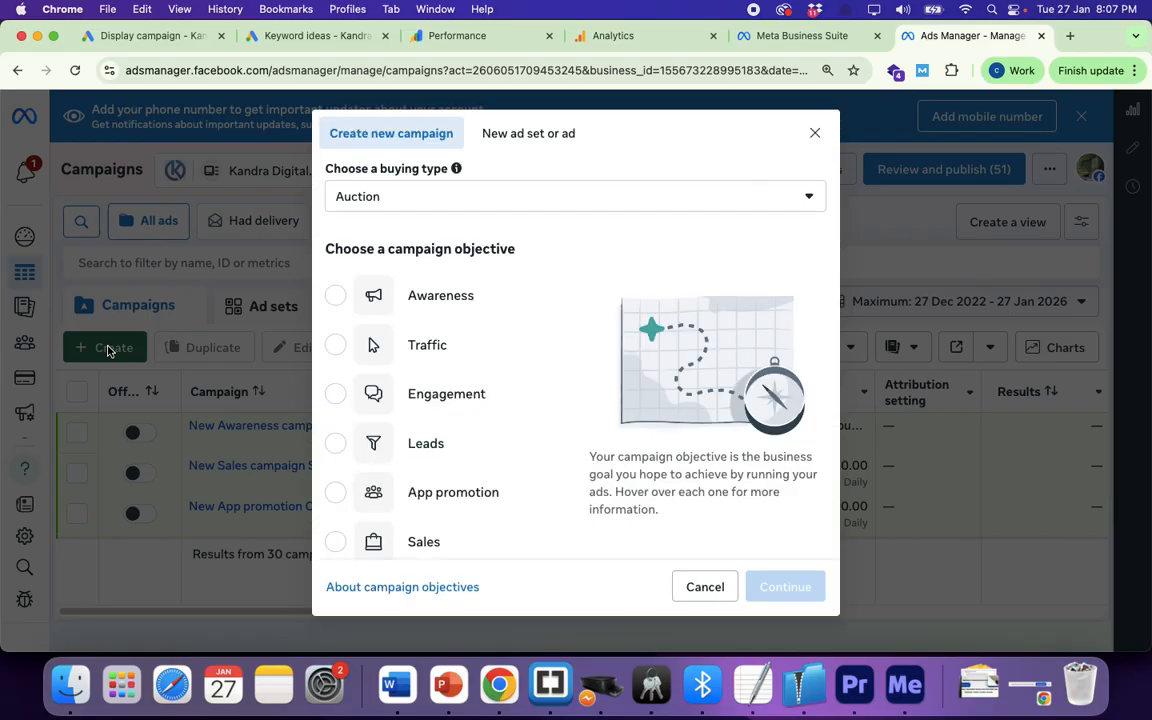
Step: Select Engagement as the objective for the new auction-based campaign
click(336, 403)
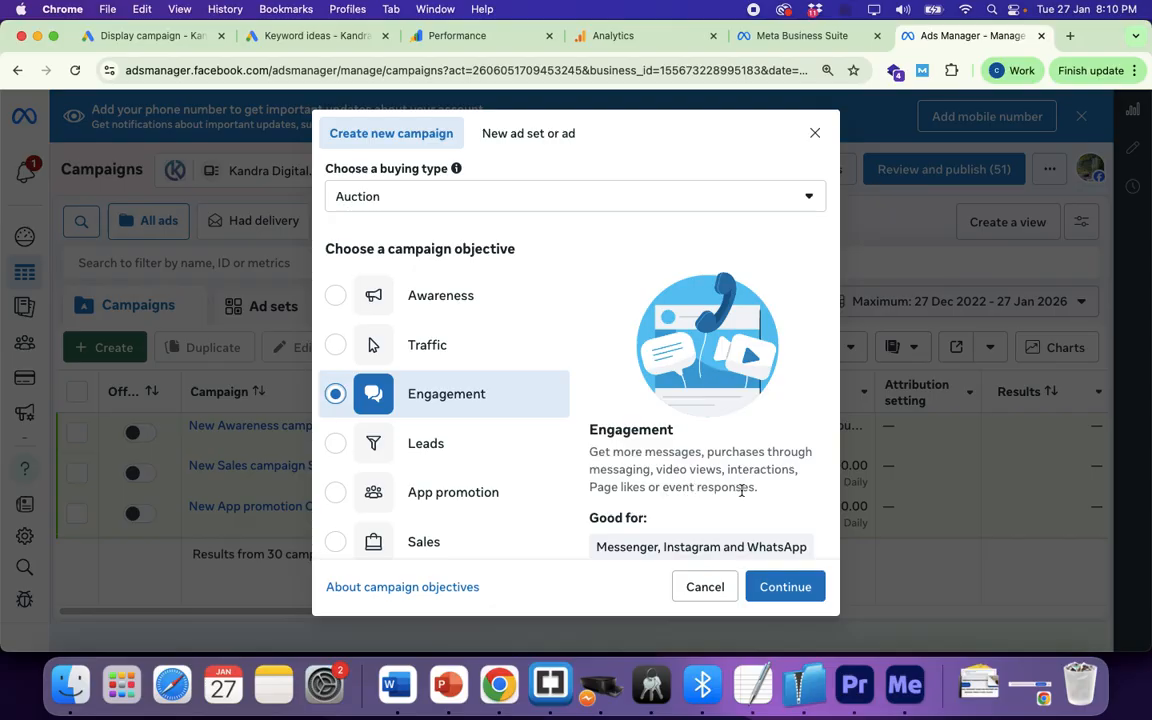
Step: Confirm the Engagement objective and go with the manual engagement campaign setup
scroll(742, 490, down, 3)
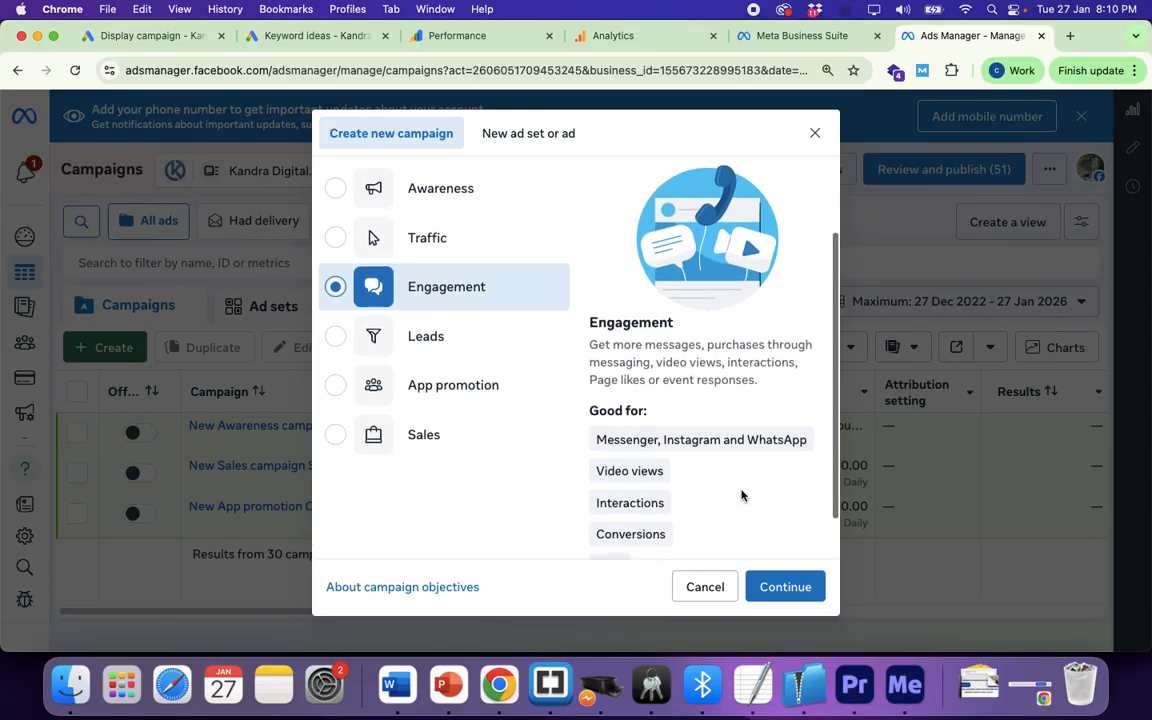
click(782, 590)
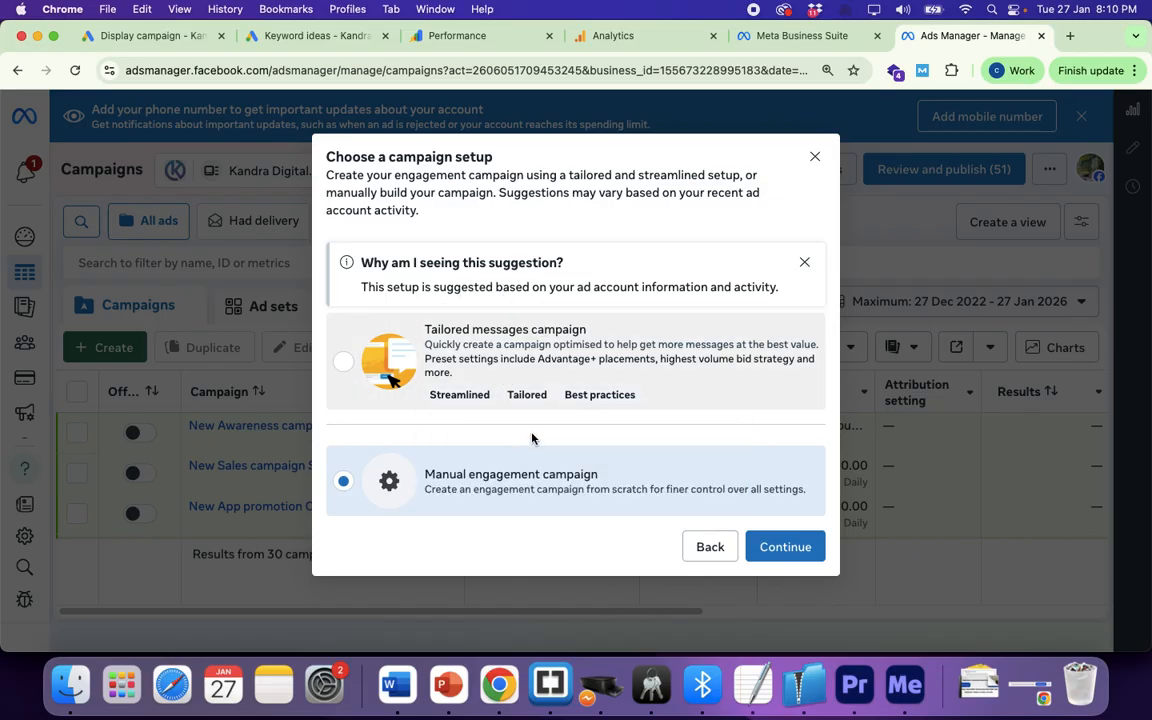
mouse_move(527, 394)
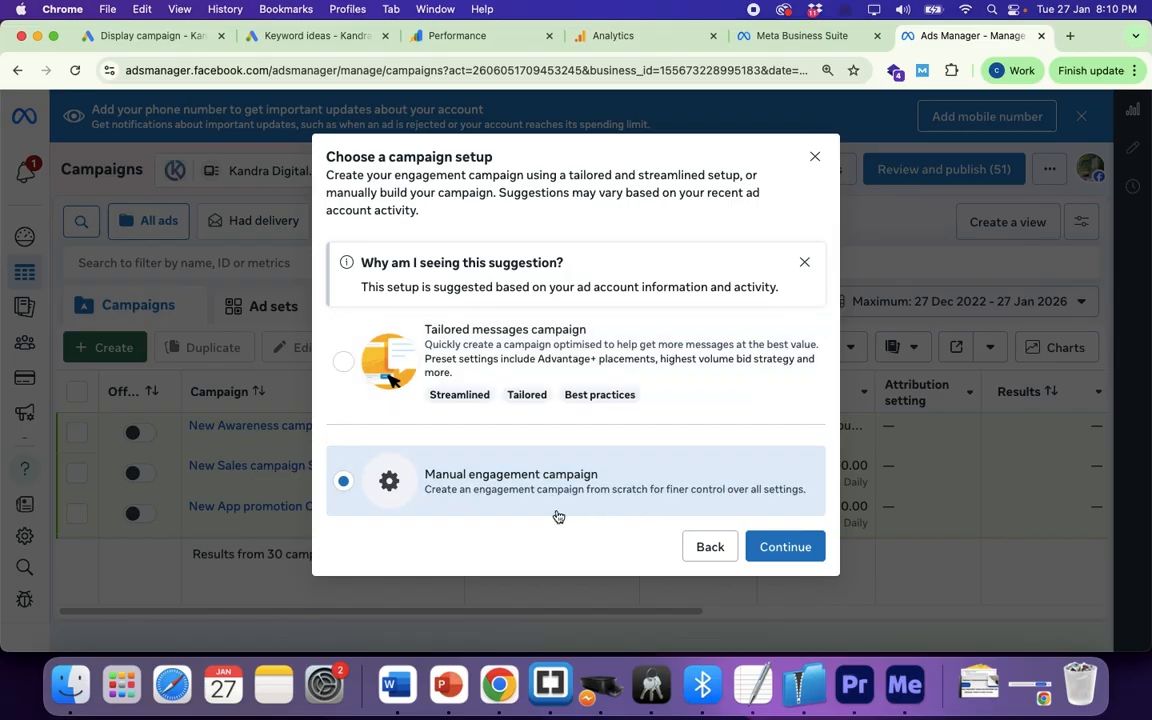
click(785, 549)
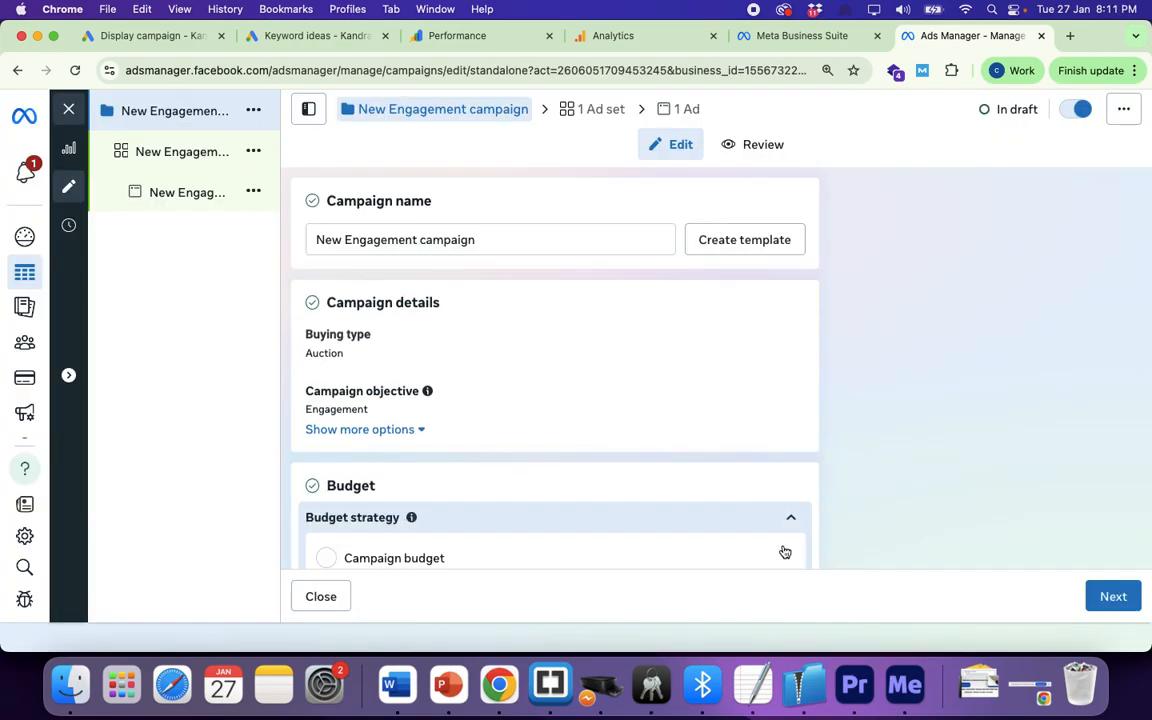
Step: Append '- Jan26' to the campaign name and review the budget settings
click(485, 240)
text(- Jan)
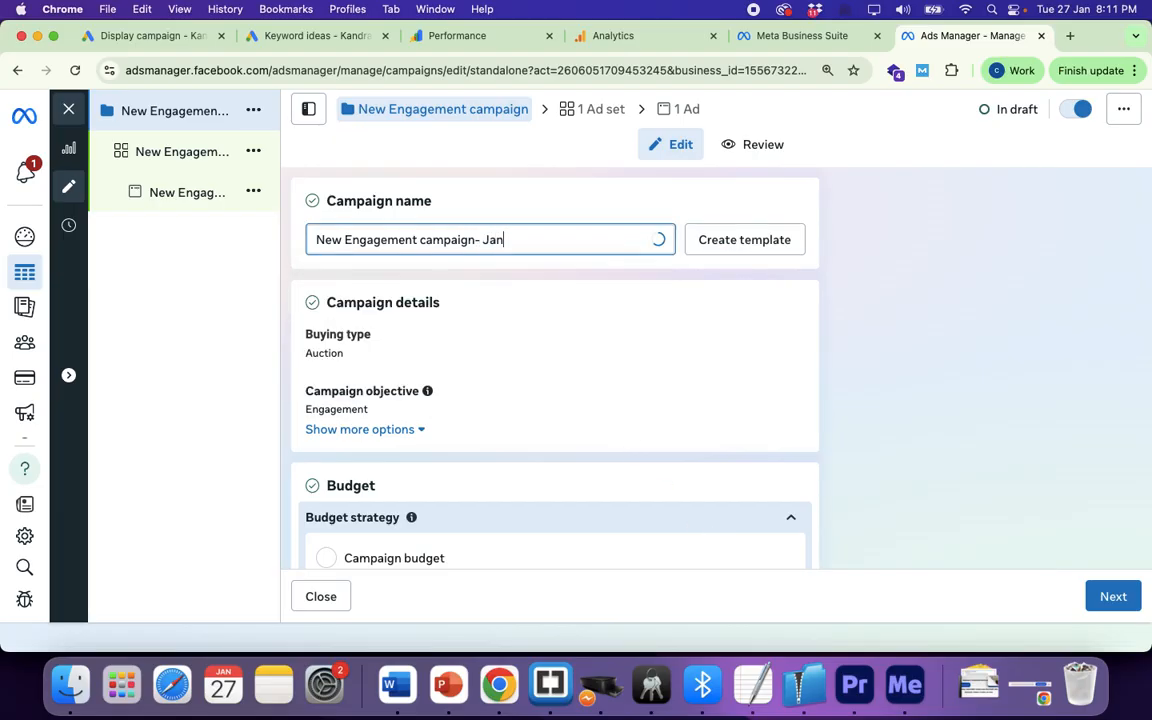
text(26)
scroll(583, 303, down, 5)
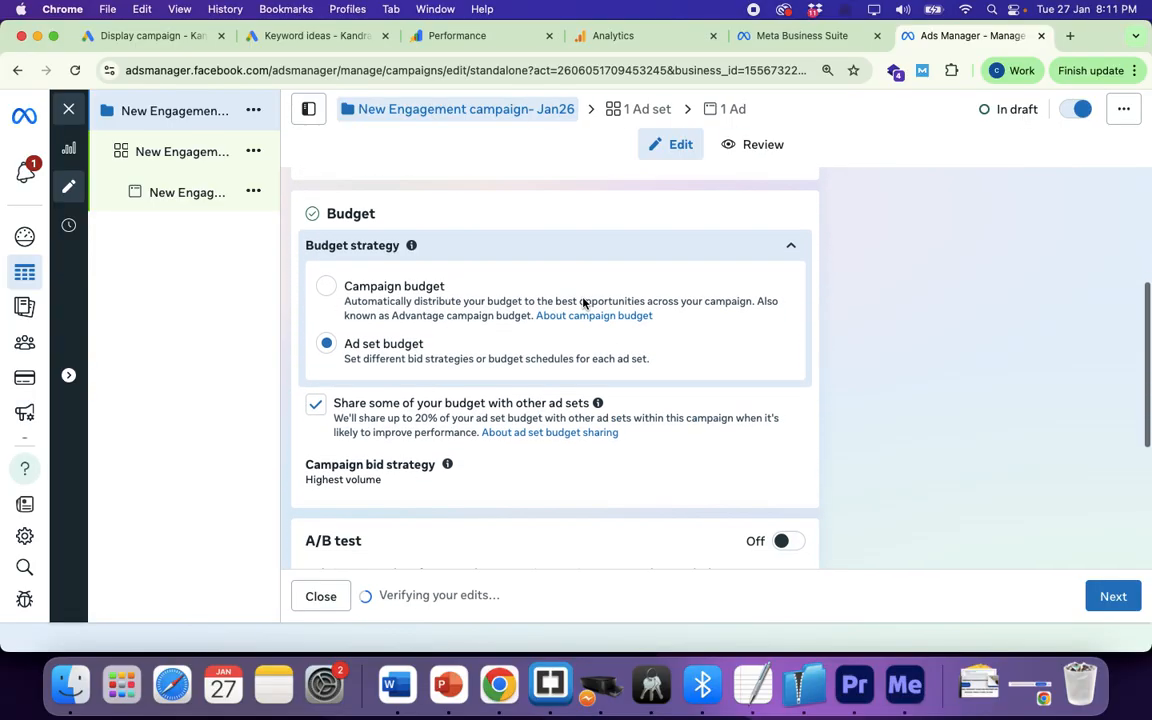
scroll(583, 303, down, 1)
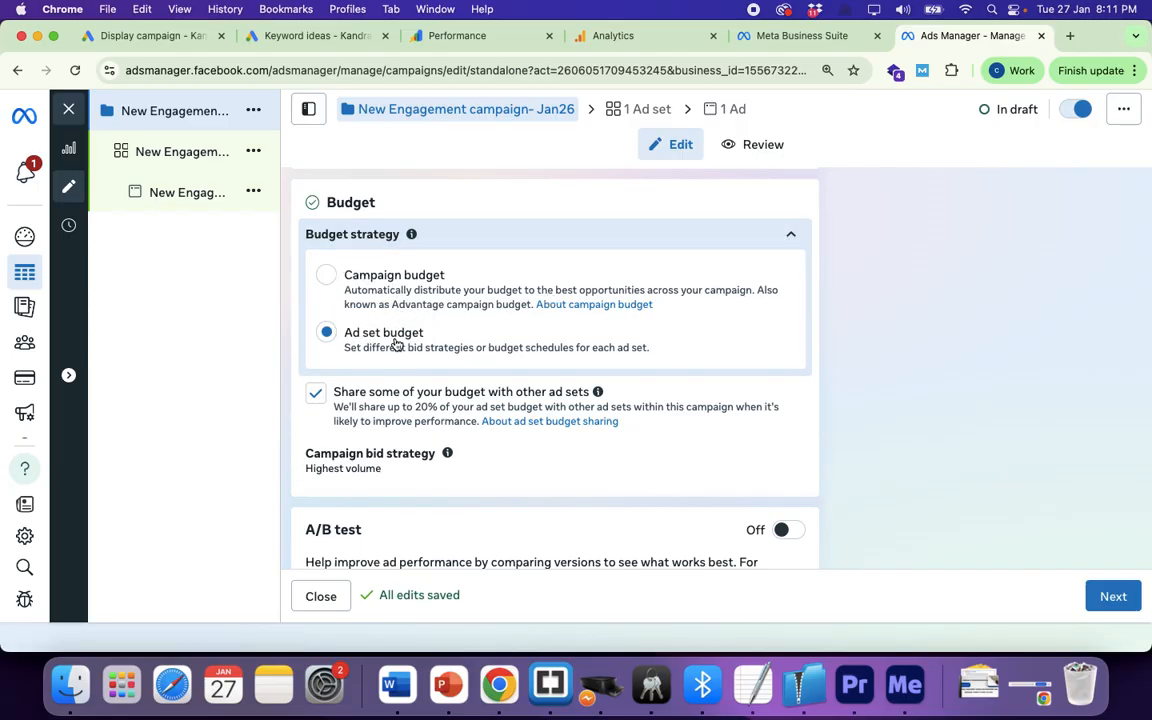
scroll(427, 363, down, 2)
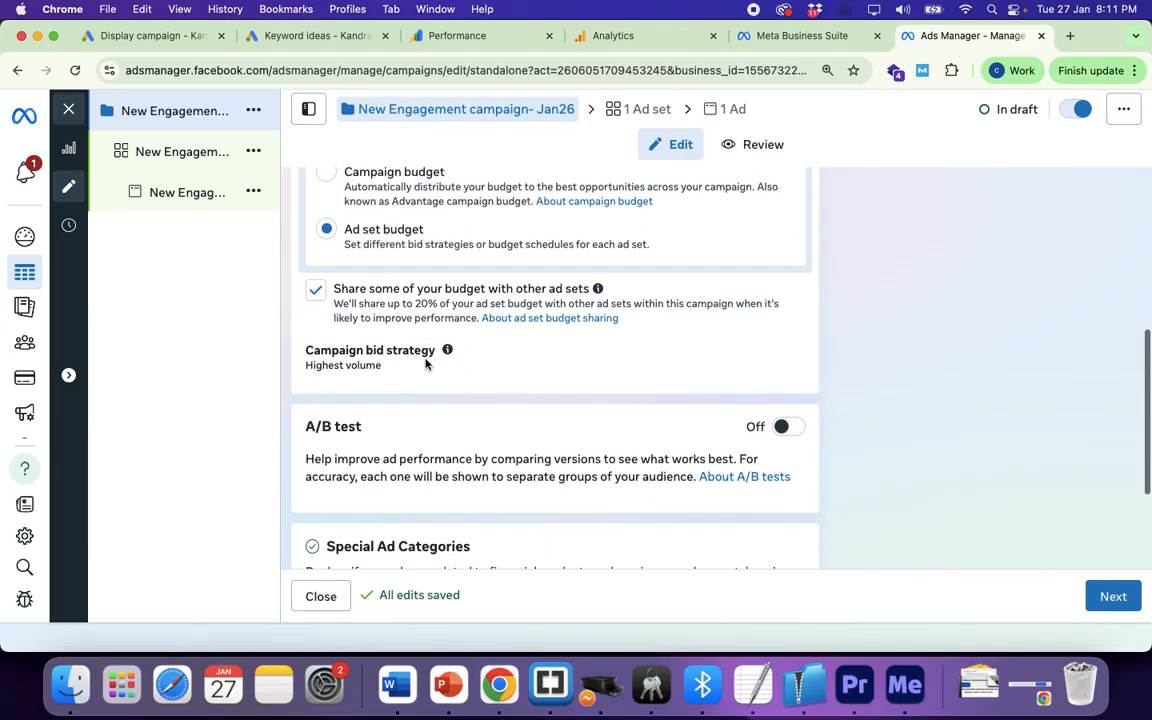
scroll(427, 362, up, 3)
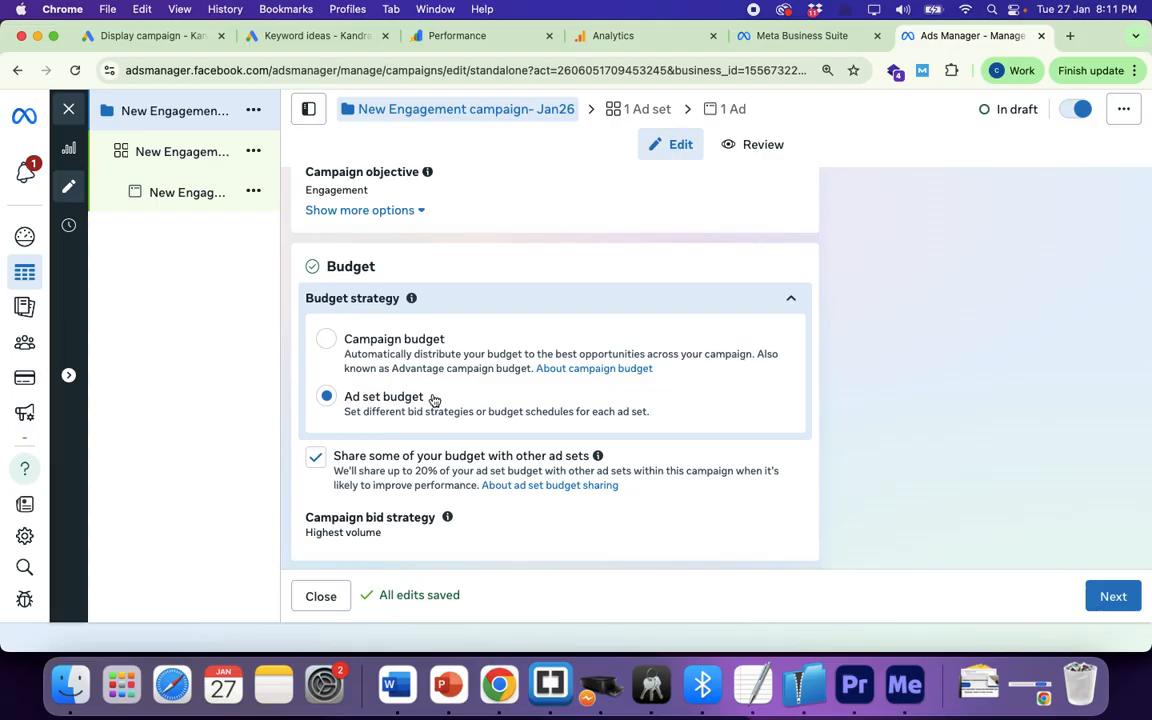
scroll(433, 400, down, 7)
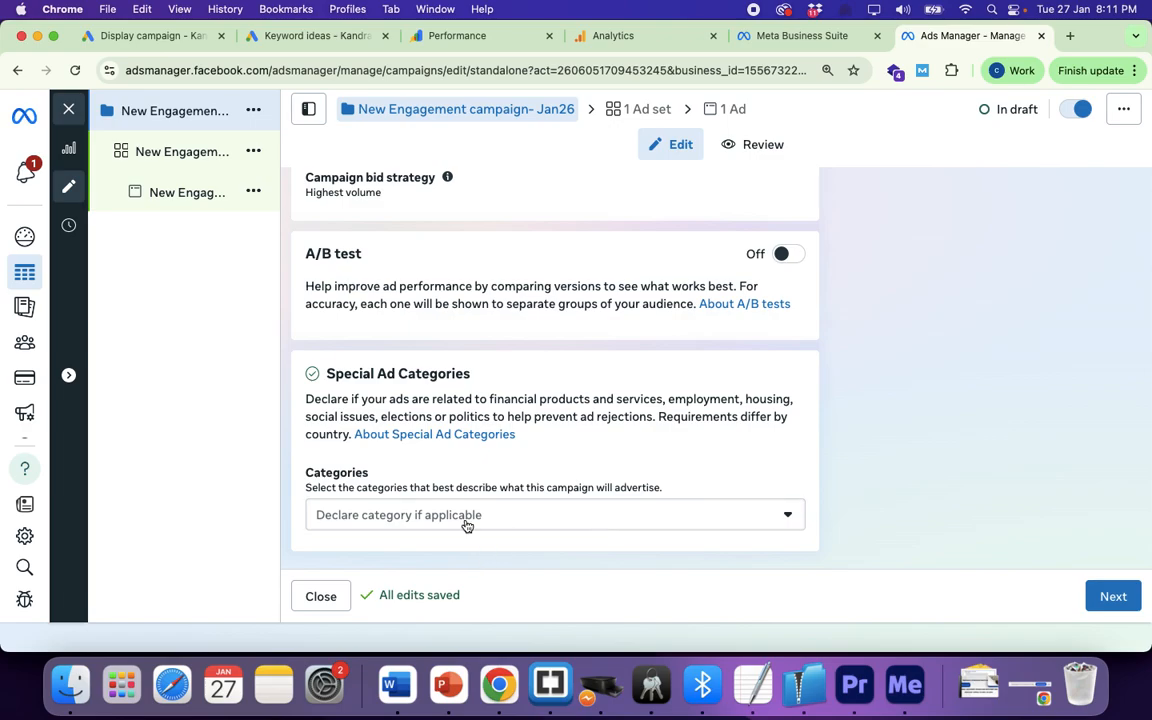
Step: Leave Special Ad Categories undeclared and continue to the ad set
click(509, 518)
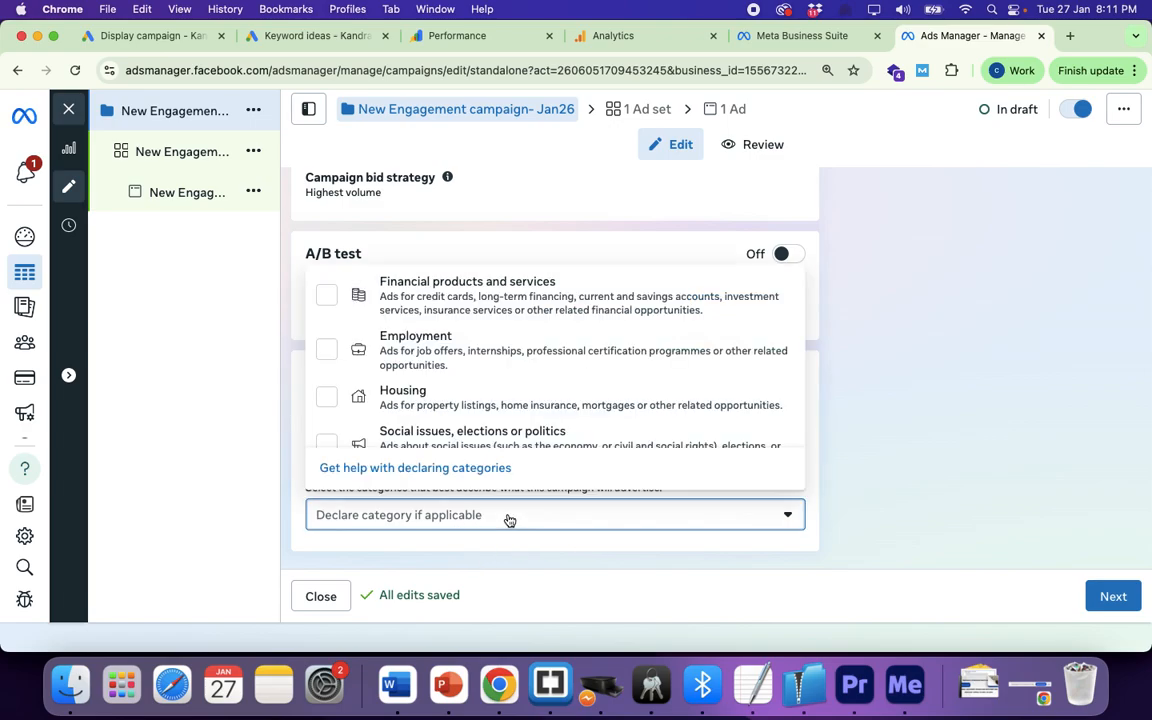
scroll(457, 360, down, 3)
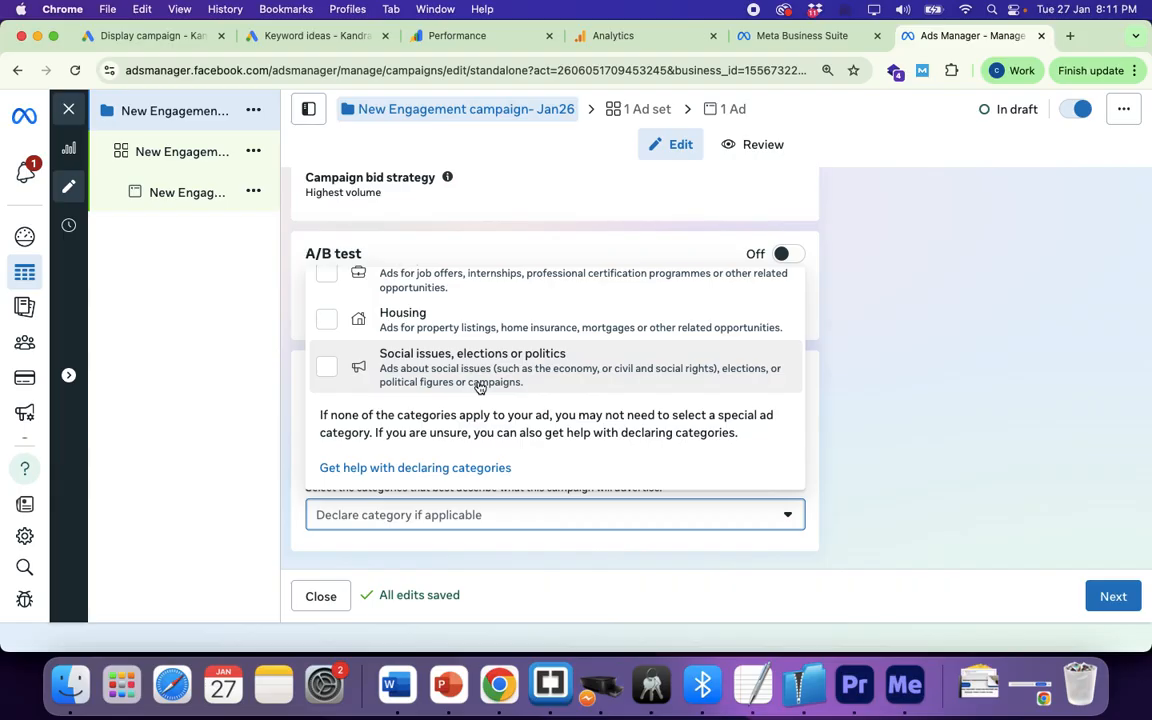
scroll(516, 364, up, 2)
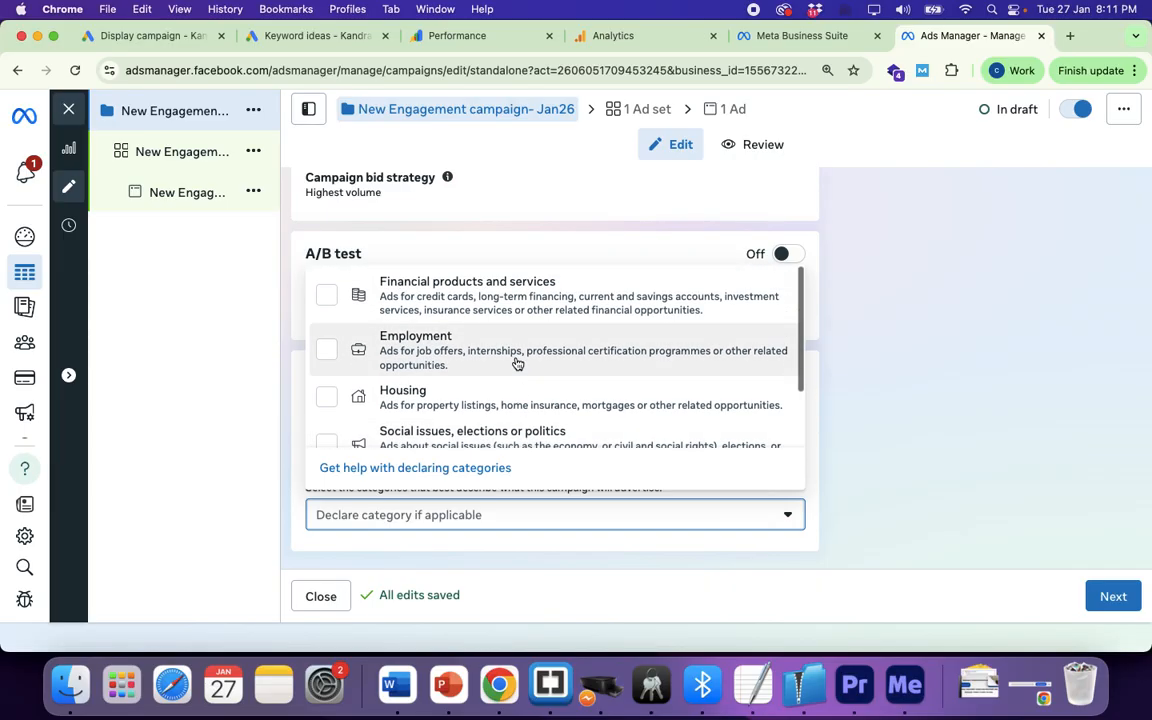
click(804, 540)
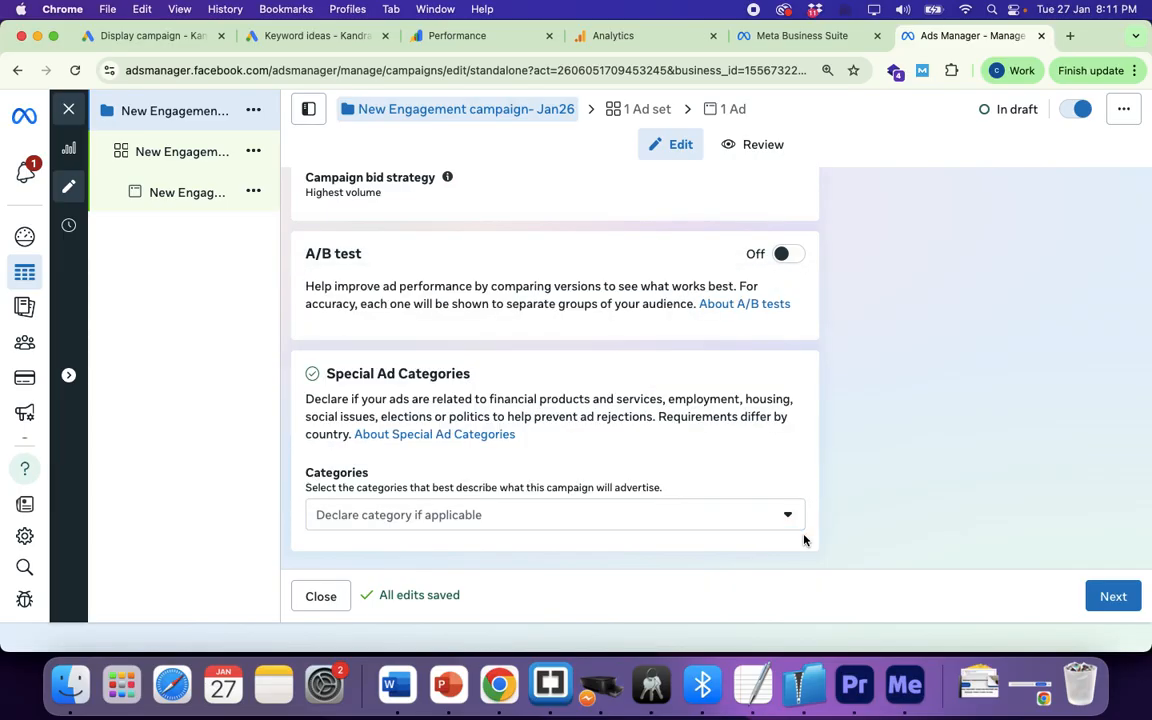
click(1108, 599)
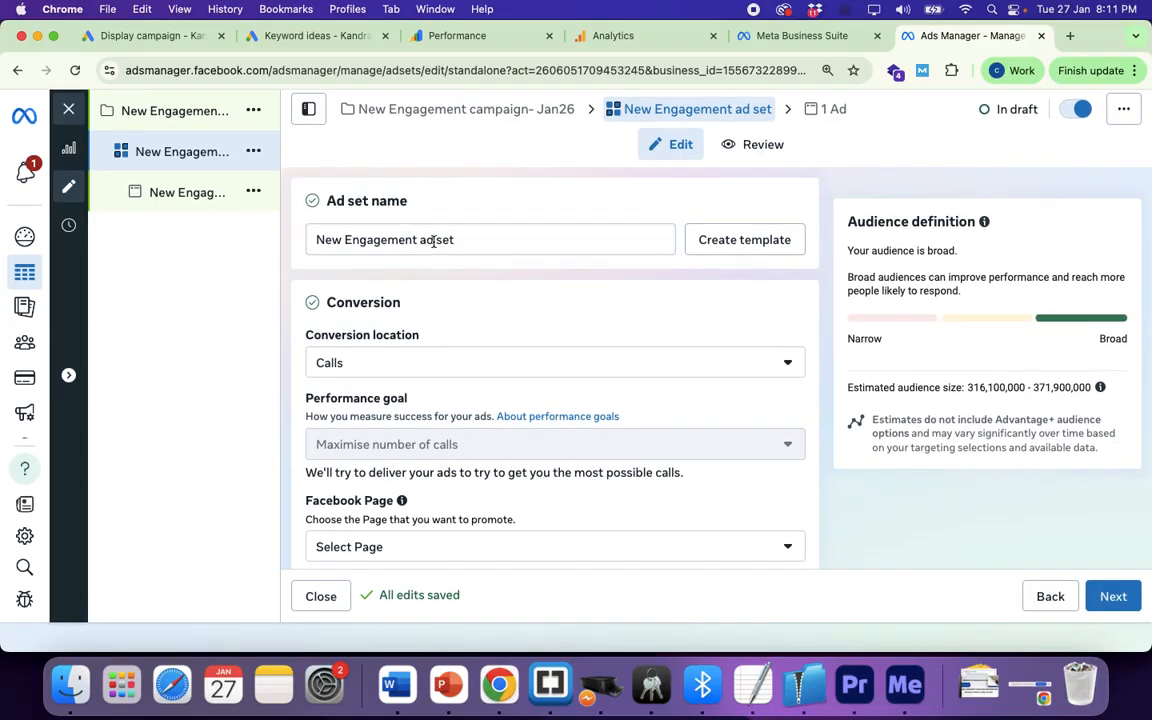
Step: Set the ad set's conversion location to Instagram or Facebook
click(360, 371)
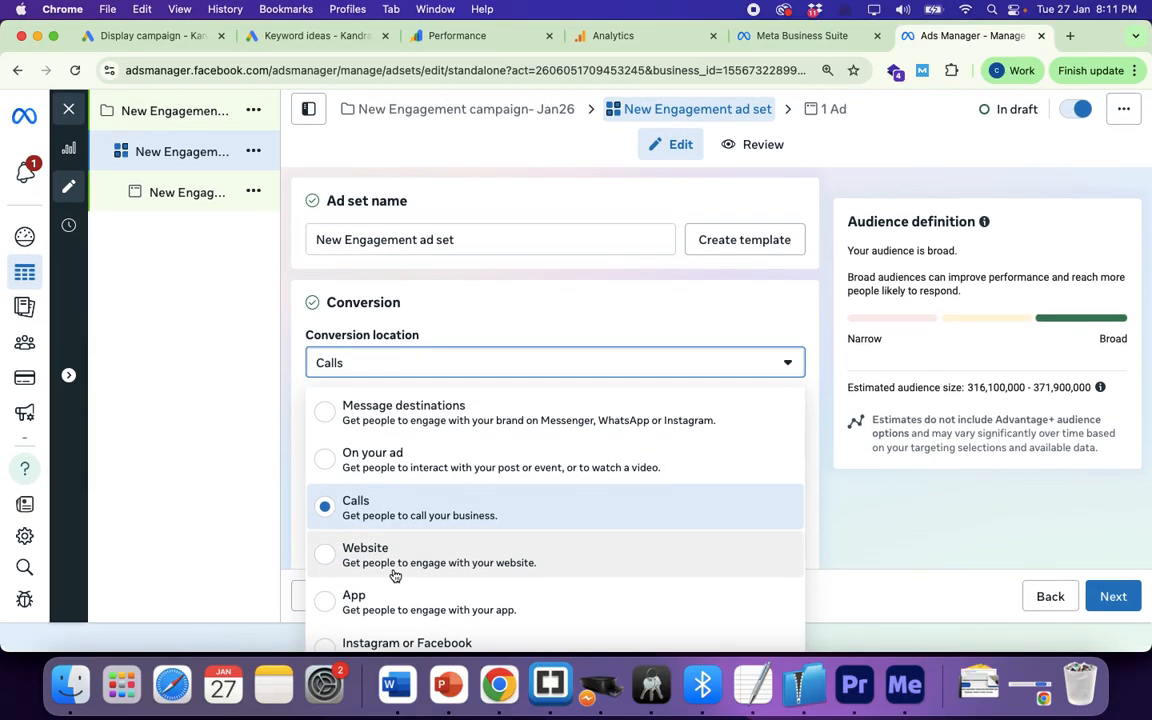
click(460, 329)
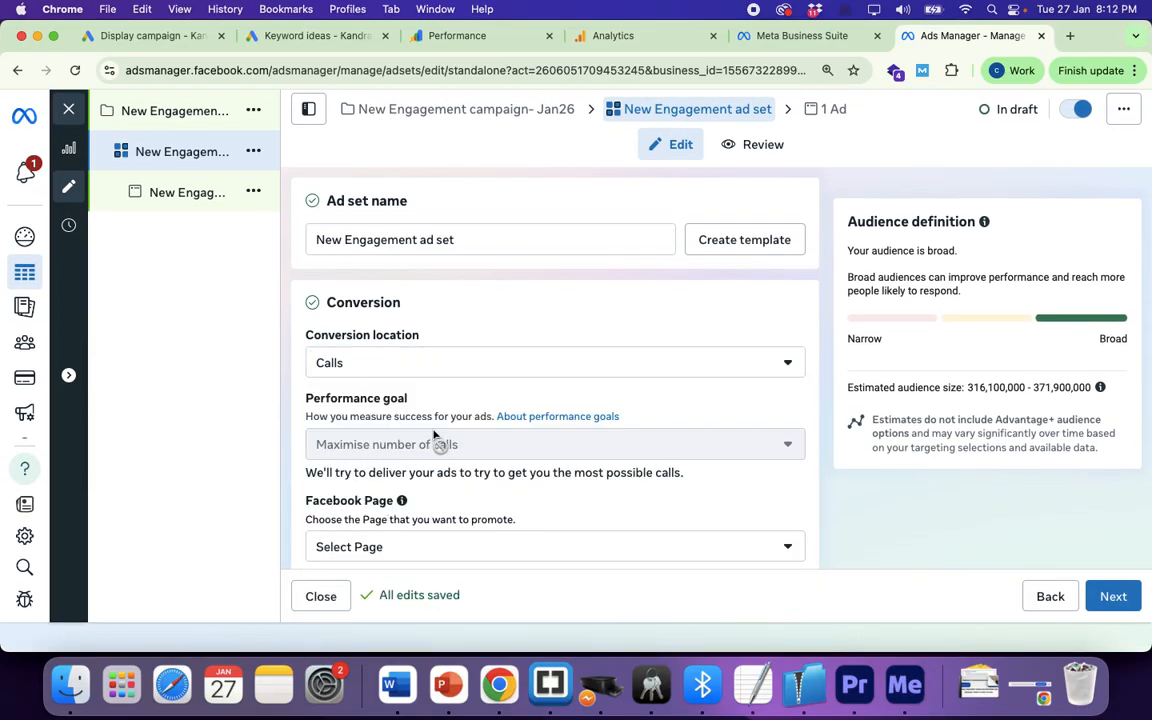
scroll(435, 438, down, 2)
scroll(435, 438, up, 2)
click(396, 370)
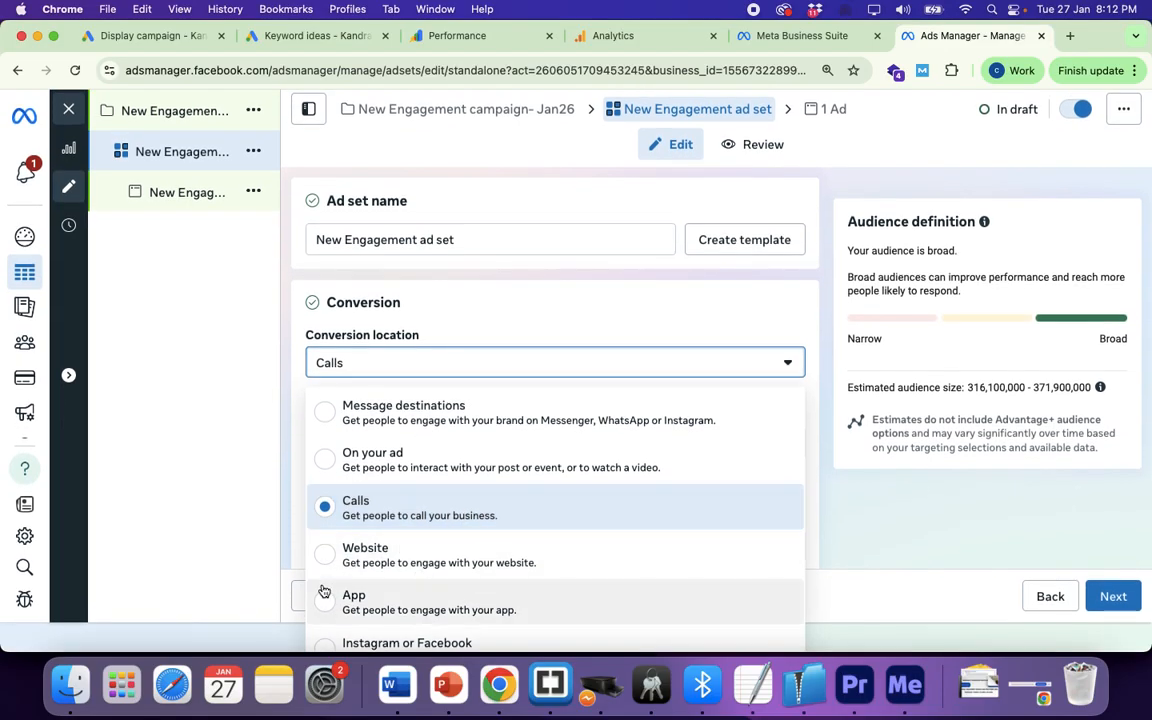
scroll(390, 554, down, 1)
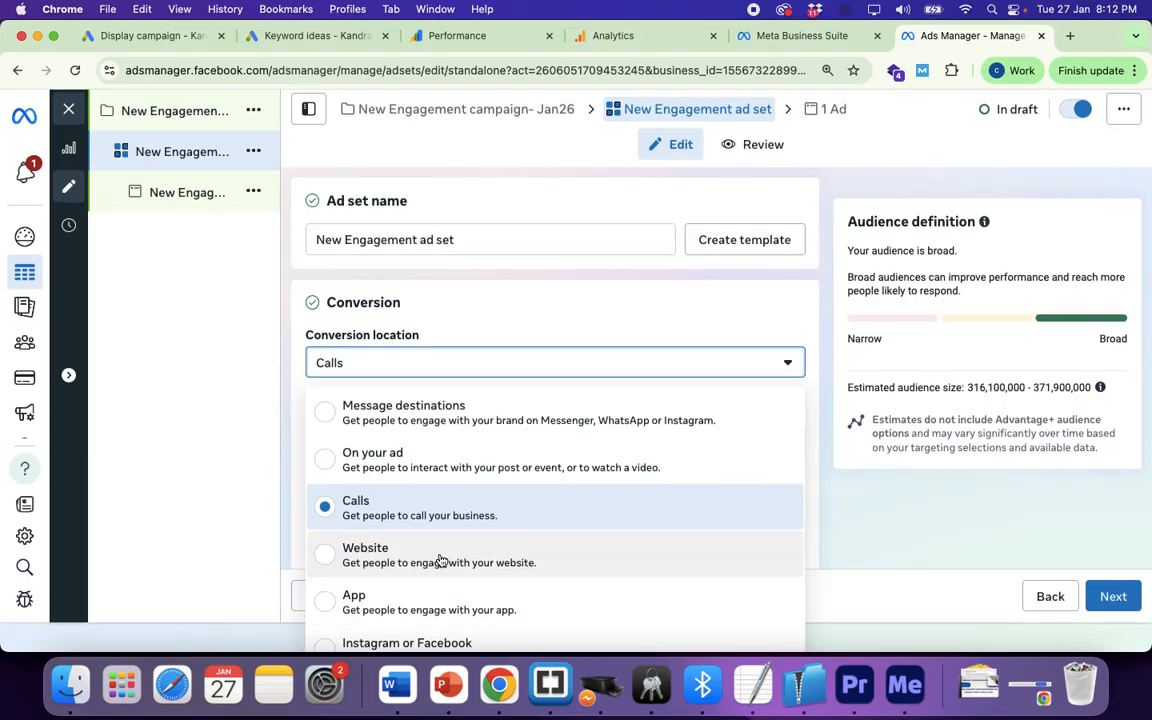
scroll(441, 560, down, 1)
scroll(874, 522, down, 3)
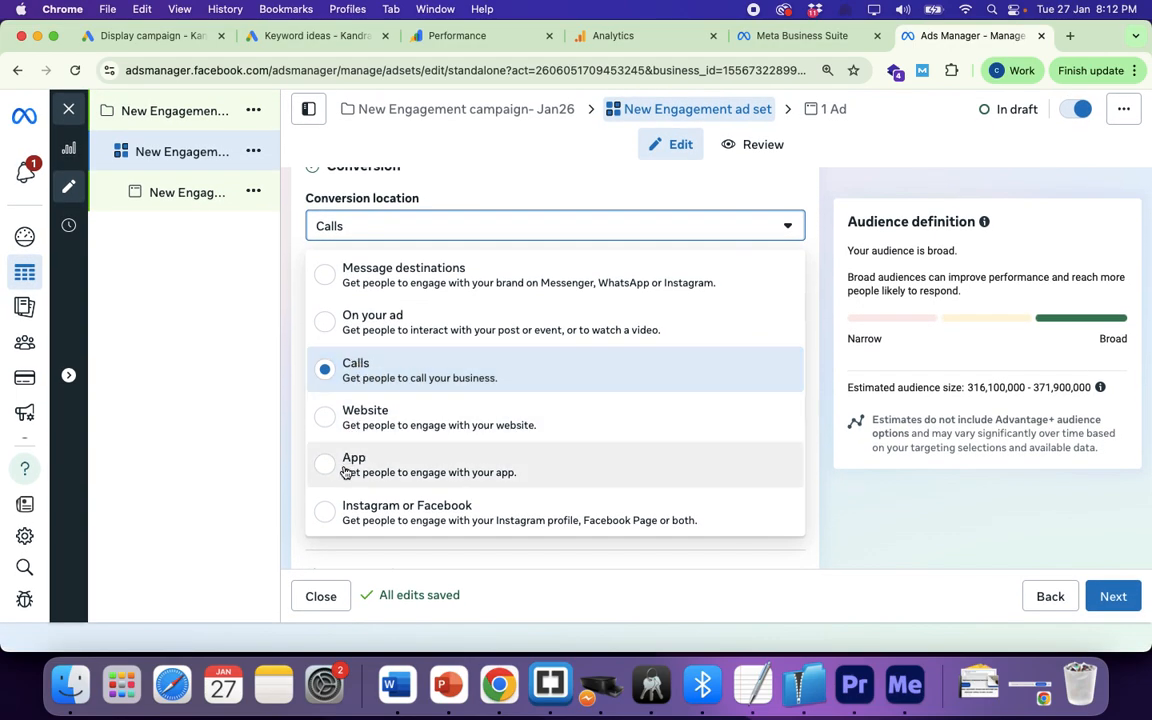
click(327, 513)
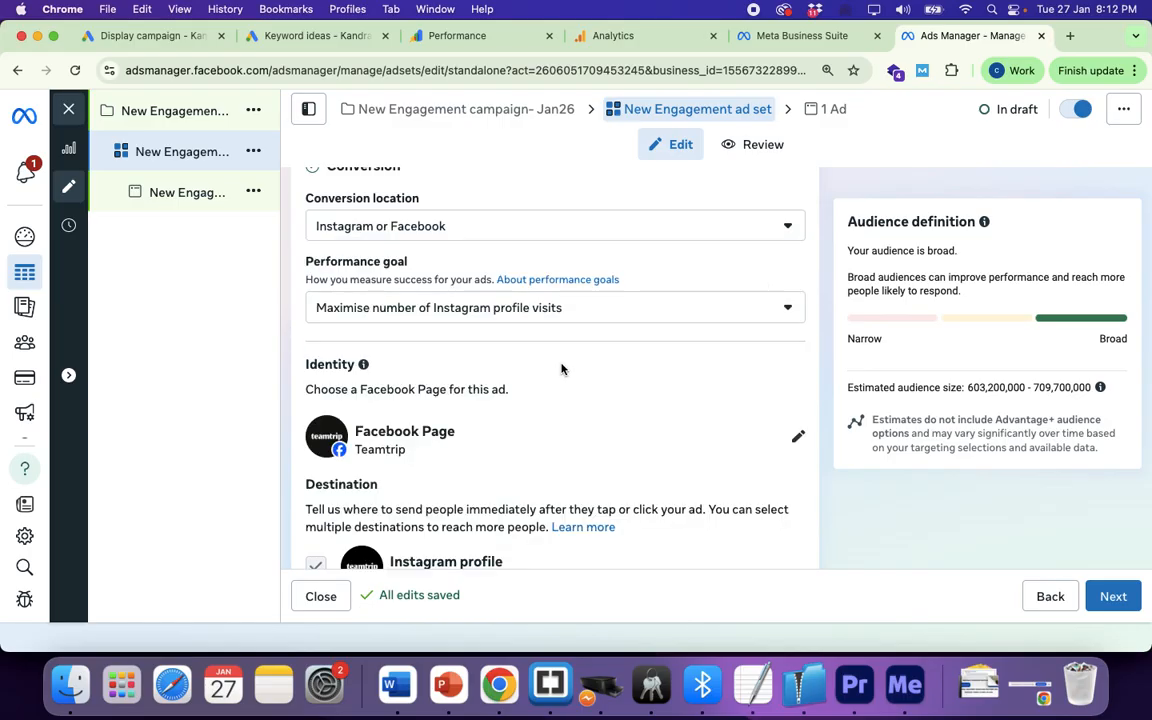
scroll(561, 369, down, 2)
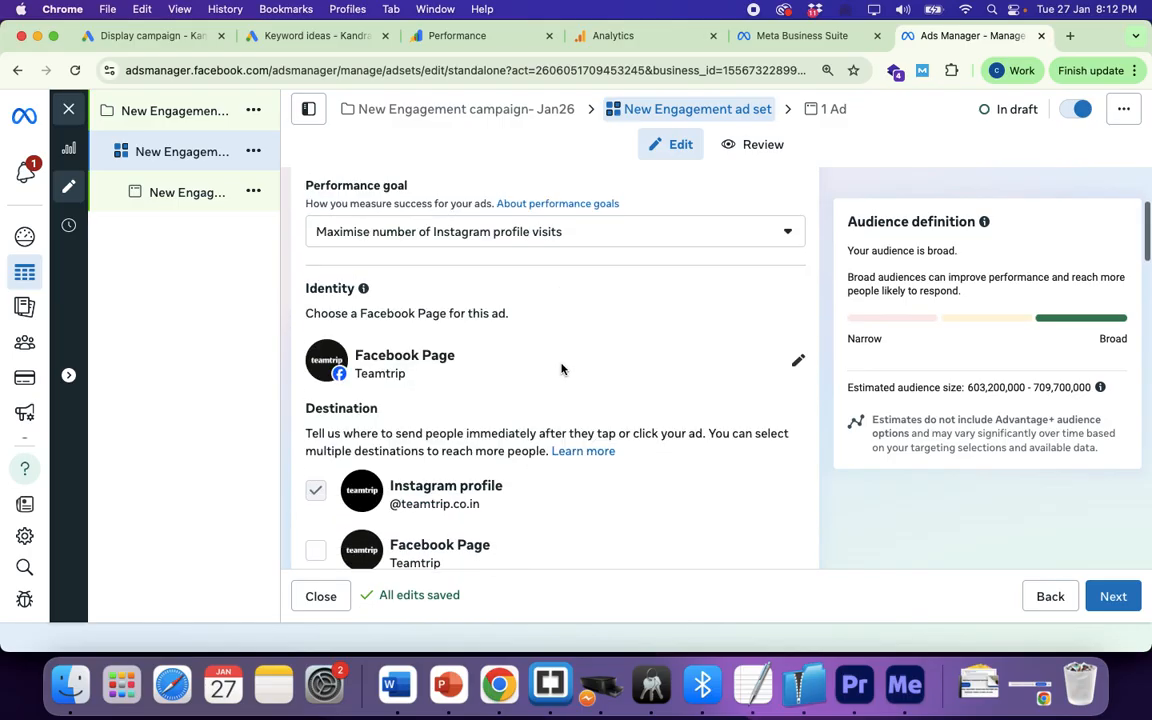
Step: Use Kandra Digital as the Page and add its Facebook Page as a destination
click(798, 358)
scroll(530, 440, down, 1)
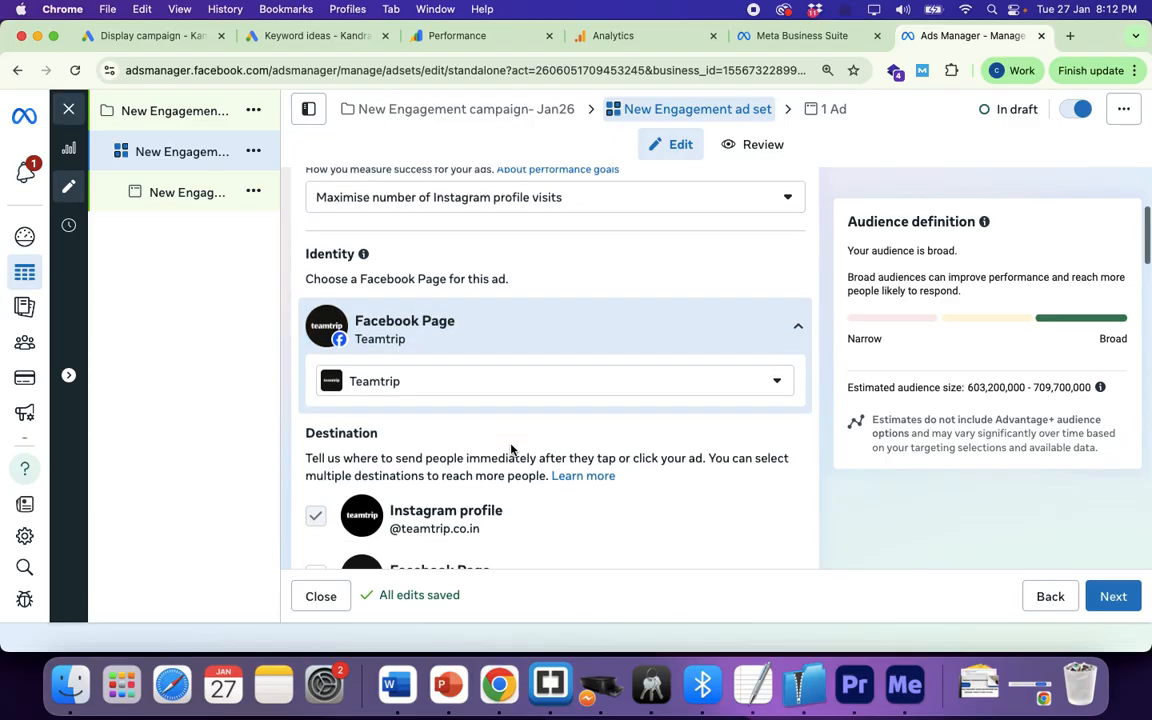
click(512, 383)
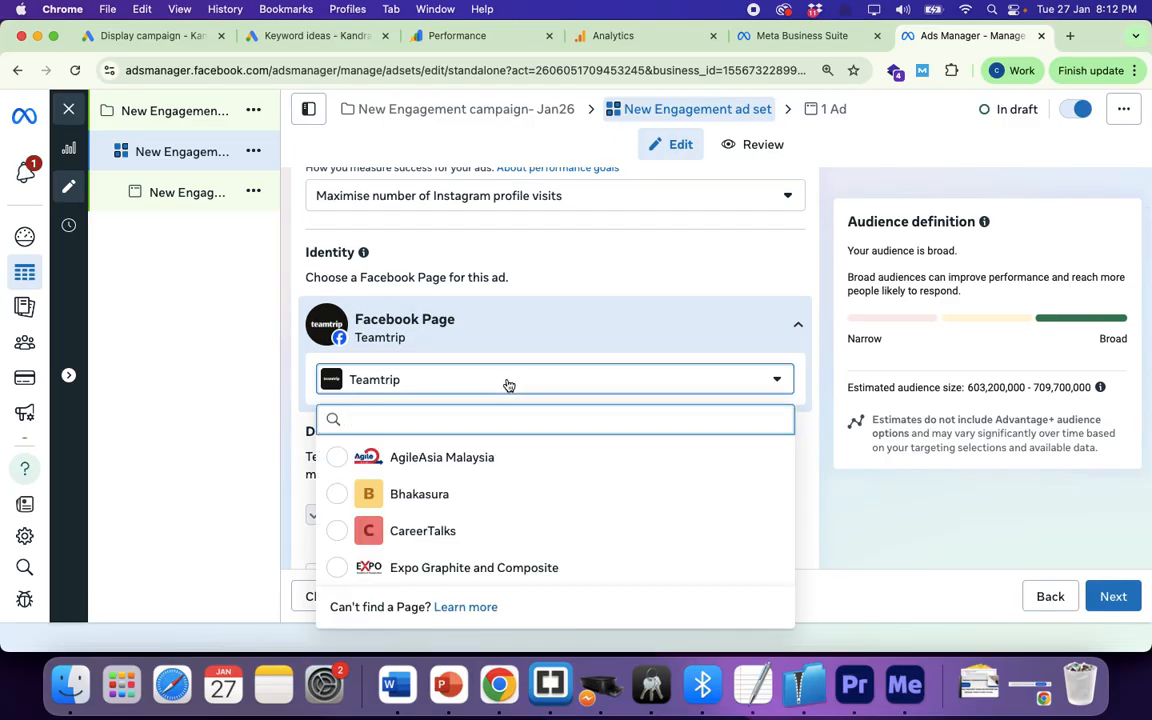
scroll(445, 512, down, 5)
scroll(447, 512, down, 1)
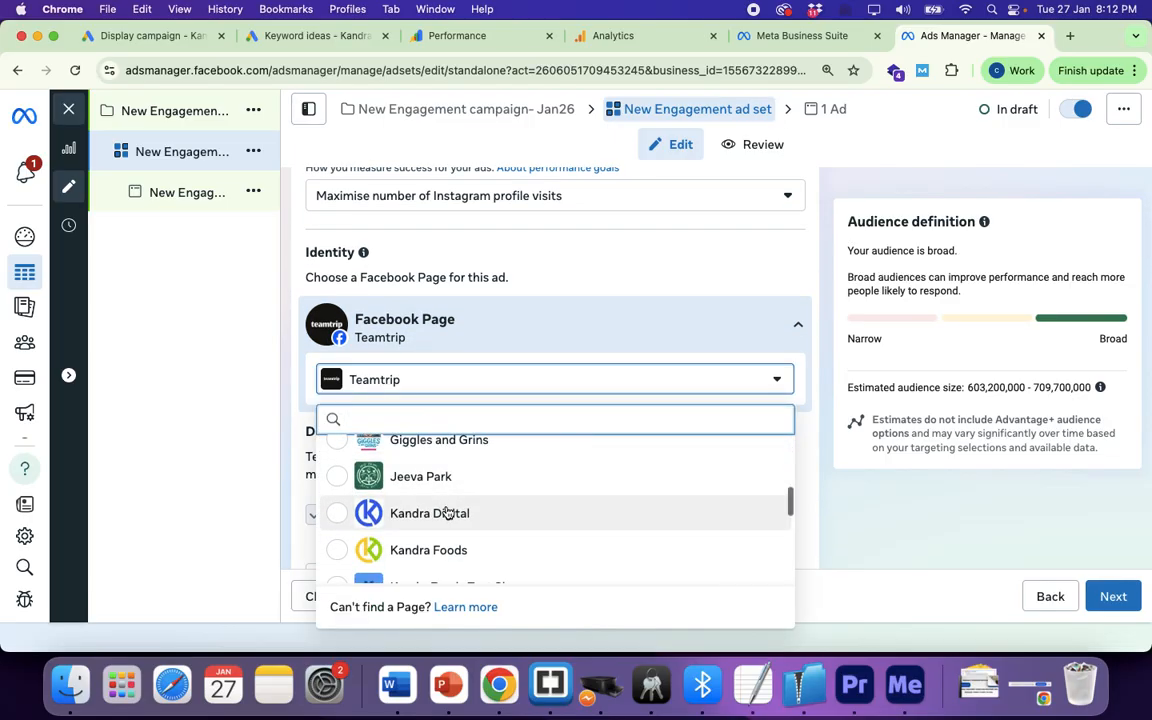
click(340, 515)
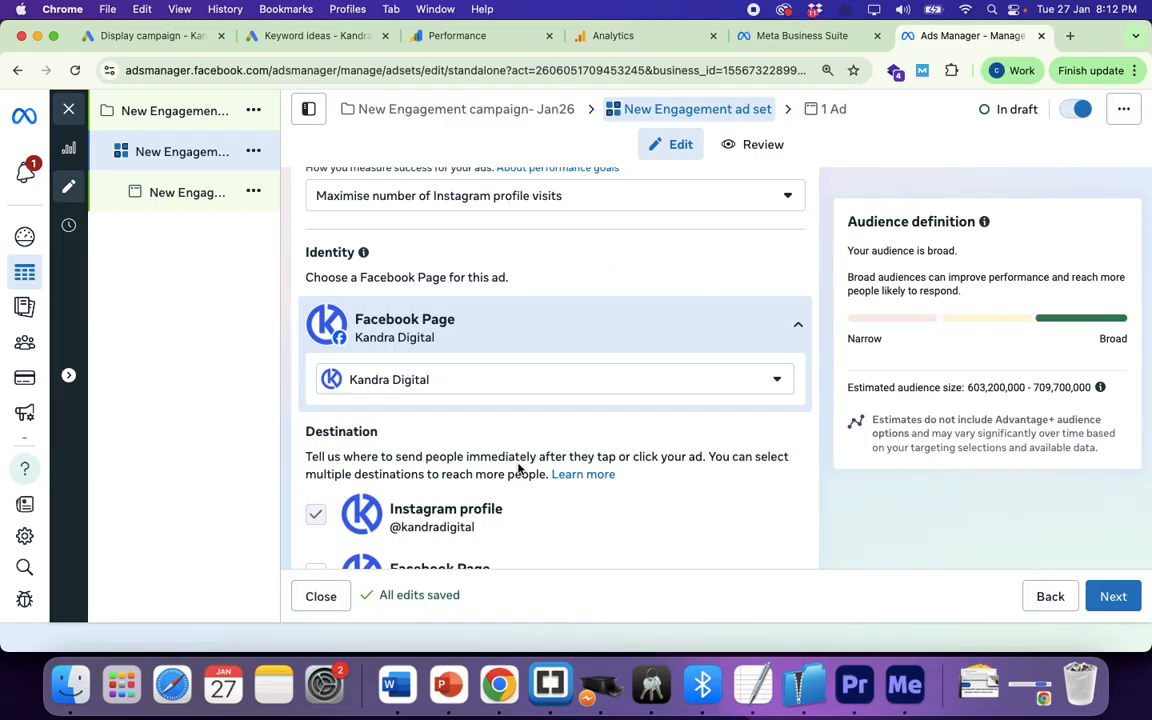
scroll(522, 468, down, 3)
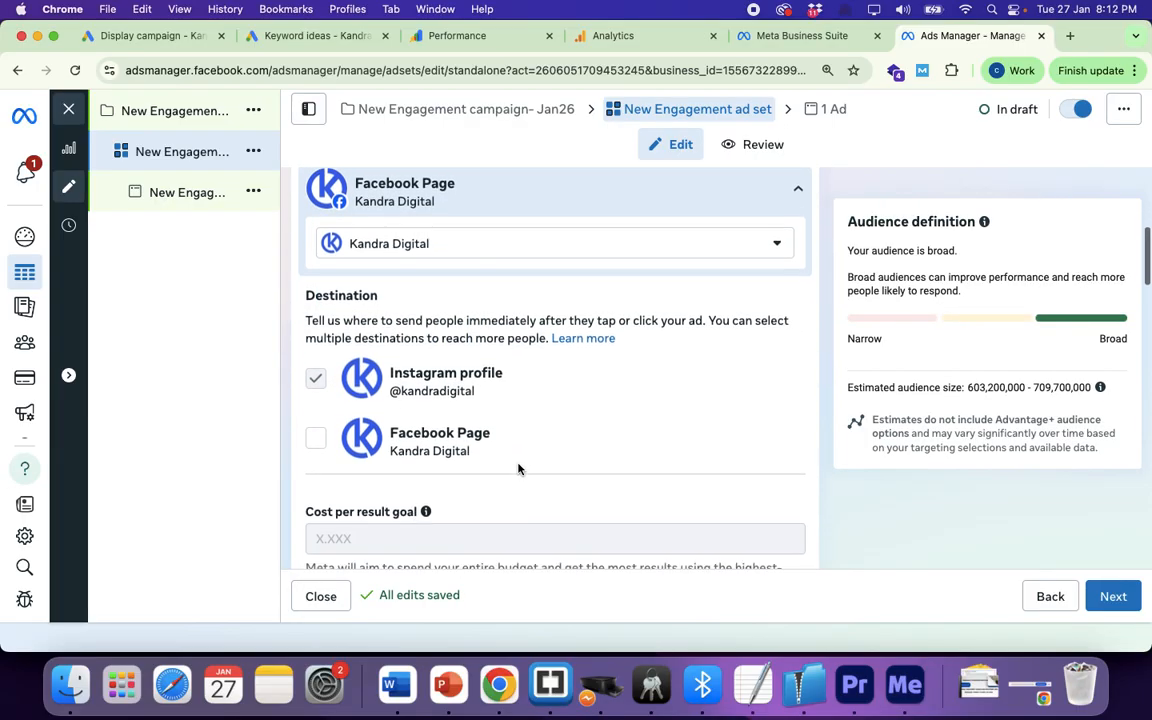
click(315, 437)
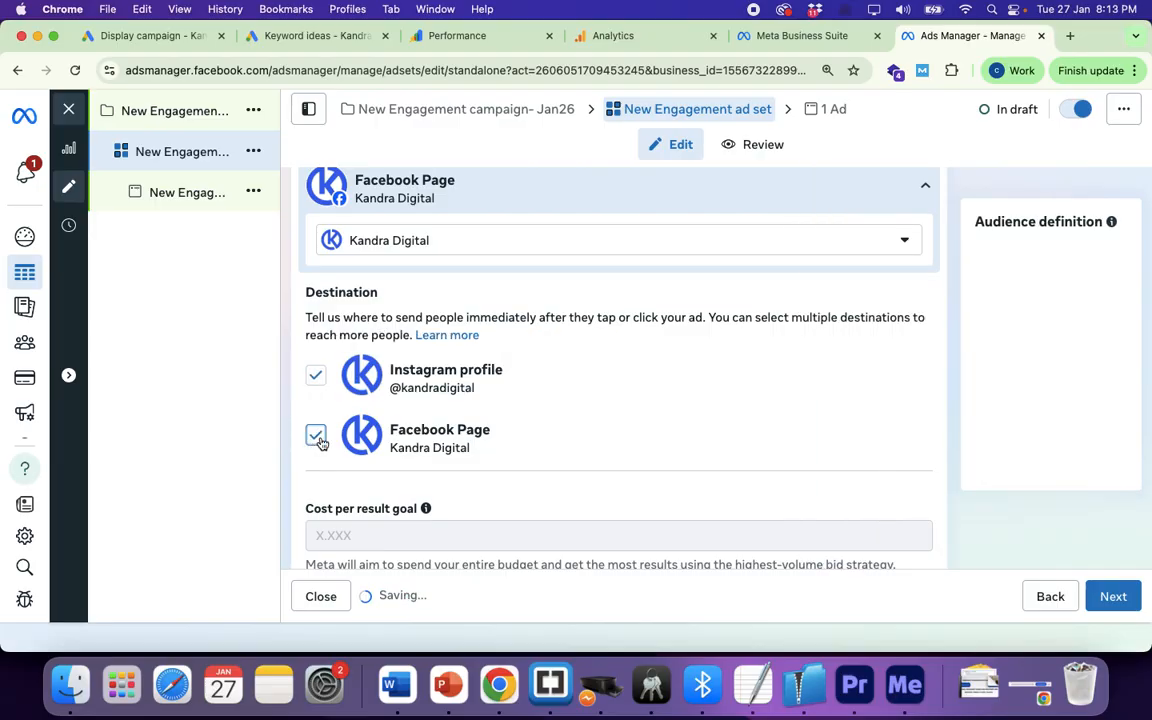
scroll(472, 430, up, 4)
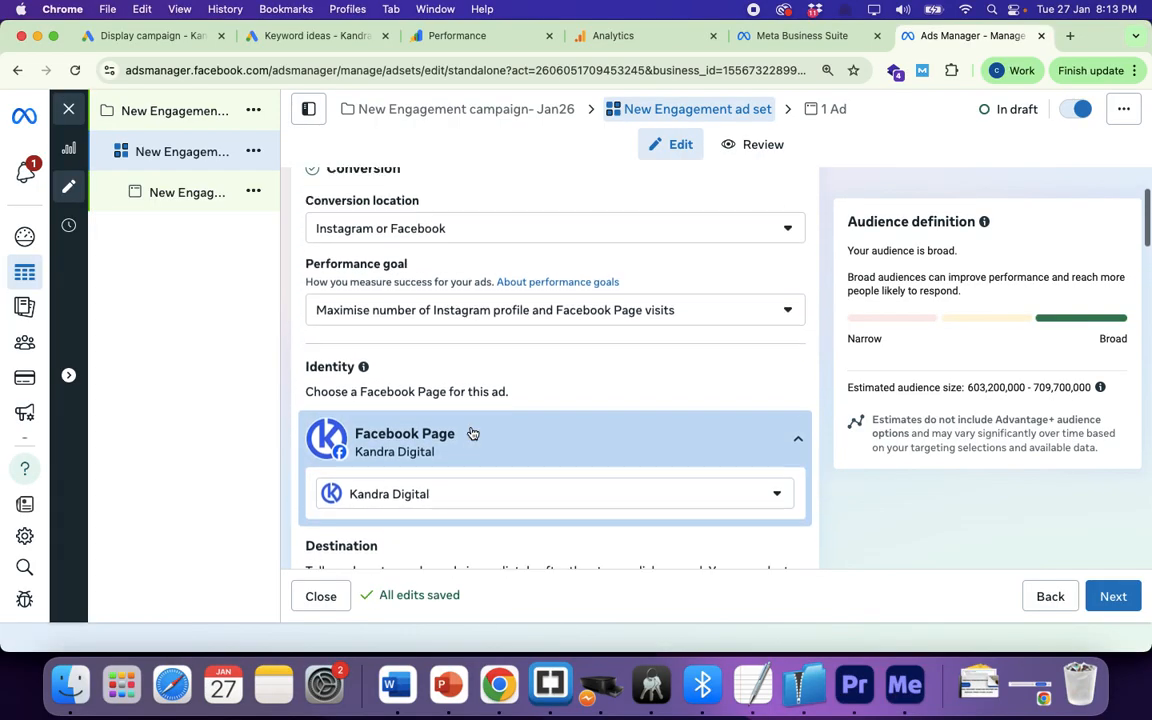
scroll(472, 430, down, 8)
scroll(471, 430, down, 5)
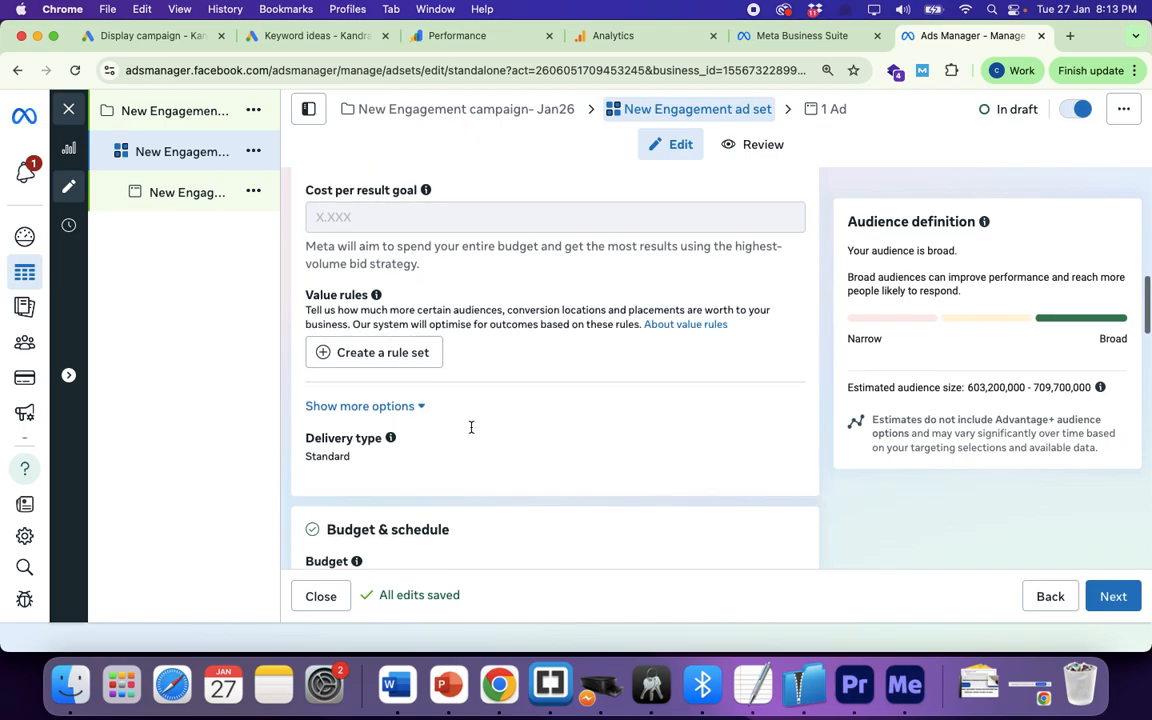
scroll(471, 432, down, 4)
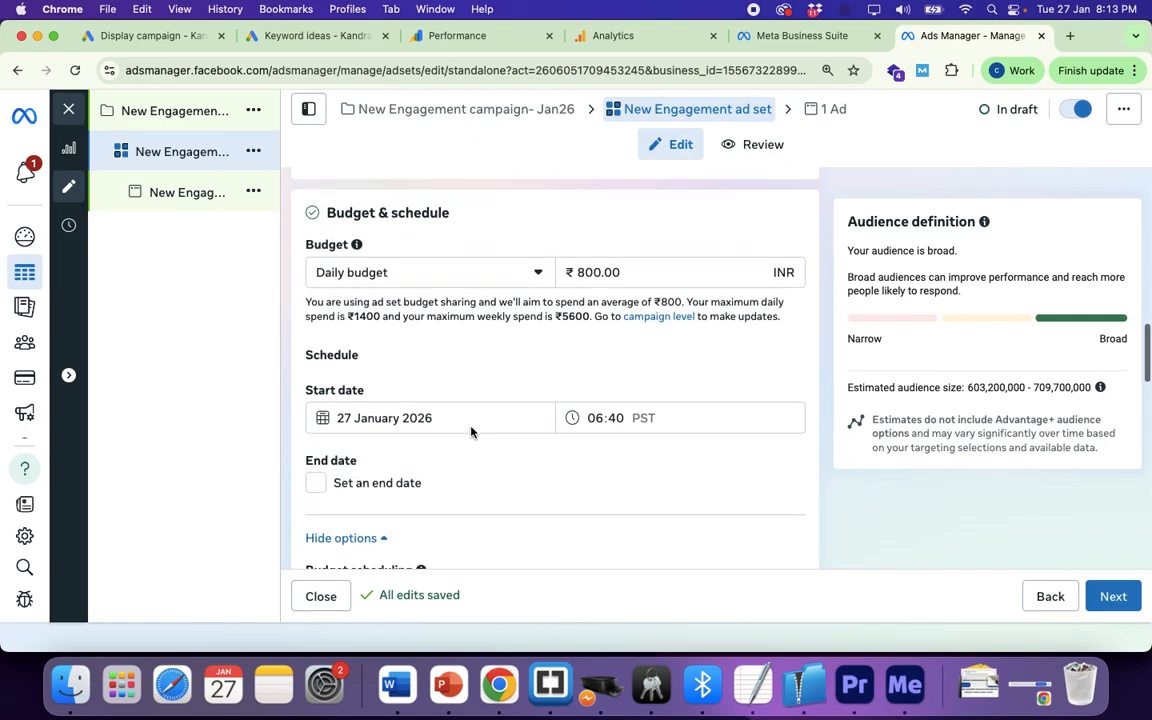
scroll(471, 432, down, 4)
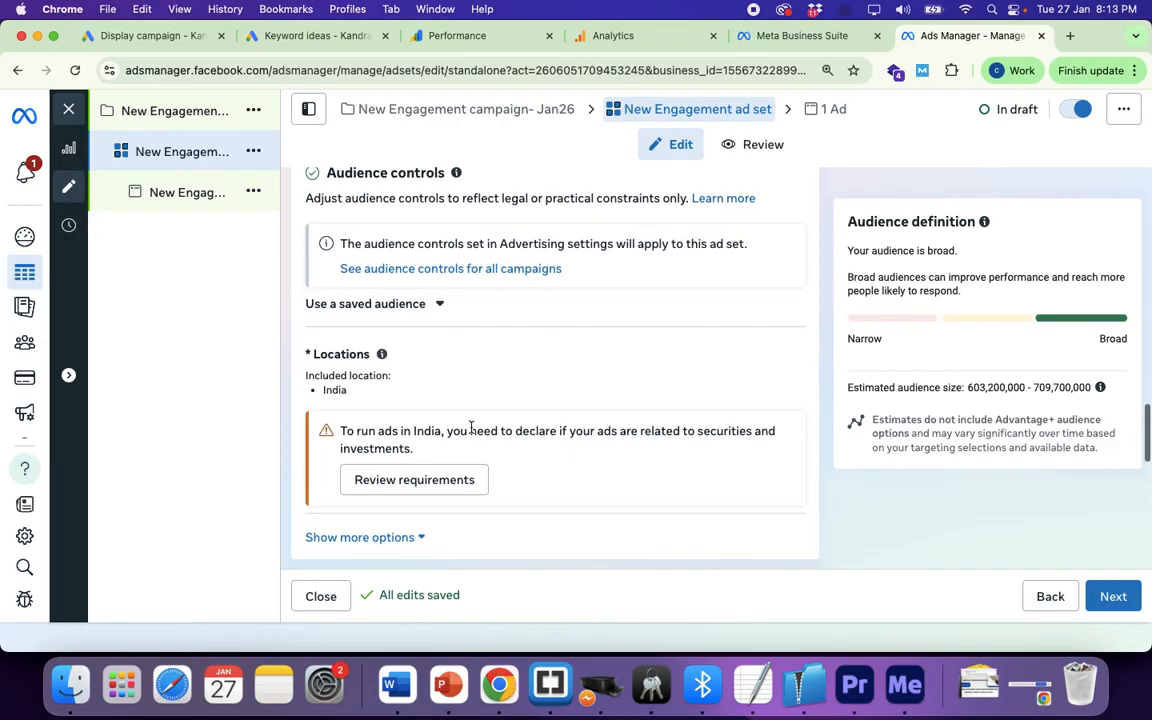
scroll(471, 432, down, 2)
scroll(471, 432, up, 2)
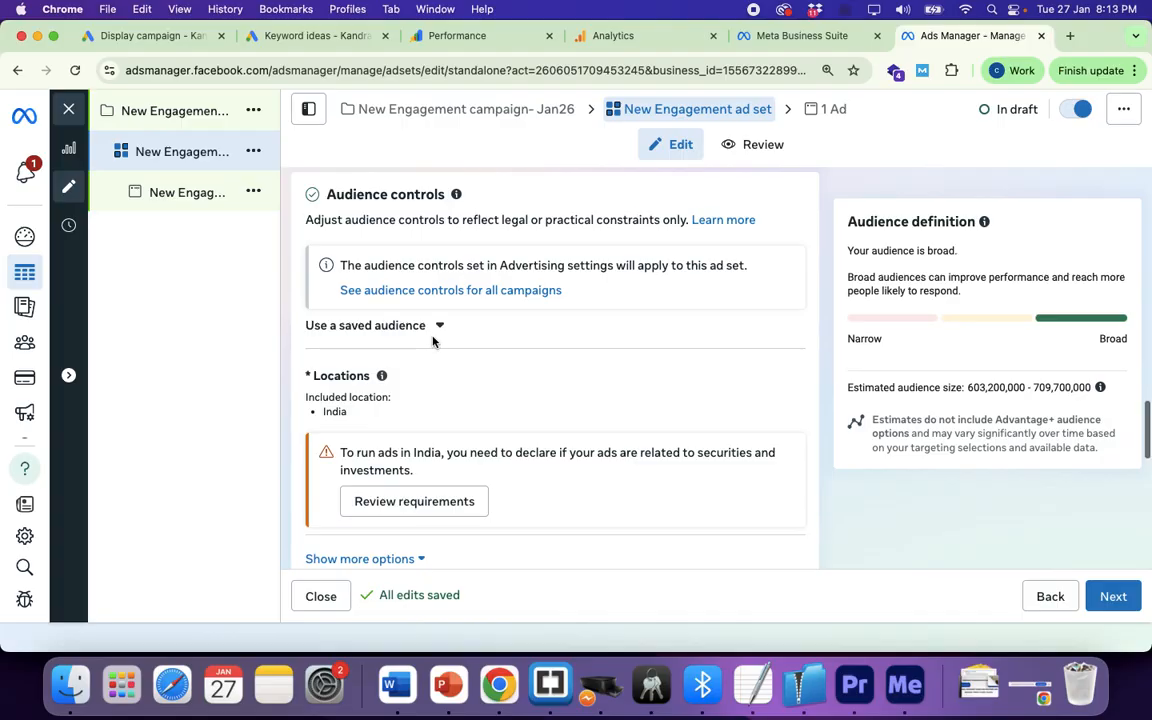
scroll(432, 341, down, 5)
scroll(432, 341, down, 5)
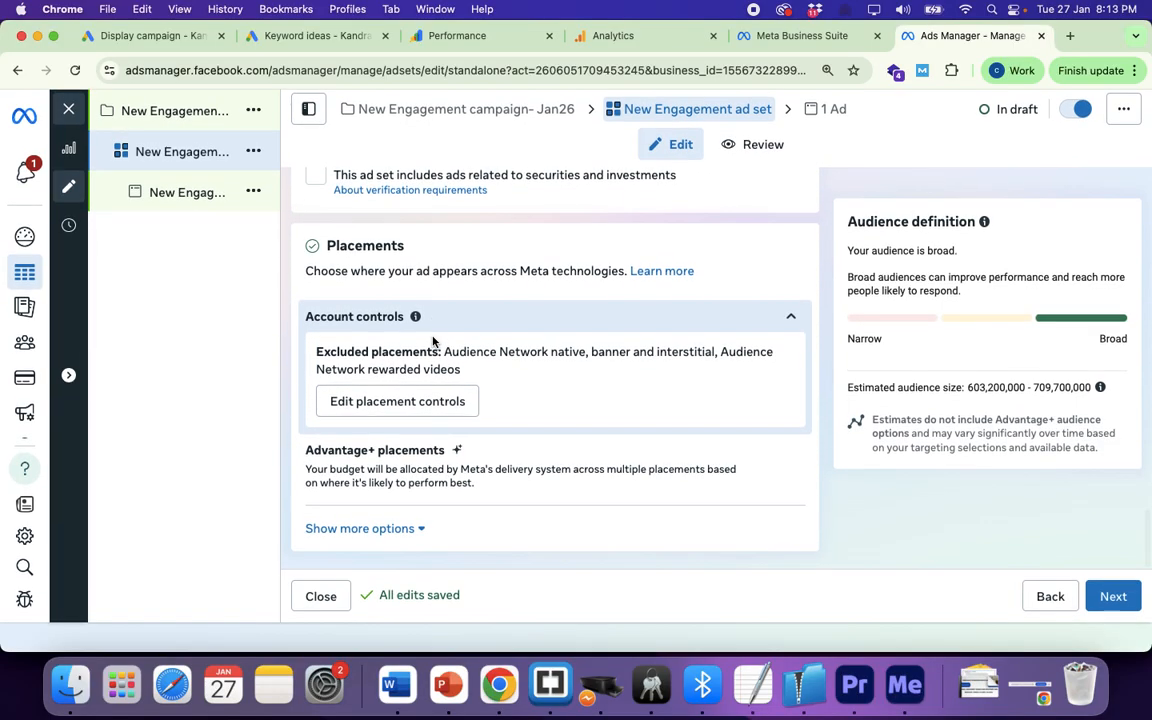
scroll(432, 341, up, 10)
scroll(432, 341, up, 1)
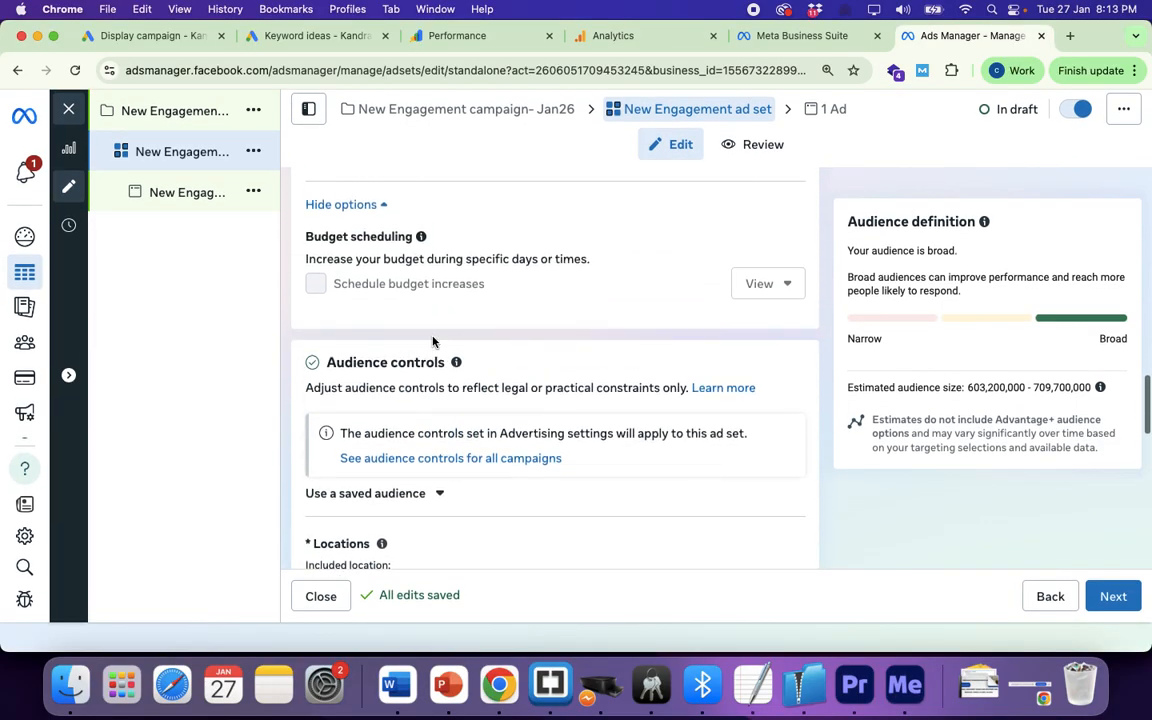
scroll(432, 341, down, 1)
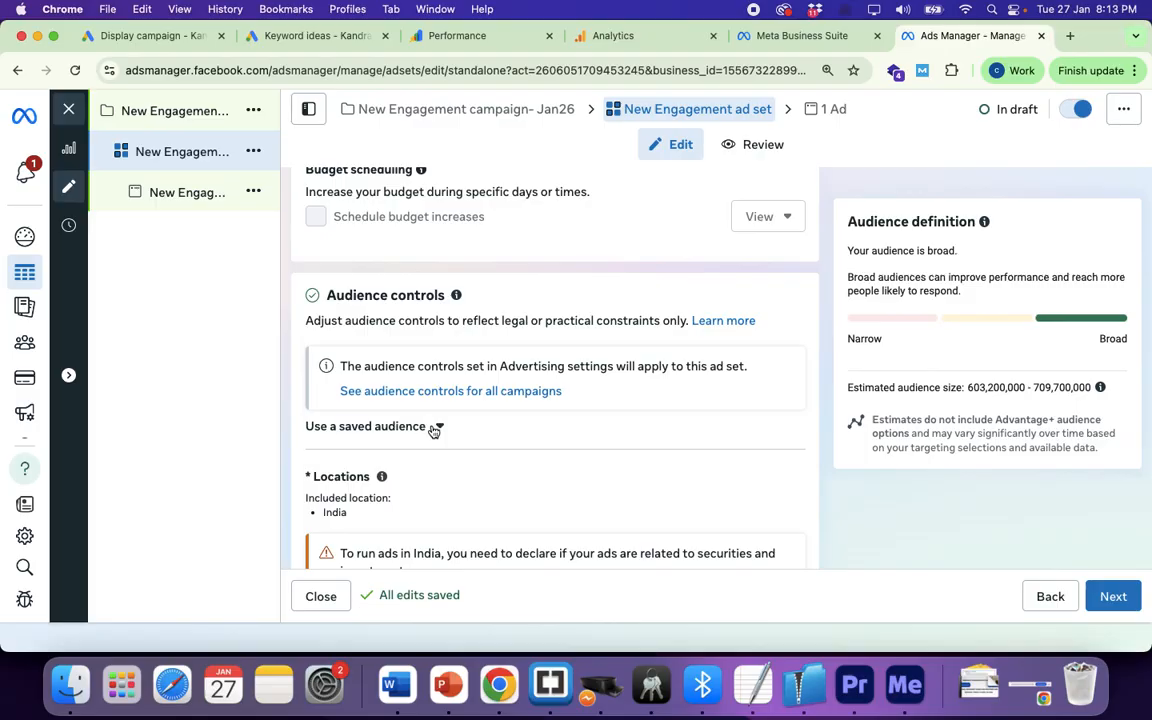
scroll(432, 430, down, 3)
mouse_move(340, 390)
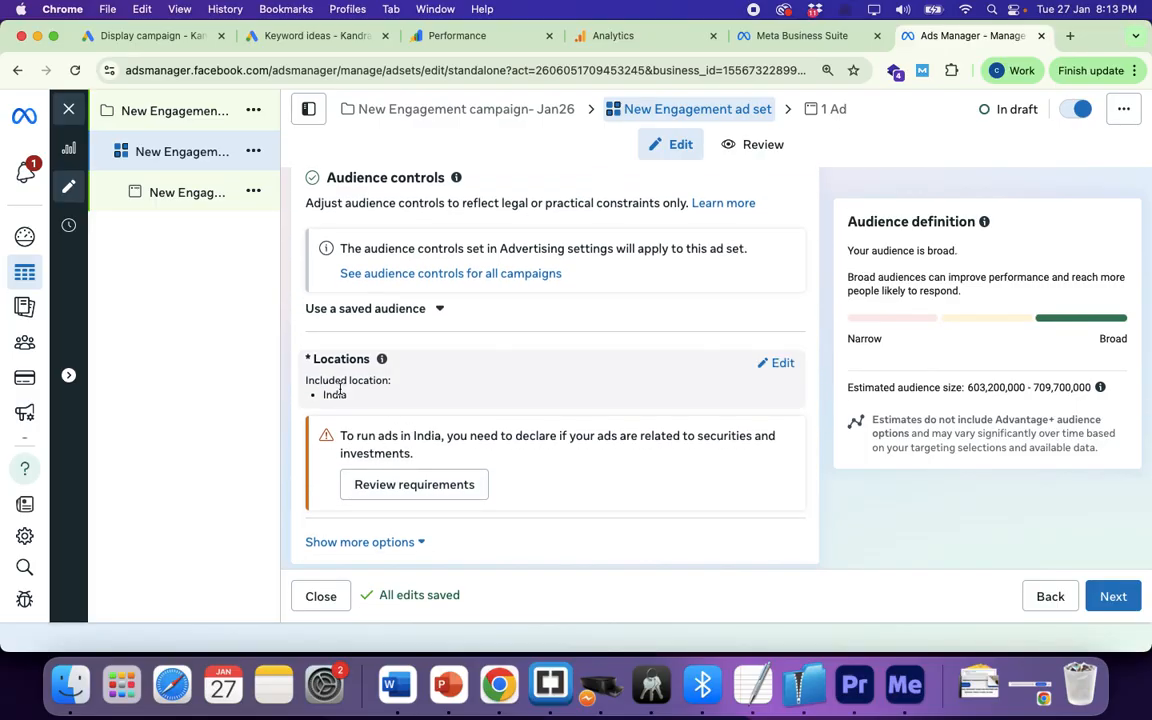
scroll(758, 362, up, 4)
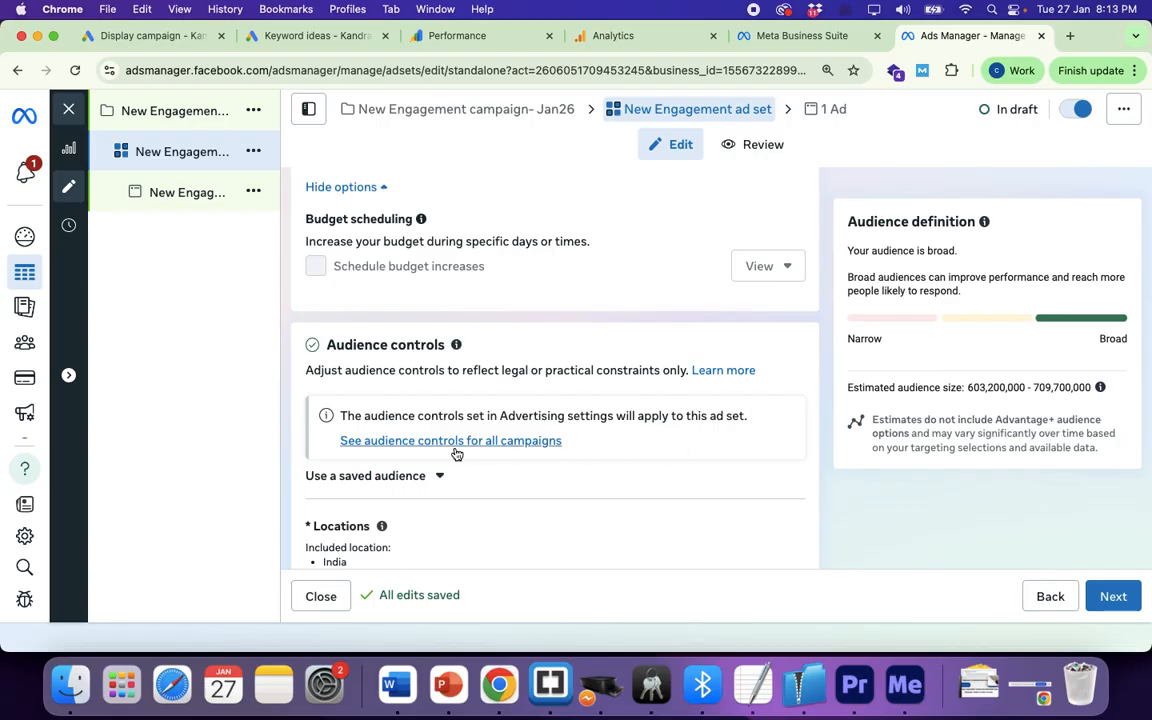
scroll(558, 462, down, 5)
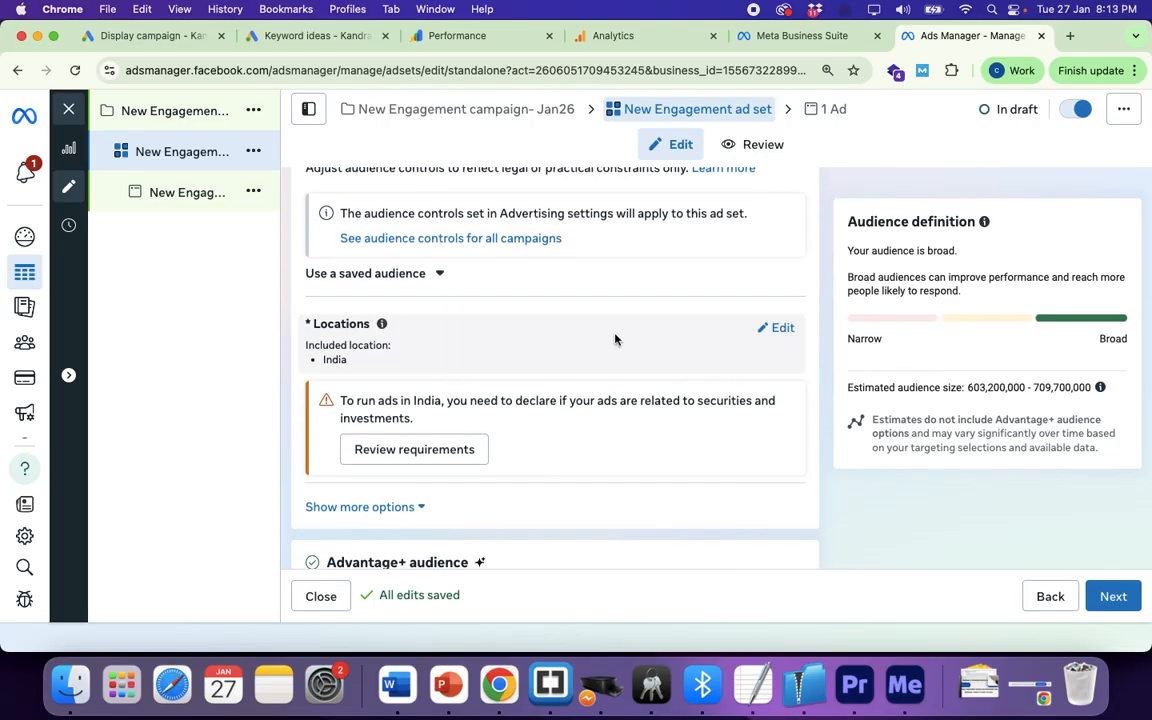
click(439, 276)
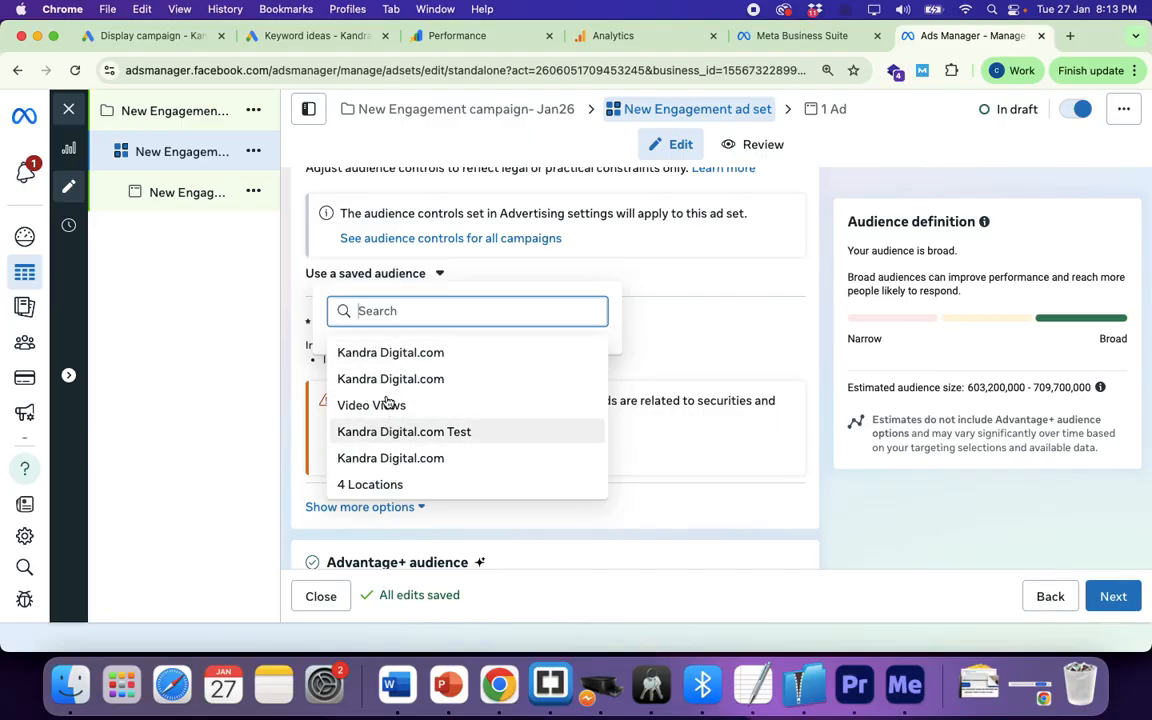
click(712, 305)
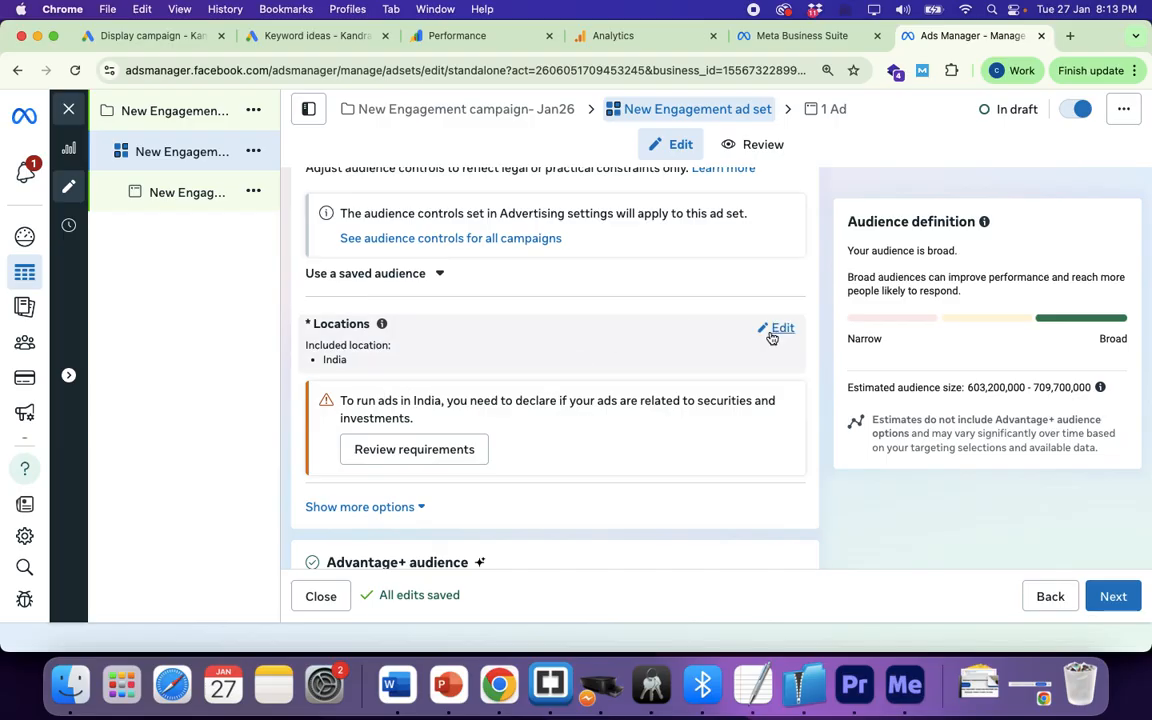
Step: Replace the India location with Bangalore, Karnataka (+40 km) by searching 'ba'
click(779, 330)
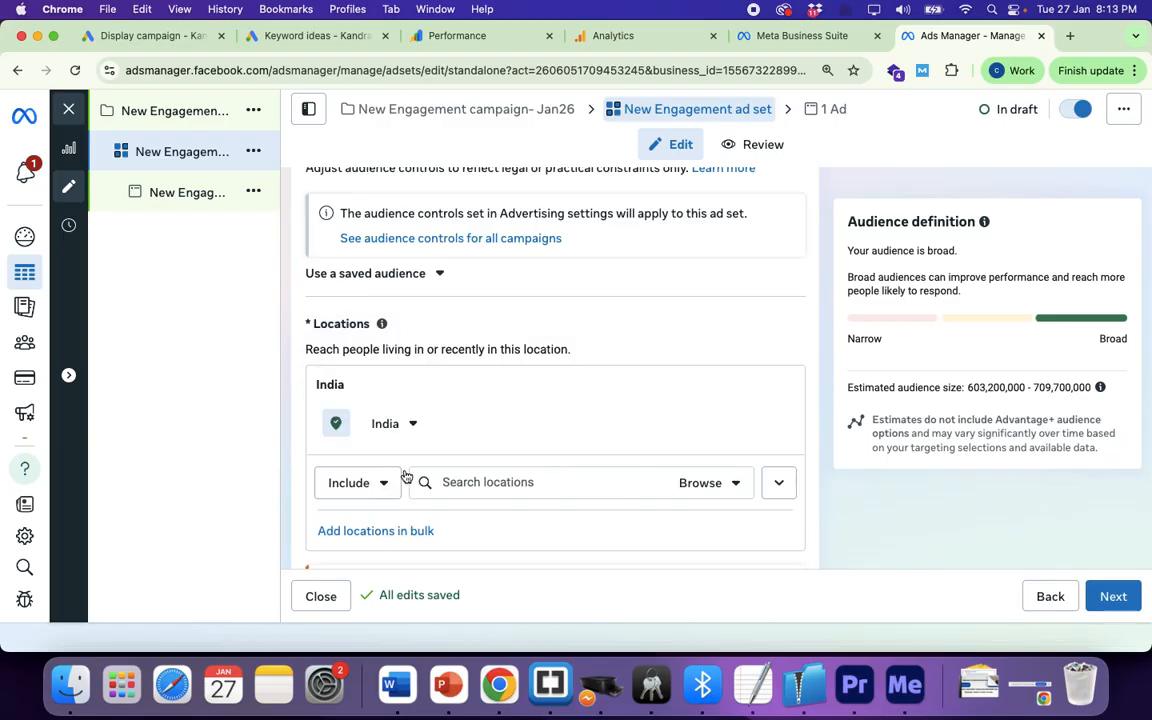
click(443, 483)
text(bangalore)
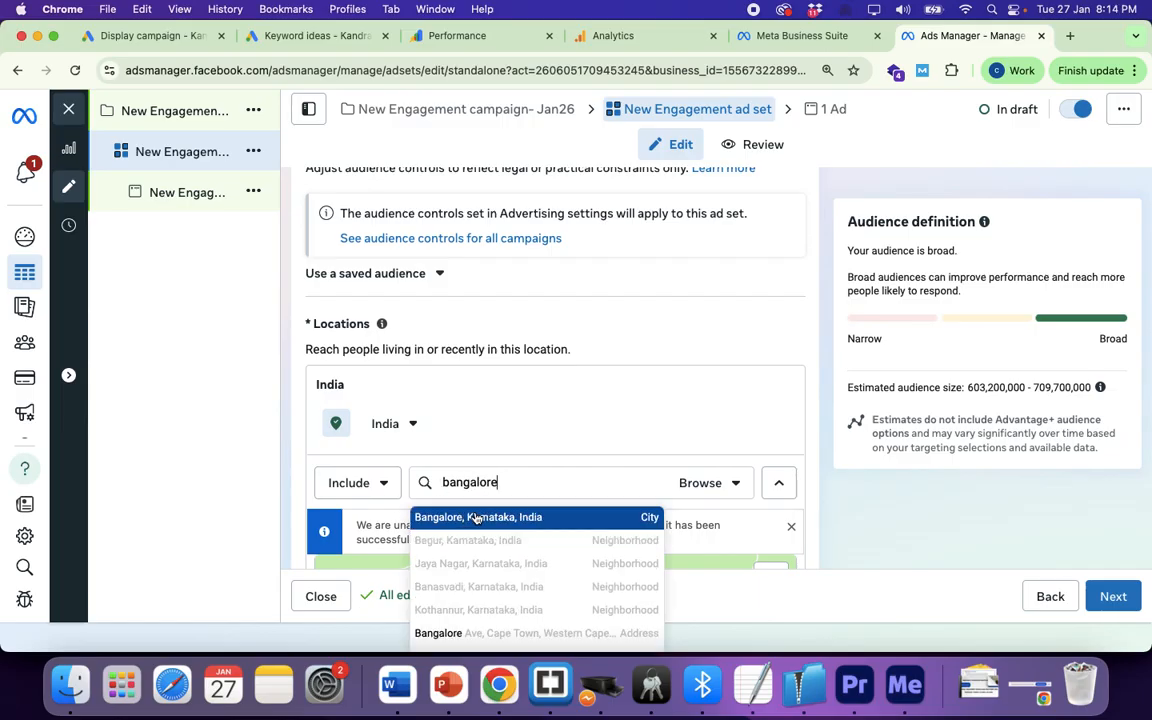
click(463, 518)
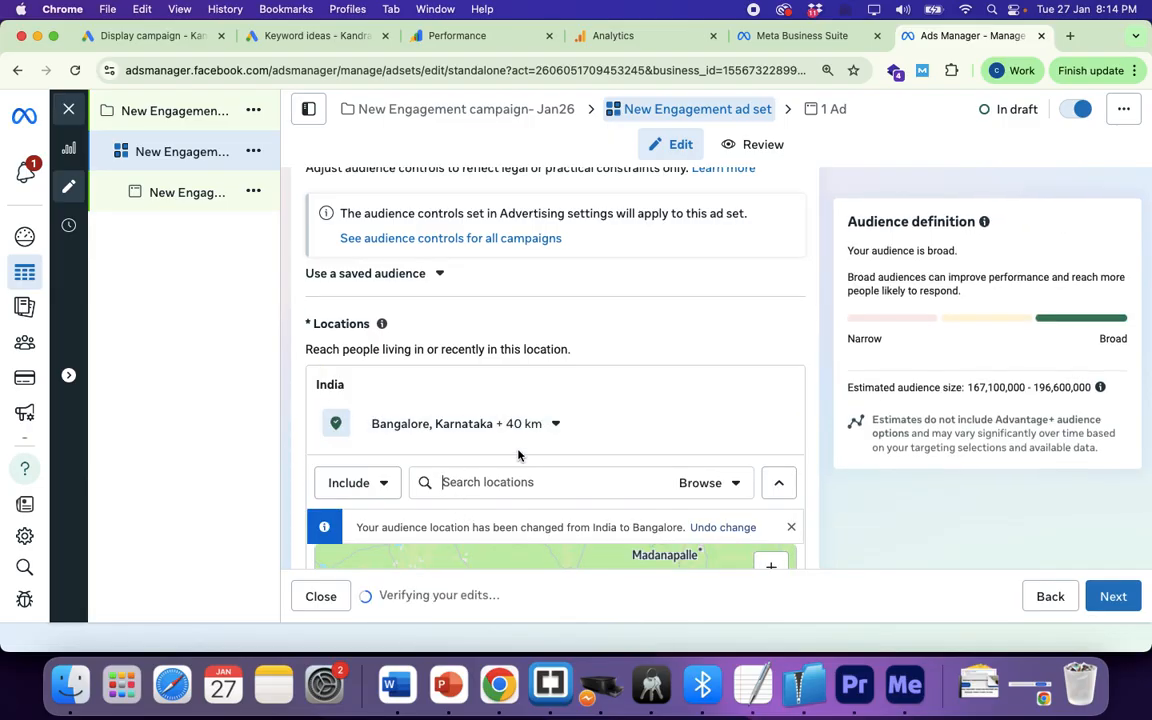
scroll(518, 455, down, 3)
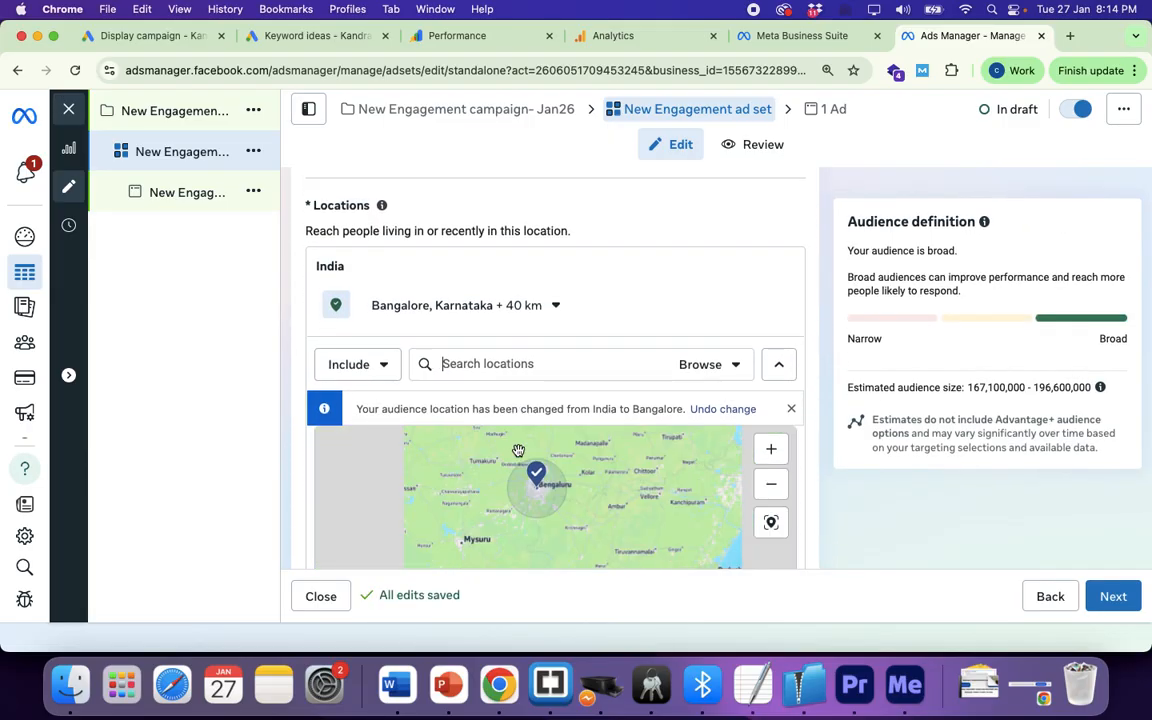
scroll(811, 458, down, 1)
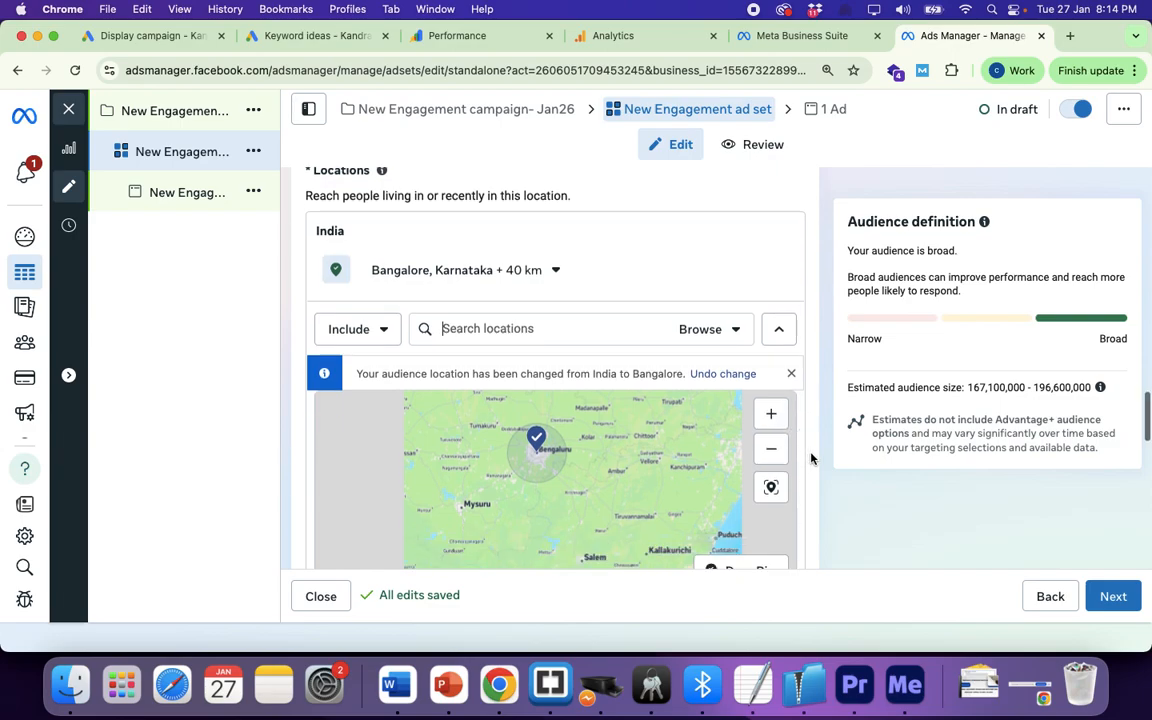
scroll(811, 458, down, 5)
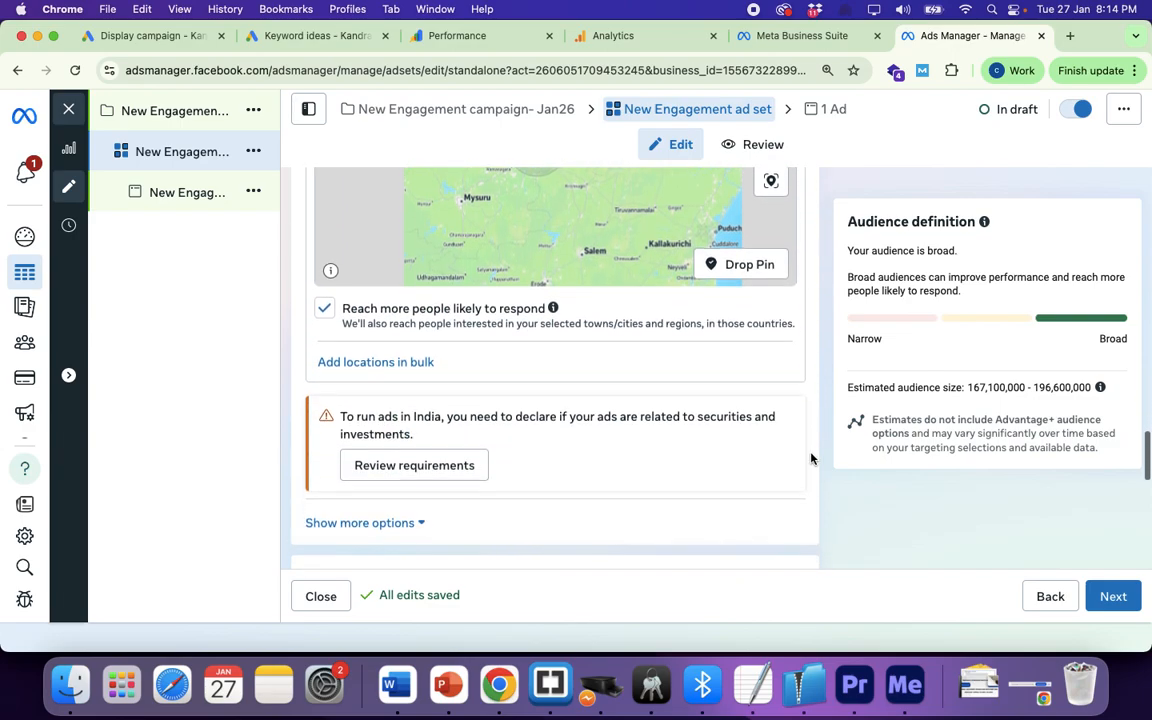
Step: Show the Advantage+ audience suggestion fields for custom audiences, age, gender and detailed targeting
scroll(811, 458, down, 4)
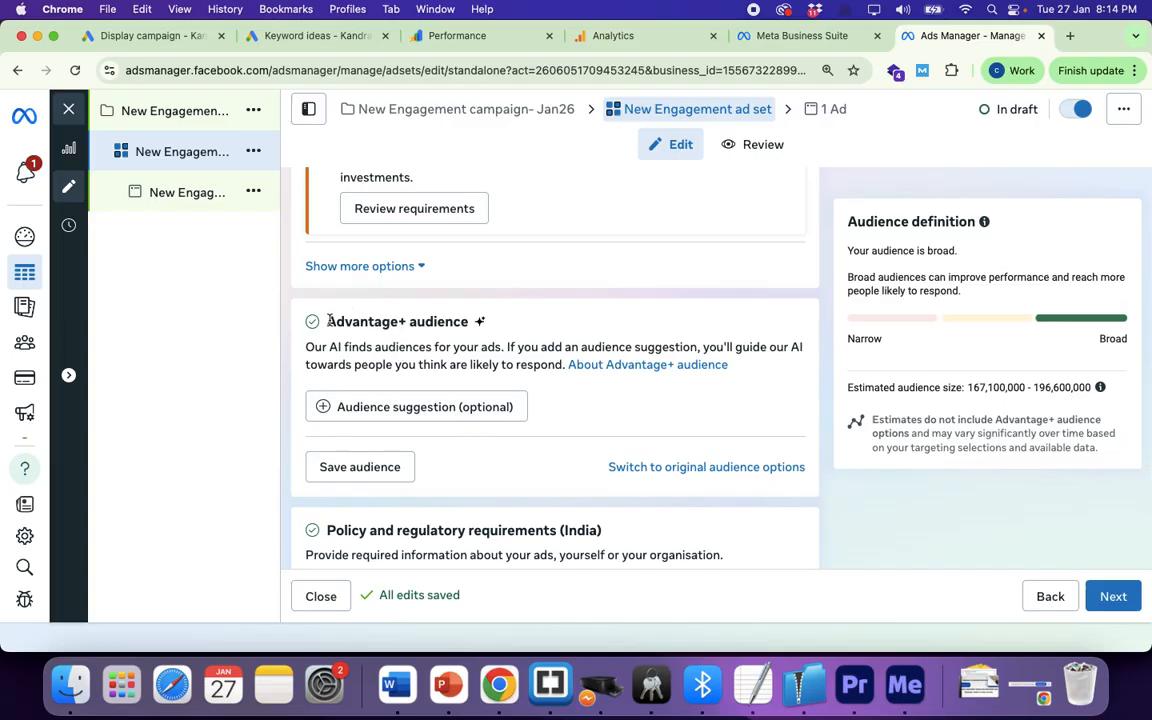
drag(328, 320, 511, 331)
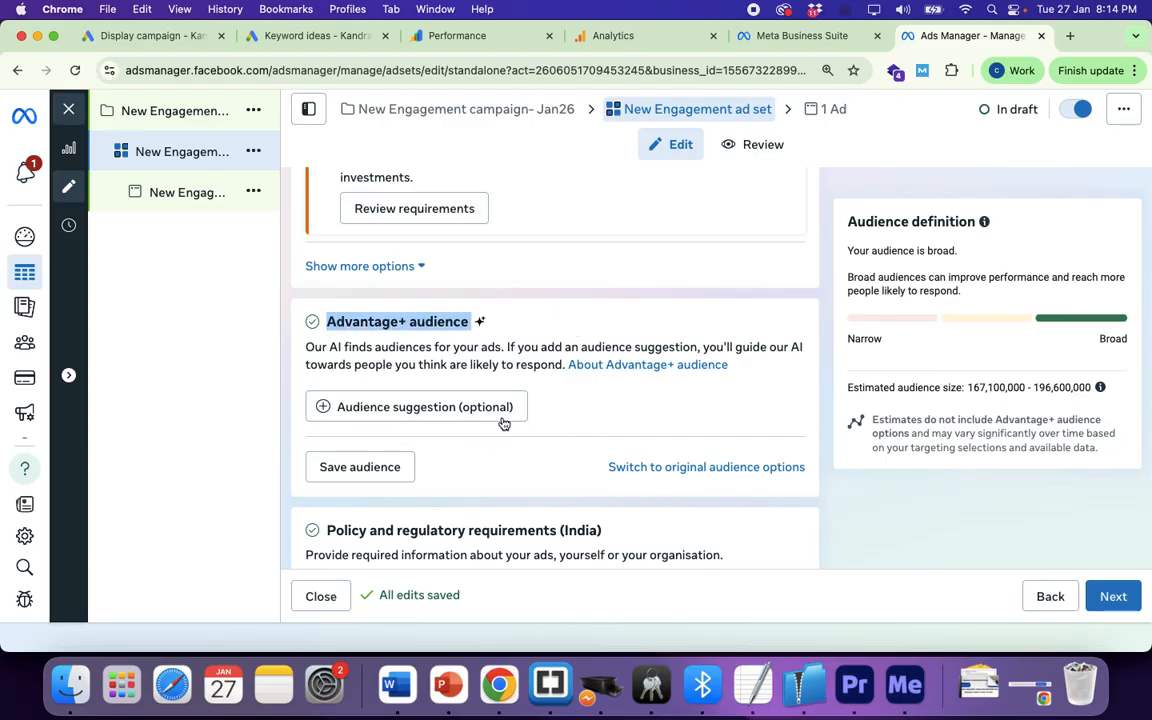
click(414, 408)
scroll(414, 405, down, 3)
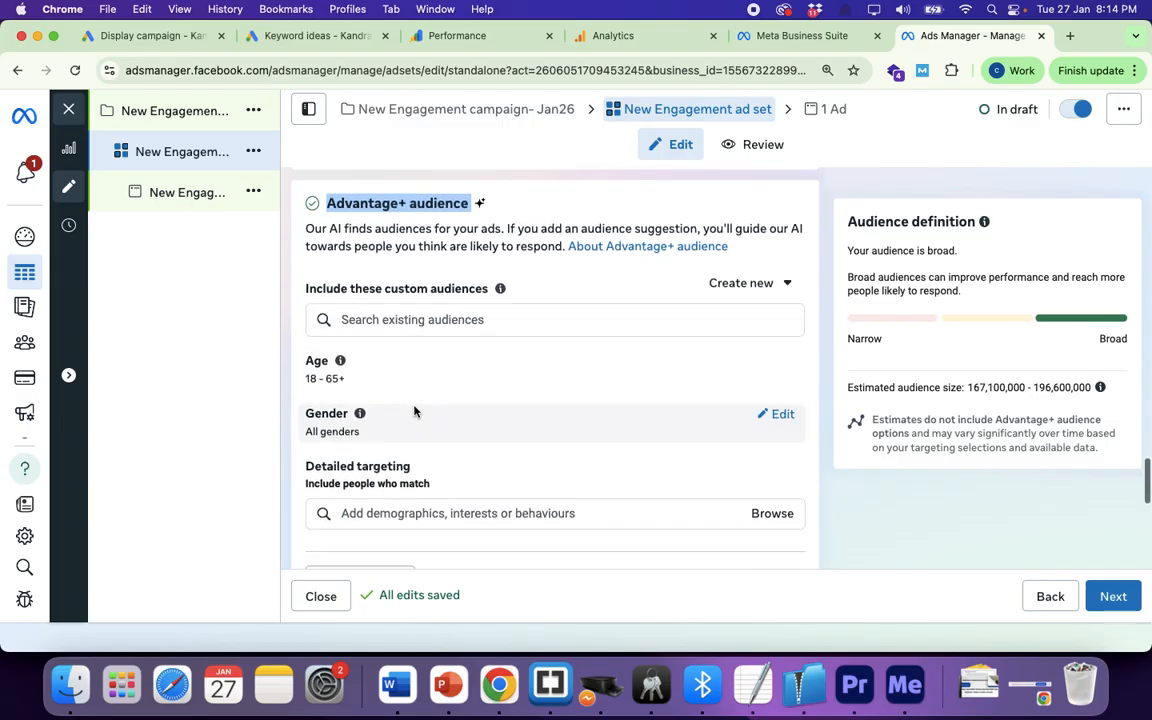
scroll(414, 408, down, 2)
click(397, 433)
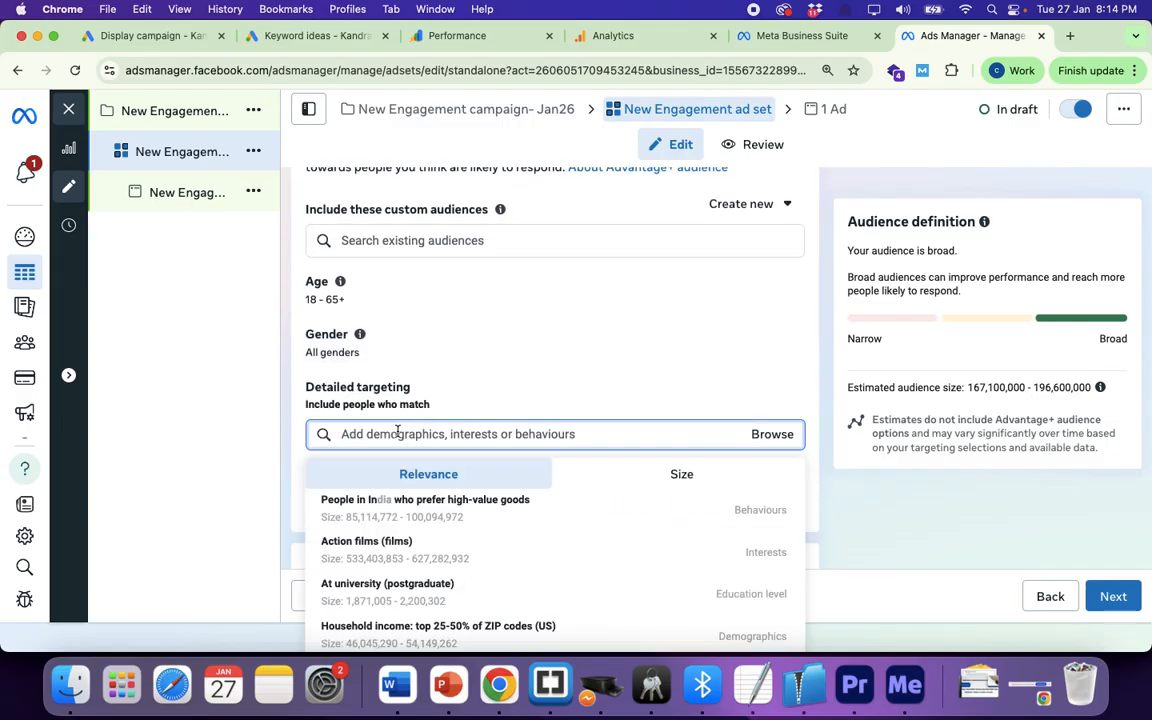
mouse_move(398, 555)
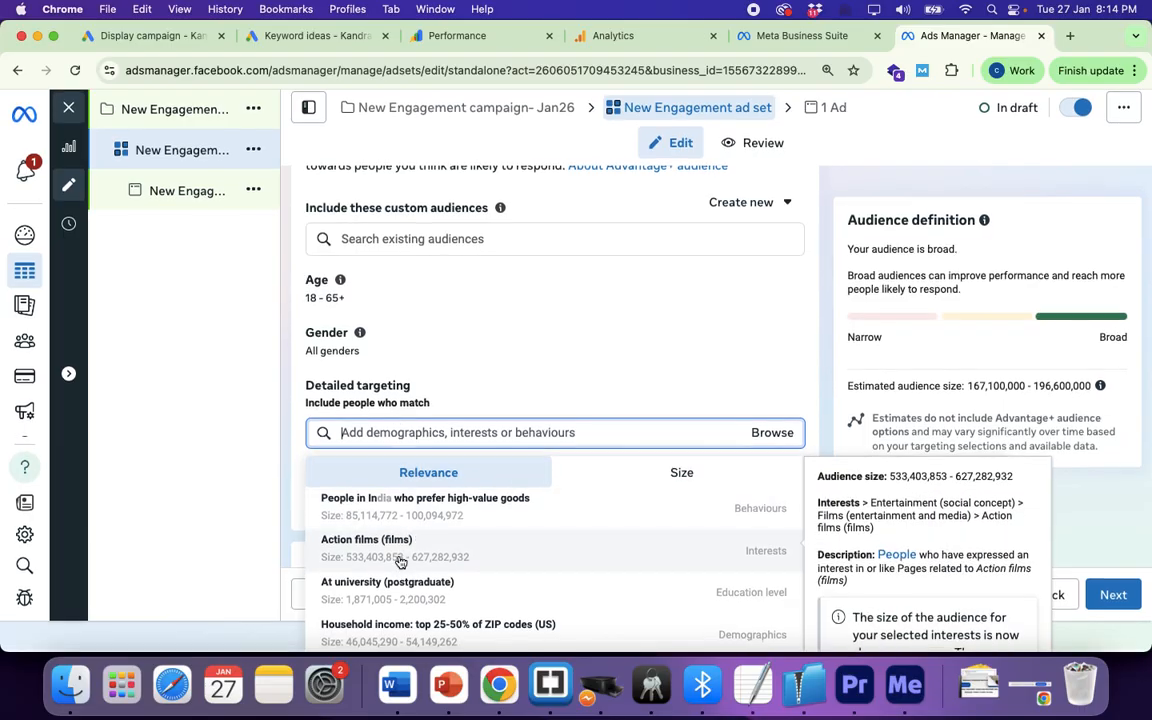
mouse_move(404, 598)
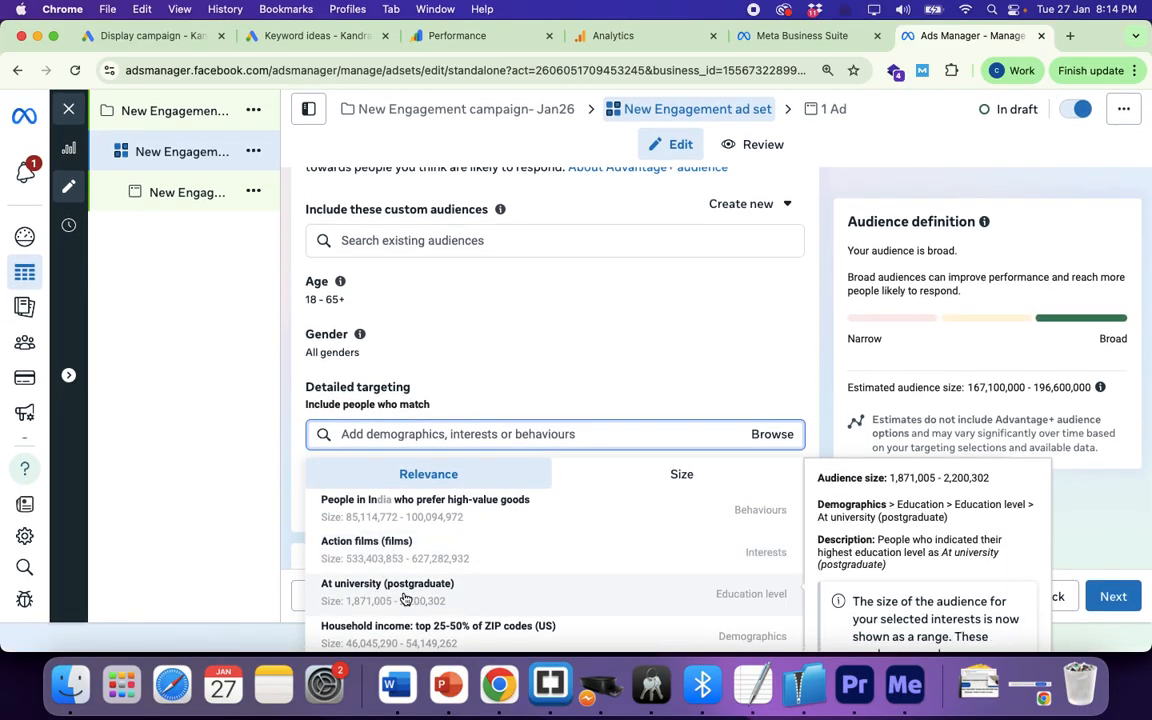
mouse_move(428, 636)
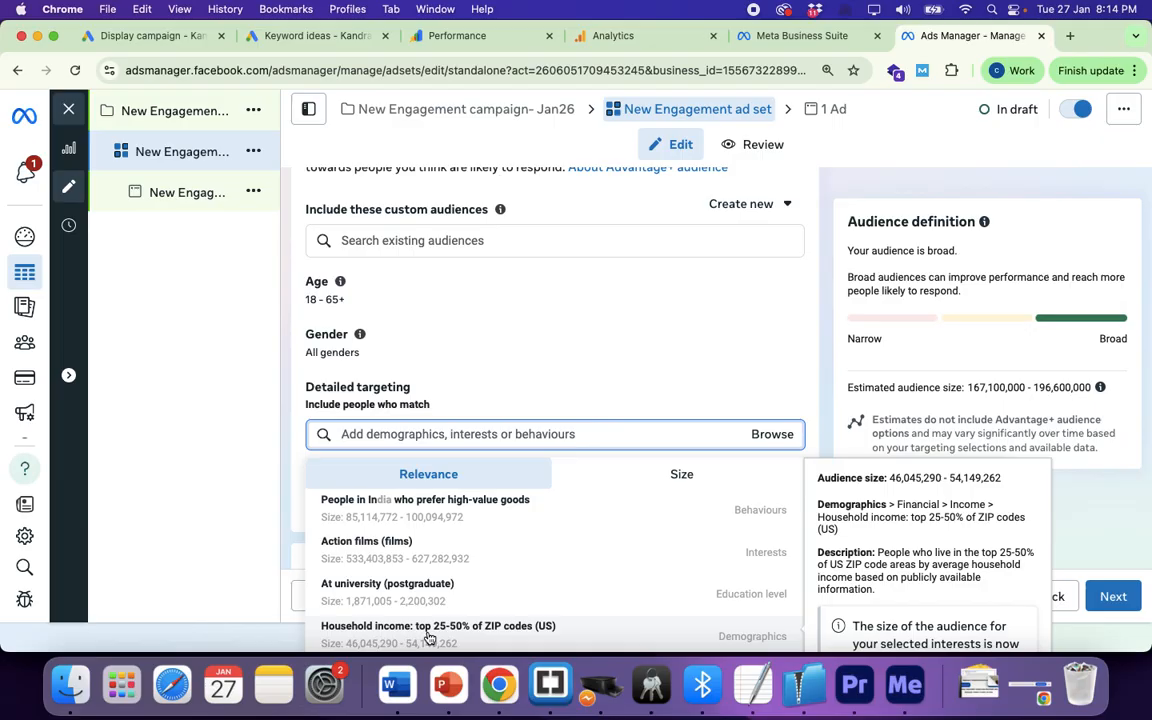
click(428, 398)
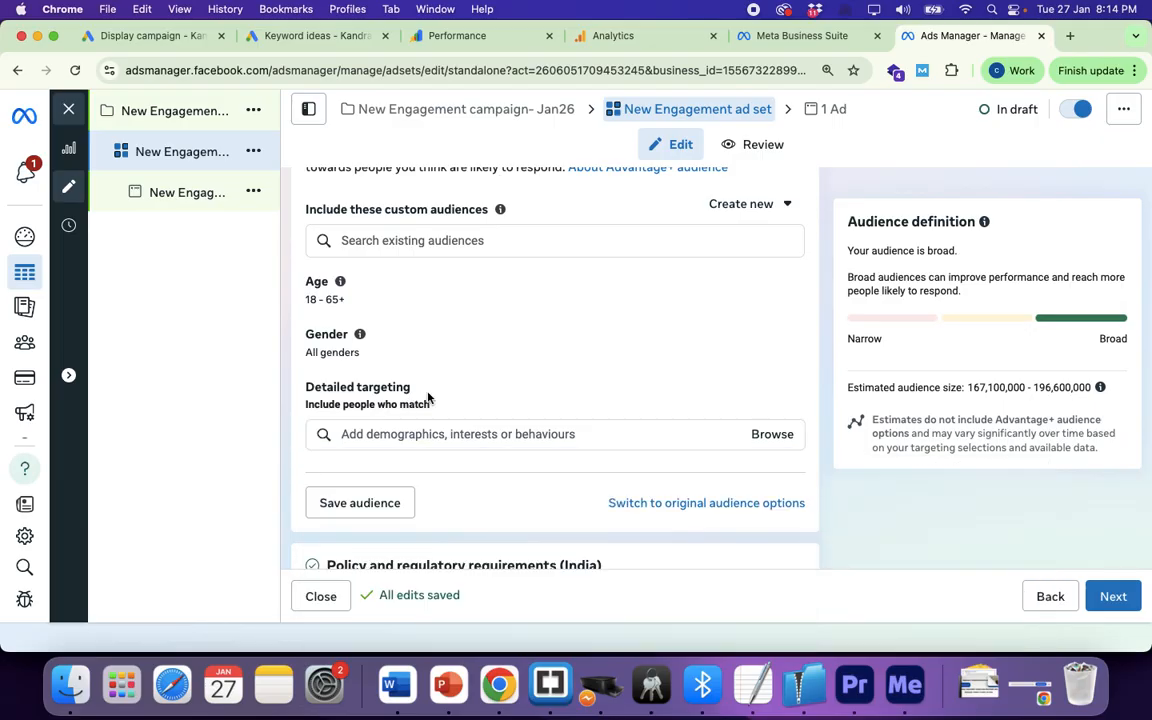
Step: Browse Demographics > Education > Education level and target At university (postgraduate)
click(772, 435)
click(315, 474)
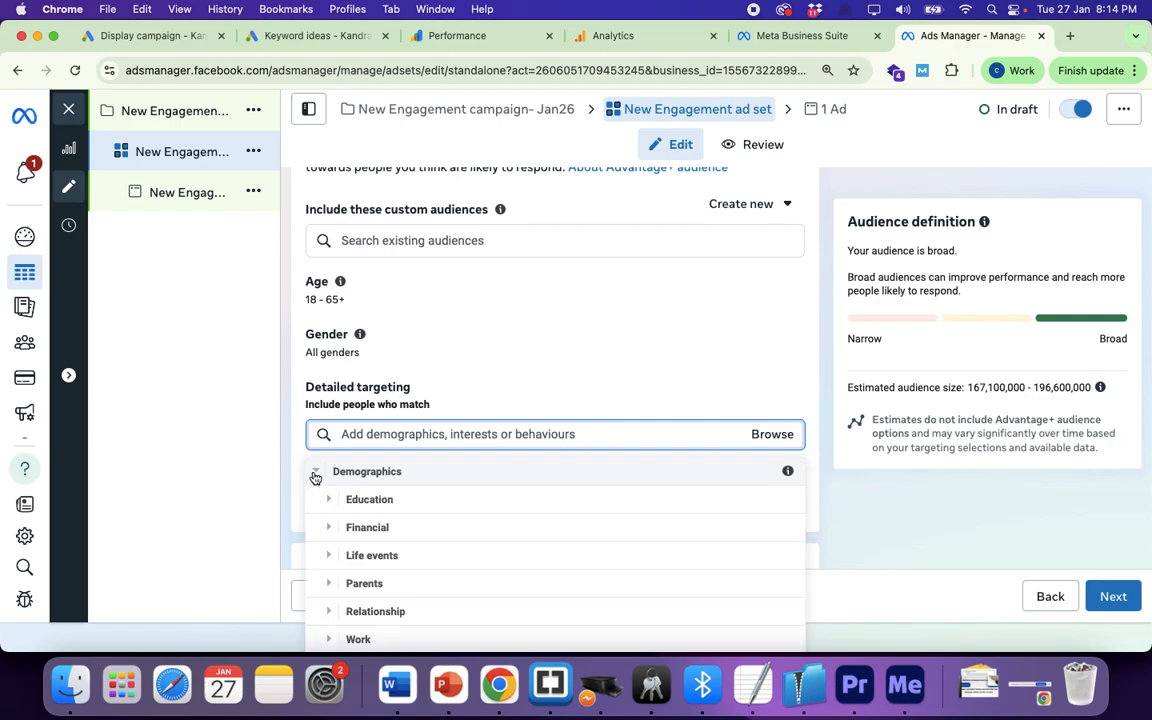
click(328, 500)
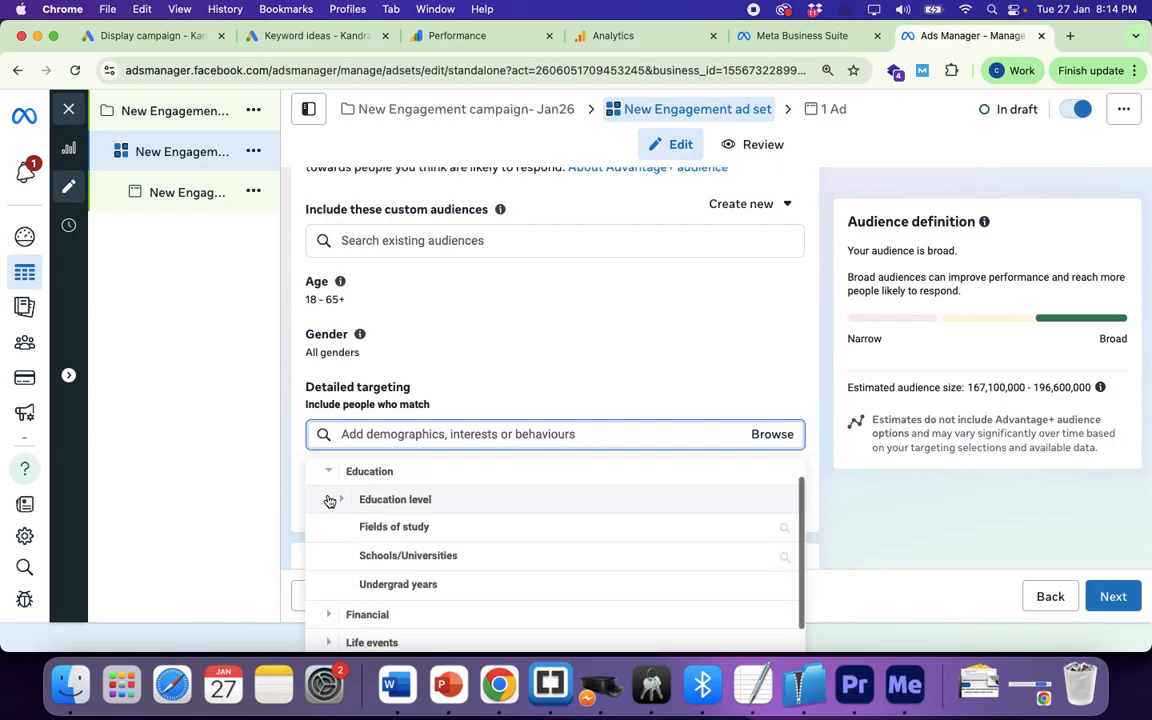
click(342, 500)
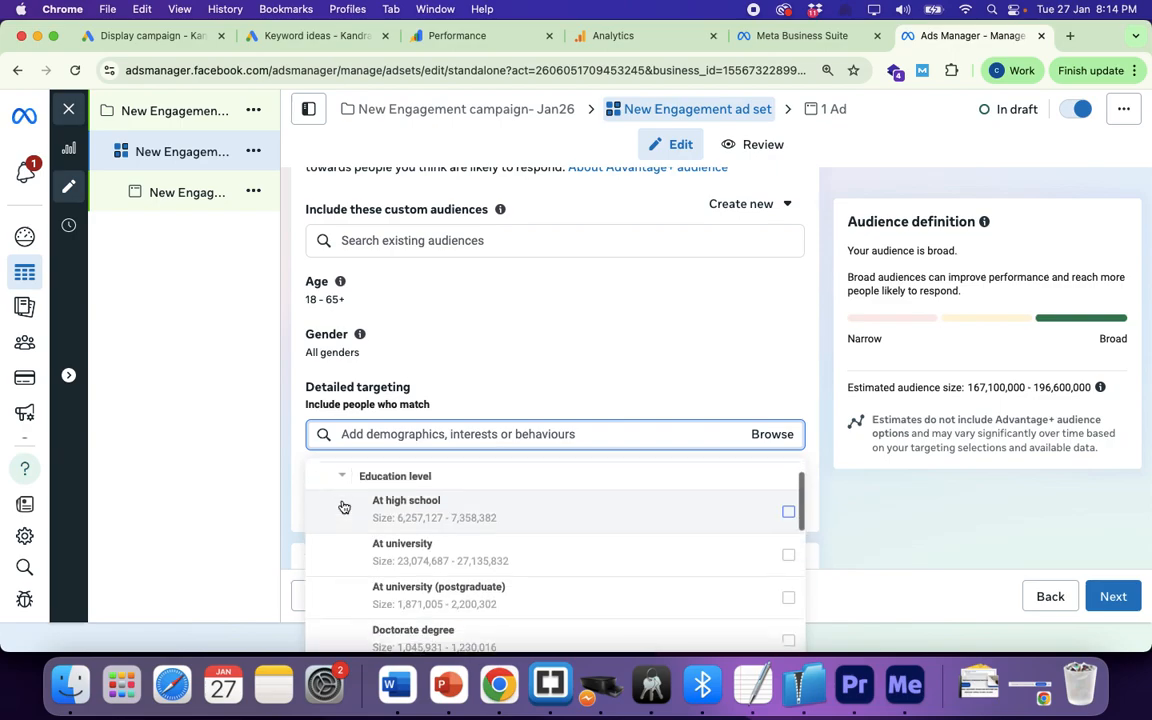
scroll(425, 553, down, 1)
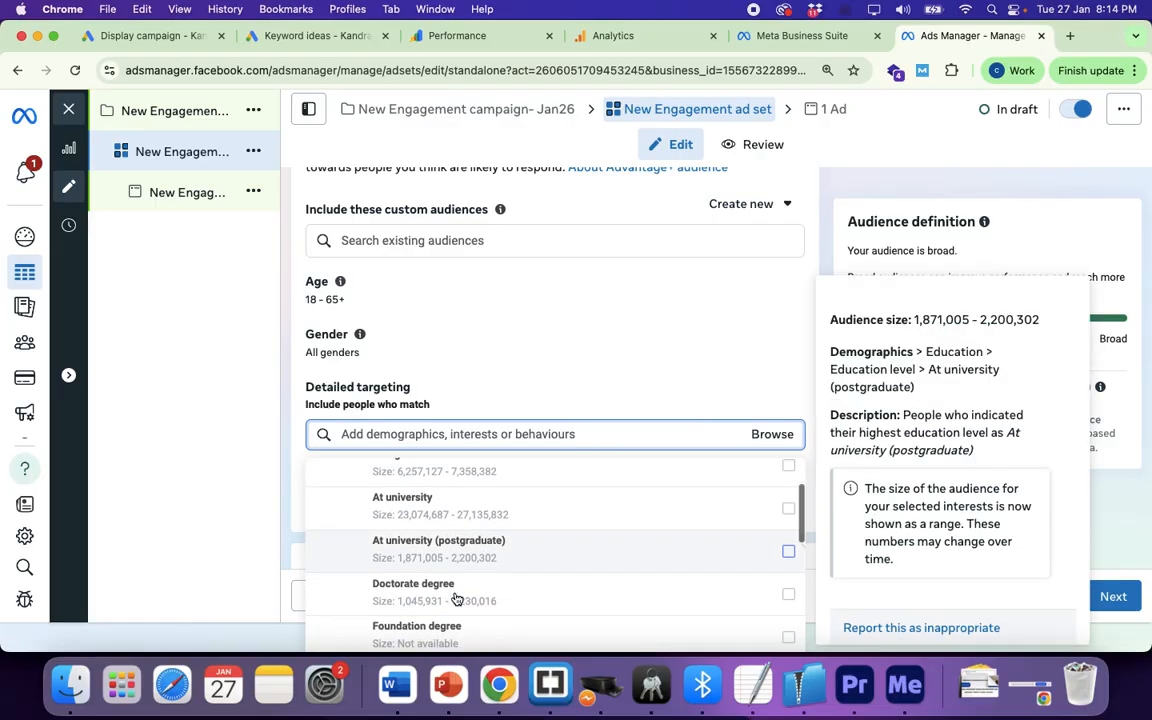
click(483, 548)
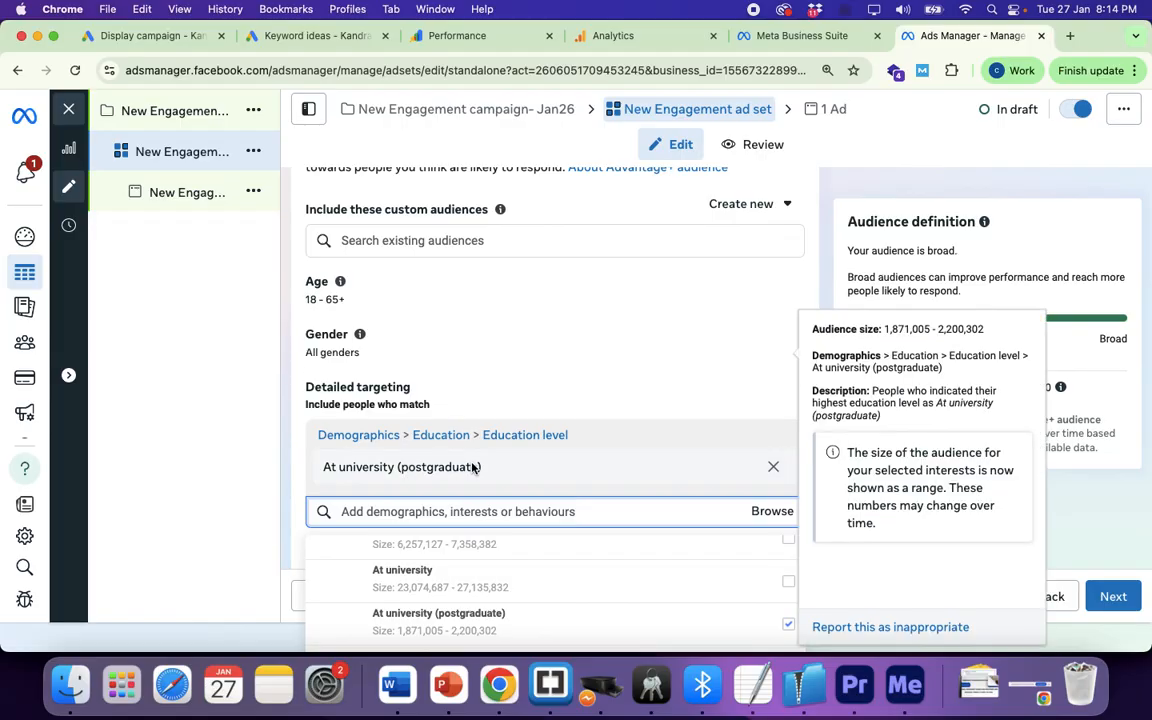
Step: Add Master's degree and Professional degree to the education-level targeting
scroll(427, 594, down, 1)
scroll(427, 594, down, 1)
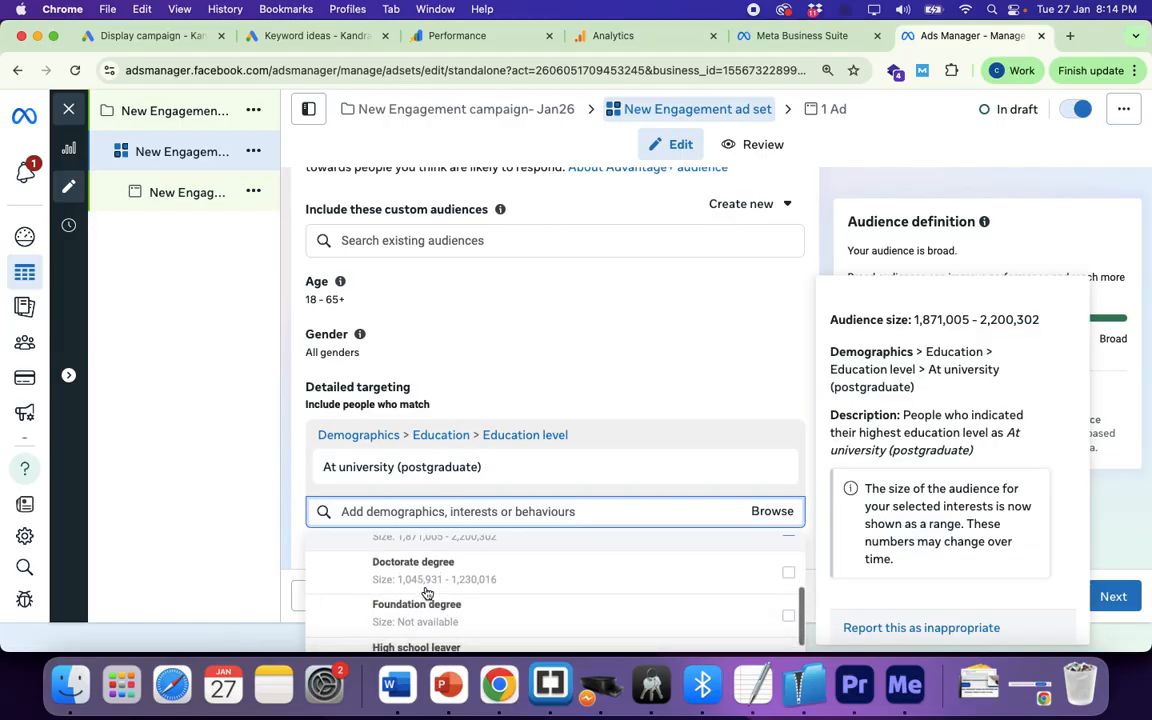
scroll(430, 605, down, 1)
scroll(467, 605, down, 1)
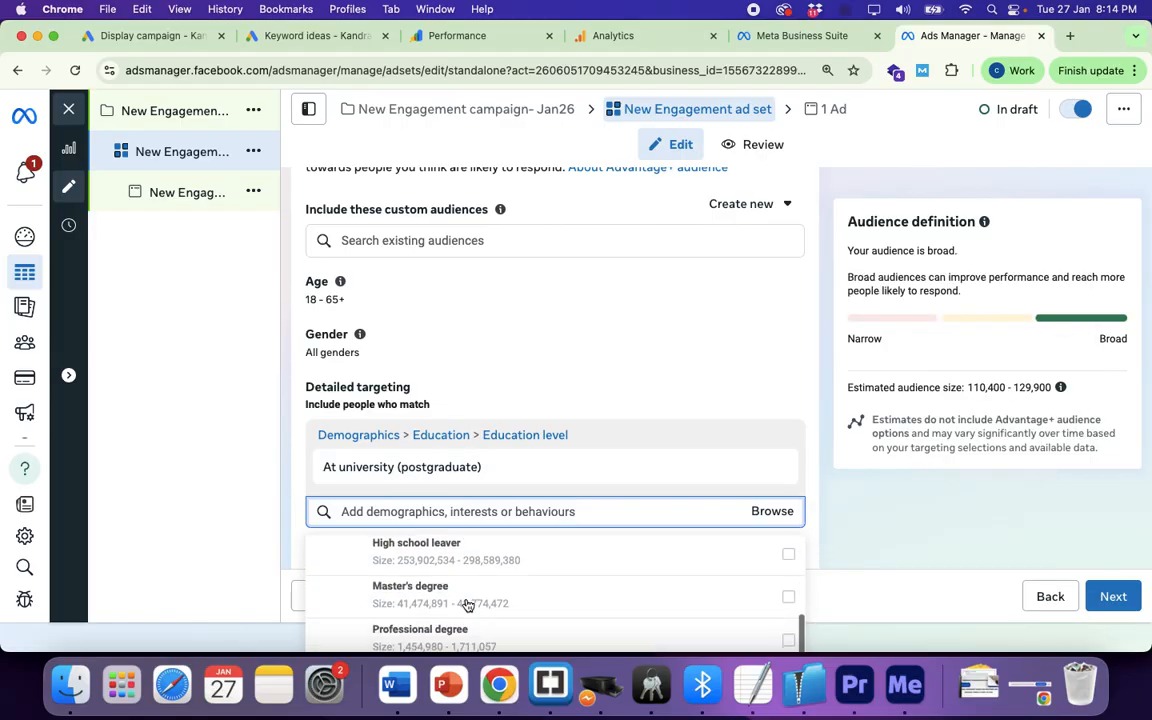
click(788, 598)
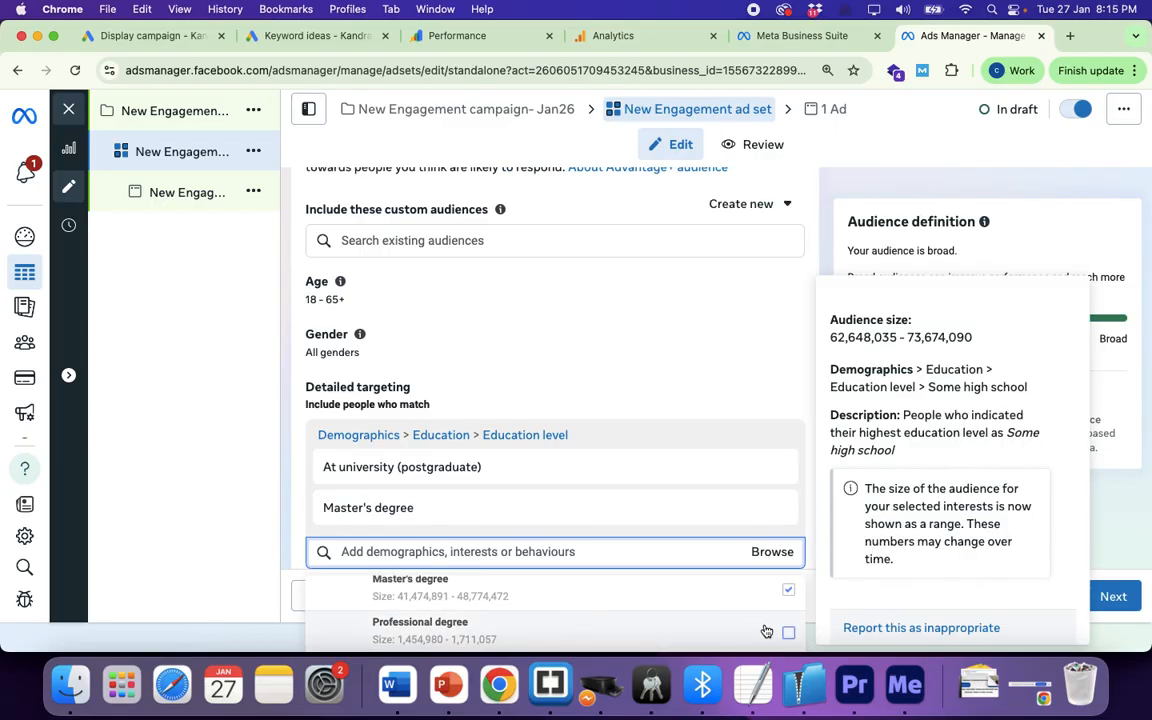
click(789, 634)
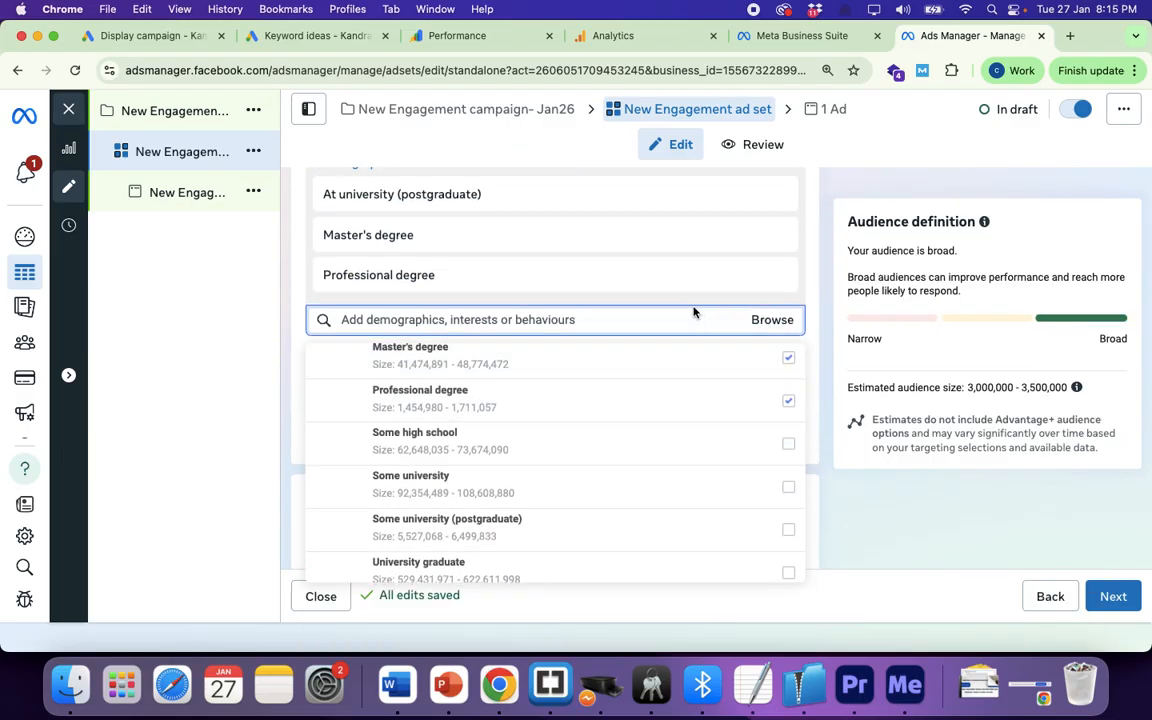
click(768, 321)
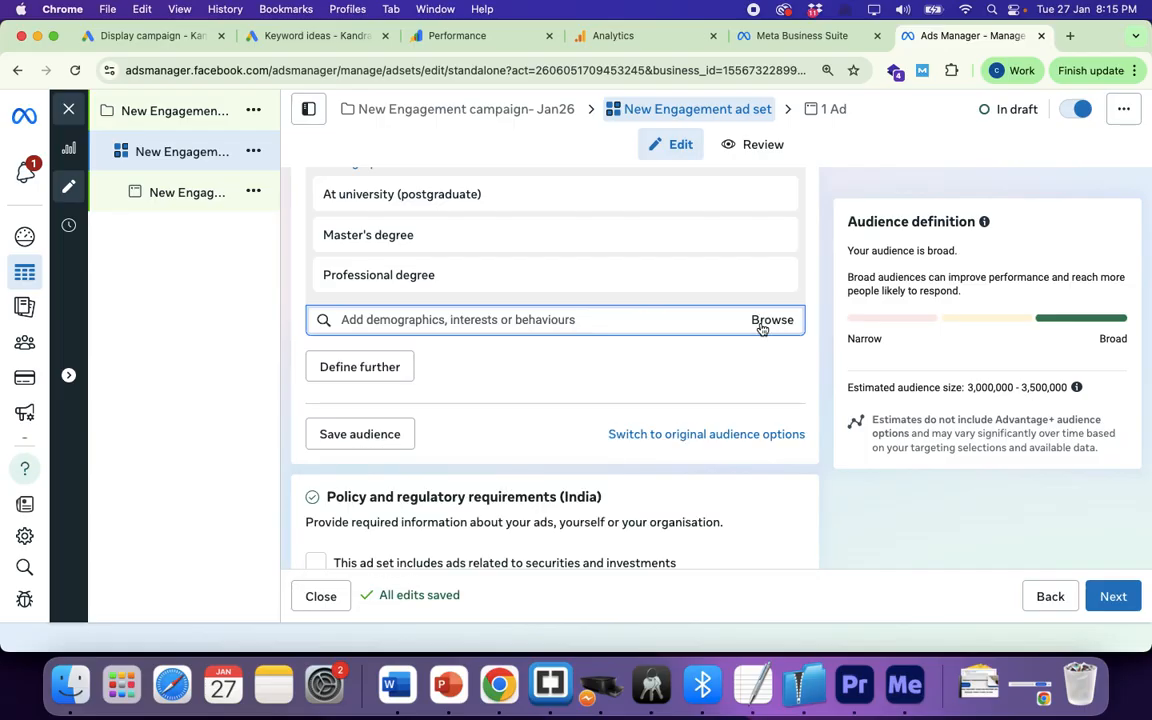
click(766, 322)
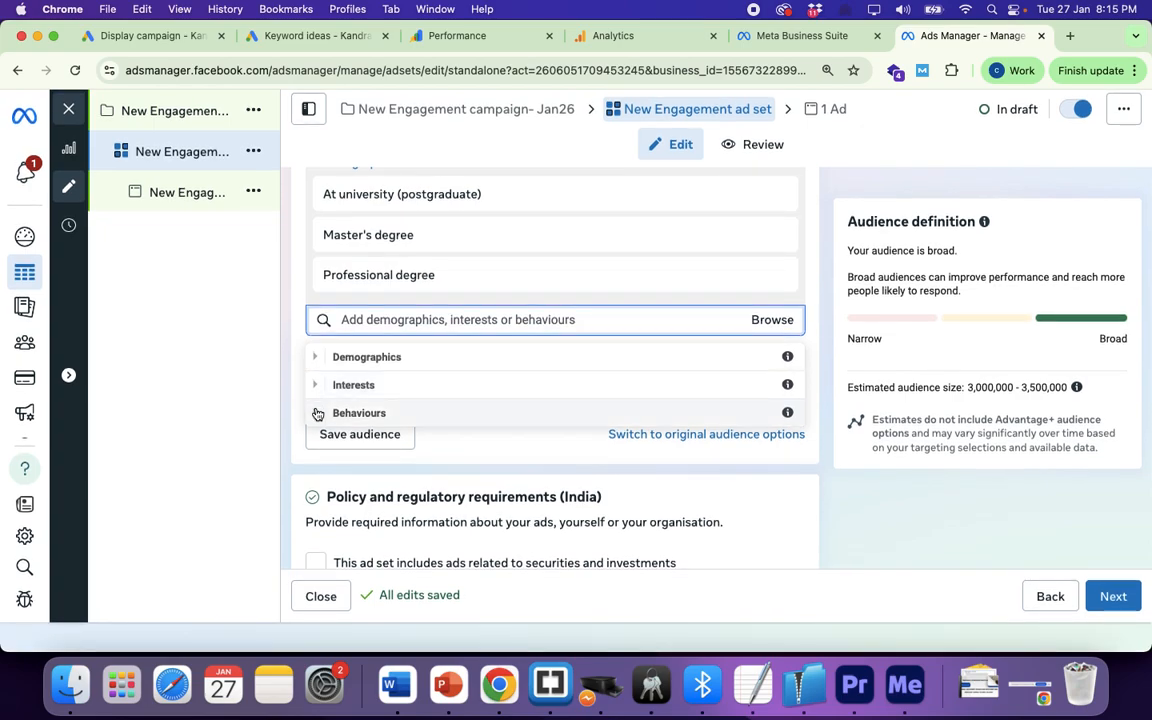
click(315, 411)
scroll(317, 413, down, 3)
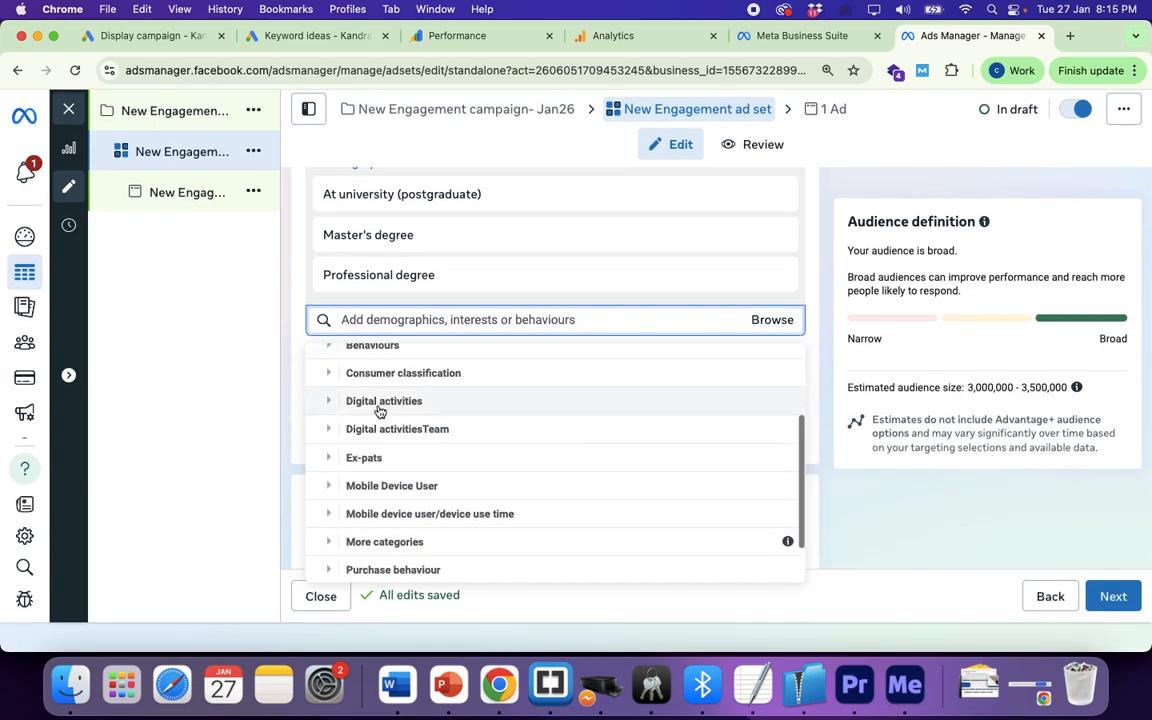
scroll(386, 478, down, 2)
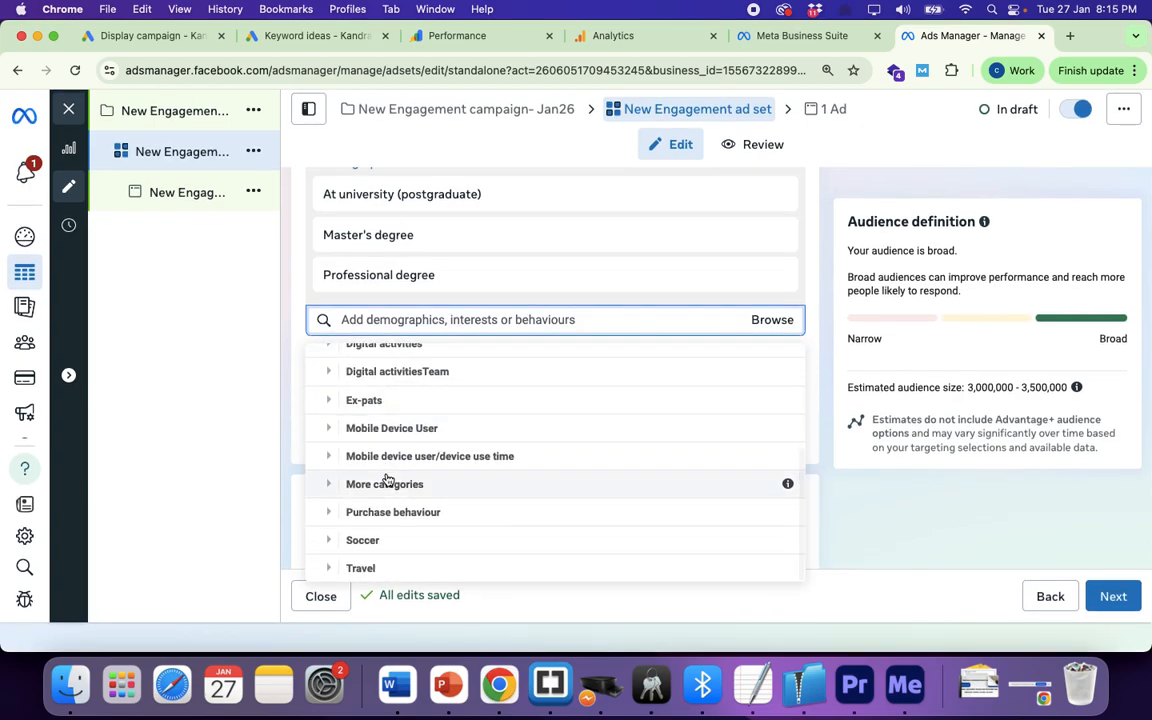
scroll(336, 450, up, 3)
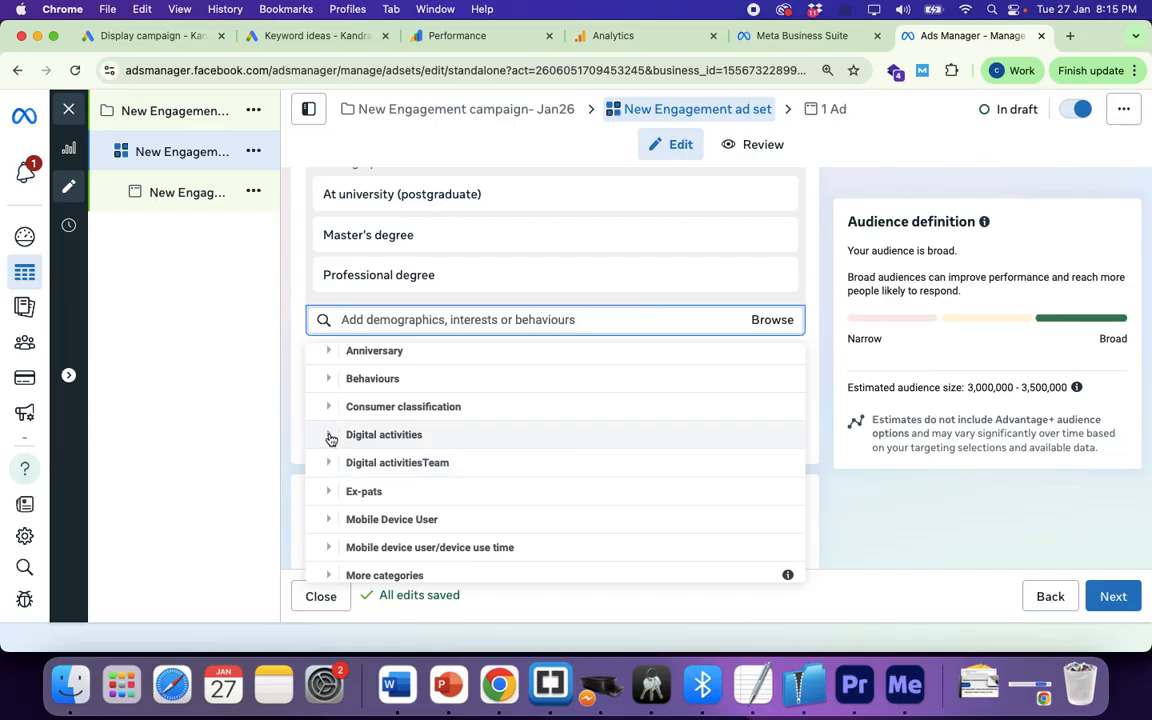
click(331, 438)
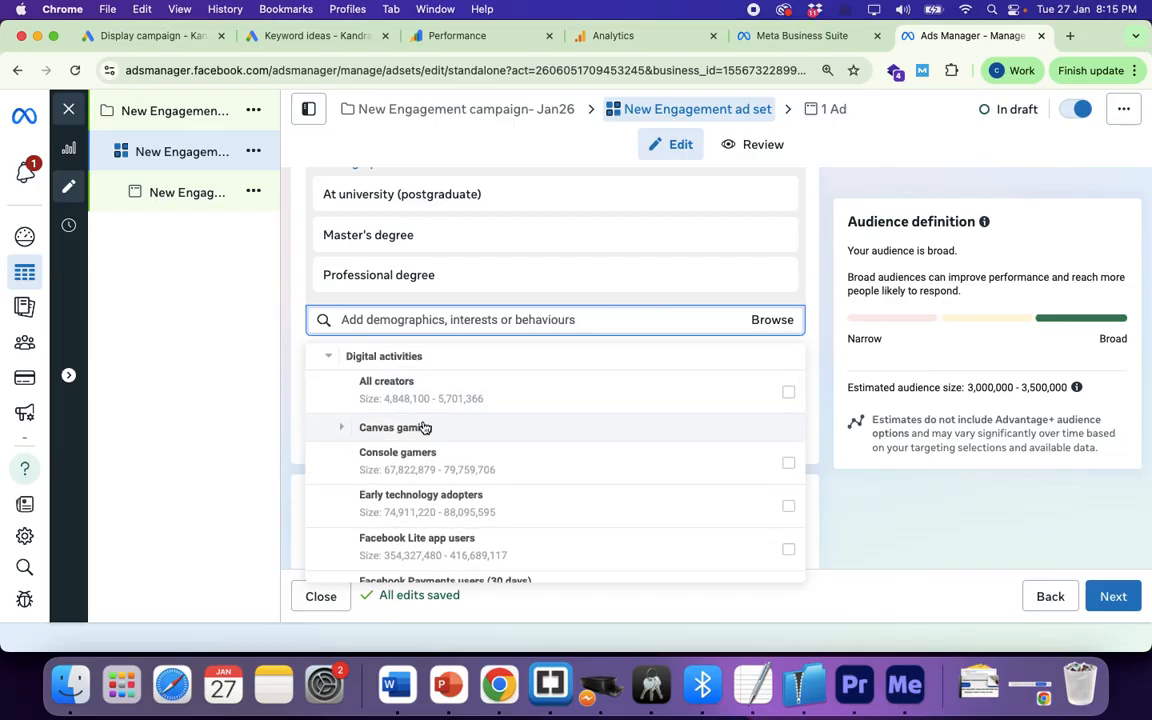
scroll(407, 395, up, 2)
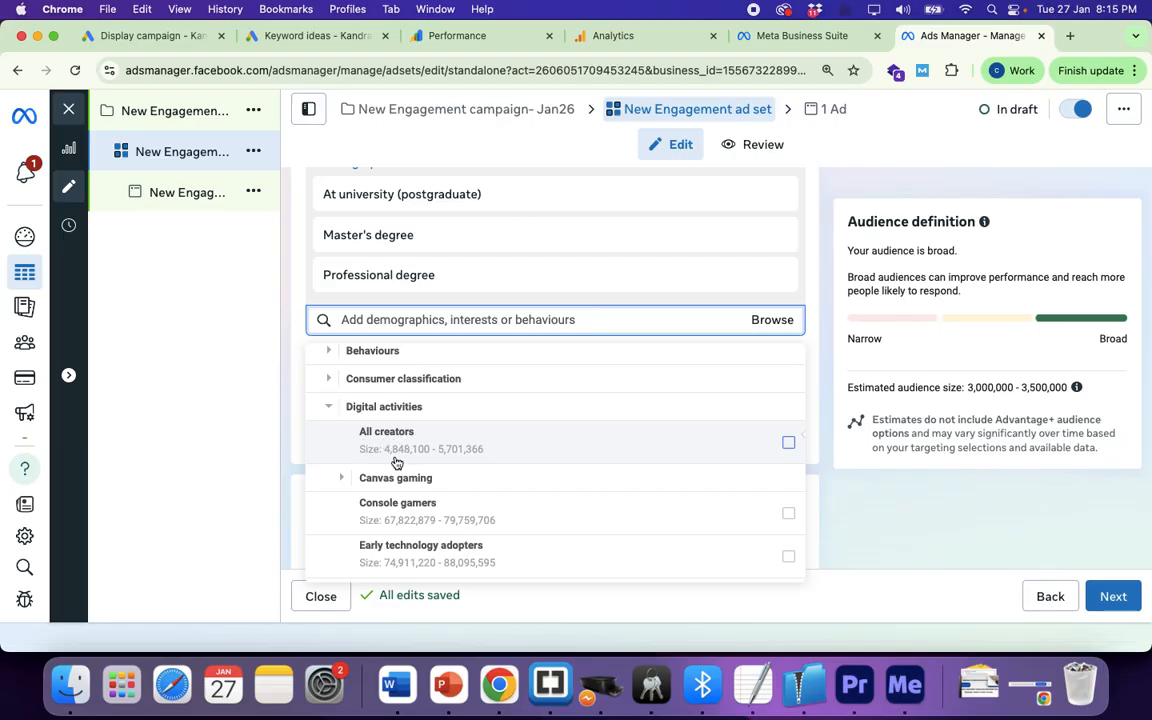
click(340, 478)
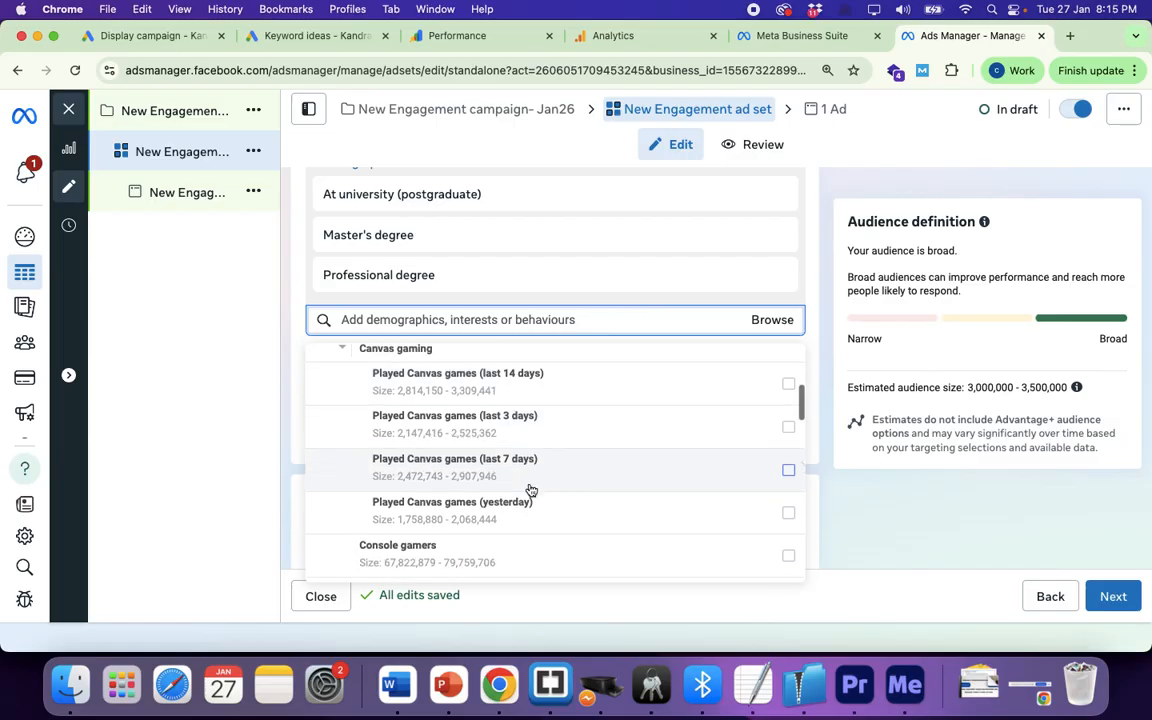
scroll(527, 488, down, 3)
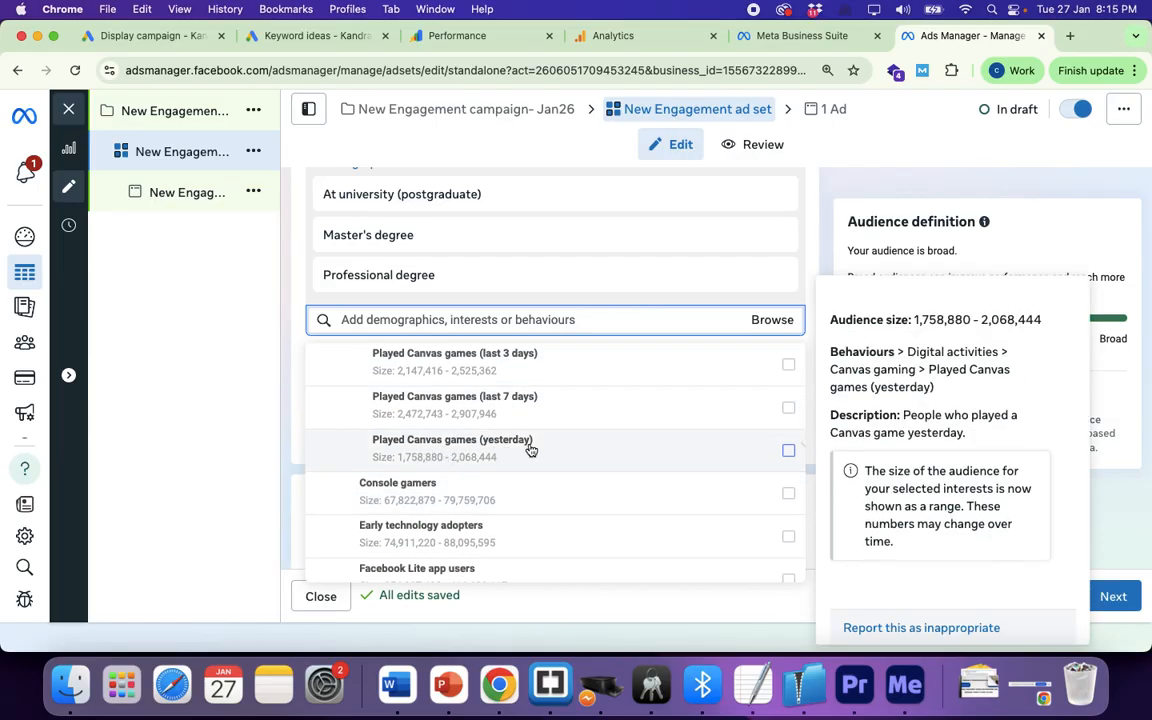
scroll(516, 451, down, 2)
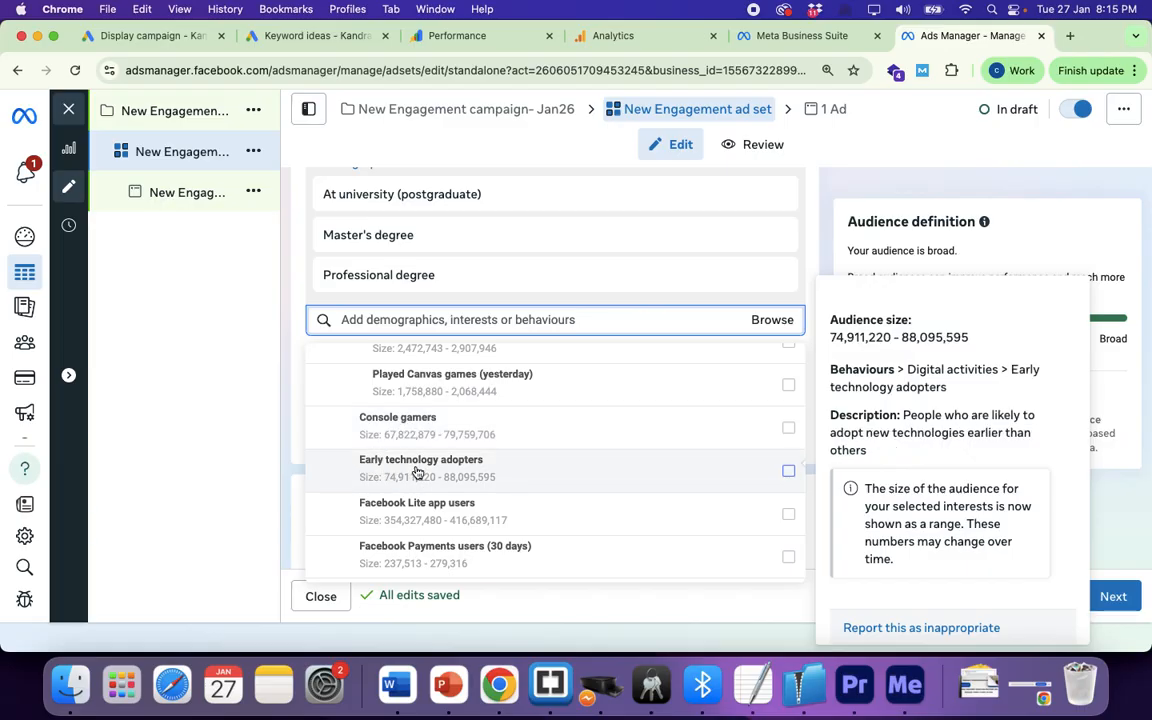
scroll(416, 473, down, 4)
scroll(417, 473, down, 1)
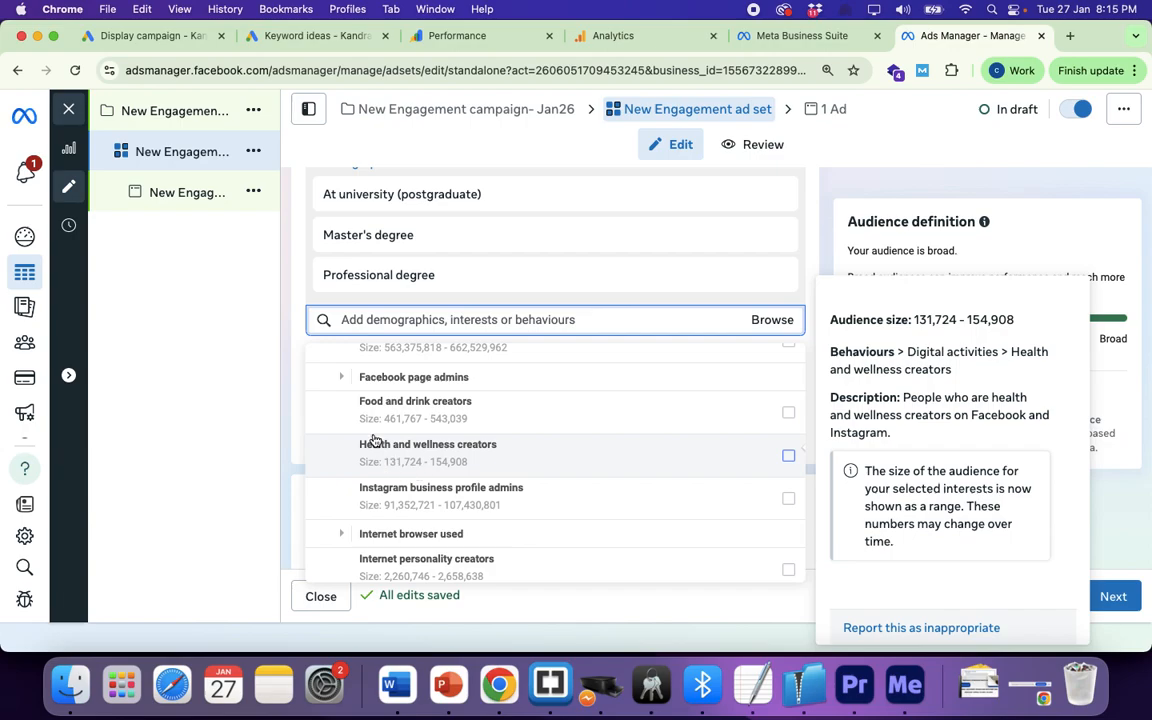
scroll(434, 459, up, 1)
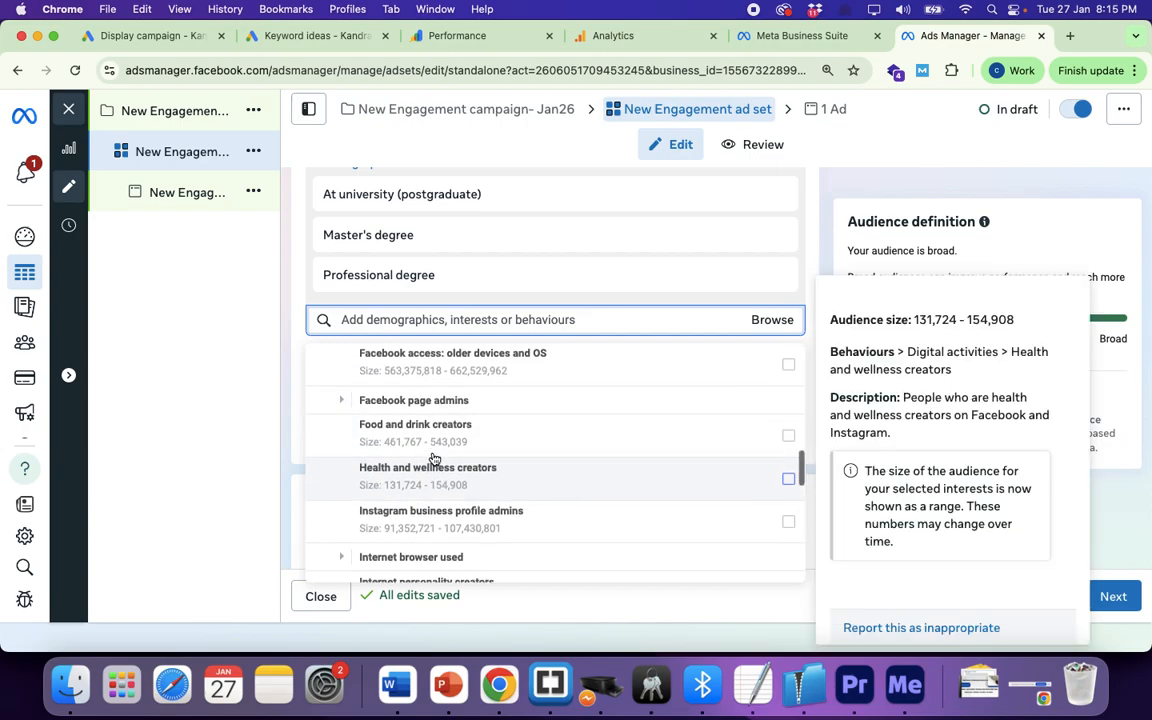
scroll(434, 459, up, 1)
scroll(432, 456, down, 2)
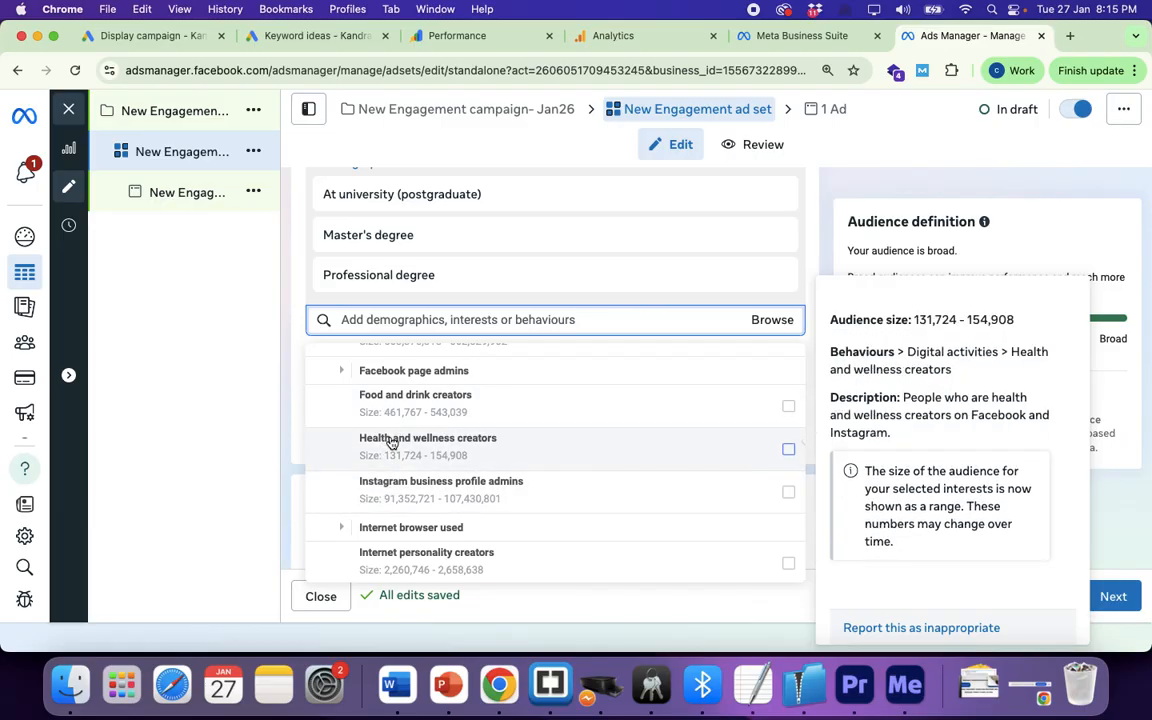
scroll(386, 446, down, 6)
scroll(390, 443, down, 5)
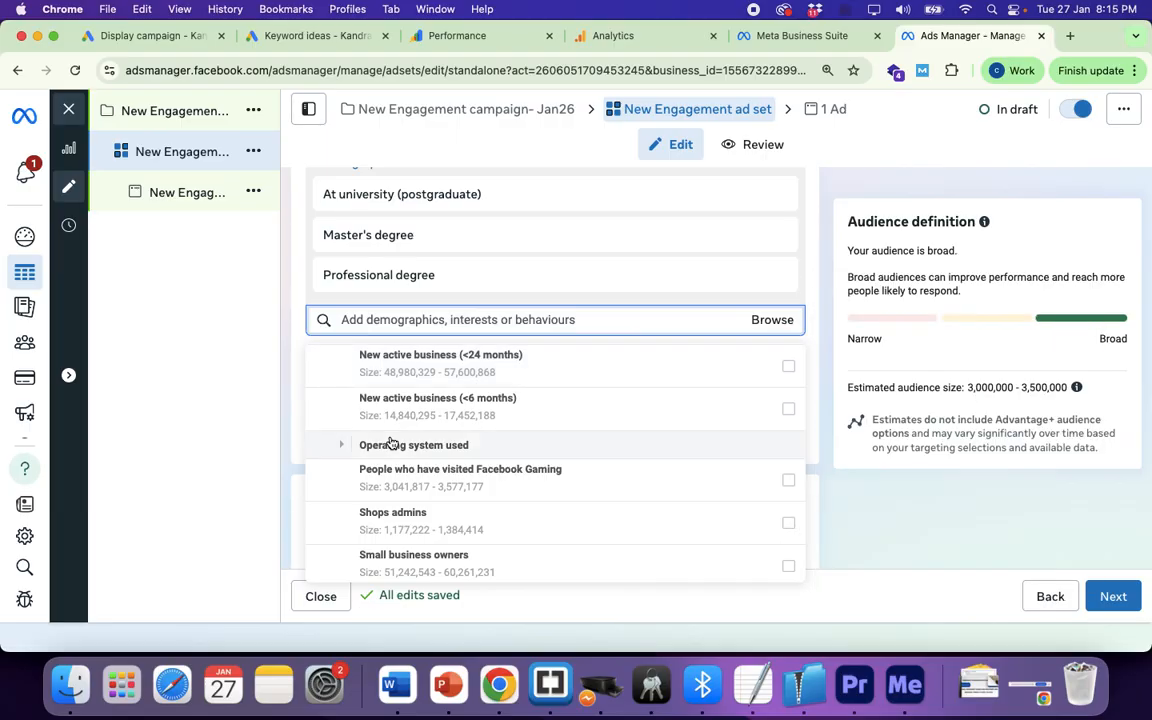
scroll(390, 443, down, 5)
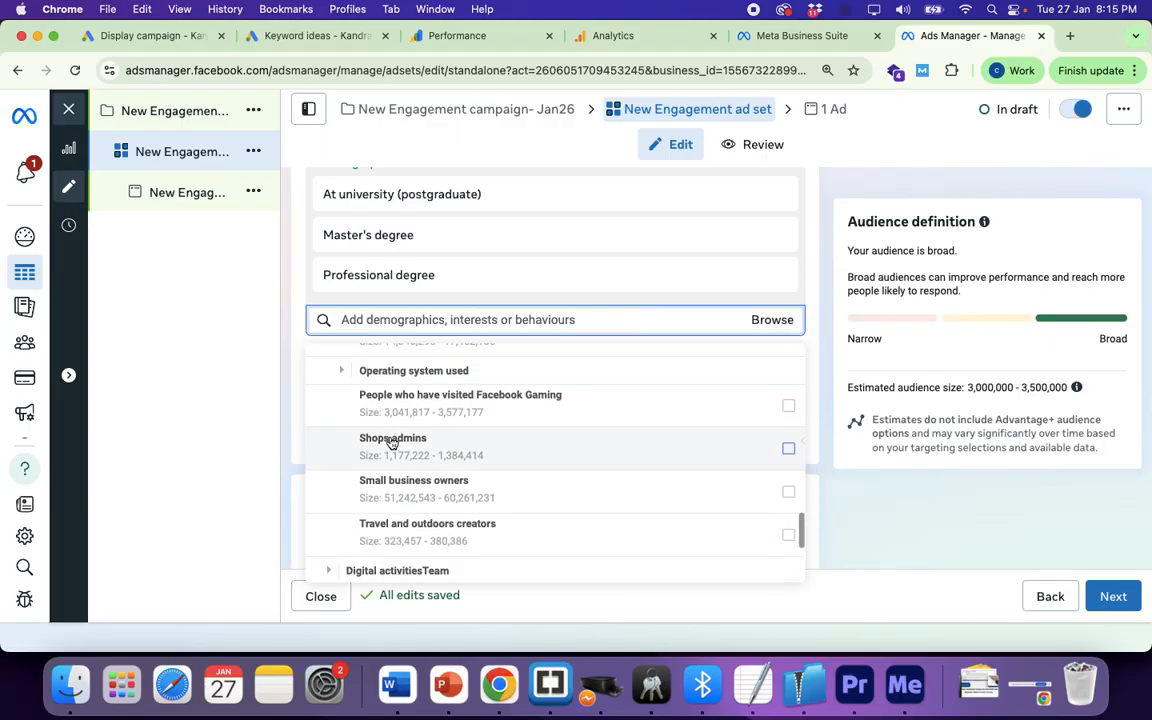
scroll(390, 443, up, 6)
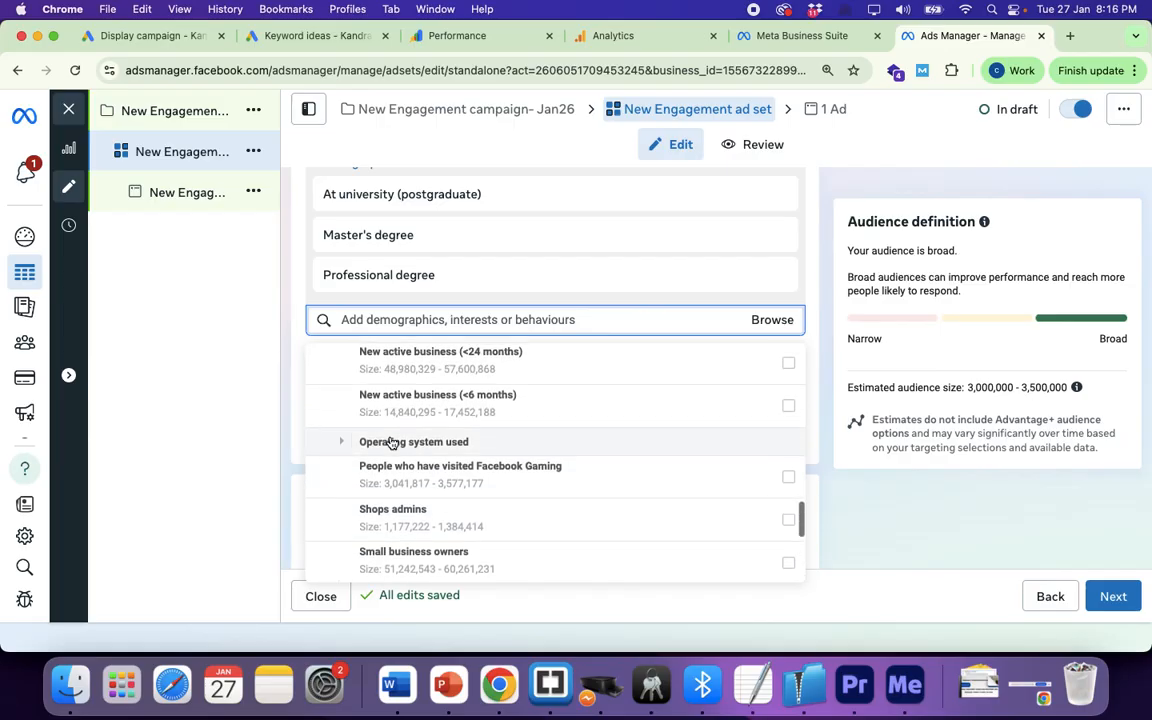
scroll(391, 443, up, 9)
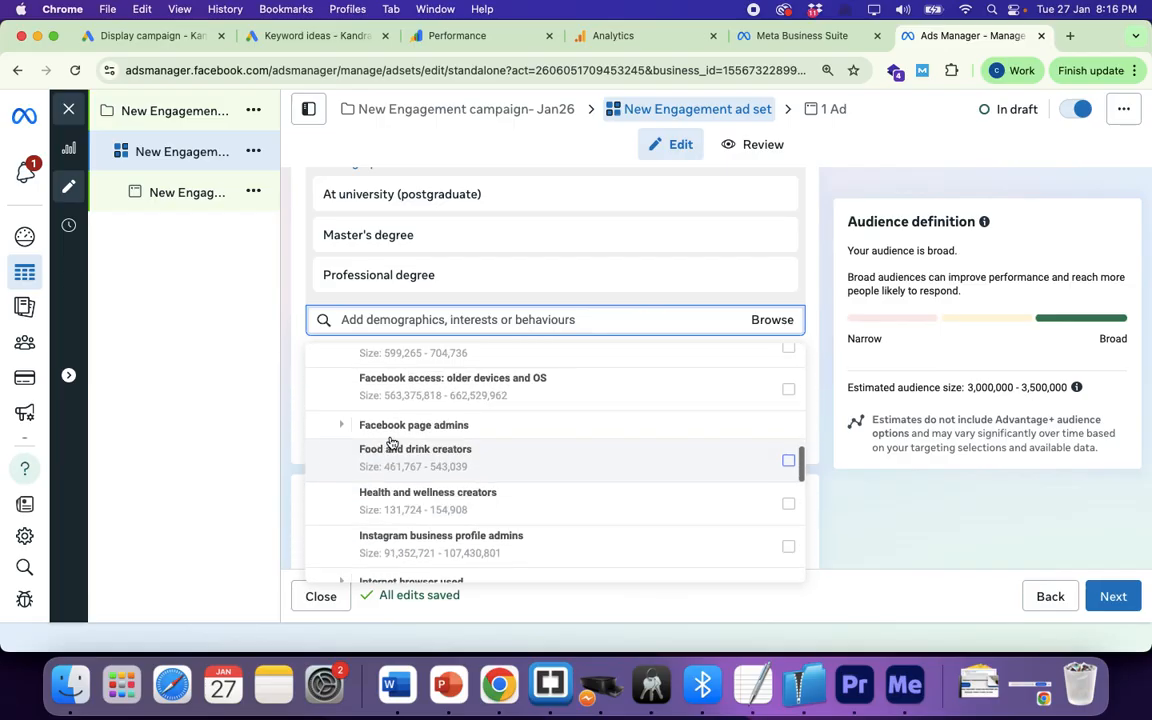
scroll(391, 443, up, 4)
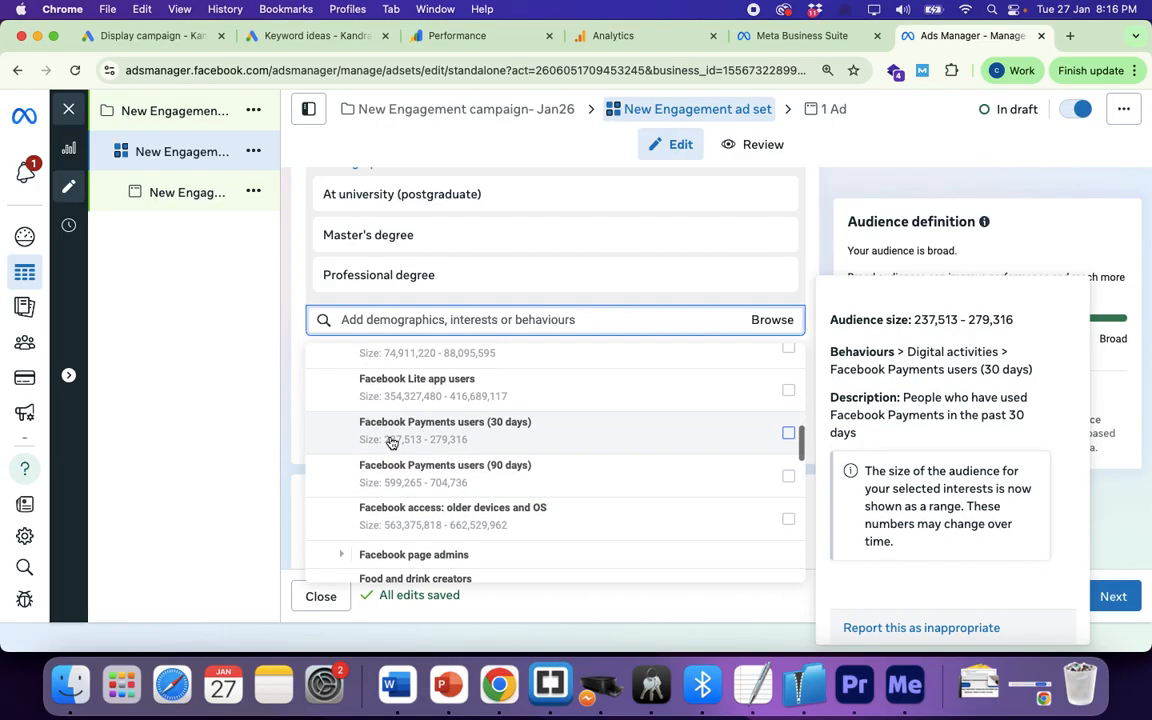
scroll(391, 443, up, 10)
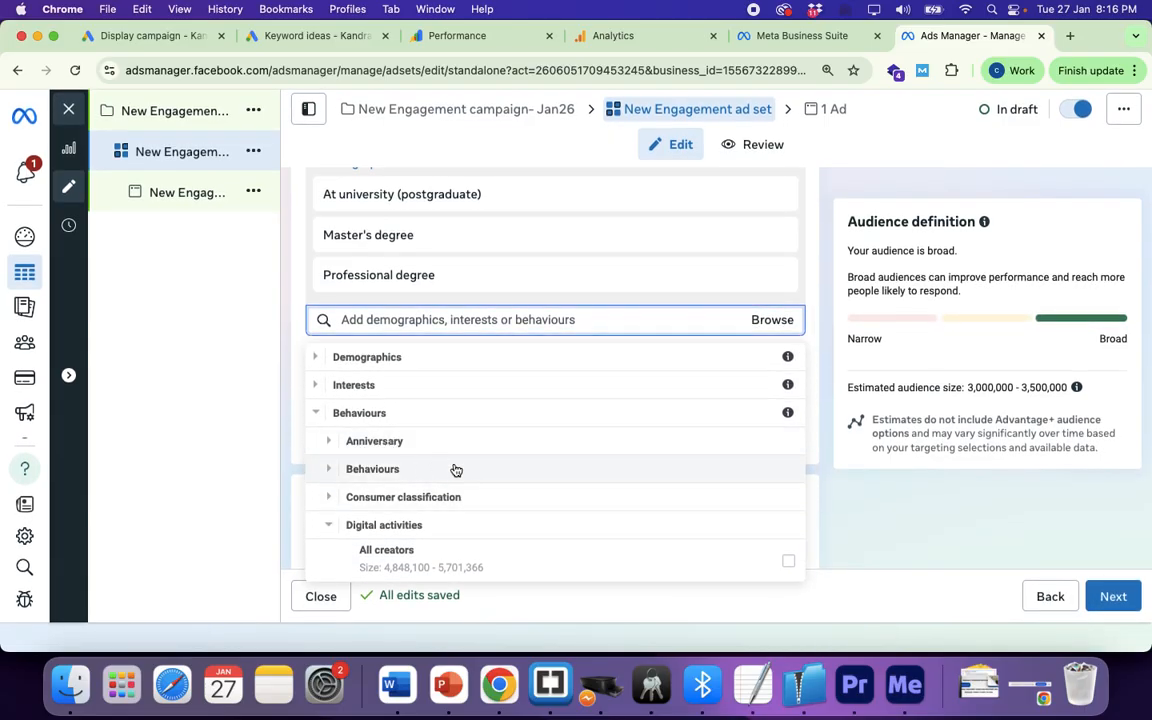
scroll(453, 470, down, 1)
scroll(453, 470, up, 1)
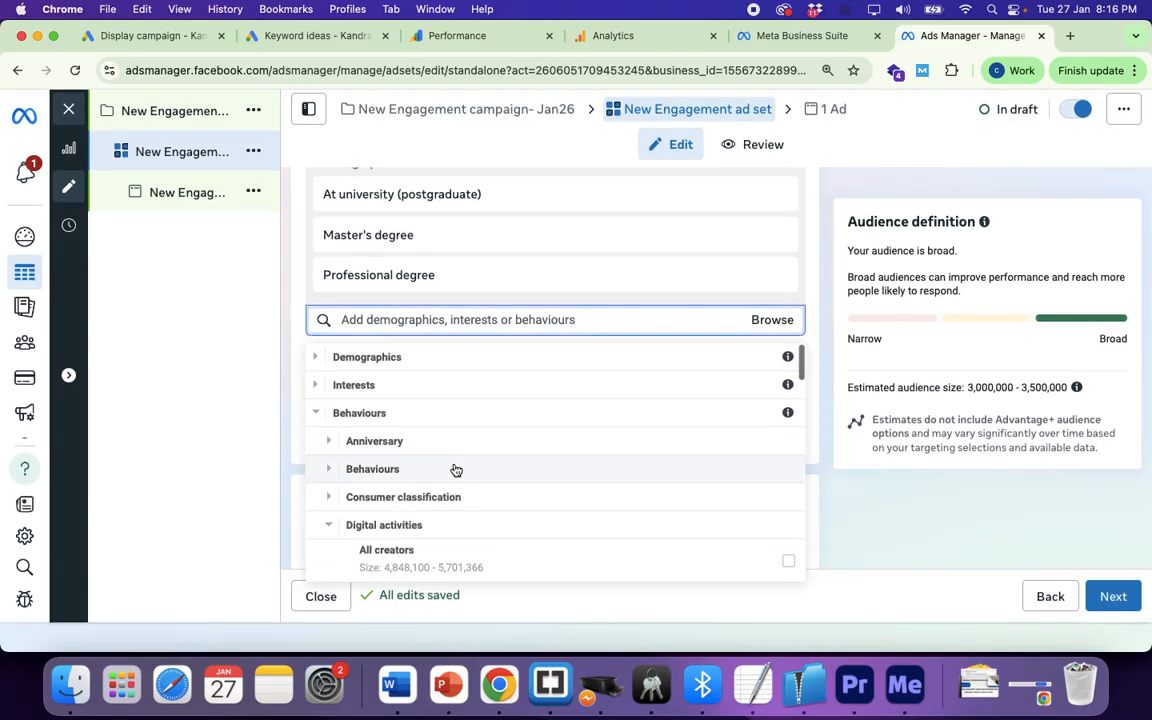
click(300, 352)
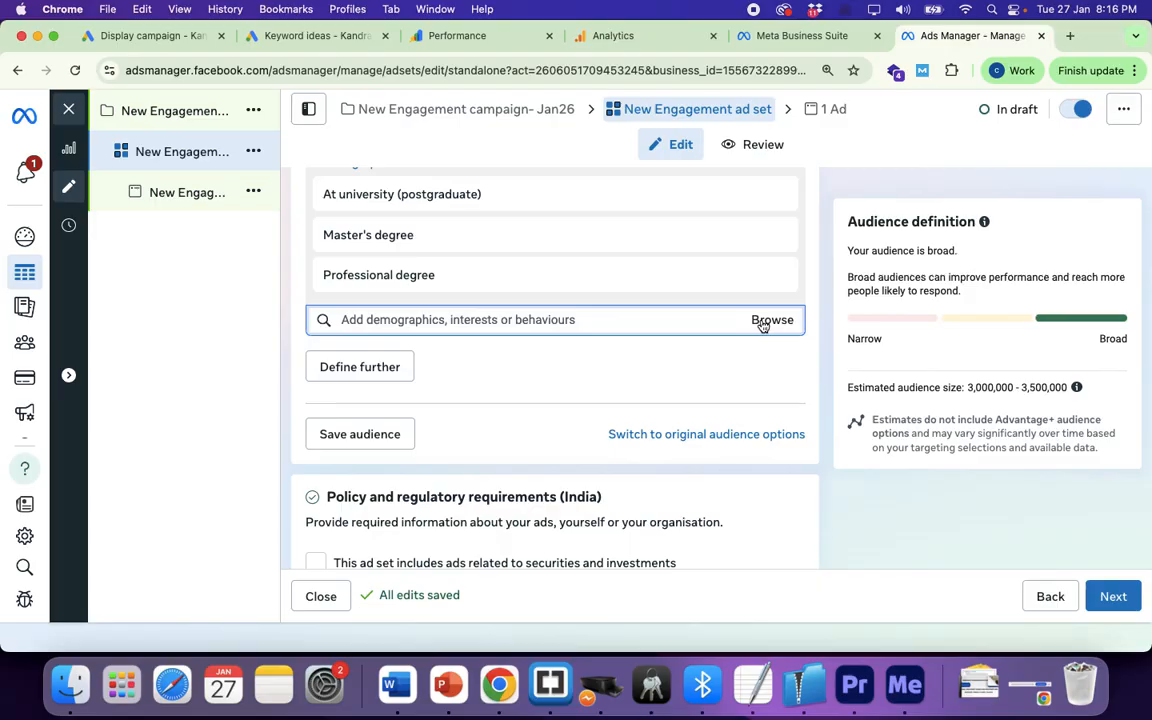
scroll(501, 393, down, 2)
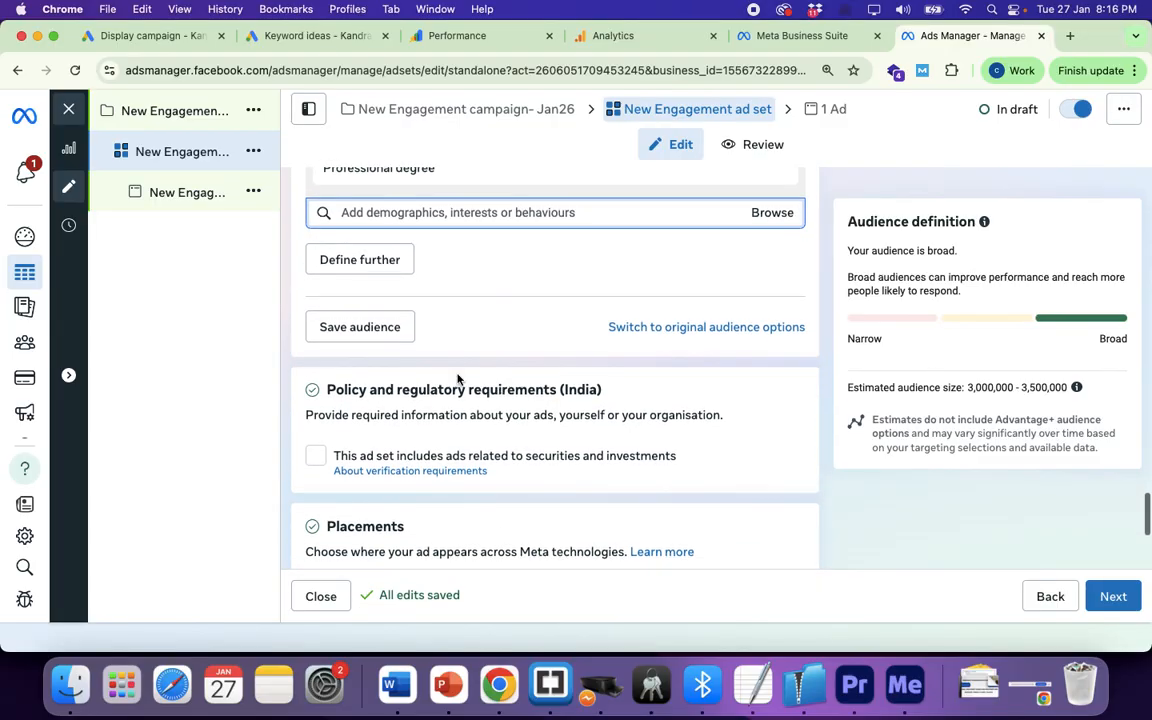
scroll(581, 354, down, 5)
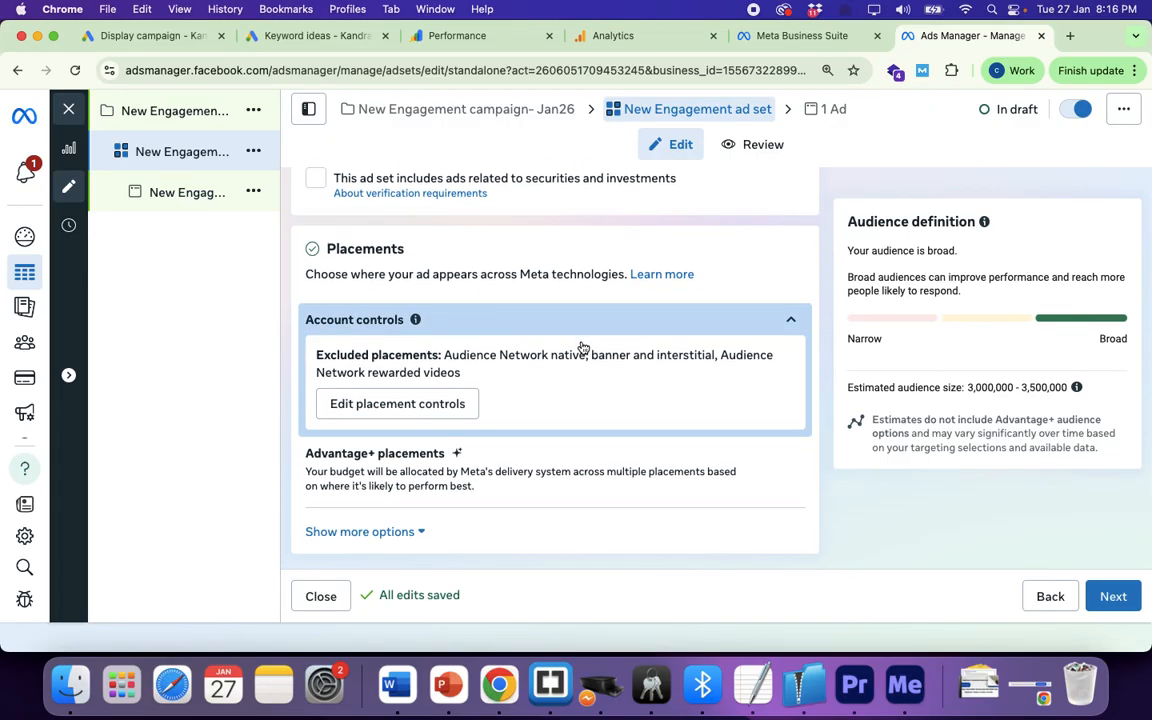
scroll(583, 347, down, 1)
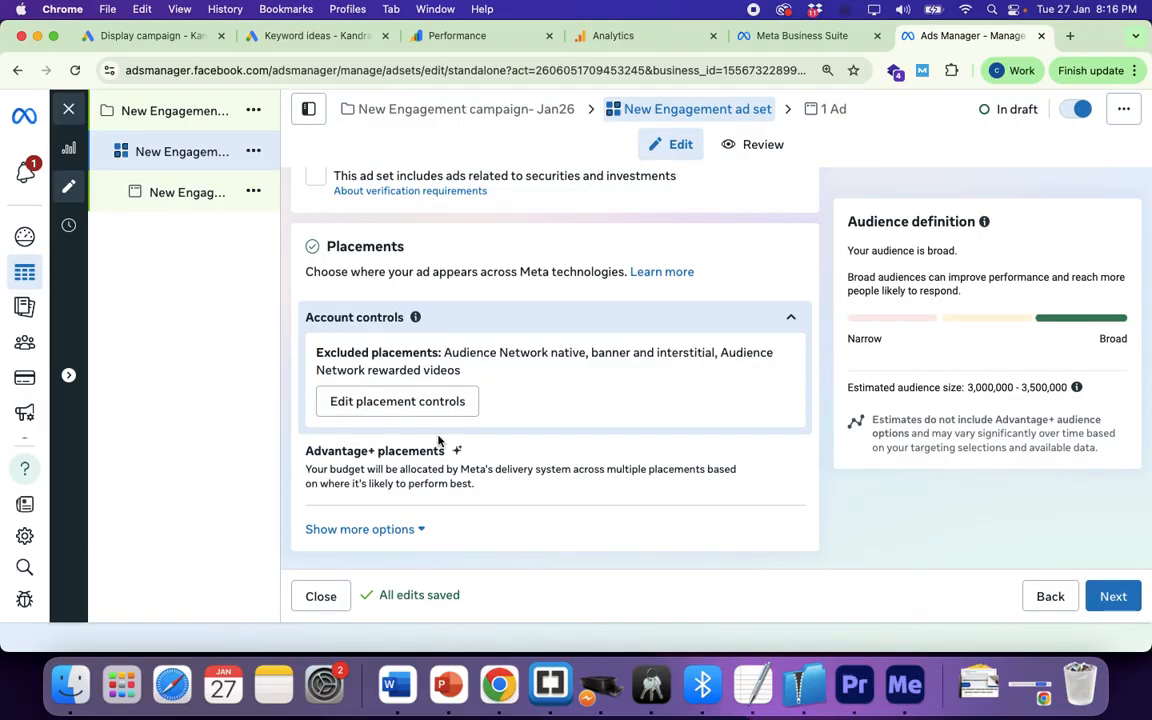
Step: Move on to the ad and start setting up an image ad creative
click(1099, 604)
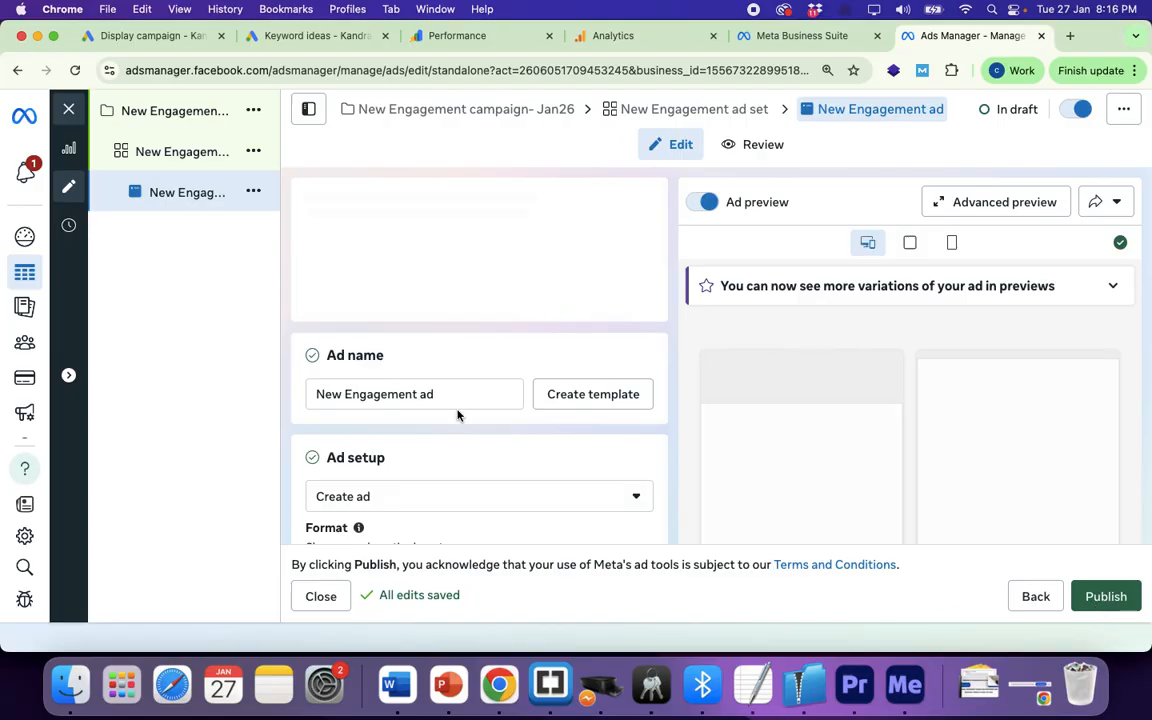
scroll(458, 415, down, 5)
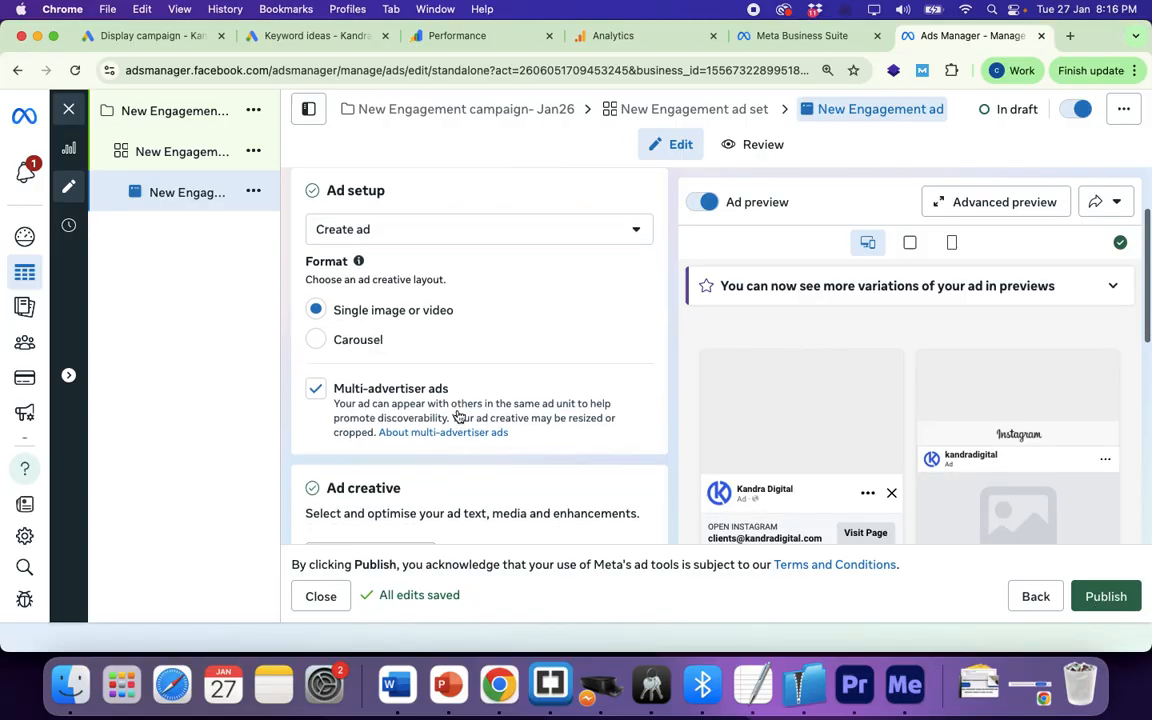
scroll(458, 413, up, 2)
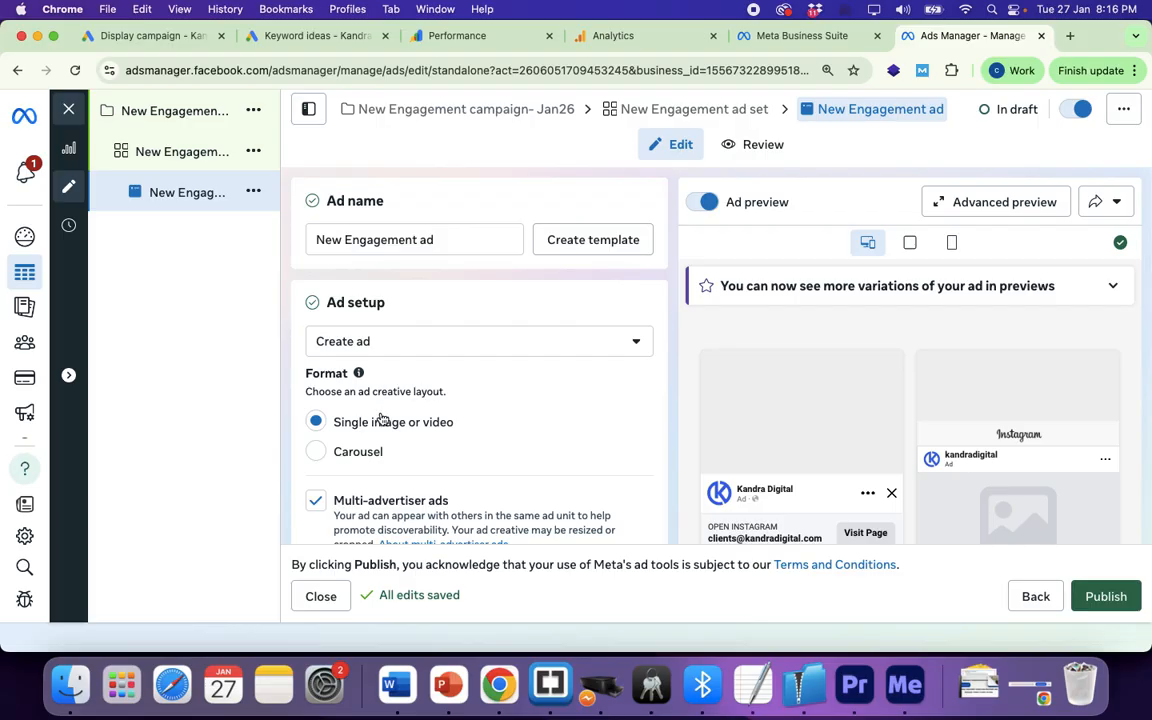
scroll(494, 450, down, 2)
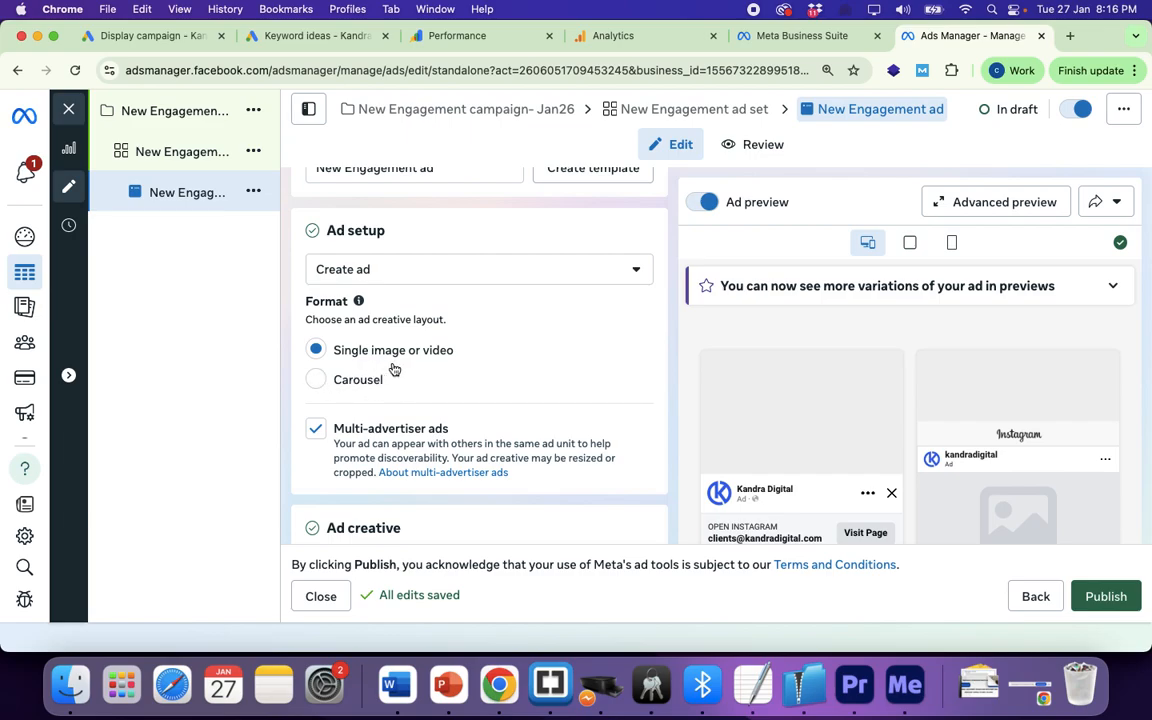
scroll(417, 373, down, 3)
scroll(417, 373, down, 4)
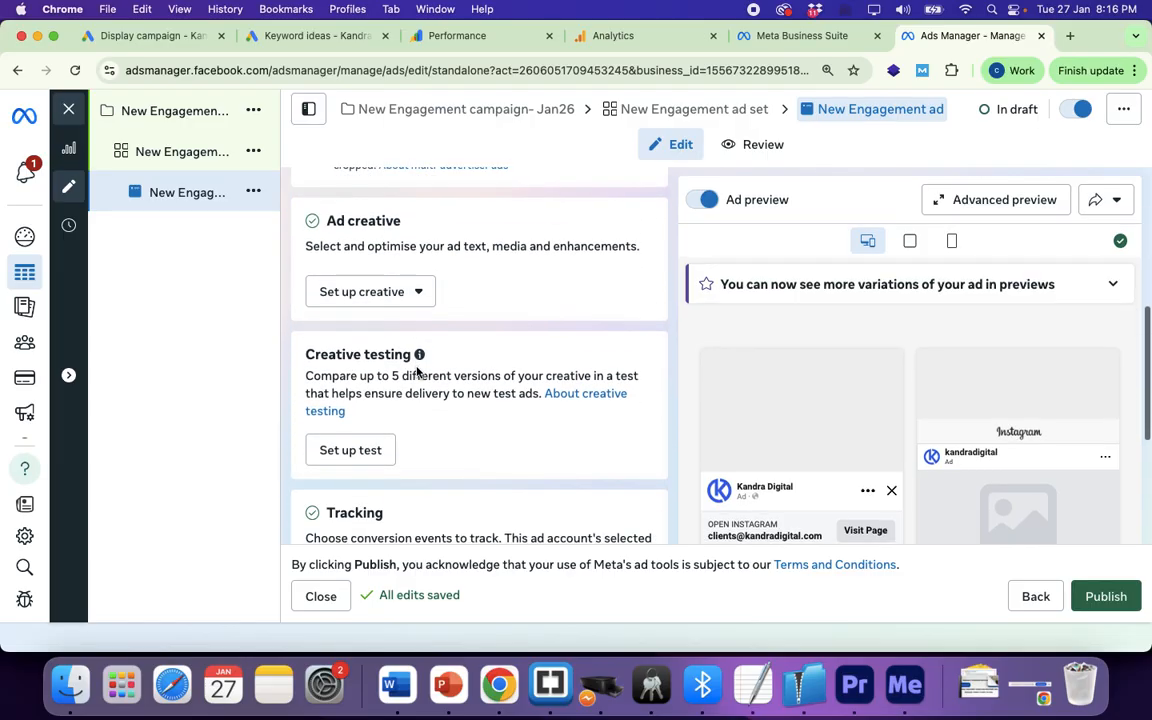
click(416, 272)
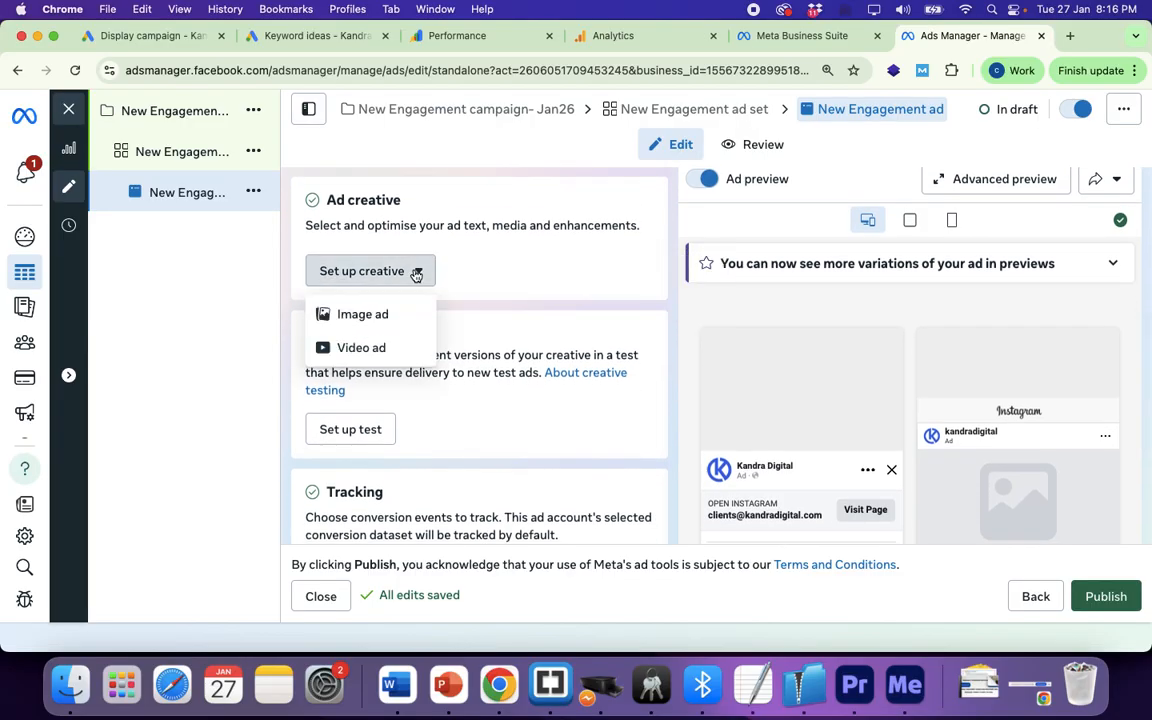
click(366, 317)
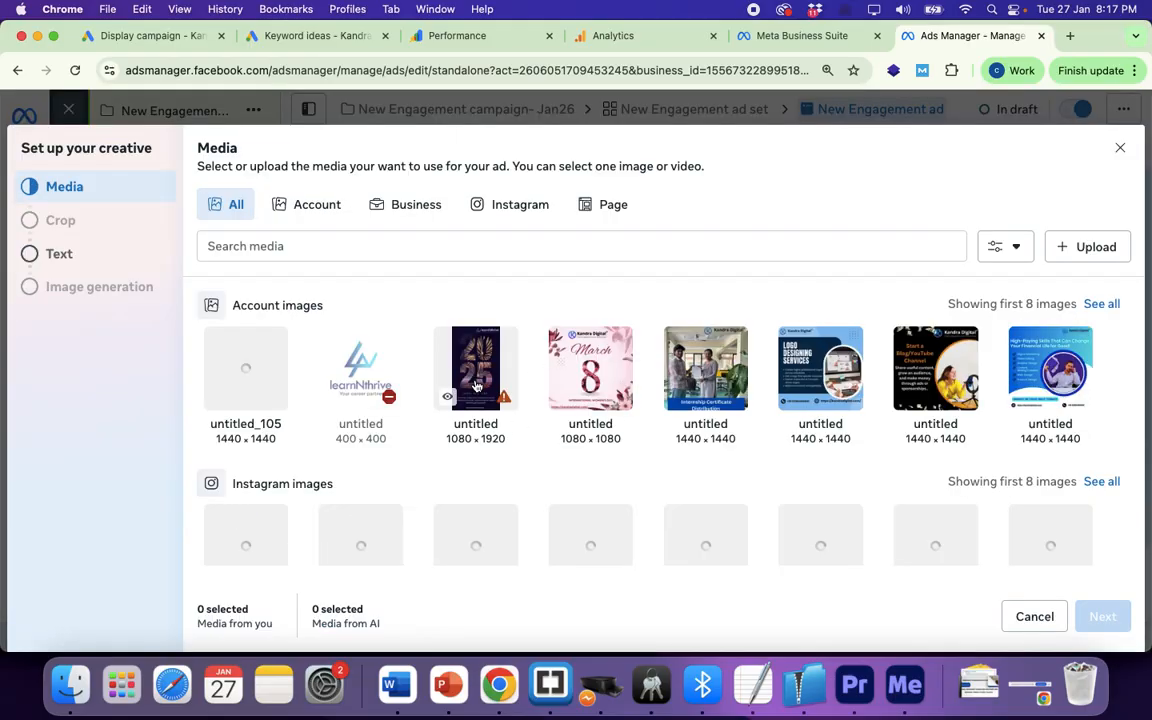
Step: Pick the 1440×1440 internship certificate image and continue to the ad text
click(703, 370)
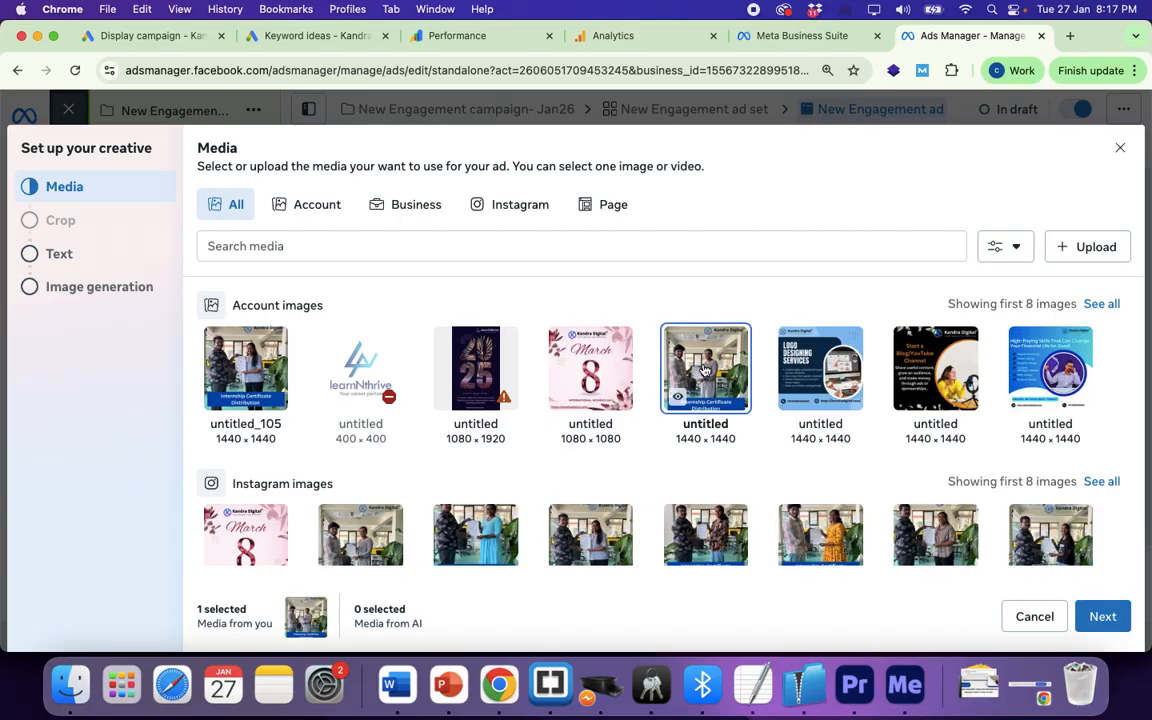
mouse_move(690, 372)
click(1097, 617)
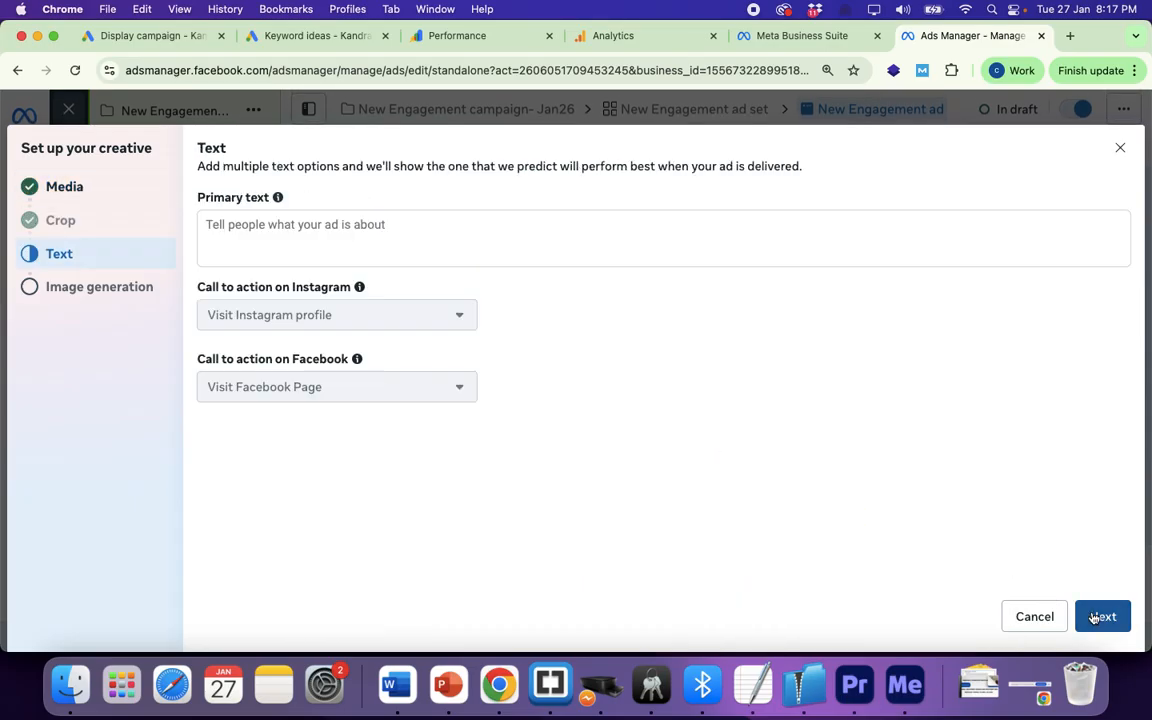
Step: Enter primary text beginning 'This is the…' about appearing at the top, then review it
click(357, 230)
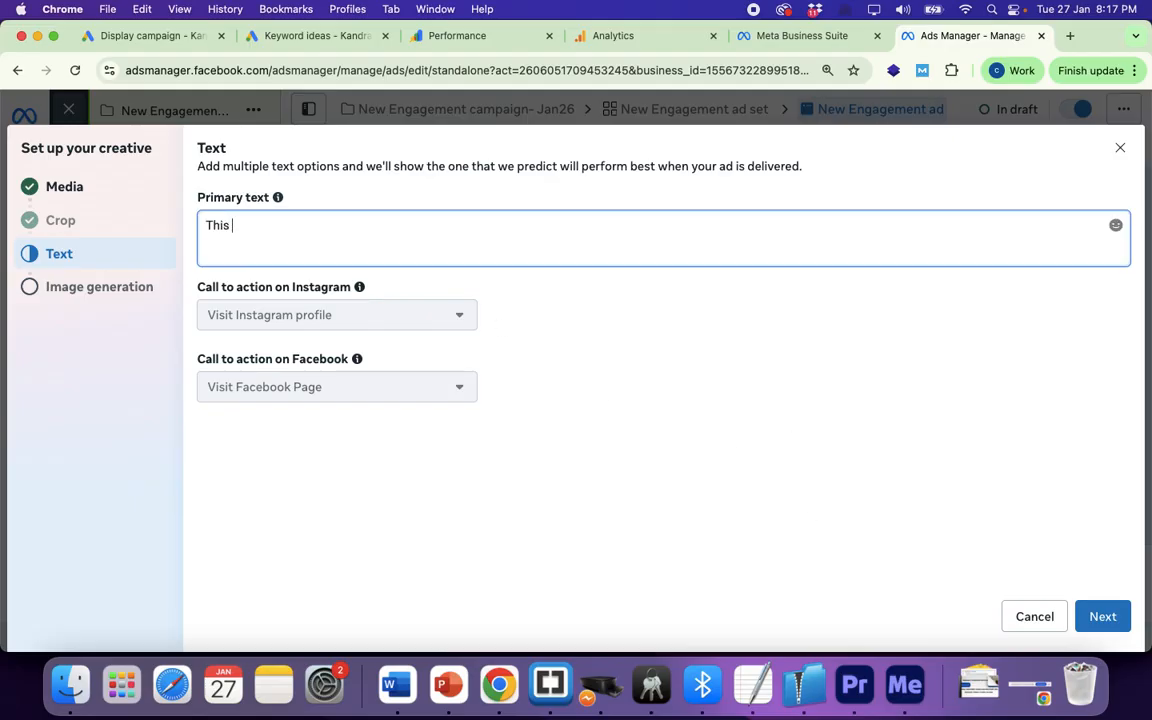
text(This is the primary text shown along with the ad. in most of the plac)
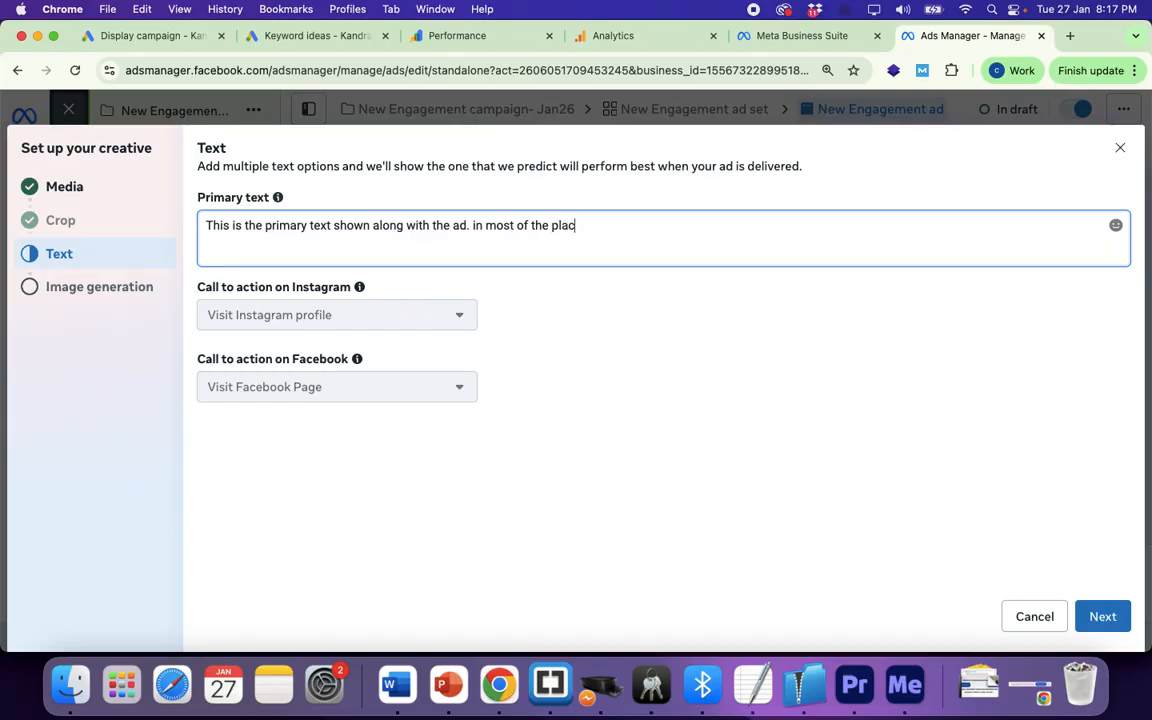
text(eme)
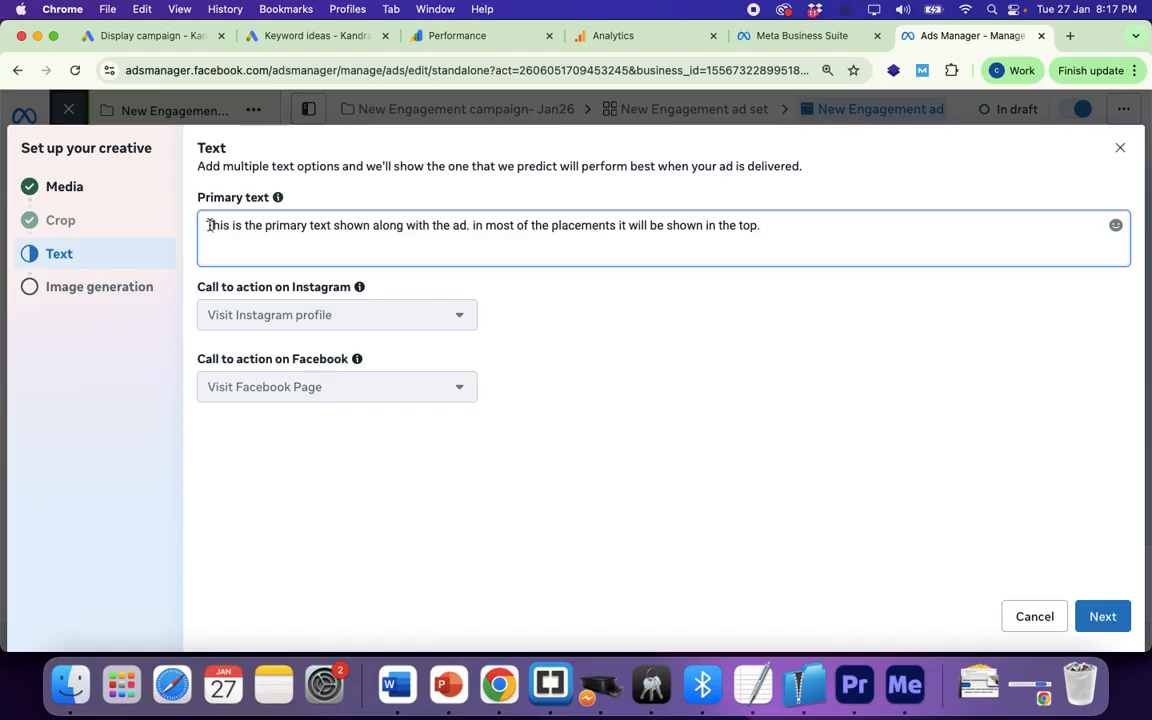
drag(209, 225, 708, 230)
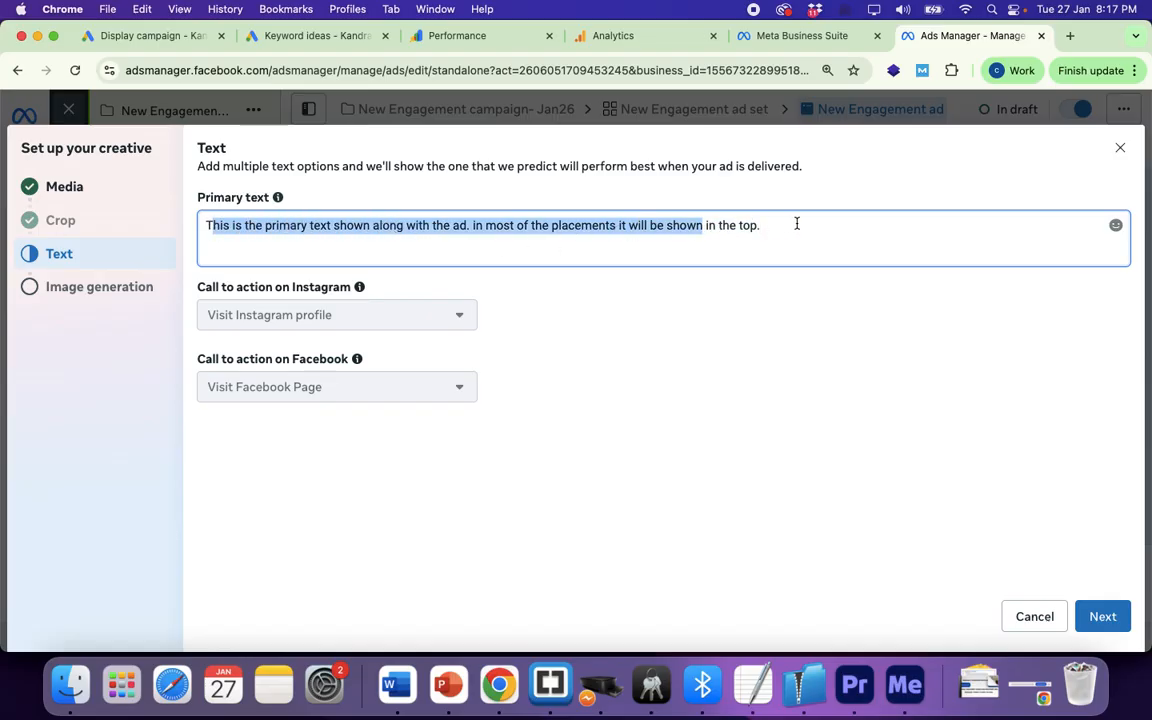
drag(797, 224, 274, 209)
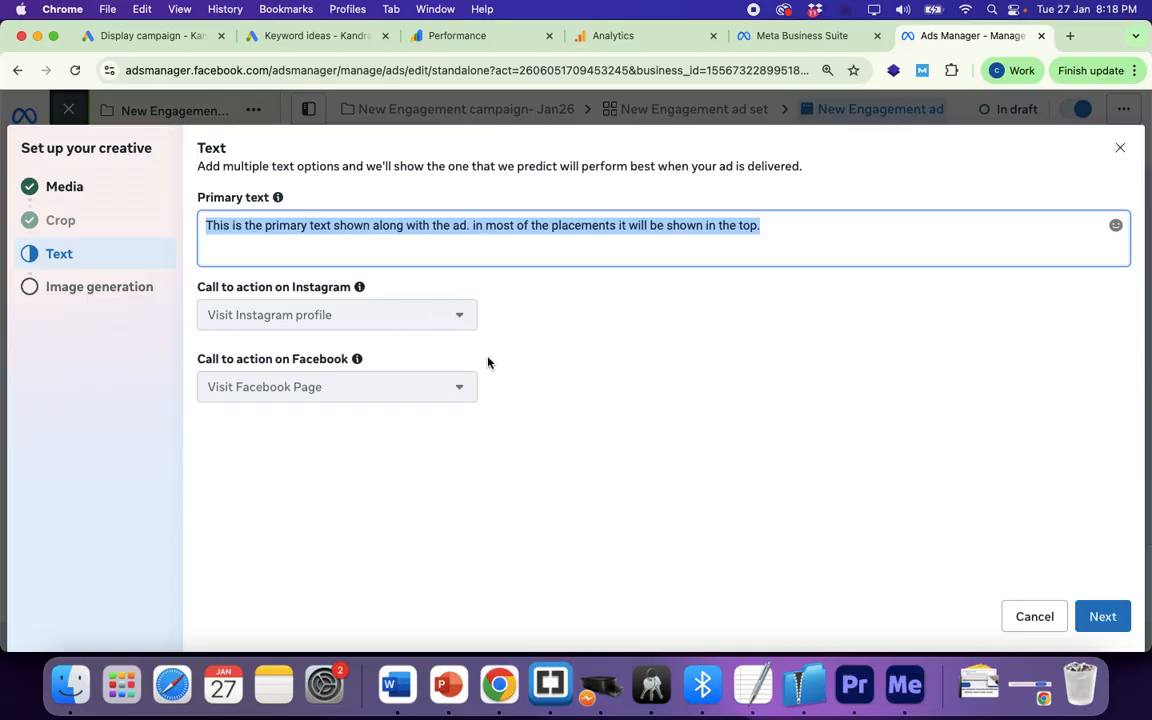
click(465, 331)
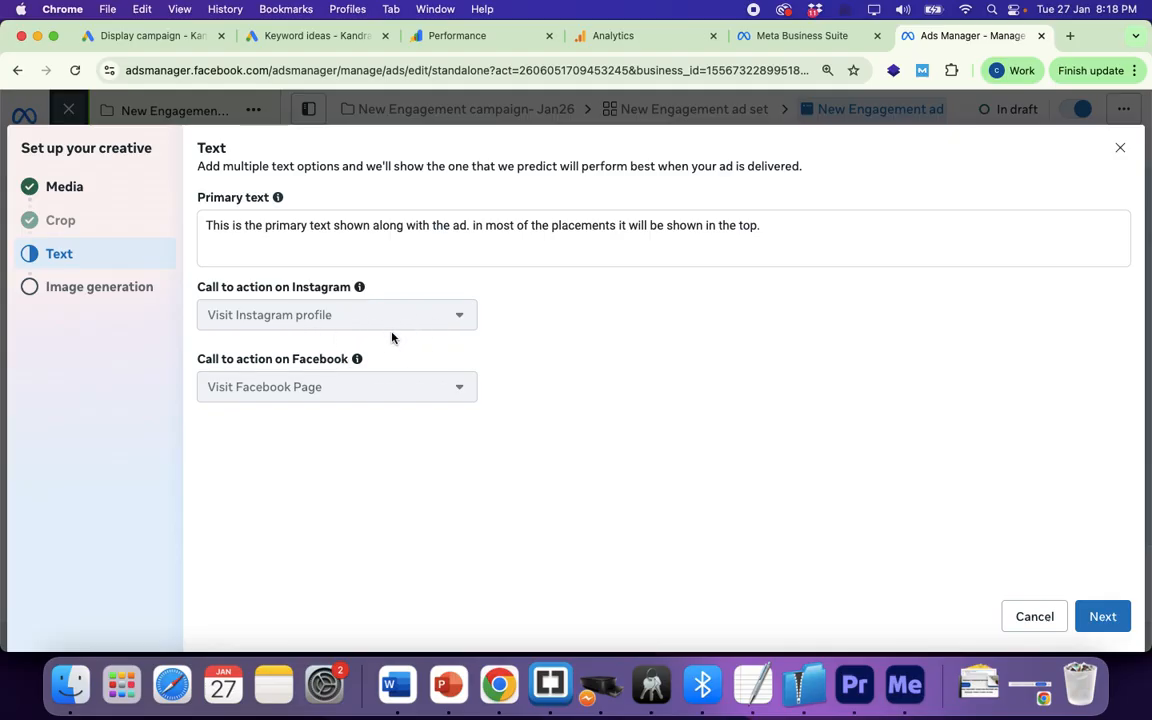
Step: In AI image generation, add the purple-tinted, tablet and certificate-pair variations
click(1104, 619)
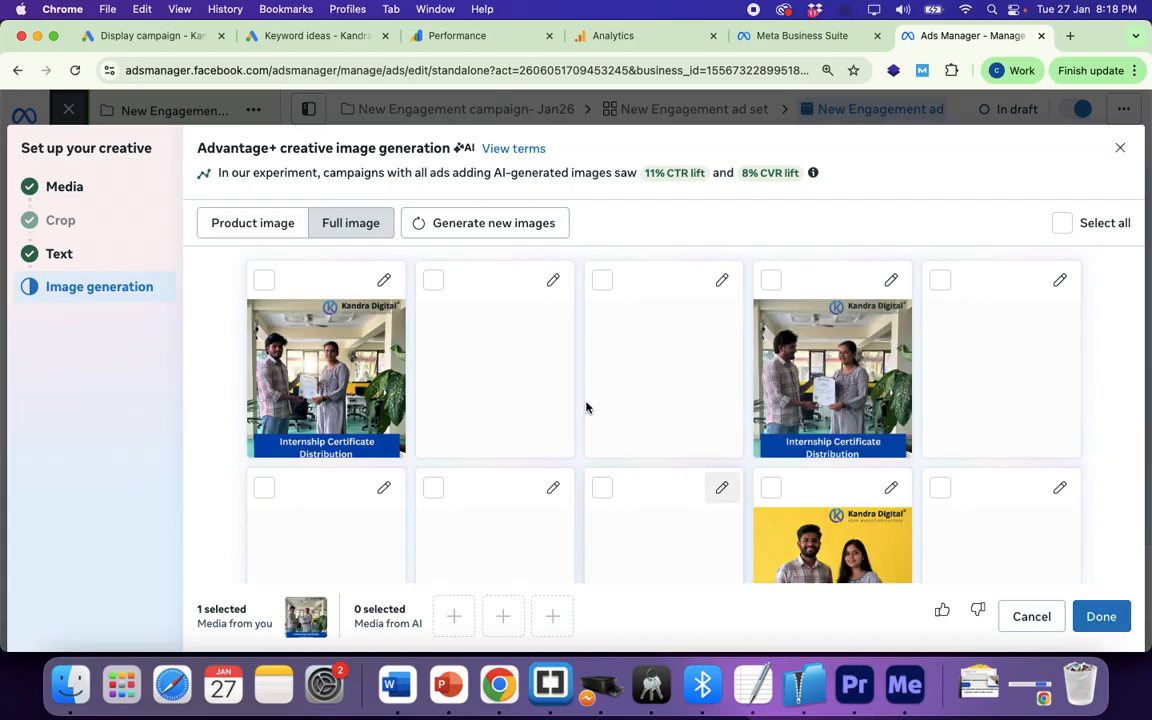
scroll(586, 407, down, 1)
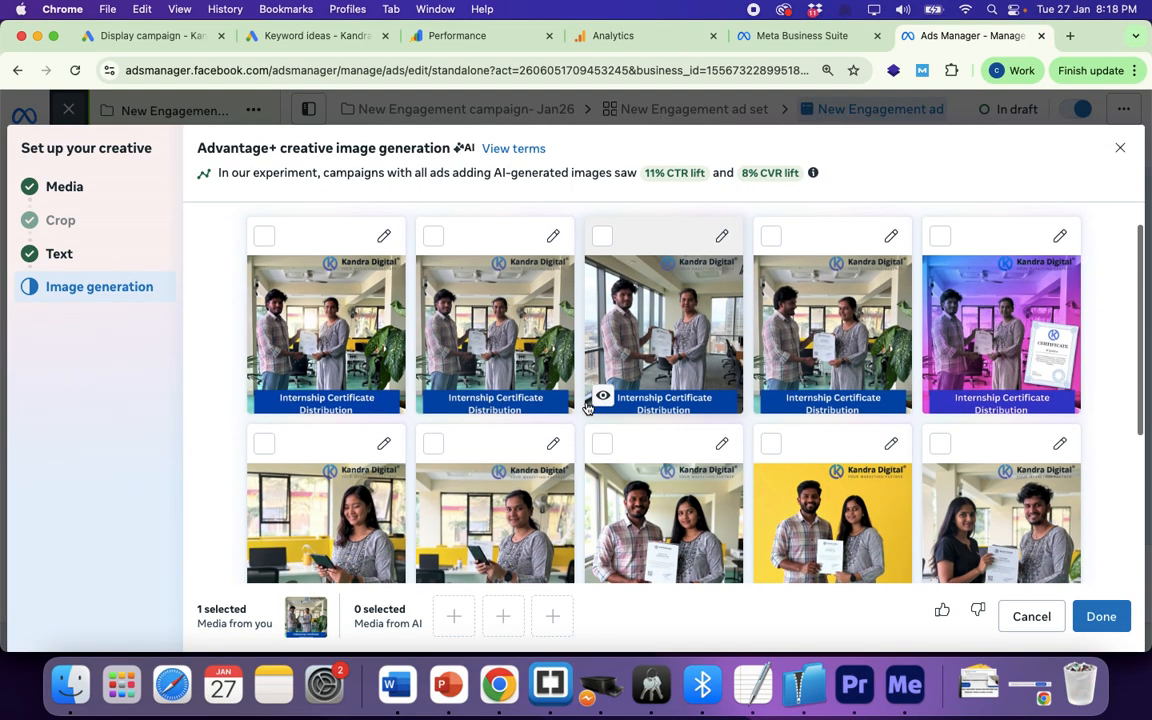
scroll(586, 407, up, 1)
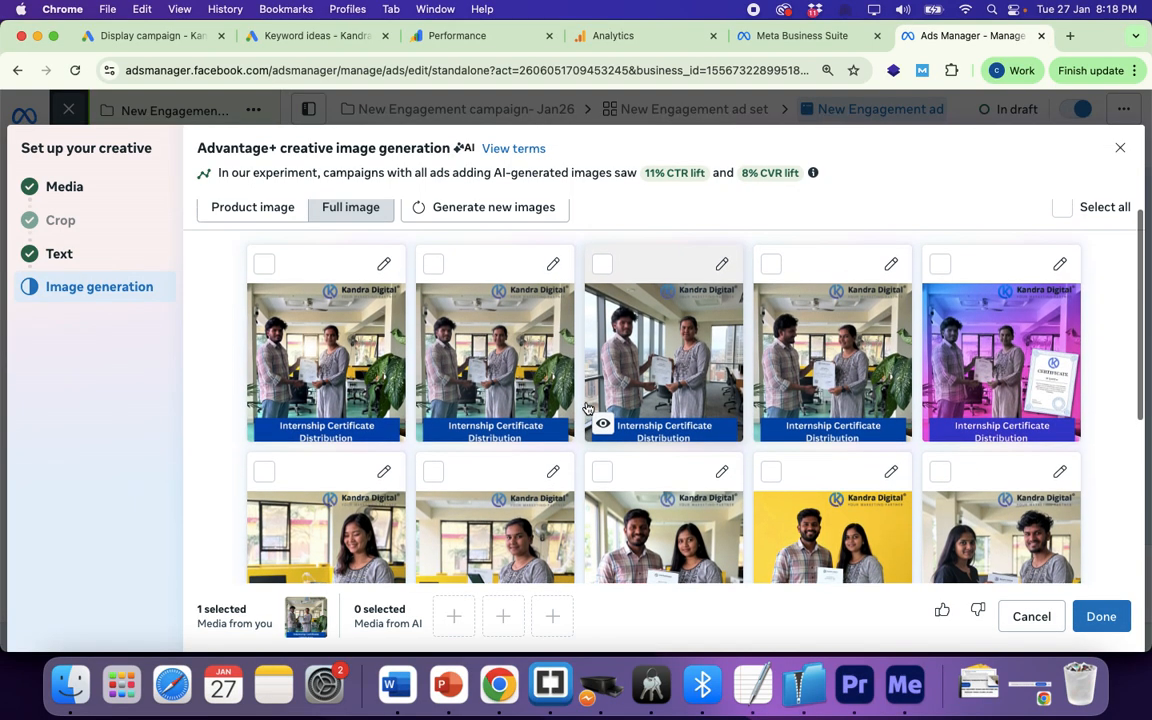
click(941, 265)
scroll(509, 467, down, 3)
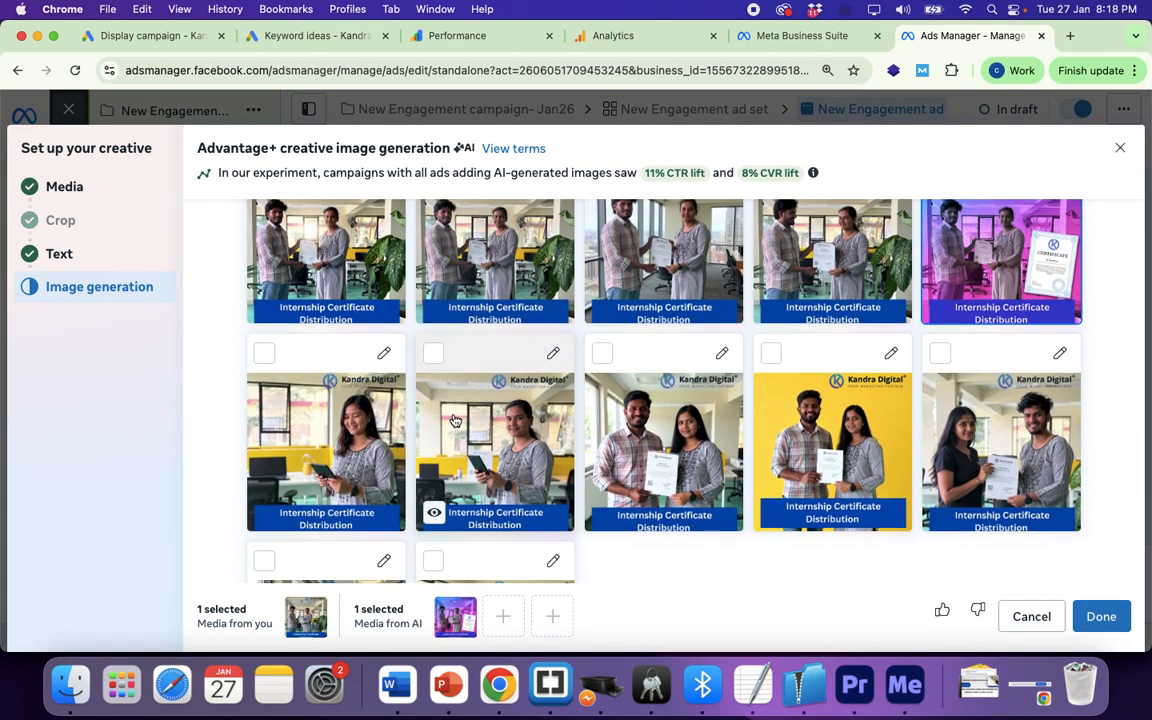
click(433, 358)
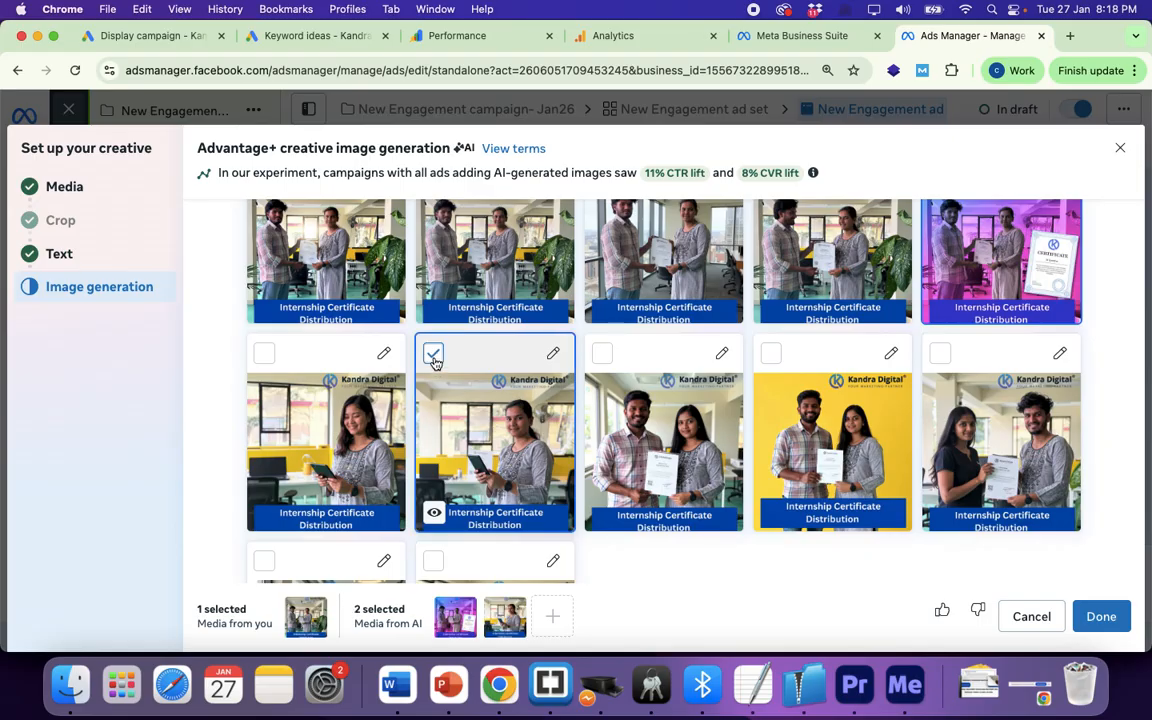
click(601, 354)
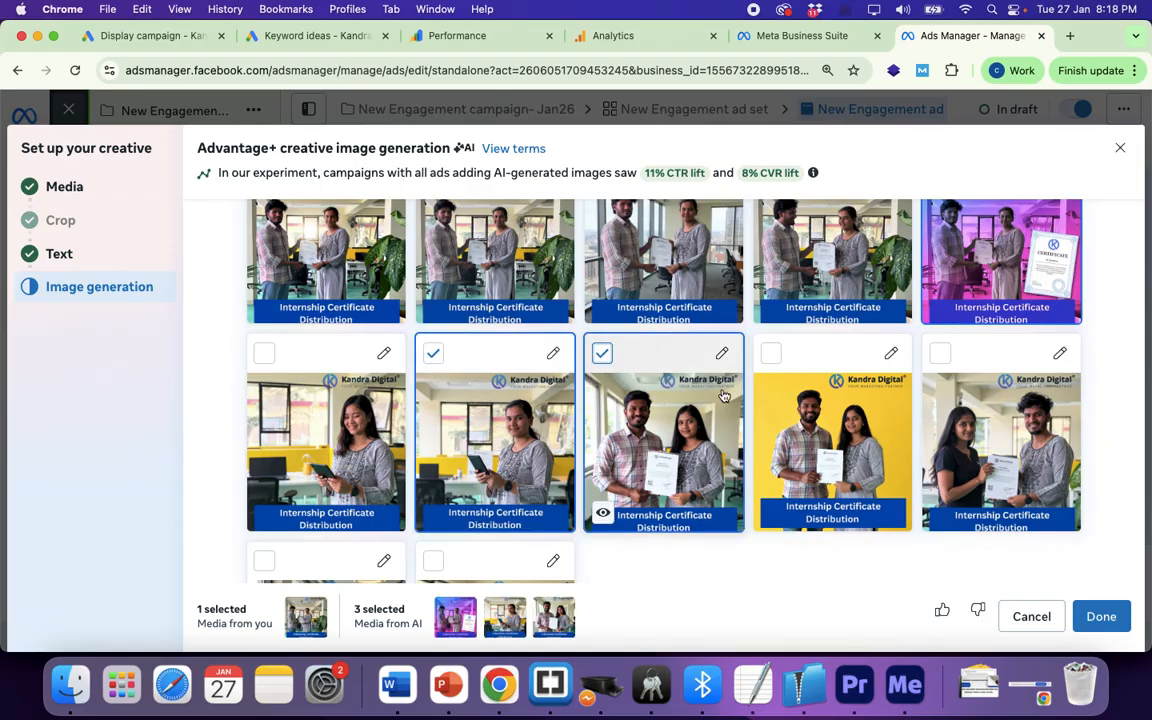
Step: Add the yellow-background and last second-row variations, completing five images
scroll(735, 400, up, 1)
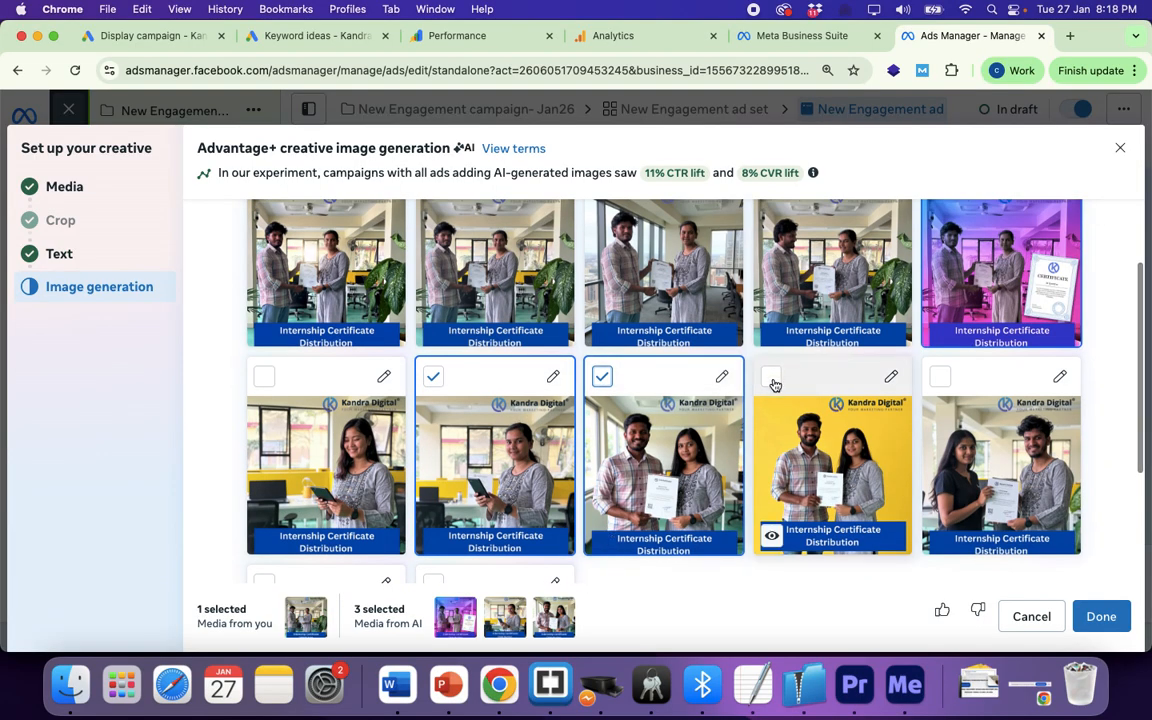
click(772, 380)
scroll(677, 452, up, 1)
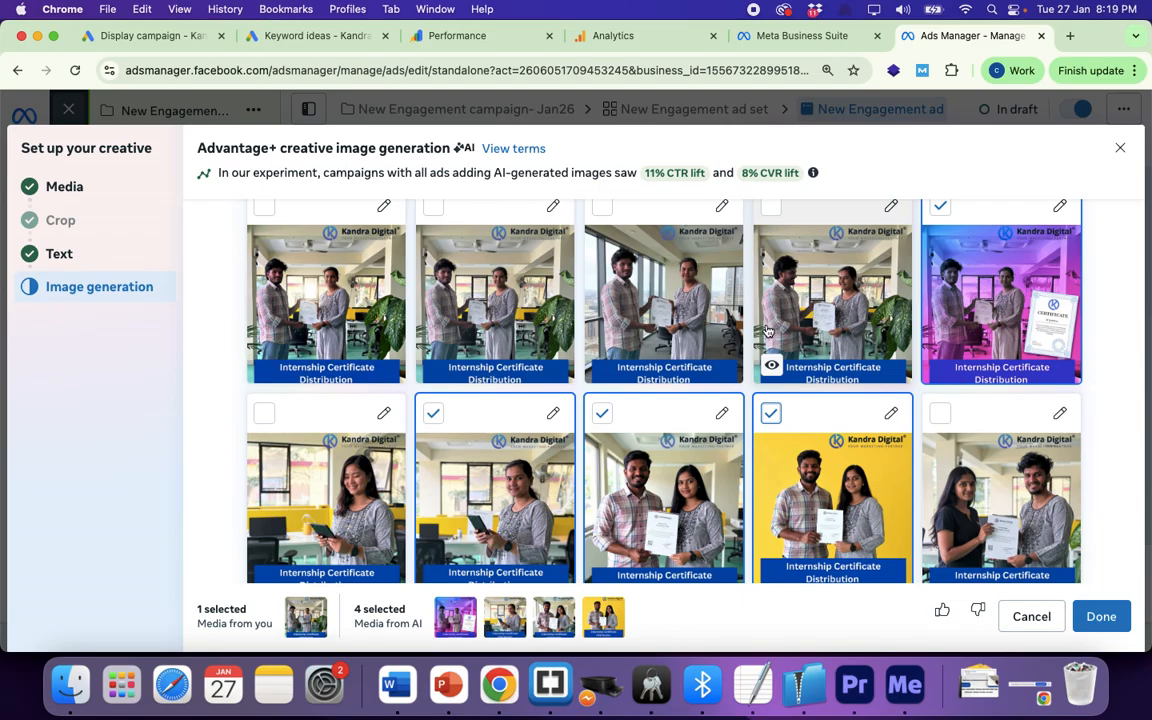
scroll(767, 330, up, 2)
scroll(767, 330, down, 3)
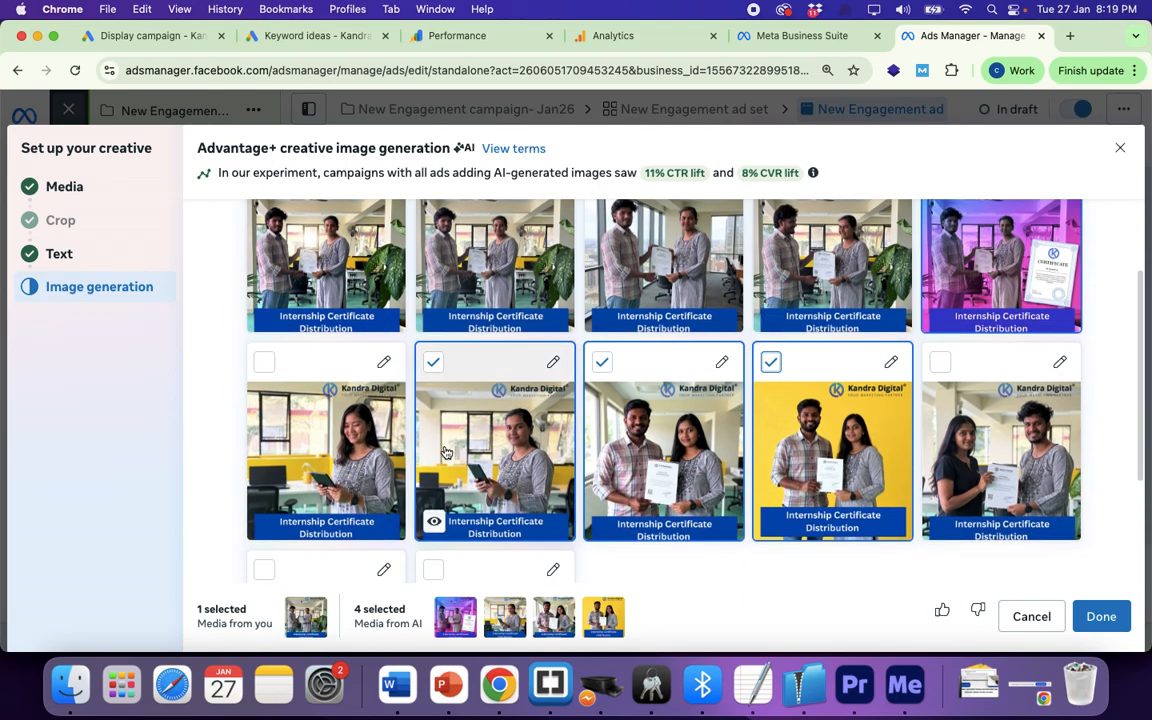
scroll(771, 430, down, 1)
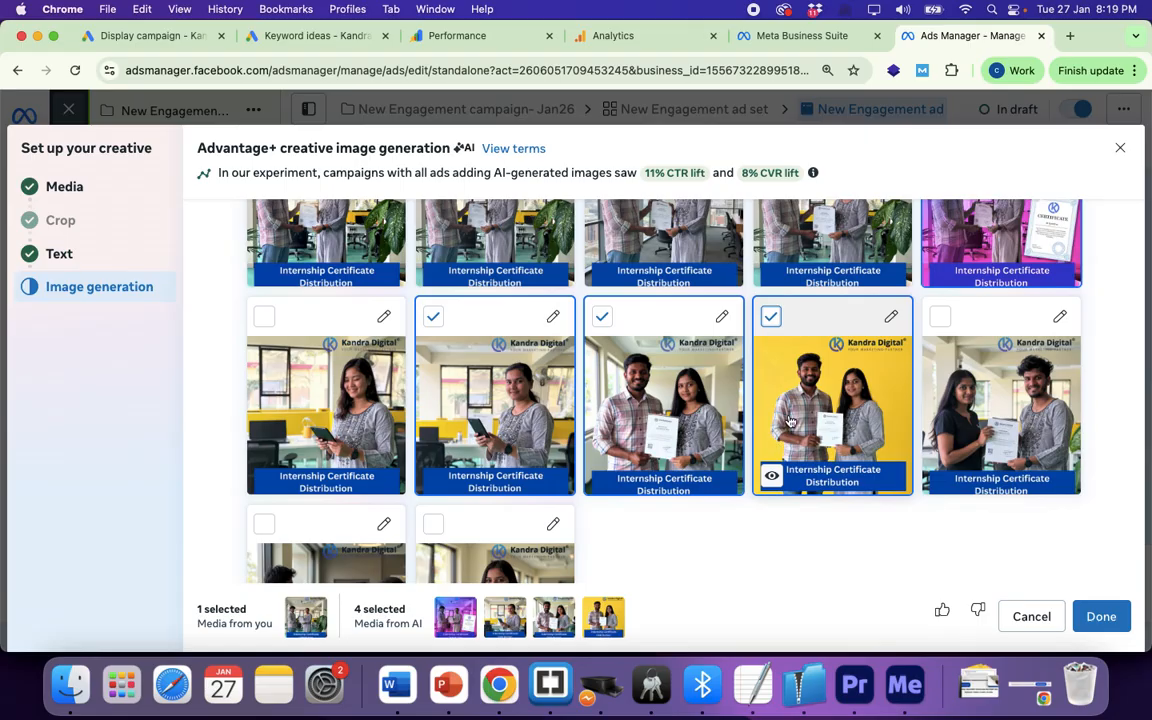
click(940, 317)
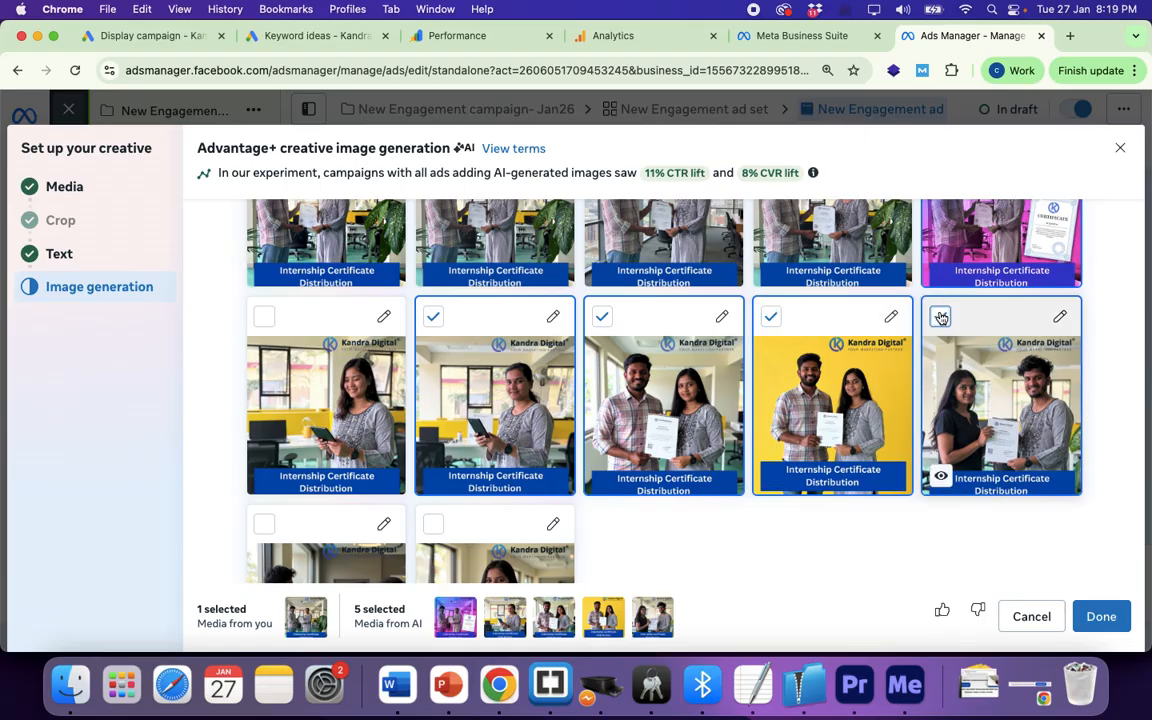
click(1097, 616)
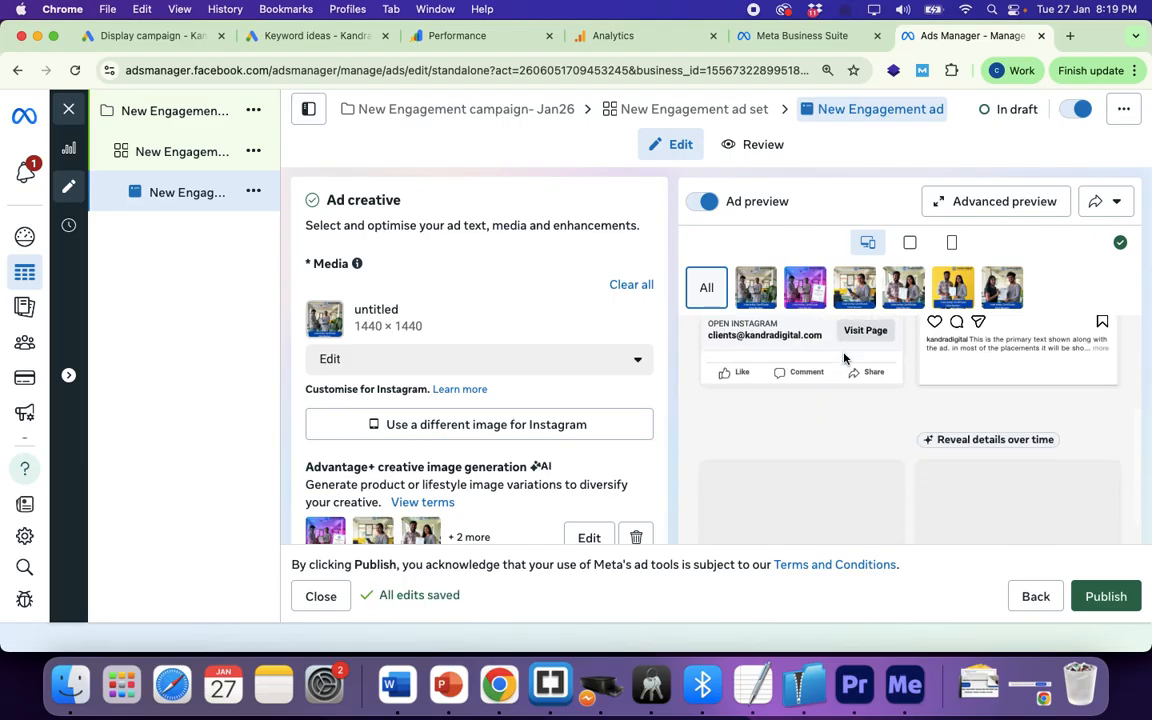
scroll(843, 357, up, 2)
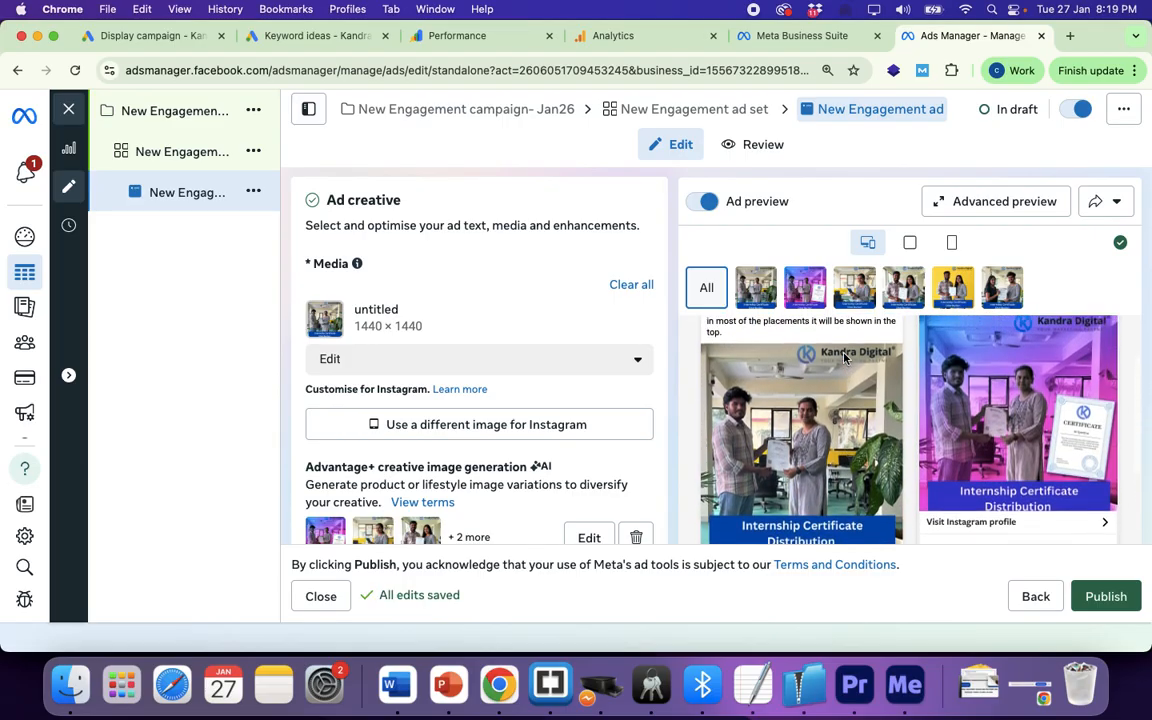
scroll(843, 357, down, 5)
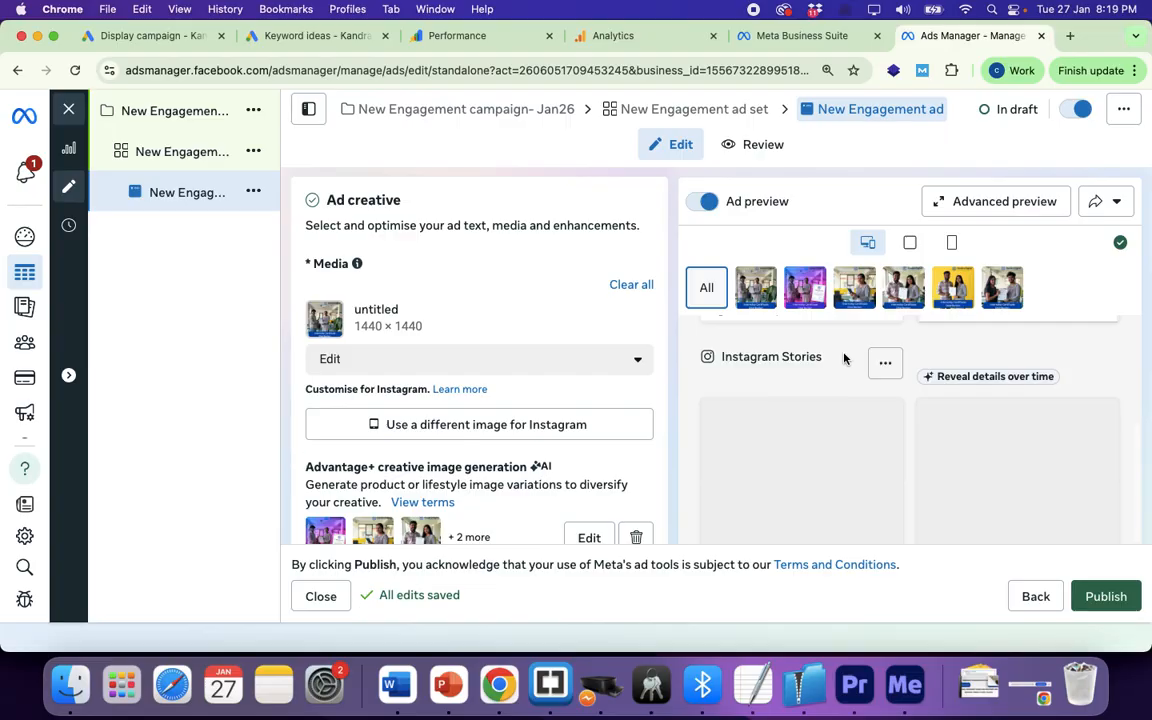
scroll(843, 358, down, 2)
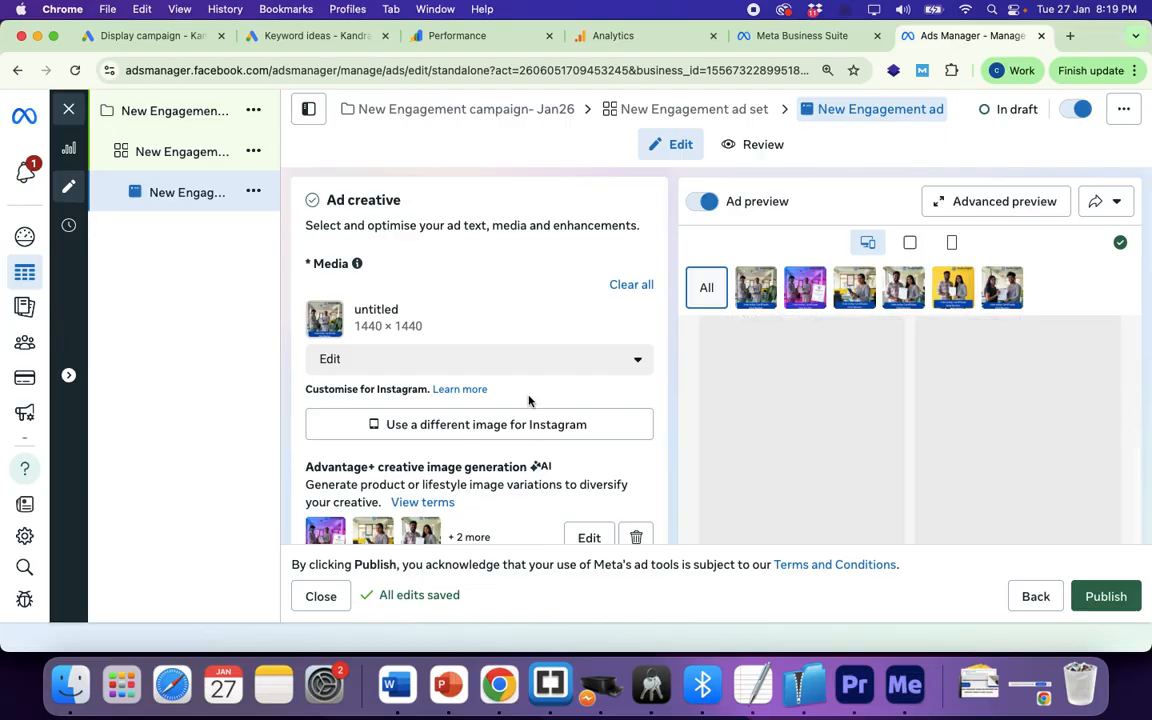
scroll(529, 400, down, 5)
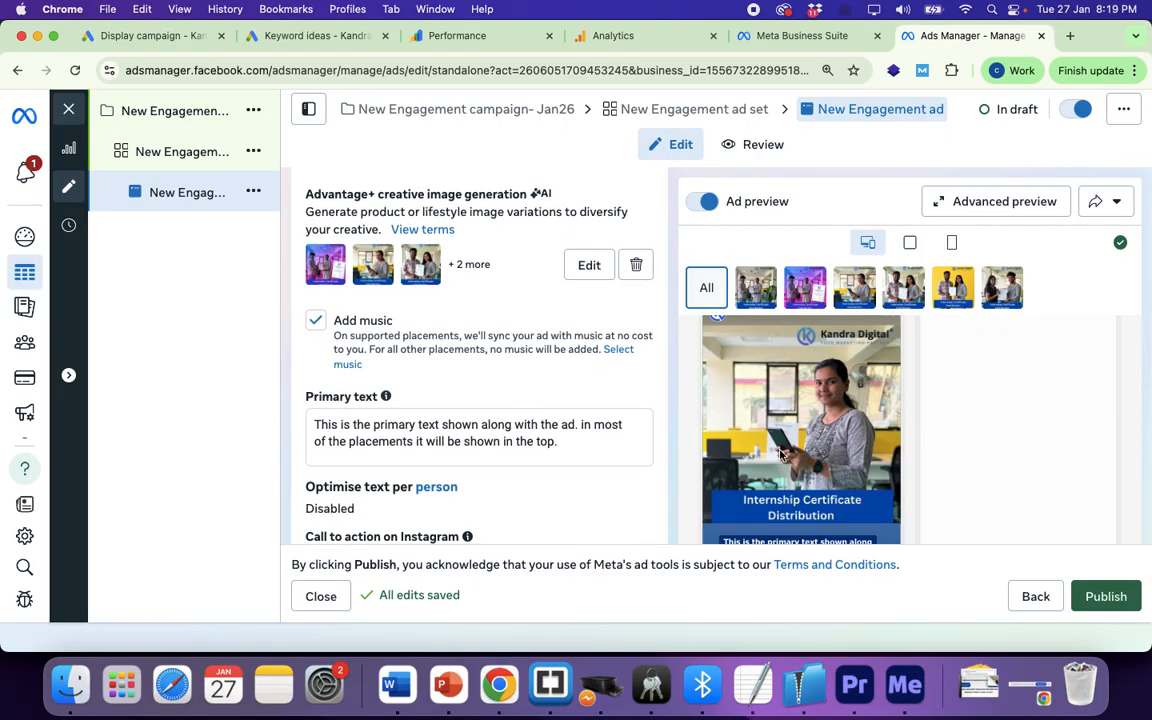
scroll(780, 453, up, 5)
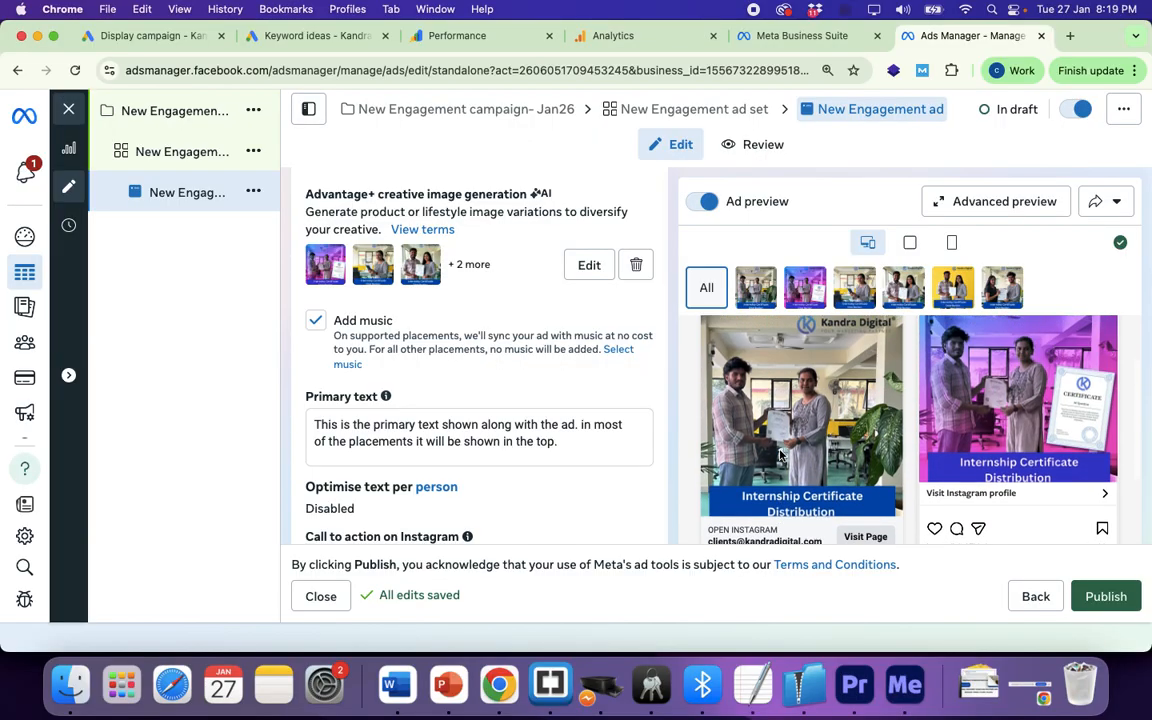
scroll(780, 453, up, 3)
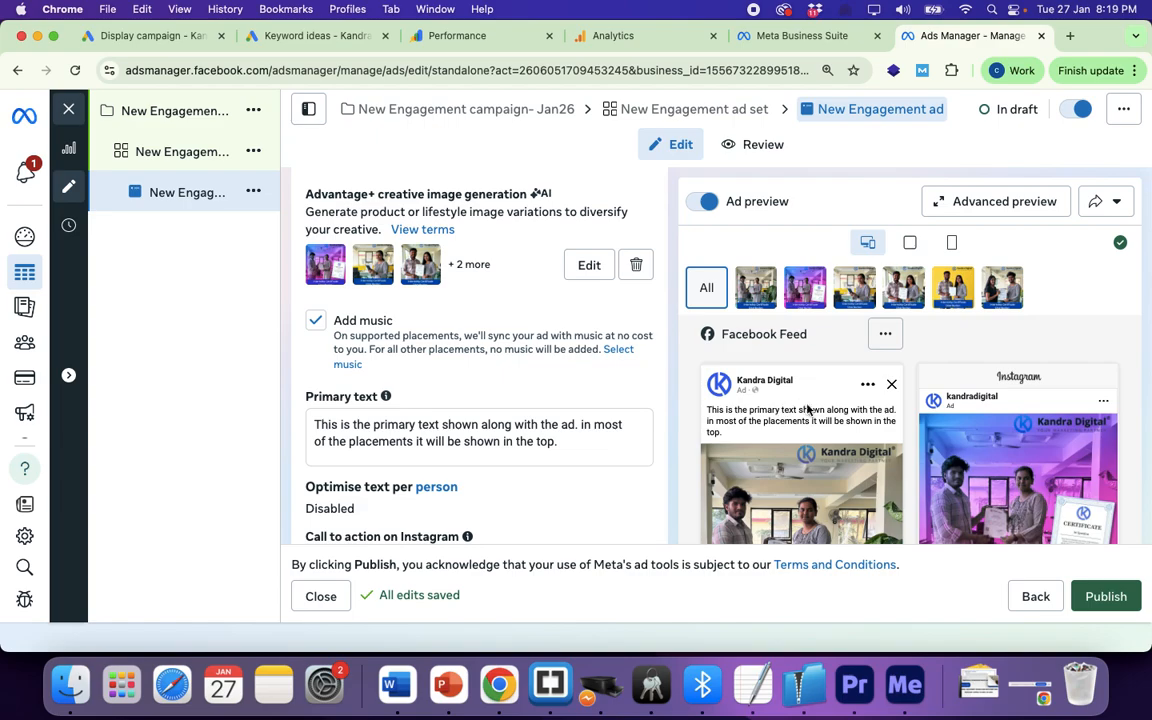
scroll(810, 412, down, 1)
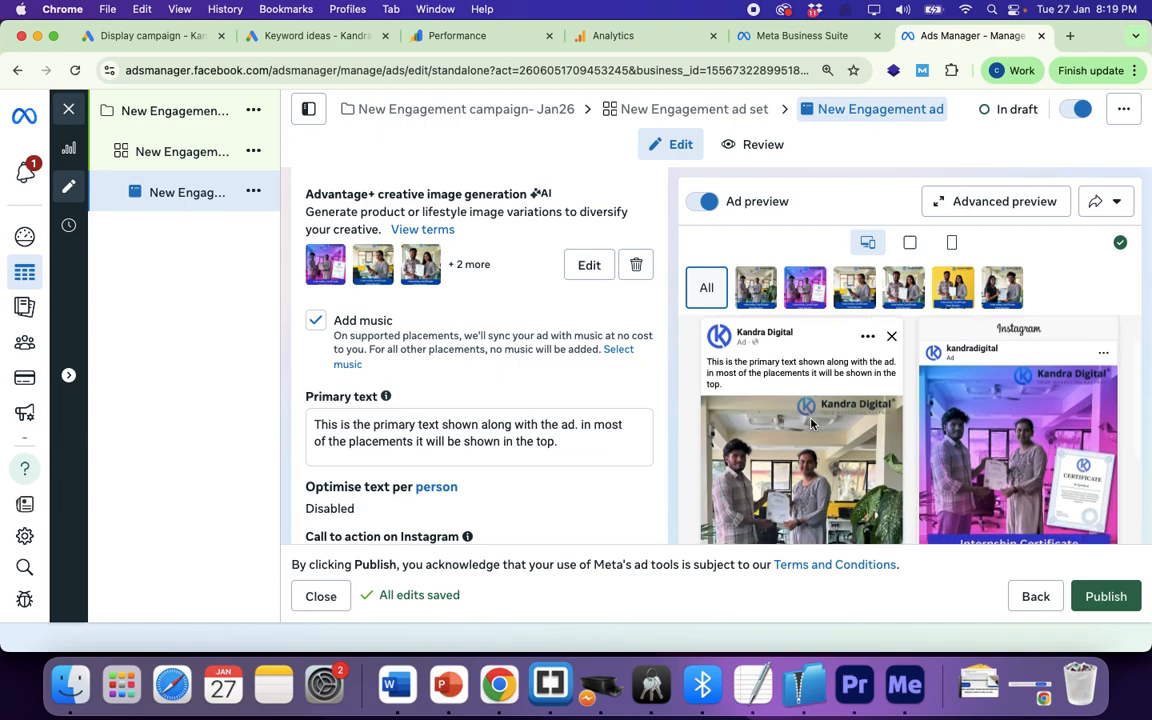
scroll(810, 420, down, 1)
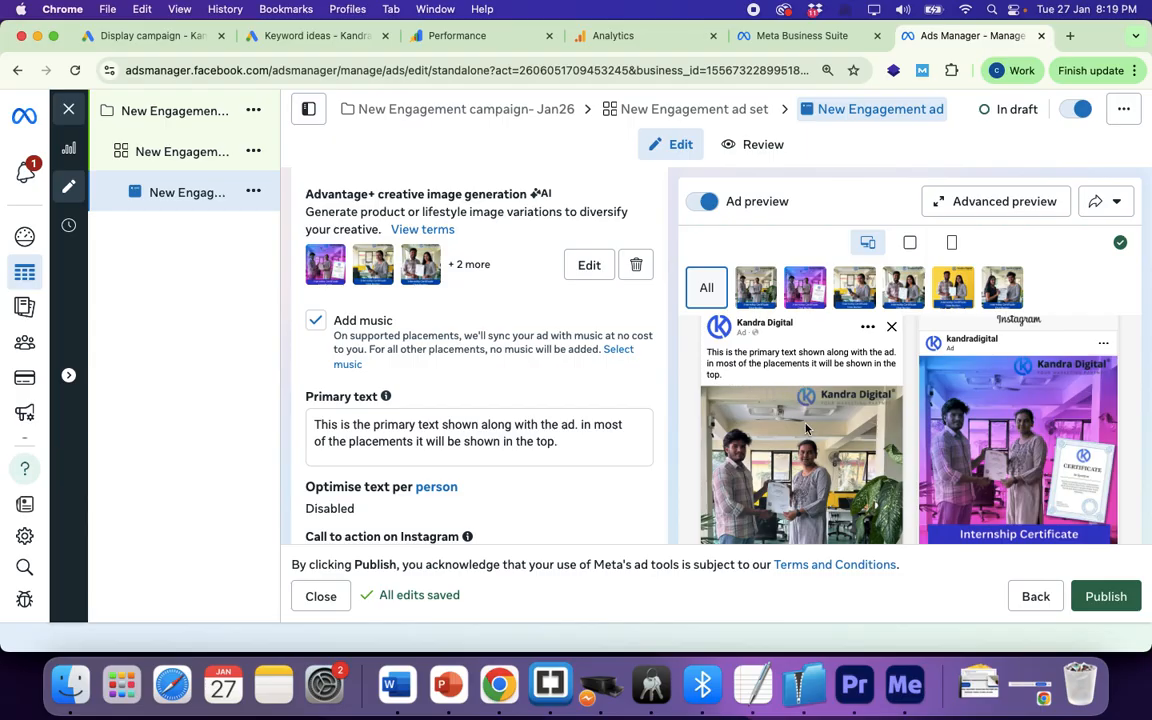
scroll(785, 375, down, 4)
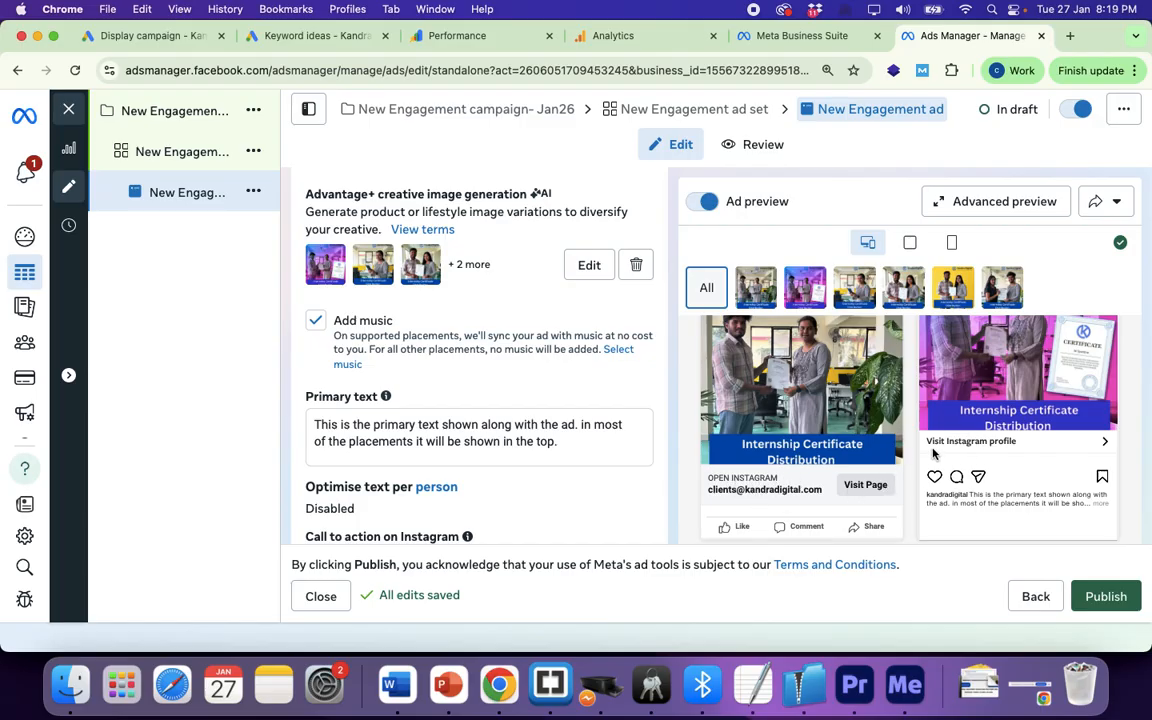
drag(926, 441, 1015, 441)
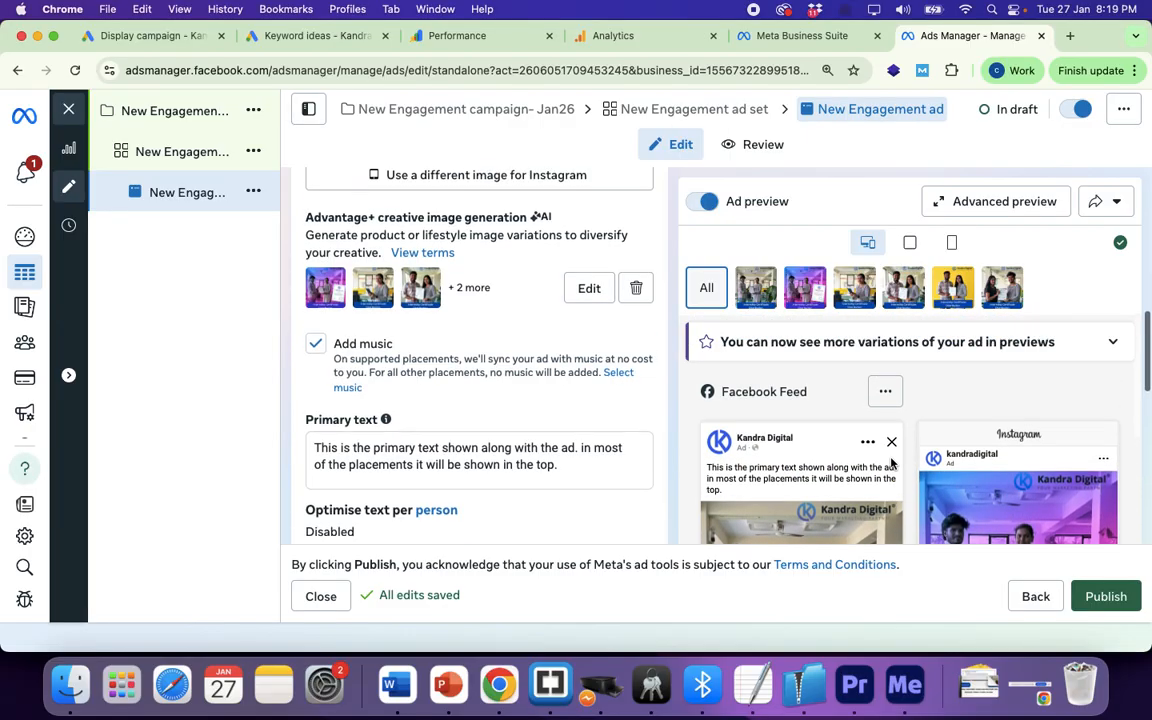
scroll(780, 350, down, 8)
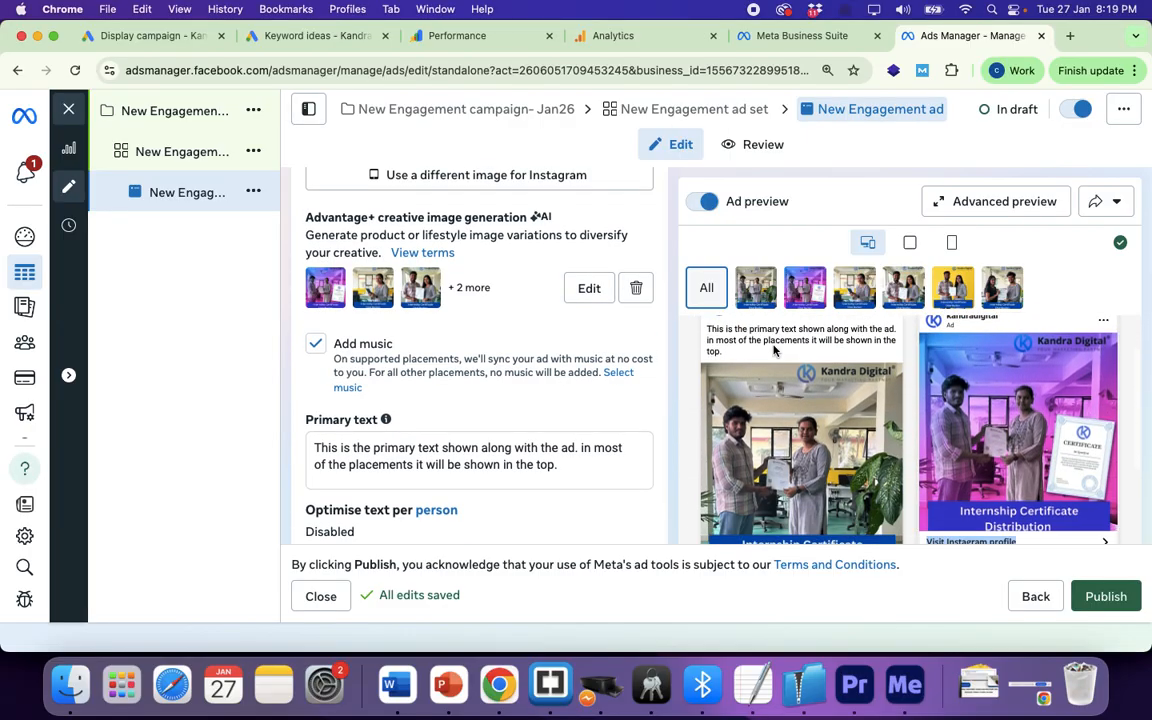
scroll(775, 349, down, 5)
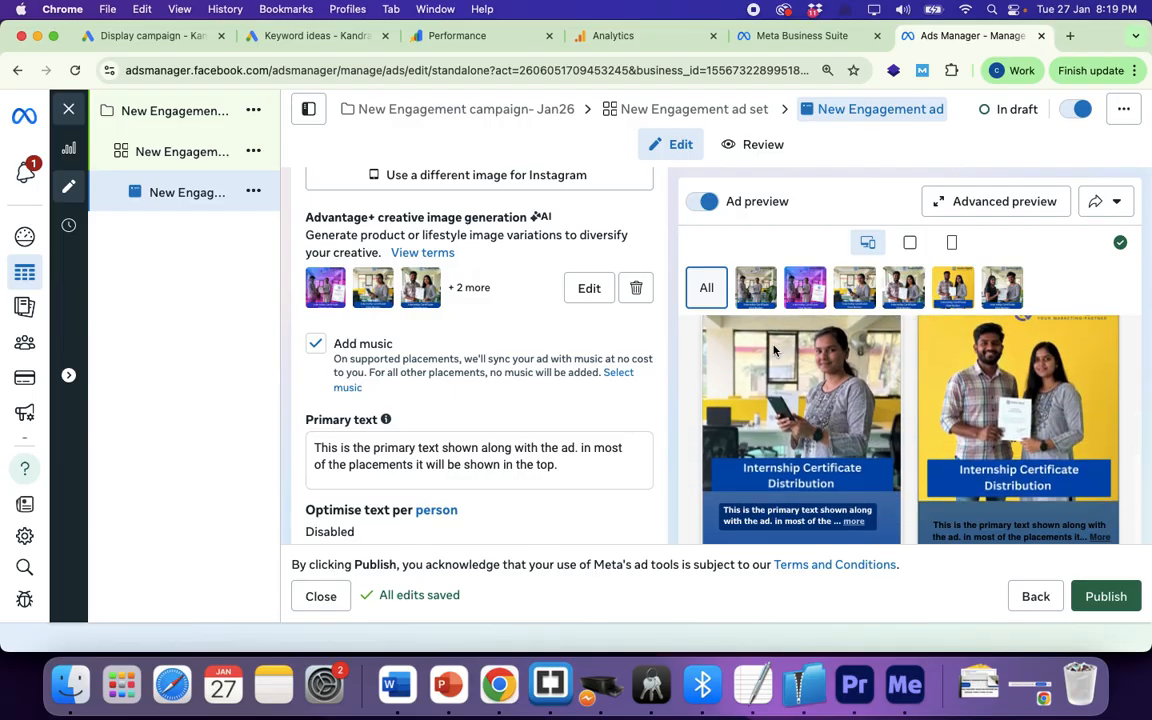
scroll(775, 349, down, 5)
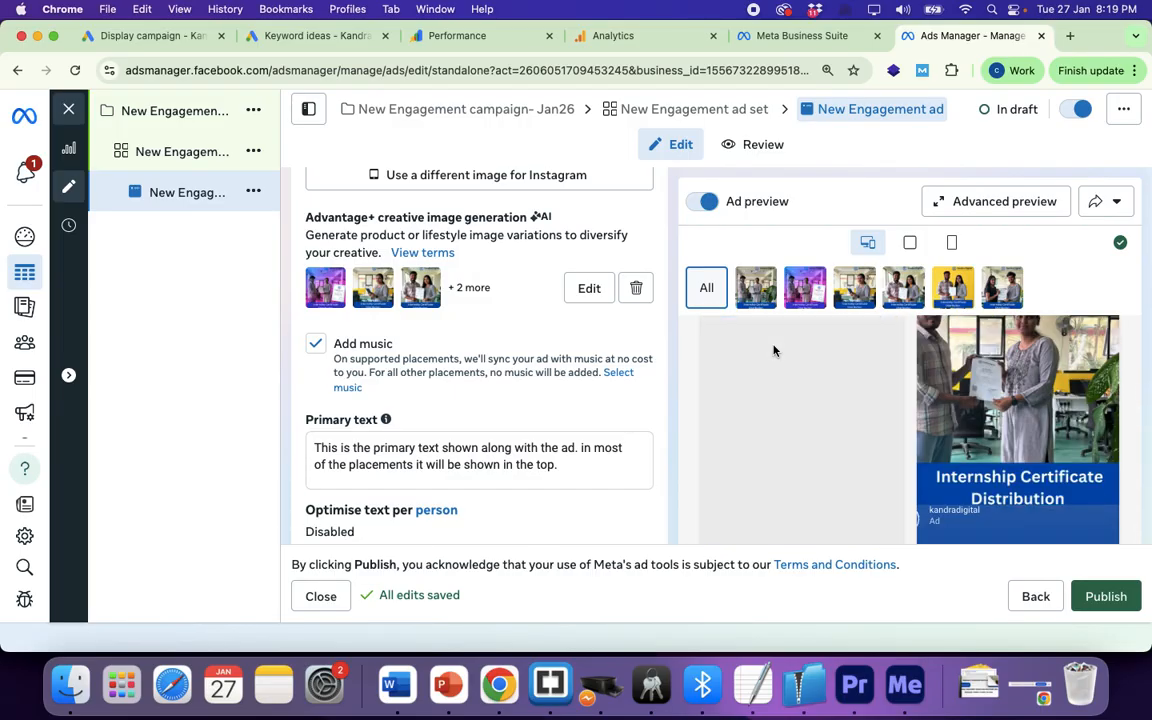
scroll(773, 350, down, 5)
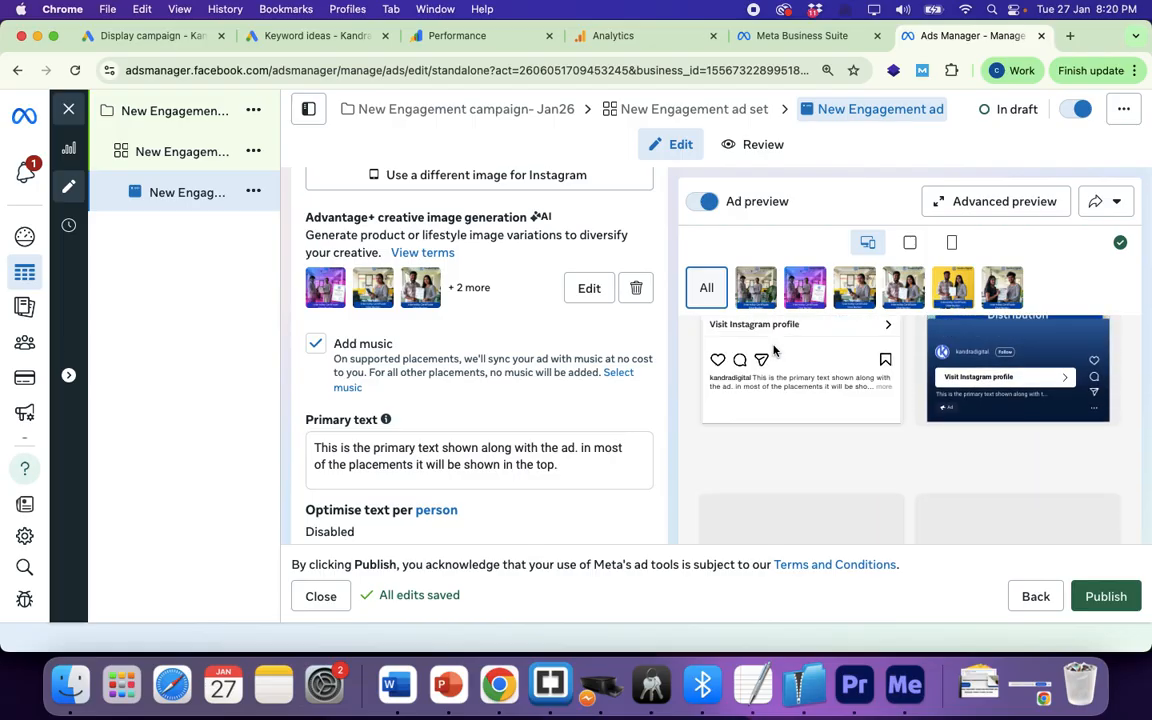
scroll(783, 396, down, 3)
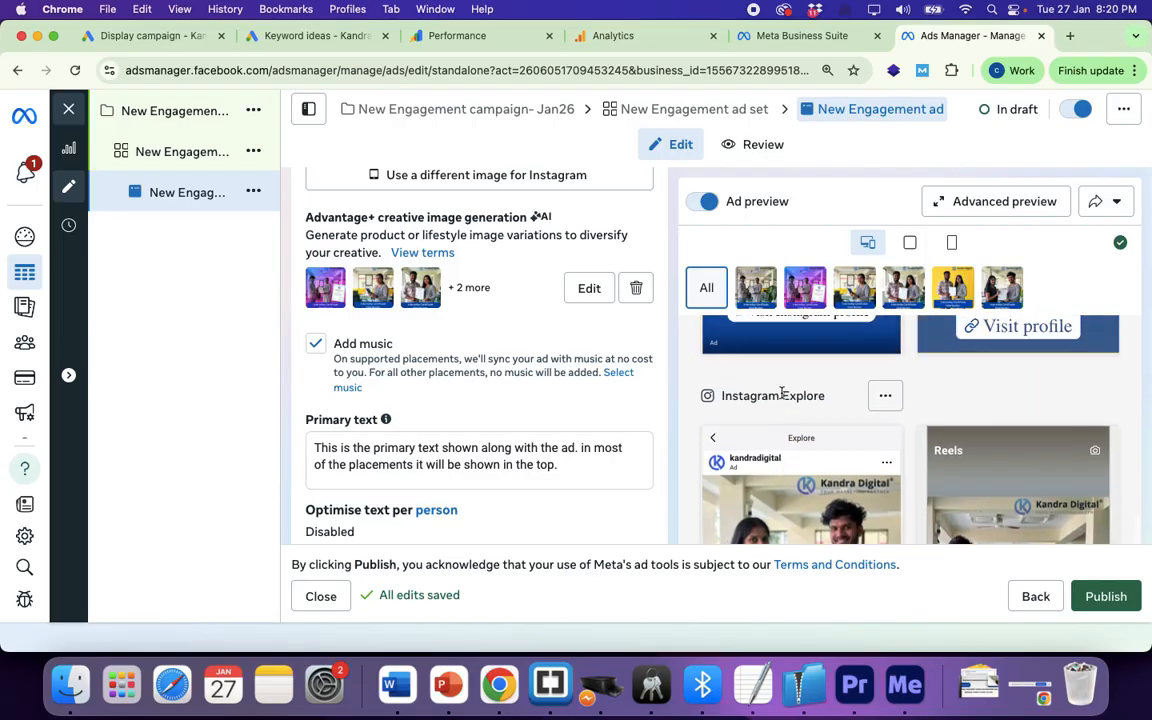
scroll(810, 400, down, 3)
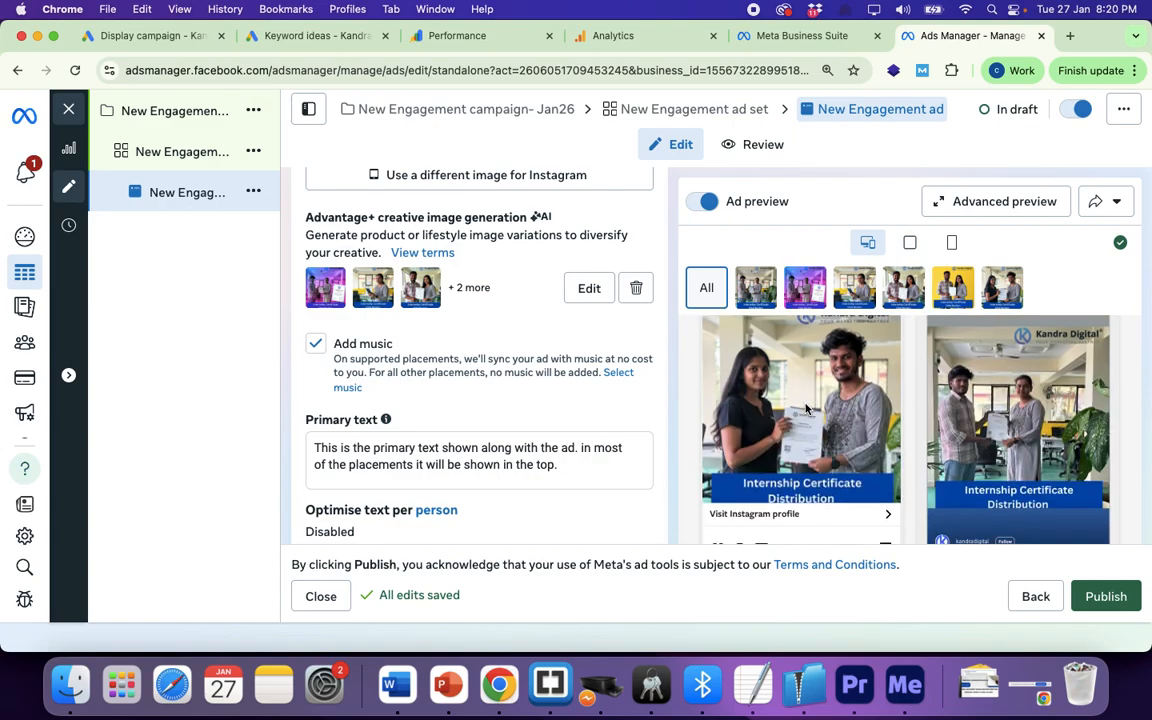
scroll(839, 424, up, 3)
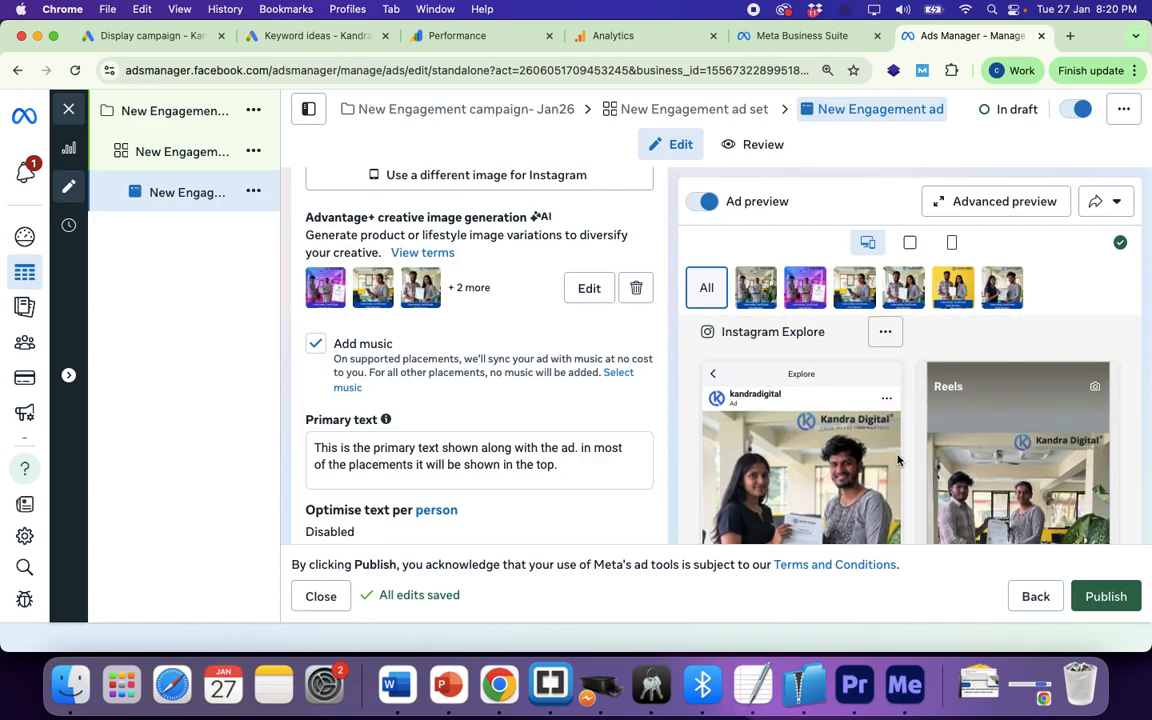
scroll(898, 459, down, 5)
scroll(895, 458, down, 5)
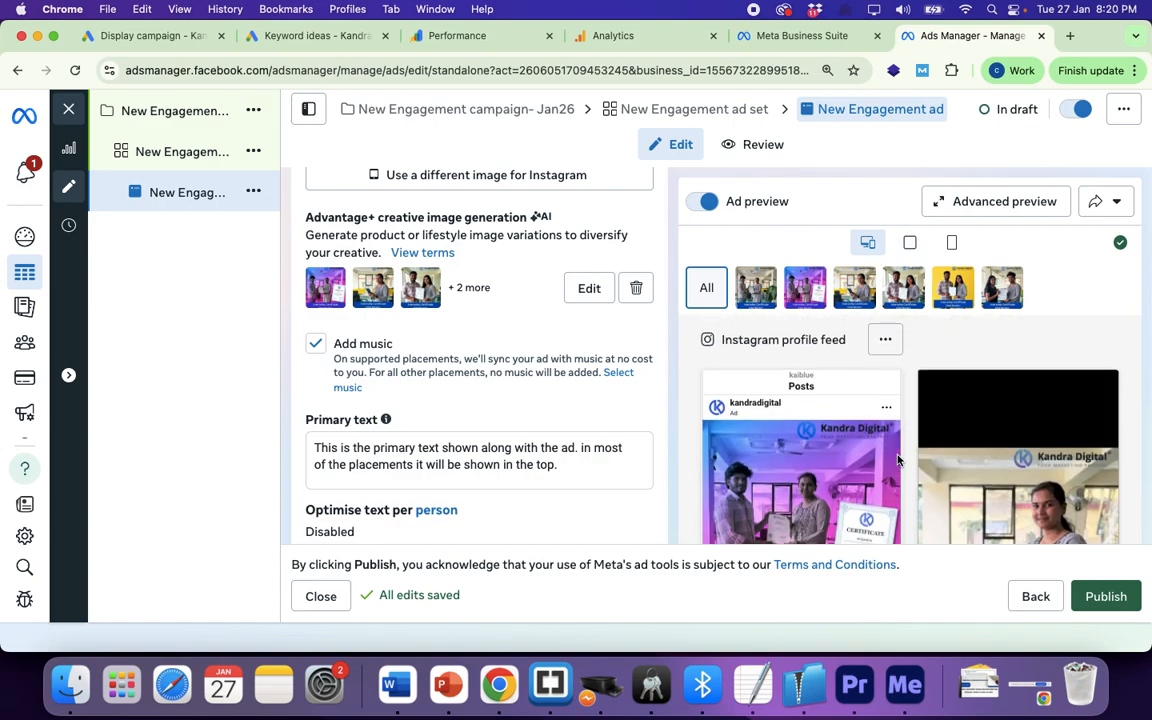
scroll(830, 400, down, 4)
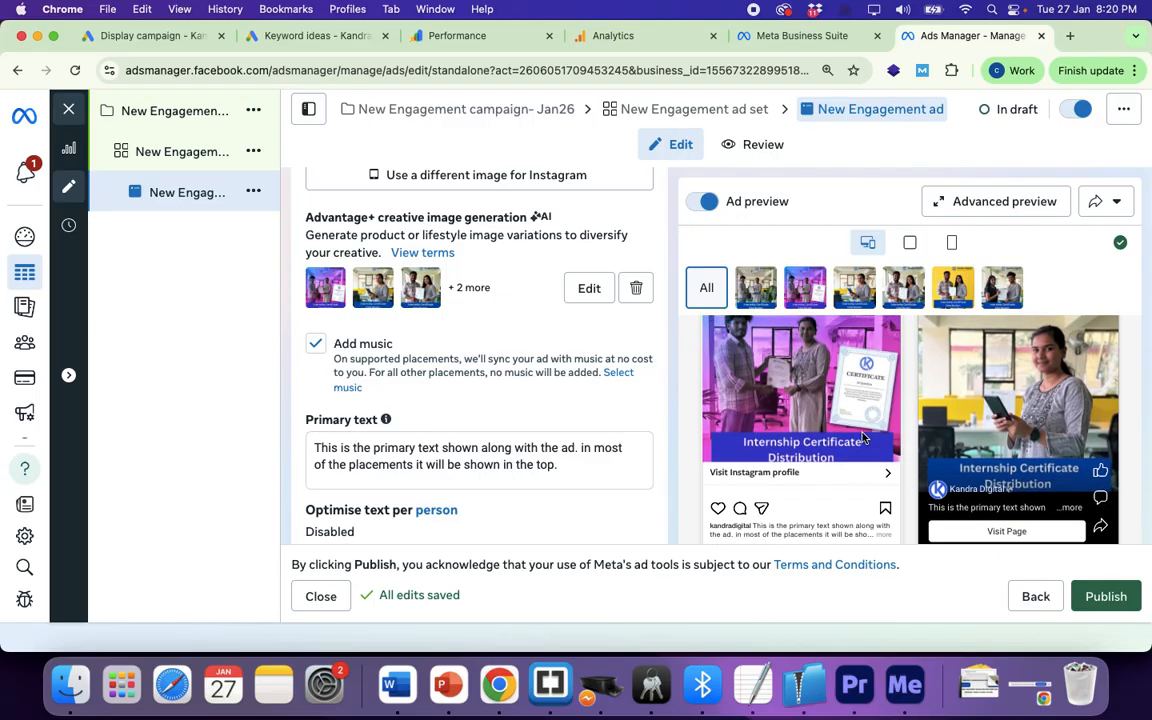
scroll(862, 437, down, 4)
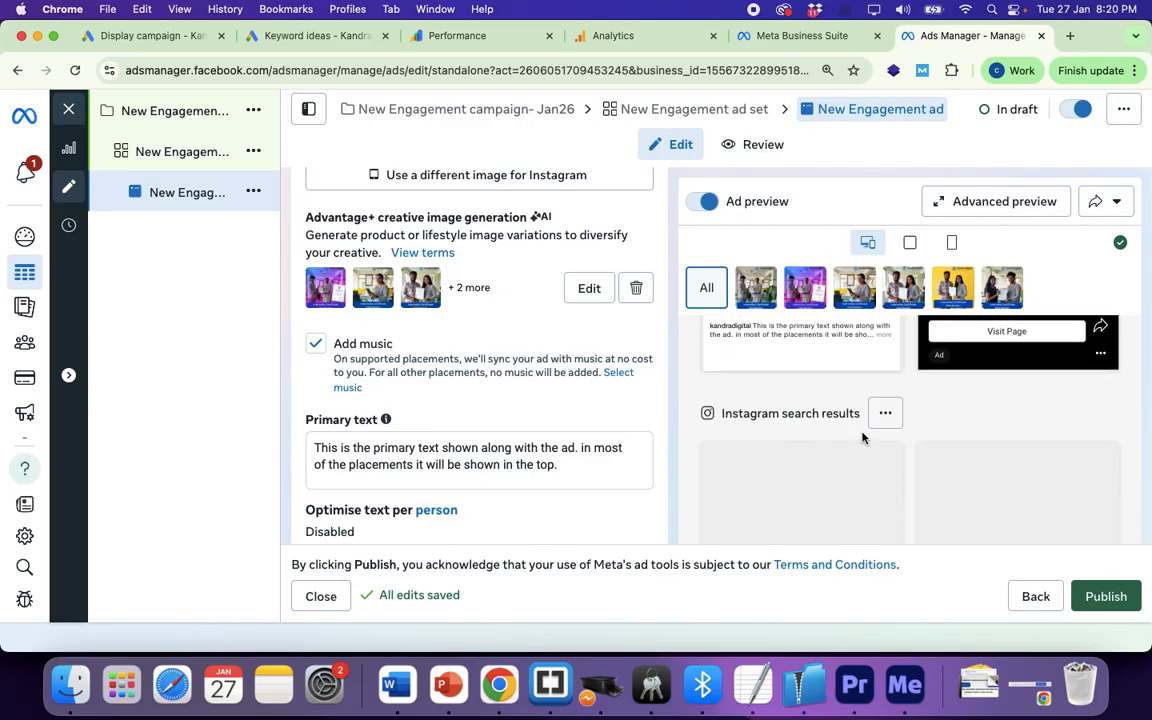
scroll(862, 437, down, 1)
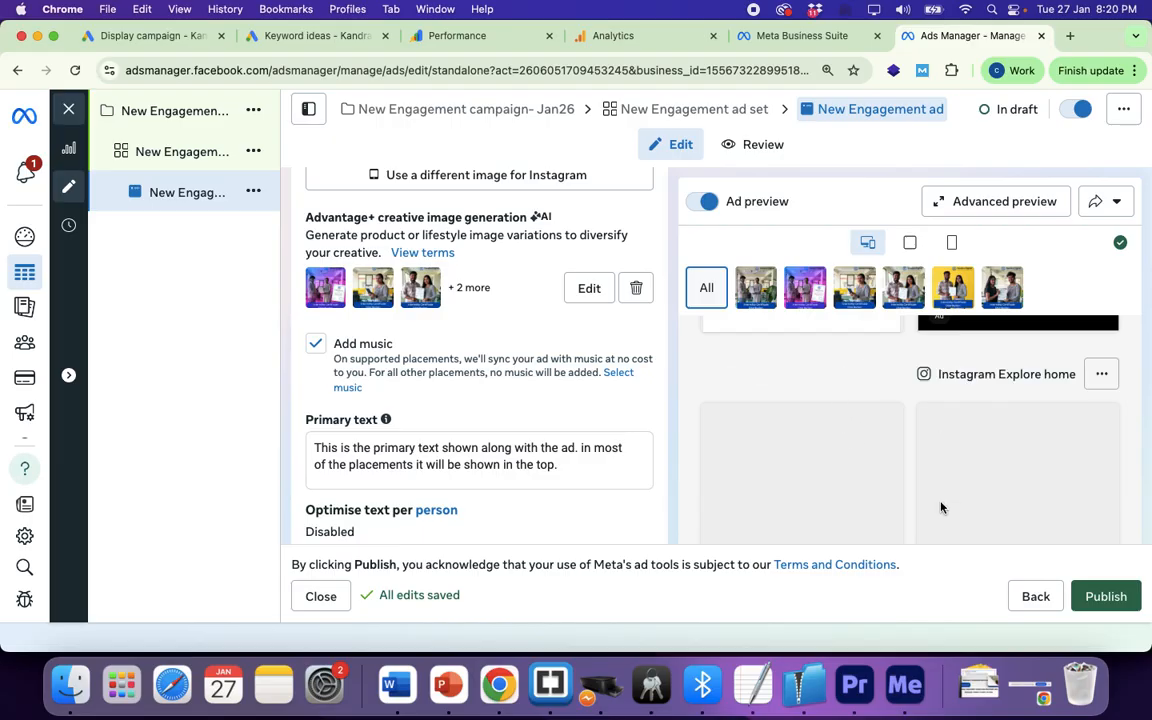
scroll(982, 435, down, 5)
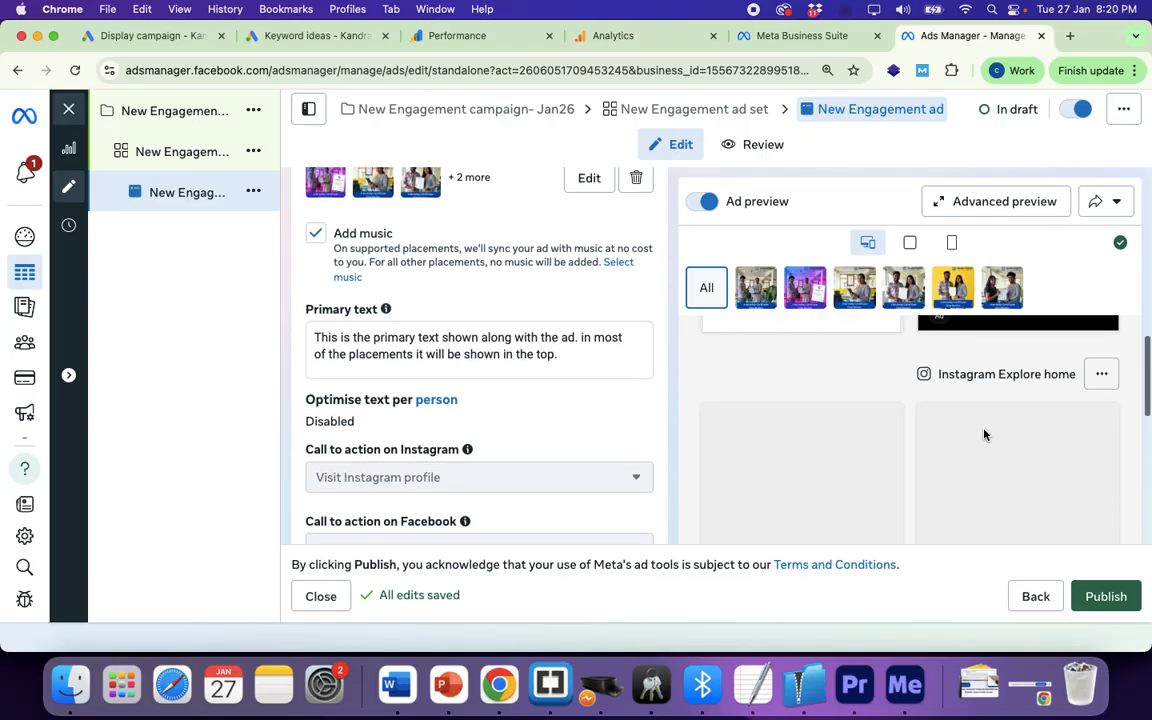
scroll(783, 394, down, 7)
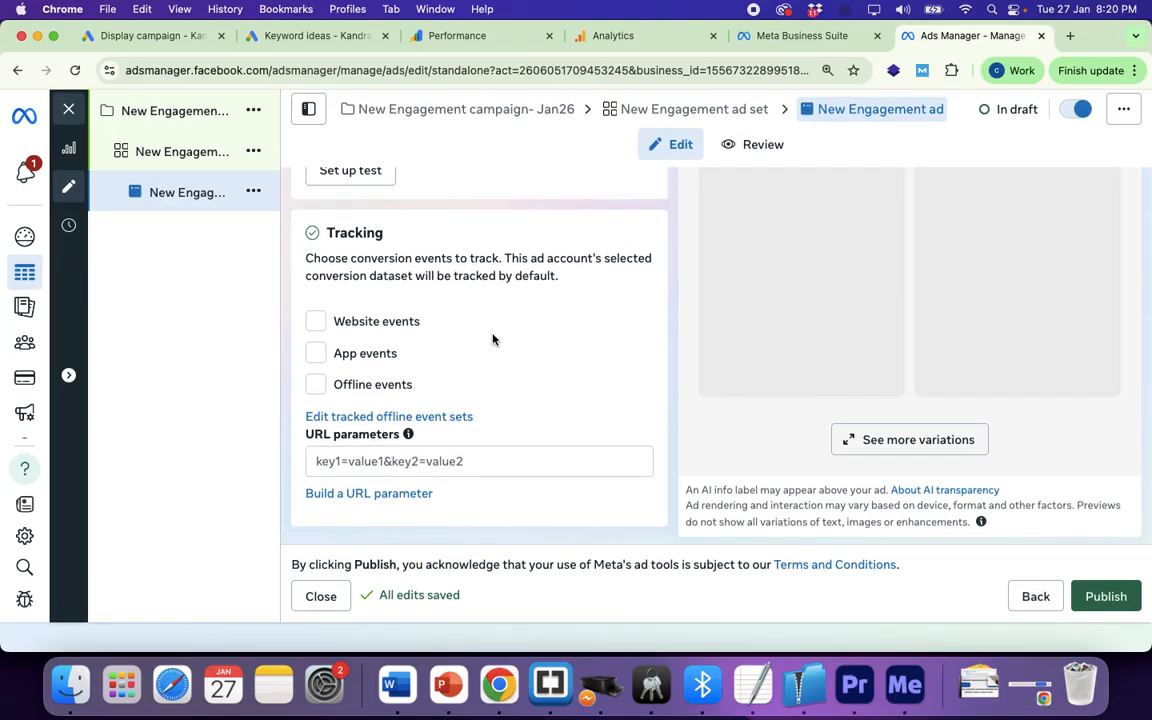
scroll(494, 340, up, 10)
scroll(493, 341, down, 4)
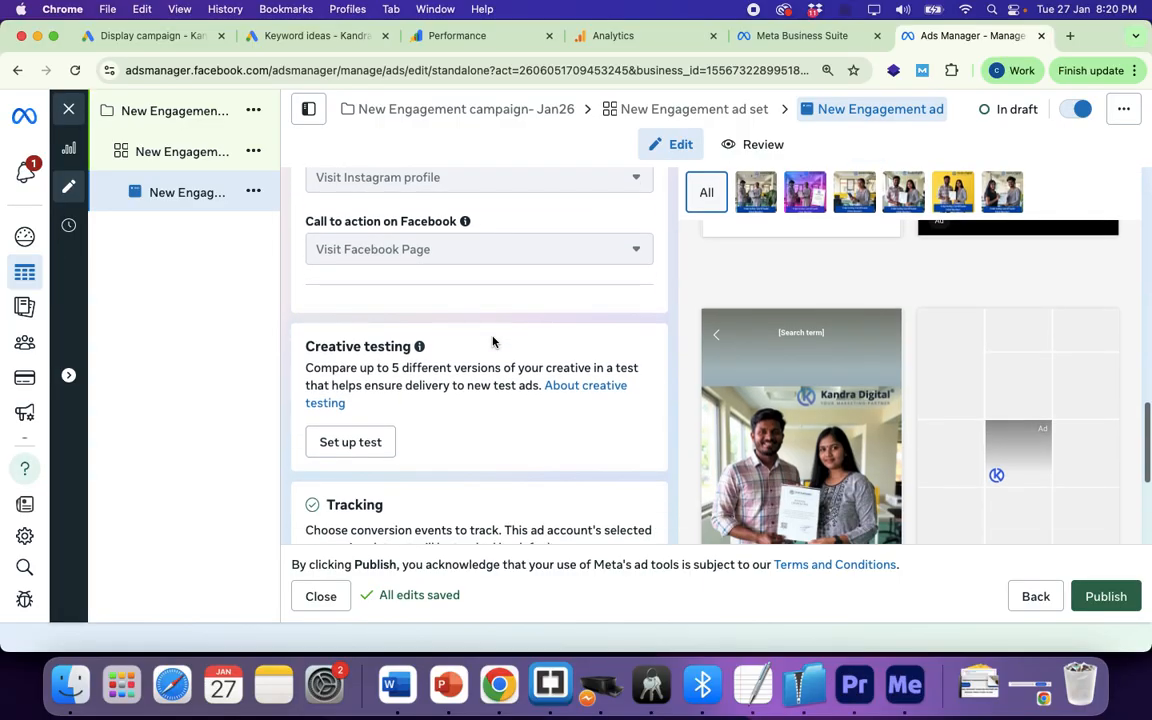
scroll(419, 424, down, 2)
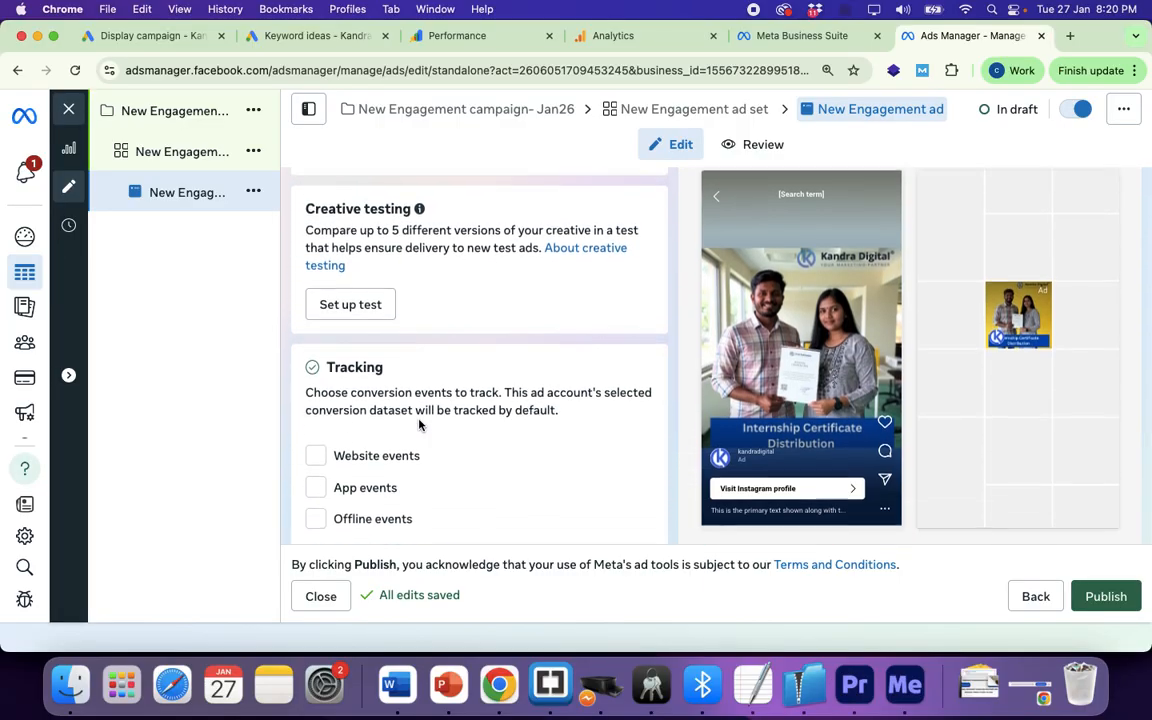
scroll(417, 424, up, 3)
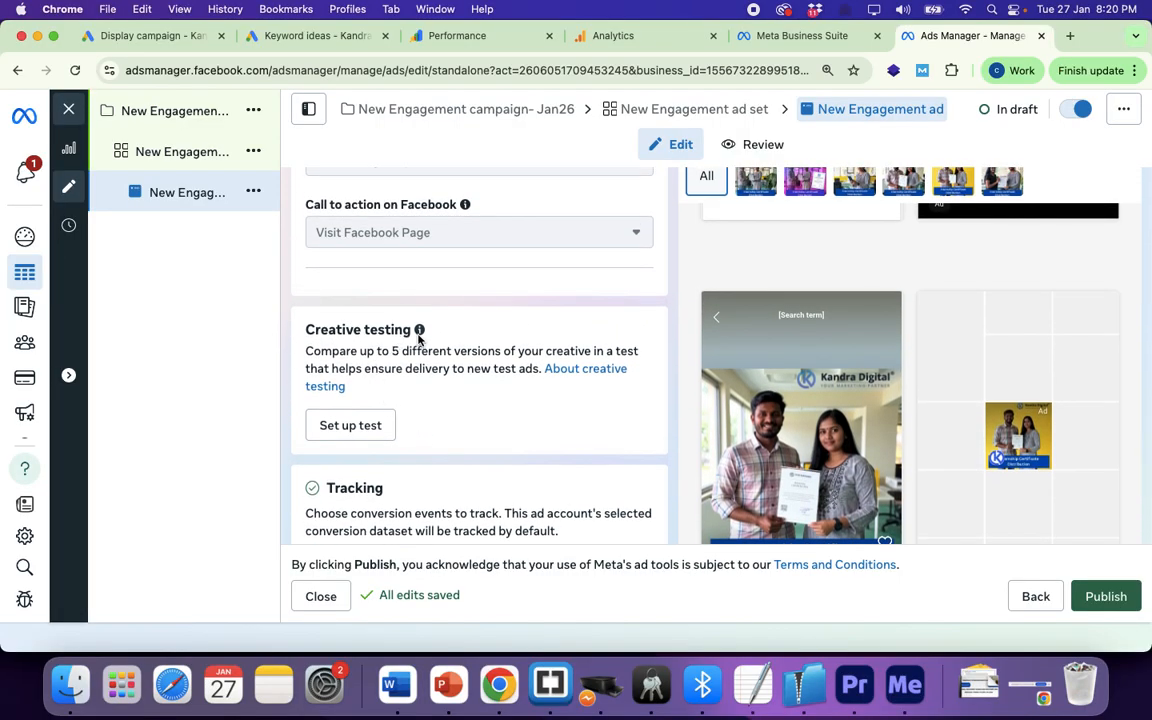
mouse_move(419, 330)
scroll(632, 387, down, 3)
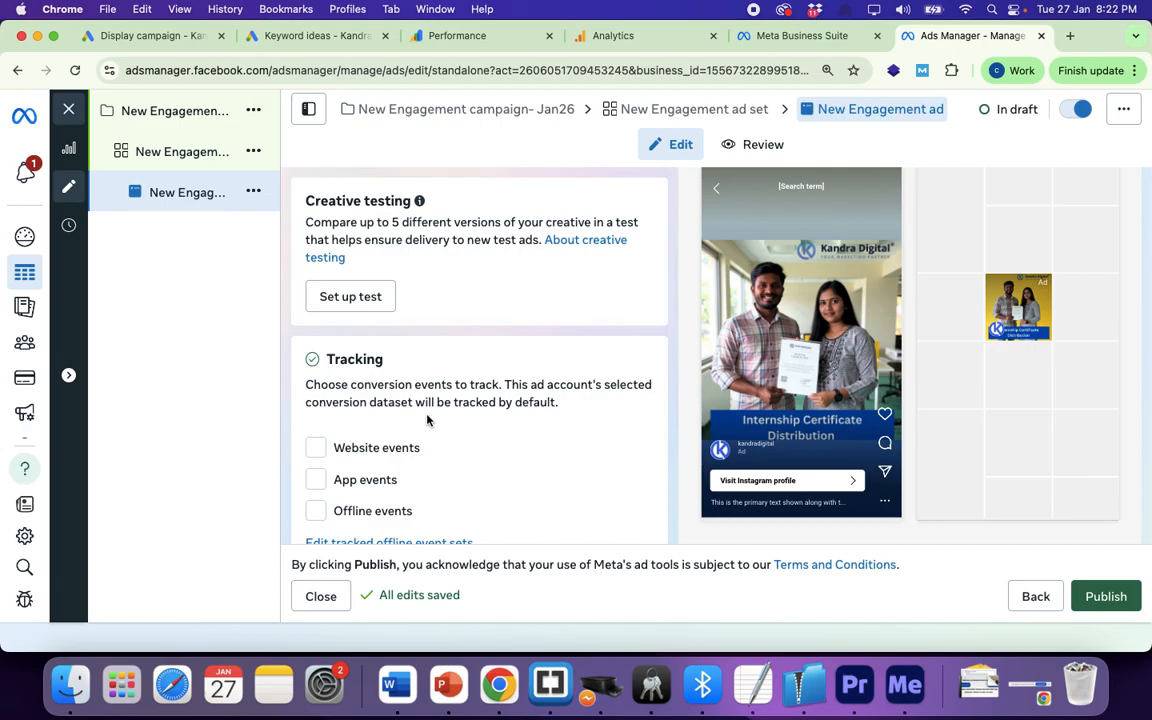
scroll(497, 437, down, 1)
scroll(497, 437, down, 3)
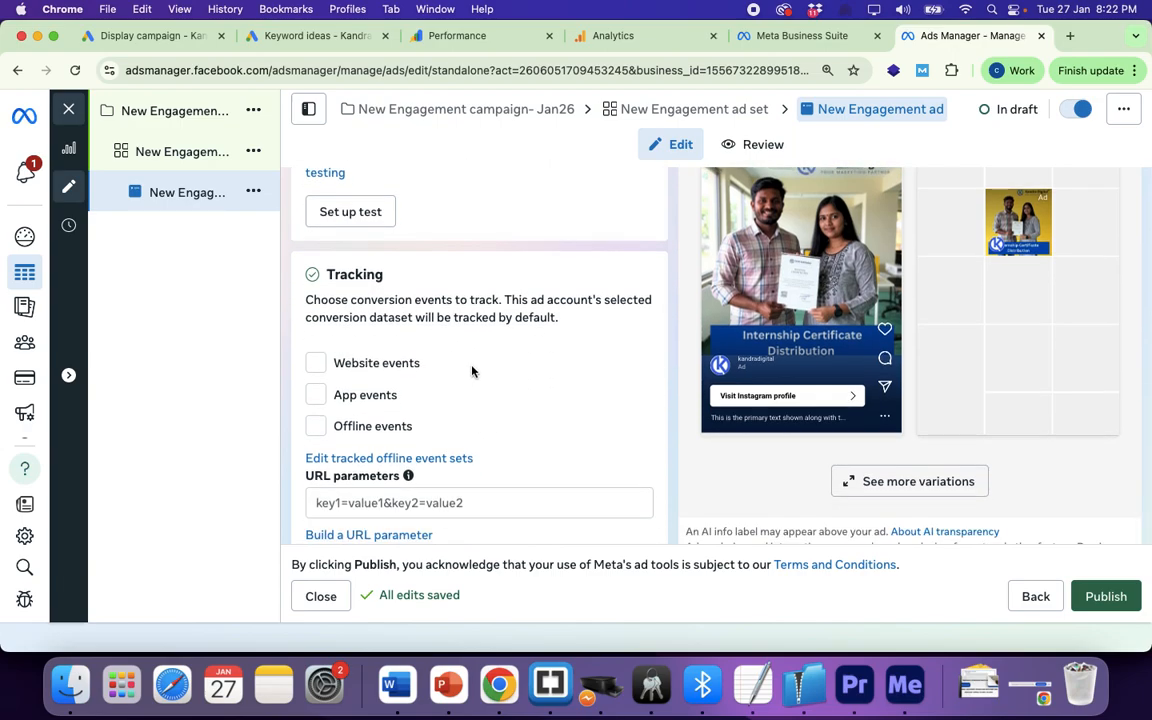
Step: Track website events through Kandra Digital.com's Pixel, leaving app and offline events off
click(316, 364)
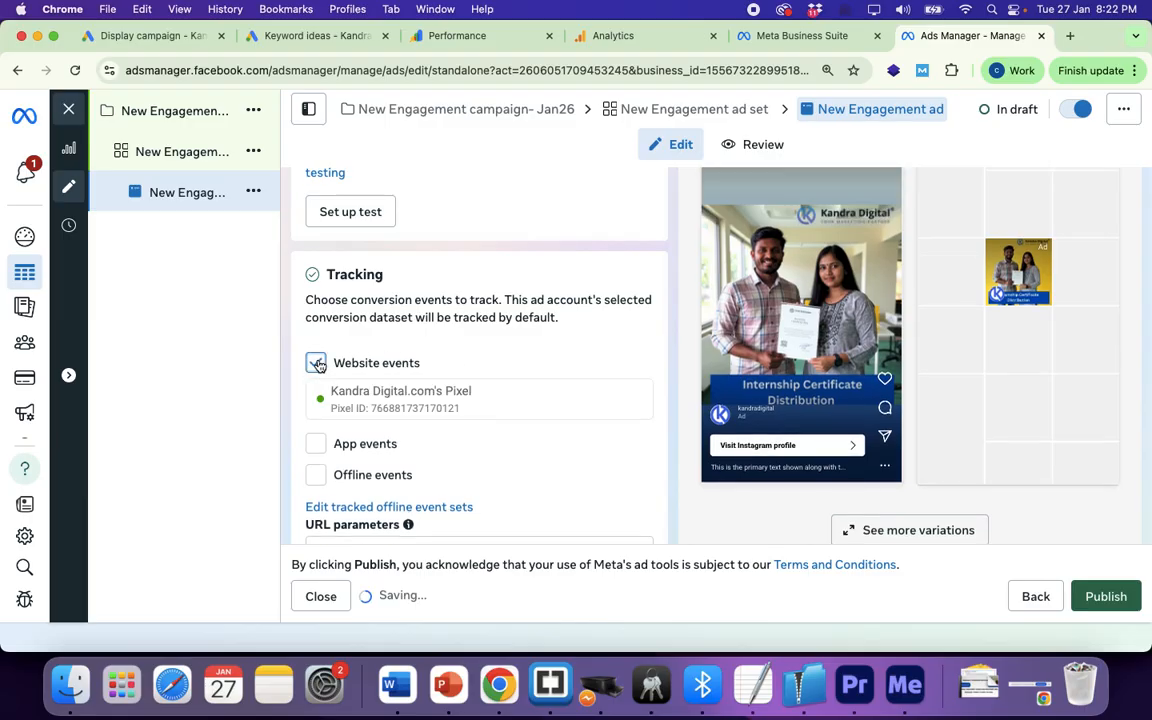
click(315, 445)
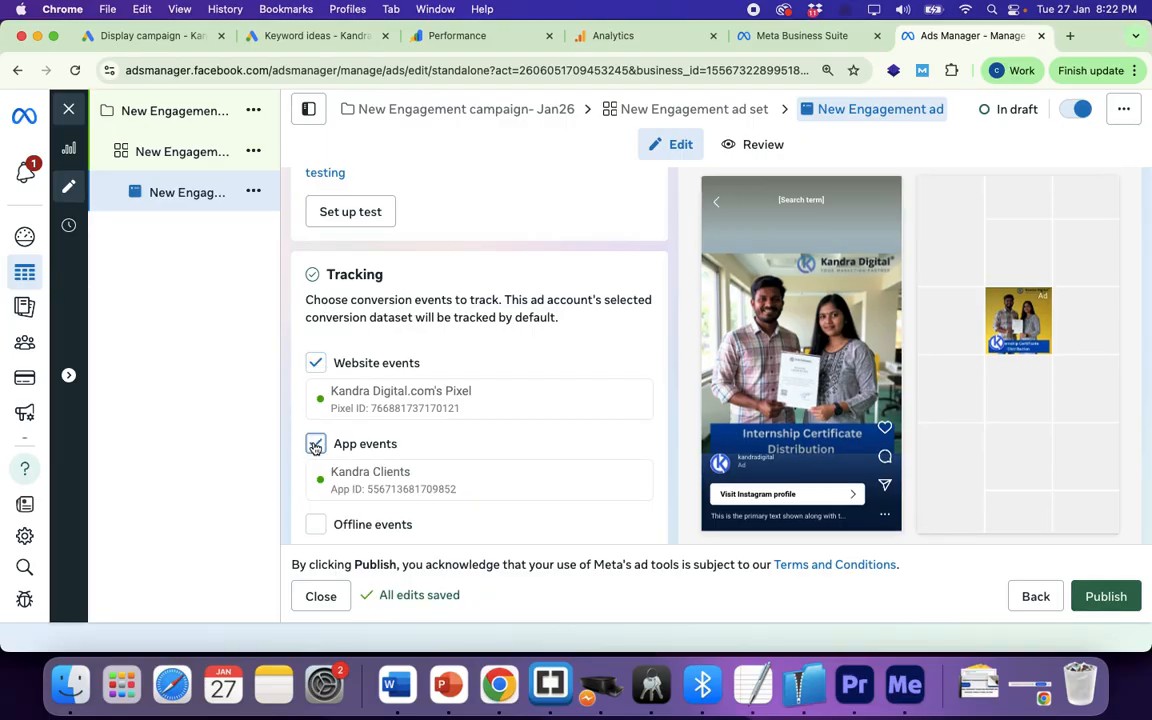
click(316, 526)
scroll(406, 452, down, 3)
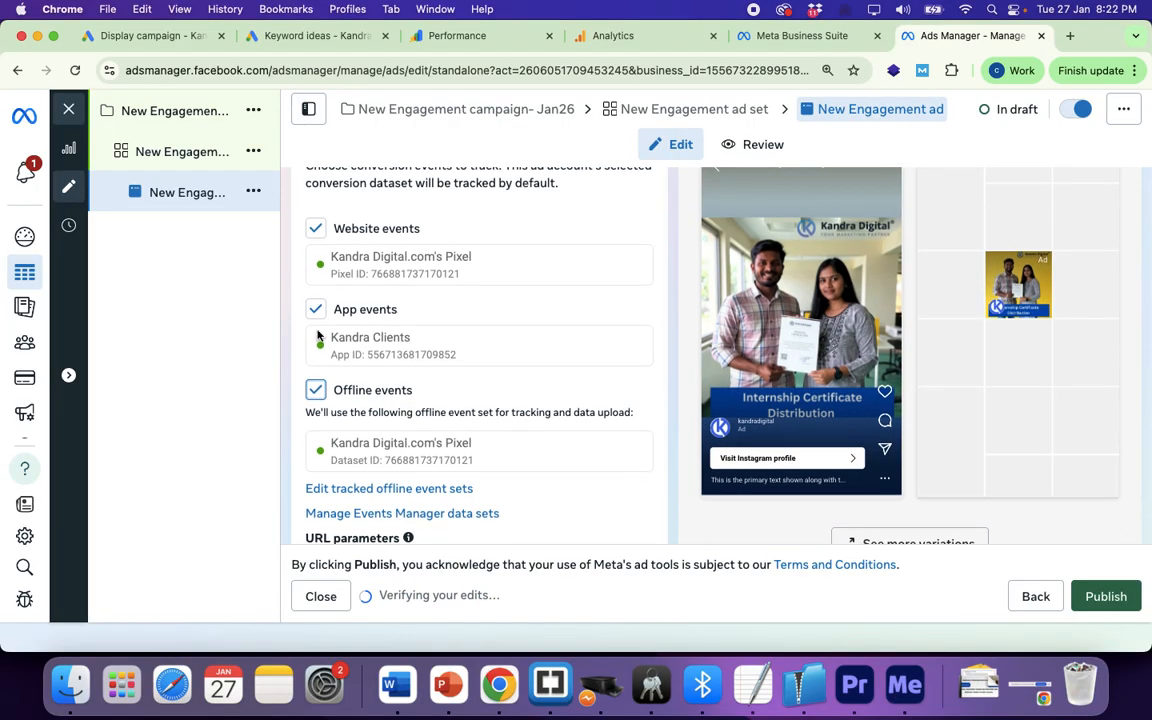
click(316, 309)
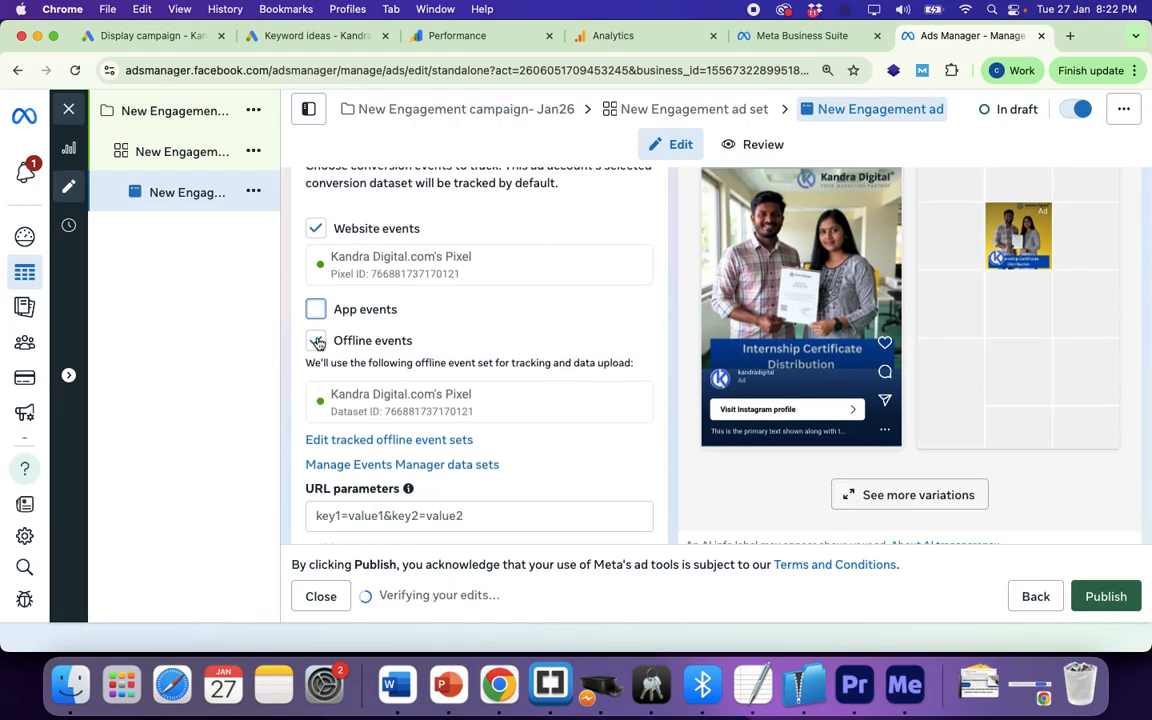
click(316, 337)
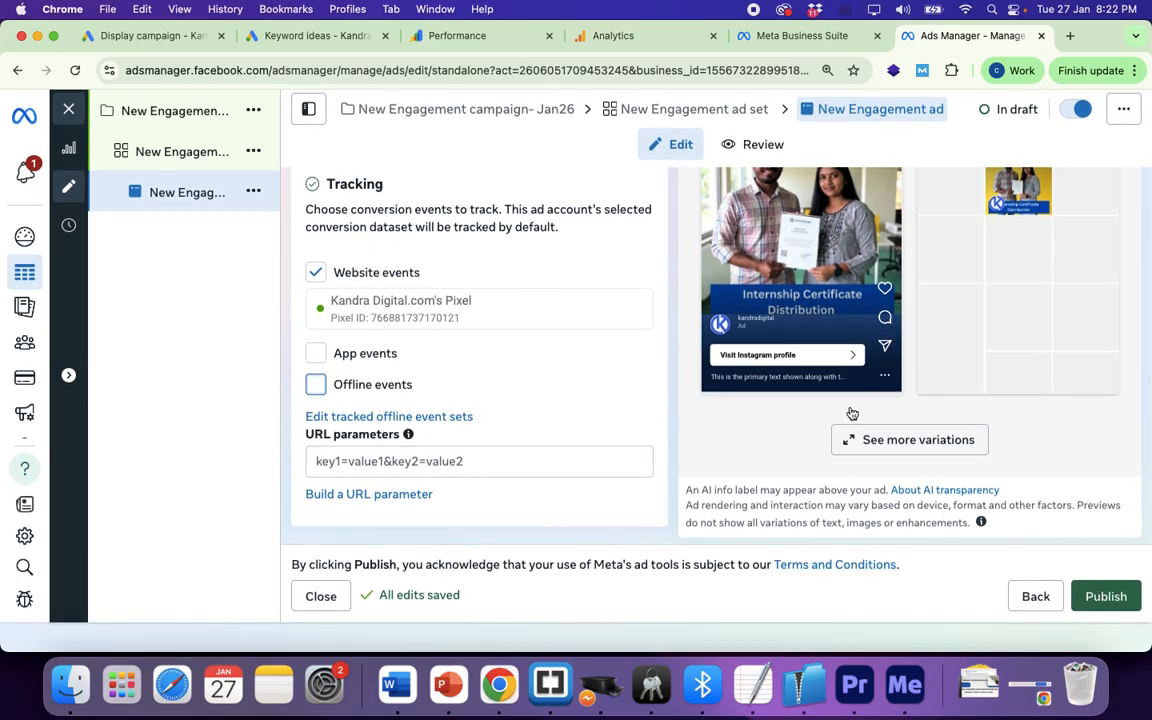
scroll(826, 380, down, 5)
scroll(824, 380, up, 4)
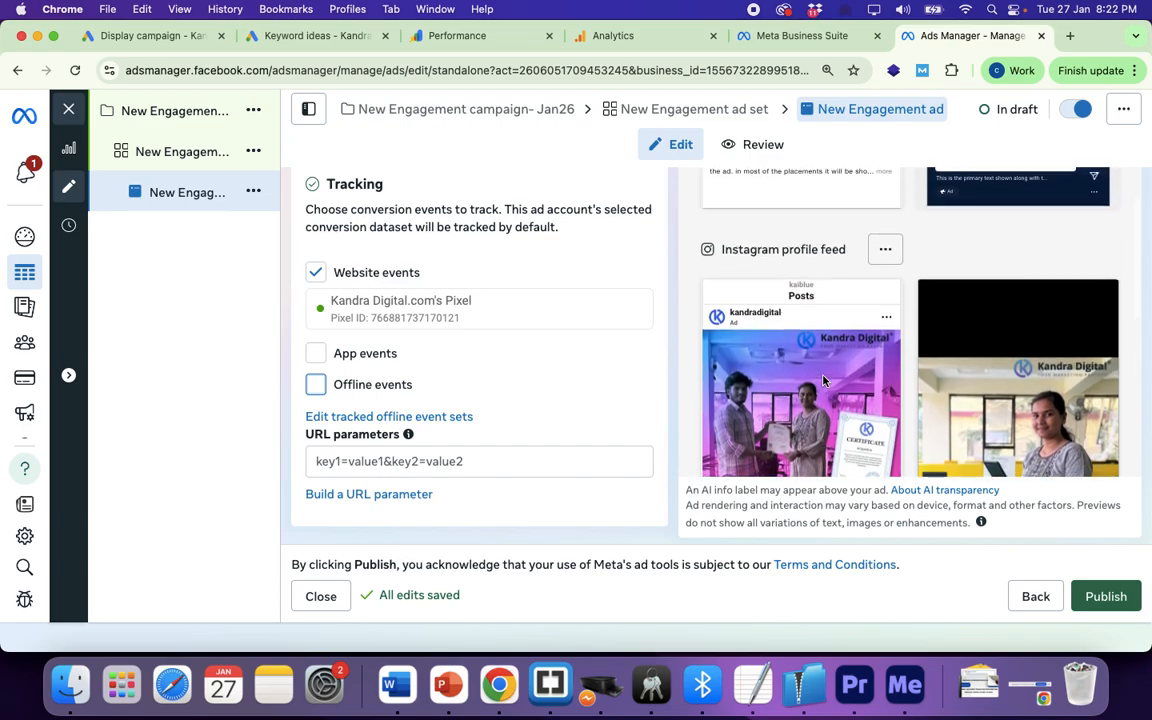
scroll(824, 381, up, 6)
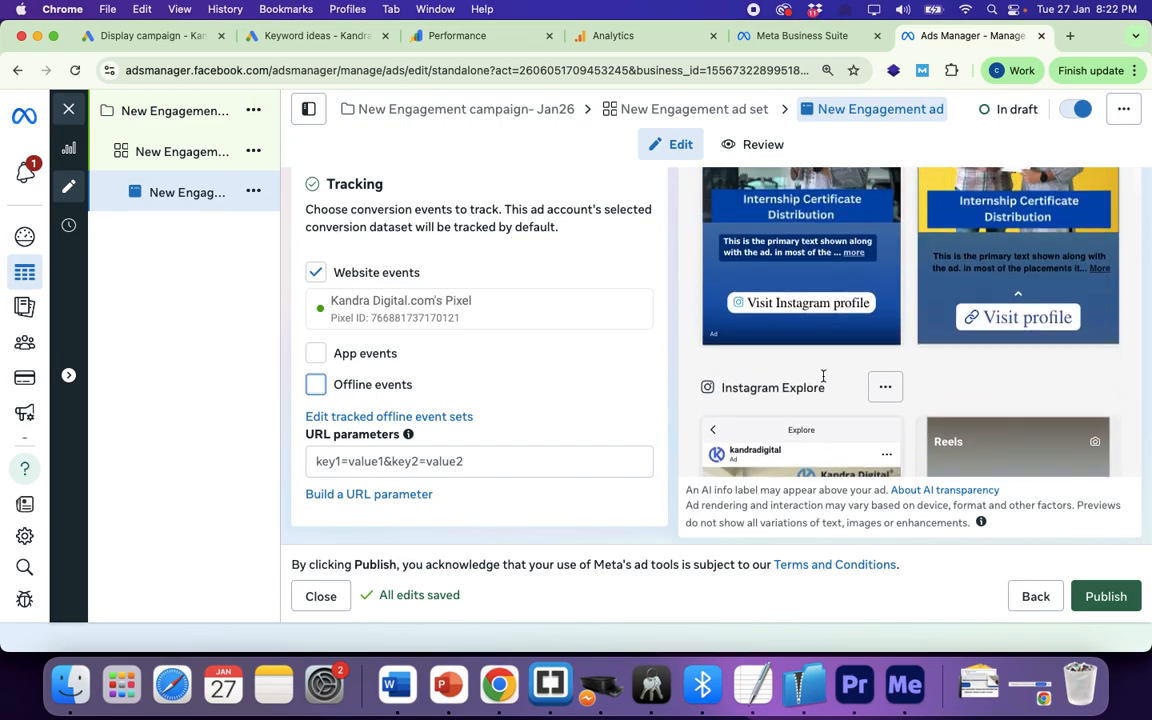
scroll(824, 381, up, 6)
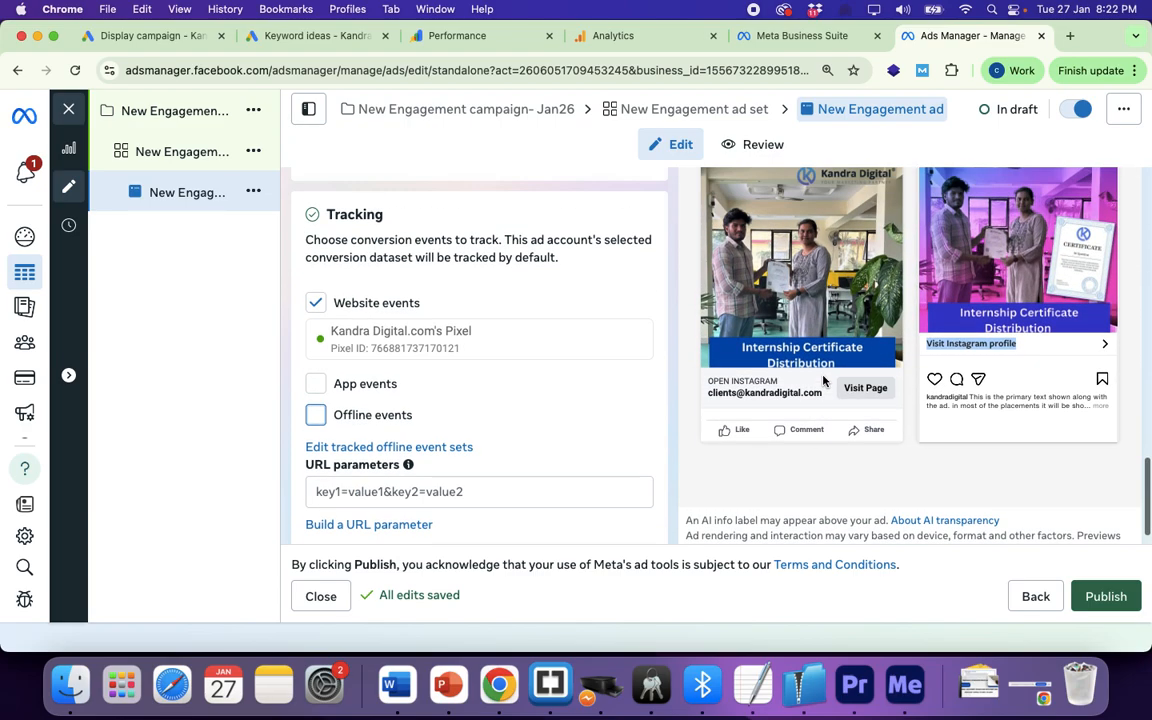
scroll(824, 380, down, 6)
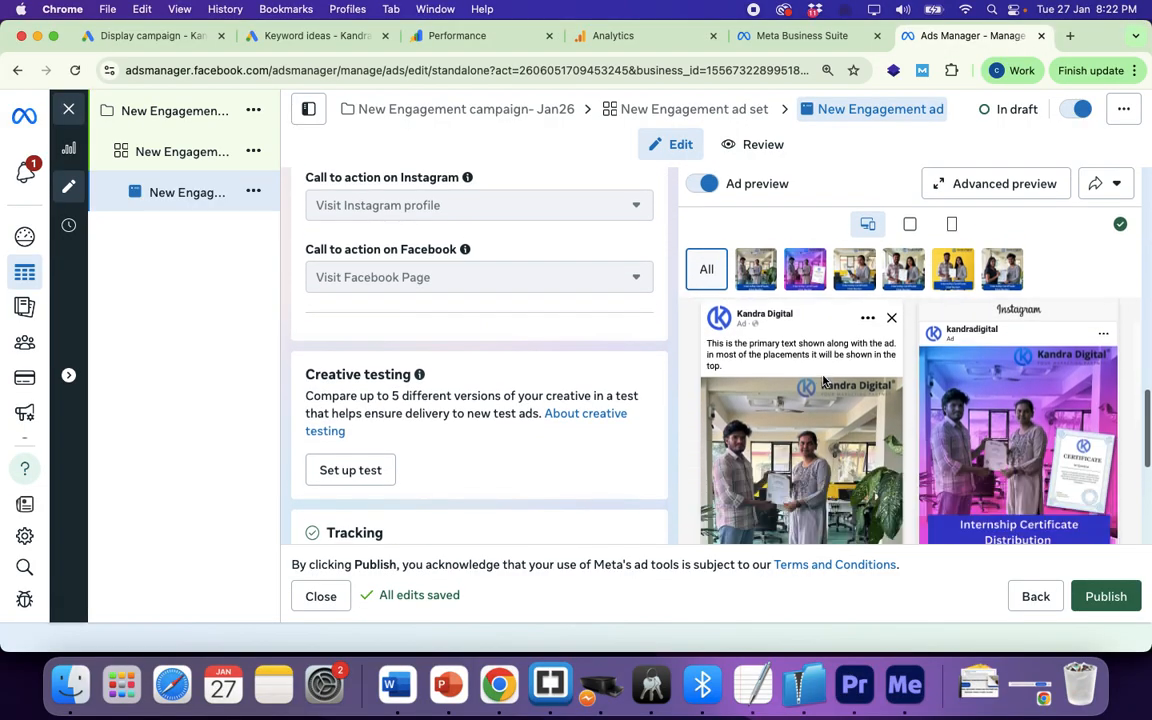
scroll(823, 380, up, 4)
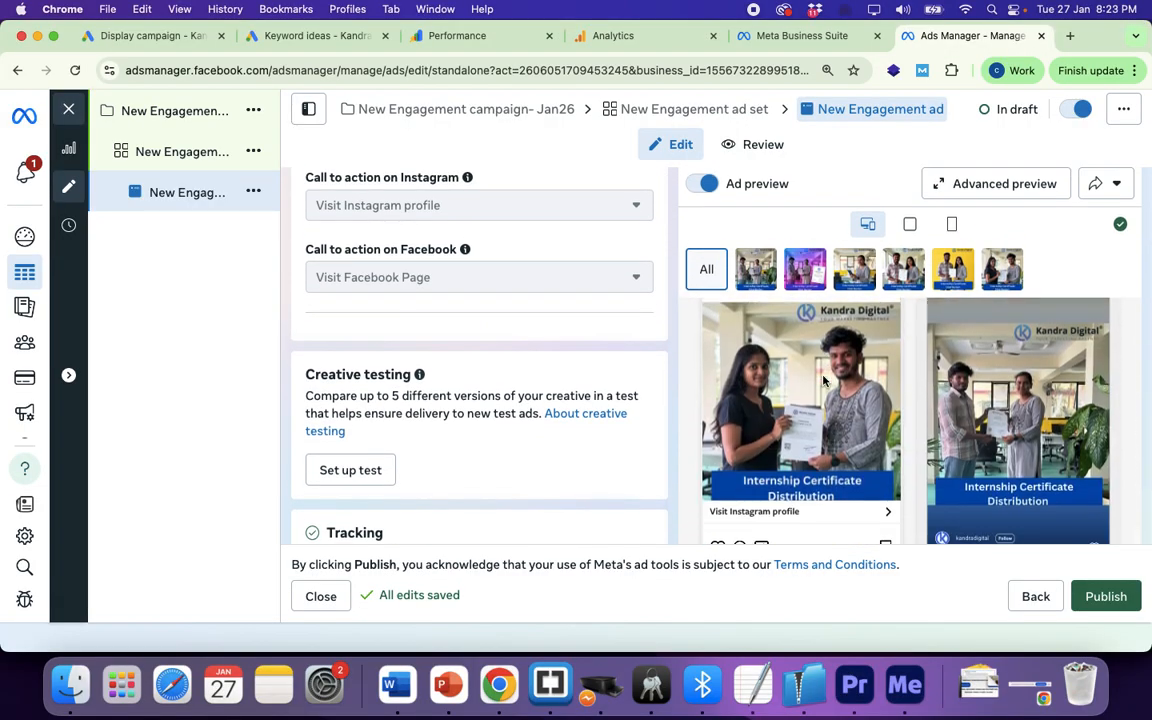
scroll(823, 380, down, 2)
scroll(824, 380, down, 1)
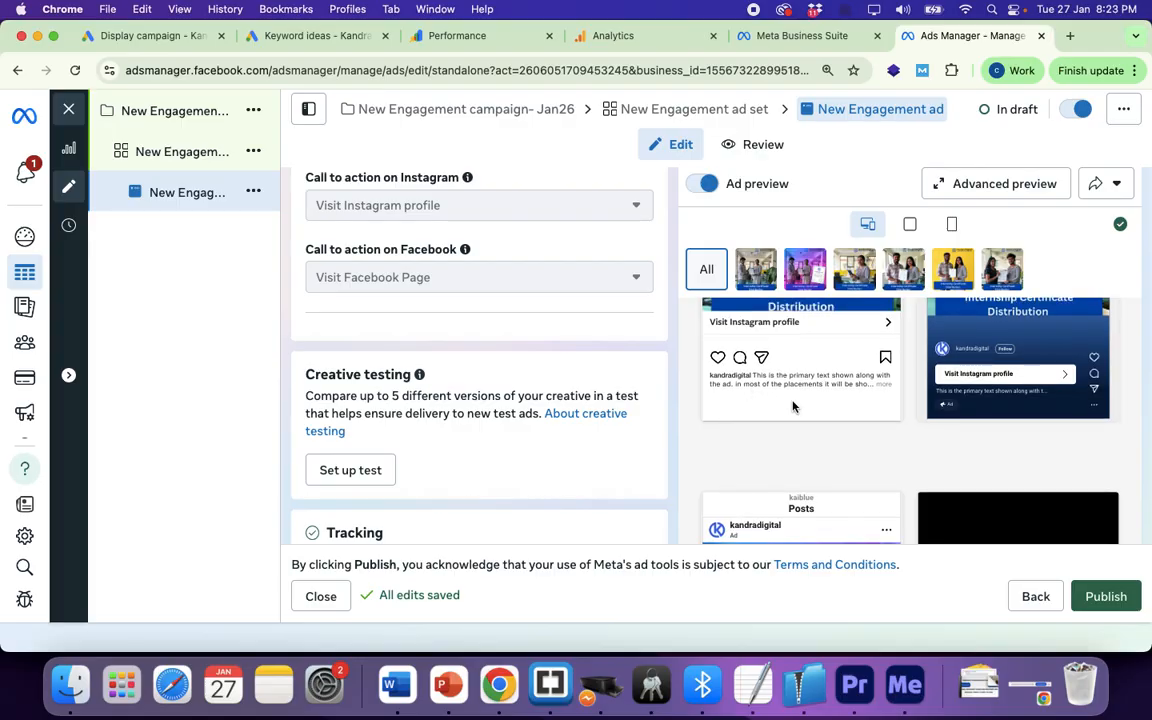
scroll(805, 411, down, 2)
scroll(805, 411, up, 4)
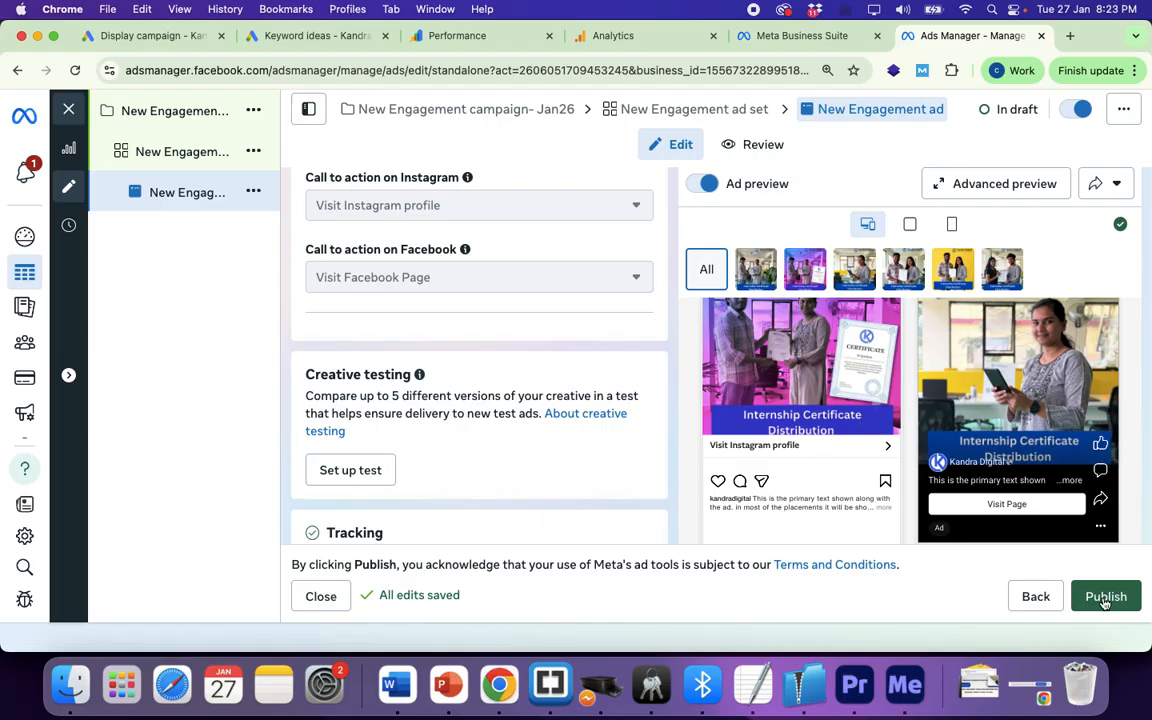
Step: Publish the campaign, ad set and ad, and dismiss the items-published notification
click(1105, 598)
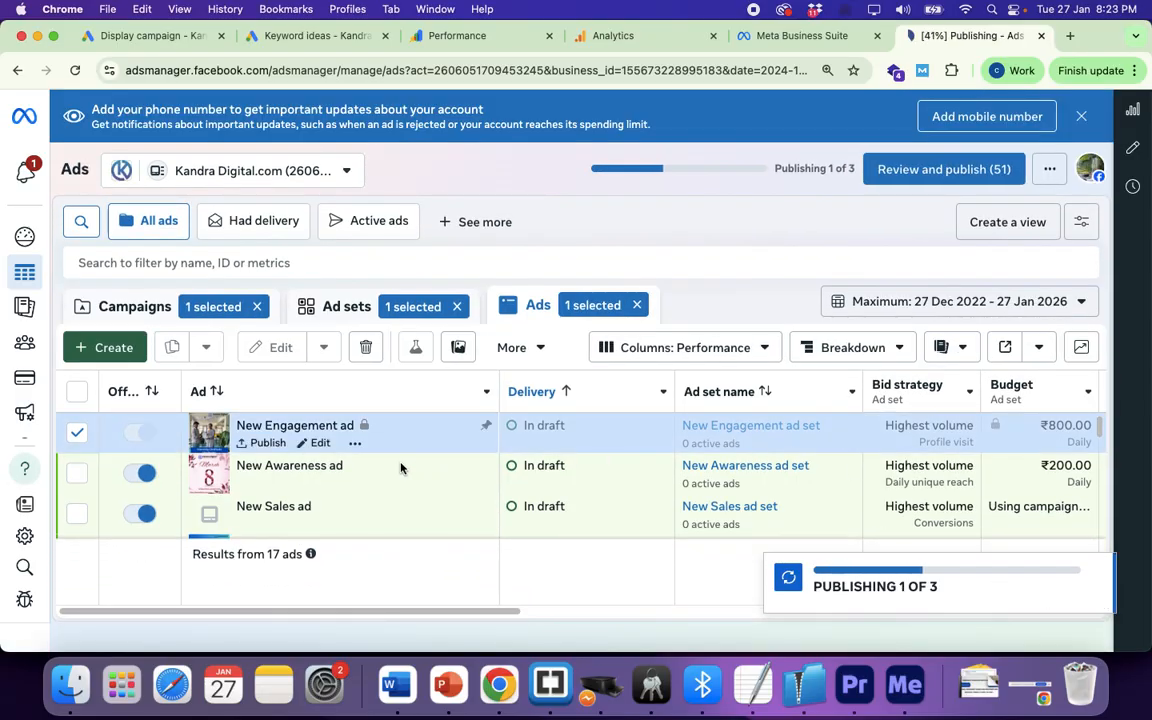
click(637, 306)
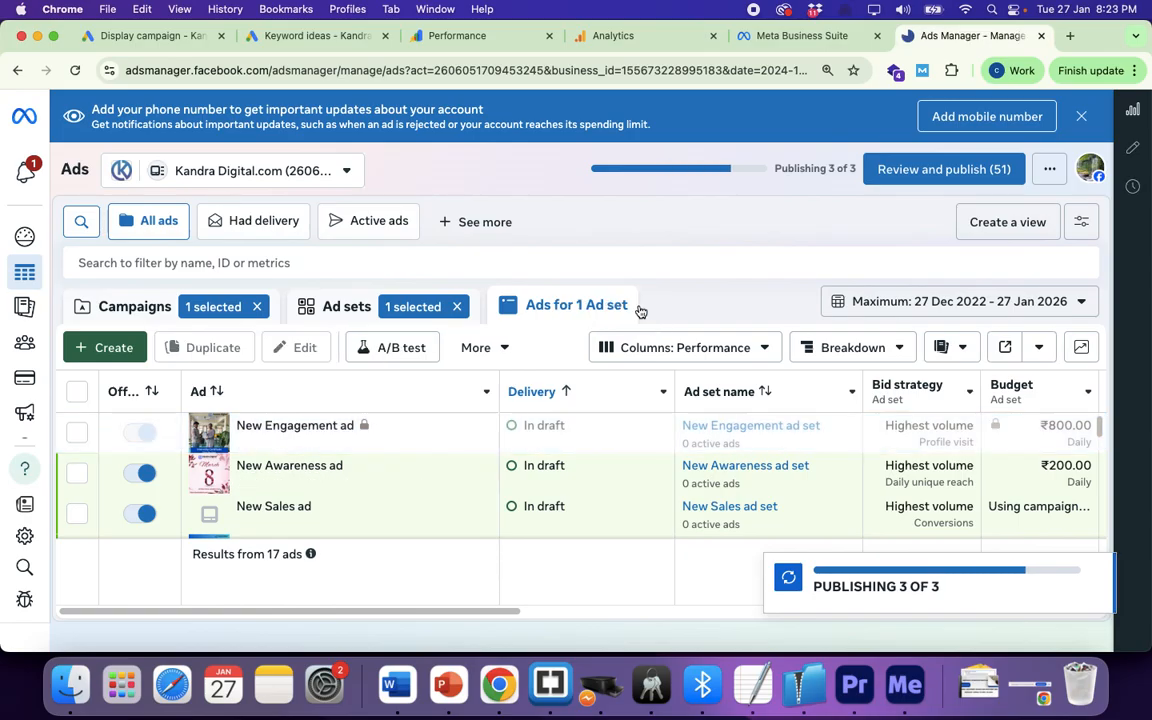
click(457, 307)
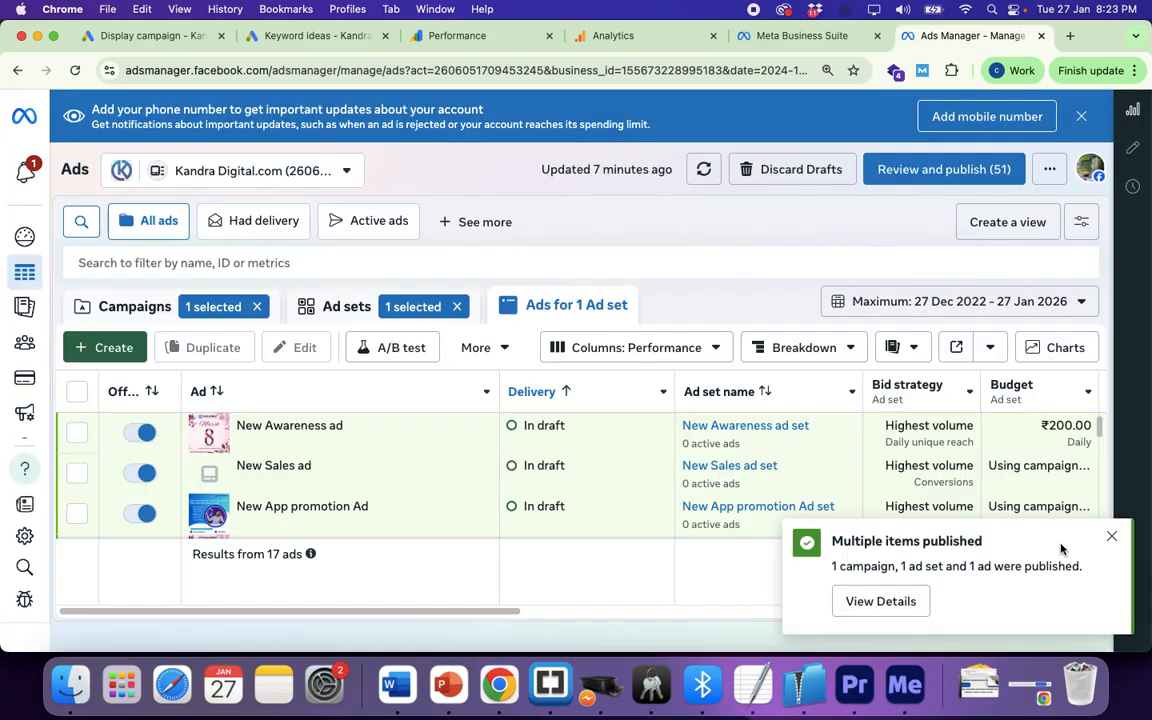
click(1112, 536)
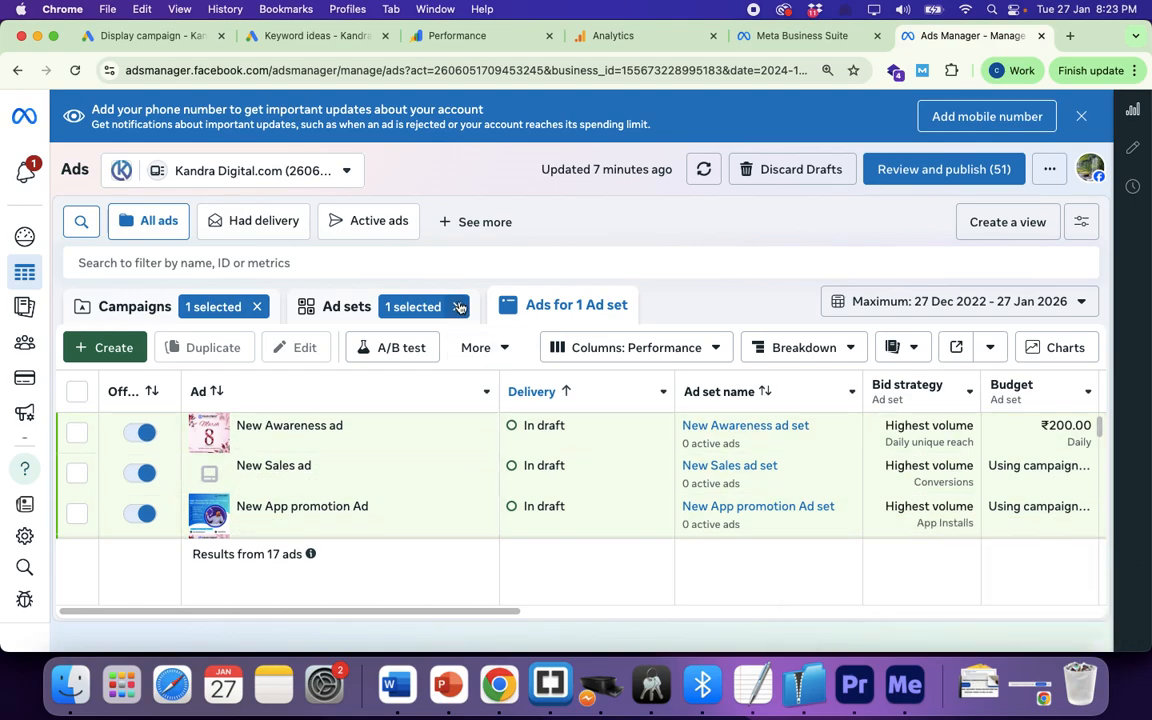
Step: Clear the ad set and campaign filters to list all 31 campaigns
click(457, 306)
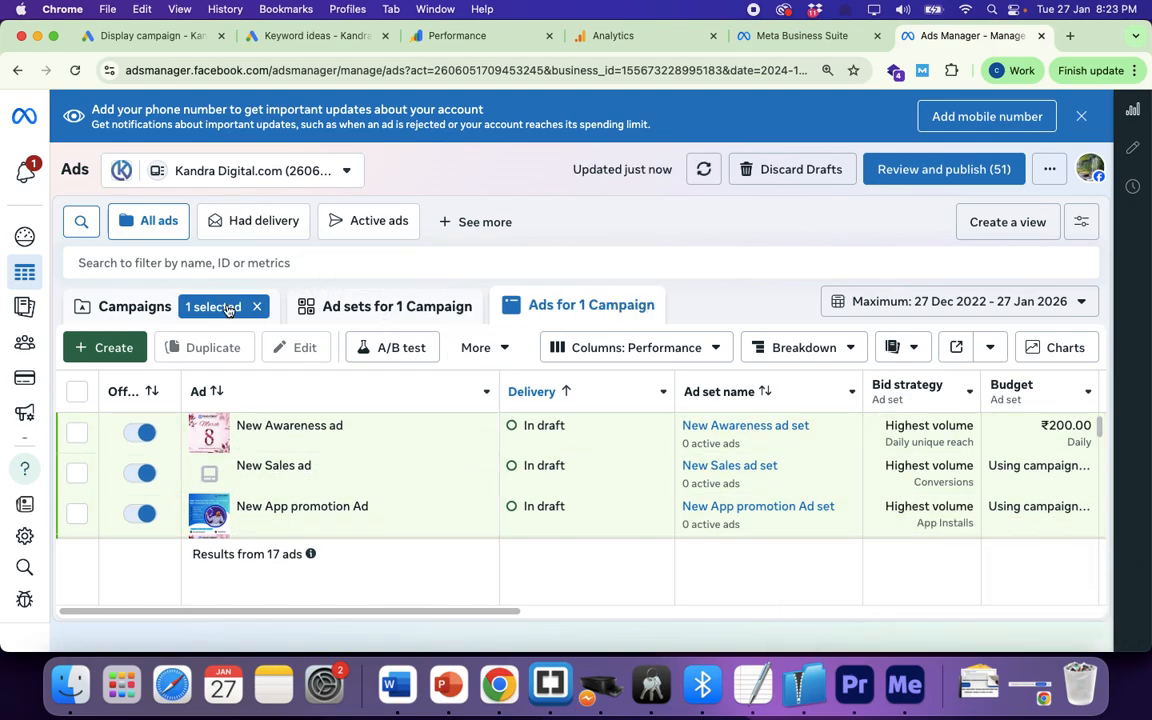
click(257, 307)
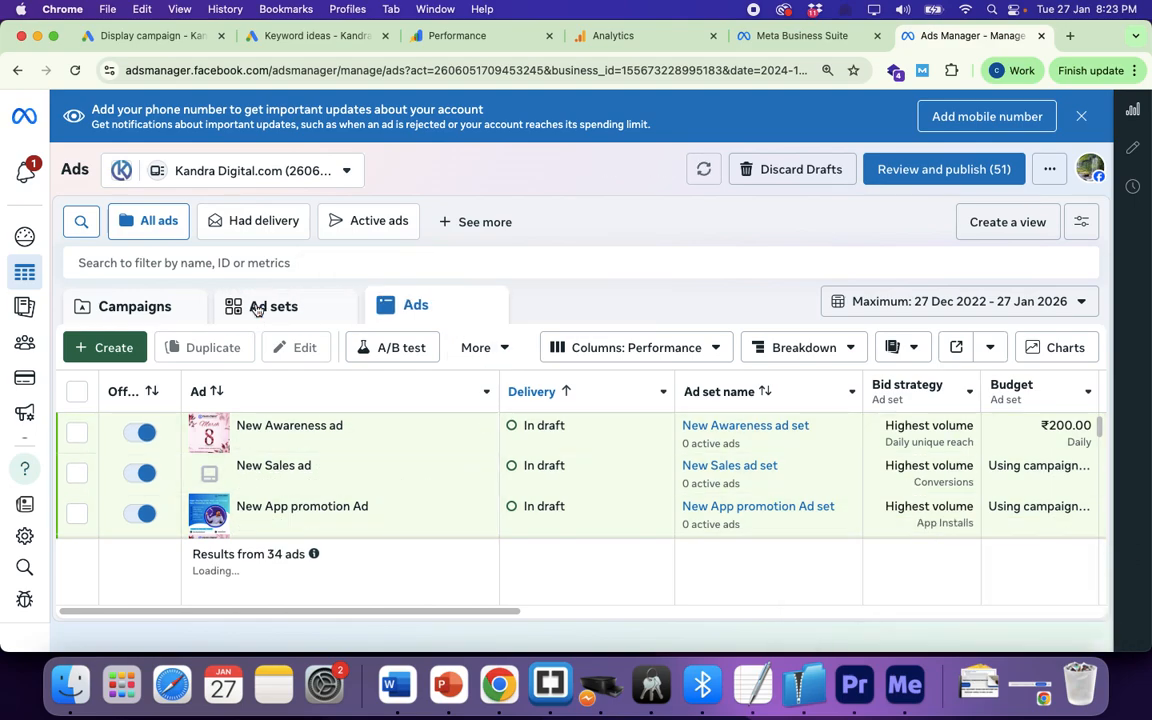
click(160, 310)
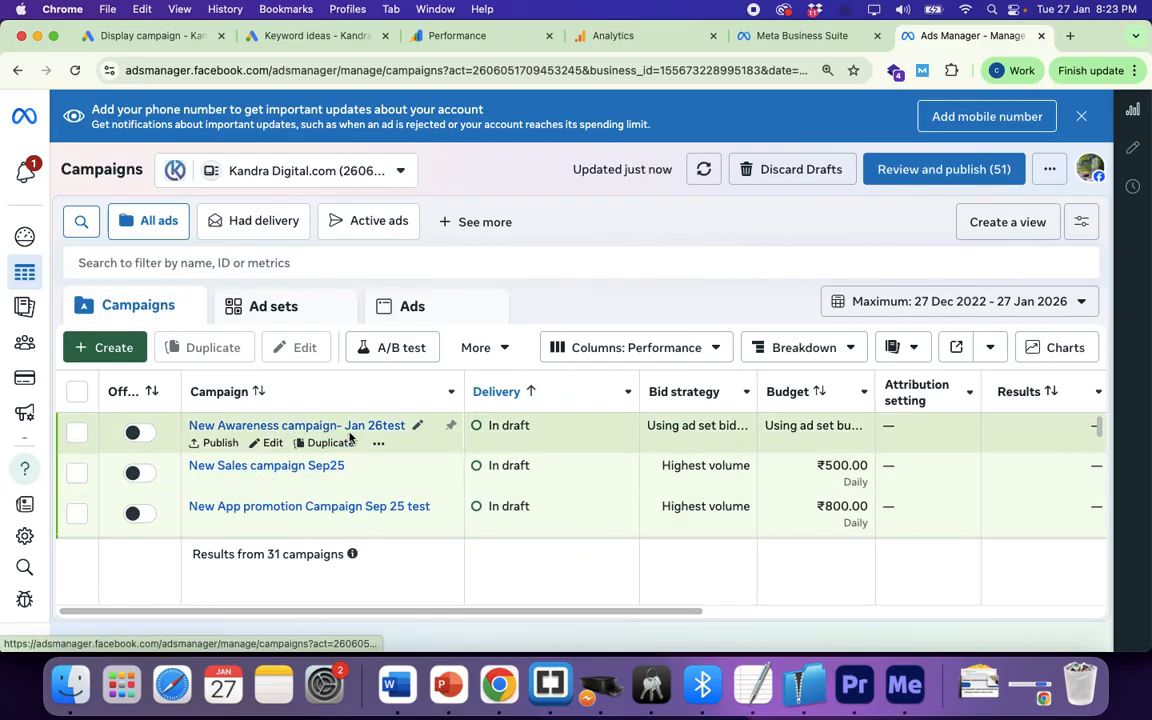
scroll(428, 497, down, 5)
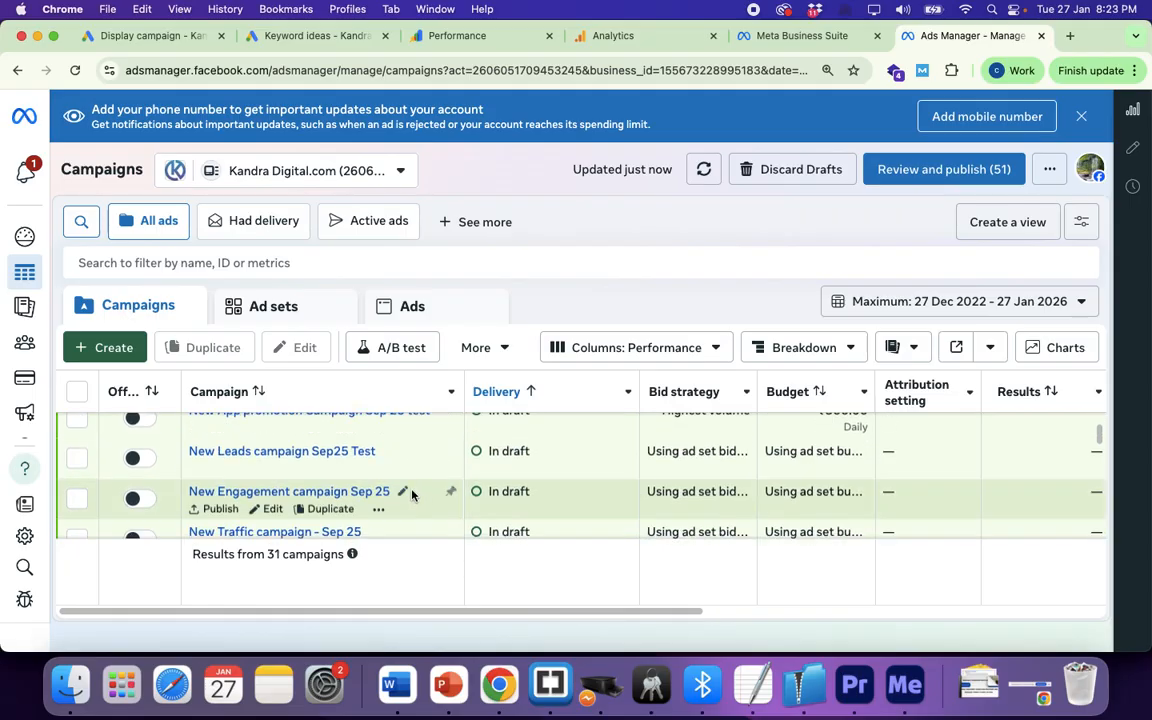
scroll(388, 477, down, 12)
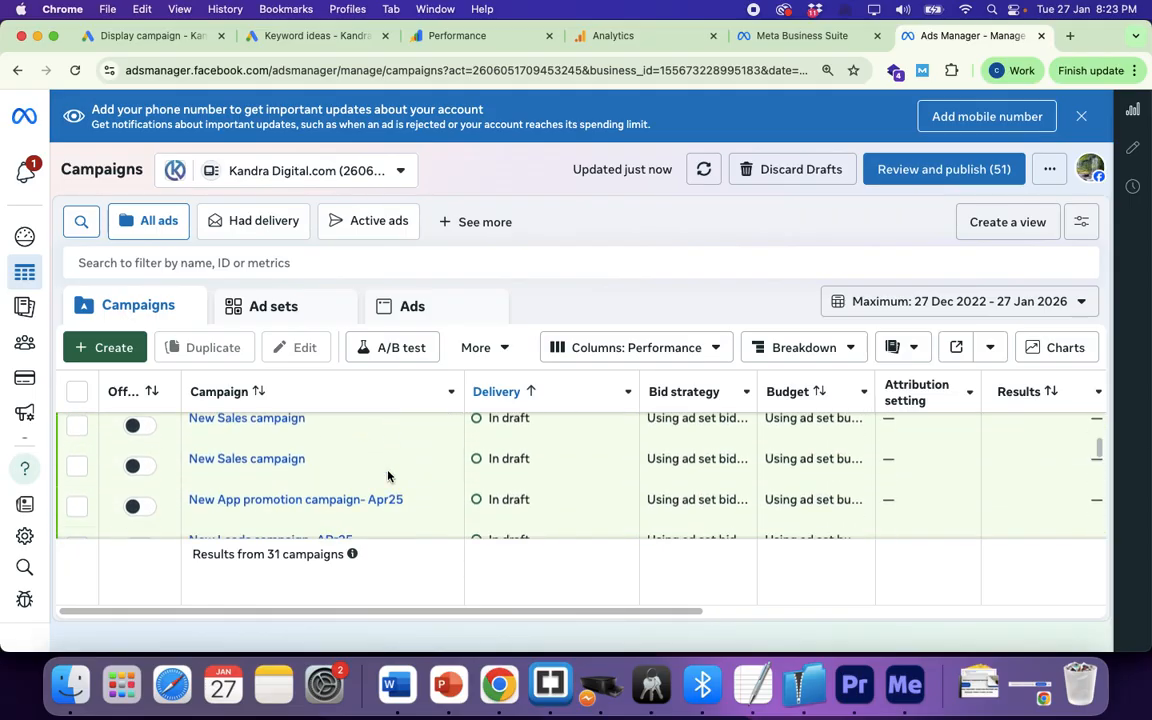
scroll(388, 477, up, 15)
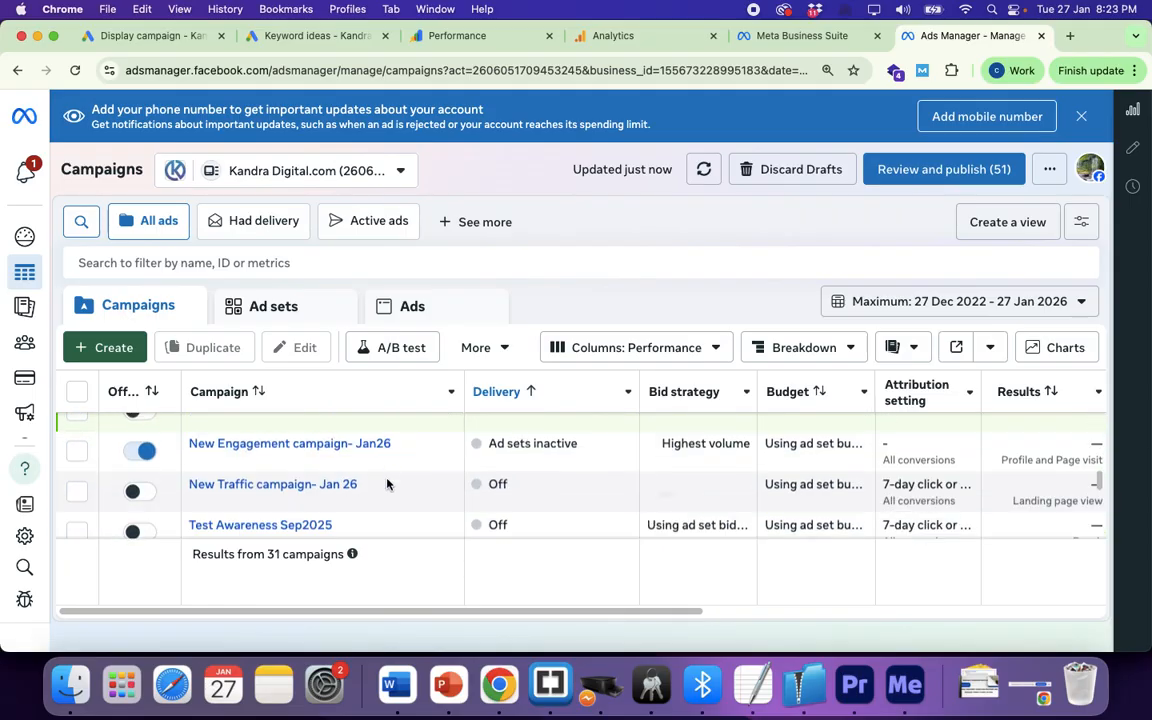
scroll(388, 484, down, 12)
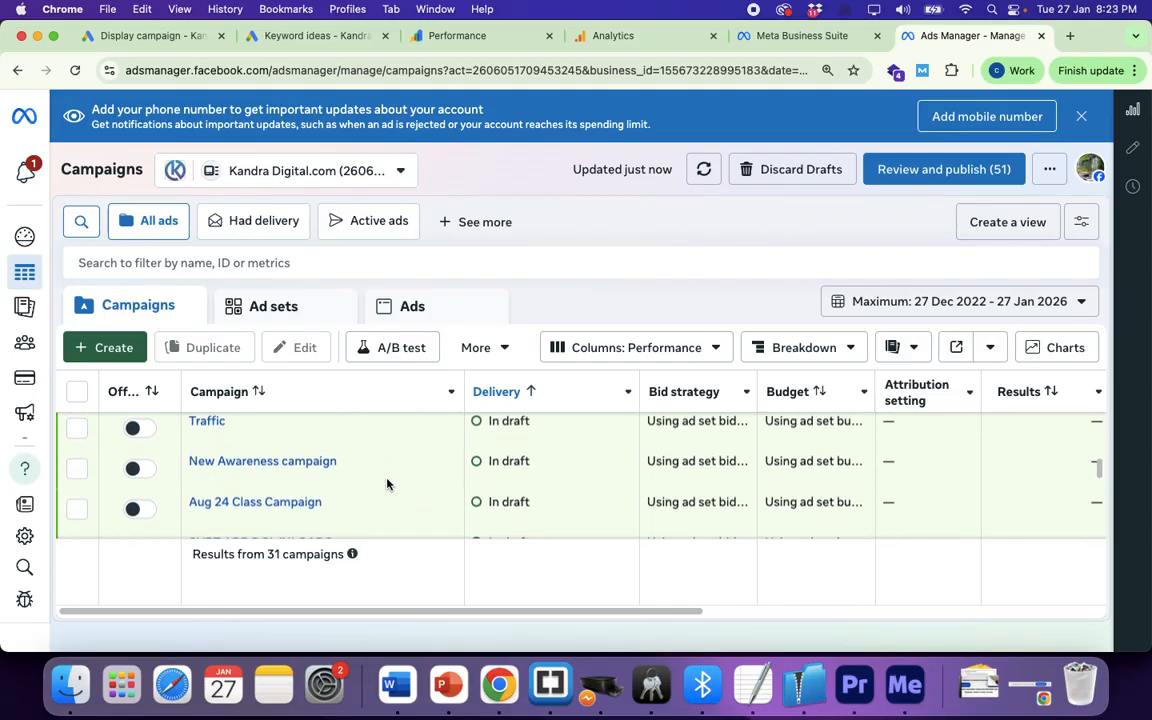
scroll(388, 484, up, 3)
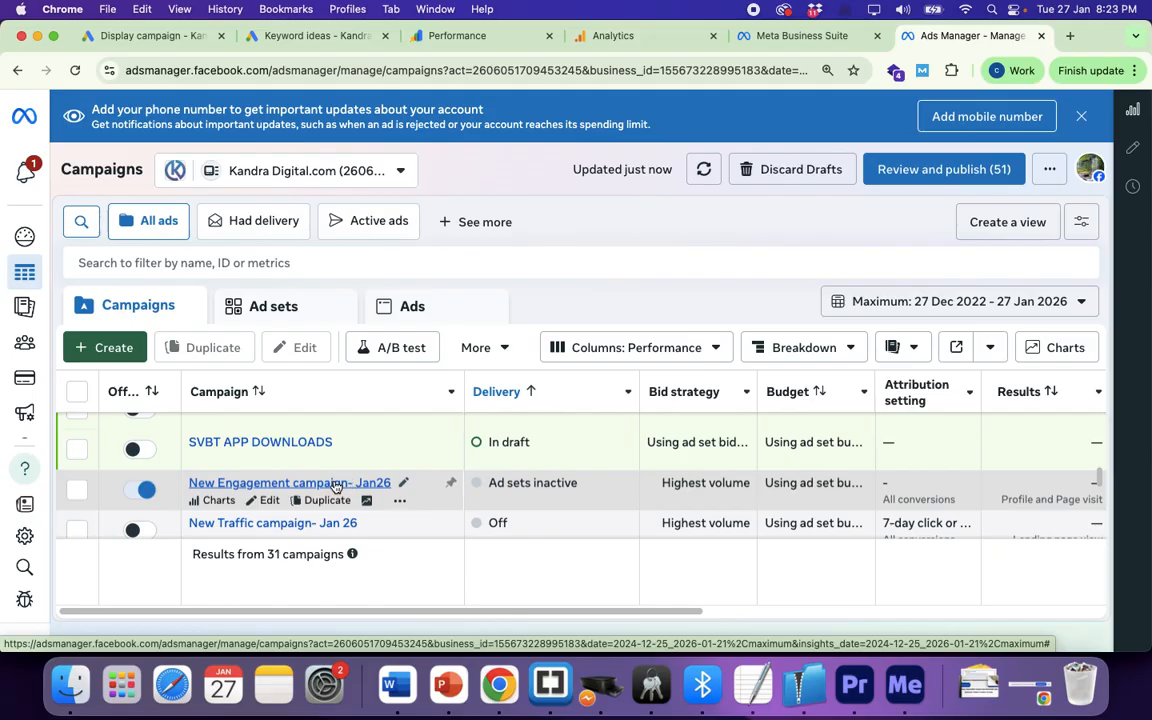
scroll(348, 490, down, 1)
scroll(350, 490, down, 8)
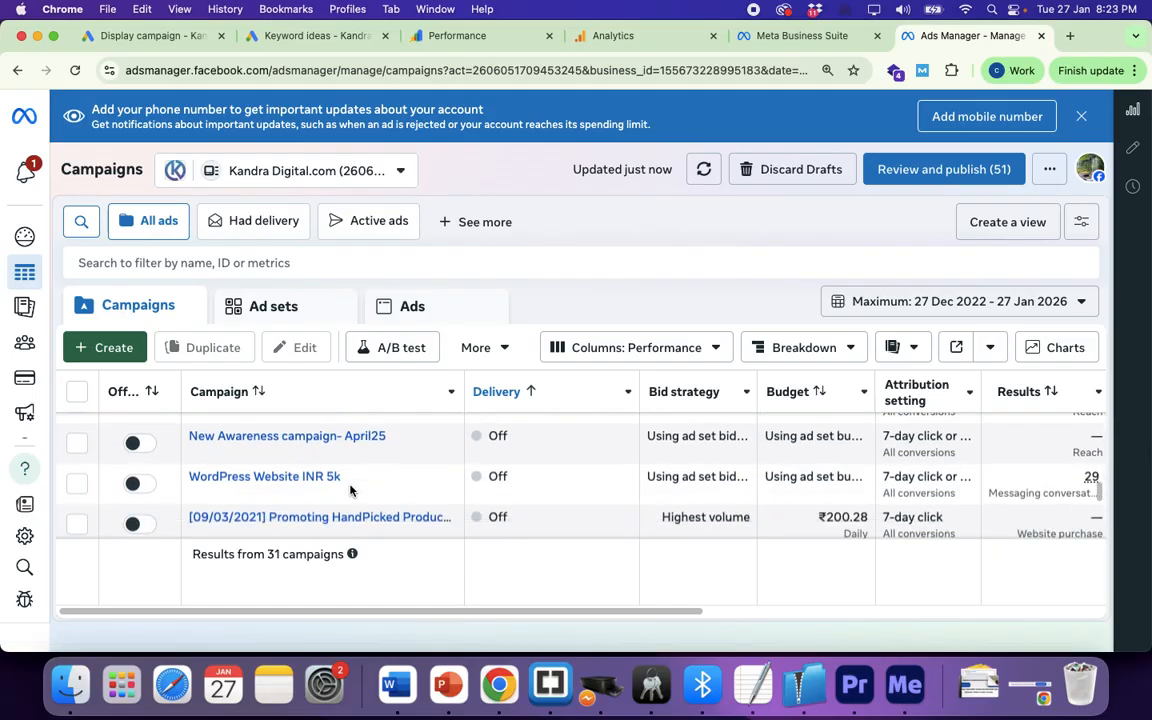
scroll(350, 490, down, 5)
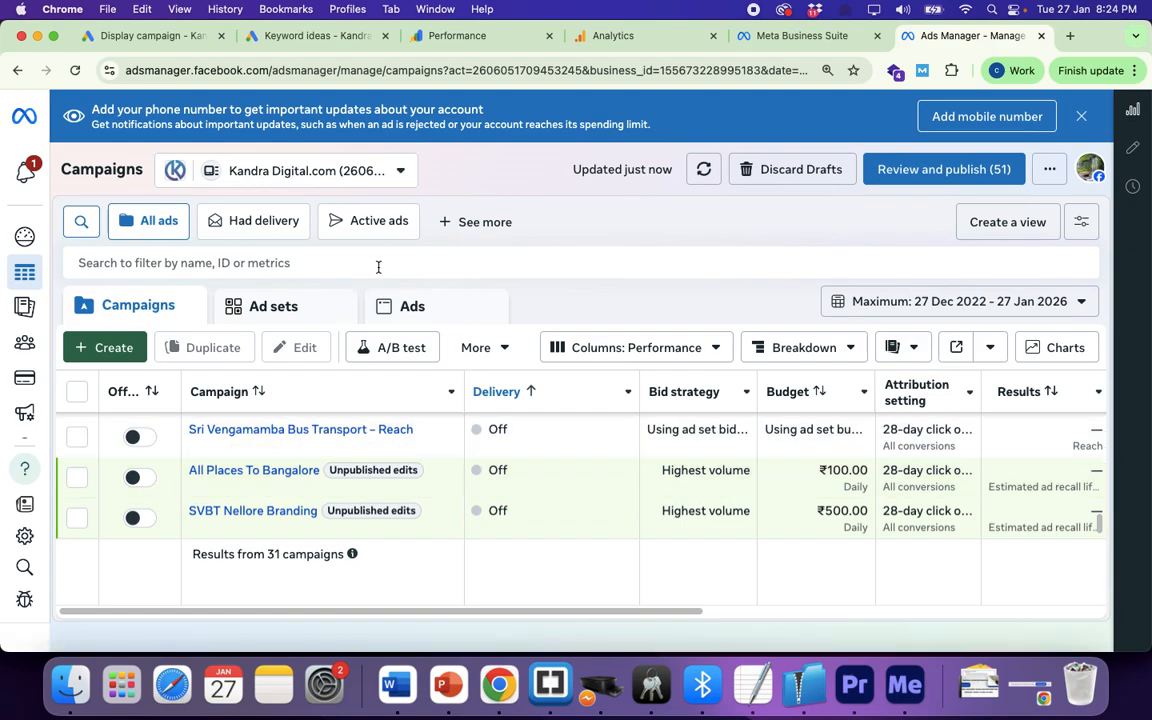
key(super+grave)
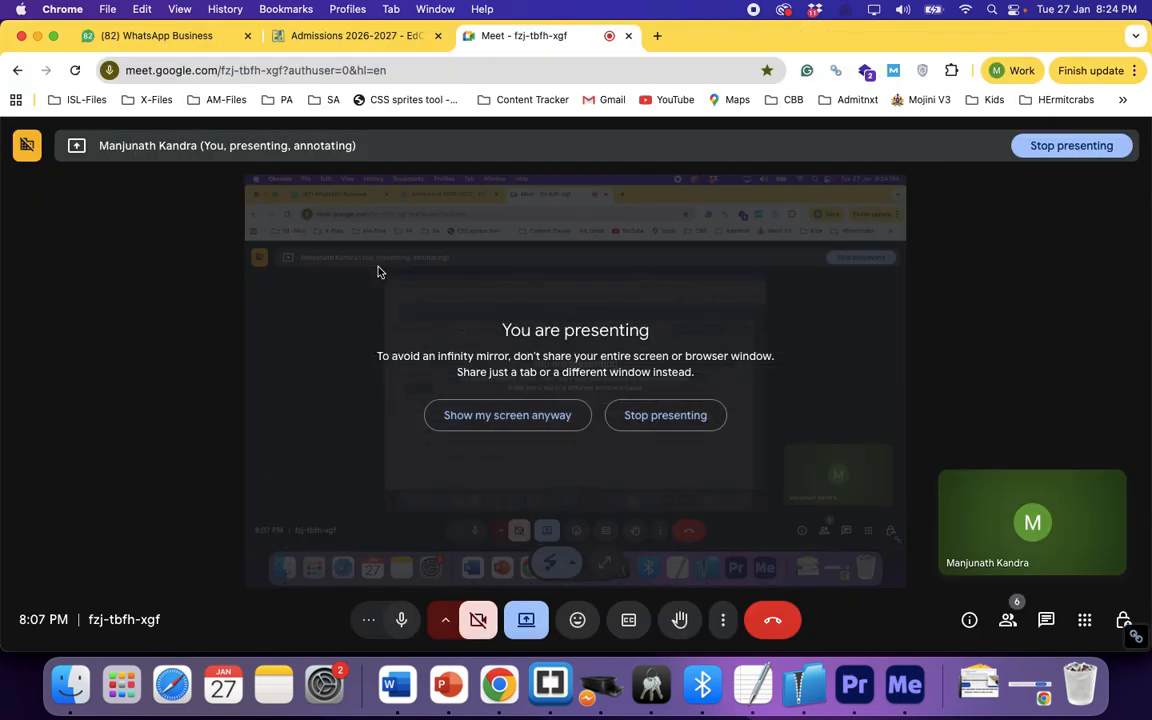
click(403, 619)
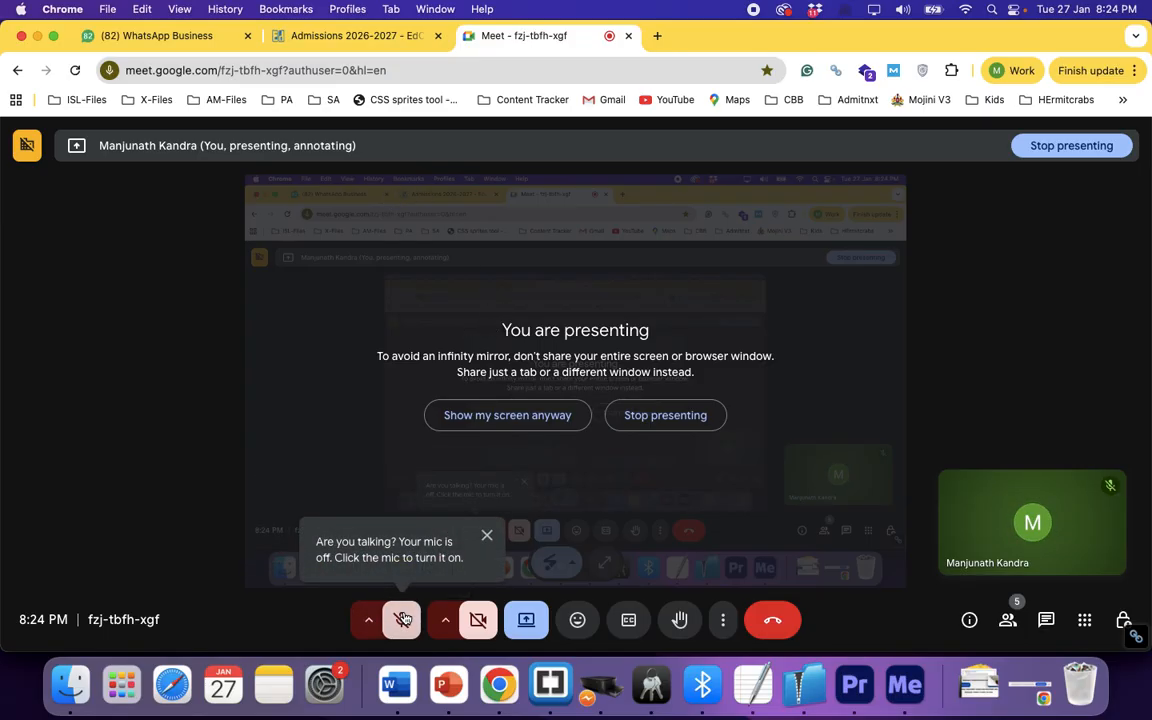
click(403, 619)
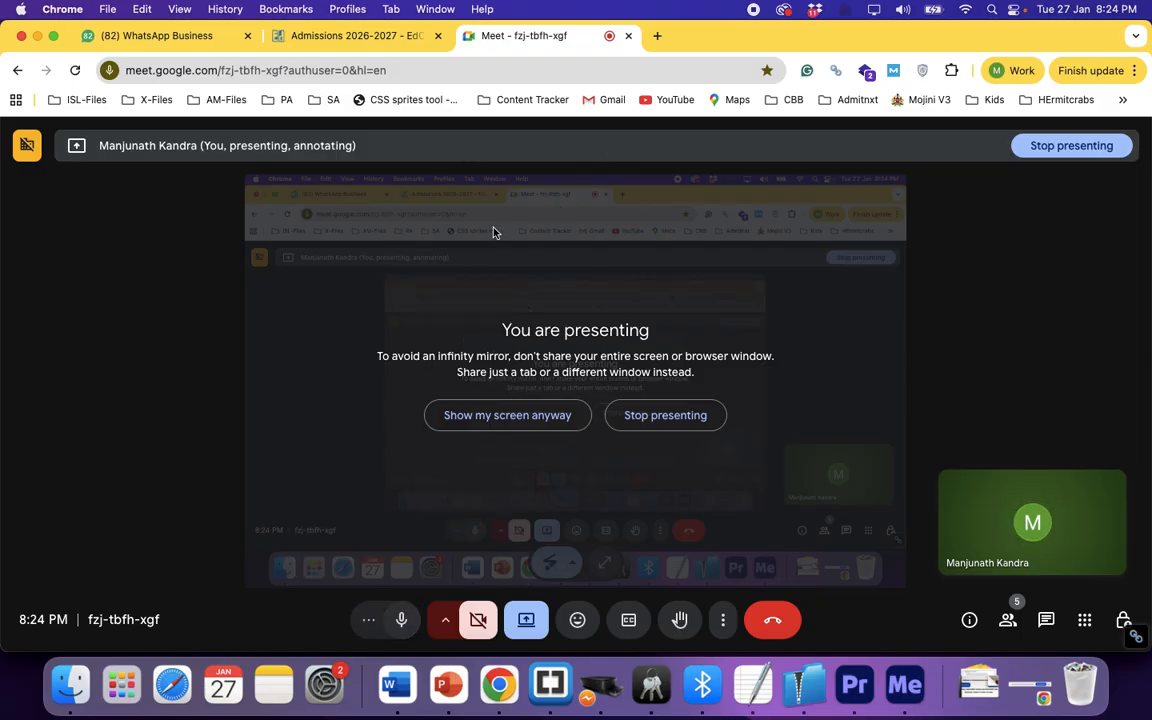
key(super+grave)
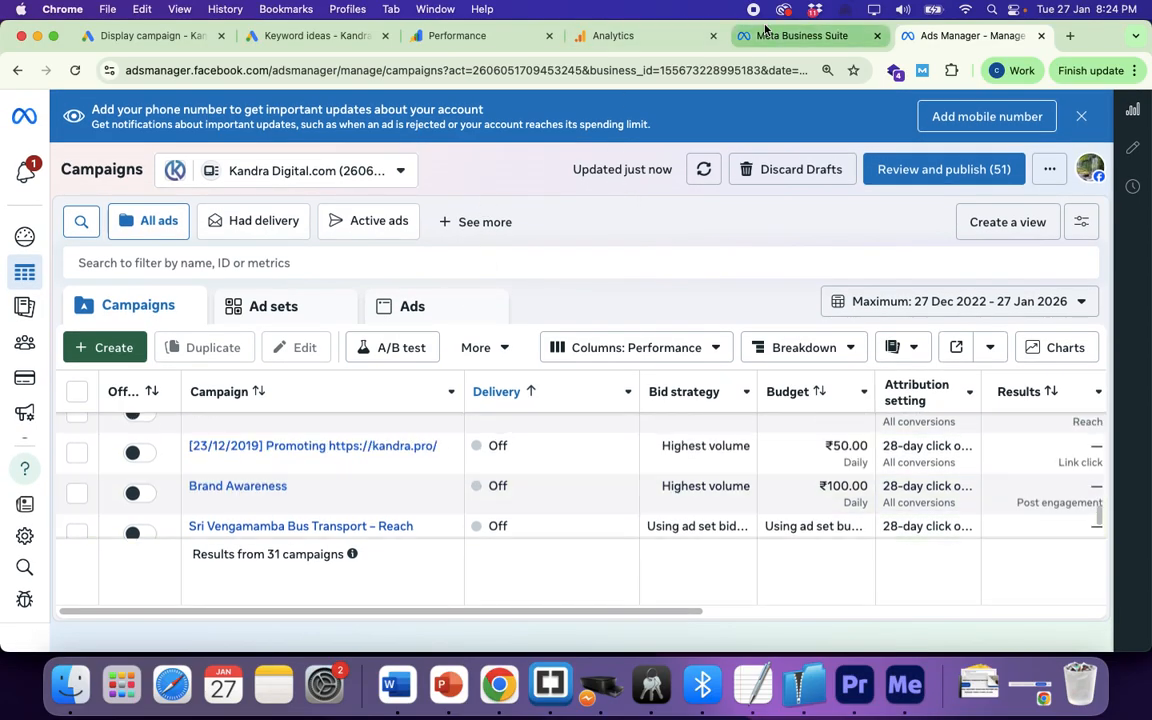
click(791, 40)
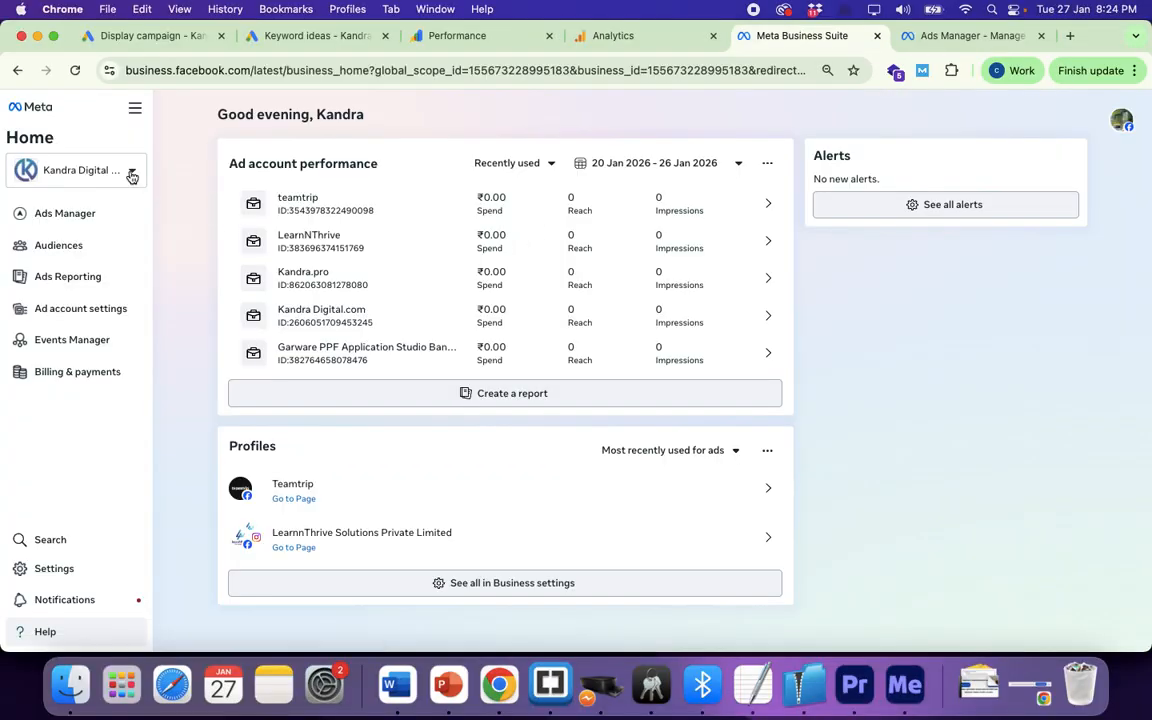
click(131, 172)
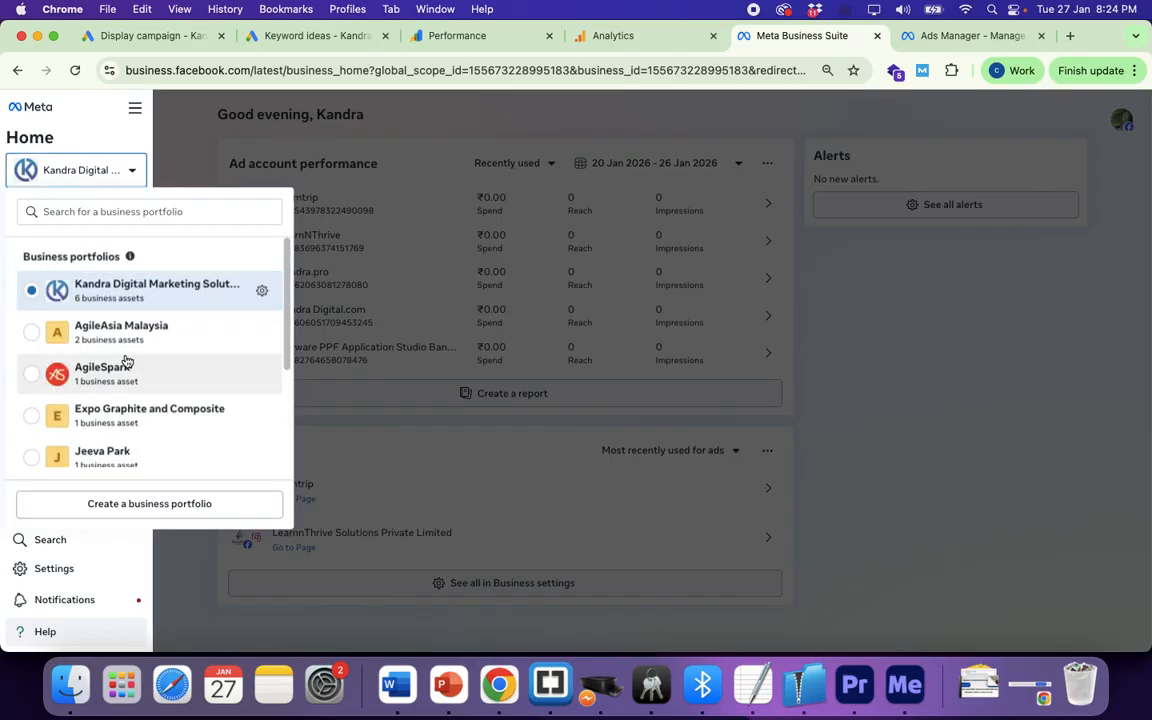
scroll(124, 363, down, 3)
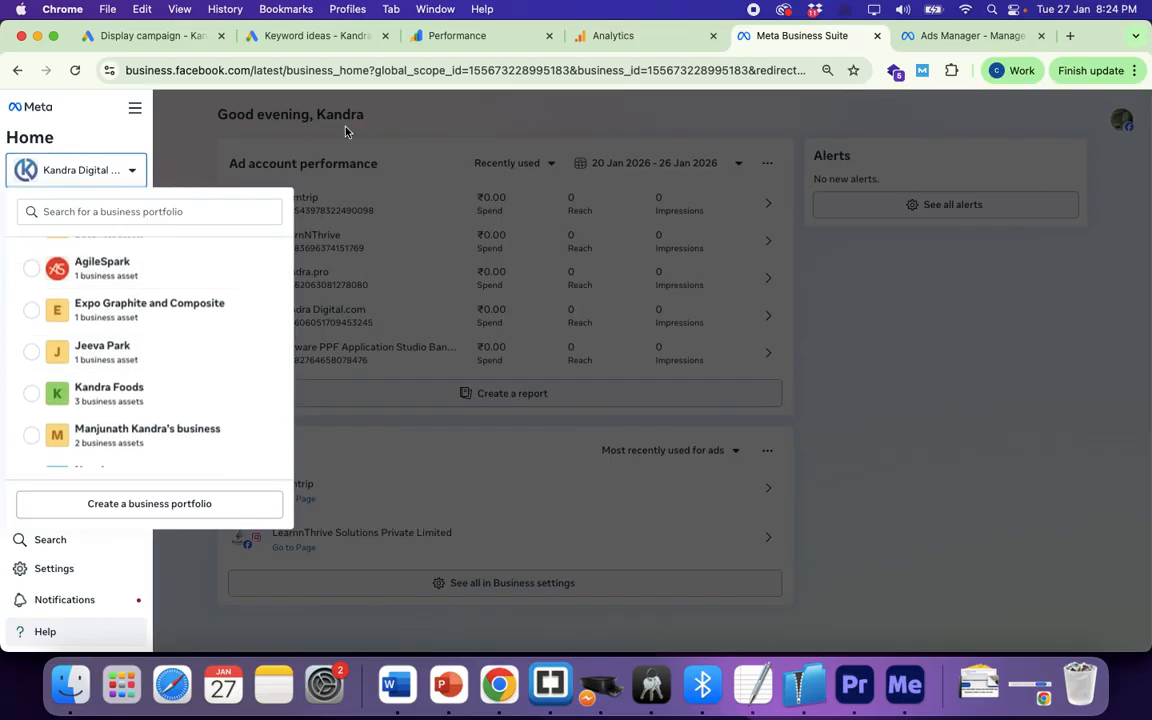
click(185, 143)
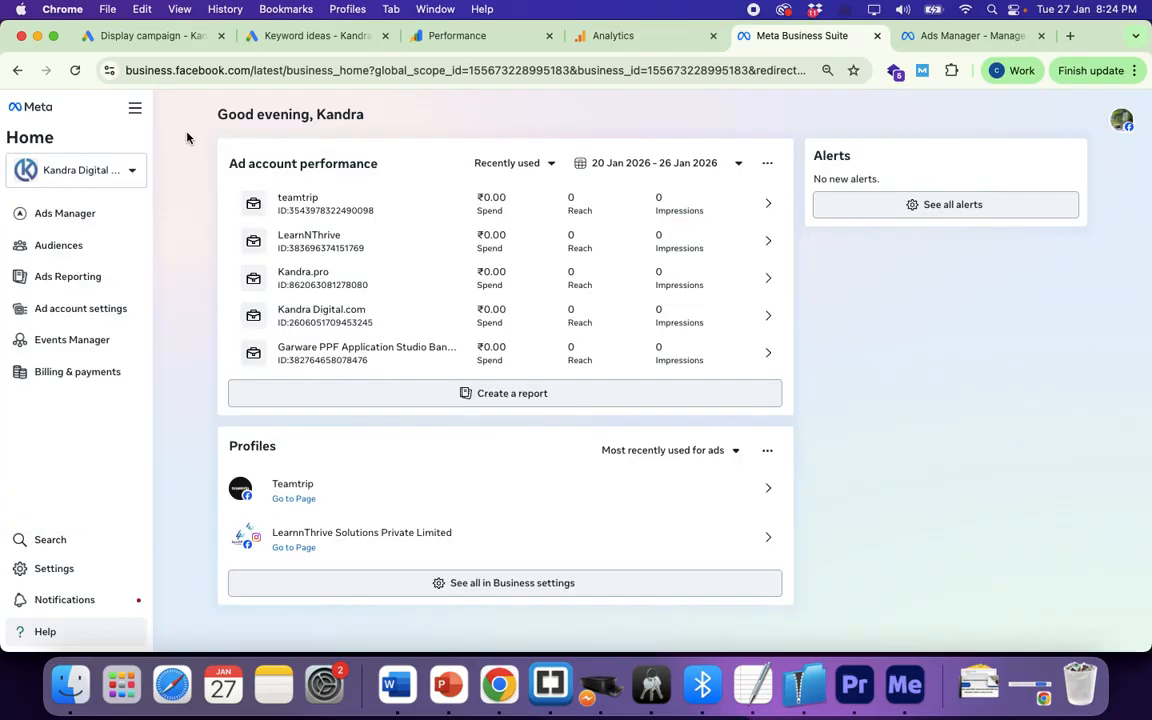
click(940, 36)
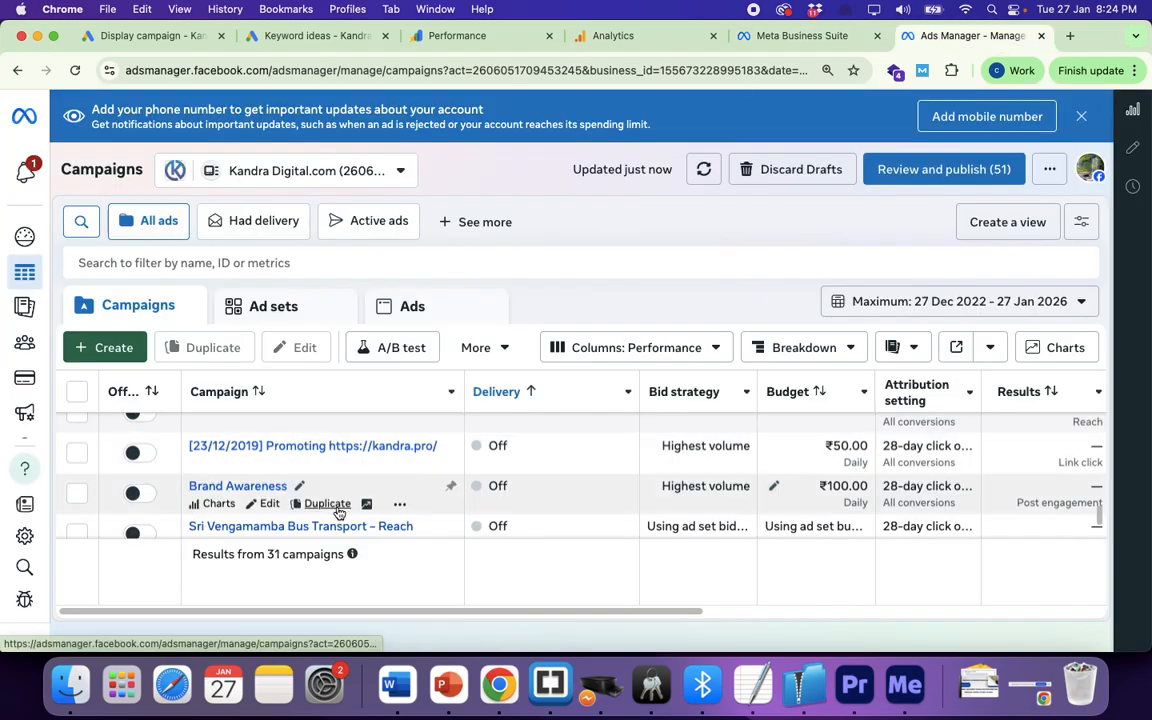
scroll(337, 512, down, 3)
scroll(337, 512, up, 10)
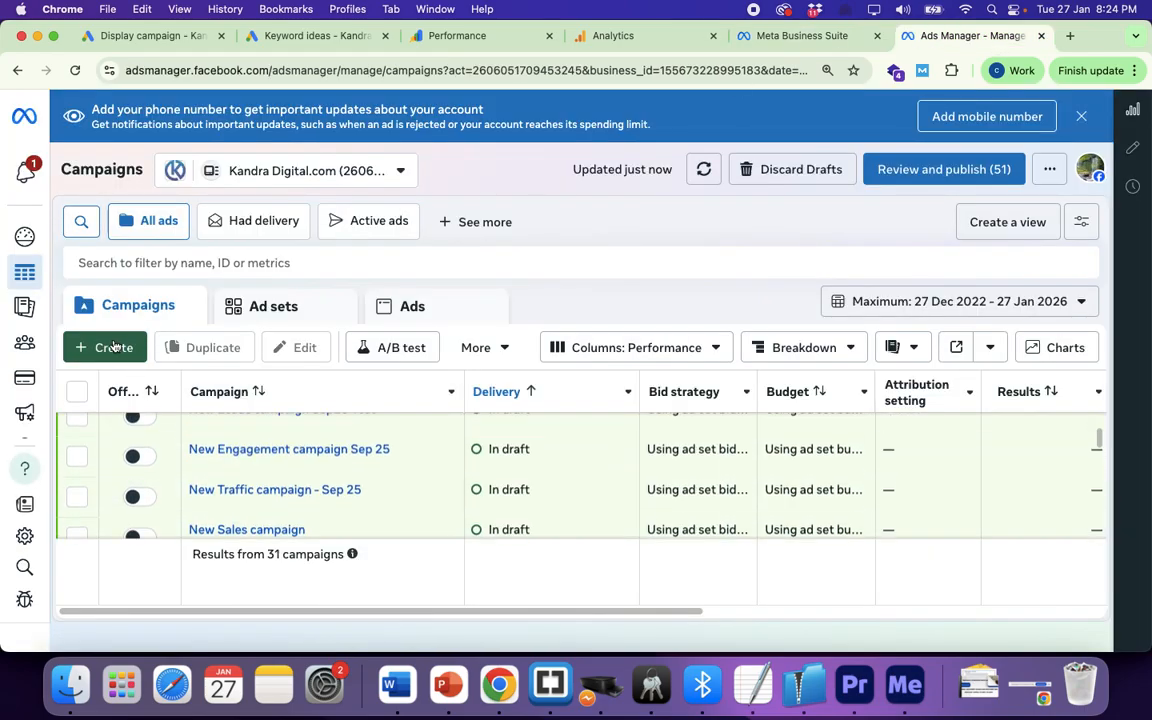
Step: Start a new campaign with + Create to bring up the objective choices
scroll(308, 500, up, 5)
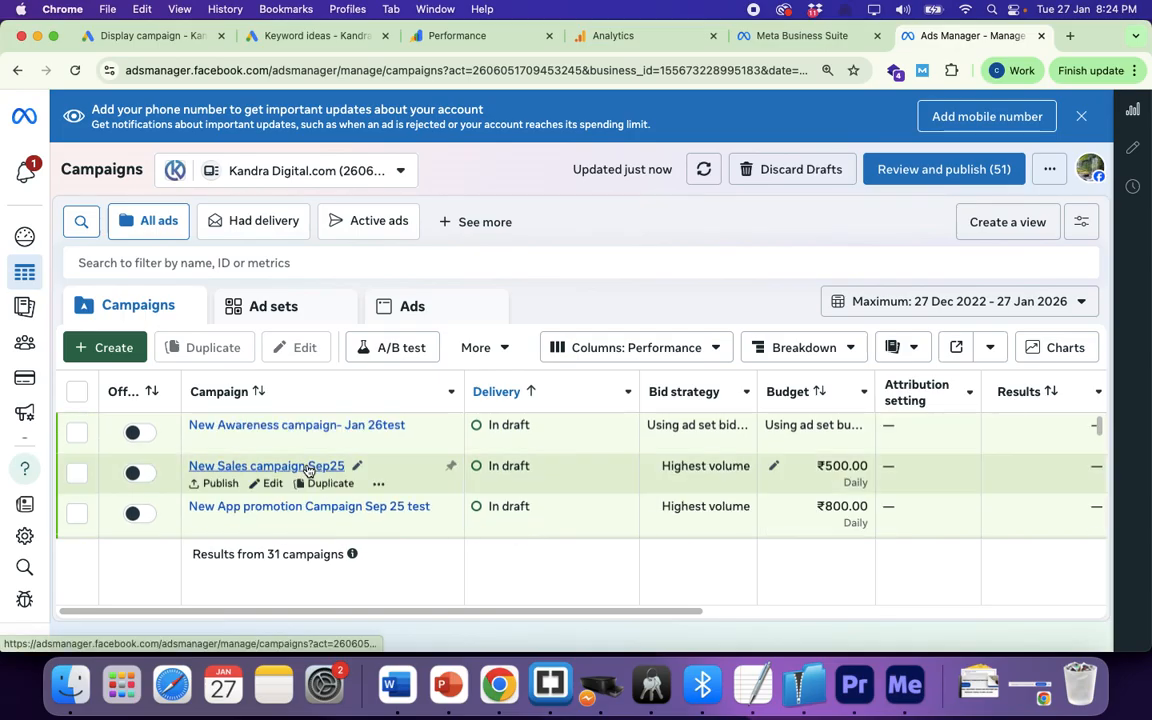
click(113, 354)
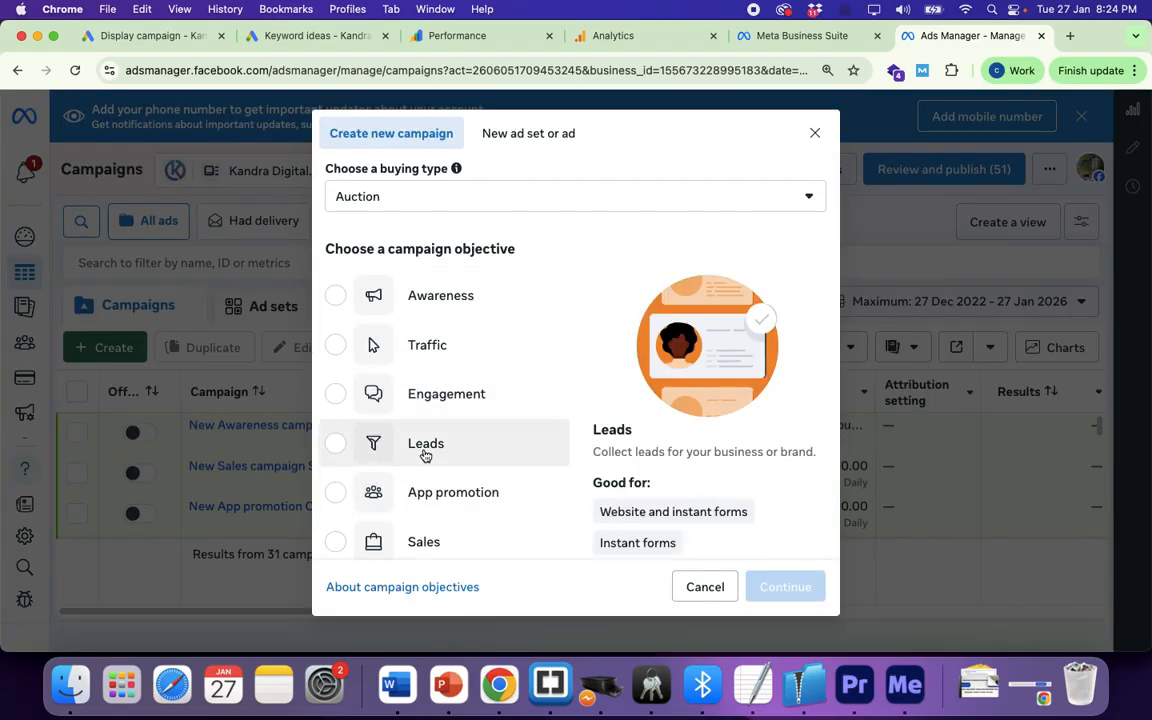
Step: Choose Leads as the campaign objective and create the 'New Leads campaign' draft
scroll(427, 455, down, 2)
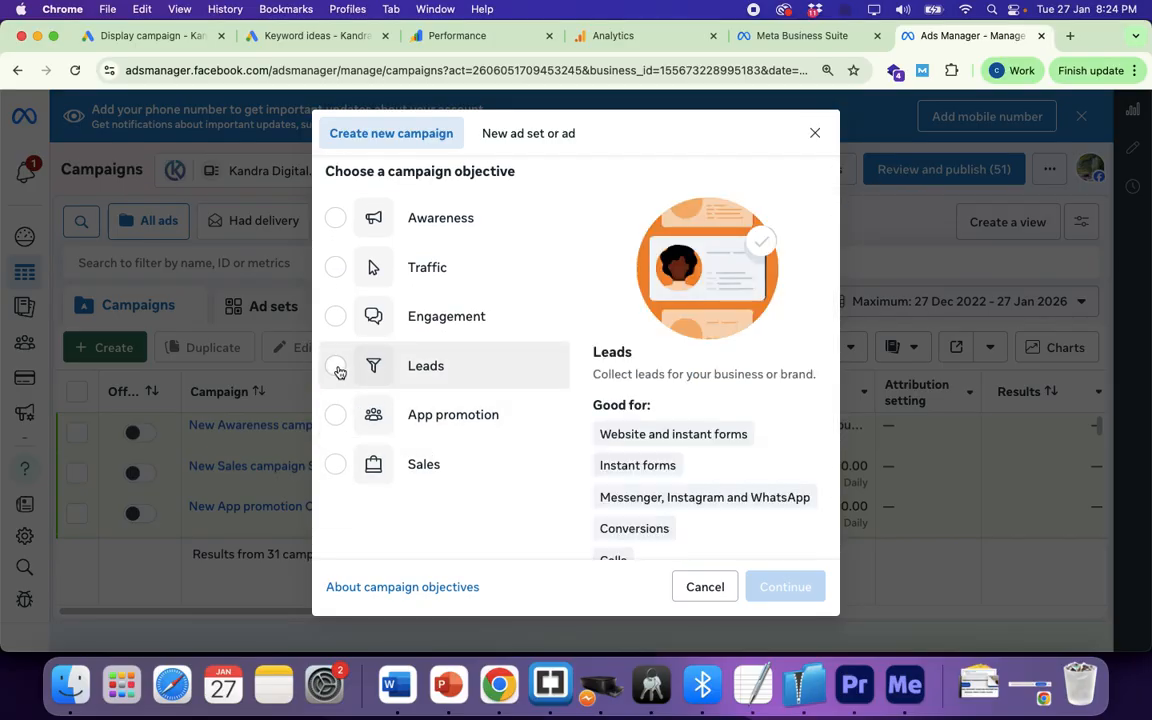
click(337, 369)
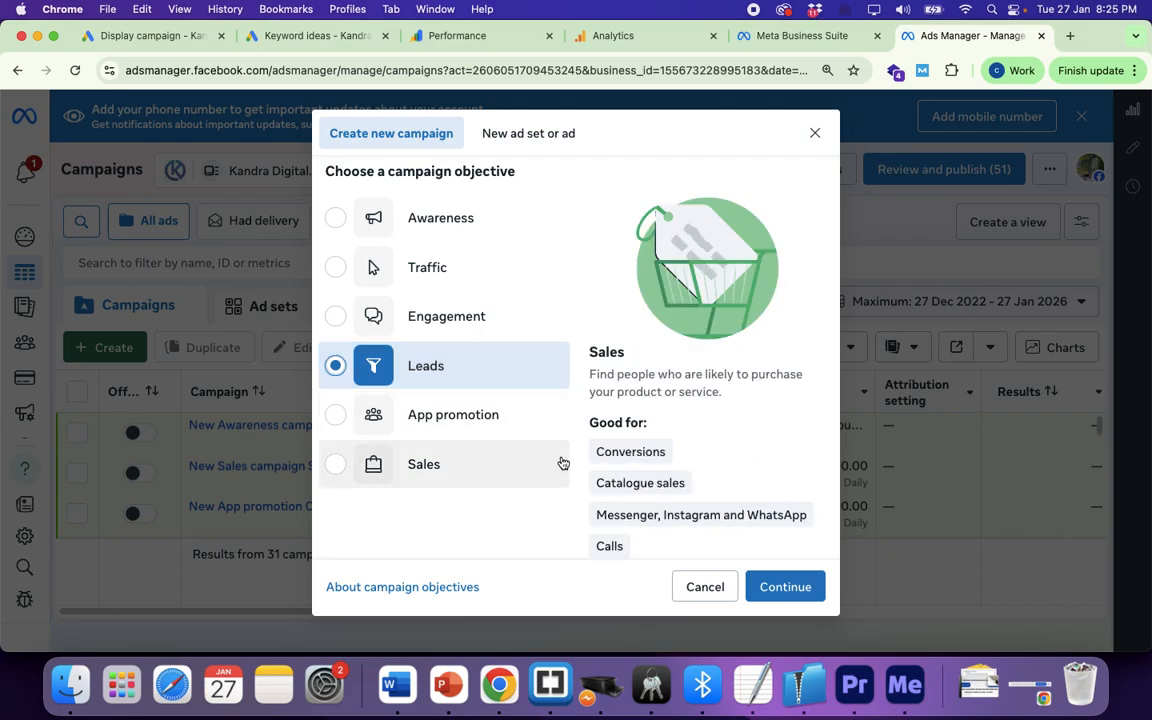
scroll(668, 468, down, 2)
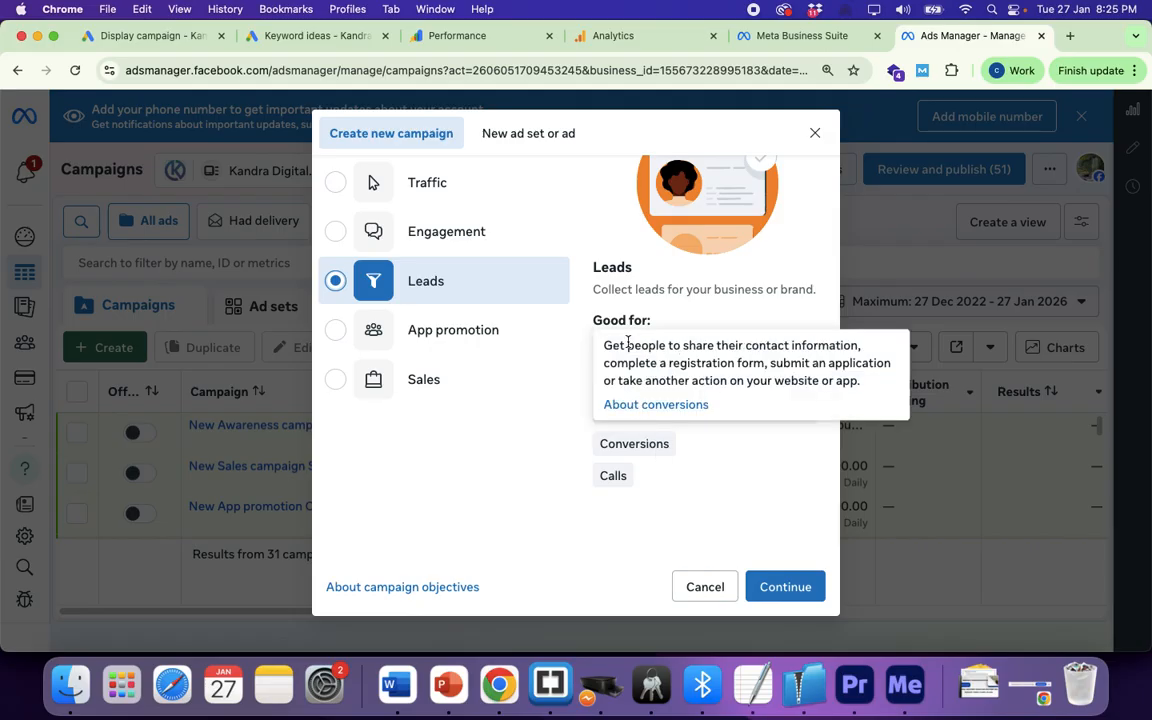
mouse_move(724, 352)
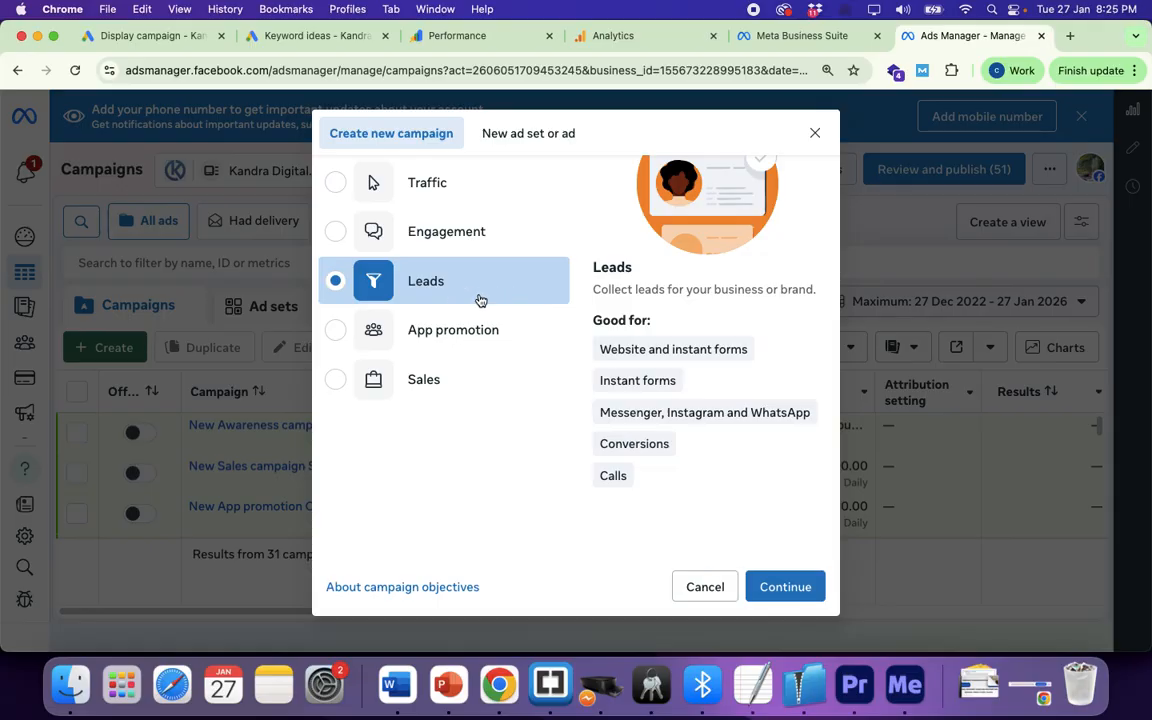
click(774, 588)
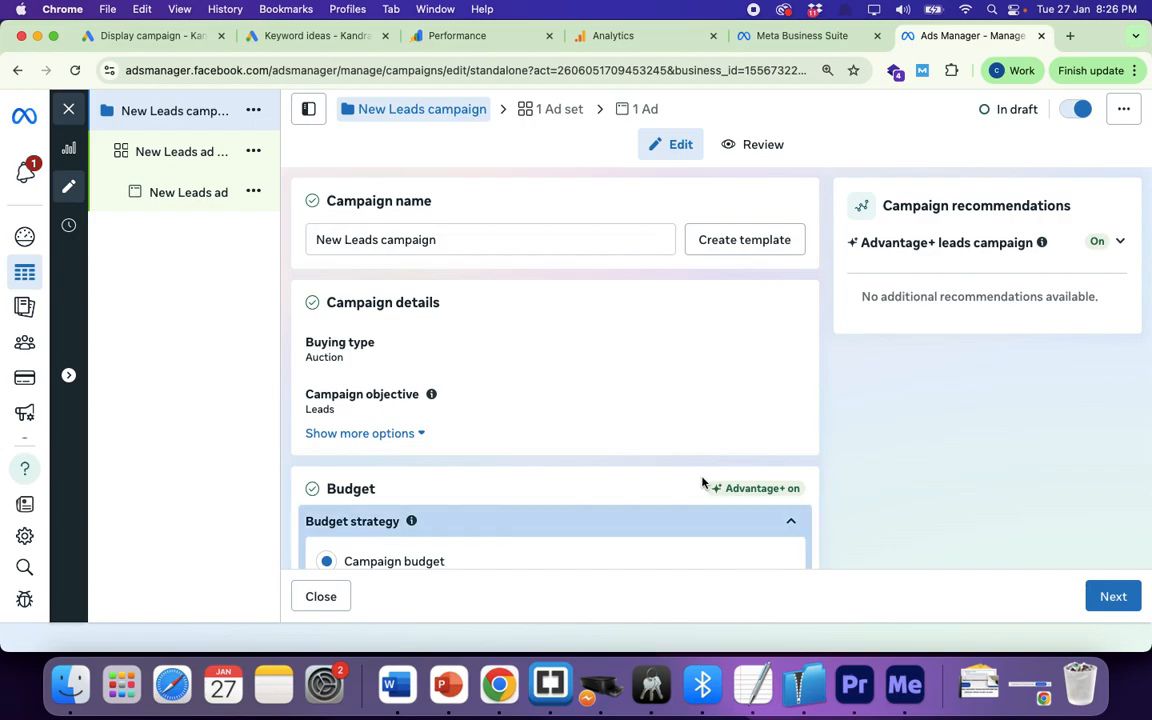
Step: Append '- Jan26' to the campaign name
scroll(689, 432, down, 2)
scroll(600, 390, up, 2)
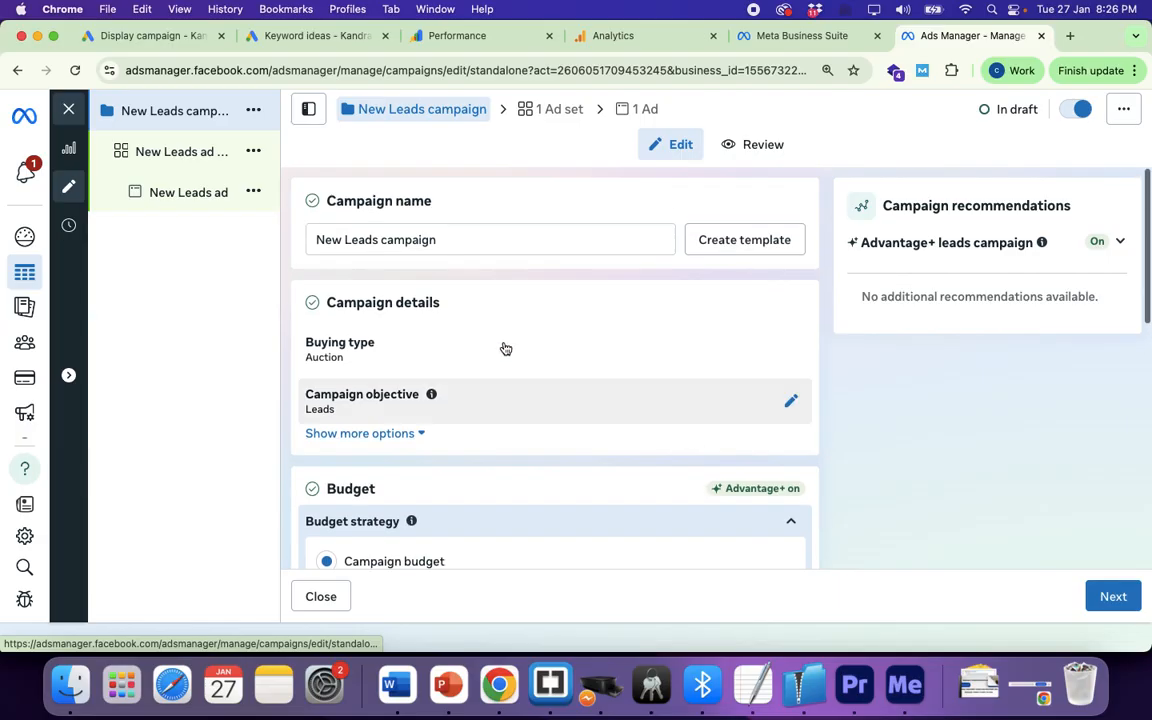
click(458, 241)
text(- Jan)
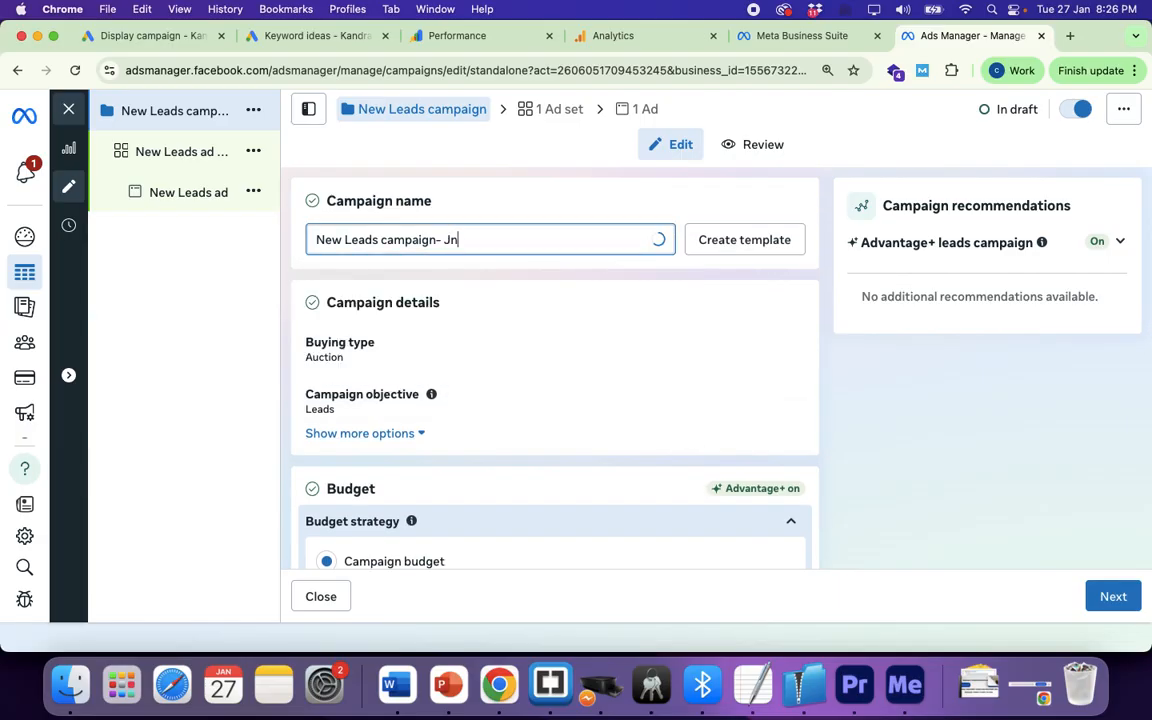
text(26)
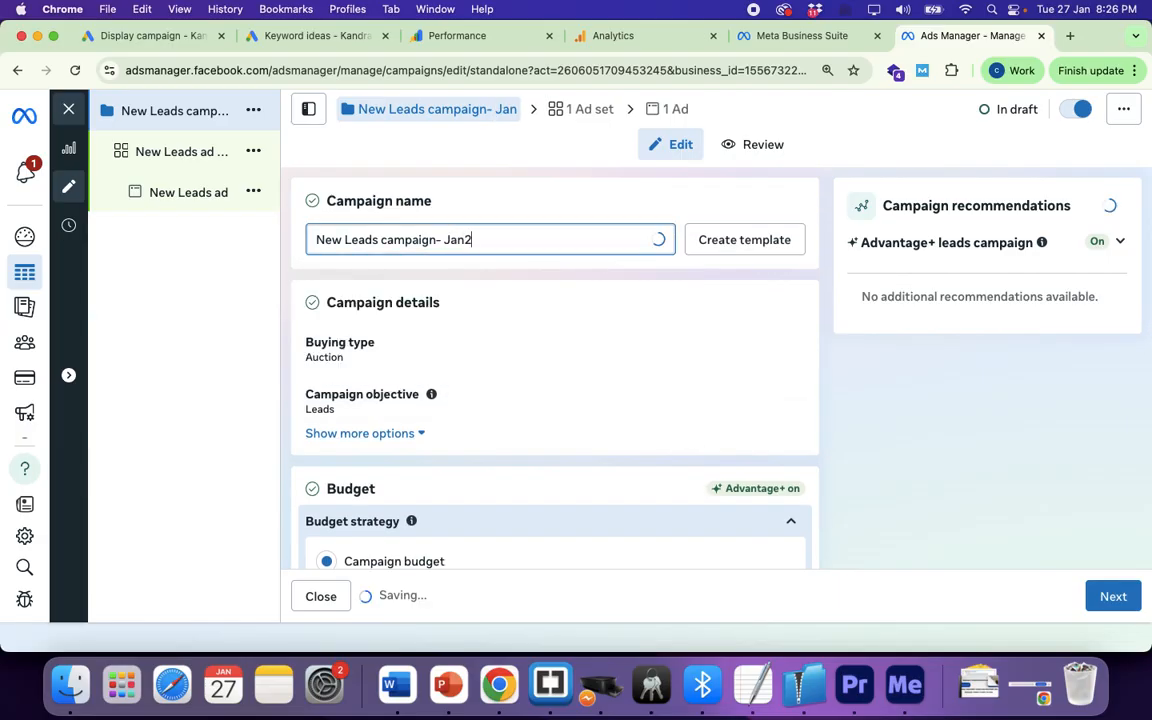
triple_click(369, 233)
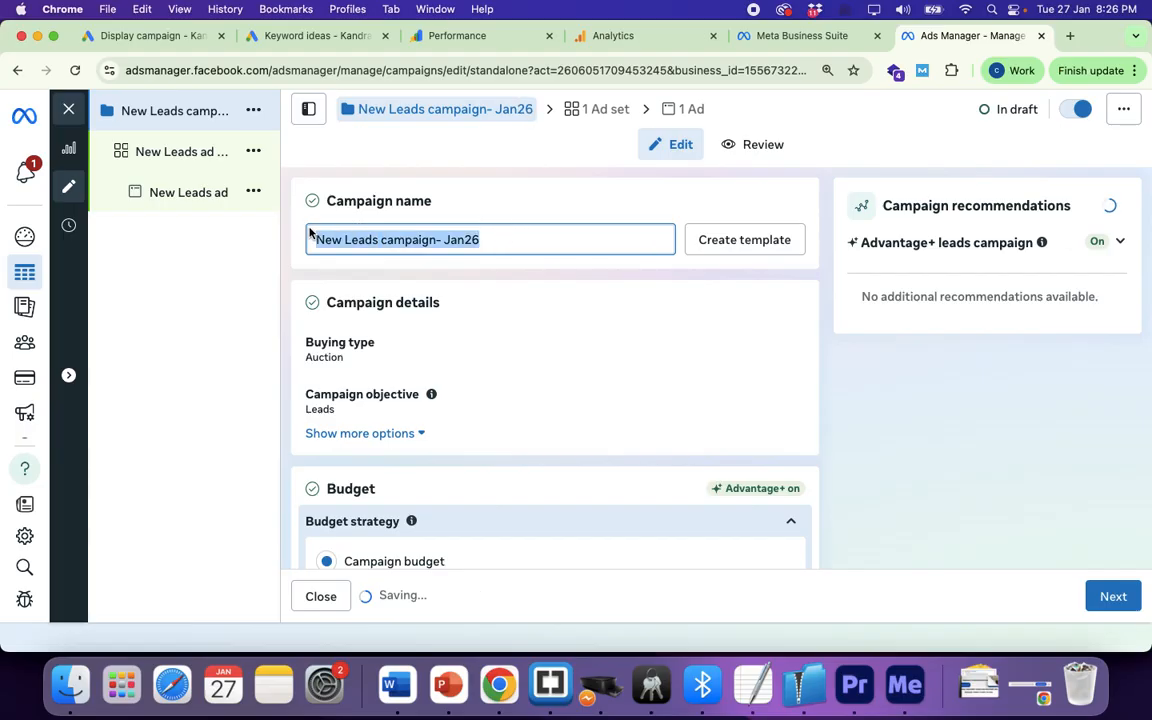
Step: Confirm the ₹1,000 daily budget and proceed to the ad set level
scroll(501, 362, down, 3)
scroll(503, 363, down, 1)
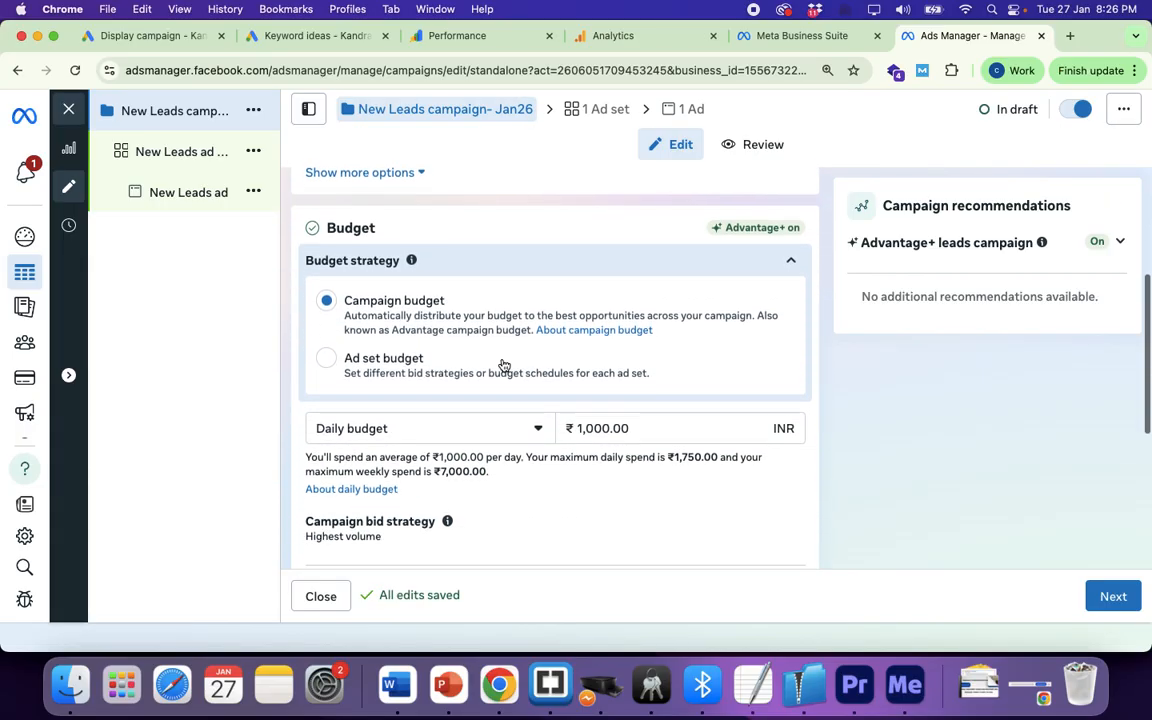
scroll(504, 365, down, 5)
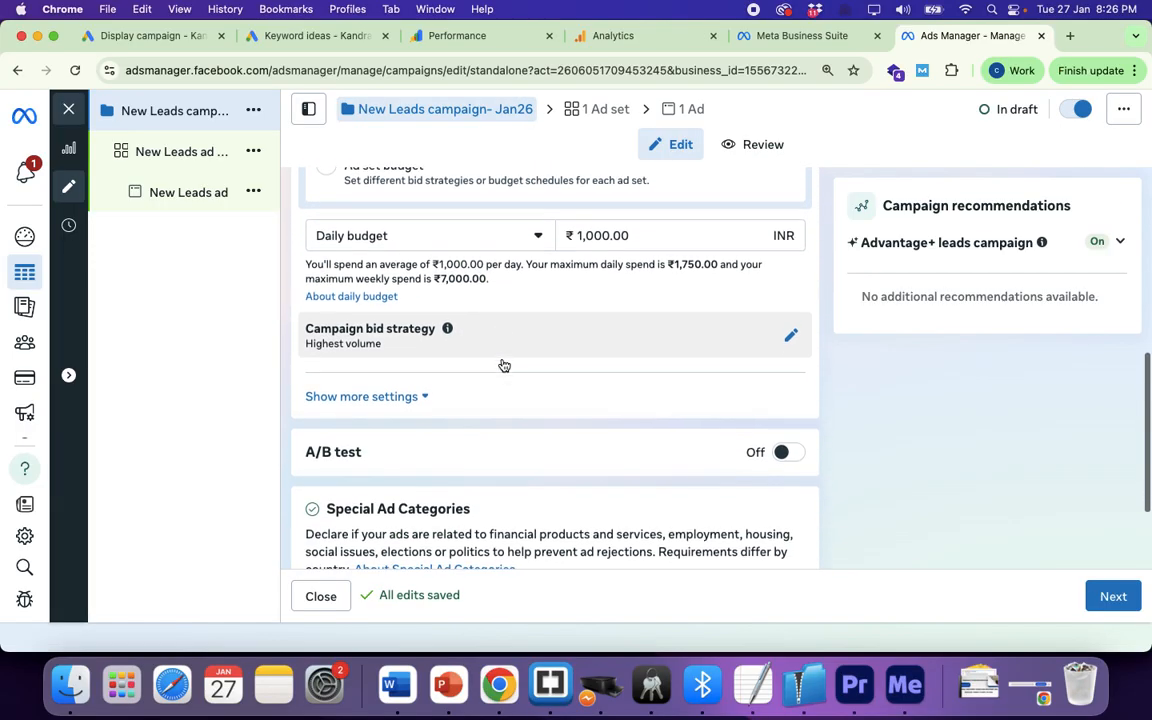
scroll(501, 365, up, 3)
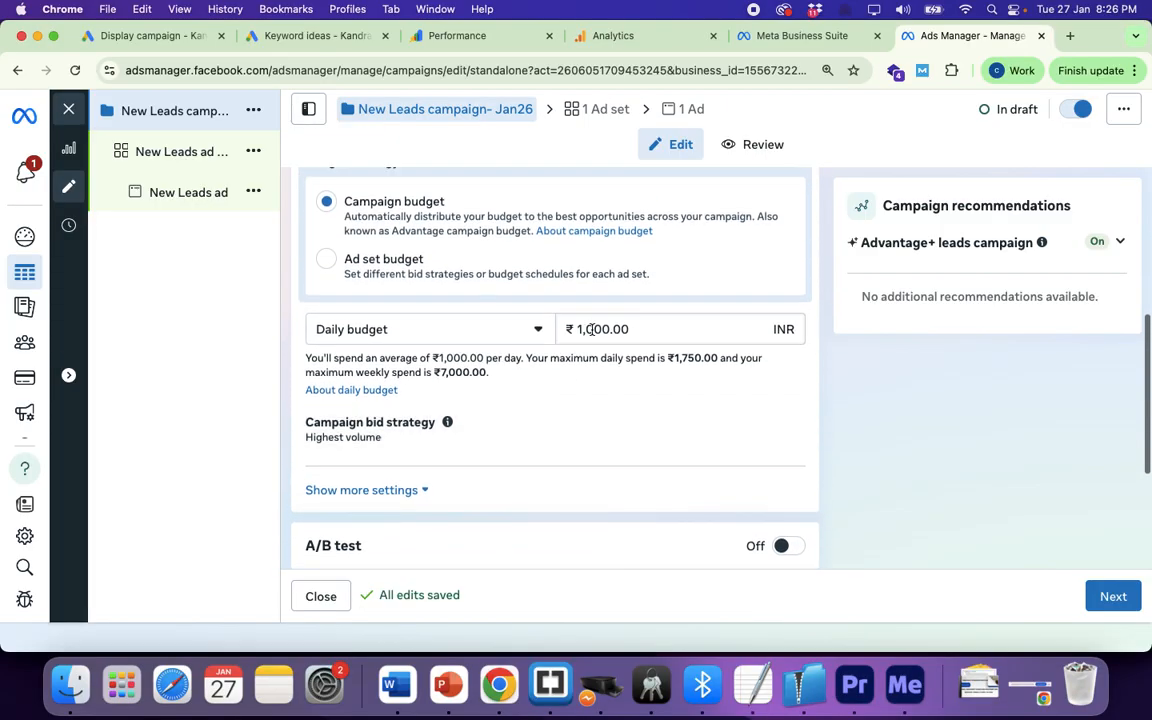
click(597, 330)
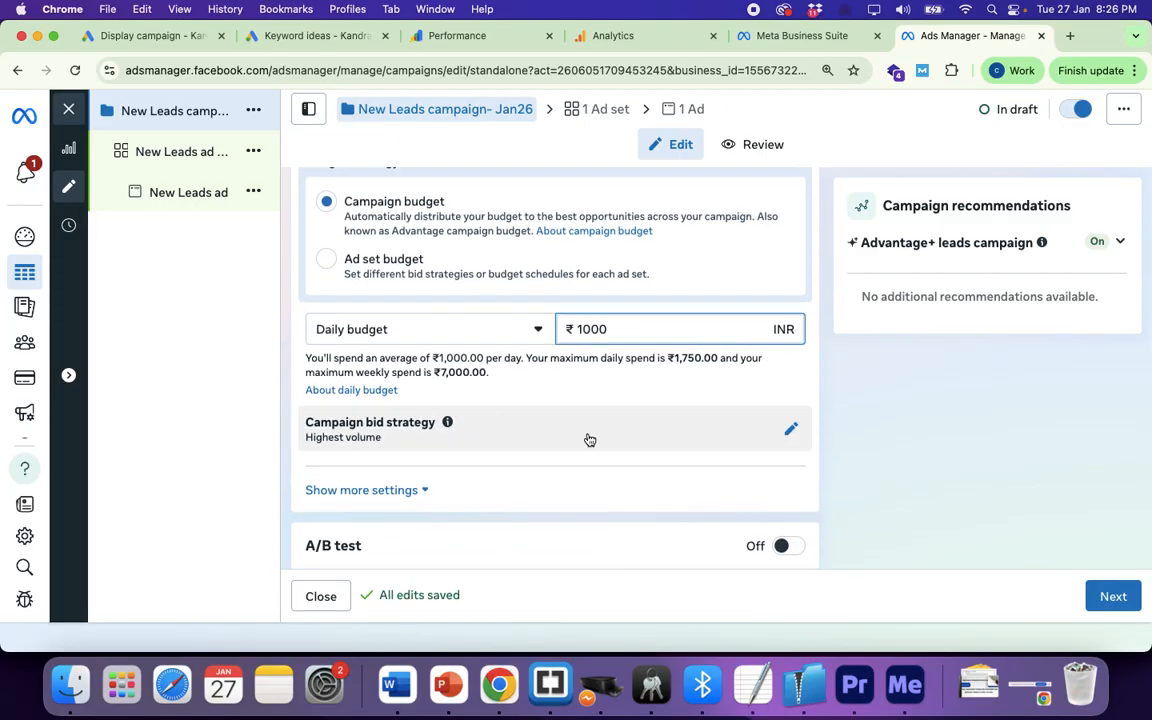
click(391, 463)
scroll(394, 462, down, 5)
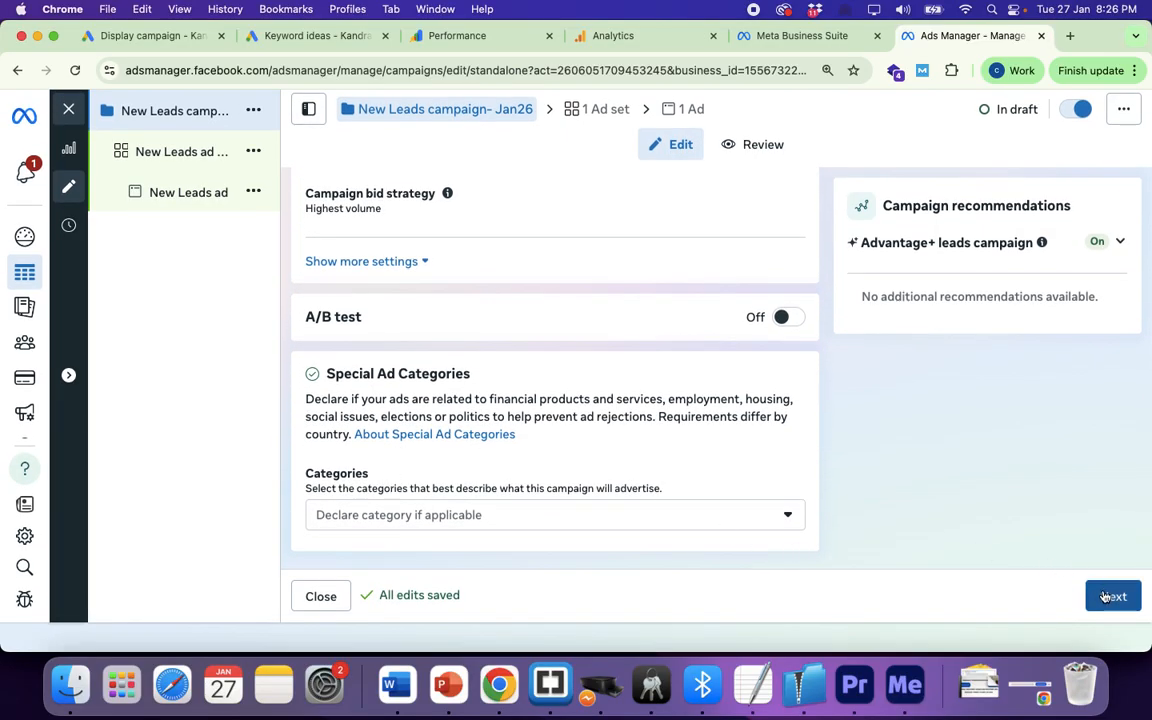
scroll(710, 415, up, 4)
scroll(714, 427, up, 2)
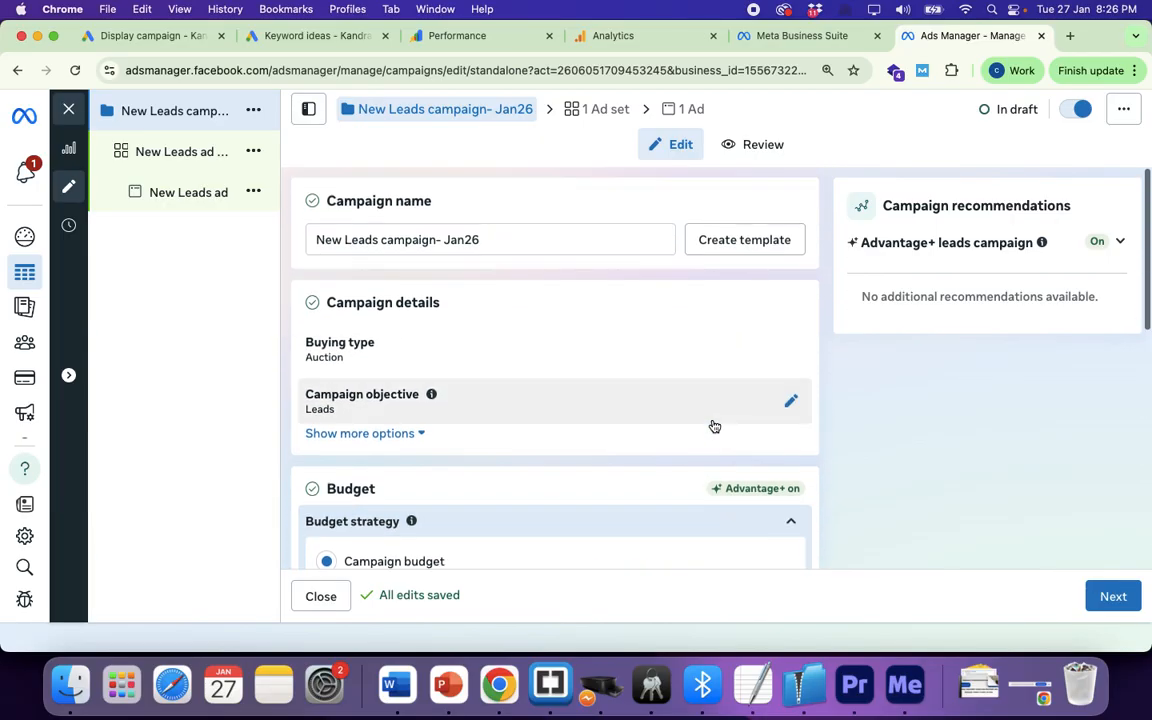
scroll(714, 427, down, 2)
scroll(714, 427, down, 3)
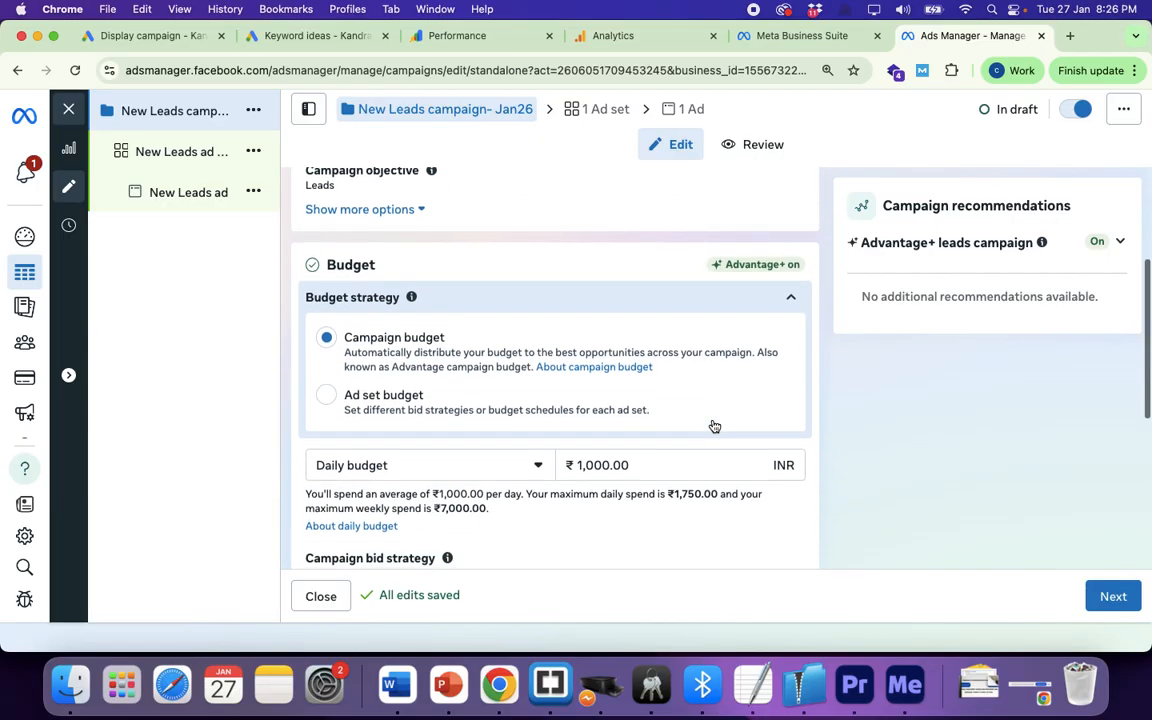
click(620, 461)
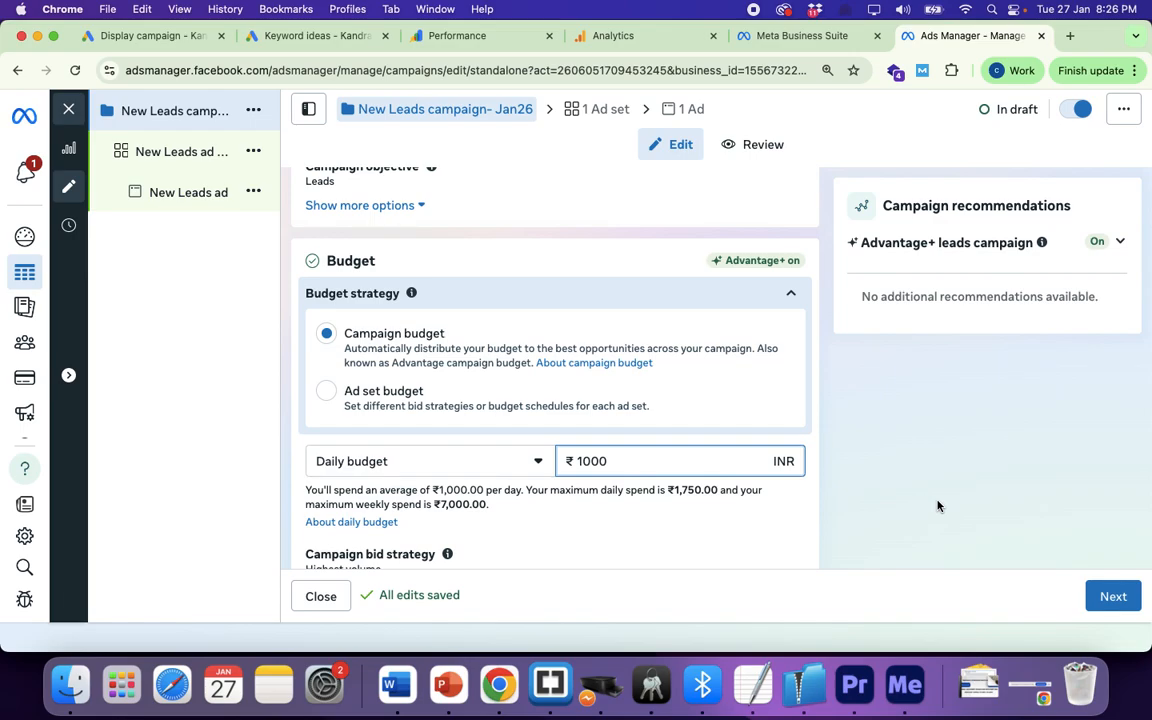
click(1113, 596)
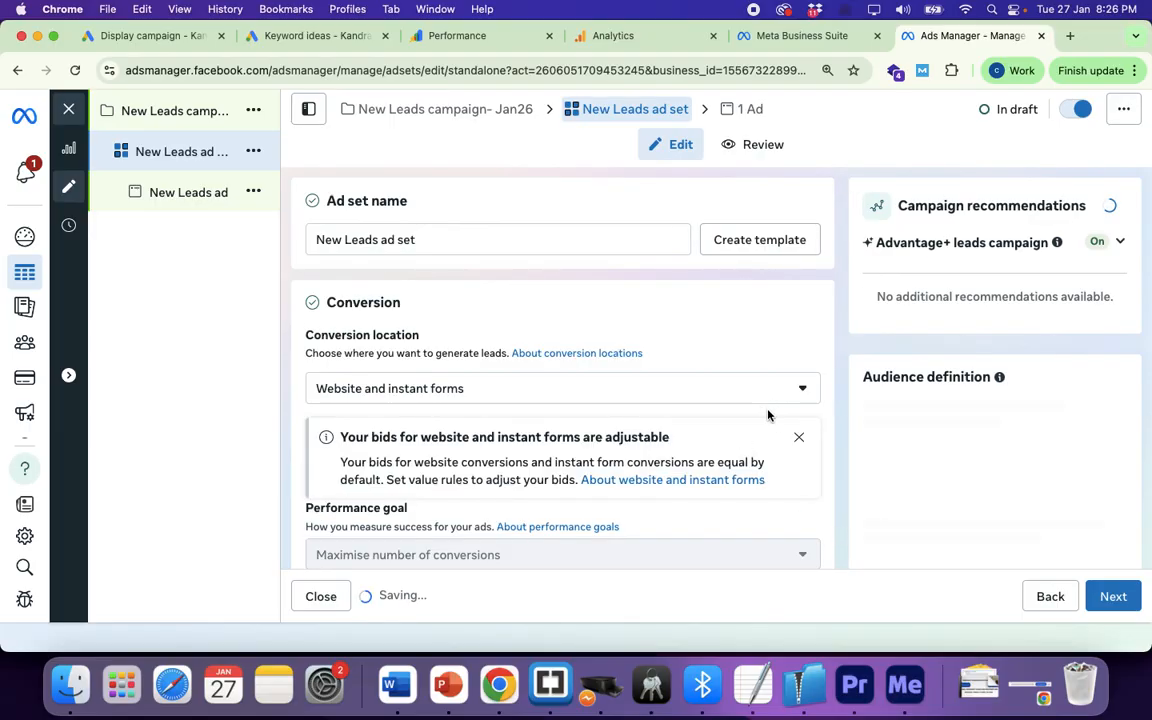
Step: Review the Conversion section and expand the Conversion location options
scroll(509, 262, down, 2)
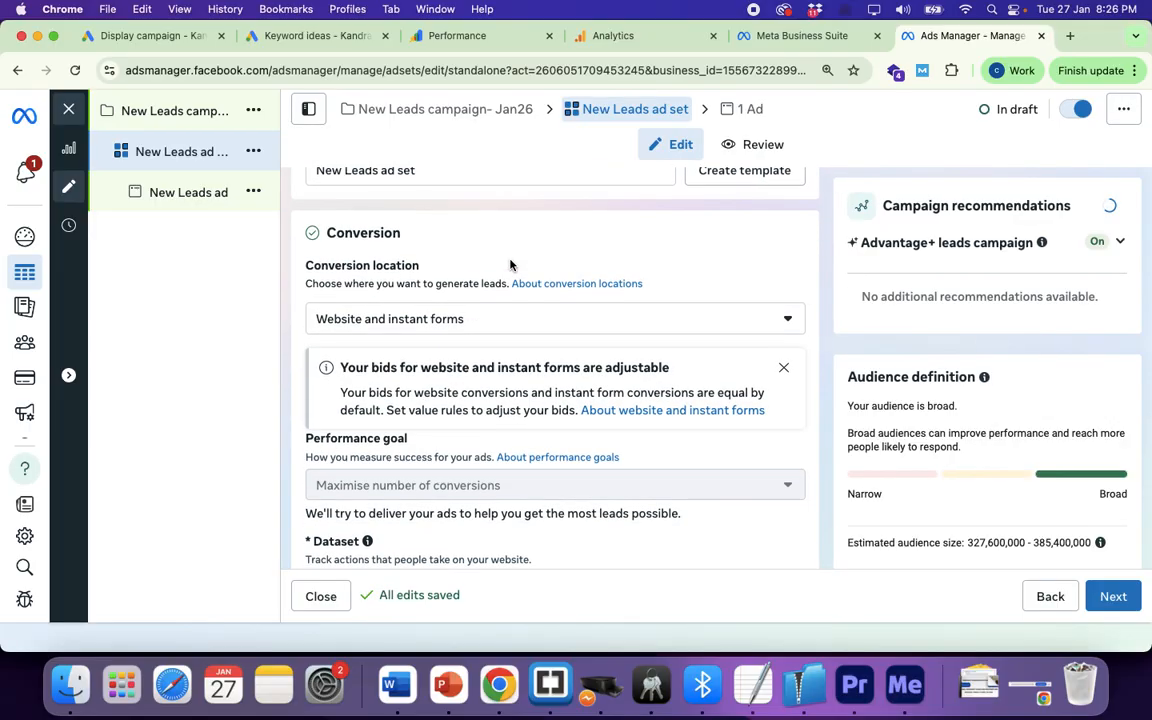
scroll(510, 264, down, 4)
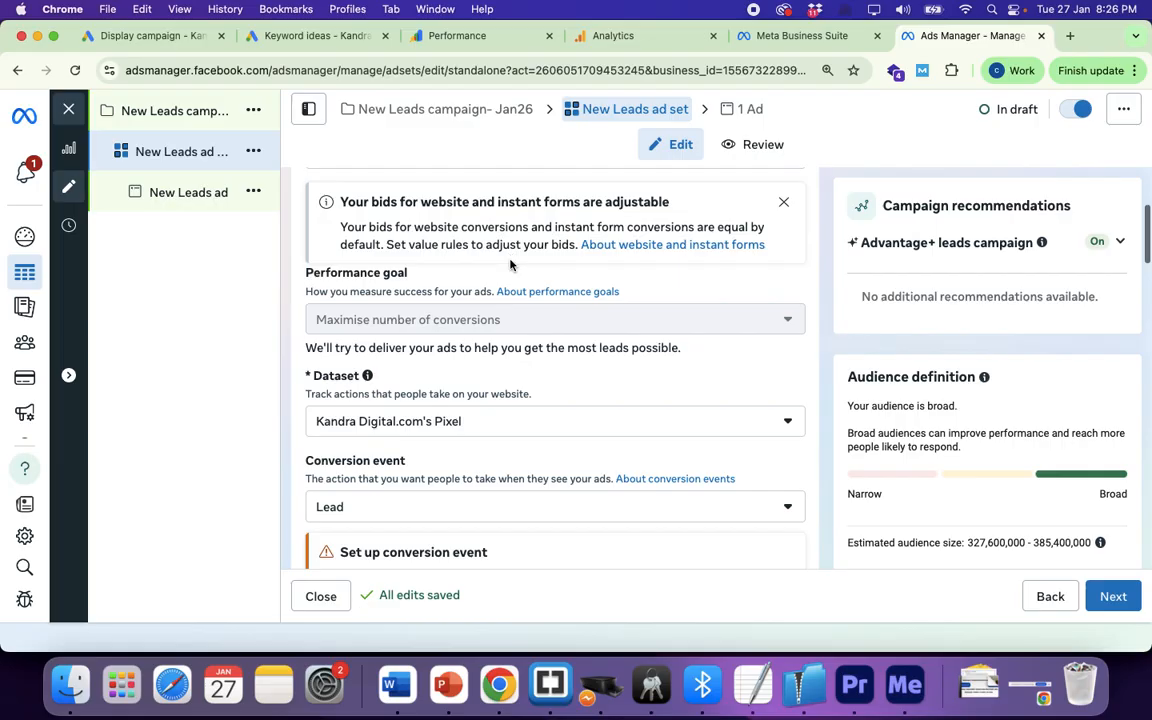
scroll(510, 264, up, 6)
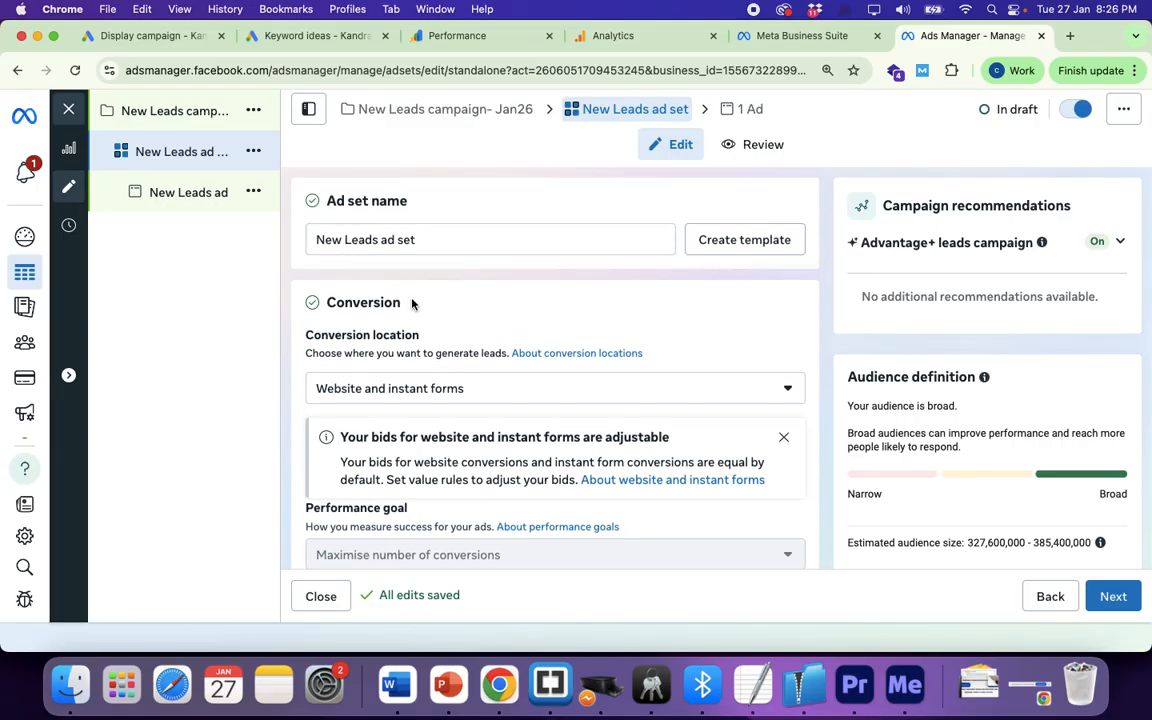
scroll(375, 400, down, 3)
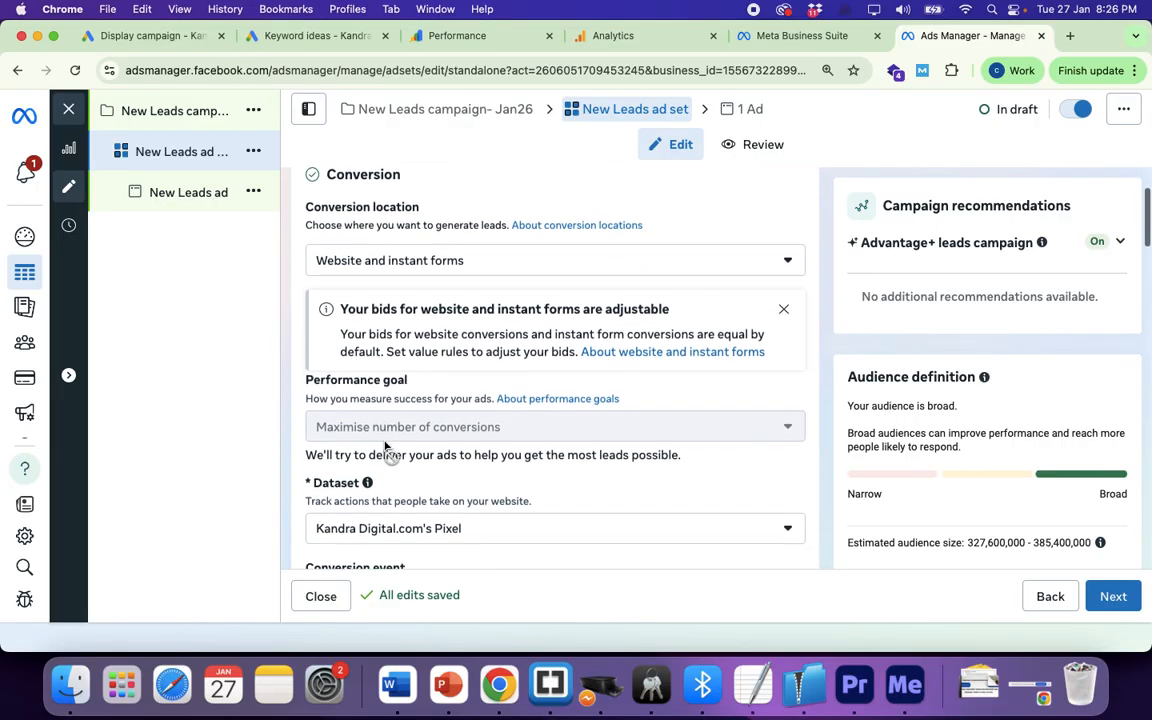
scroll(385, 447, down, 2)
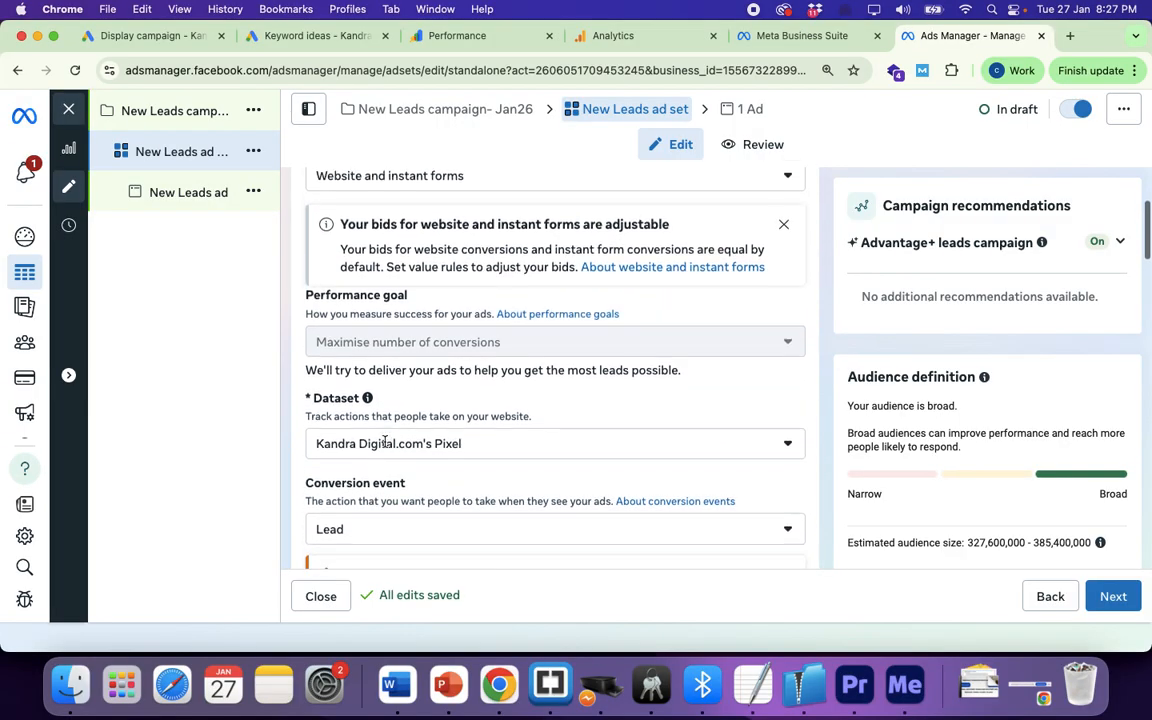
scroll(385, 441, up, 1)
scroll(385, 441, up, 1)
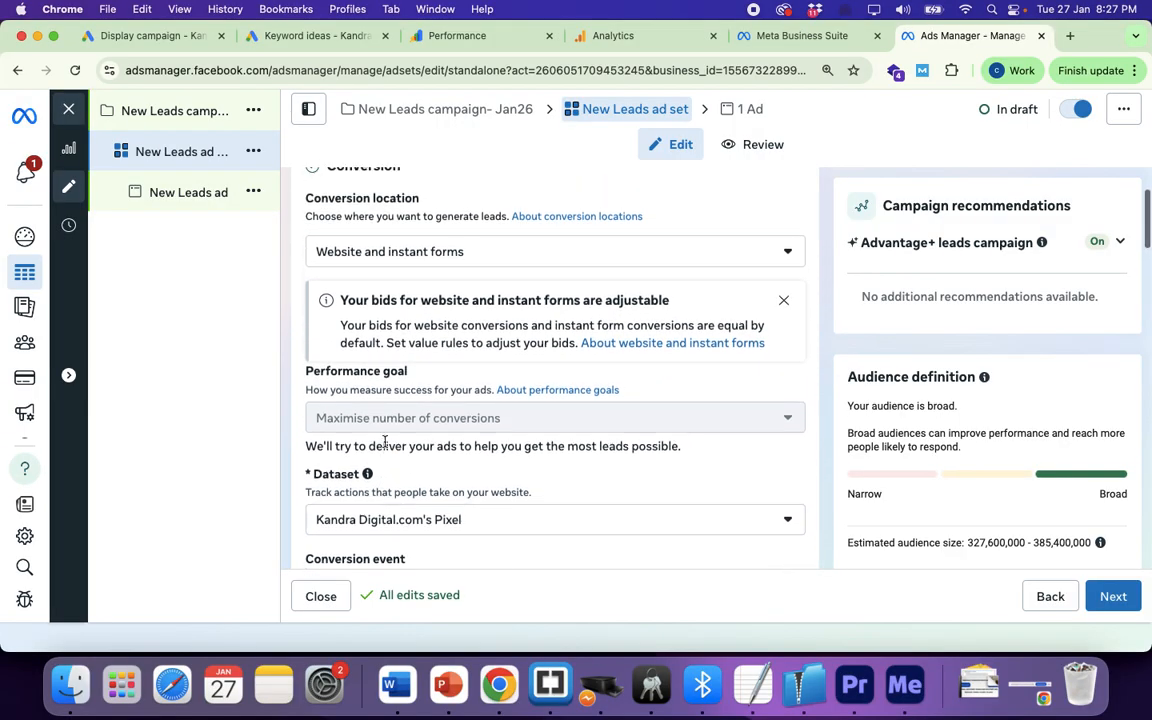
scroll(385, 441, up, 1)
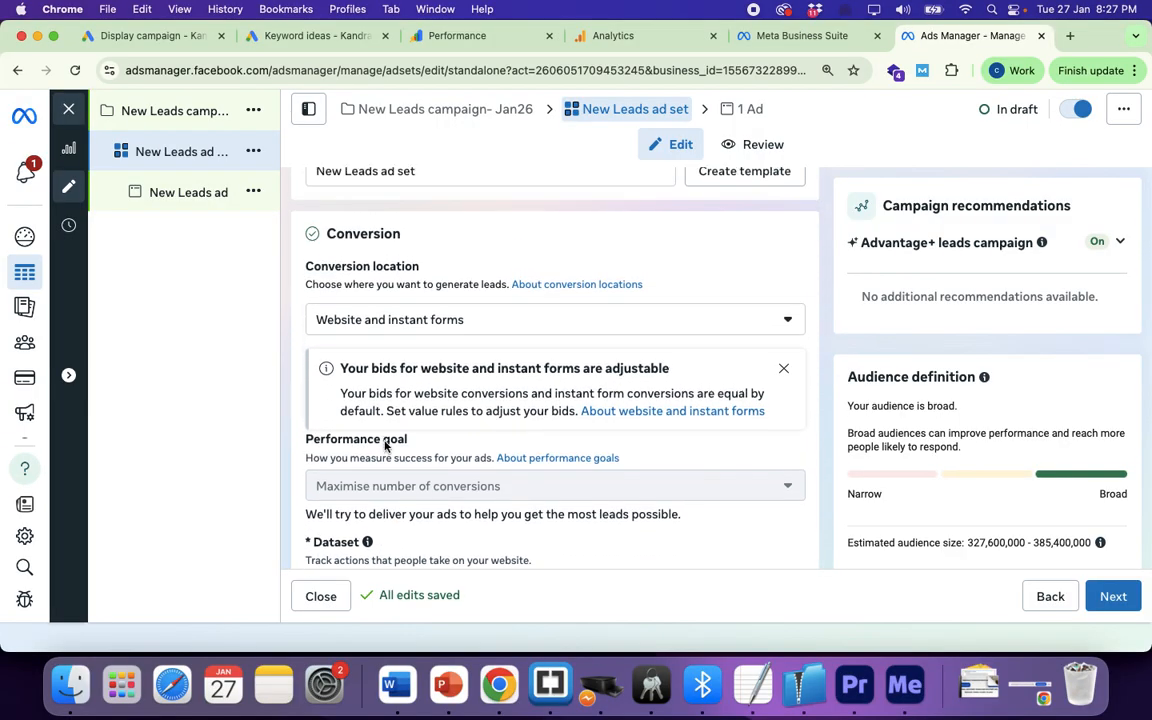
click(460, 322)
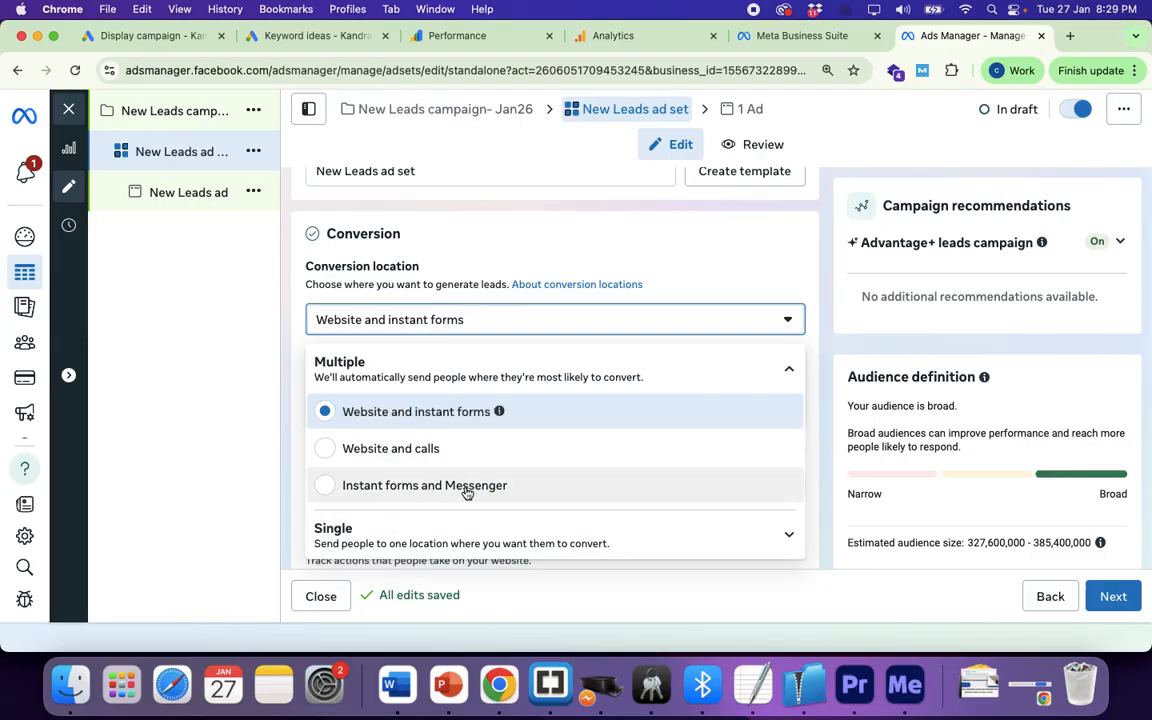
Step: Keep Website and instant forms as conversion location and dismiss the adjustable-bids notice
scroll(467, 494, down, 1)
scroll(467, 494, up, 1)
click(297, 413)
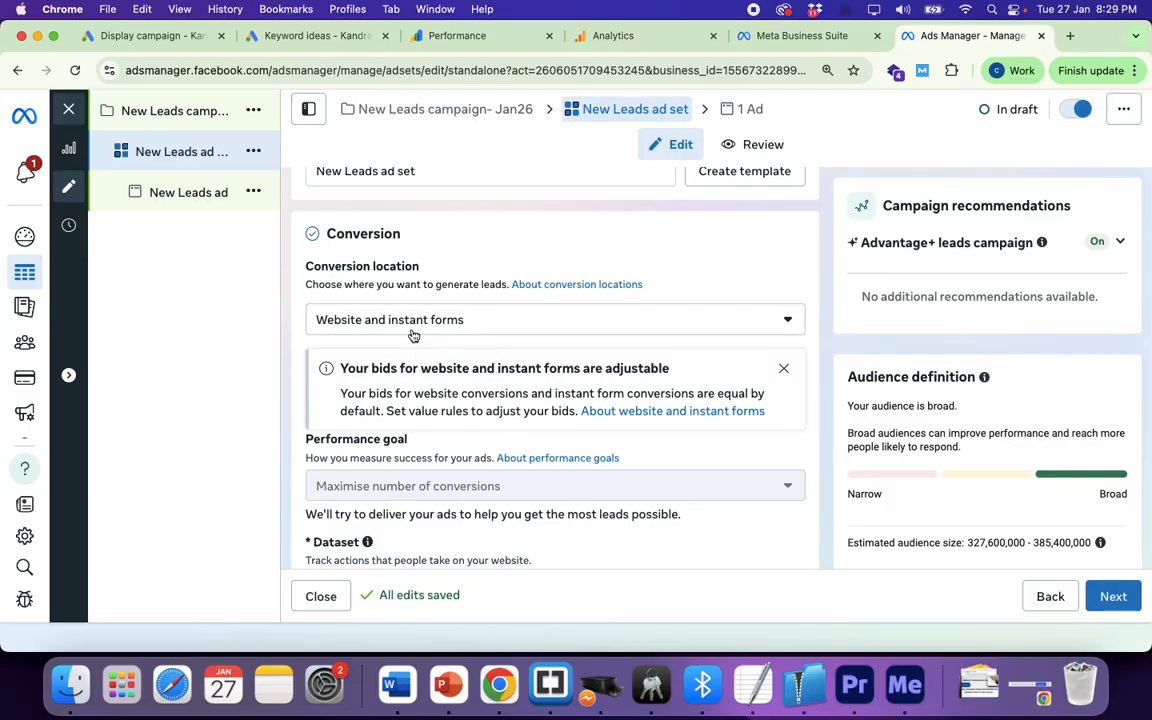
click(785, 370)
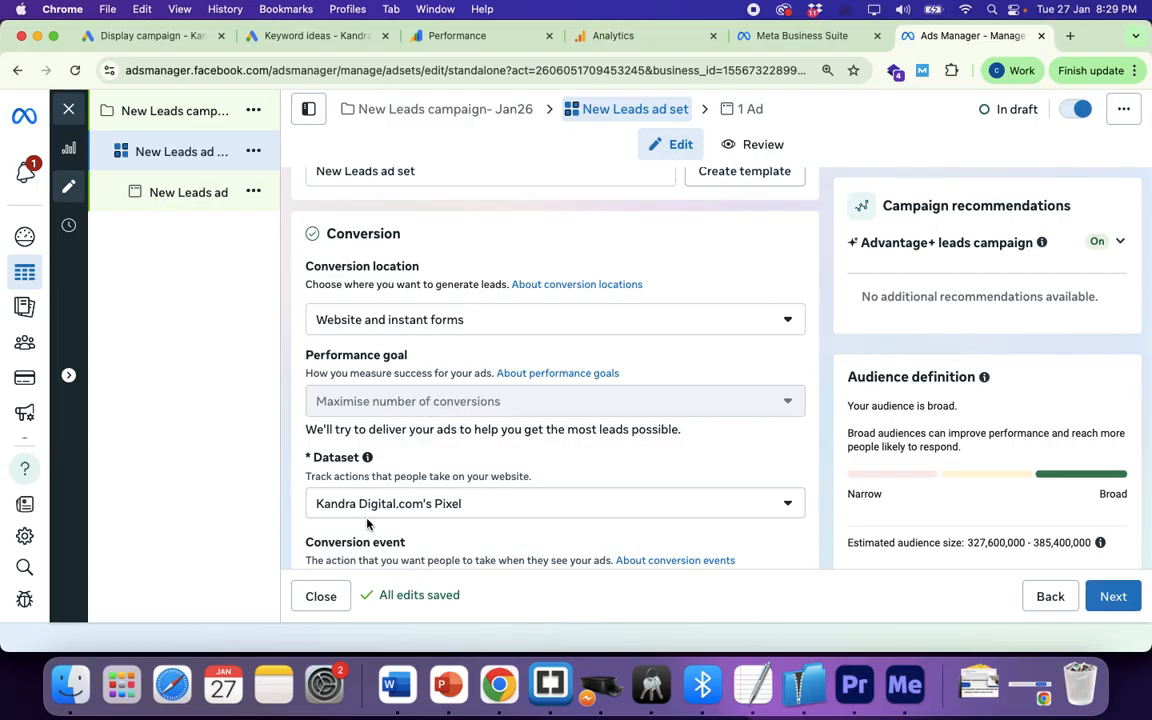
Step: Select Kandra Digital.com's Pixel as the ad set's dataset and recheck the choice
scroll(367, 523, down, 2)
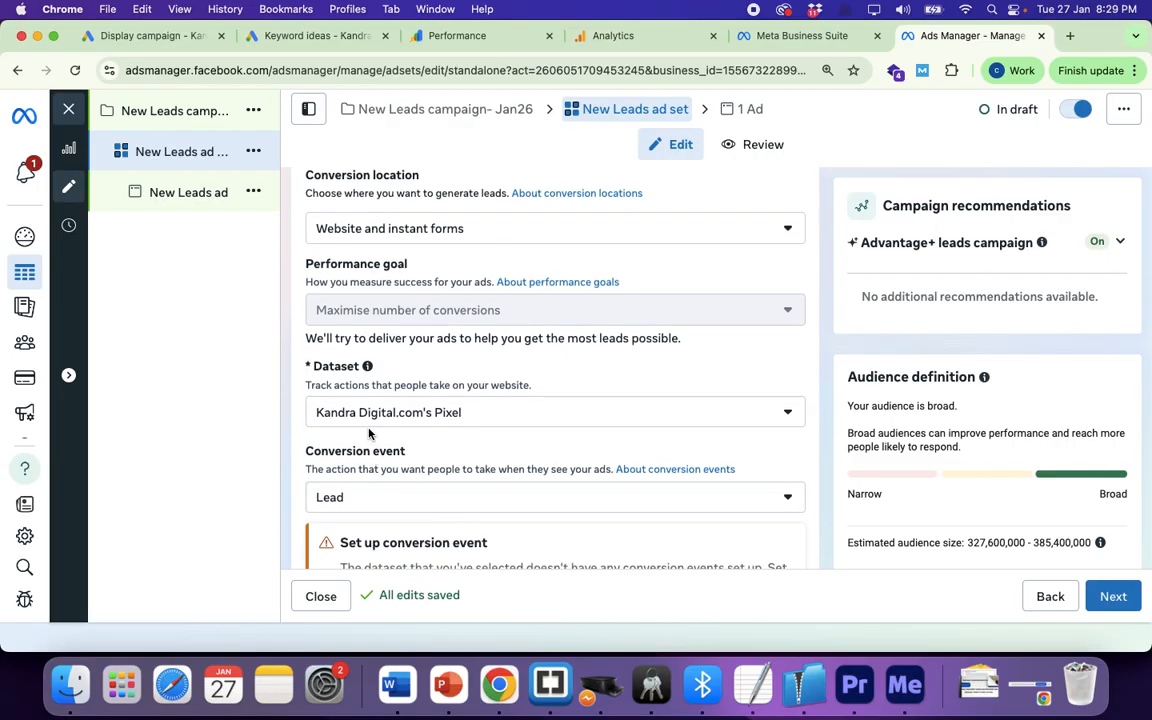
click(478, 418)
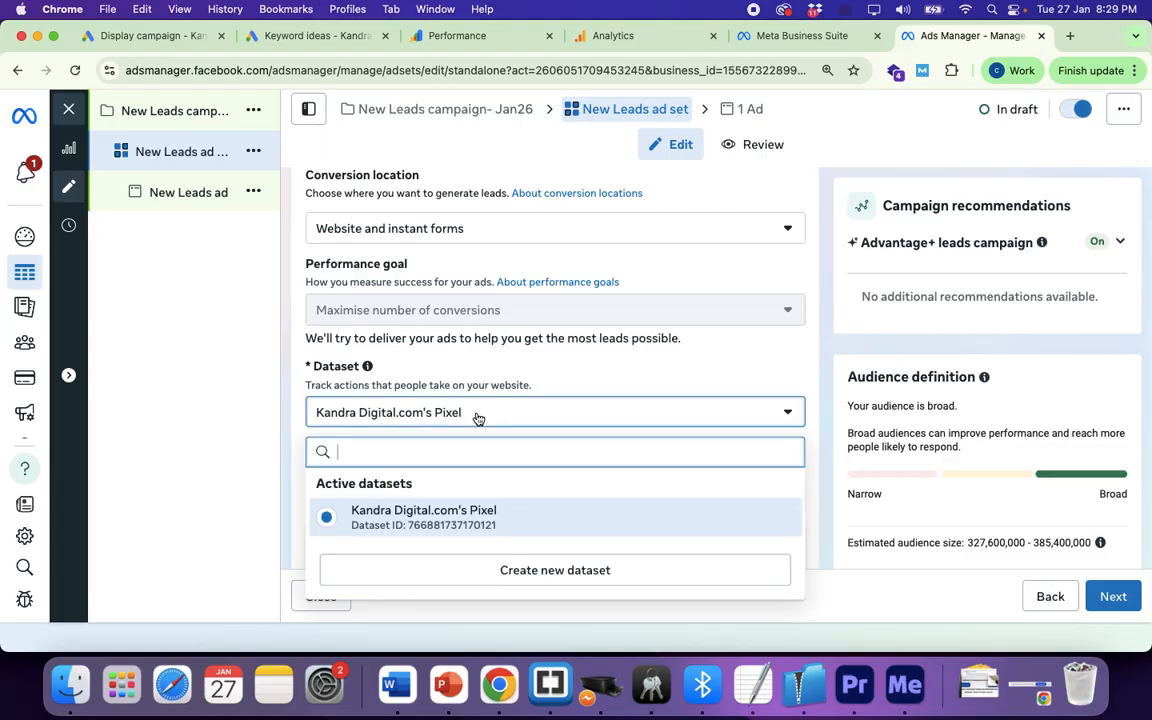
click(437, 528)
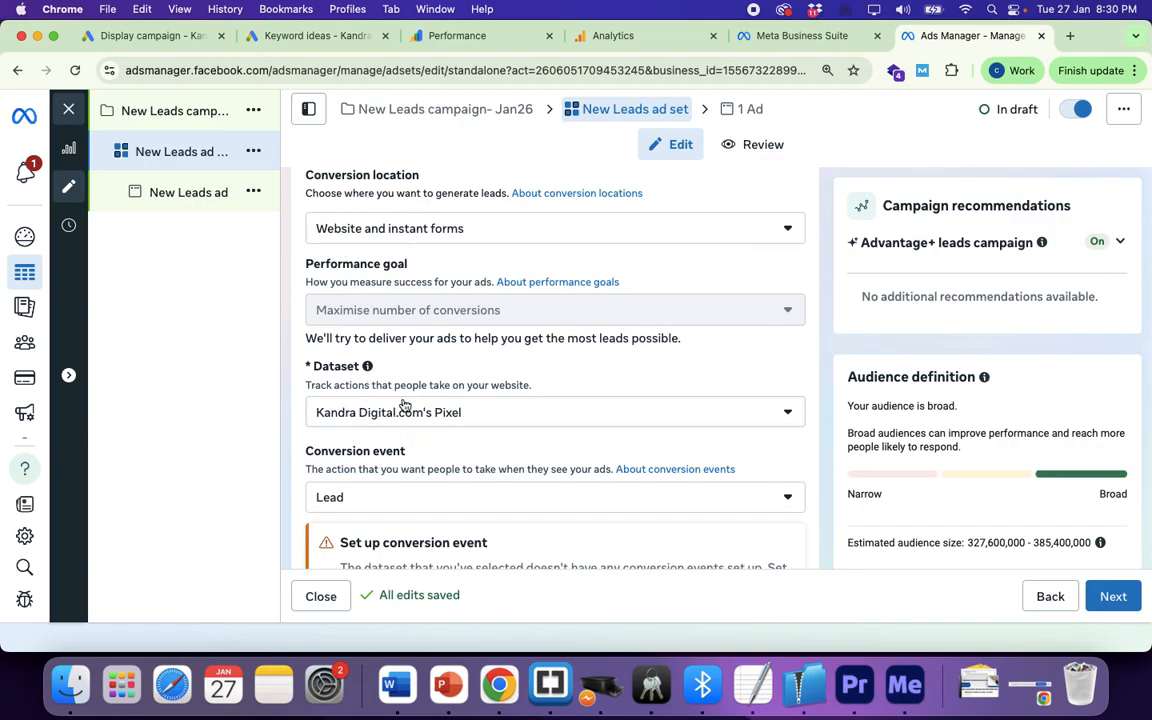
click(472, 420)
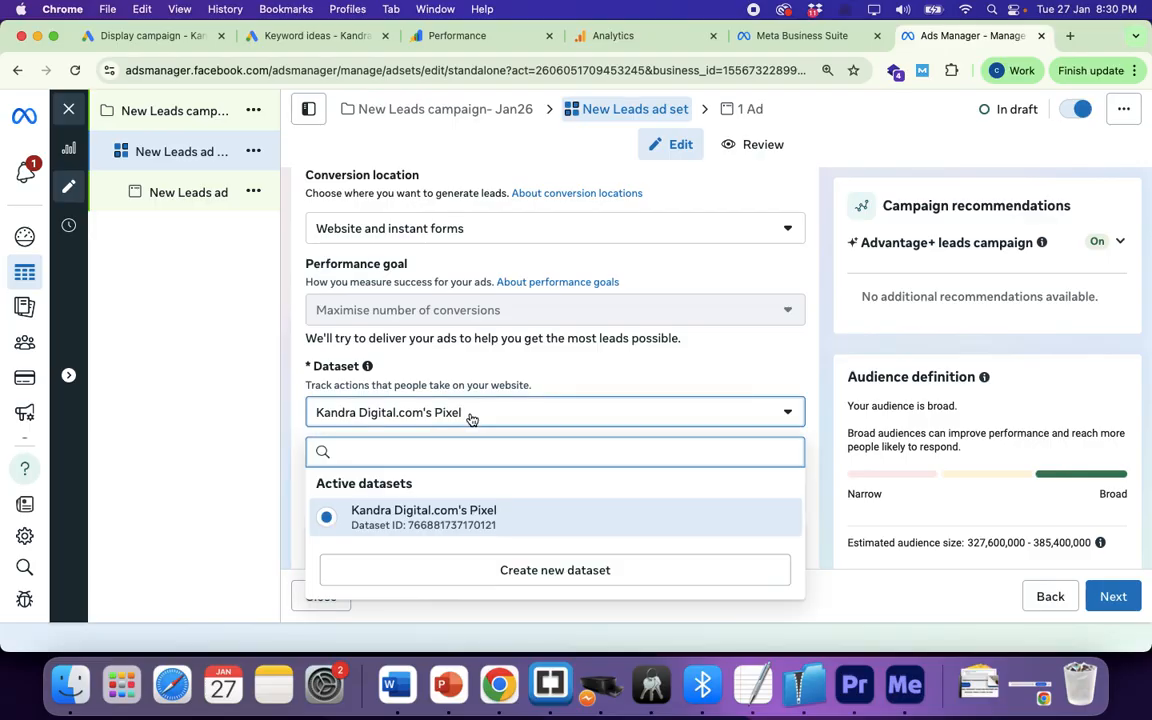
click(440, 512)
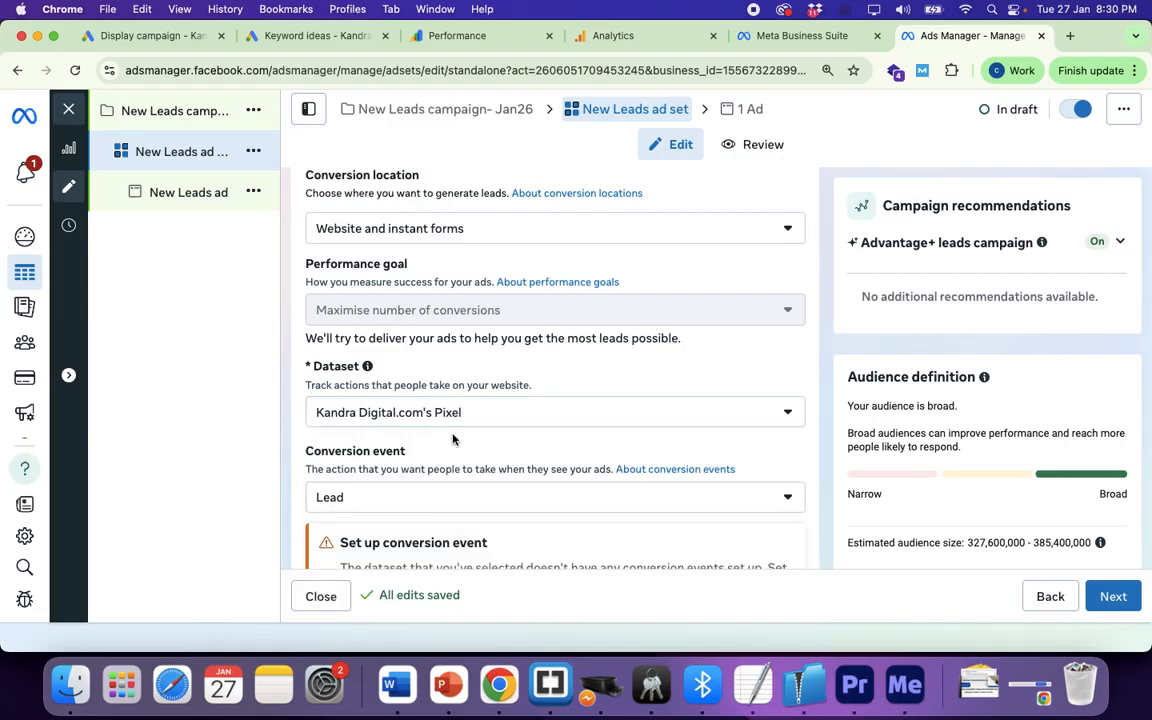
scroll(489, 467, down, 3)
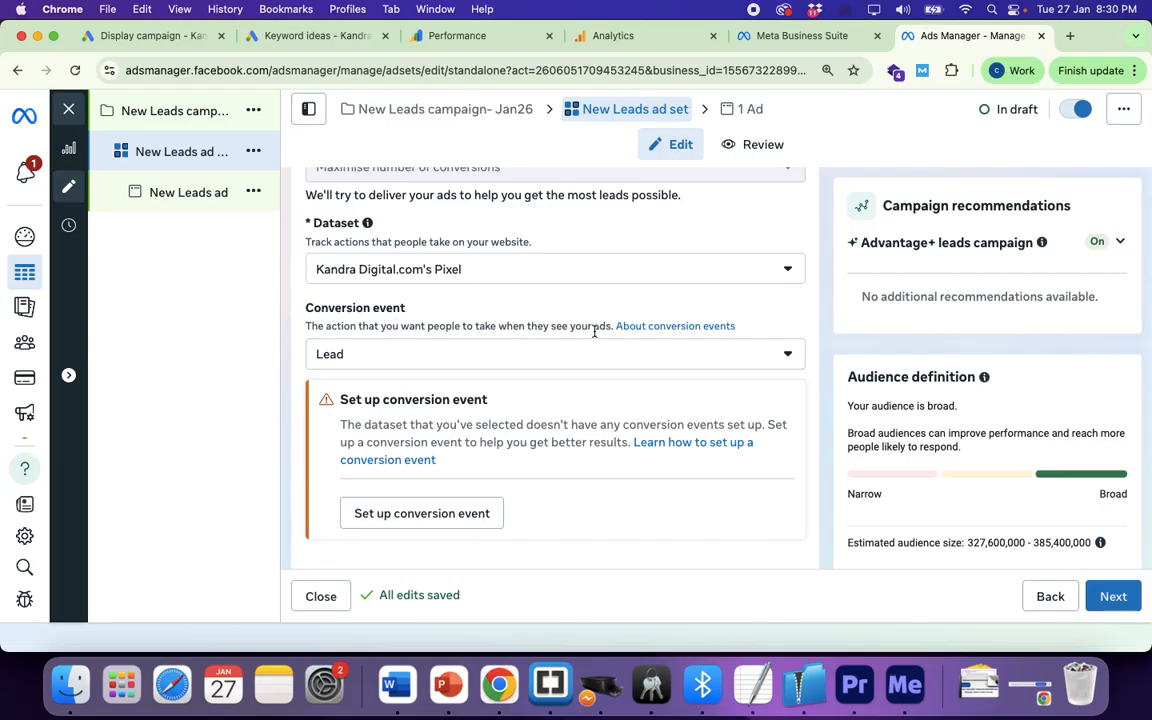
Step: Look through the conversion event options and leave Lead selected
click(373, 354)
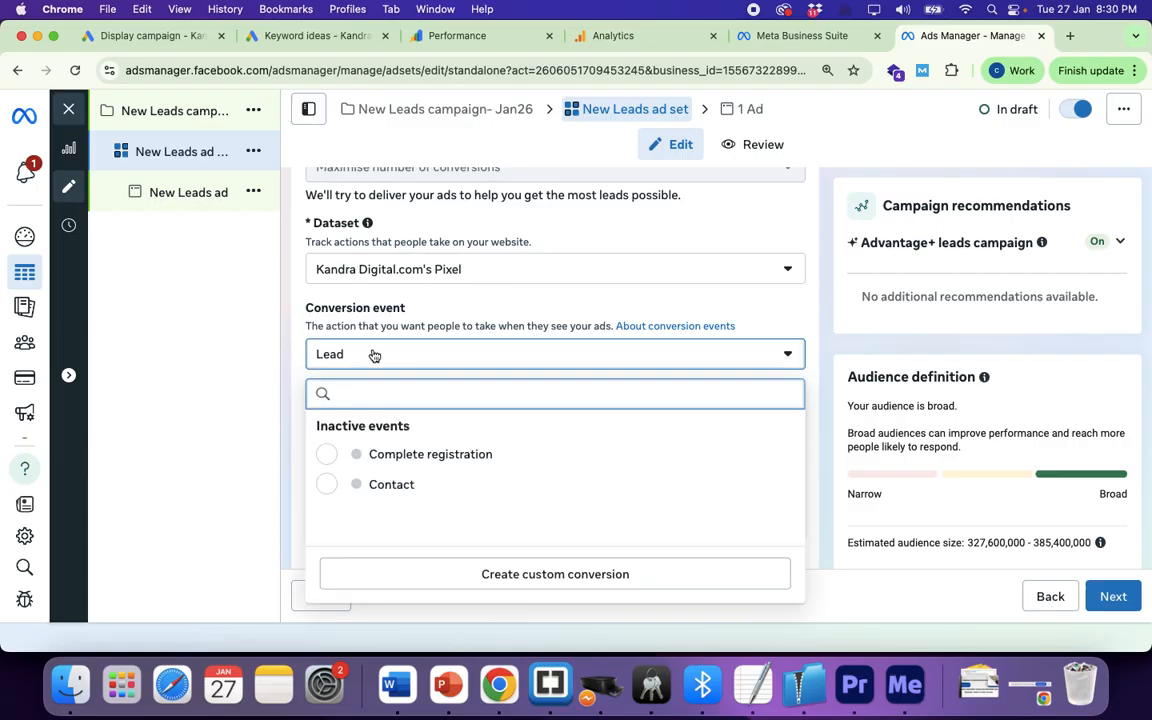
scroll(430, 508, down, 3)
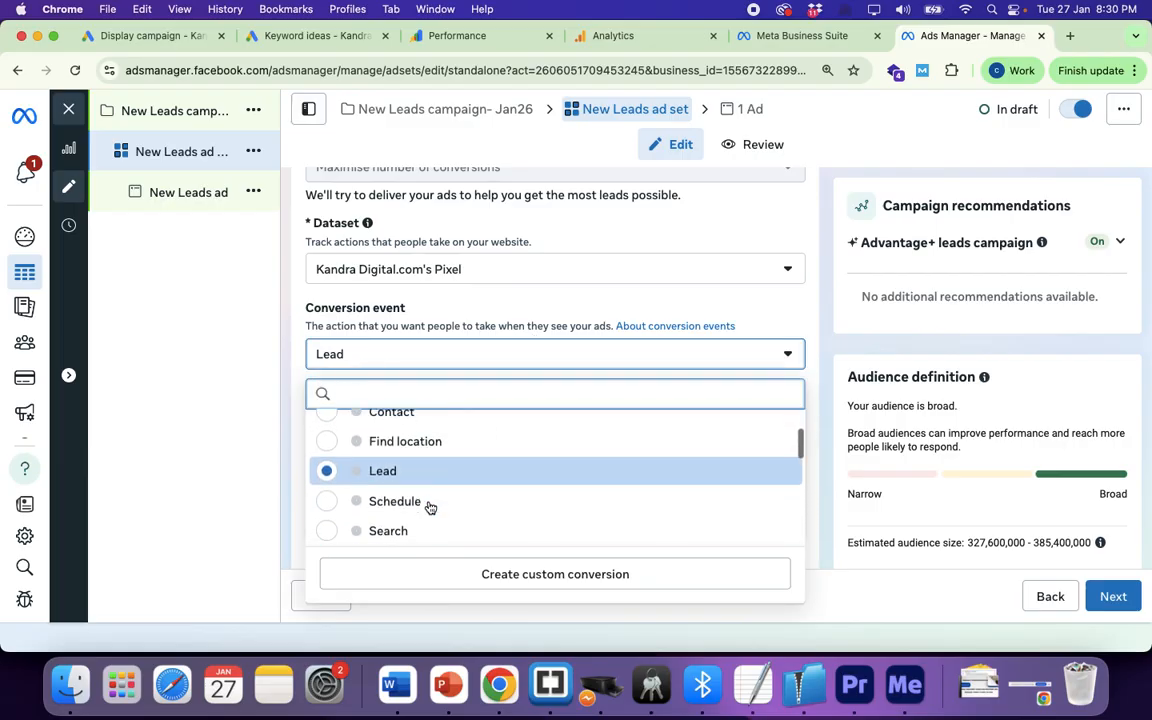
scroll(430, 508, down, 5)
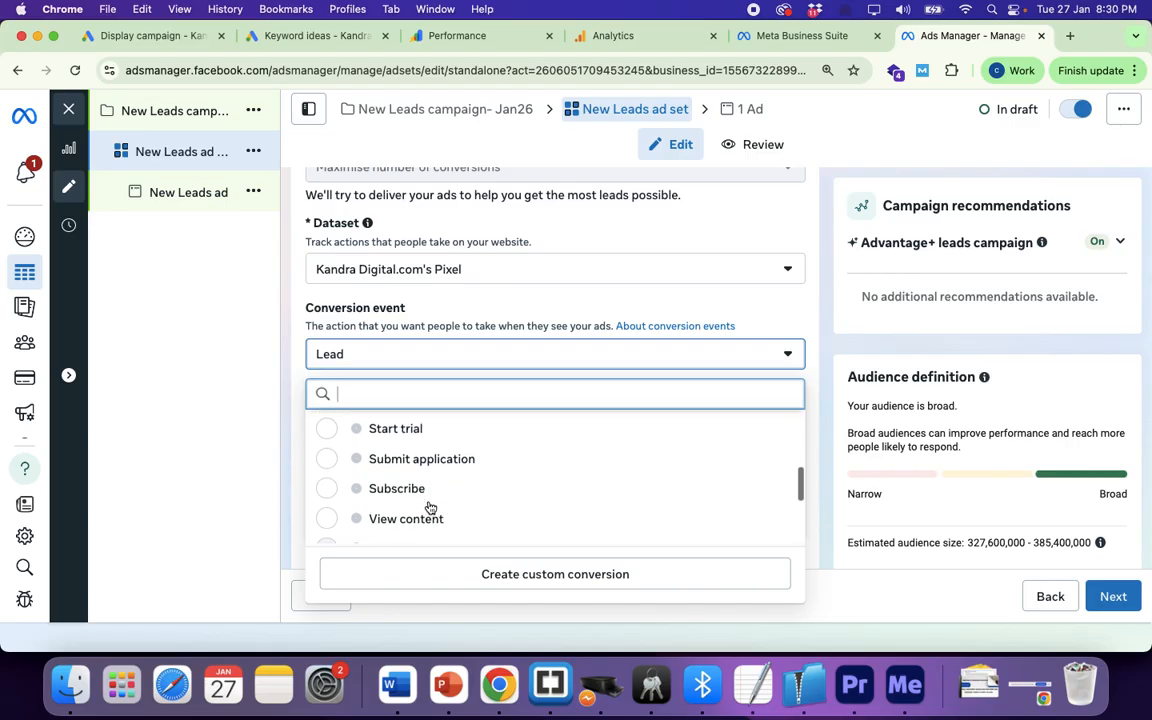
scroll(430, 508, down, 5)
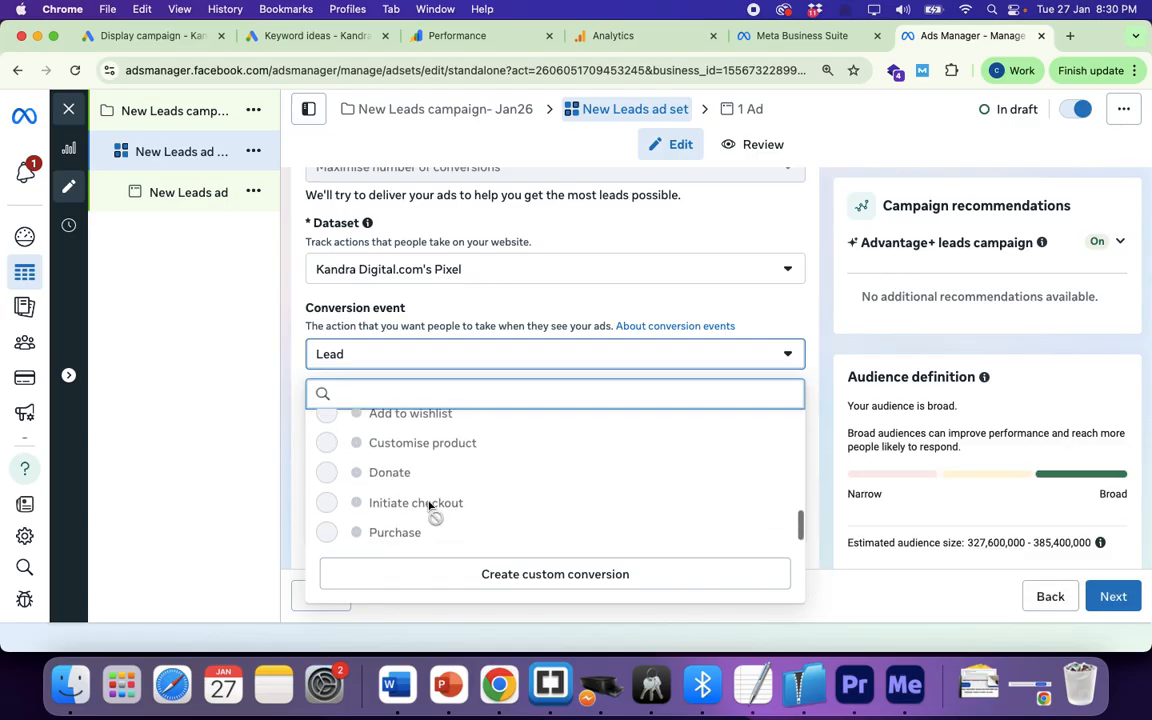
scroll(430, 508, up, 15)
scroll(430, 508, up, 2)
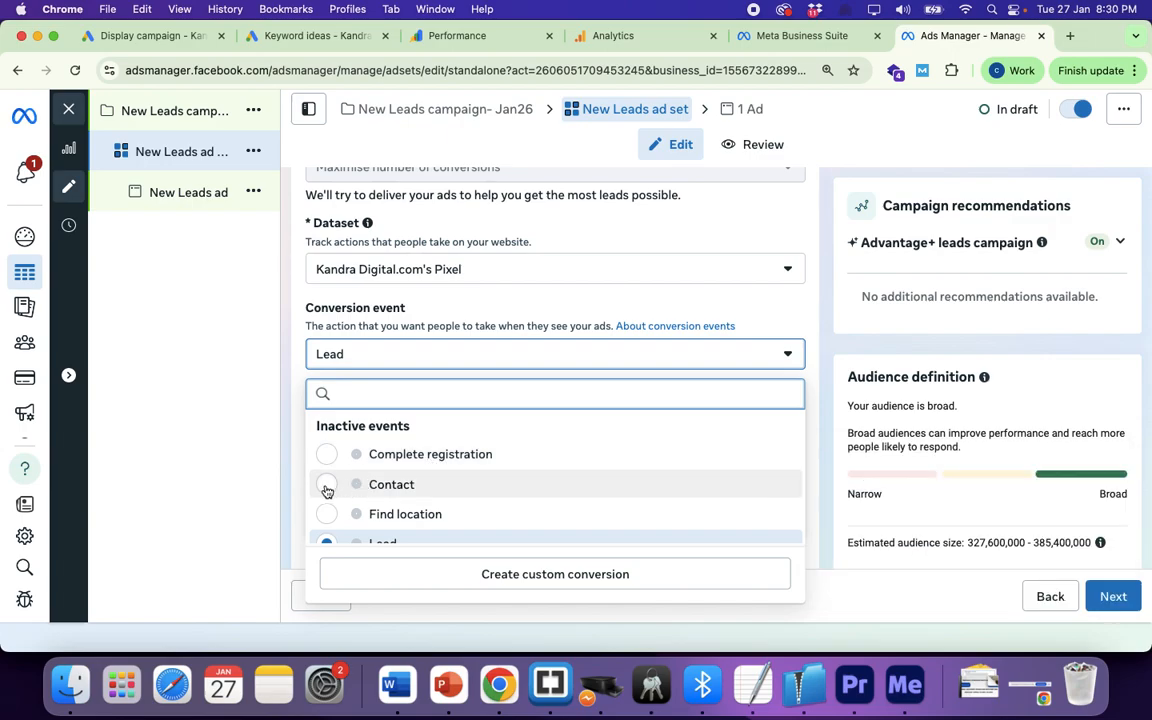
scroll(430, 489, down, 2)
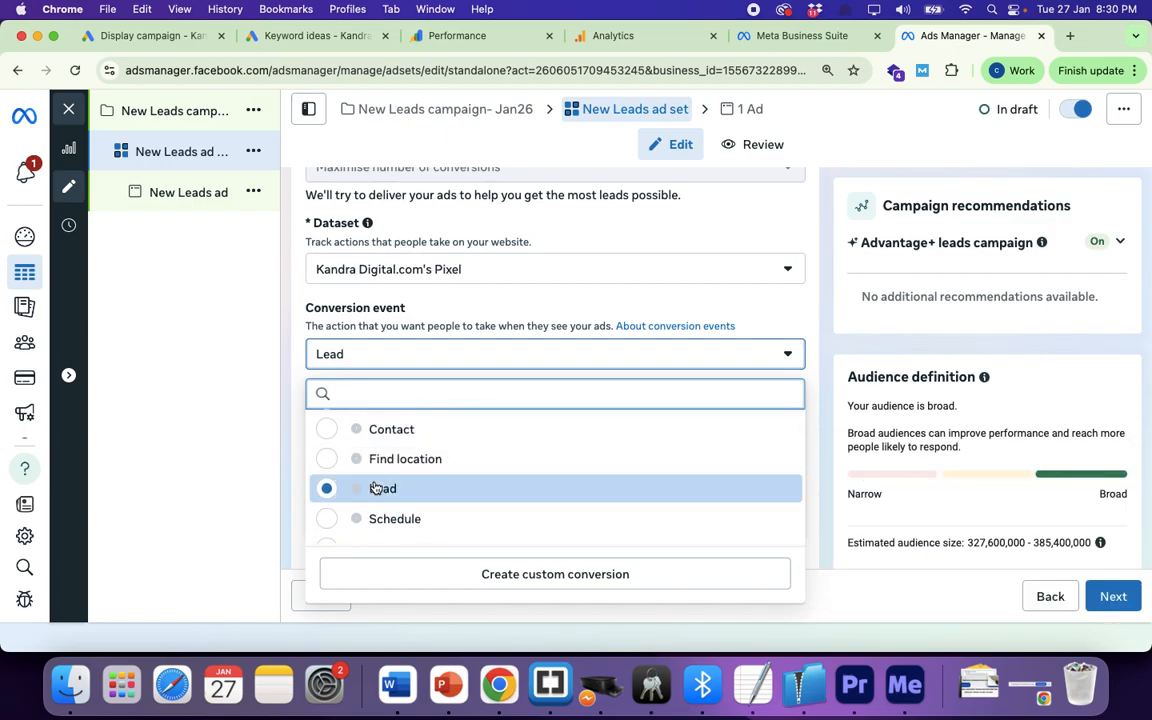
scroll(379, 487, down, 2)
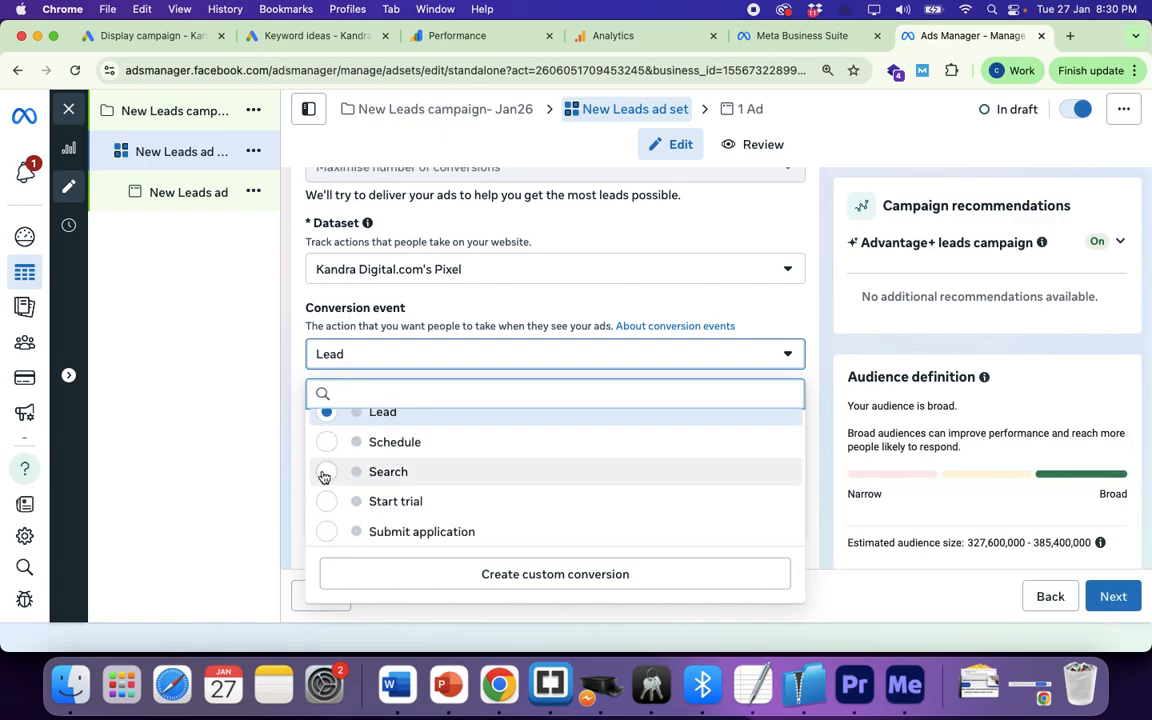
mouse_move(324, 479)
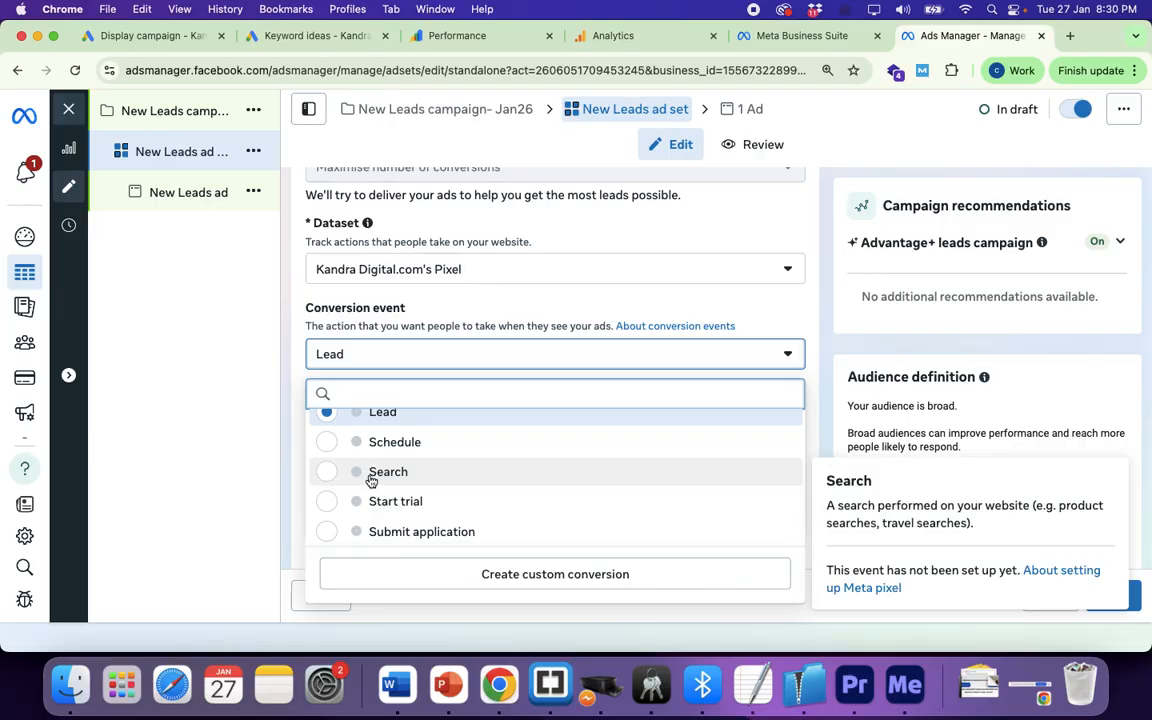
scroll(390, 485, down, 2)
scroll(390, 485, down, 2)
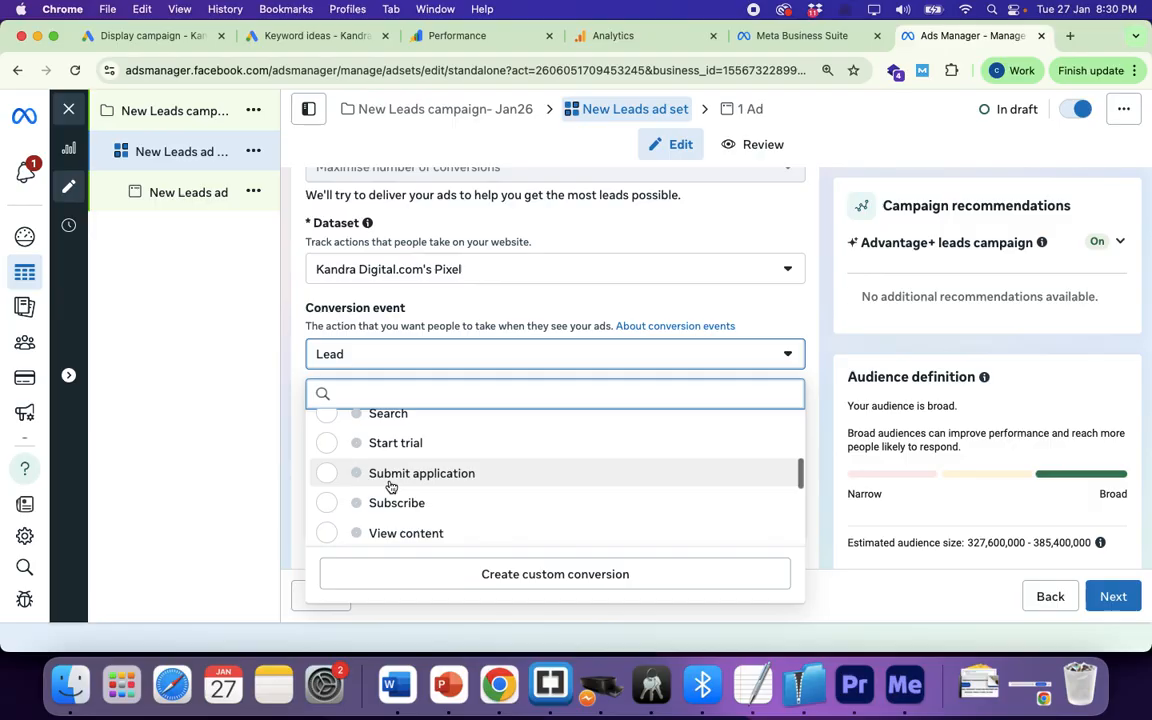
scroll(346, 483, down, 3)
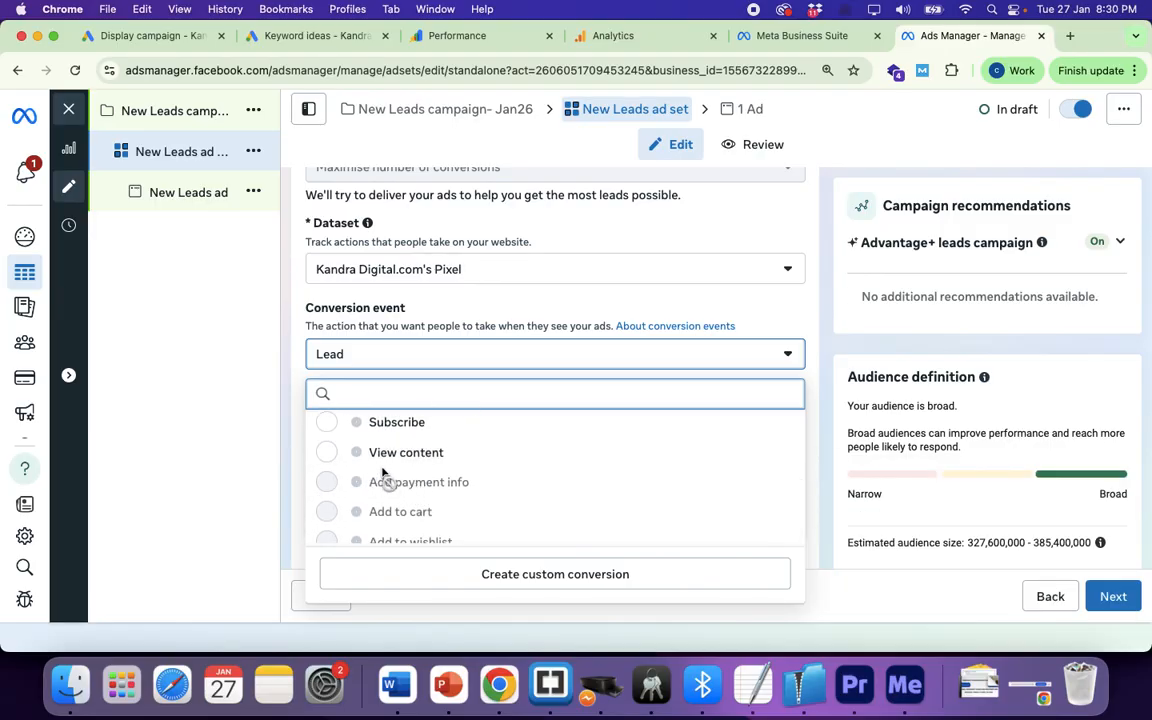
scroll(381, 476, down, 6)
scroll(383, 476, up, 15)
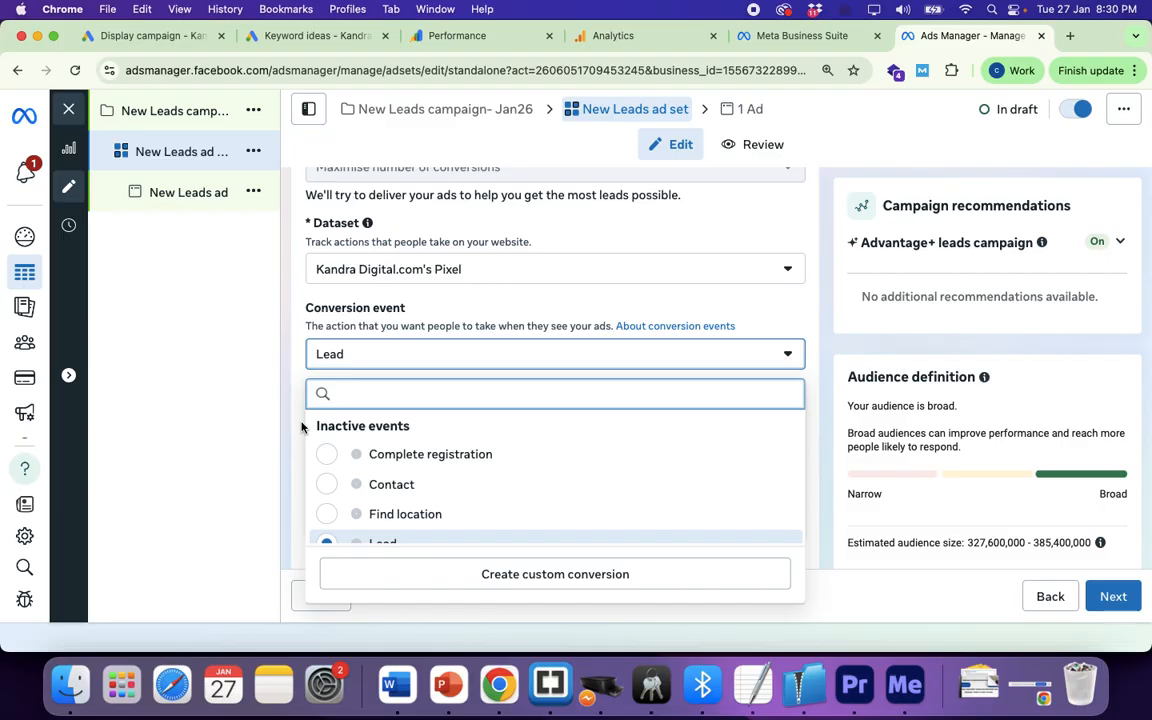
scroll(415, 432, down, 3)
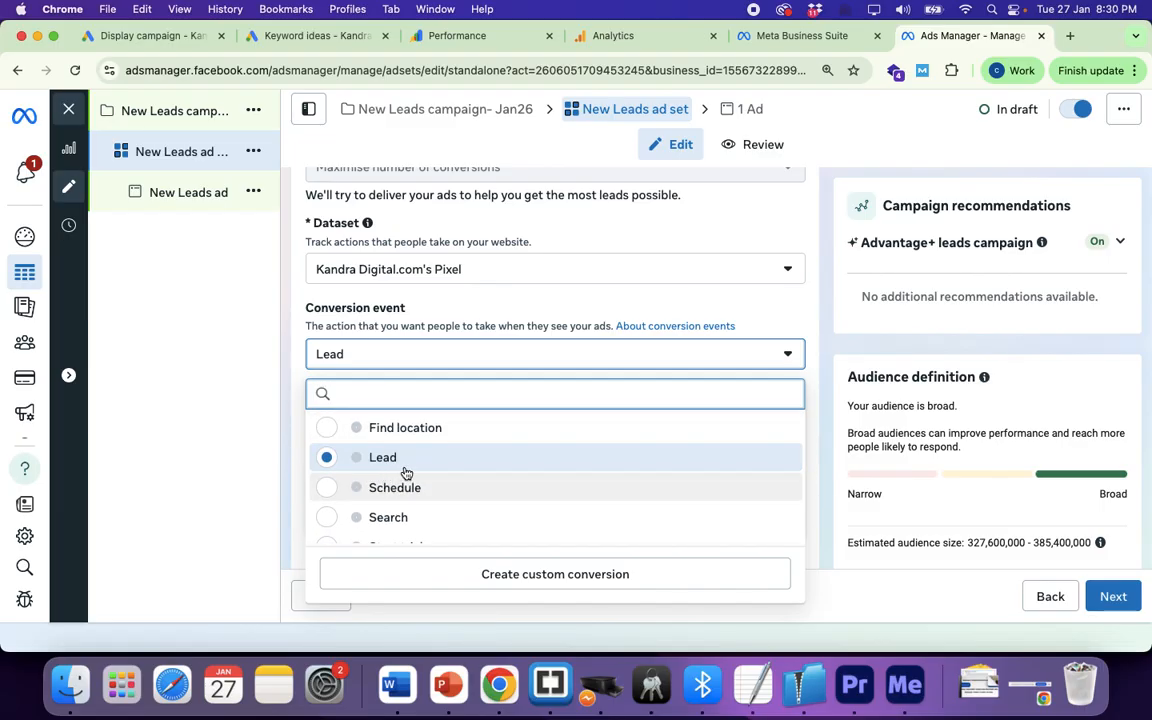
scroll(406, 472, down, 8)
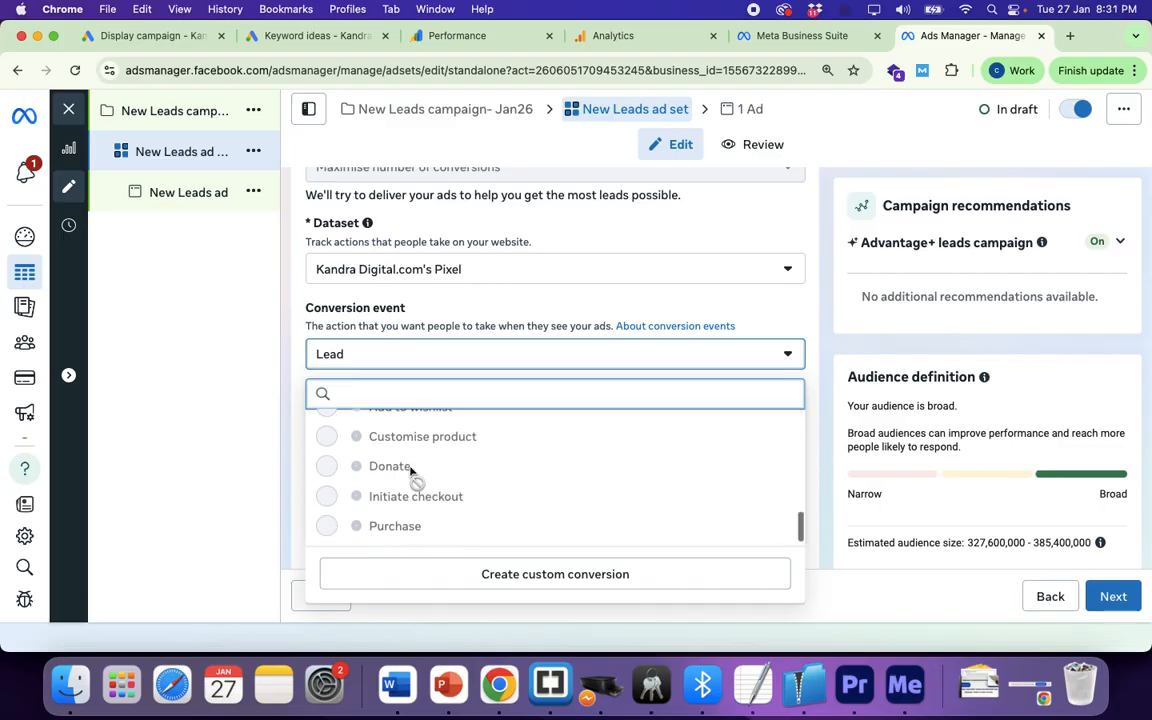
click(813, 380)
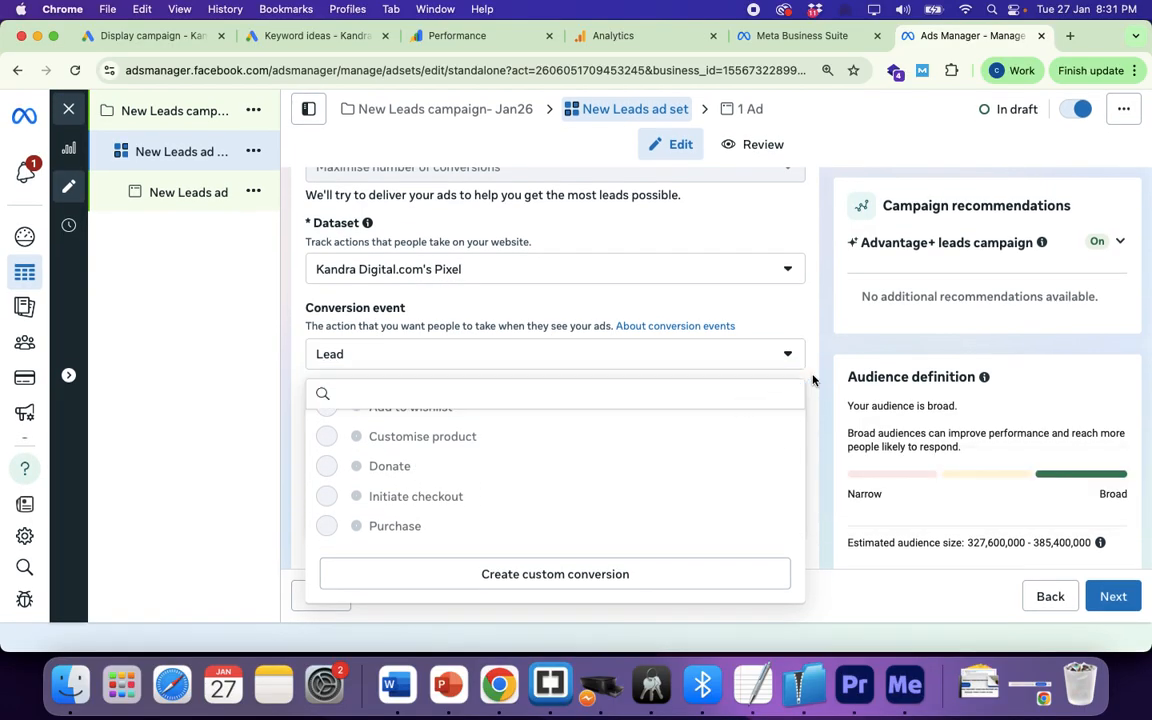
scroll(657, 485, down, 2)
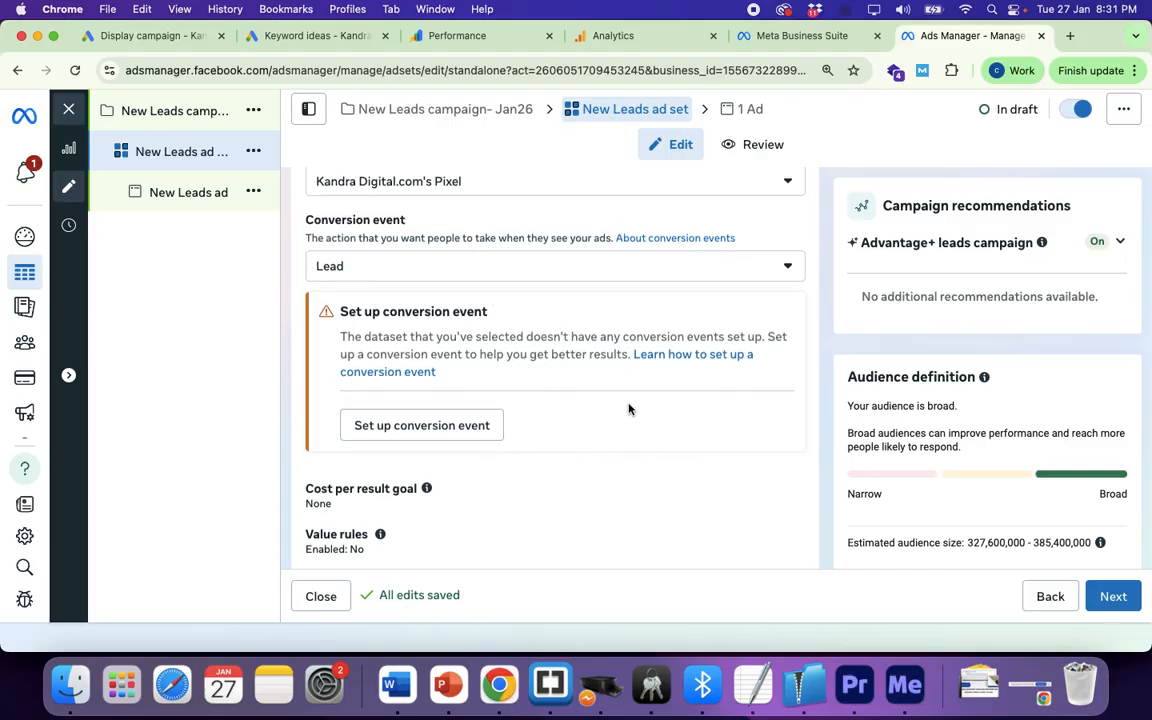
Step: Include the Page Interactions custom audience in the ad set's Audience
scroll(629, 409, down, 6)
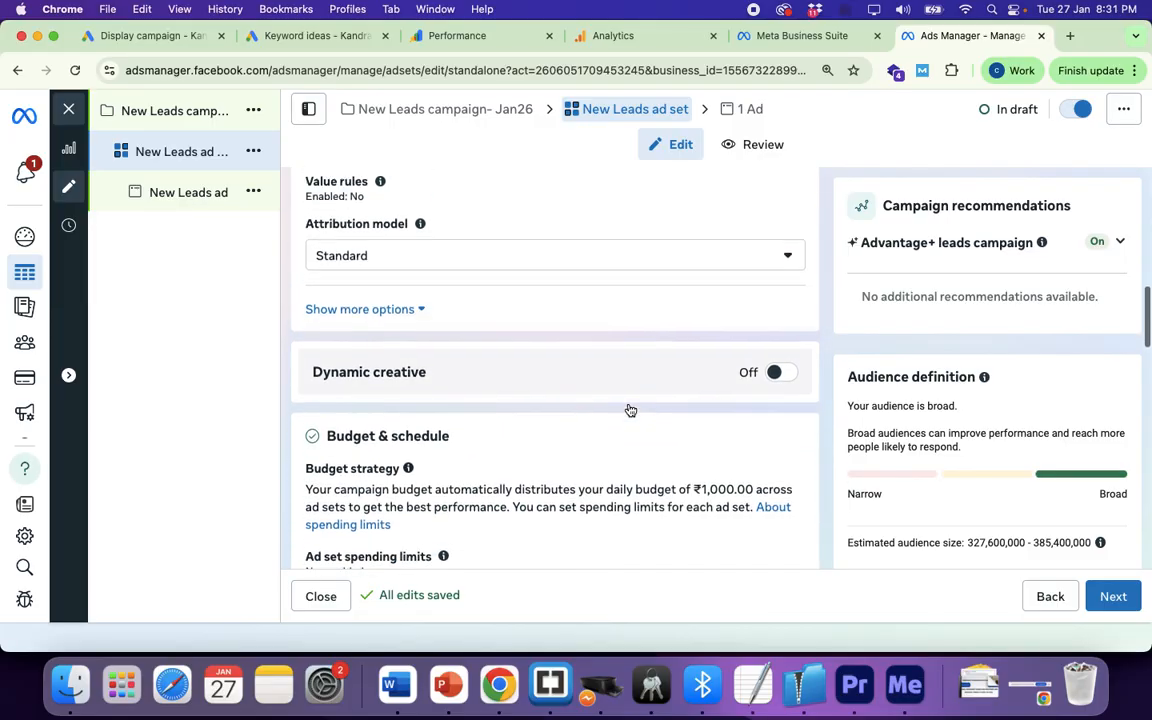
scroll(629, 409, down, 5)
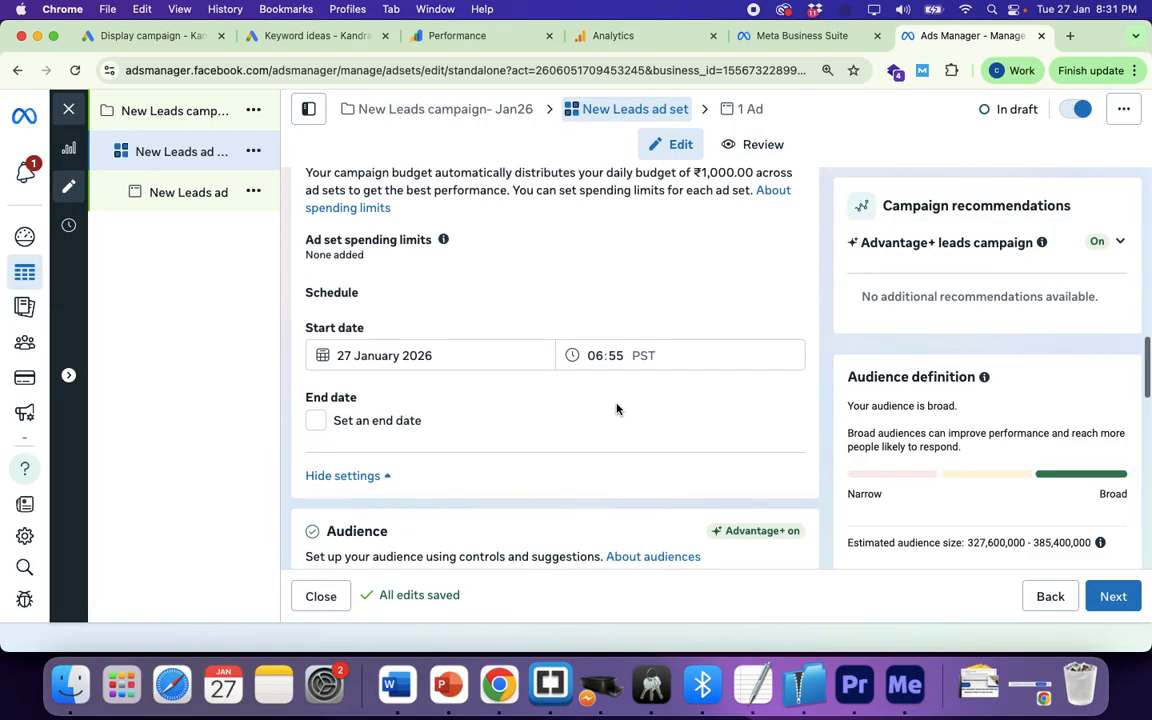
scroll(432, 419, down, 4)
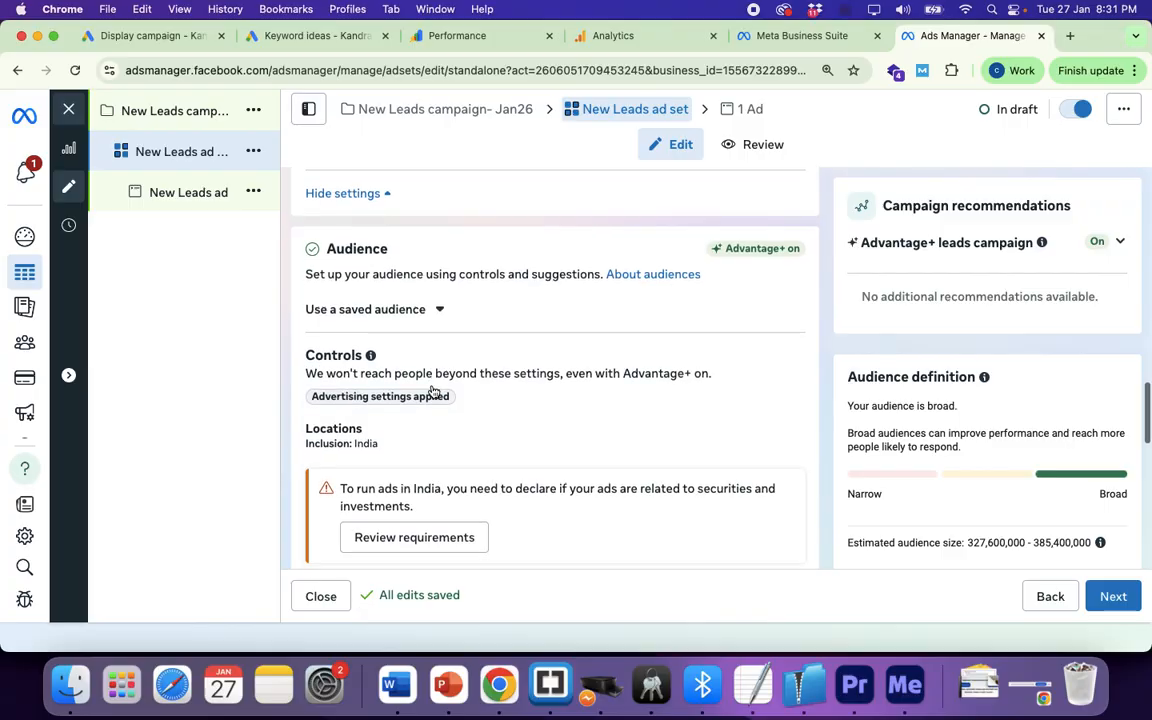
scroll(432, 391, down, 2)
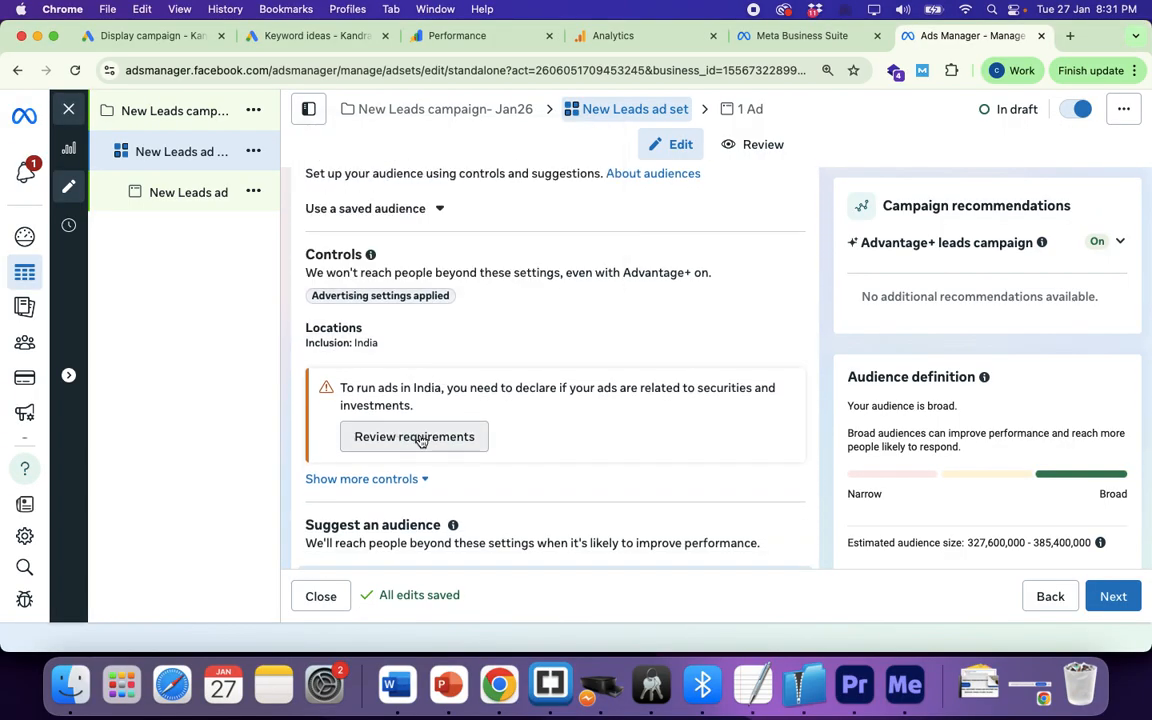
scroll(432, 443, down, 1)
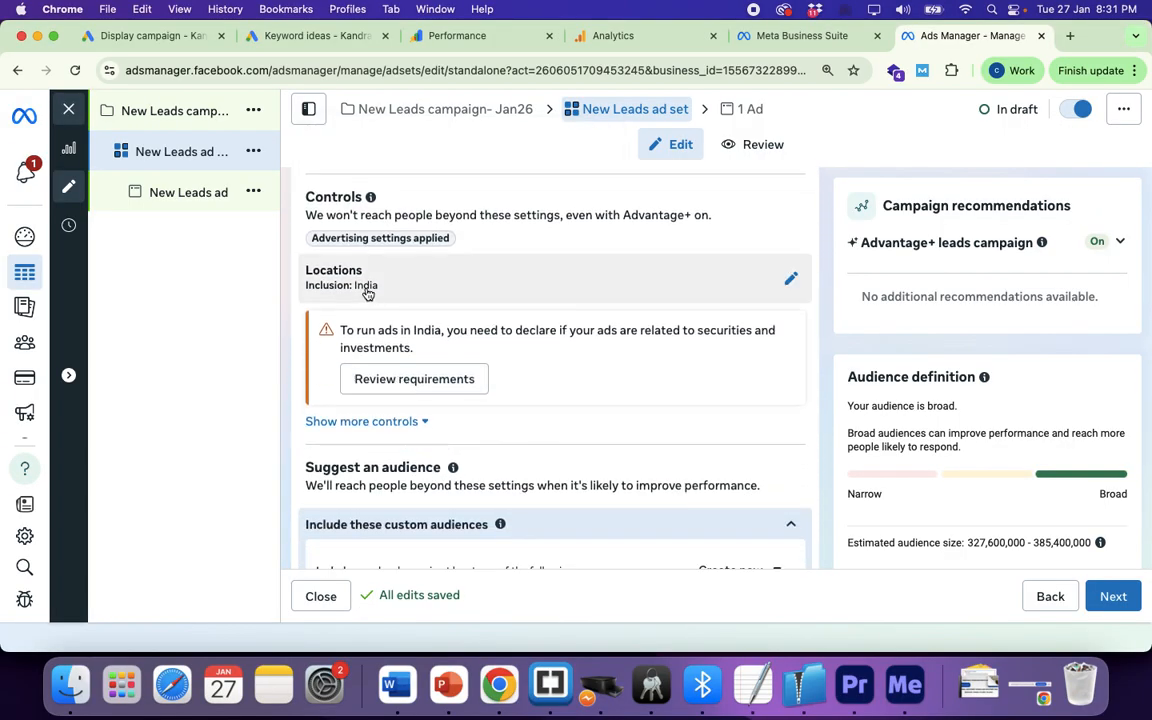
scroll(450, 365, down, 3)
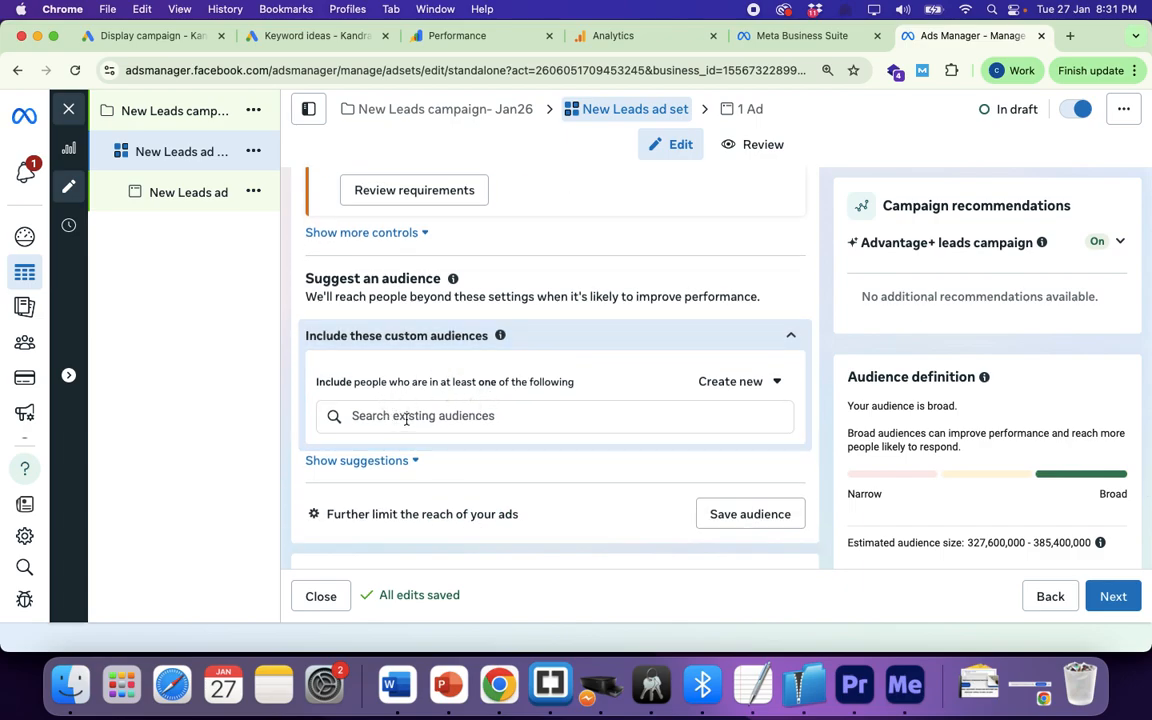
click(406, 420)
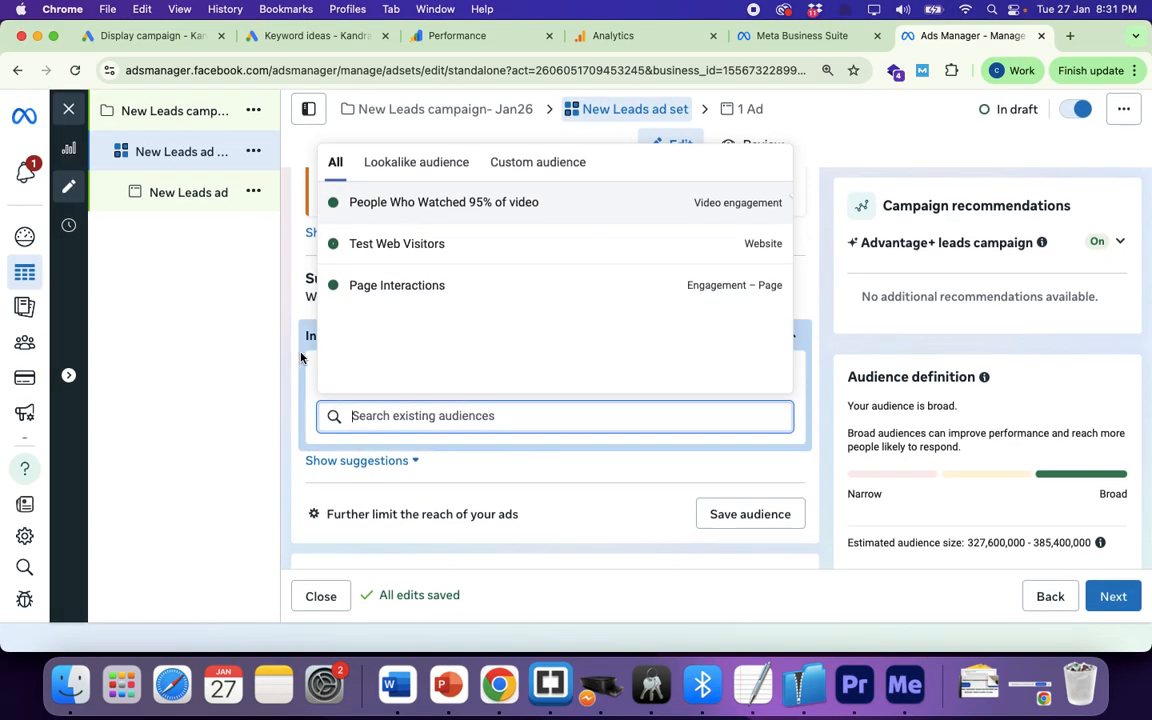
mouse_move(437, 206)
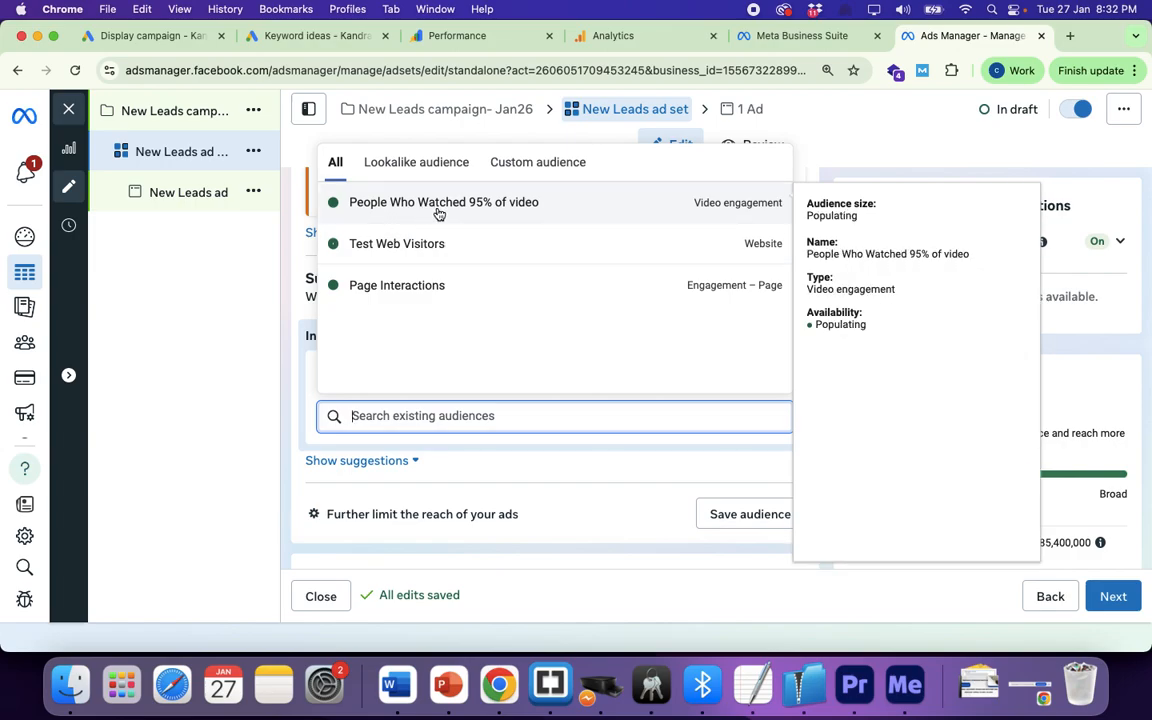
click(418, 288)
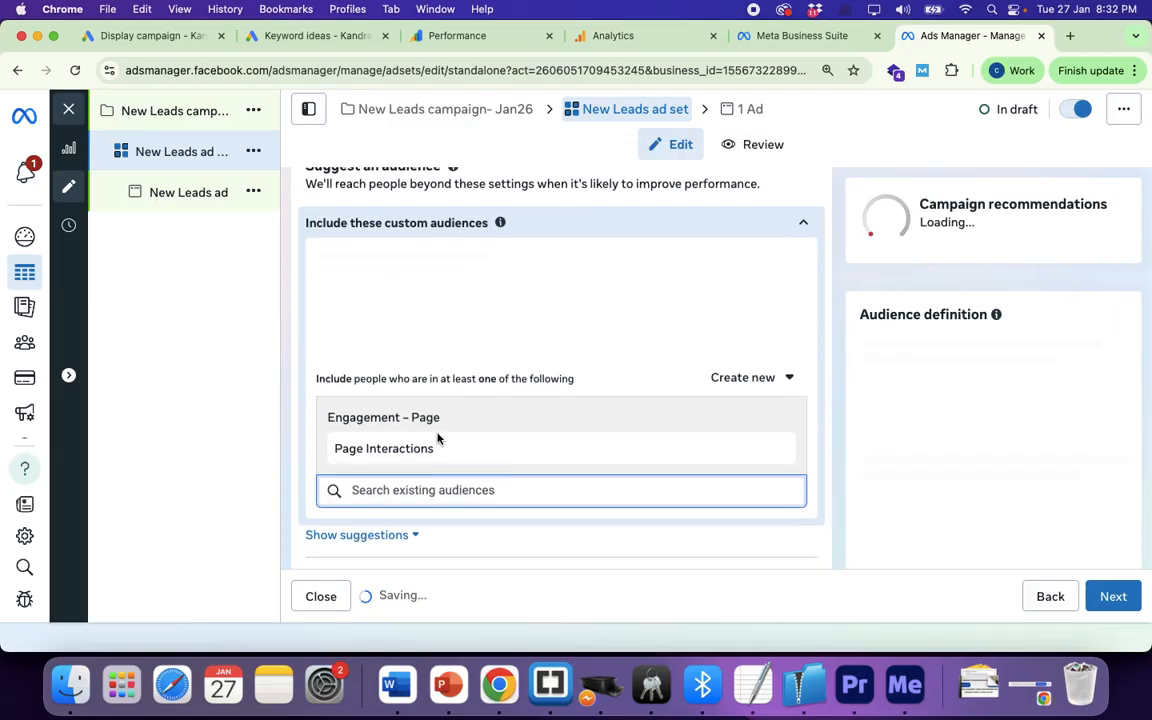
Step: Scroll past Placements and move on to the ad step
scroll(437, 438, down, 10)
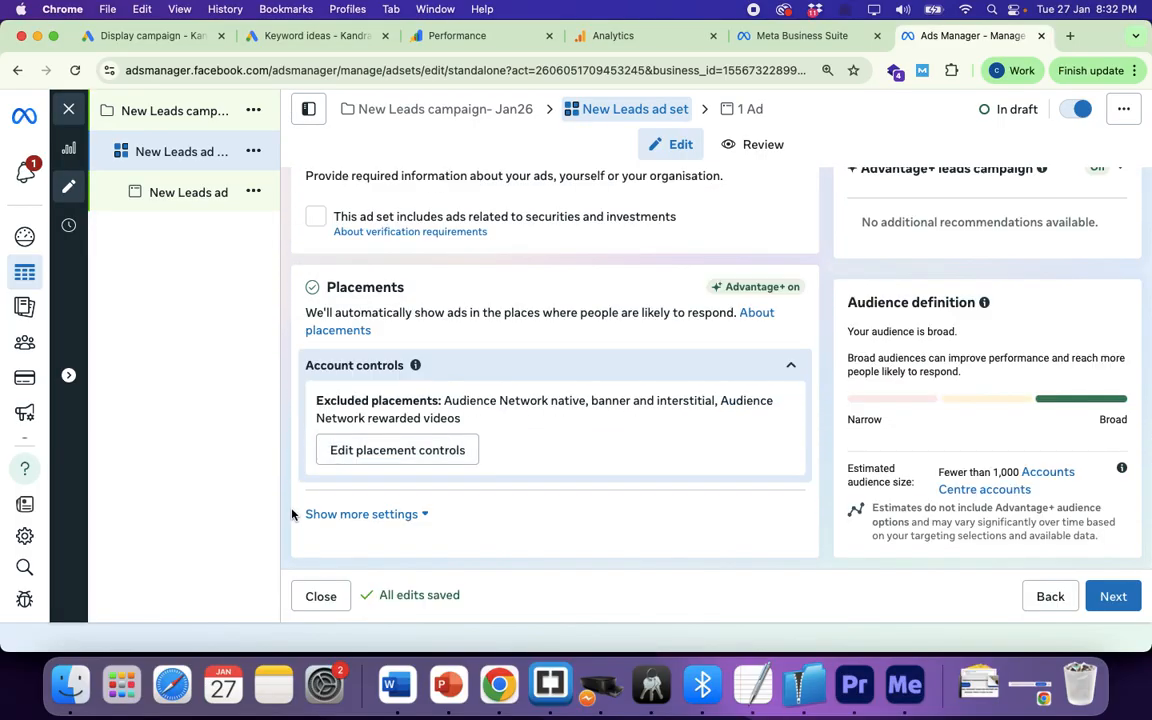
scroll(292, 510, down, 1)
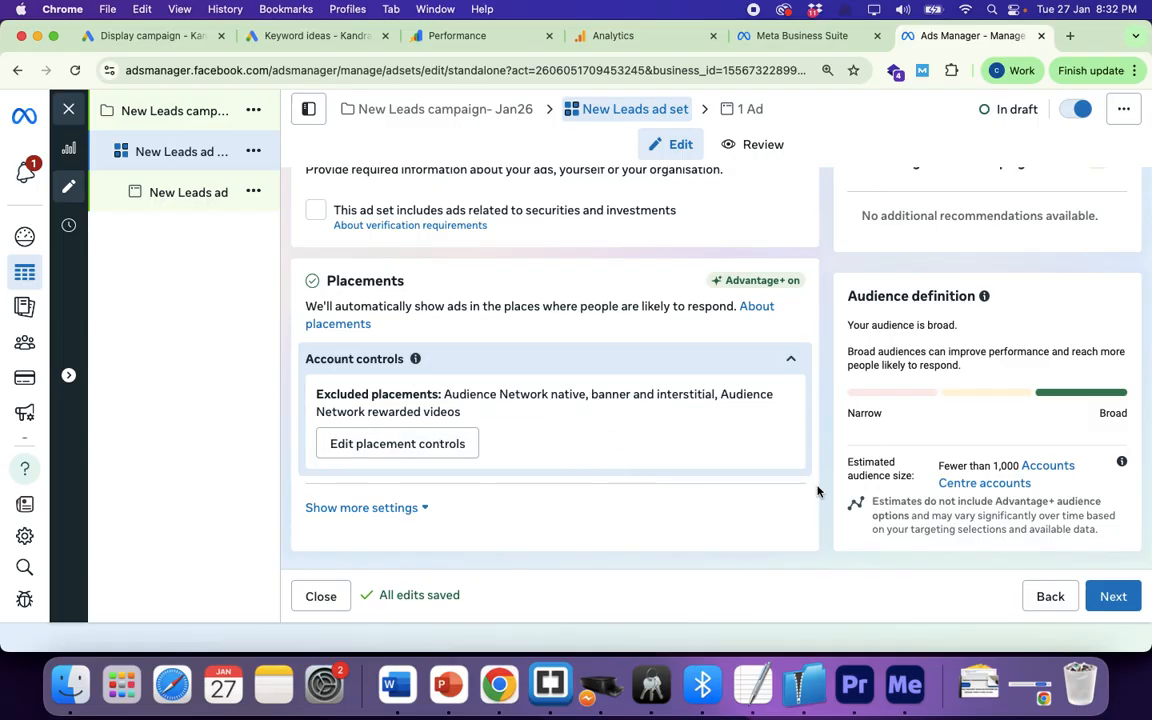
click(1113, 597)
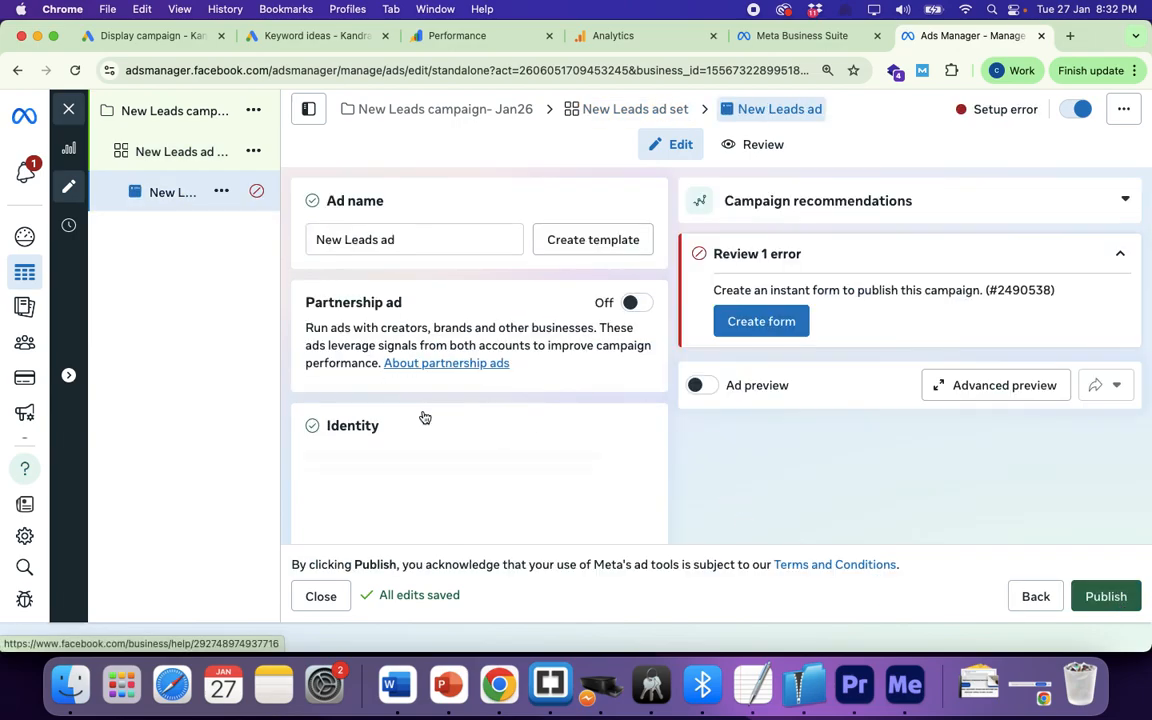
Step: Replace Teamtrip with Kandra Digital as the ad's Facebook Page, found by searching 'kandra'
scroll(423, 415, down, 2)
scroll(423, 415, down, 2)
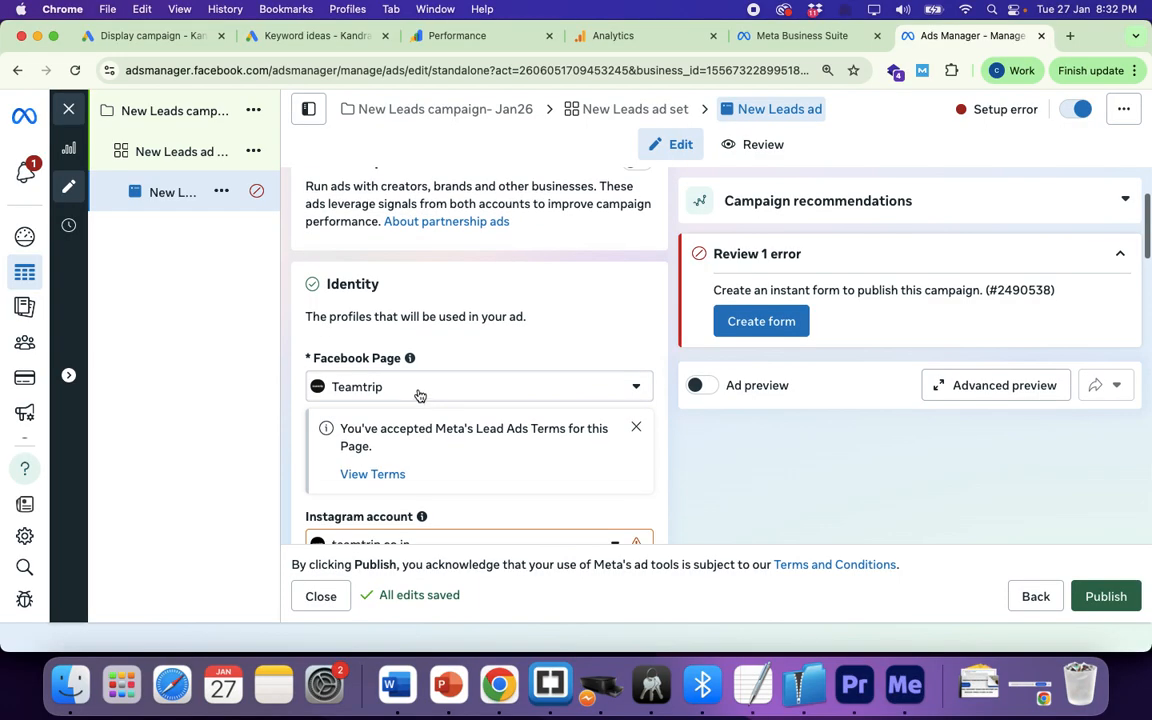
click(420, 388)
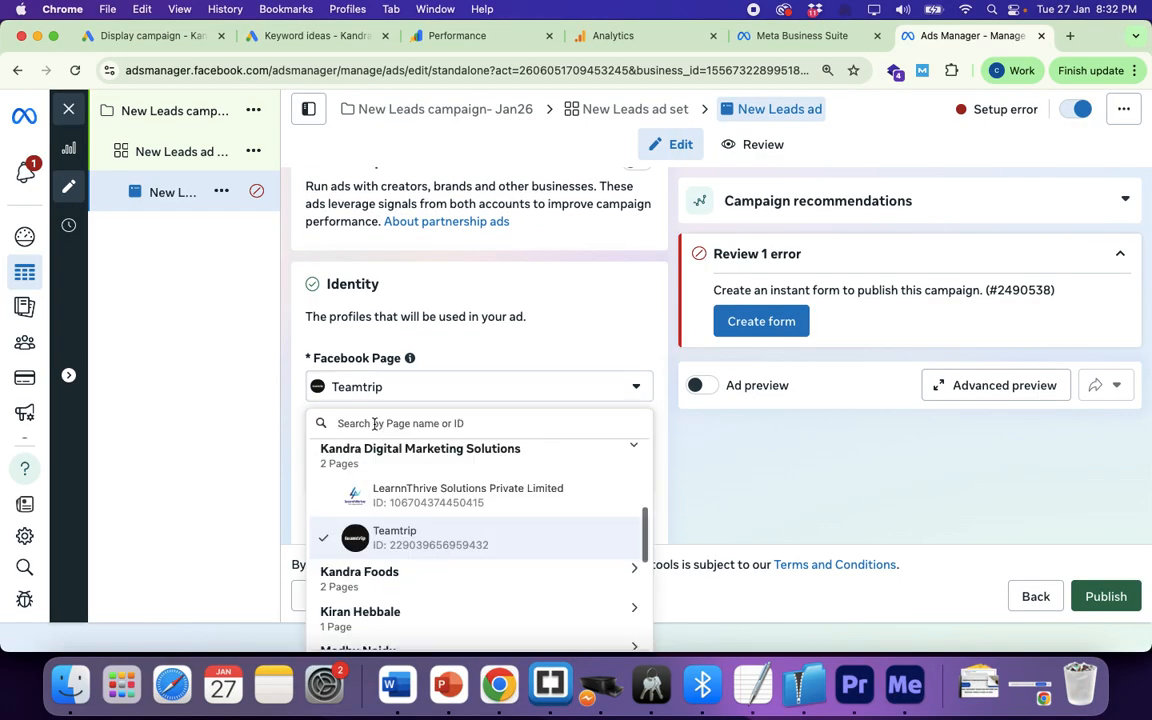
scroll(398, 535, down, 3)
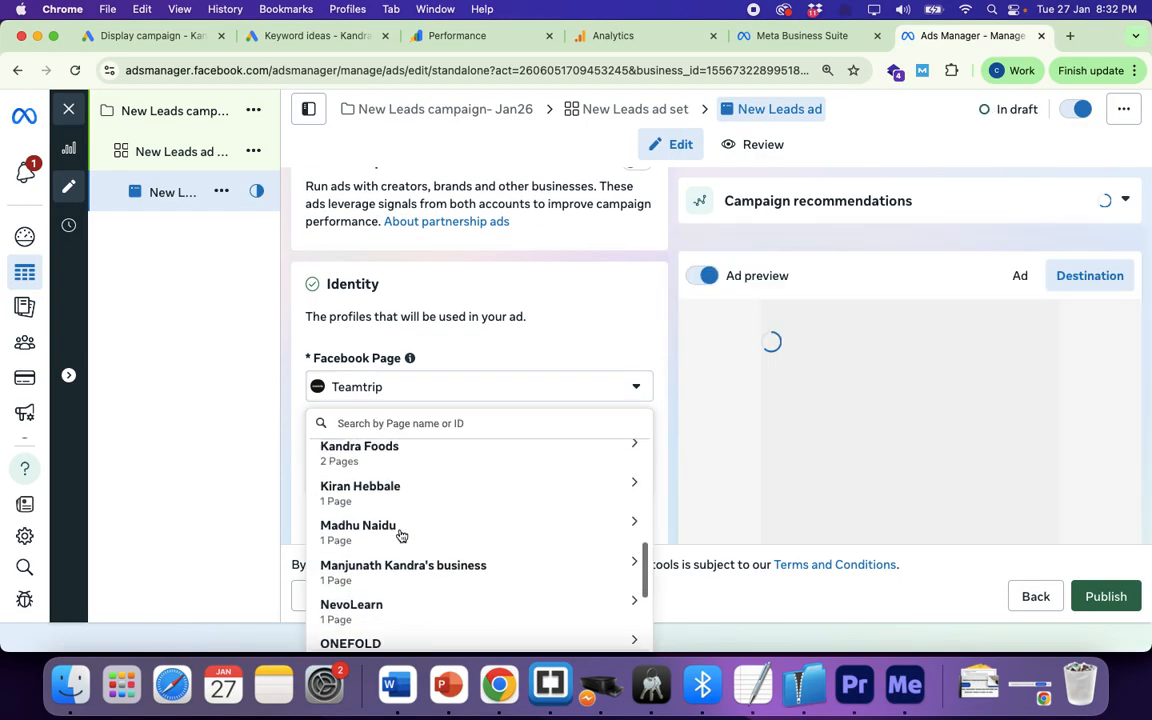
scroll(401, 536, down, 4)
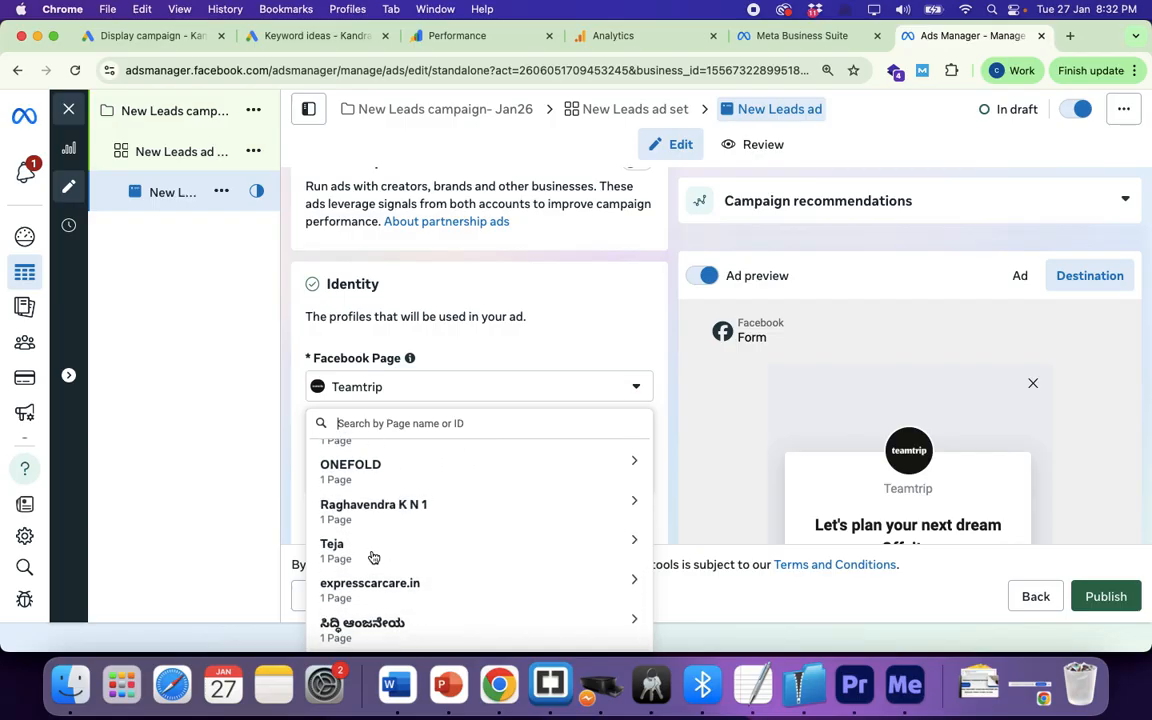
text(kandra)
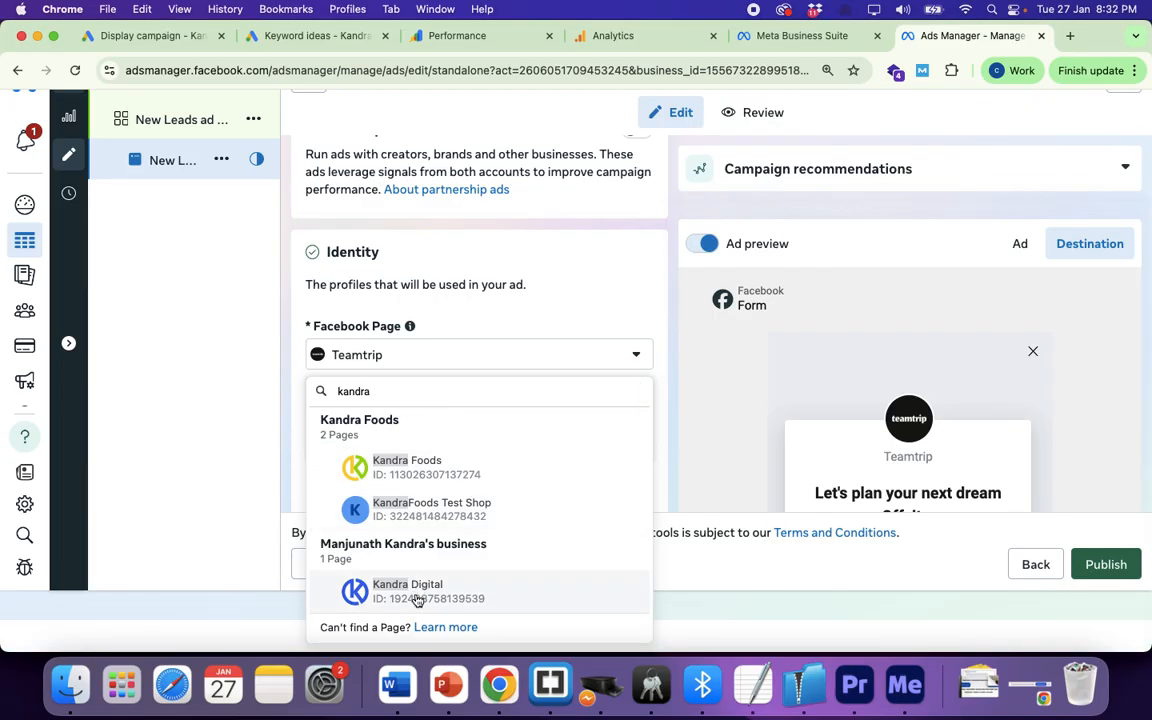
click(416, 596)
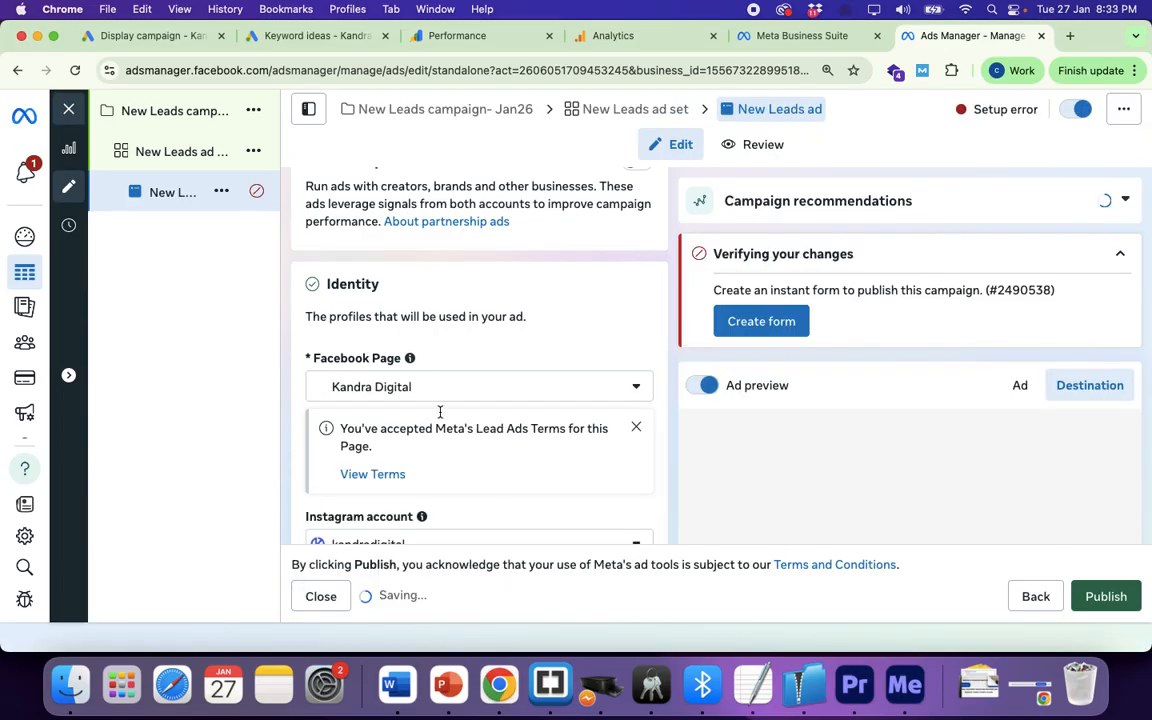
scroll(562, 338, down, 3)
scroll(562, 338, down, 10)
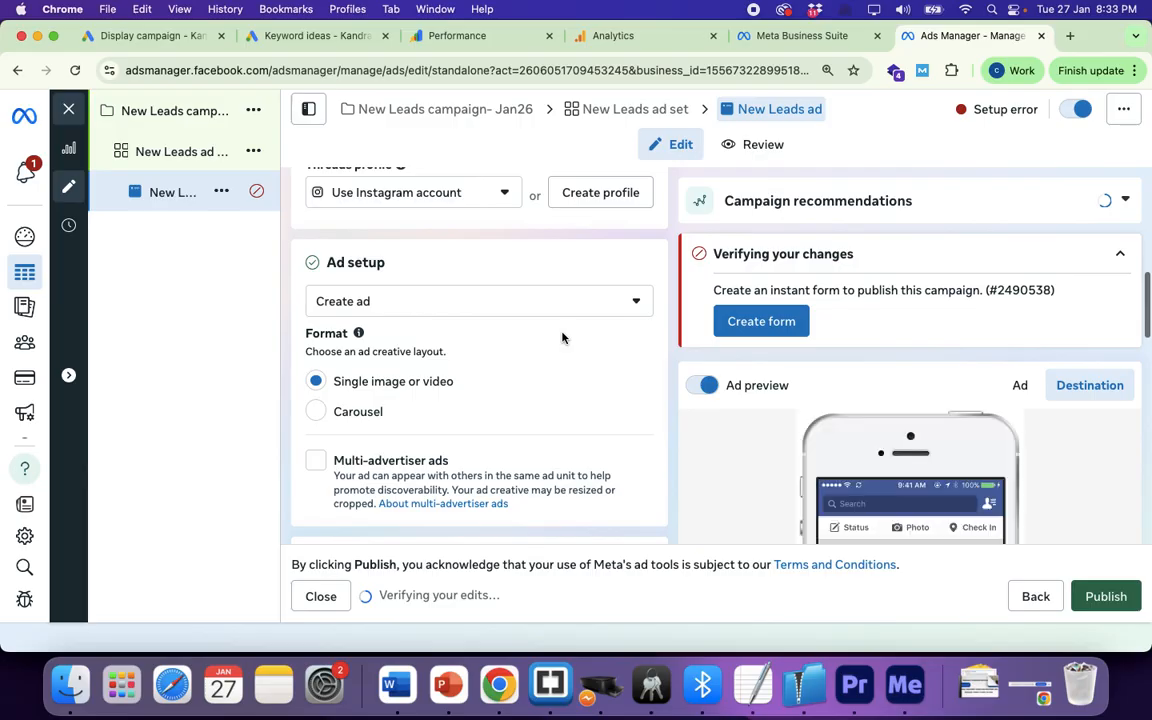
scroll(562, 338, up, 2)
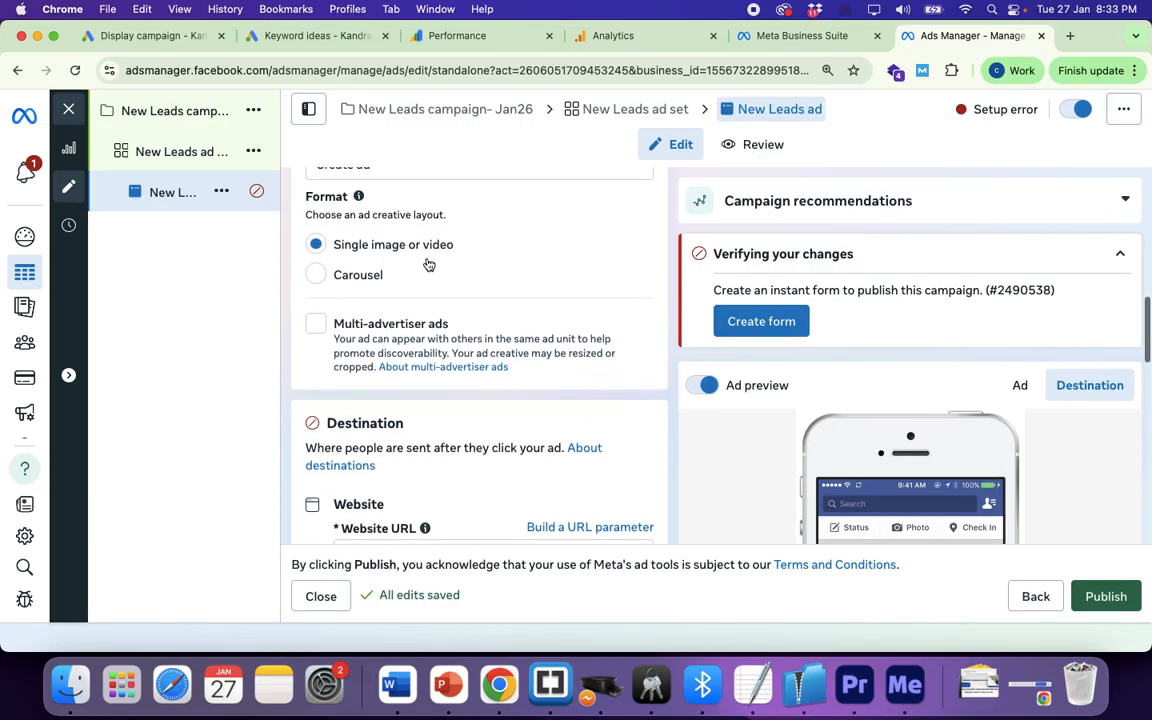
scroll(443, 287, down, 1)
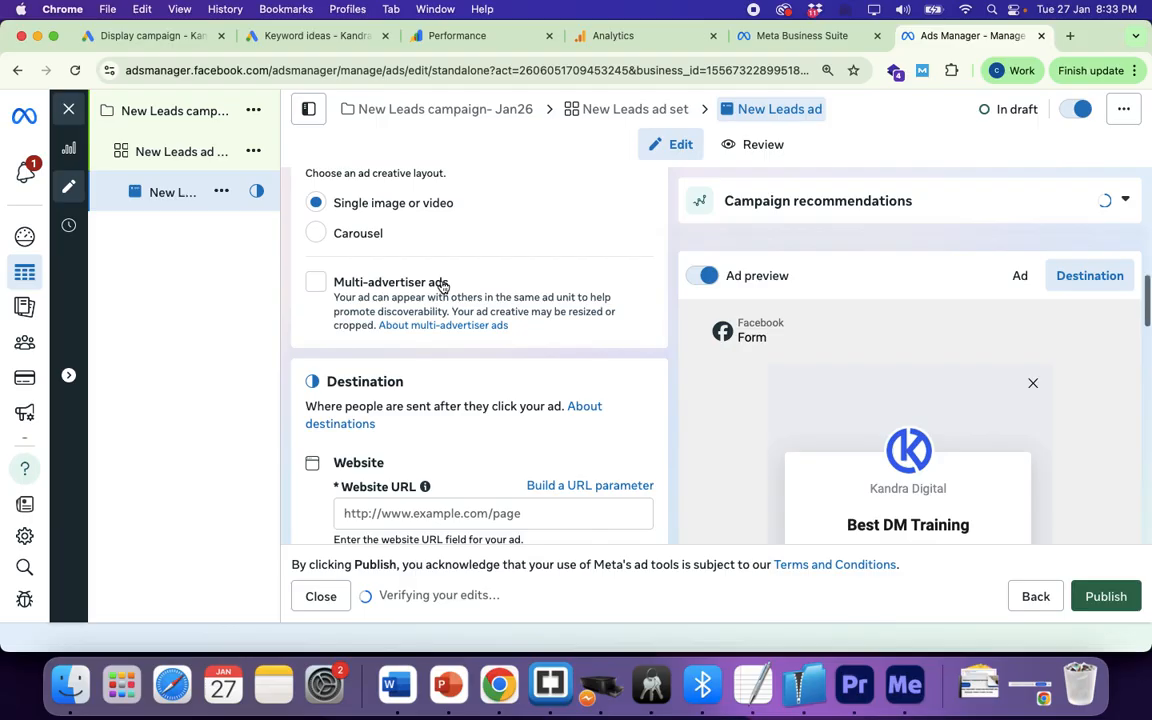
scroll(481, 312, down, 4)
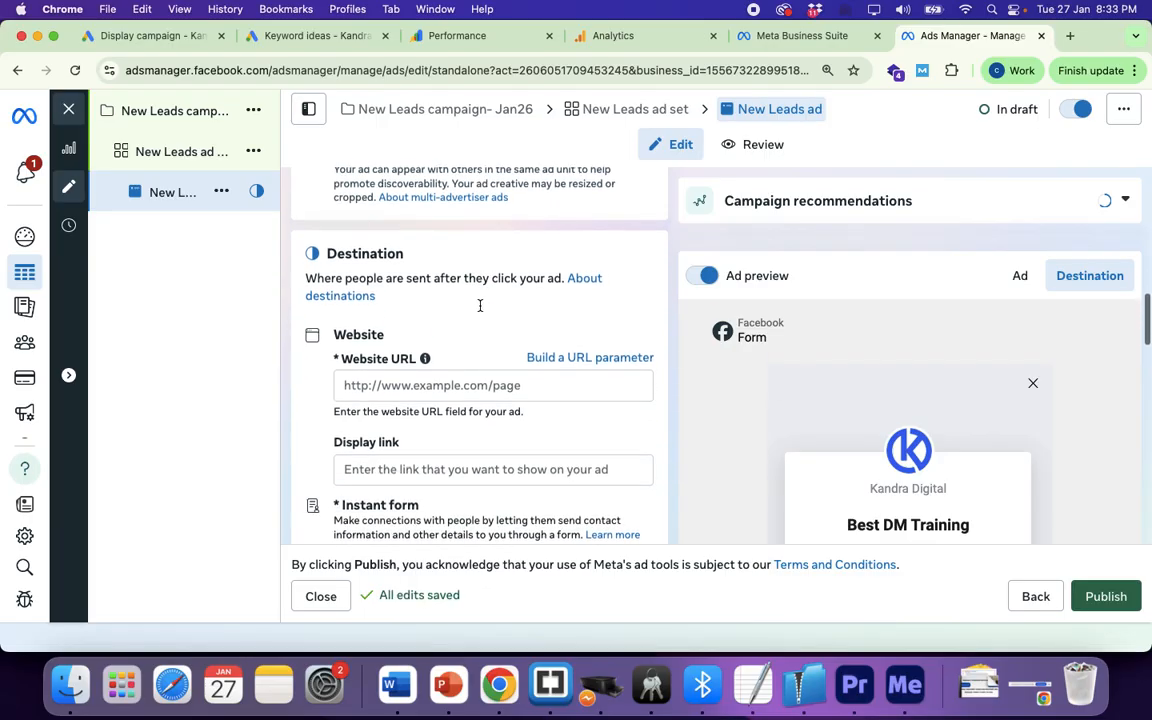
click(370, 341)
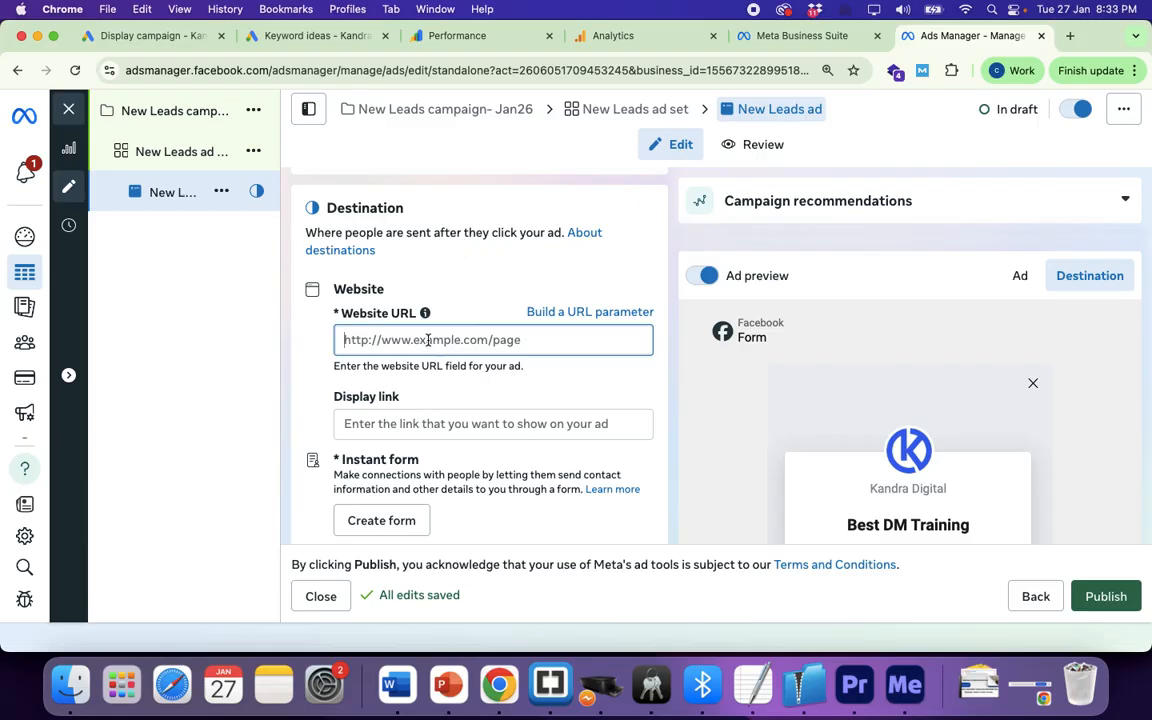
text(htt)
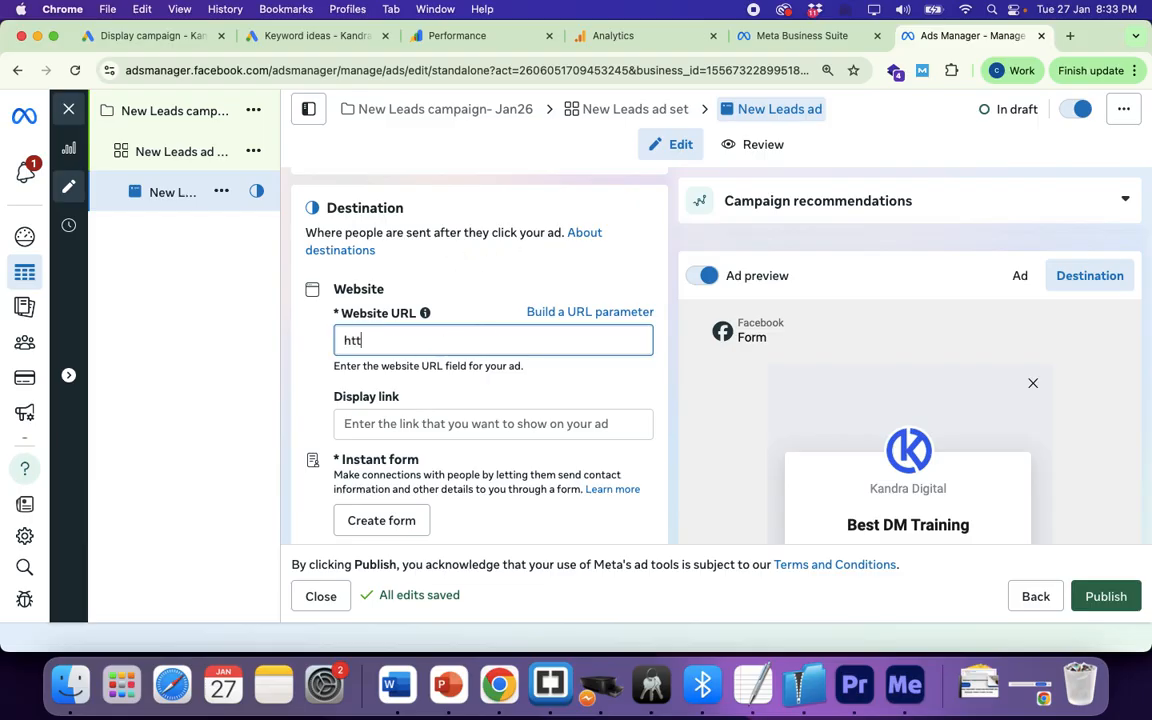
text(ps:/kandra)
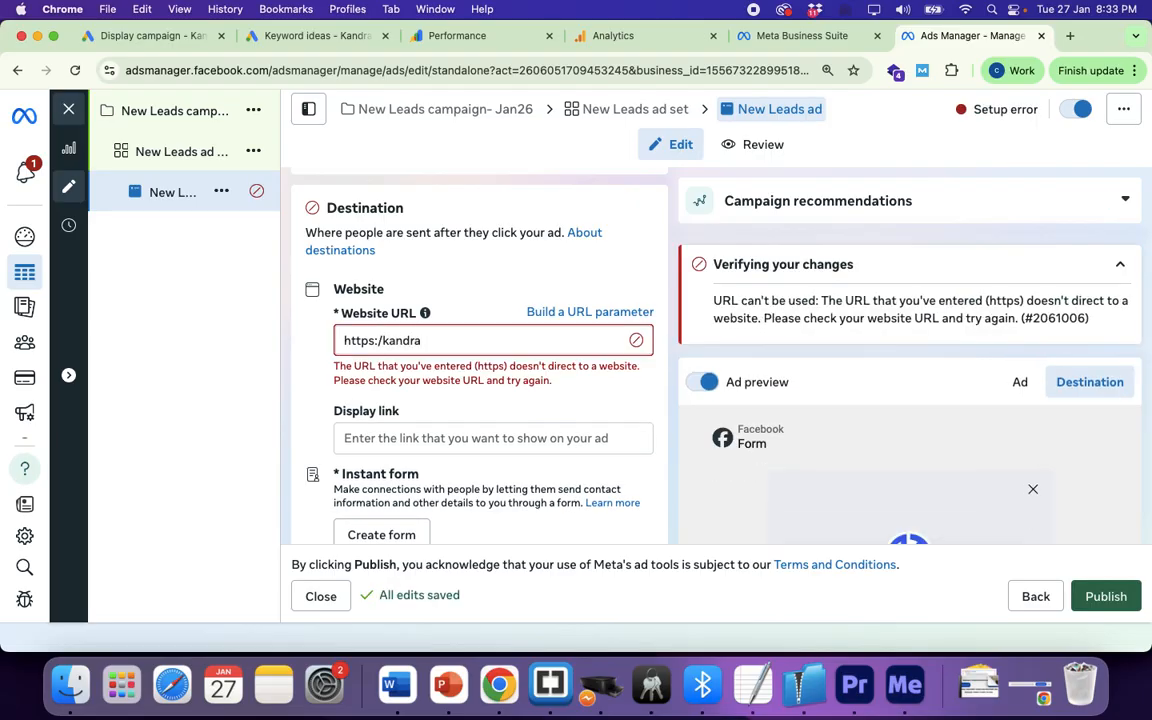
key(BackSpace)
key(BackSpace)
key(BackSpace)
key(BackSpace)
key(BackSpace)
key(BackSpace)
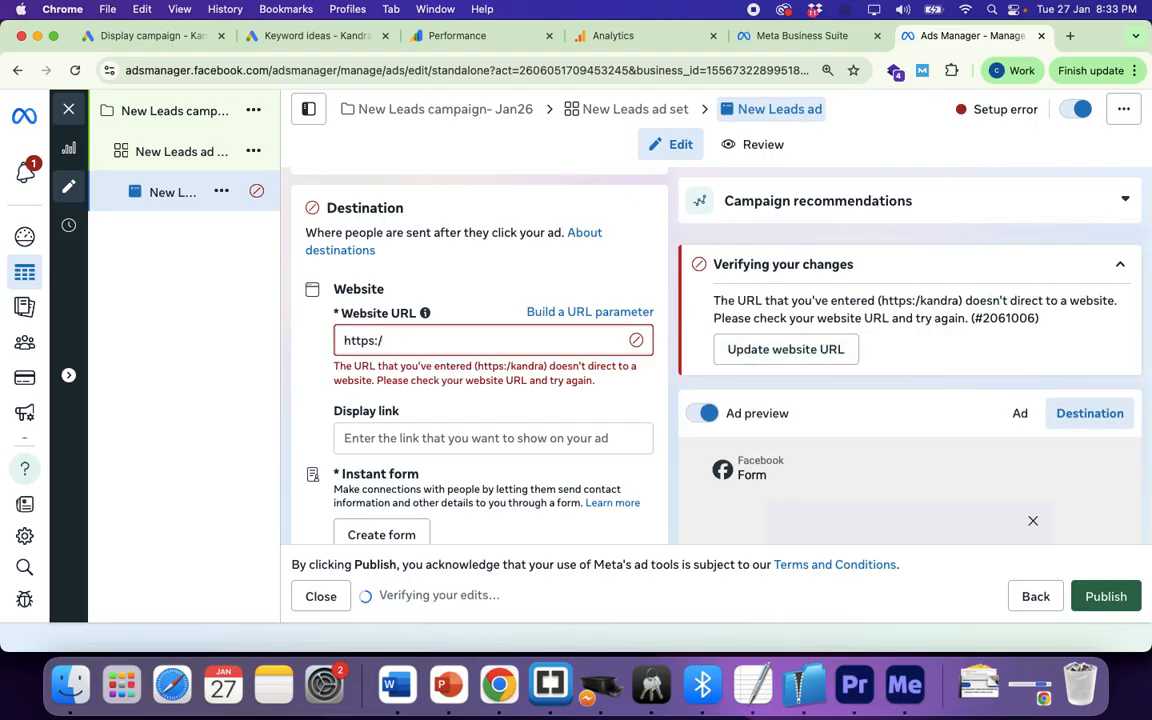
text(andradigit)
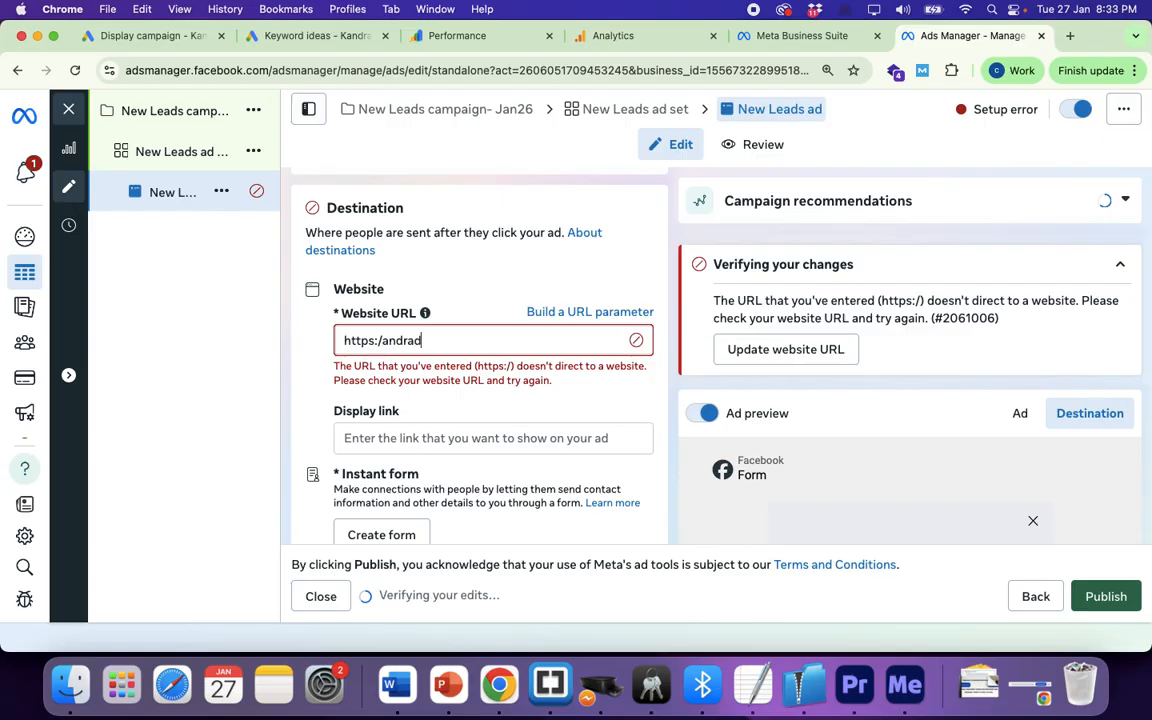
key(BackSpace)
key(BackSpace)
key(BackSpace)
key(BackSpace)
key(BackSpace)
key(BackSpace)
key(BackSpace)
key(BackSpace)
key(BackSpace)
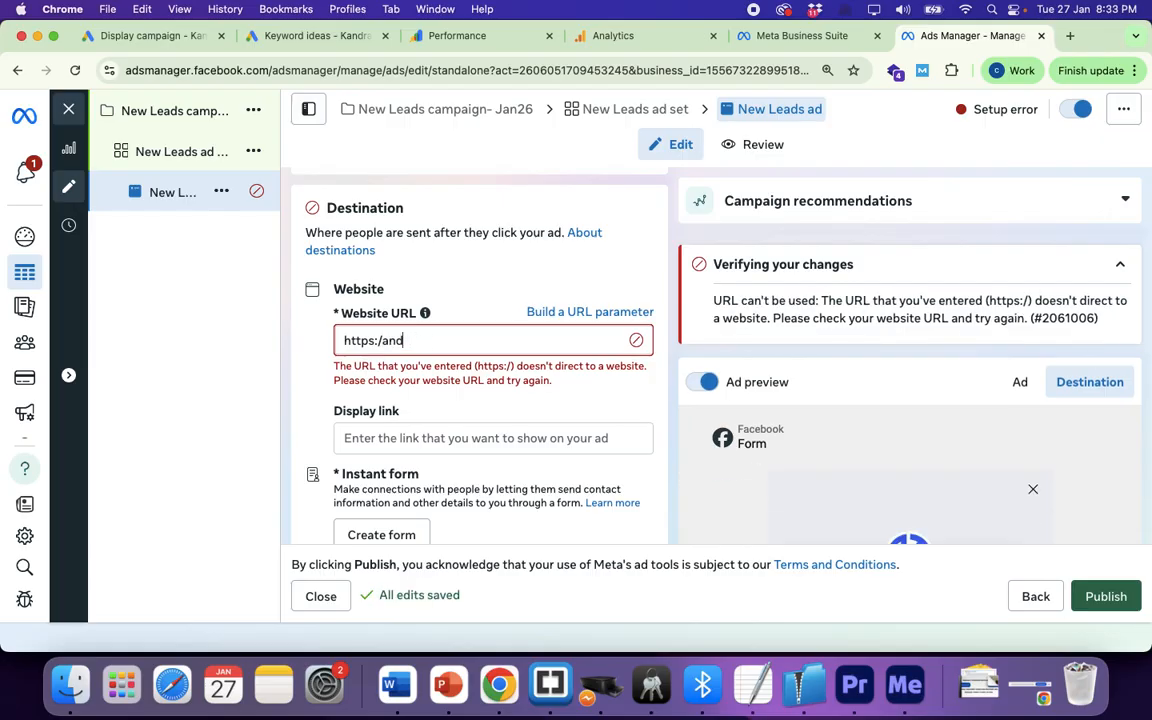
text(/kandradigital.com)
click(321, 392)
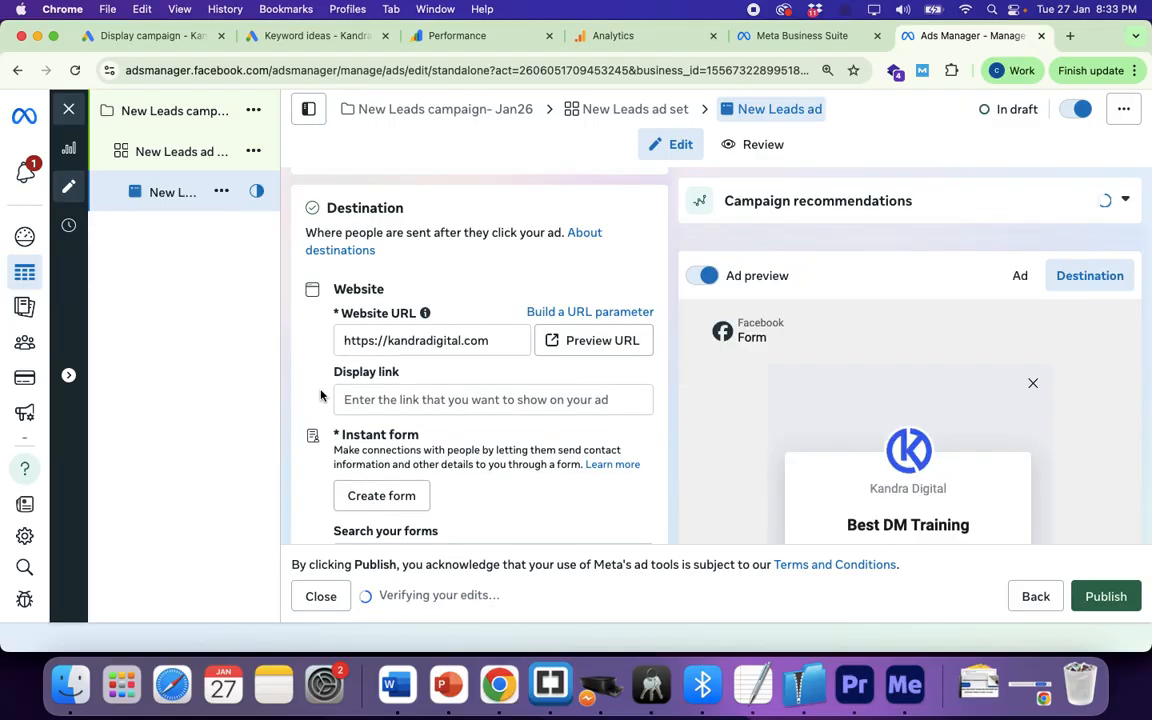
Step: Set the display link to kandradigital.com, inserting the missing dot before 'com'
click(379, 399)
text(kand)
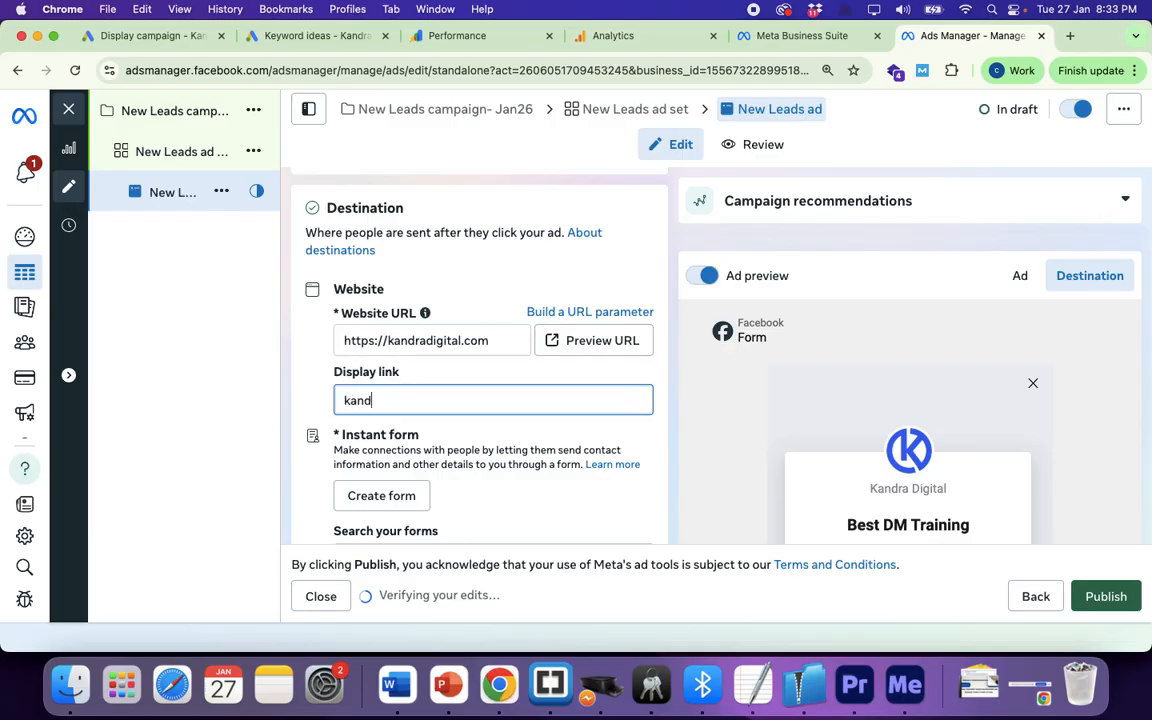
text(radigitalcom)
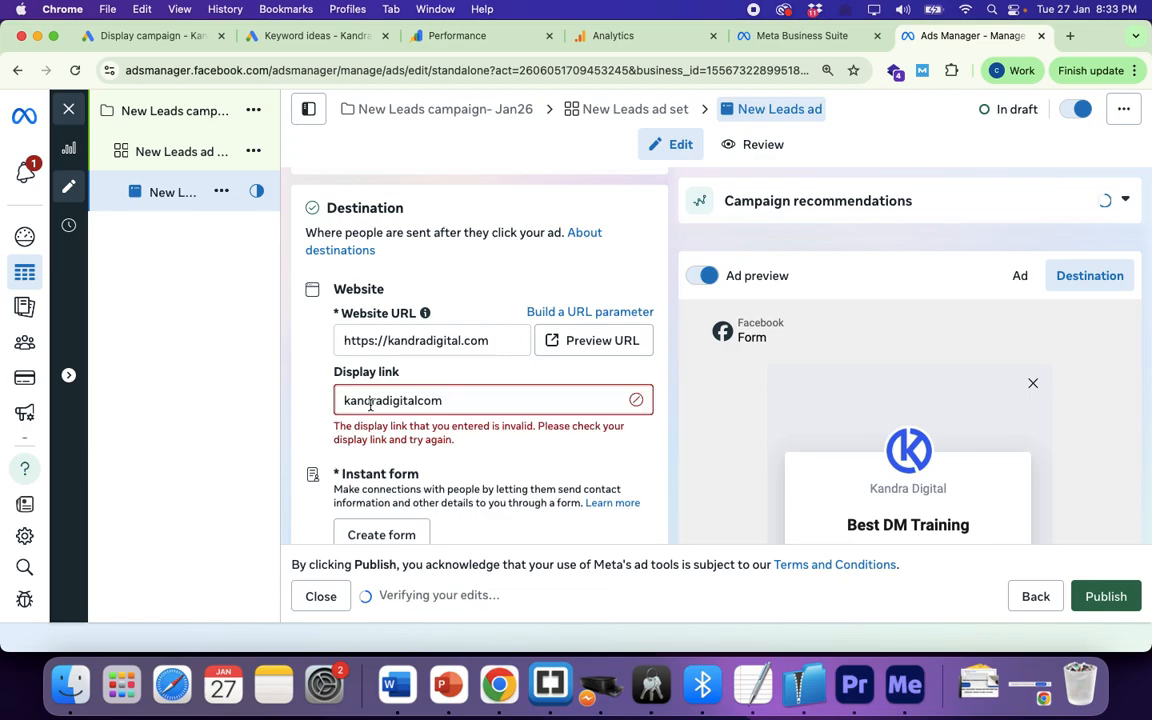
click(419, 400)
text(.)
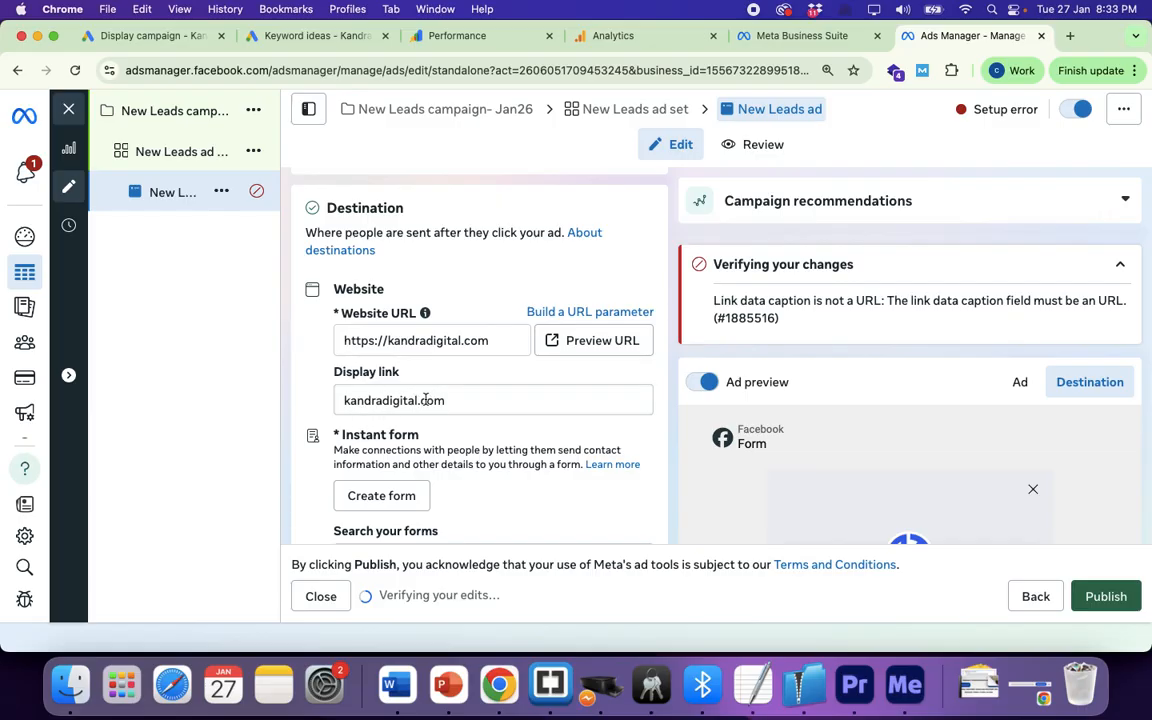
drag(459, 401, 334, 406)
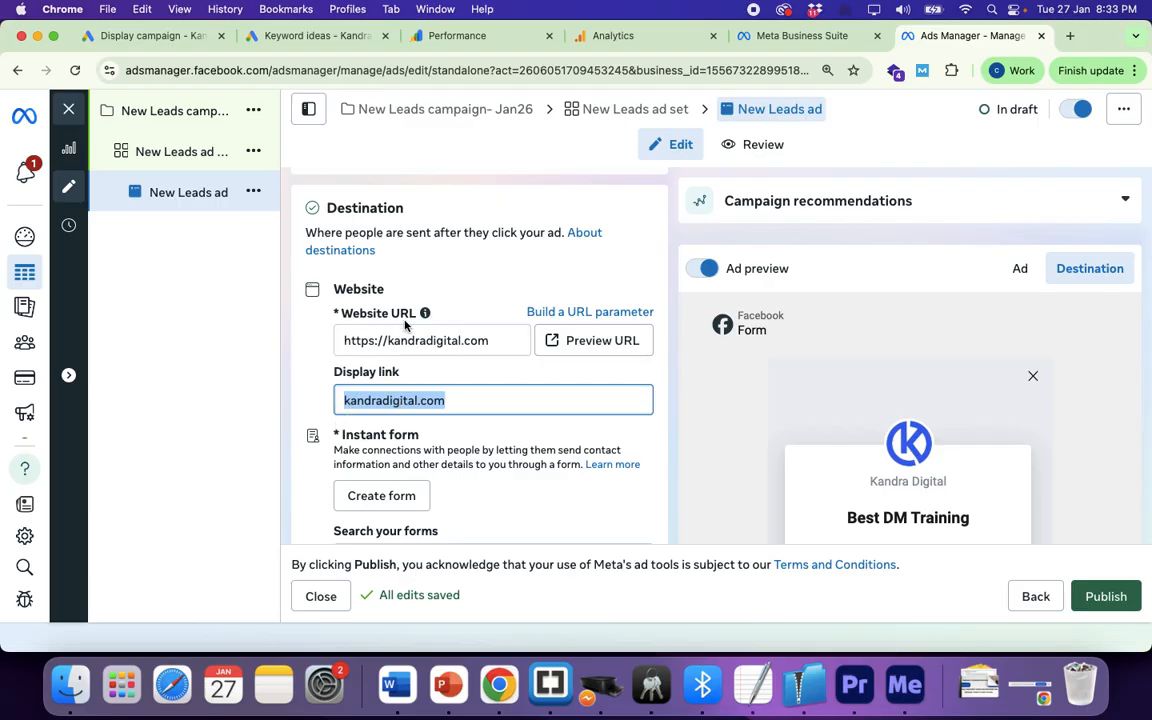
click(309, 399)
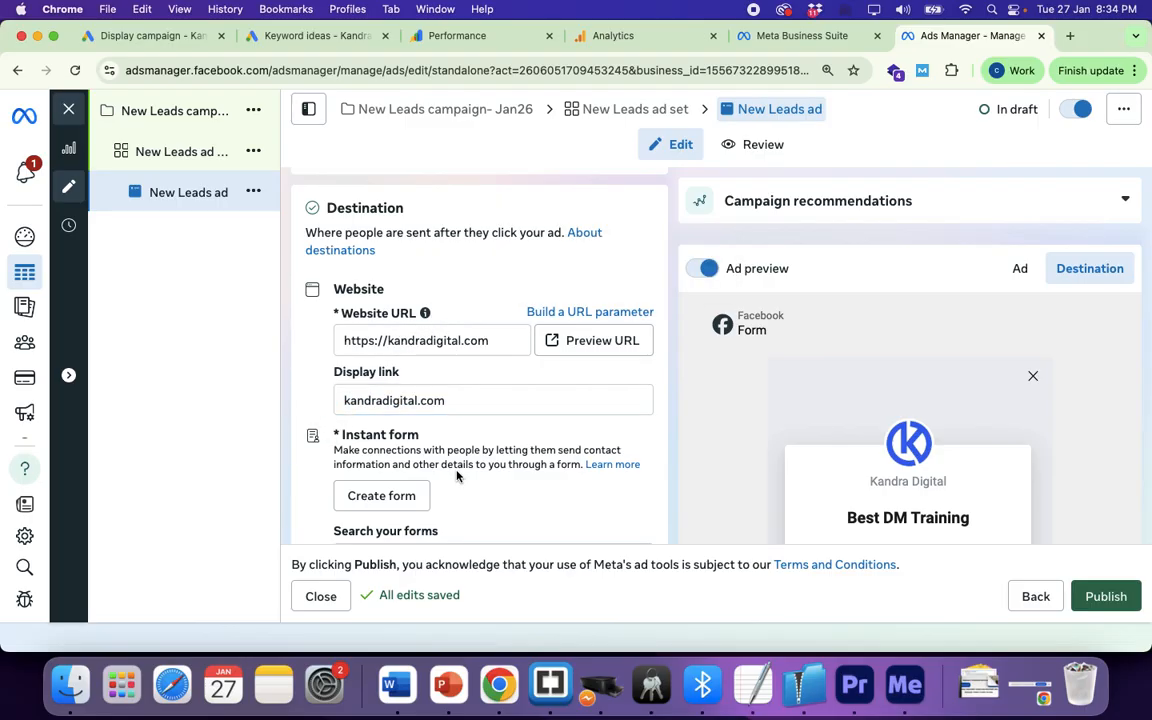
scroll(410, 422, down, 2)
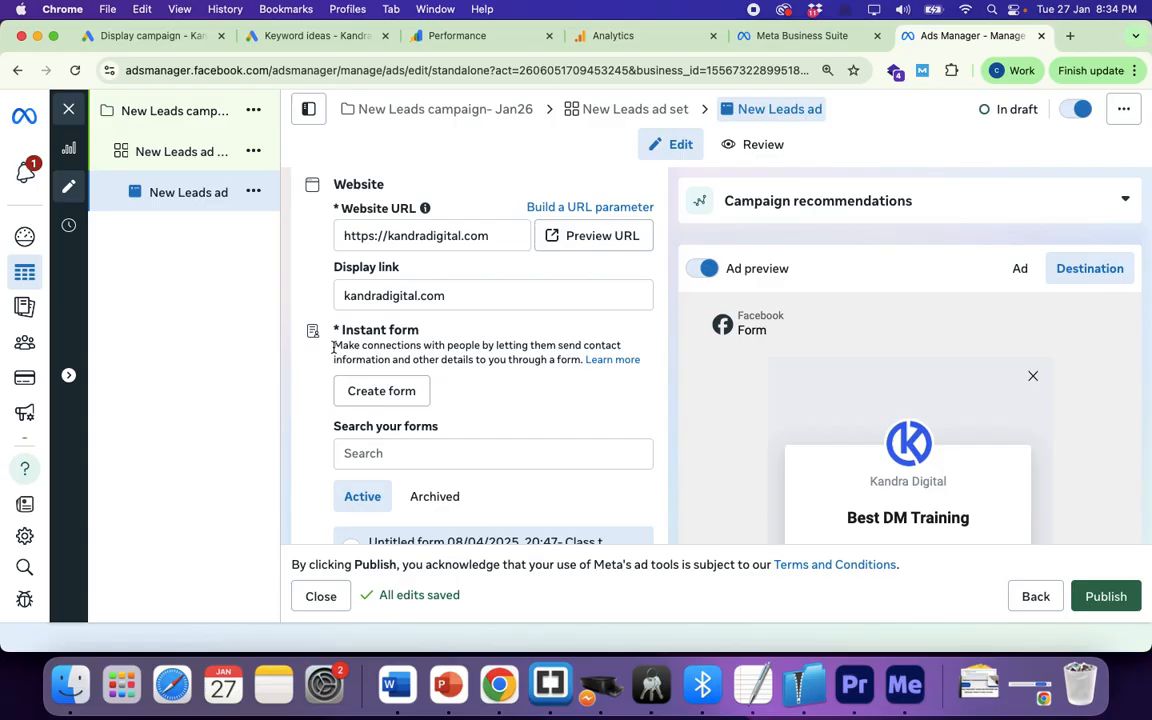
Step: Highlight the Instant form description while explaining it, then start a new instant form with Create form
drag(333, 347, 572, 359)
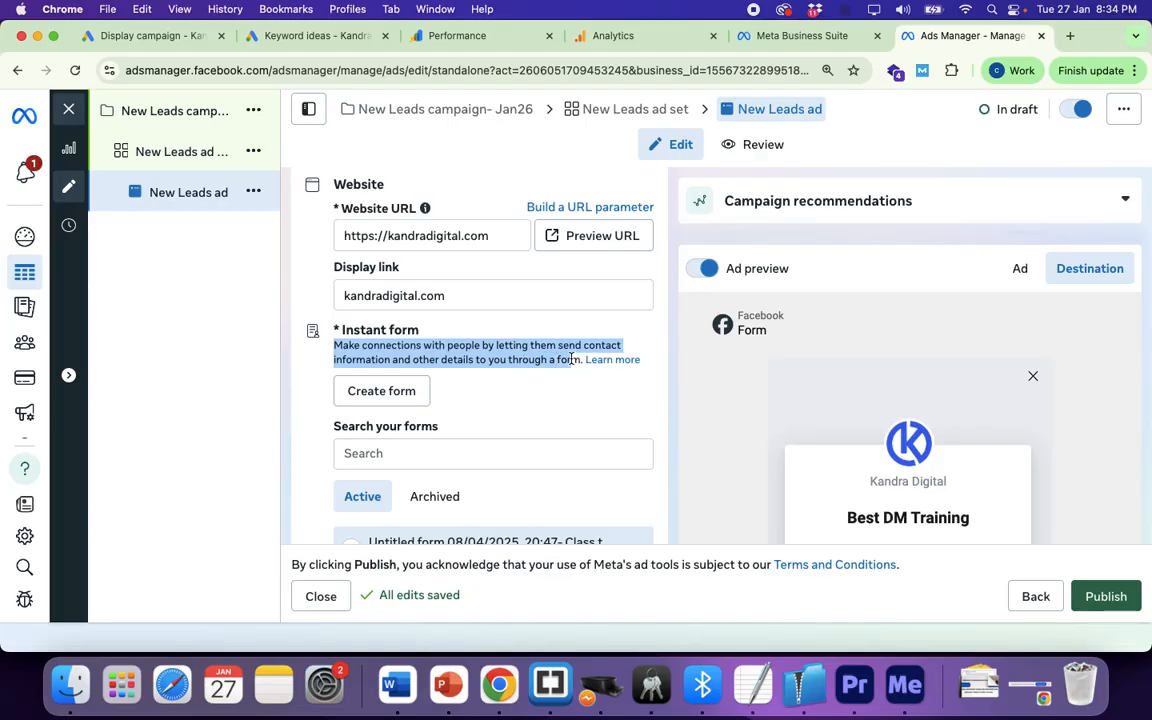
click(481, 393)
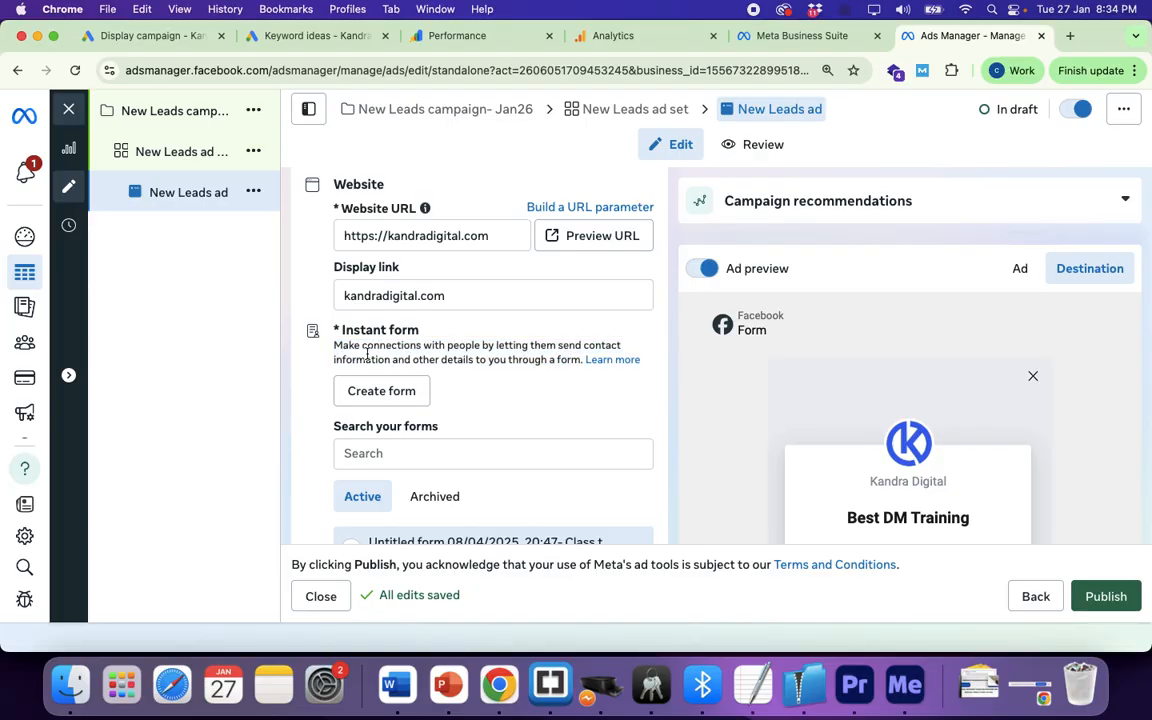
drag(333, 346, 623, 345)
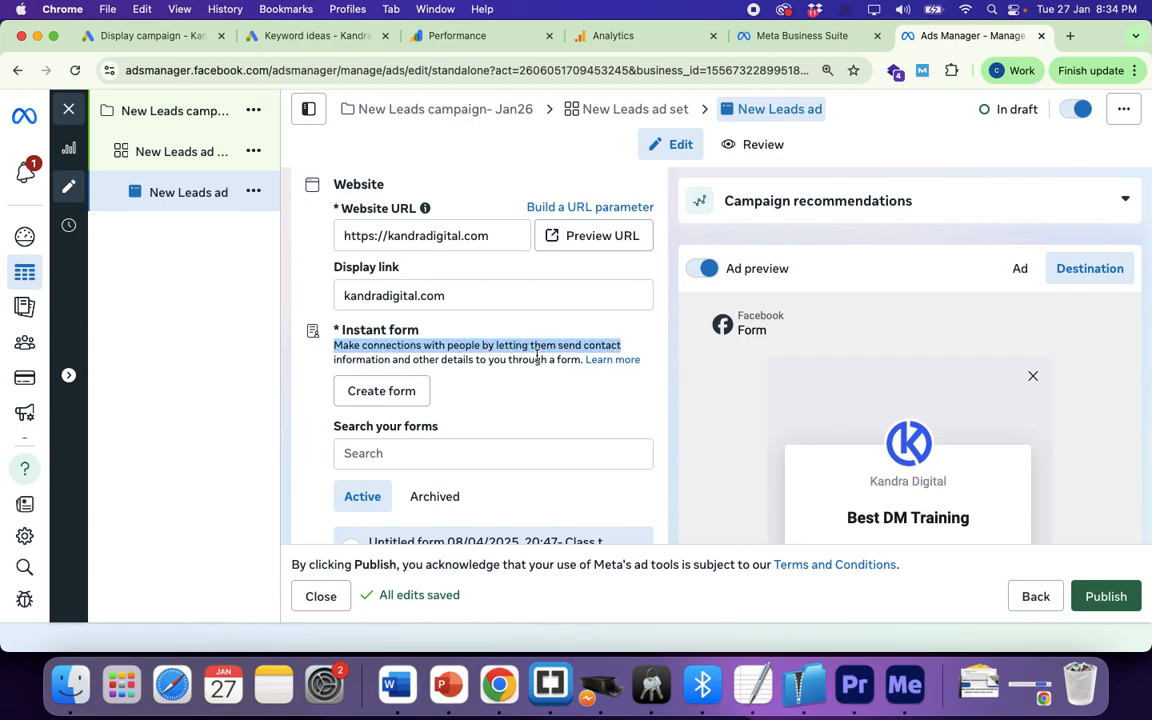
click(509, 409)
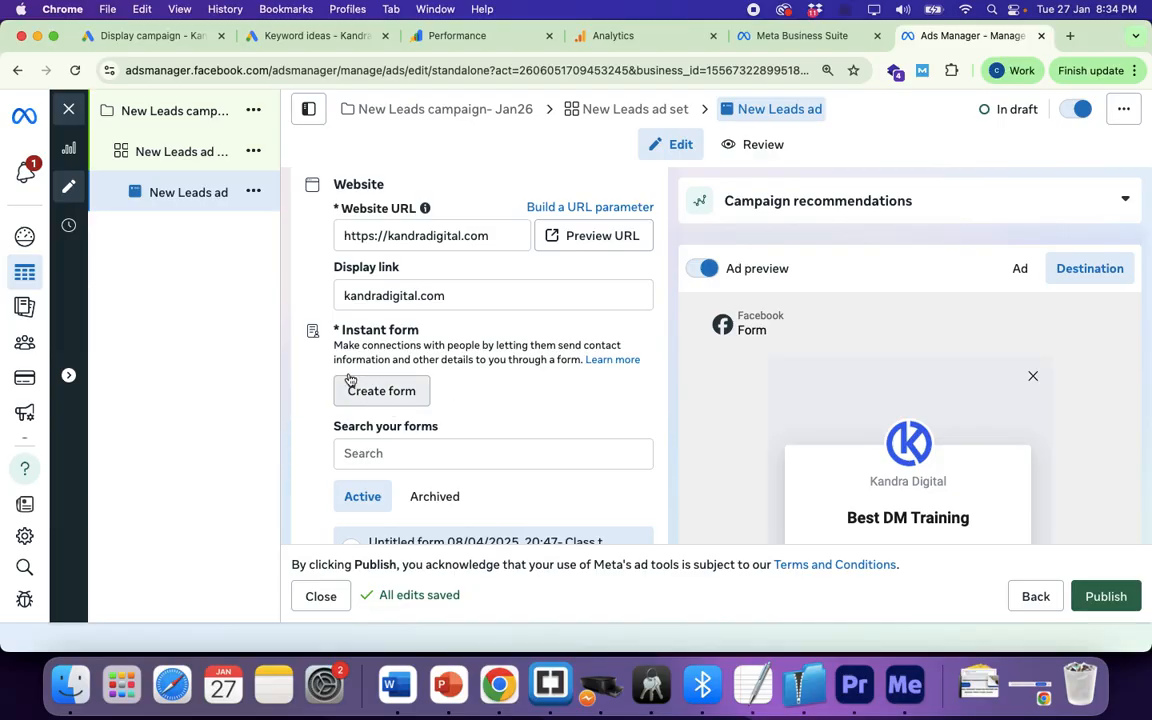
drag(334, 346, 495, 341)
click(522, 343)
drag(588, 338, 591, 364)
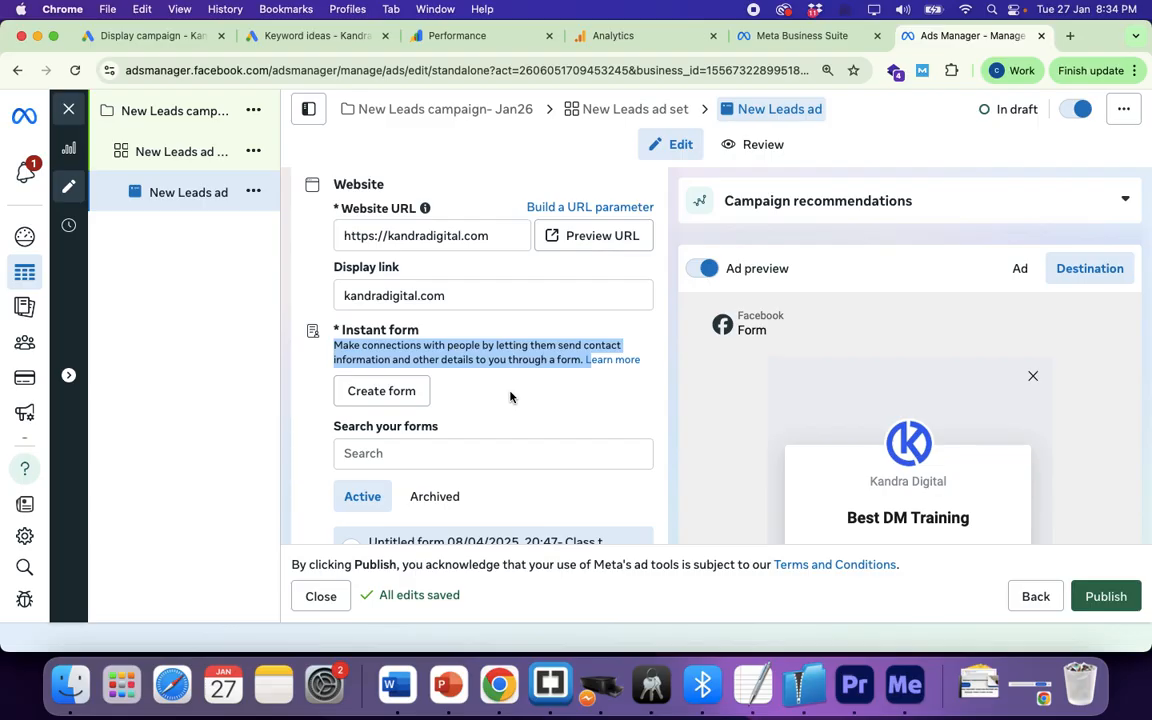
scroll(510, 397, down, 2)
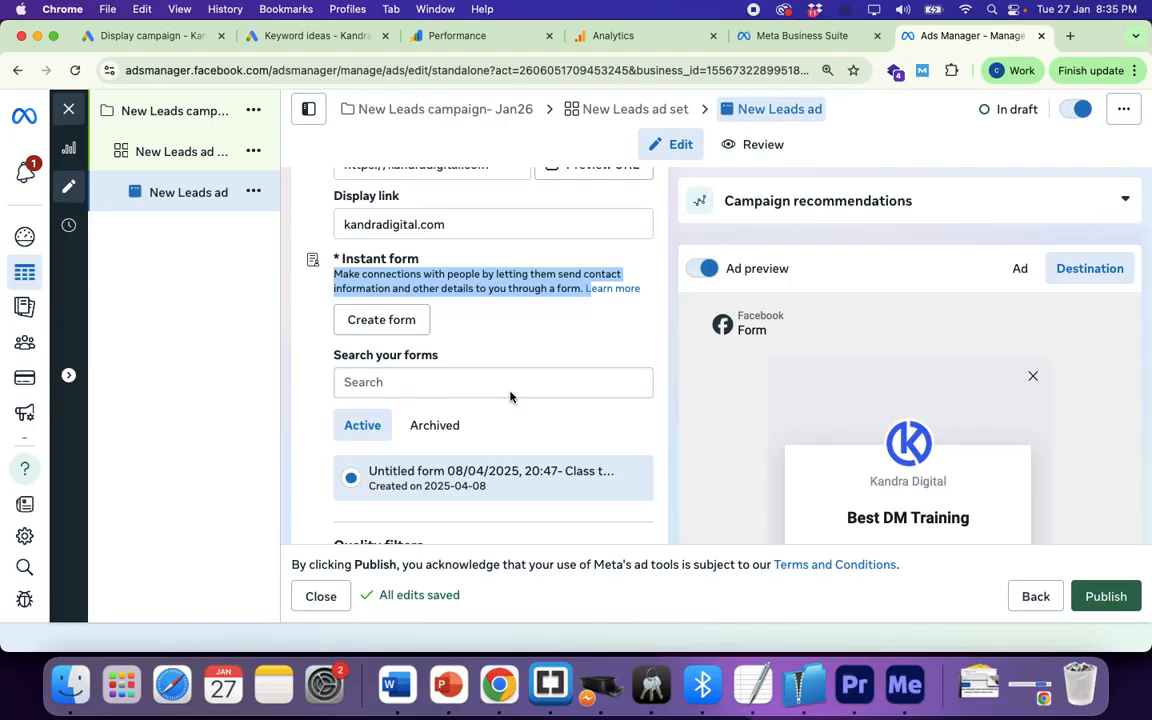
click(391, 327)
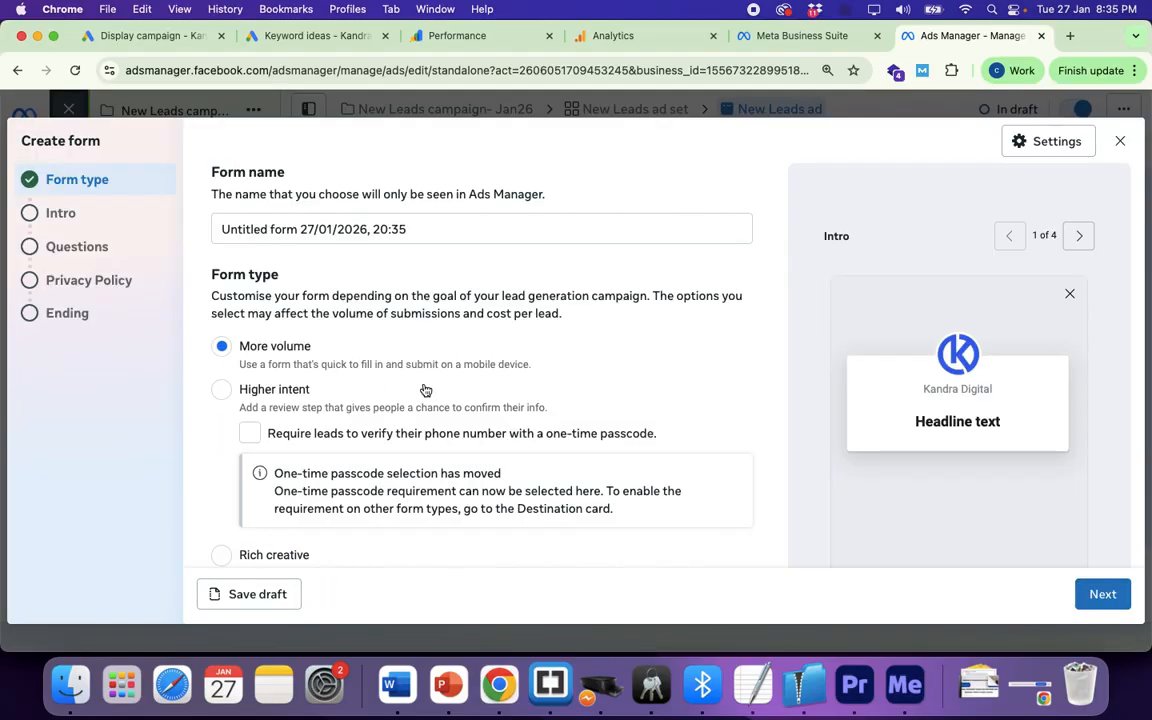
scroll(425, 390, down, 3)
scroll(425, 390, up, 3)
drag(212, 190, 547, 200)
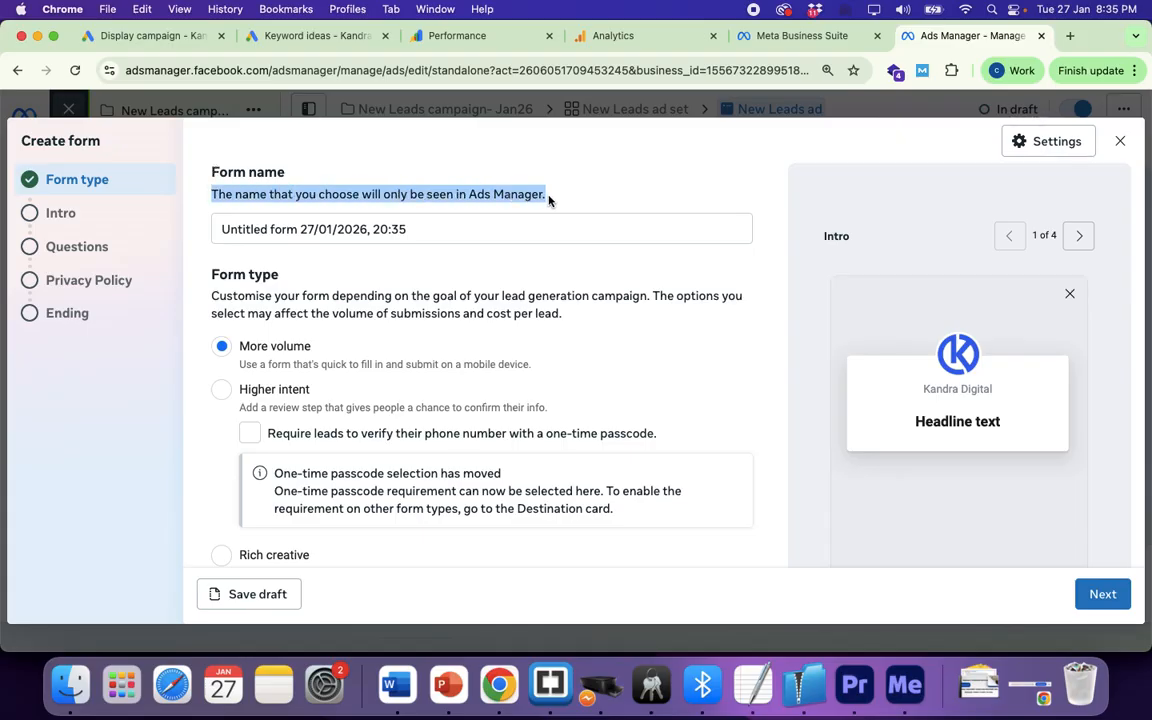
click(390, 229)
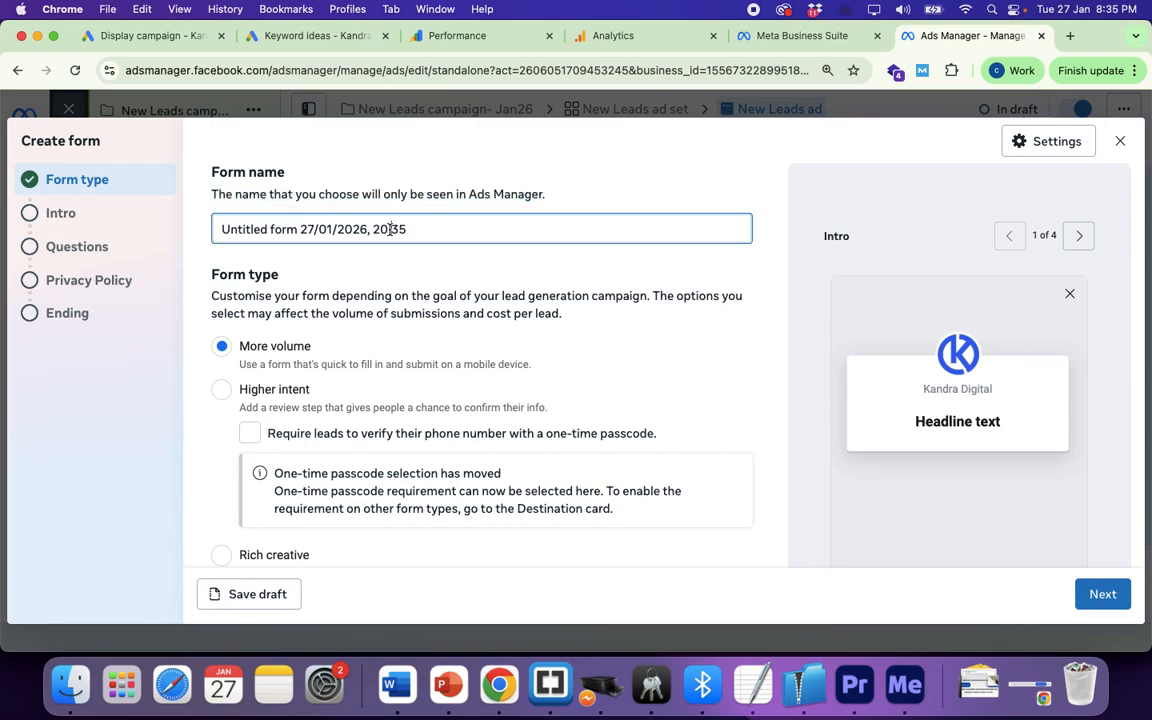
triple_click(390, 229)
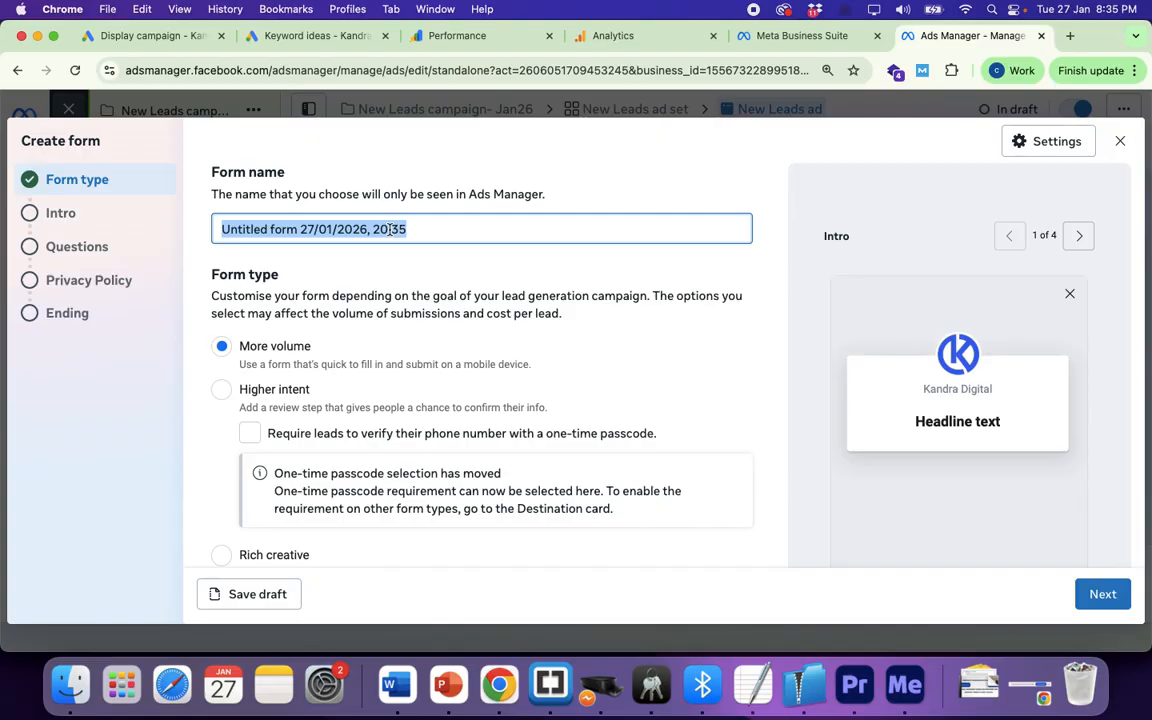
drag(274, 296, 646, 300)
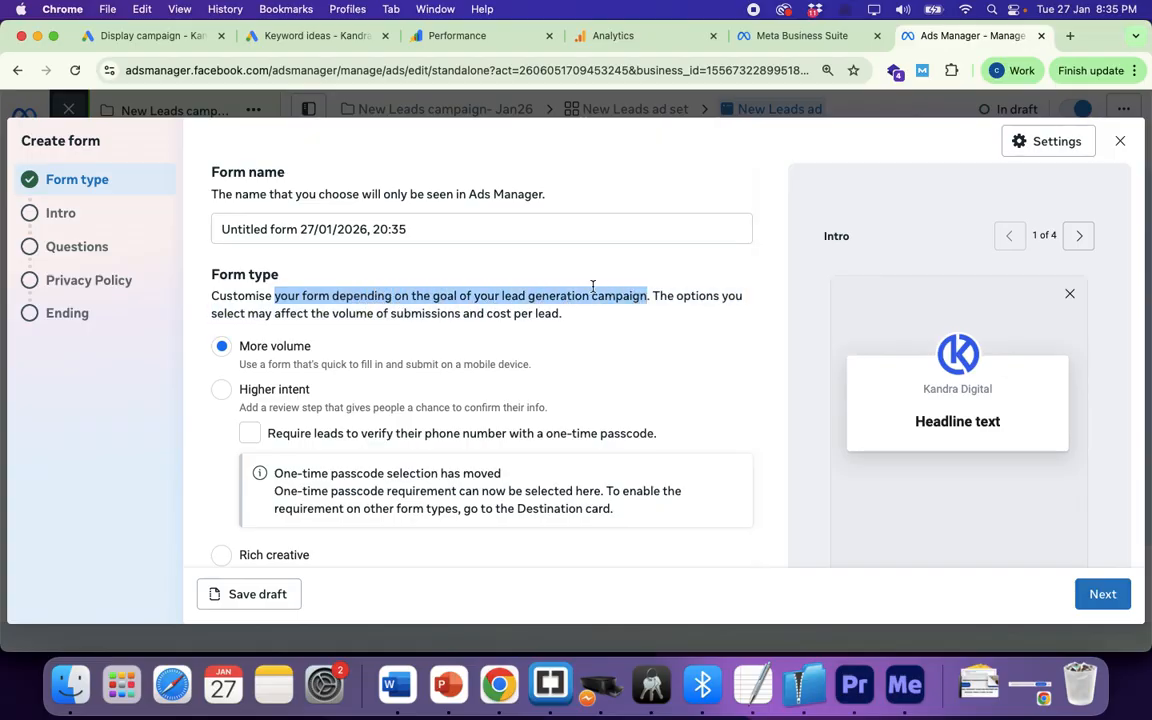
drag(249, 318, 559, 326)
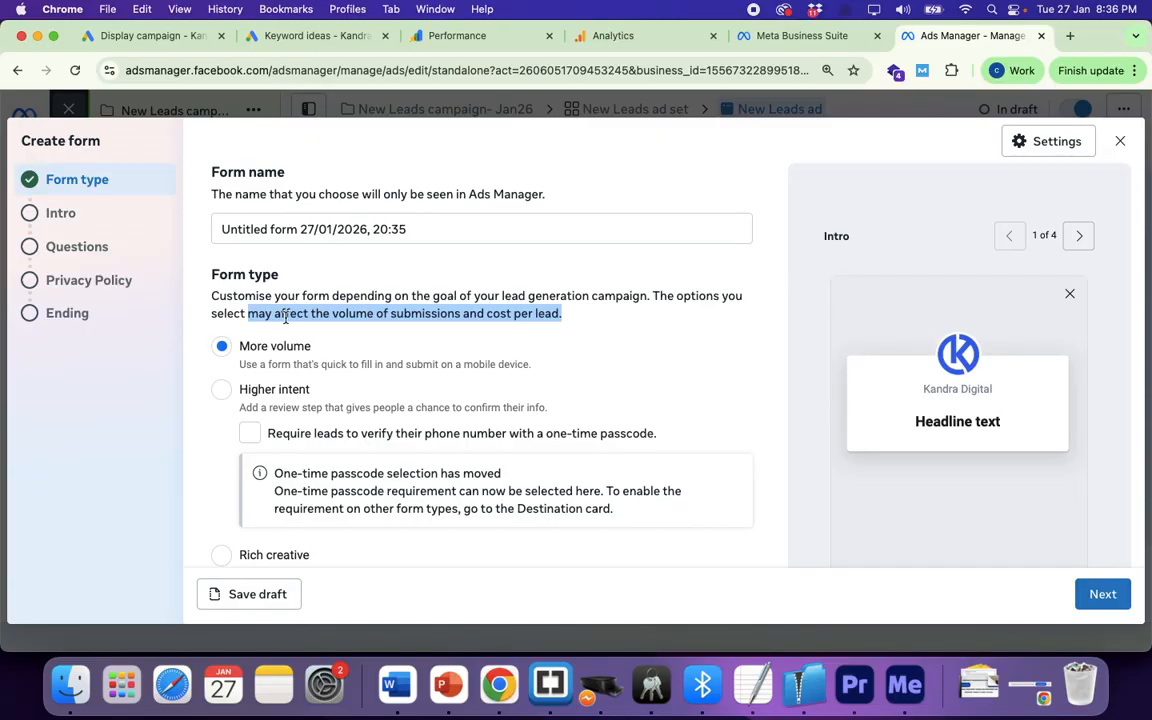
click(345, 317)
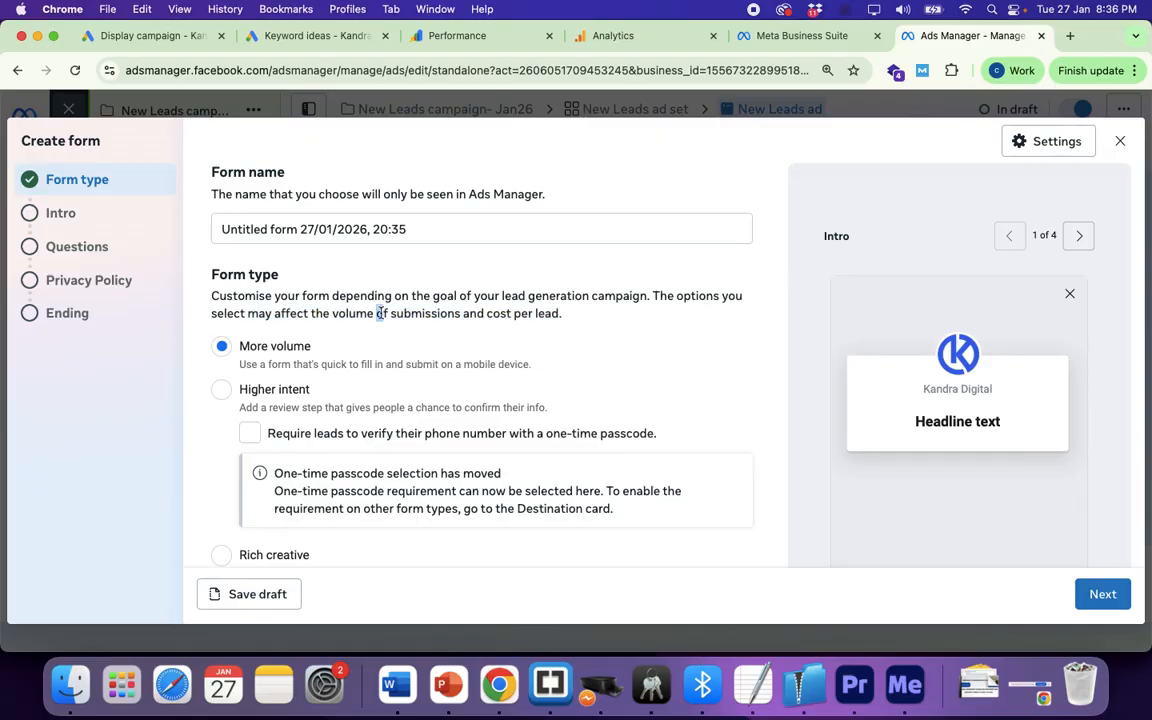
drag(377, 316, 561, 318)
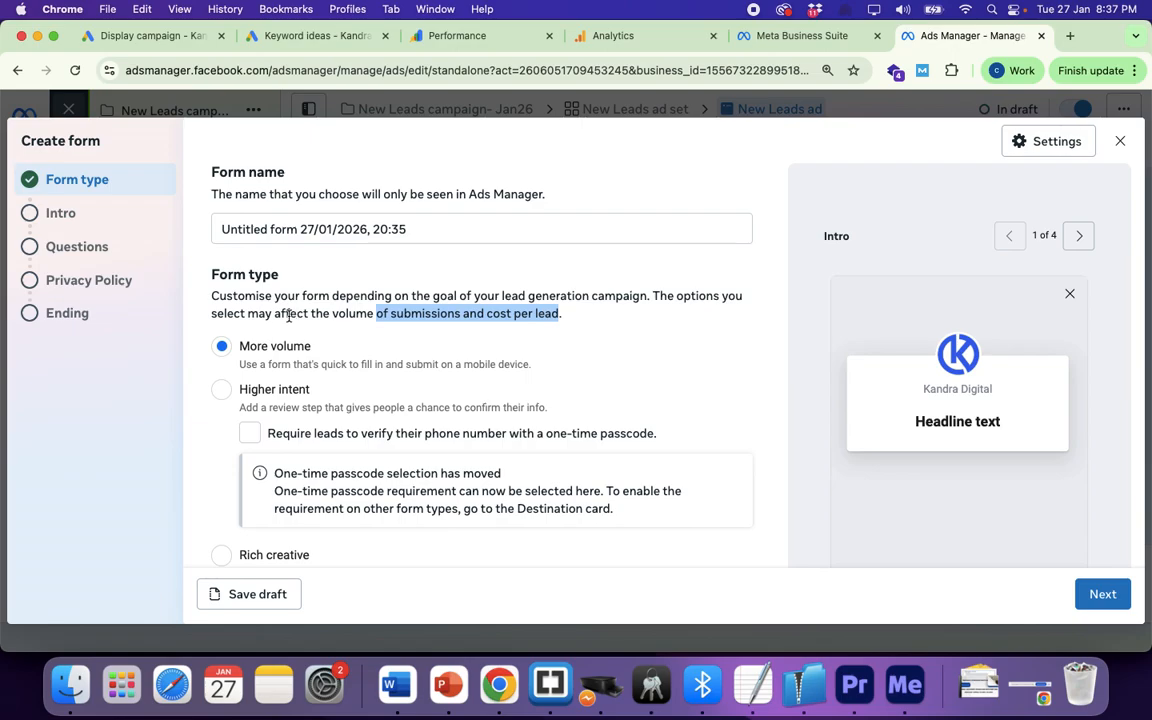
click(557, 317)
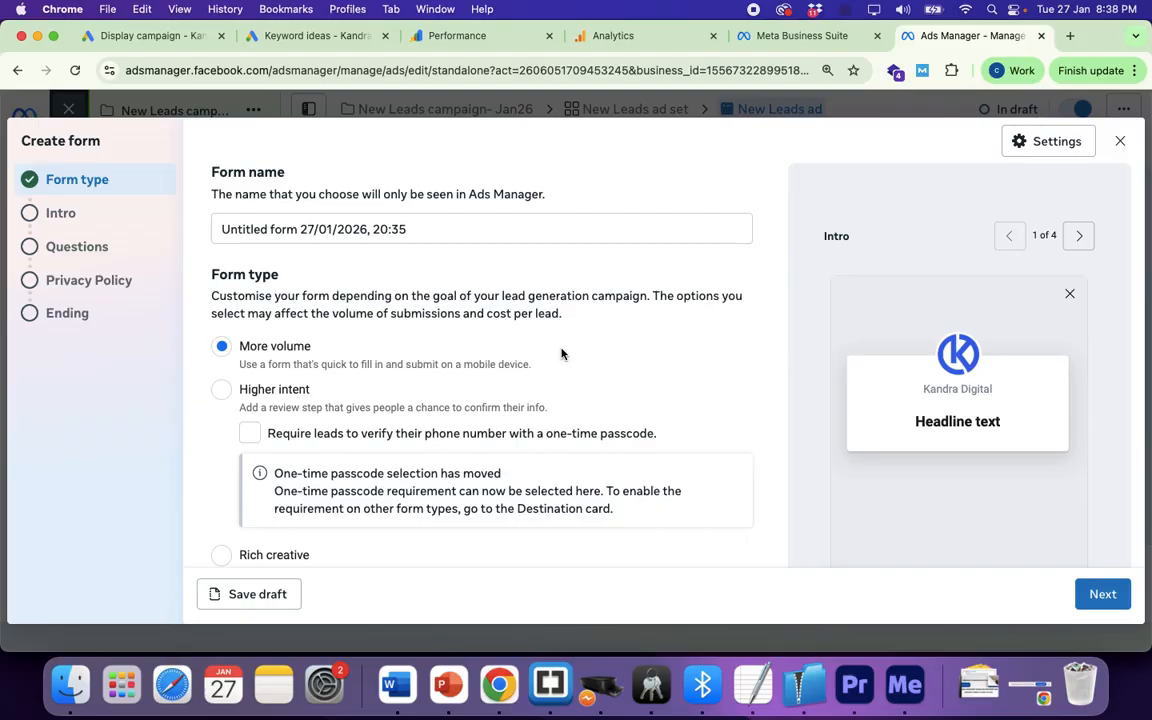
Step: Highlight the phone passcode verification requirement text
scroll(458, 398, down, 2)
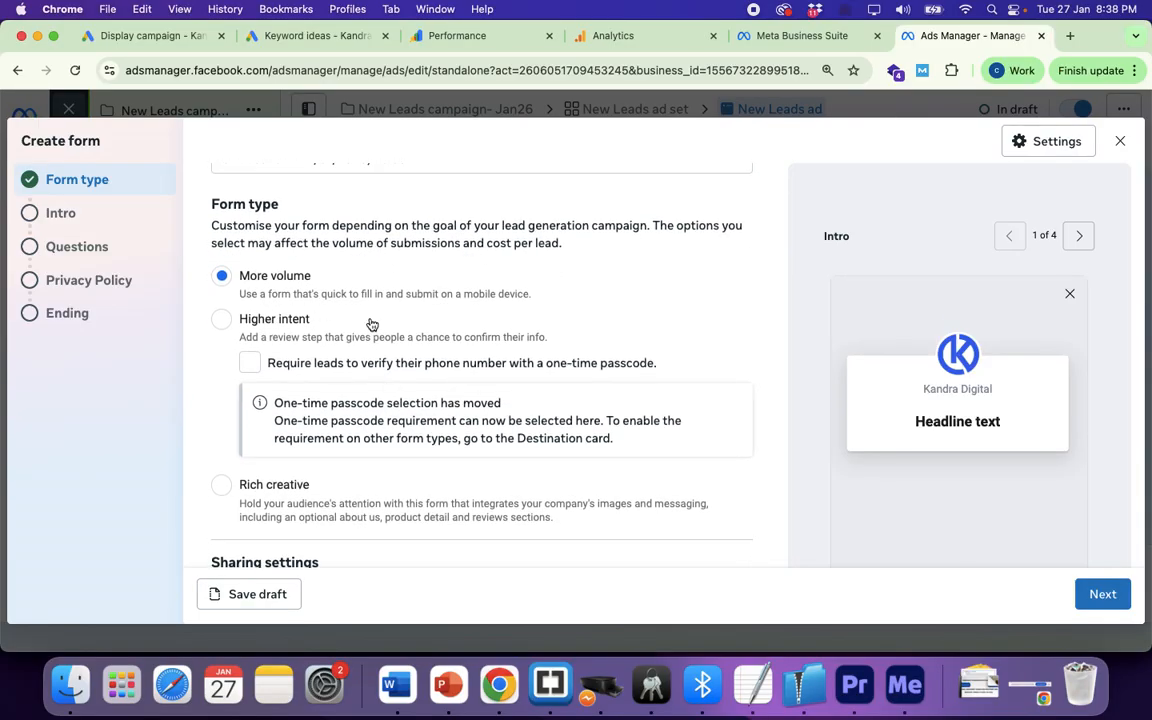
scroll(371, 324, up, 2)
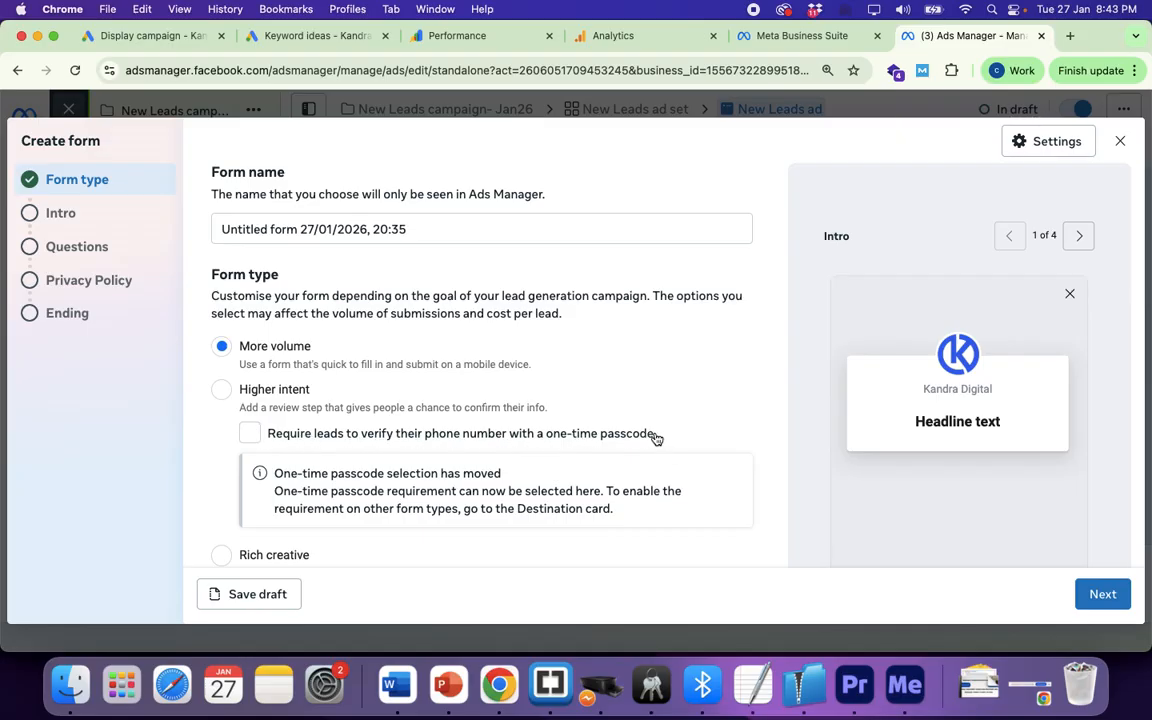
double_click(606, 441)
drag(606, 441, 300, 438)
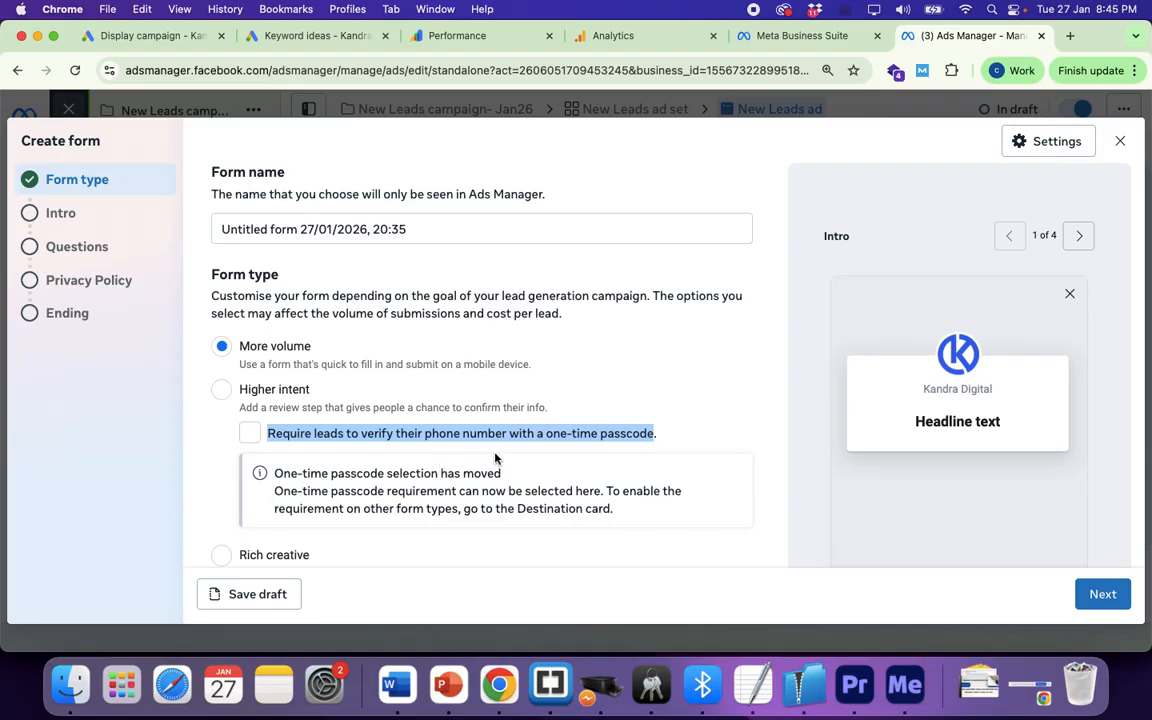
Step: Try the Rich creative form type, then revert the form type to More volume
scroll(668, 473, down, 2)
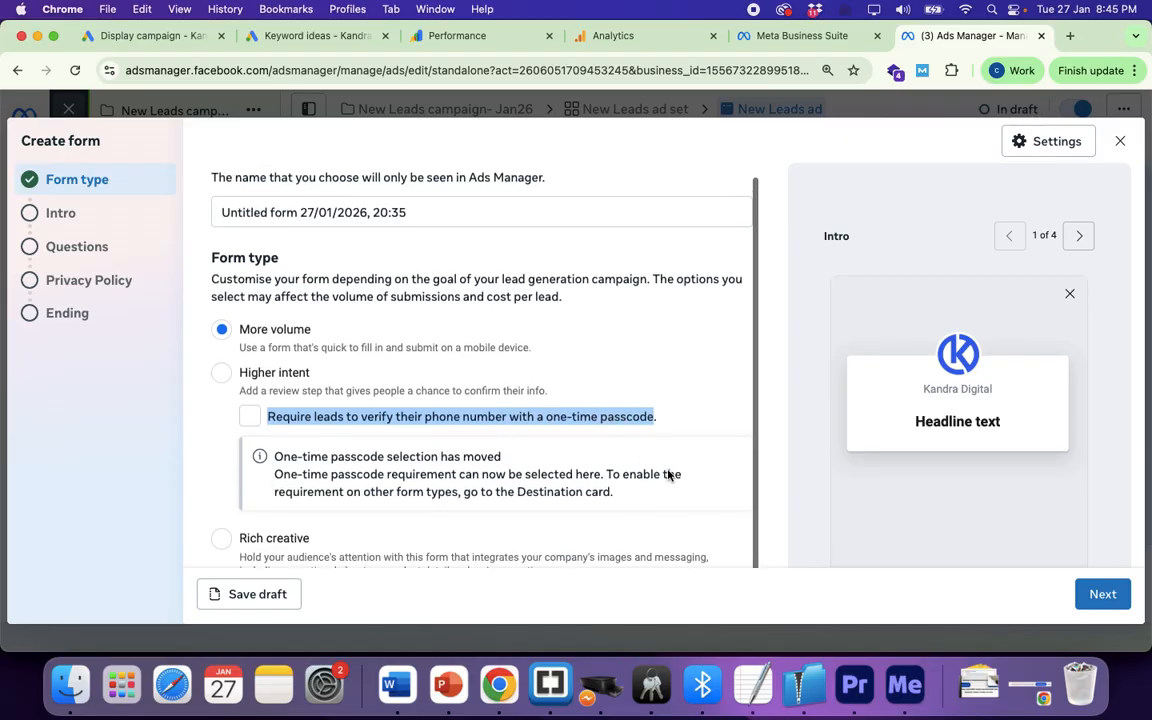
scroll(668, 475, up, 2)
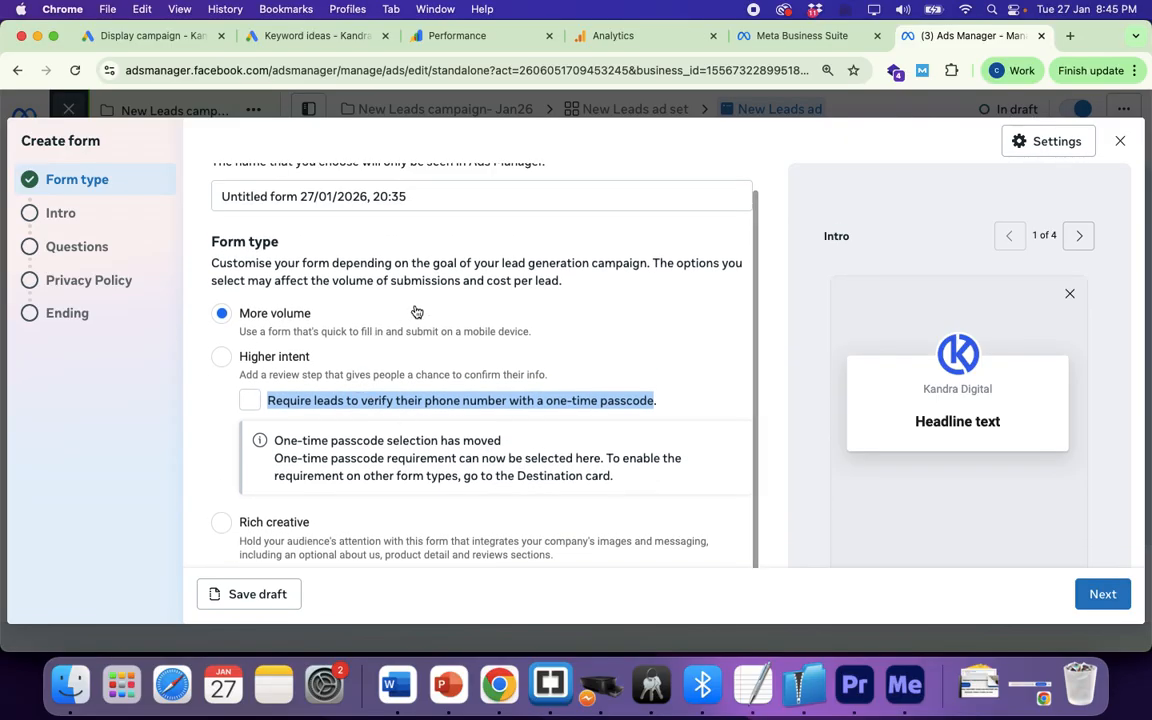
scroll(589, 410, down, 5)
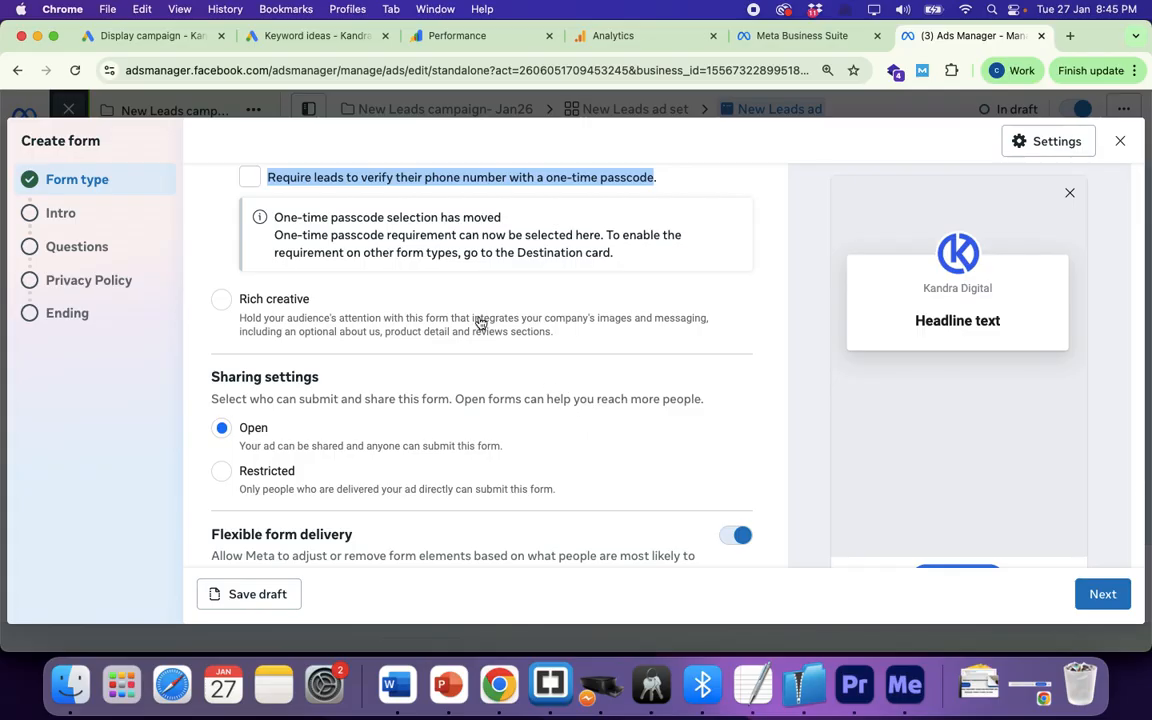
scroll(478, 300, up, 4)
scroll(478, 288, down, 1)
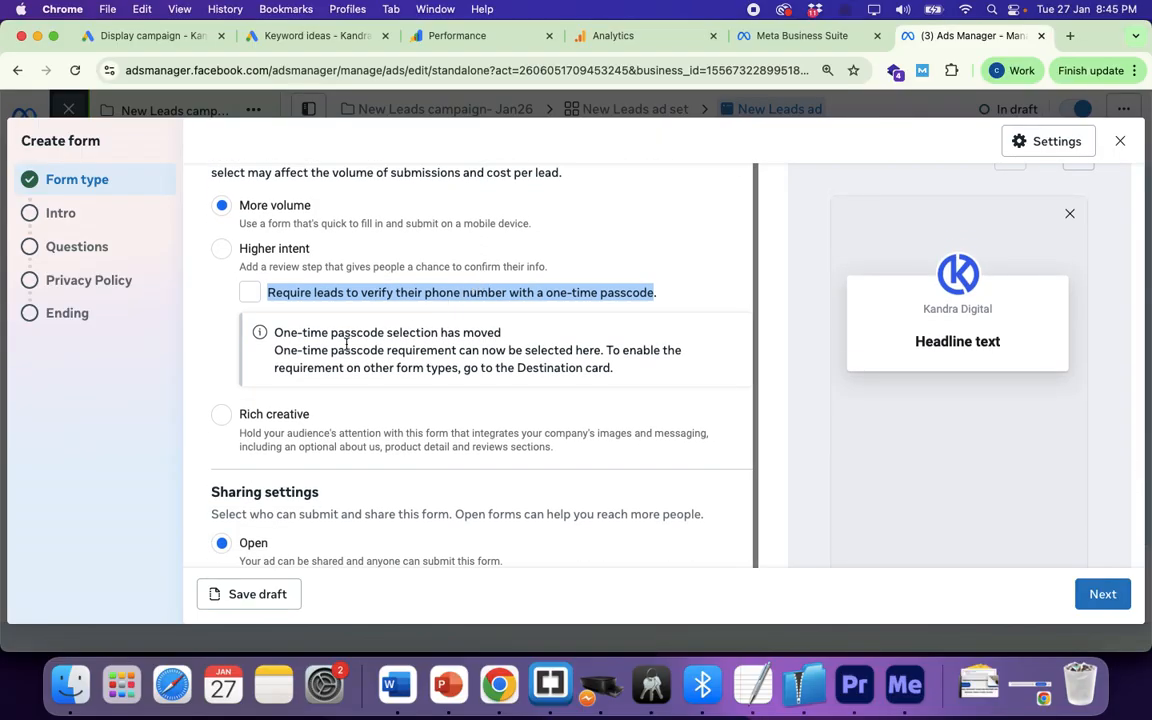
click(222, 415)
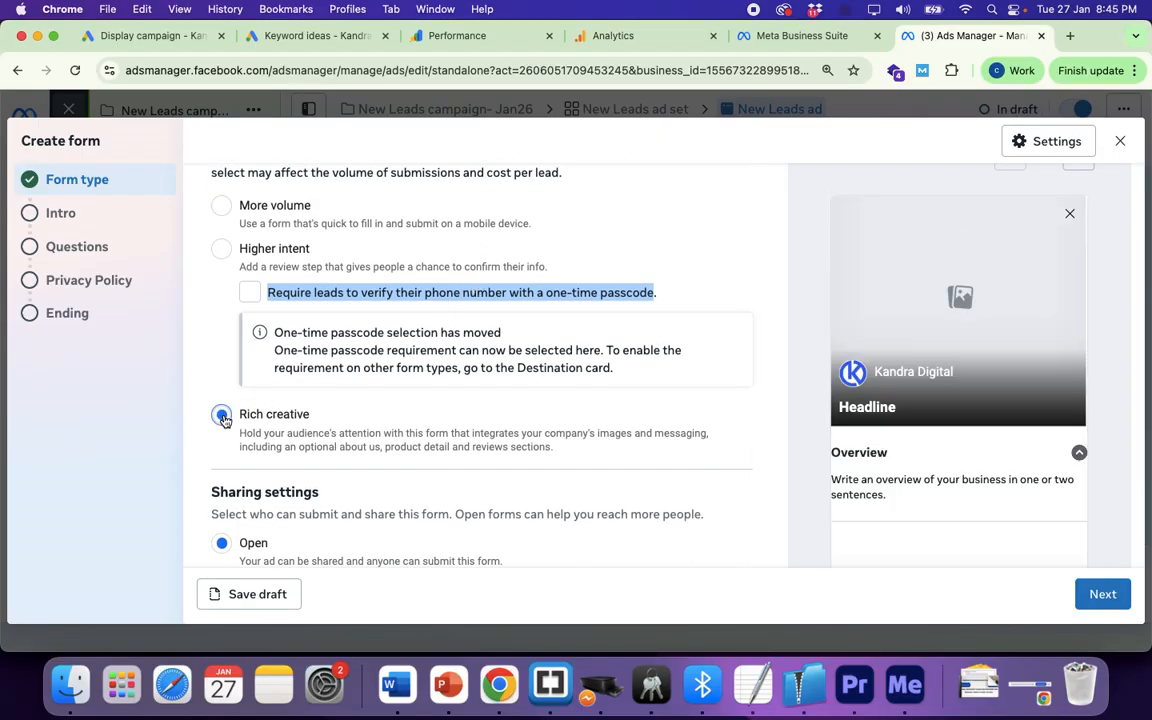
click(222, 205)
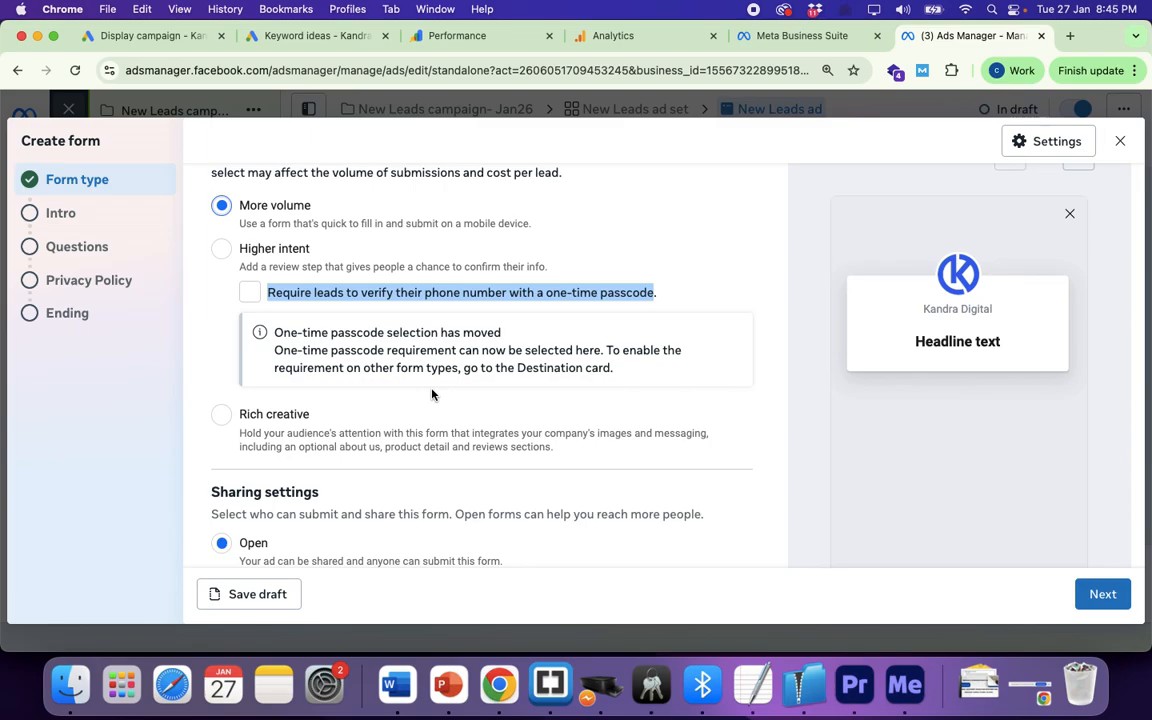
Step: Set Flexible form delivery to Manual, leaving all five tailoring options ticked
scroll(432, 394, down, 5)
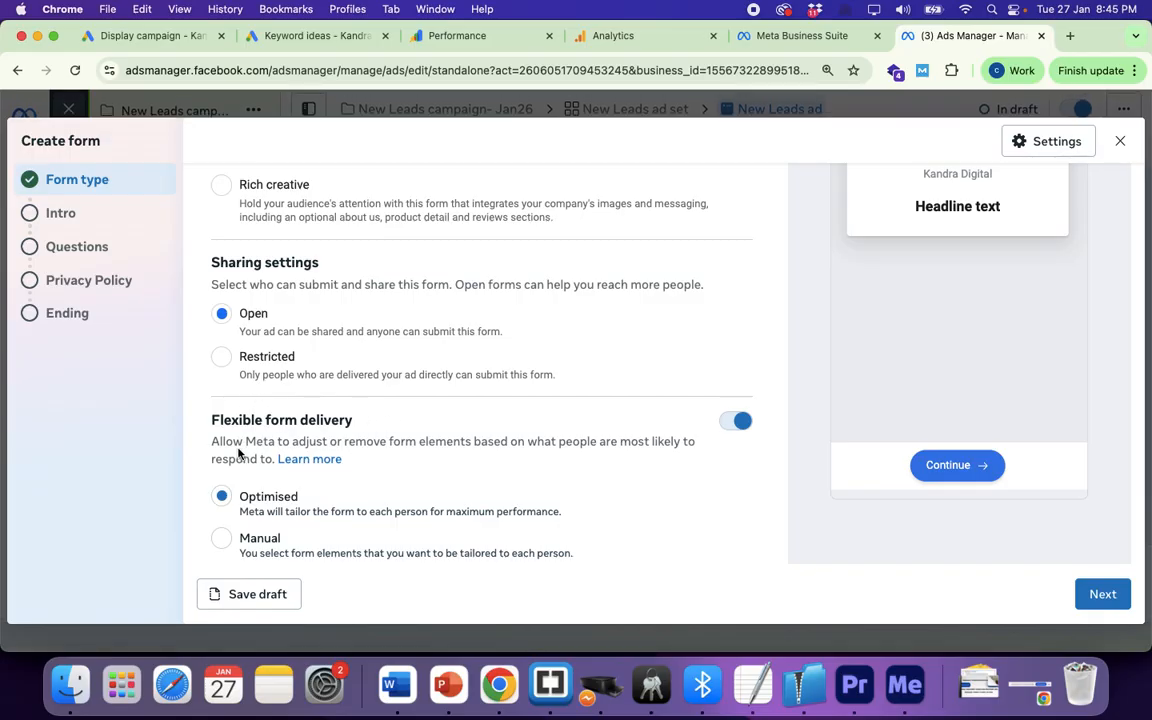
drag(211, 421, 404, 472)
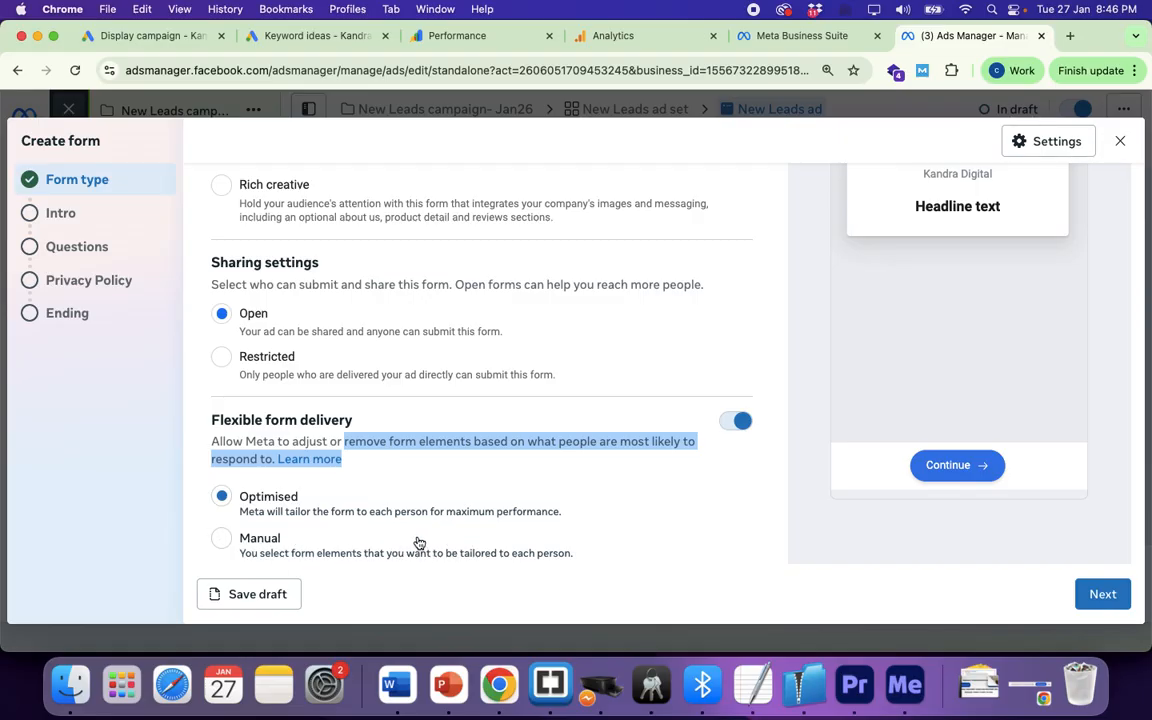
click(222, 540)
scroll(486, 528, down, 3)
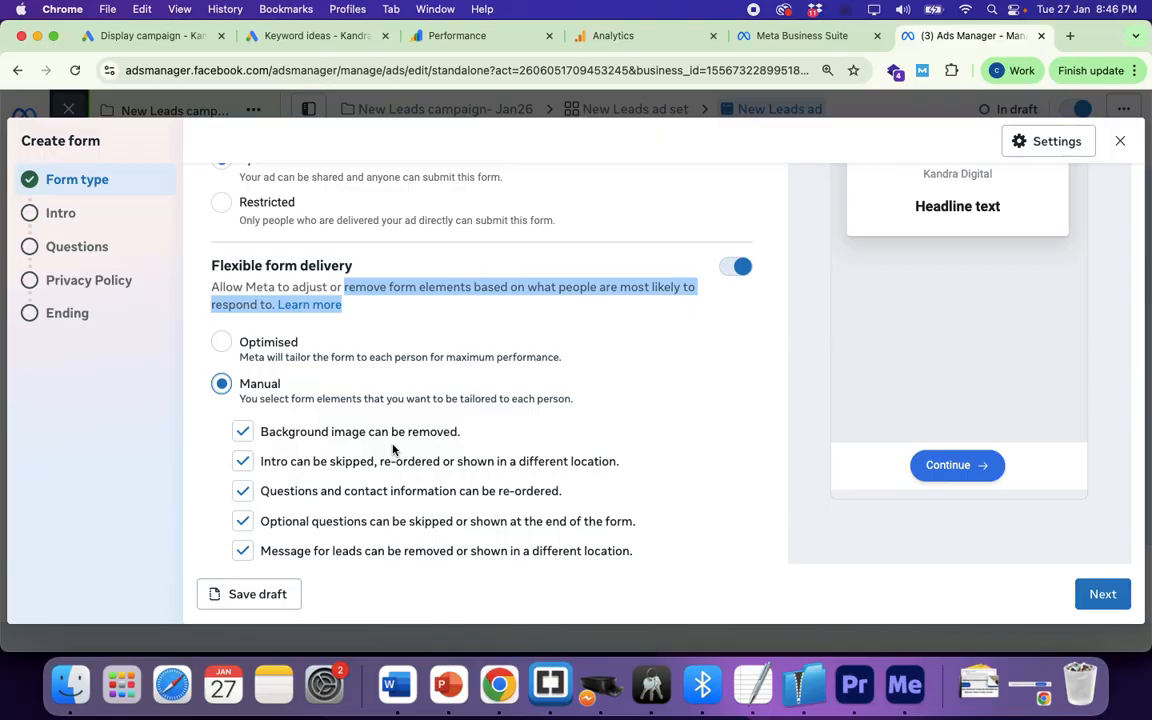
scroll(651, 430, up, 5)
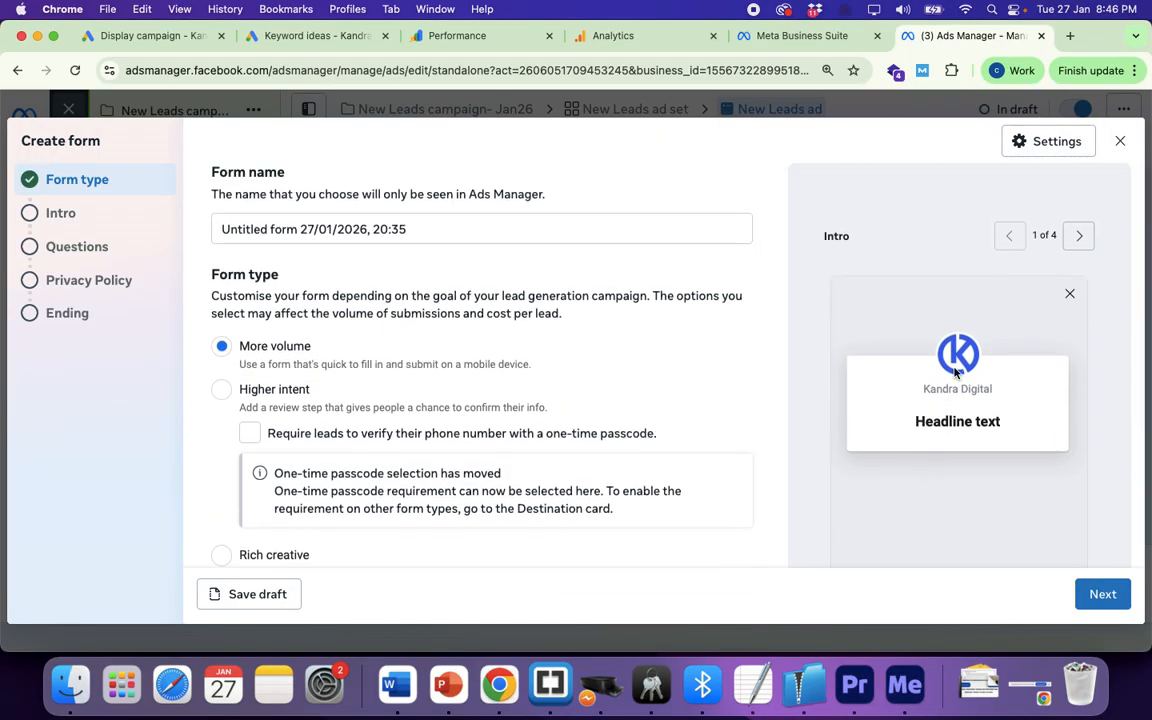
Step: Advance to the Intro step and turn on a background image using the ad's own image
click(1103, 596)
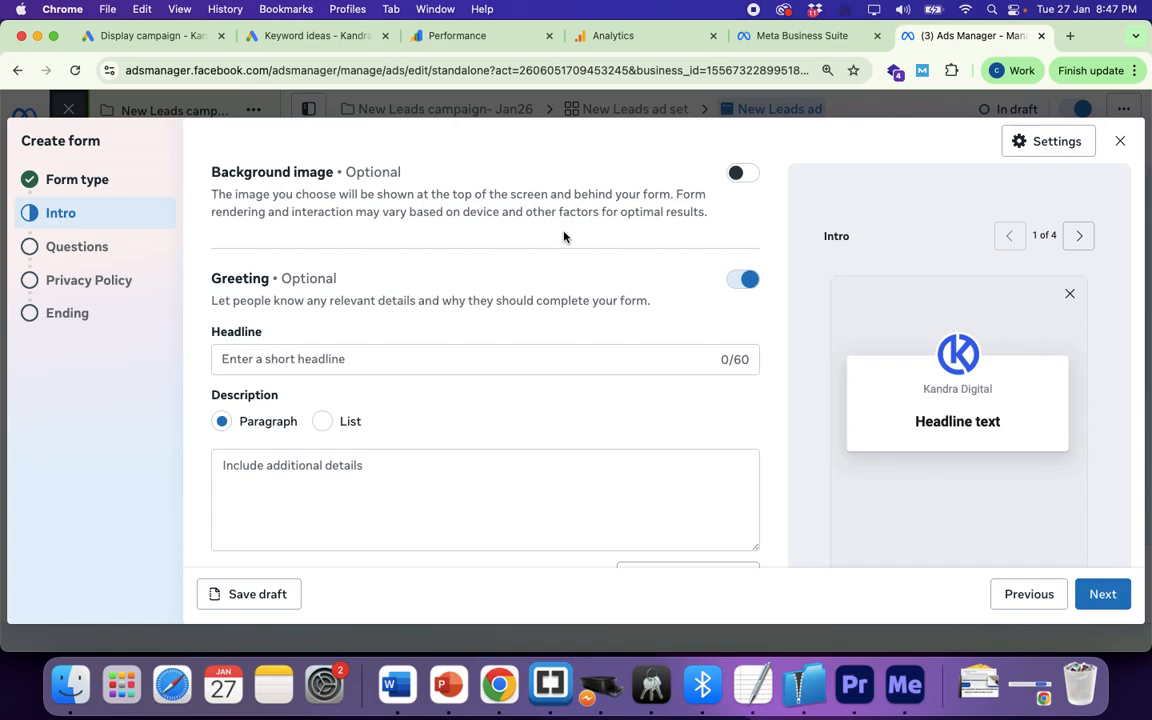
click(742, 174)
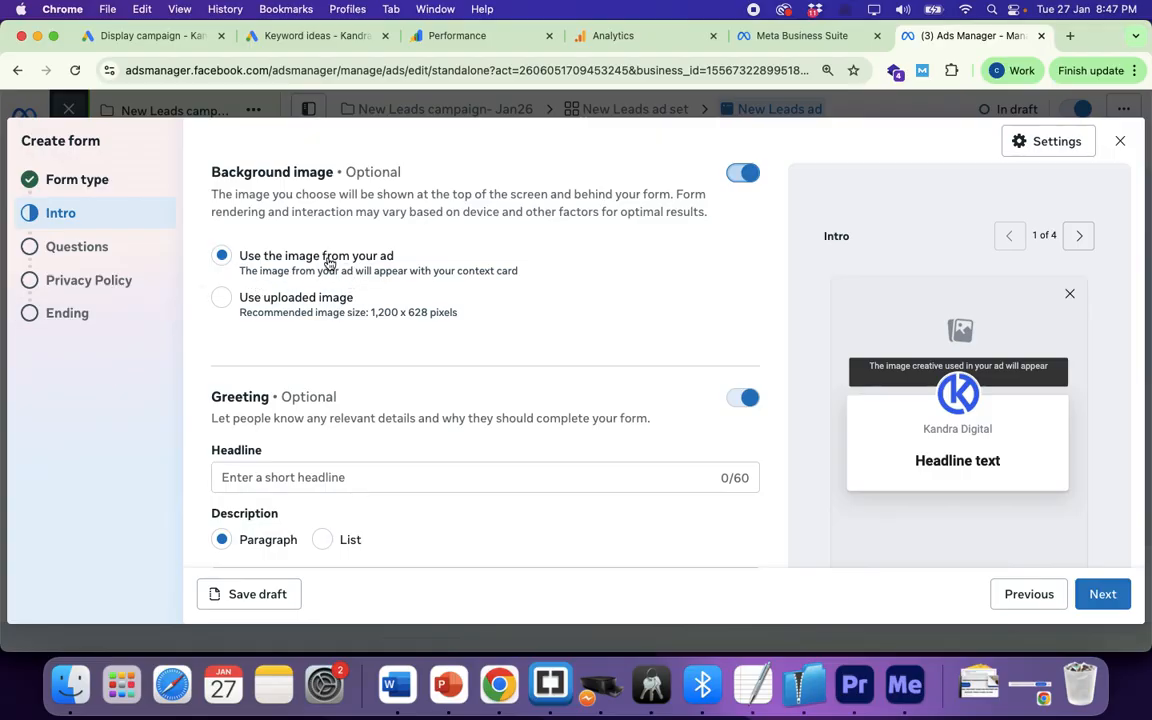
Step: Highlight the greeting explanation and type a first headline draft in Greeting Headline
scroll(412, 253, down, 2)
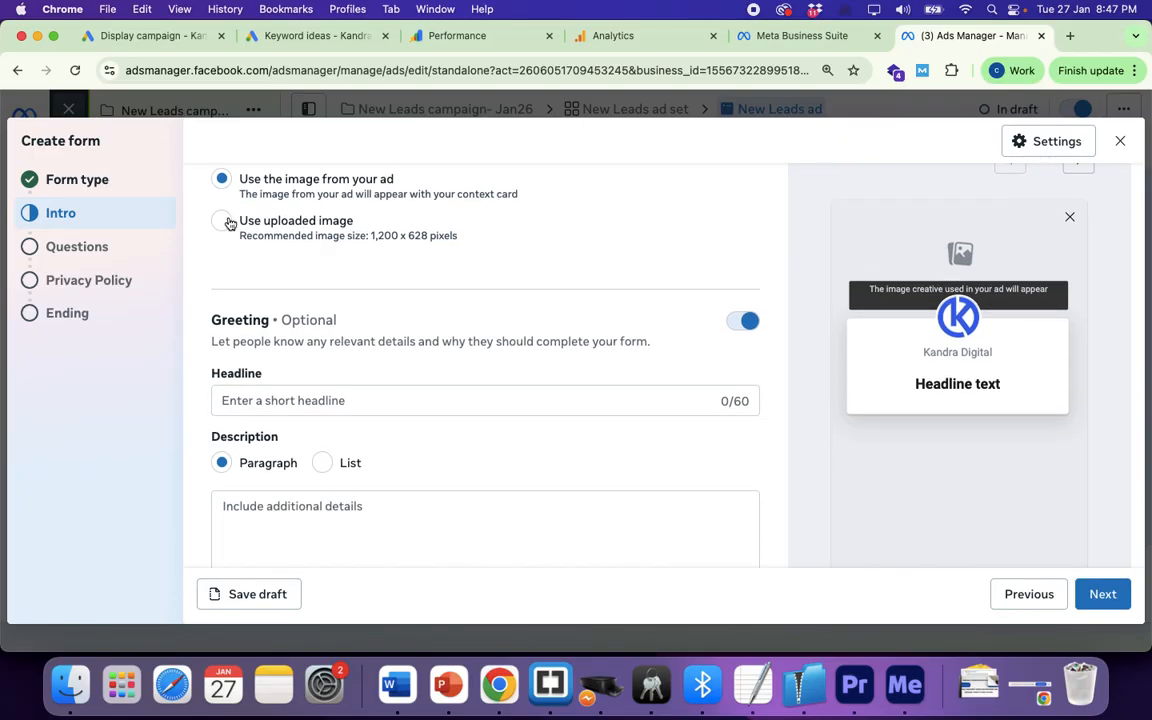
scroll(284, 215, up, 2)
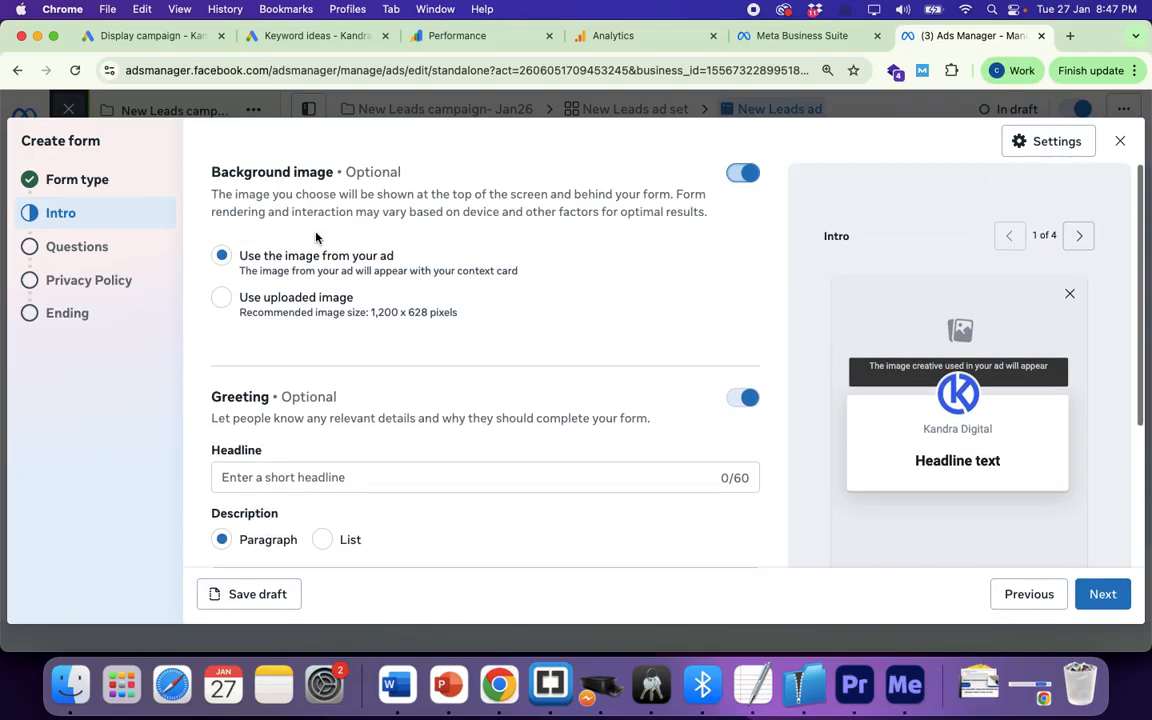
scroll(469, 375, down, 3)
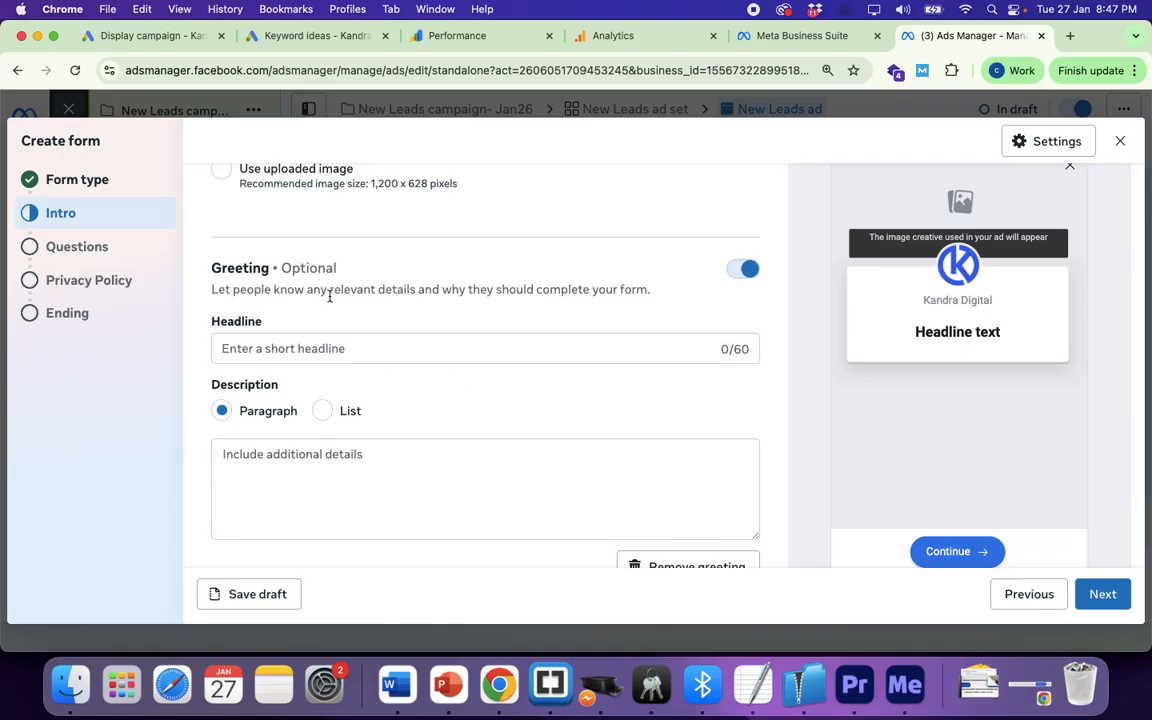
drag(371, 288, 650, 296)
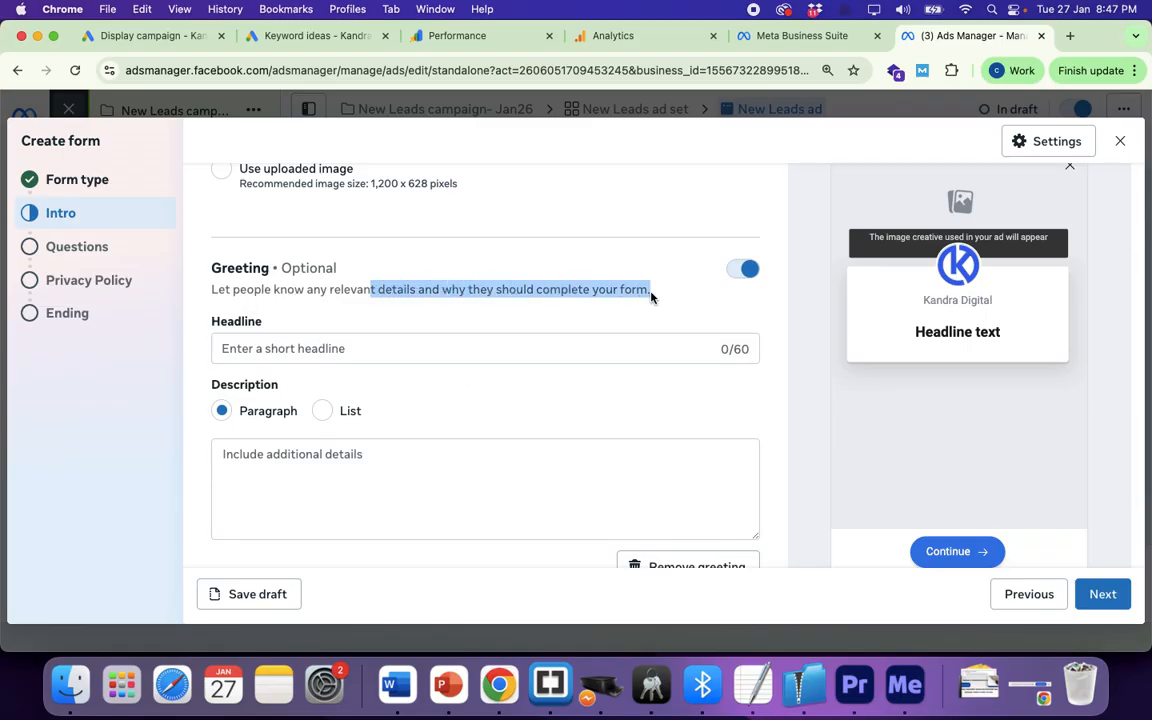
click(261, 348)
text(Y)
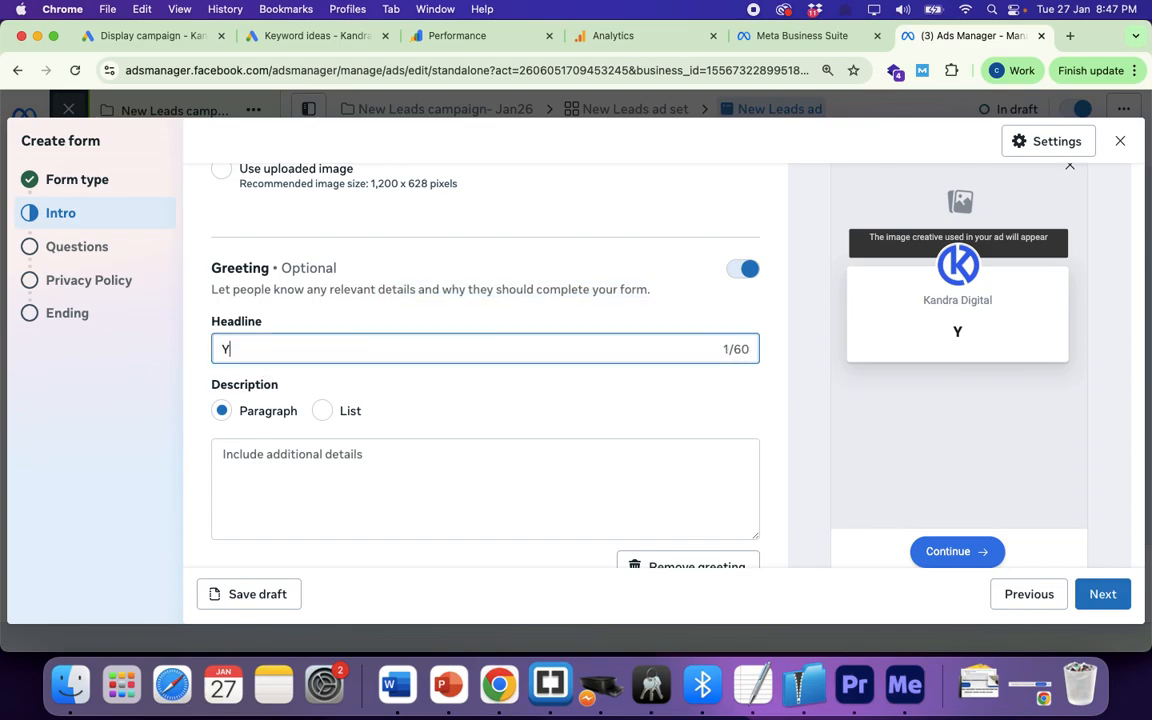
text(ou are about )
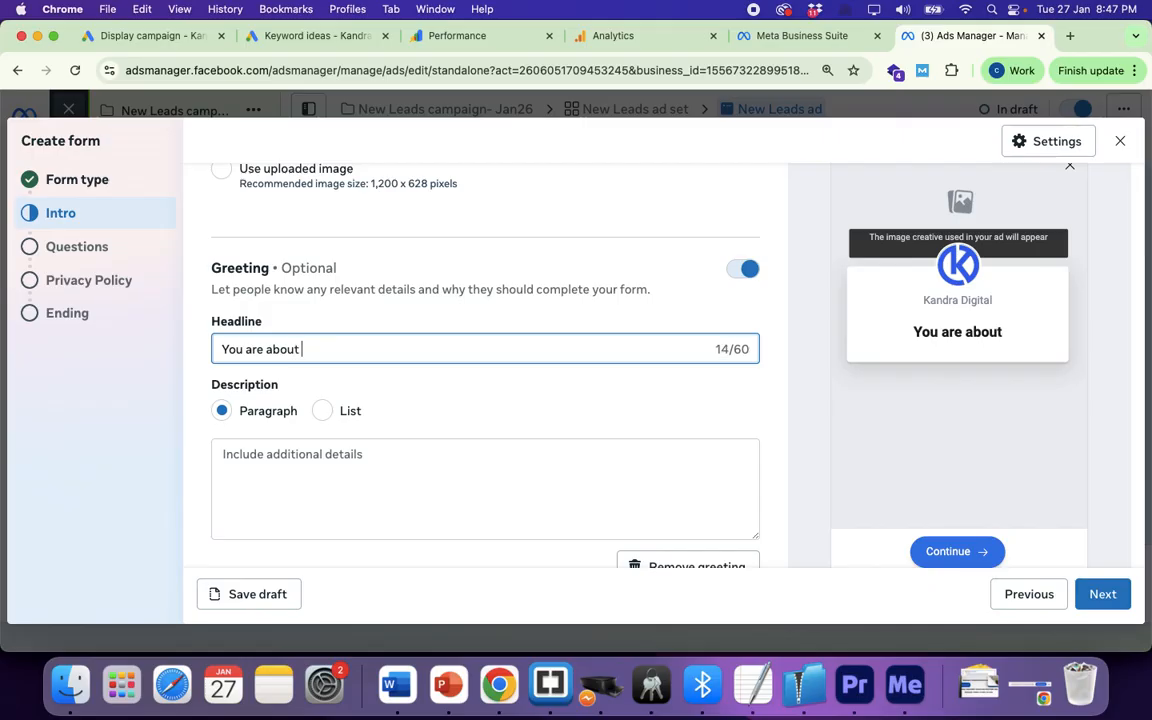
text(ot)
key(BackSpace)
key(BackSpace)
drag(329, 289, 626, 290)
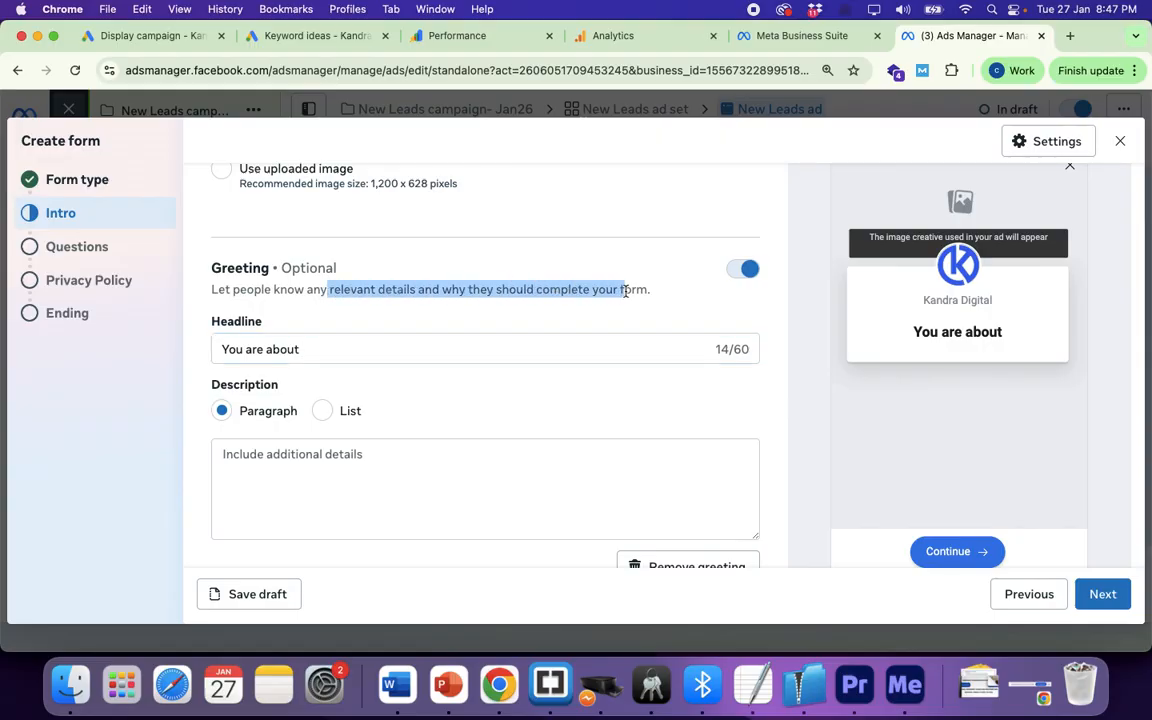
click(313, 348)
drag(313, 348, 198, 349)
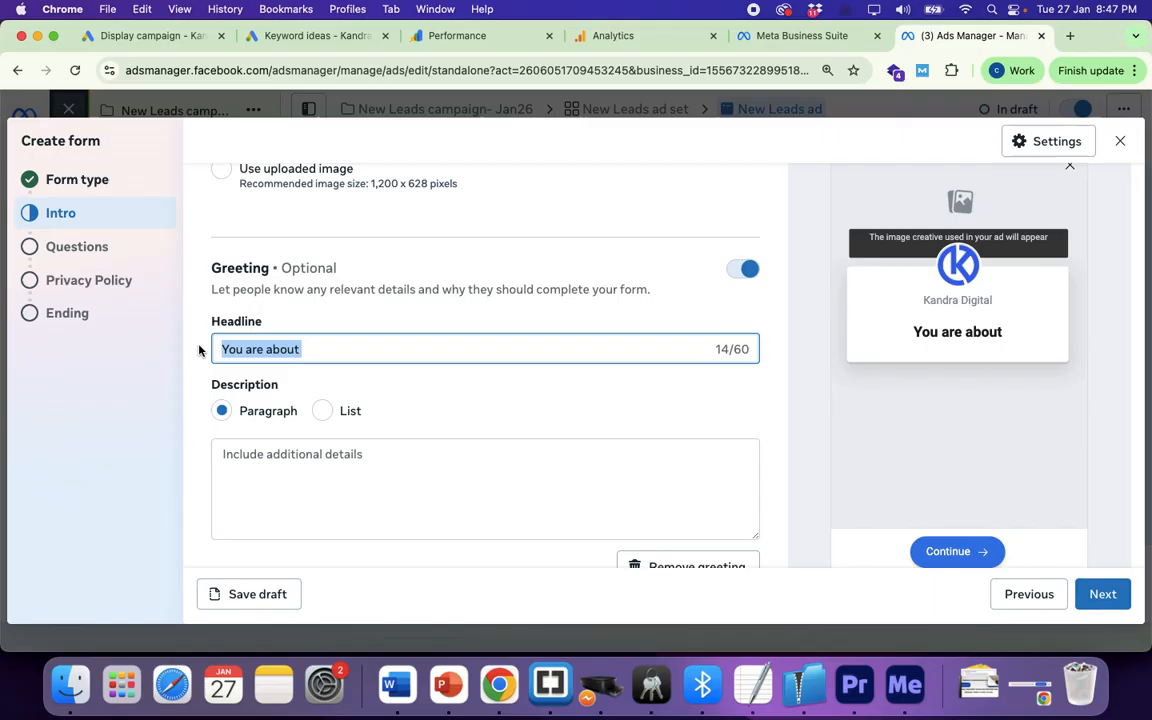
Step: Rewrite the greeting headline to 'Unlock The Summer Deals!'
text(Unl)
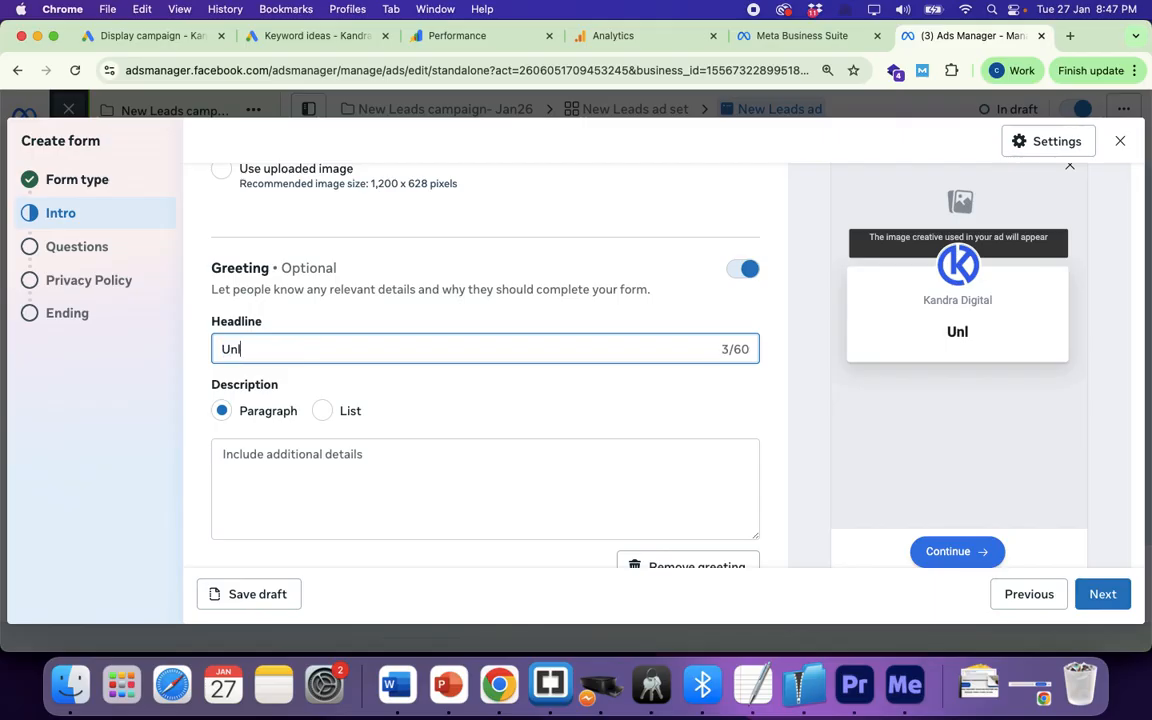
text(ock the)
text(g)
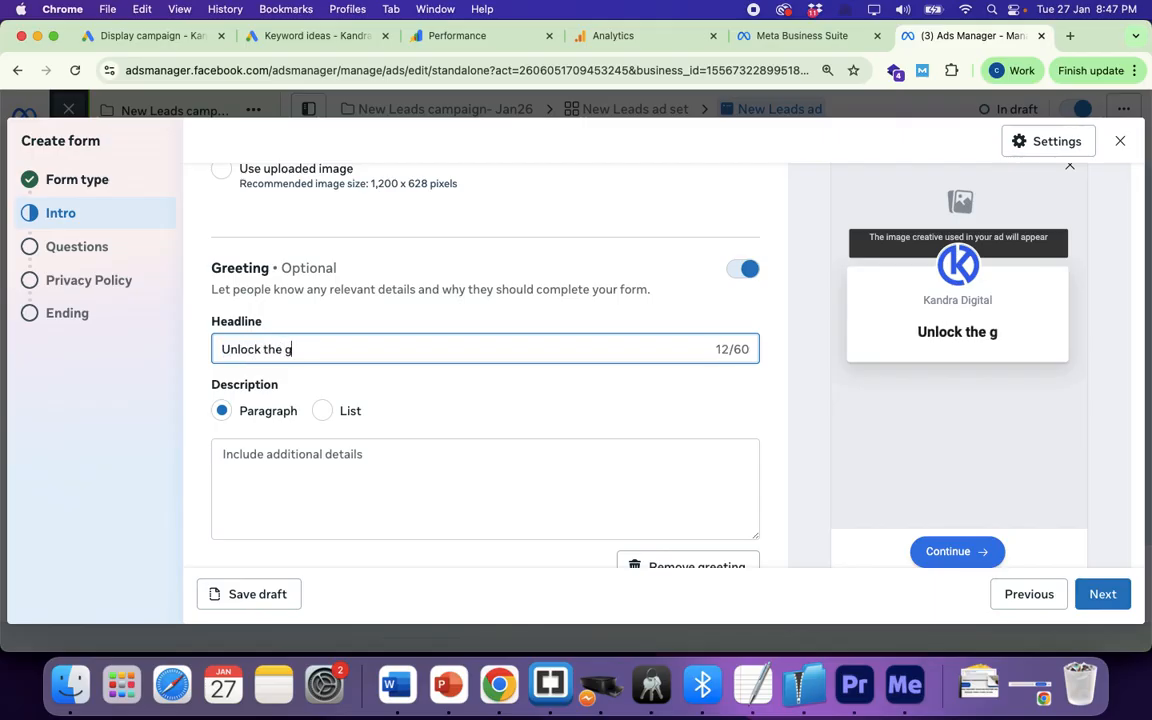
key(BackSpace)
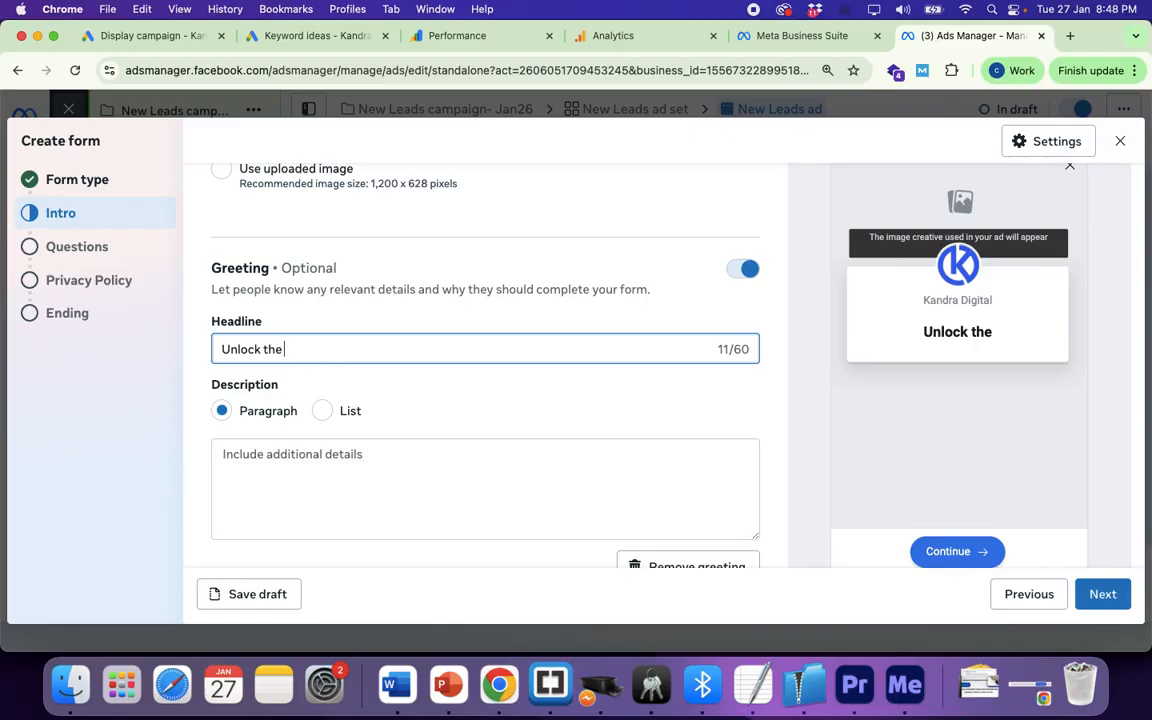
text(best s)
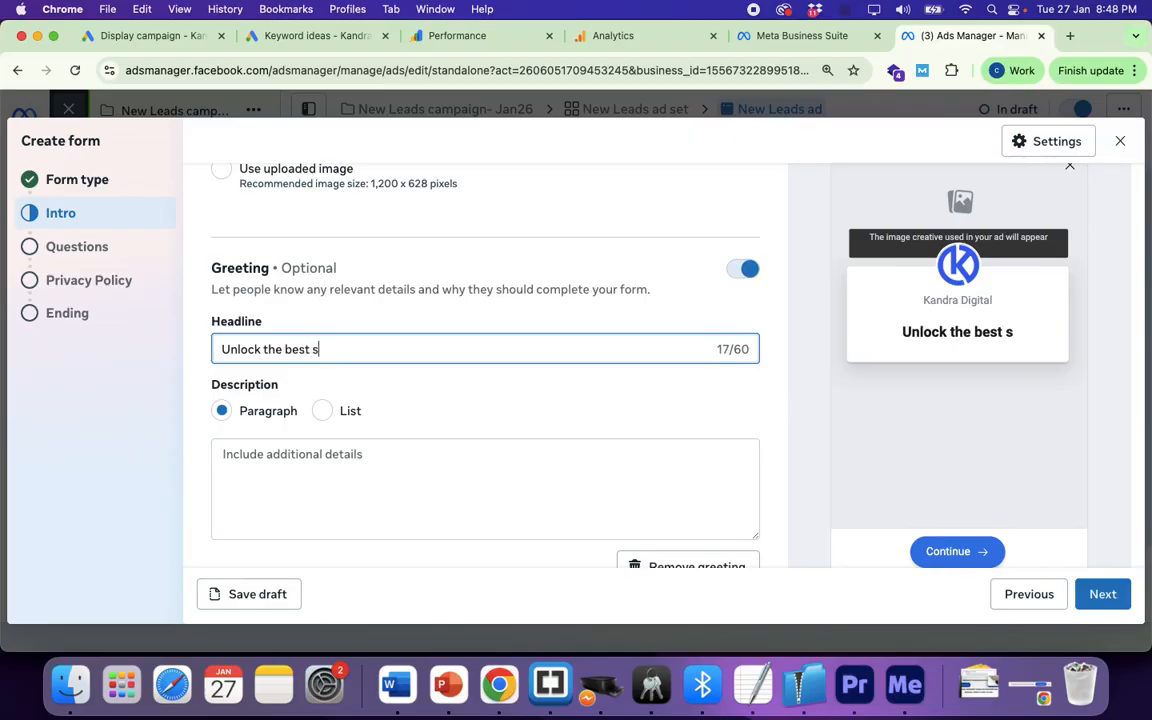
text(ummer de)
key(BackSpace)
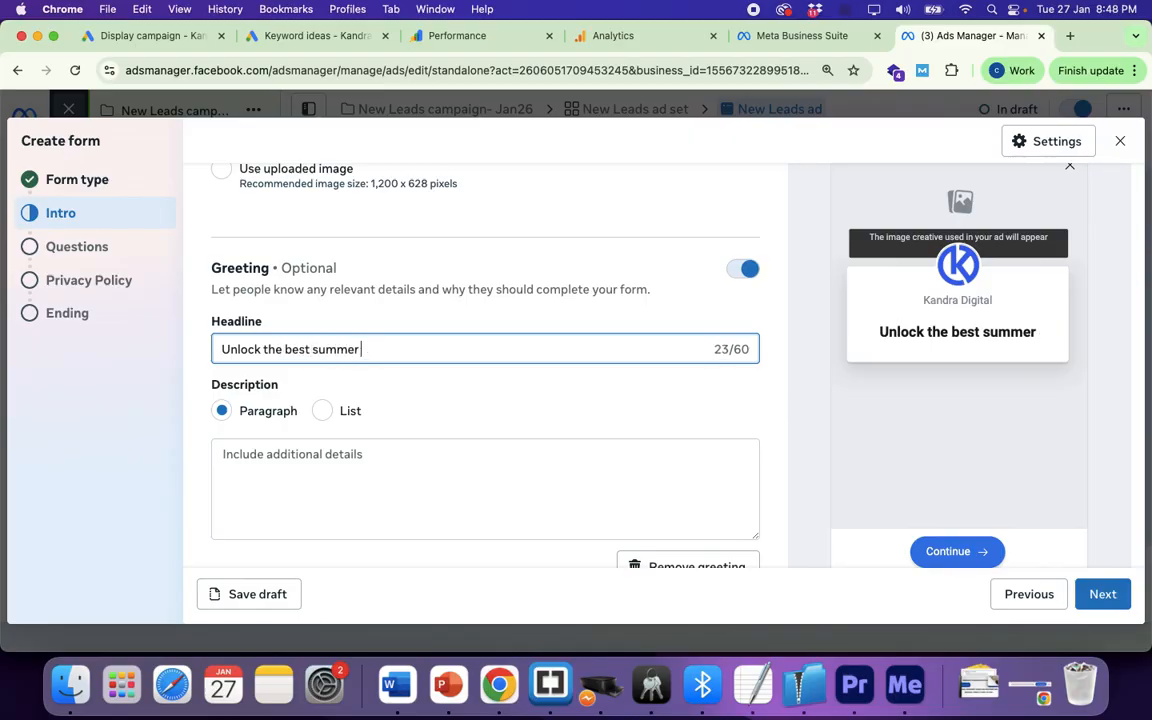
text(deals)
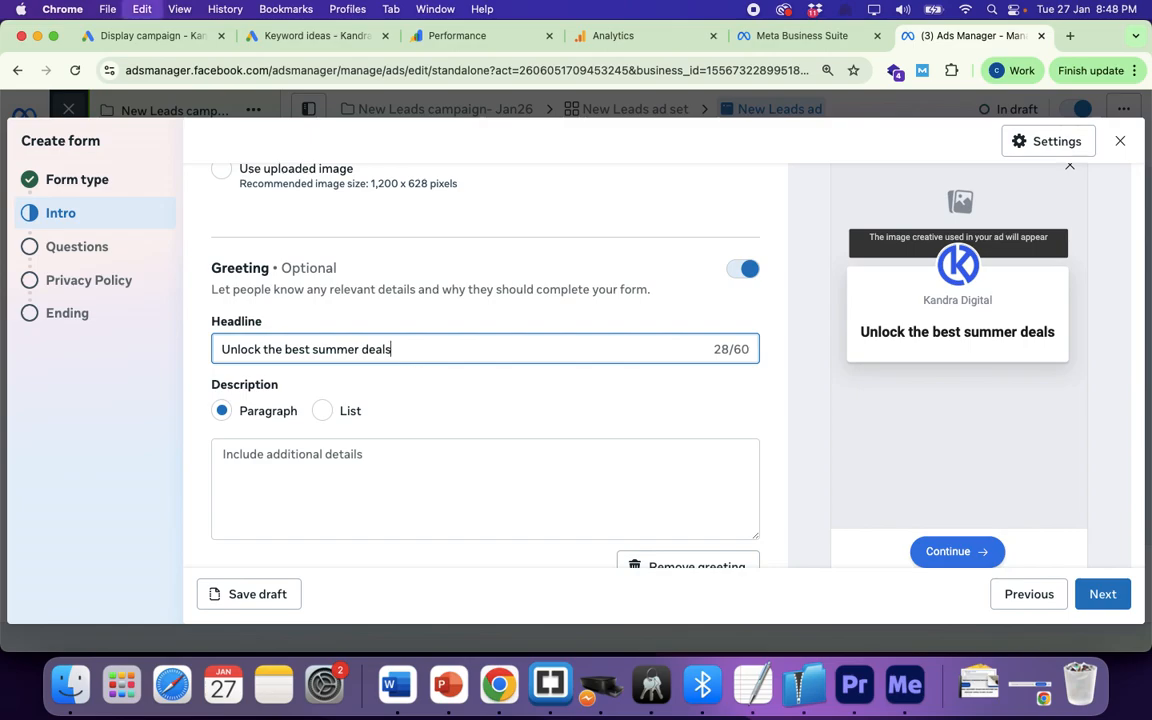
key(super+a)
text(Unv)
key(BackSpace)
text(lo)
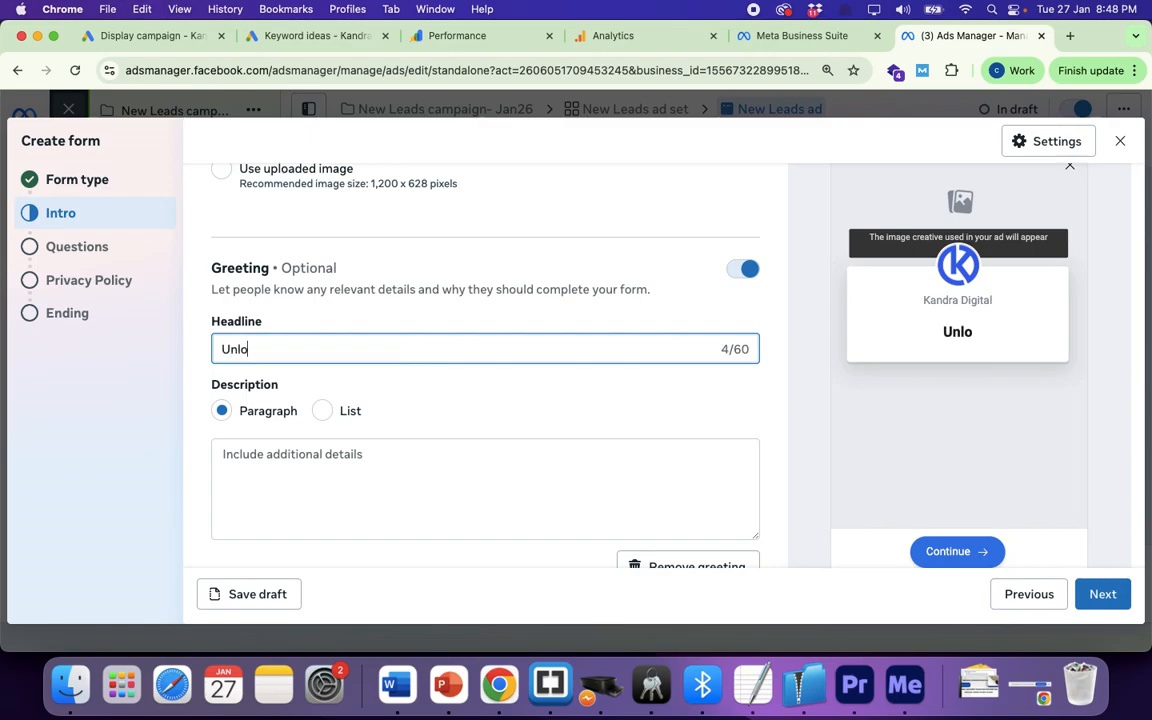
text(ck The Summer)
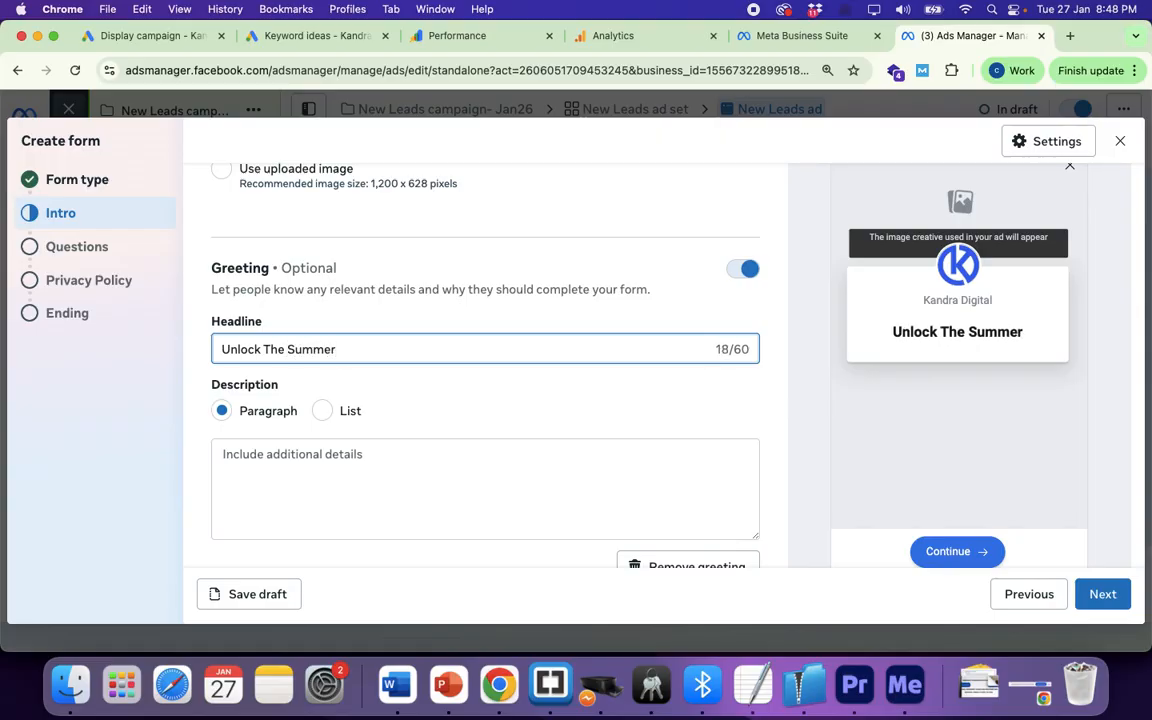
text( Deals!)
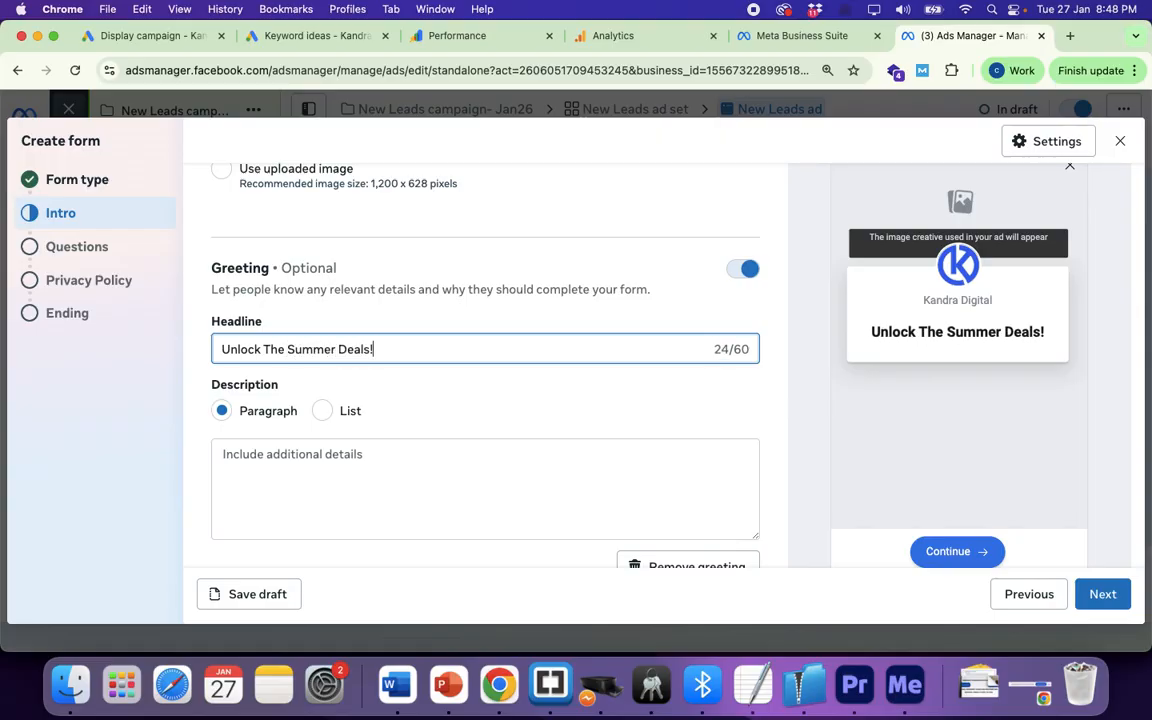
Step: Start the greeting description with '1. Buy one get one offer'
scroll(265, 370, down, 2)
click(259, 363)
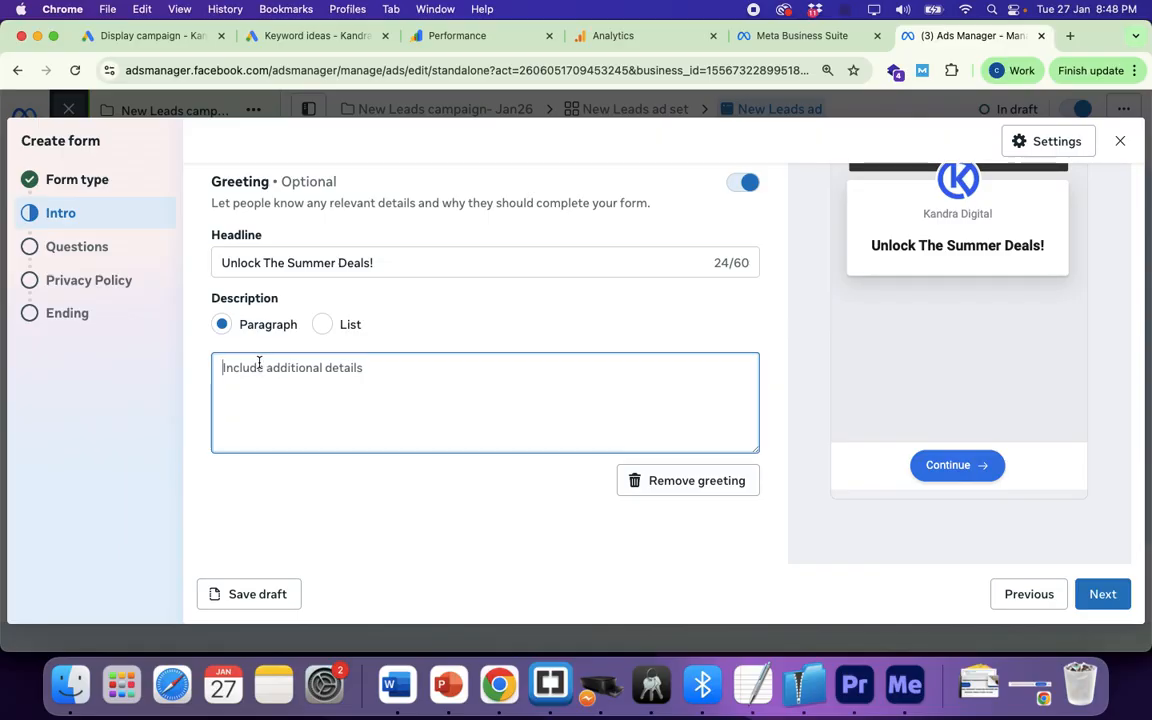
text(1.)
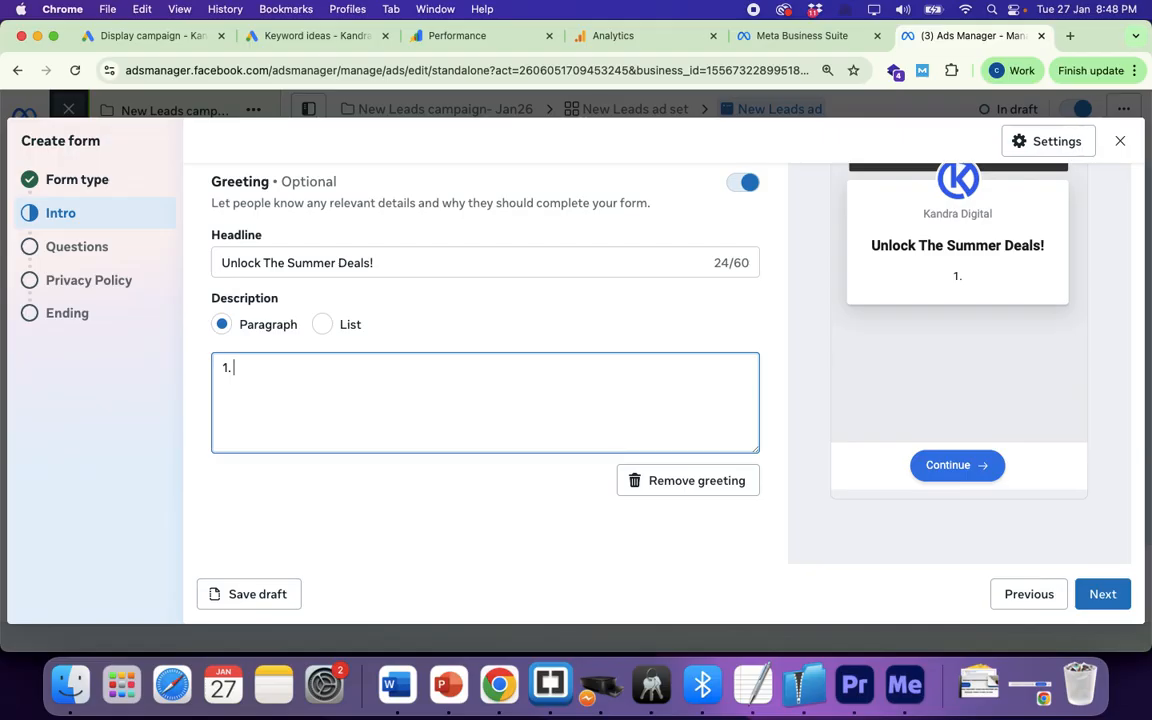
text( Buy One Gu)
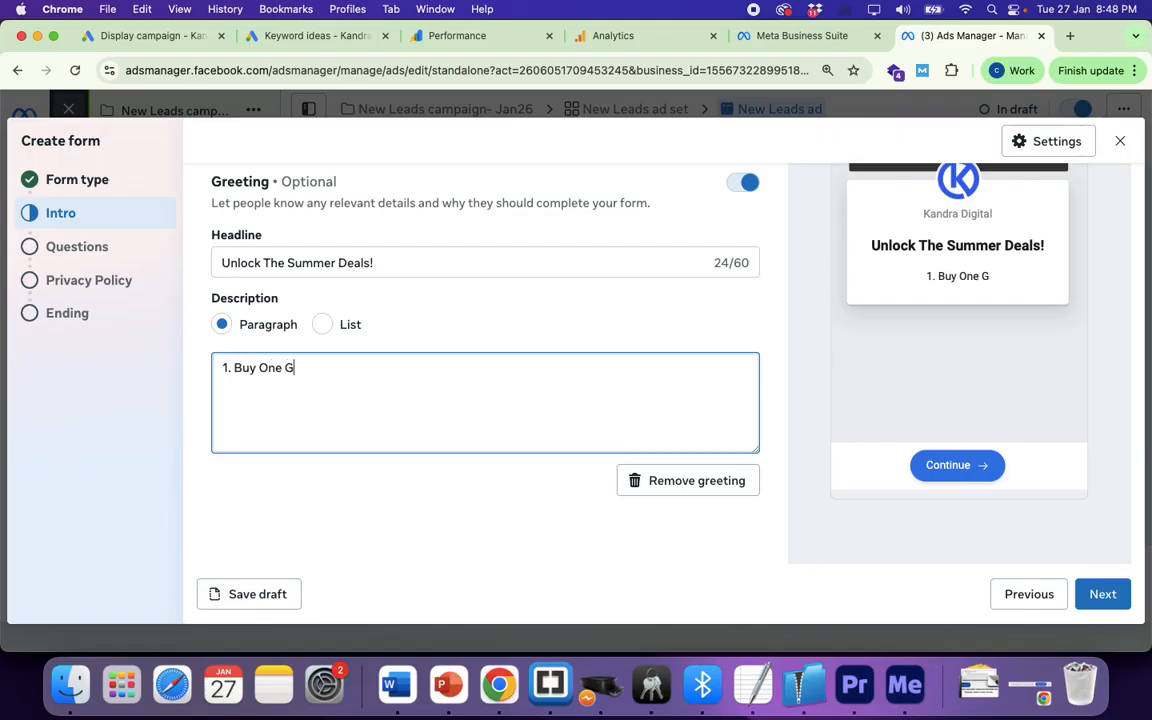
key(BackSpace)
key(BackSpace)
key(BackSpace)
key(BackSpace)
key(BackSpace)
key(BackSpace)
text(one get one offer)
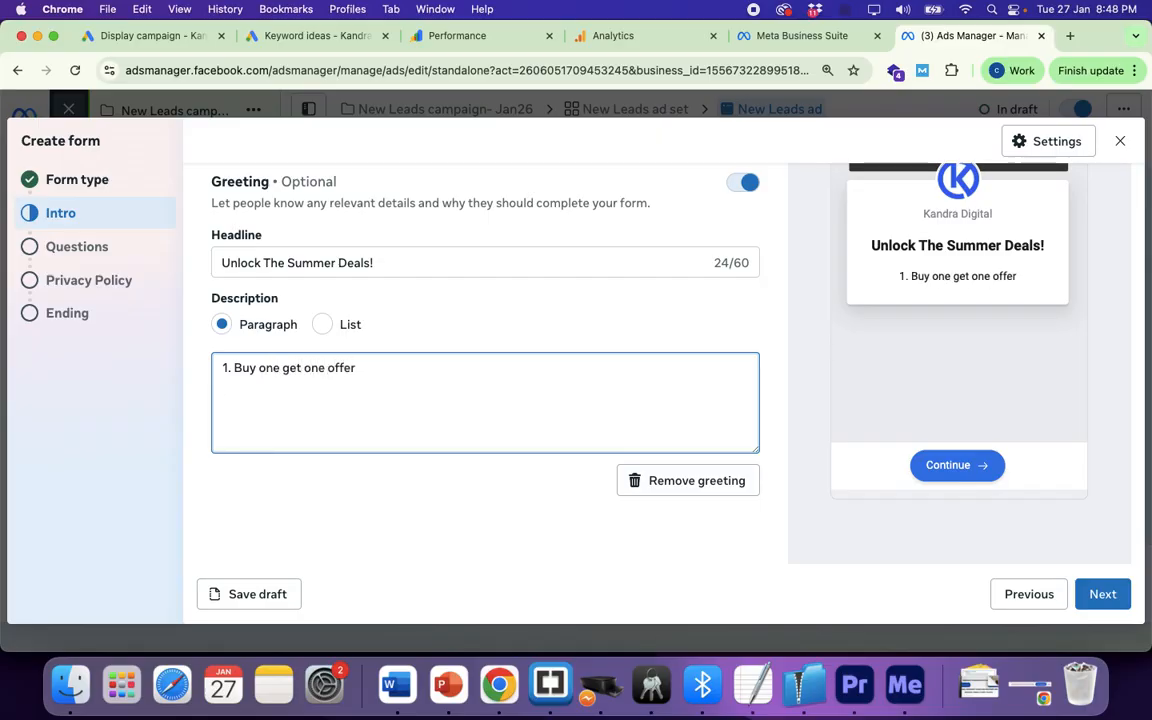
key(Return)
Step: Add the second line '2. First come first' and begin the third numbered line
text(2.)
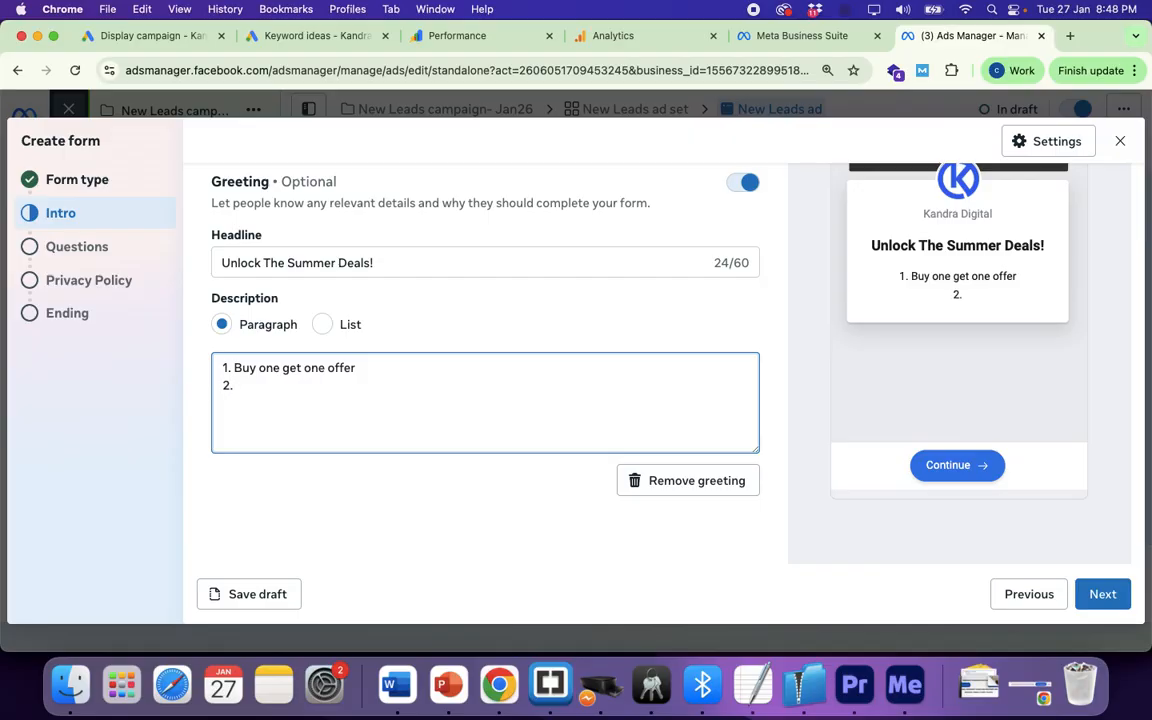
text( first com)
key(BackSpace)
key(BackSpace)
key(BackSpace)
key(BackSpace)
key(BackSpace)
key(BackSpace)
key(BackSpace)
key(BackSpace)
key(BackSpace)
text(First come )
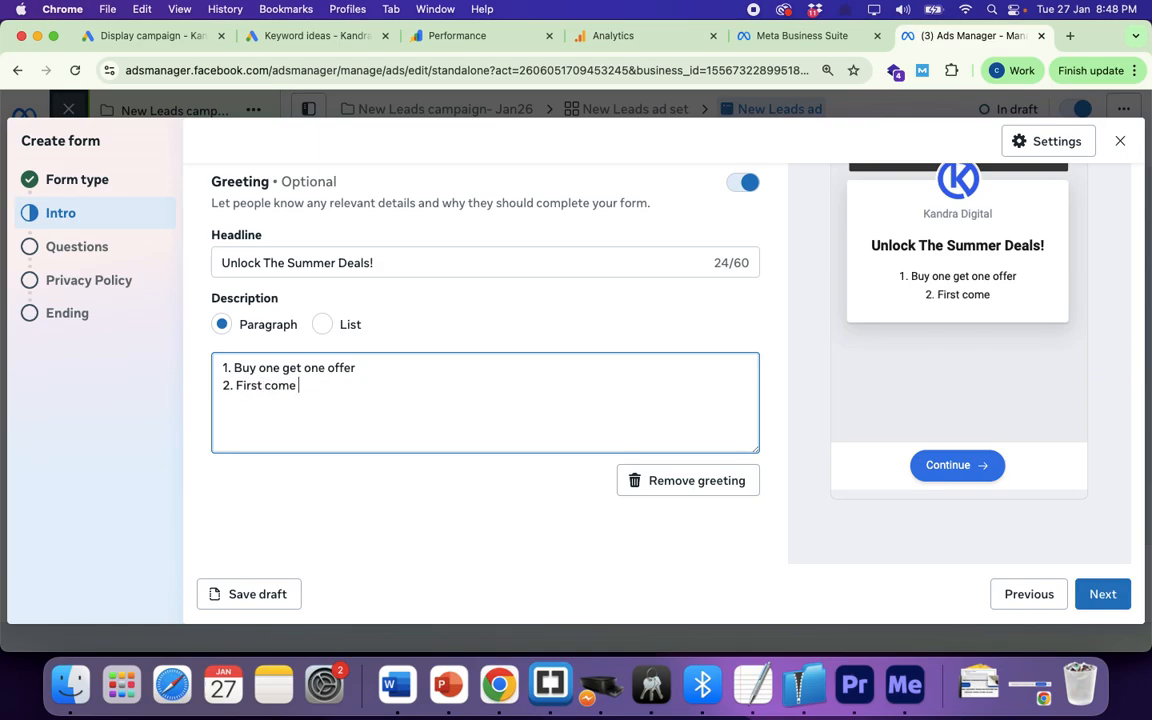
text(first be)
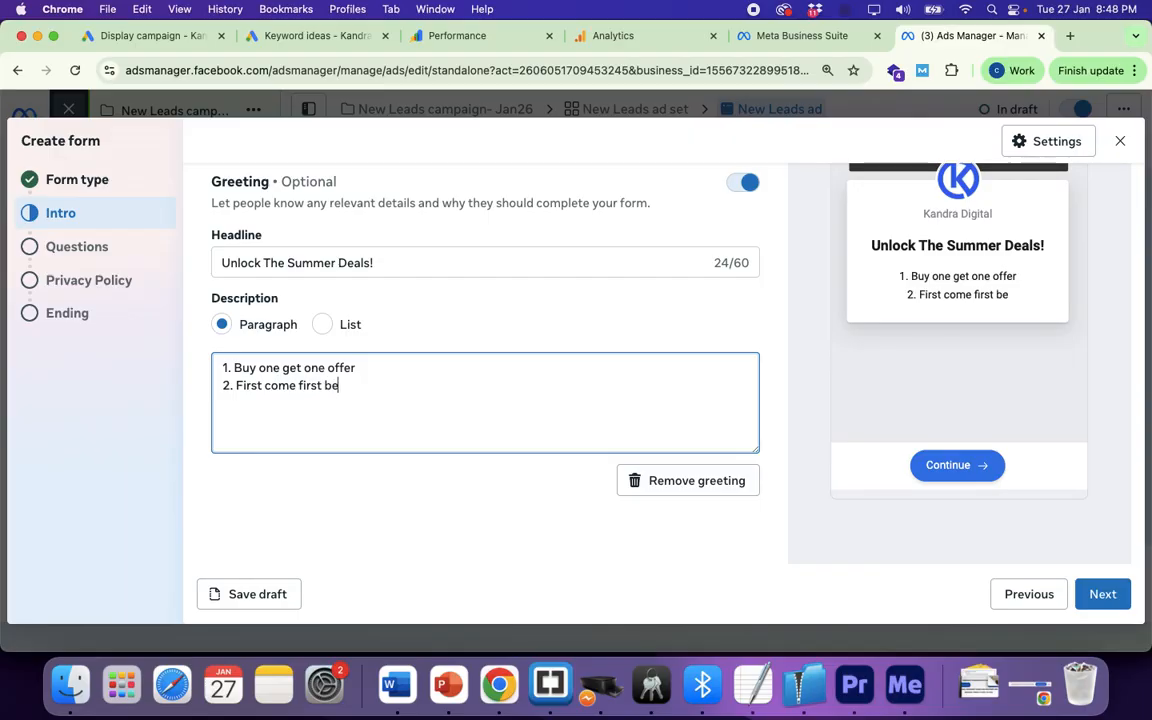
text(ne)
key(BackSpace)
key(BackSpace)
key(BackSpace)
key(BackSpace)
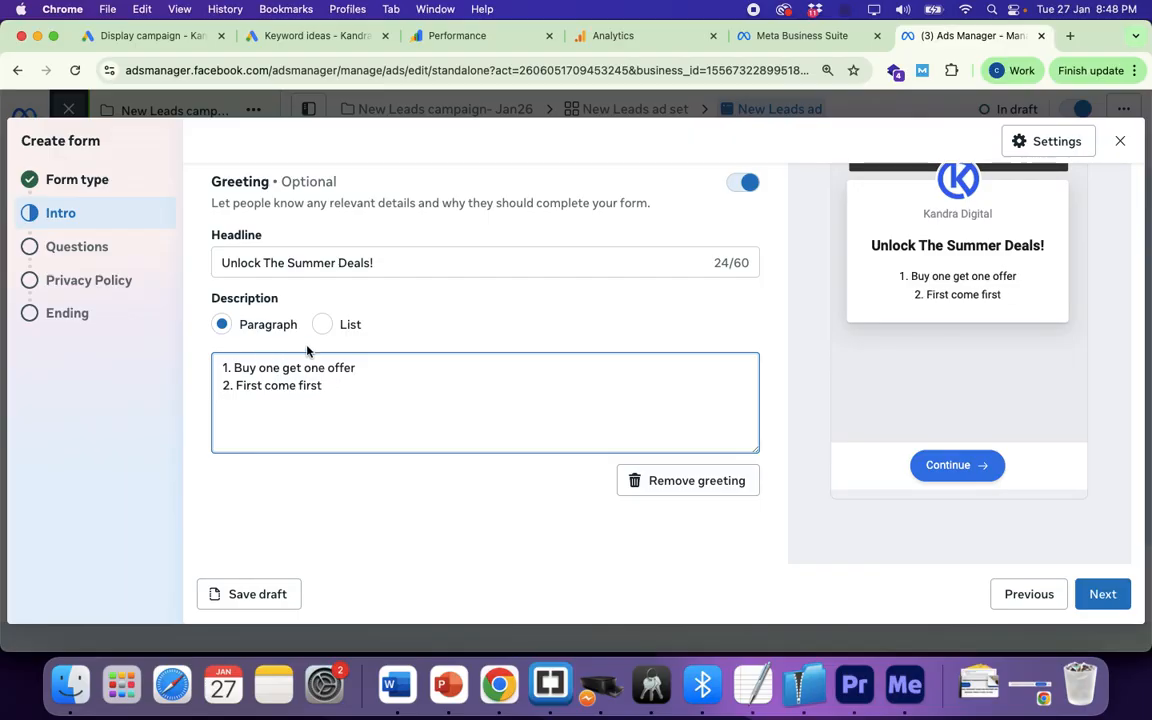
text(3.)
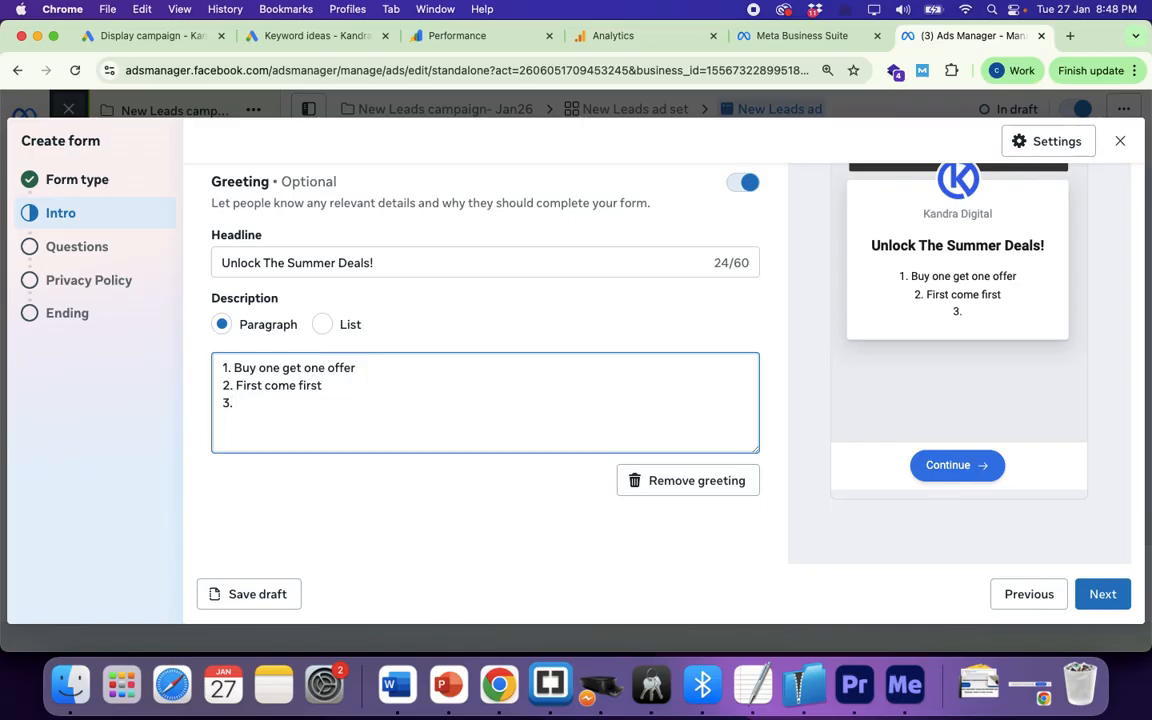
click(344, 385)
click(271, 401)
Step: Finish the third line as '3. 12 Monts free service'
text(12 Mo)
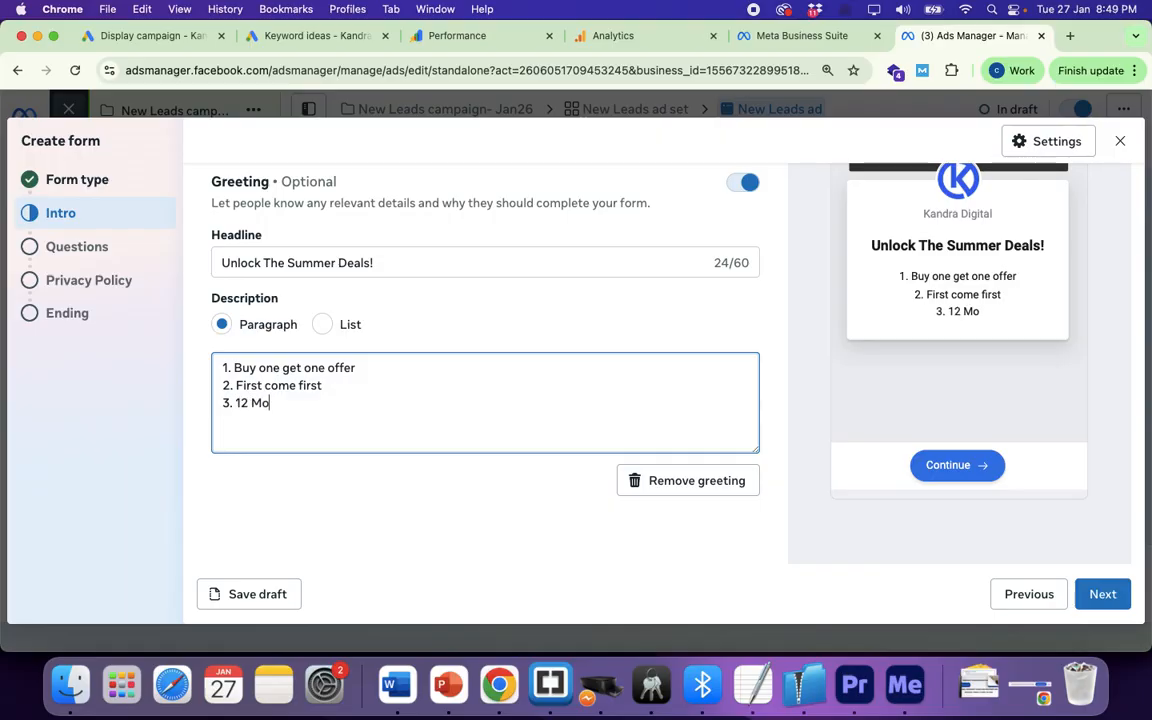
text(nts Fr)
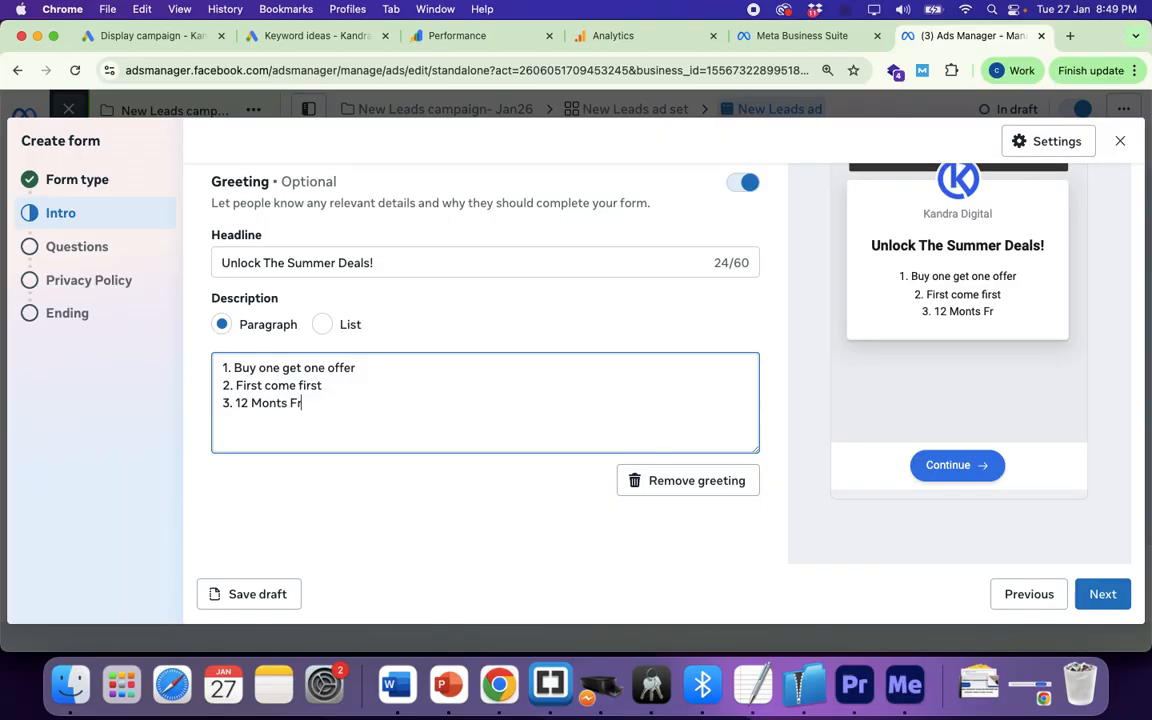
key(BackSpace)
key(BackSpace)
text(free swm)
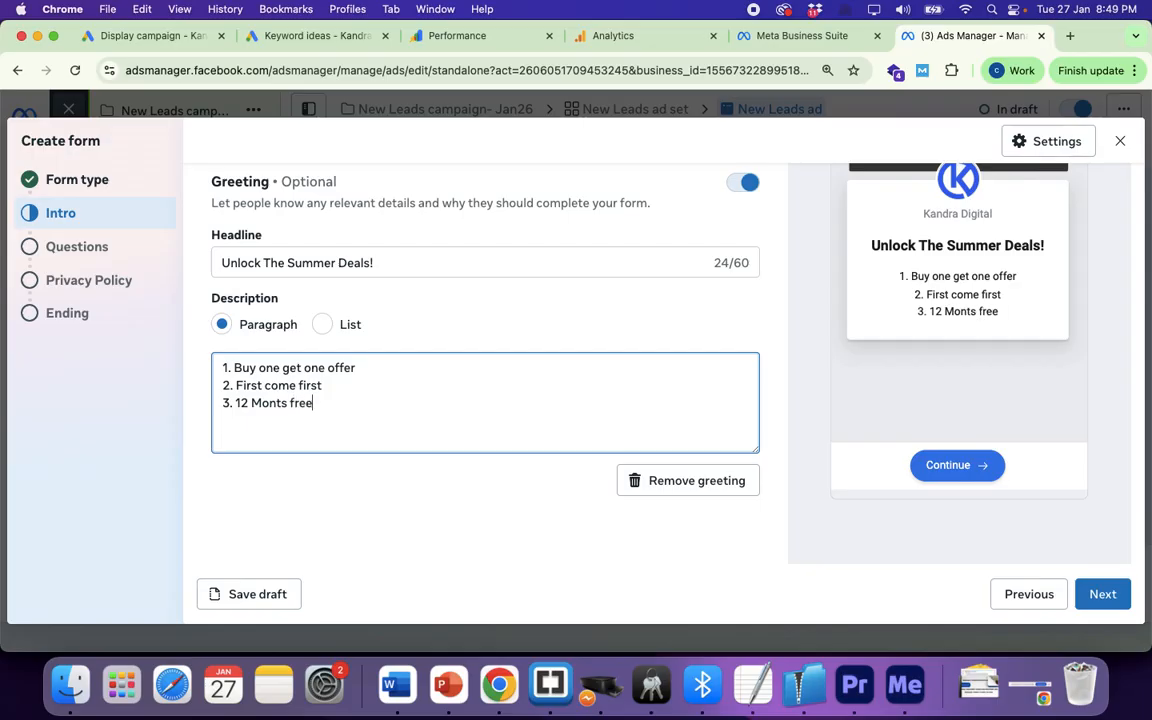
key(BackSpace)
text(r)
key(BackSpace)
key(BackSpace)
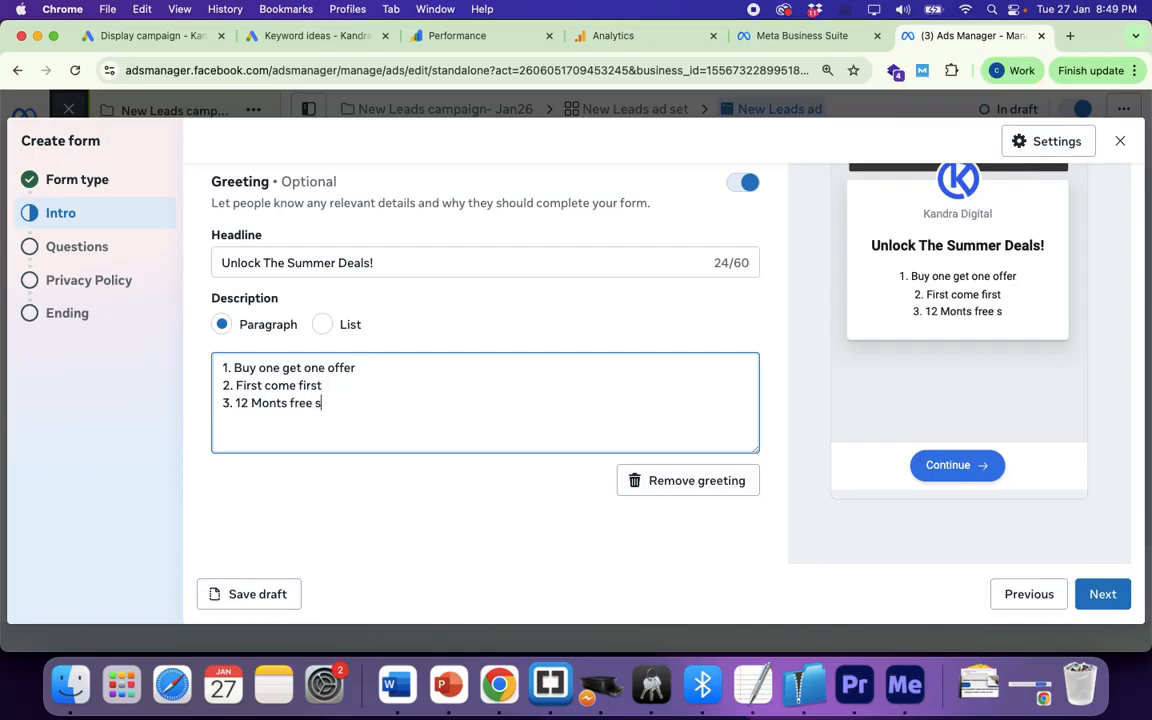
text(ervice)
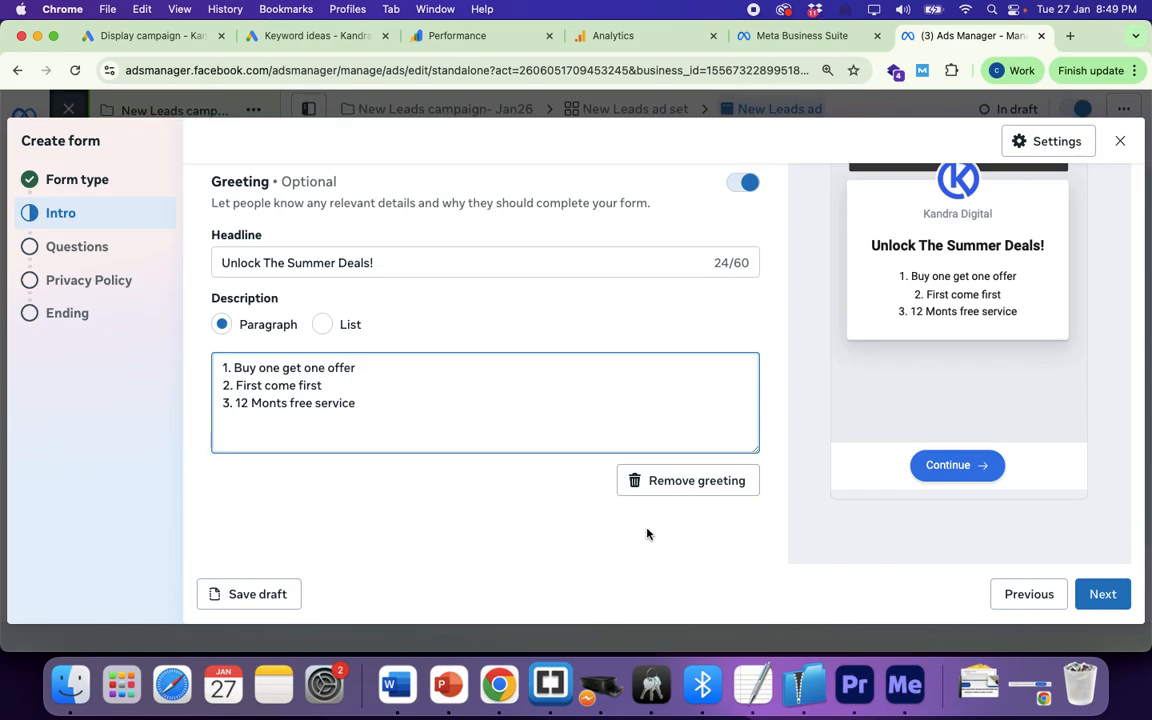
scroll(472, 388, up, 5)
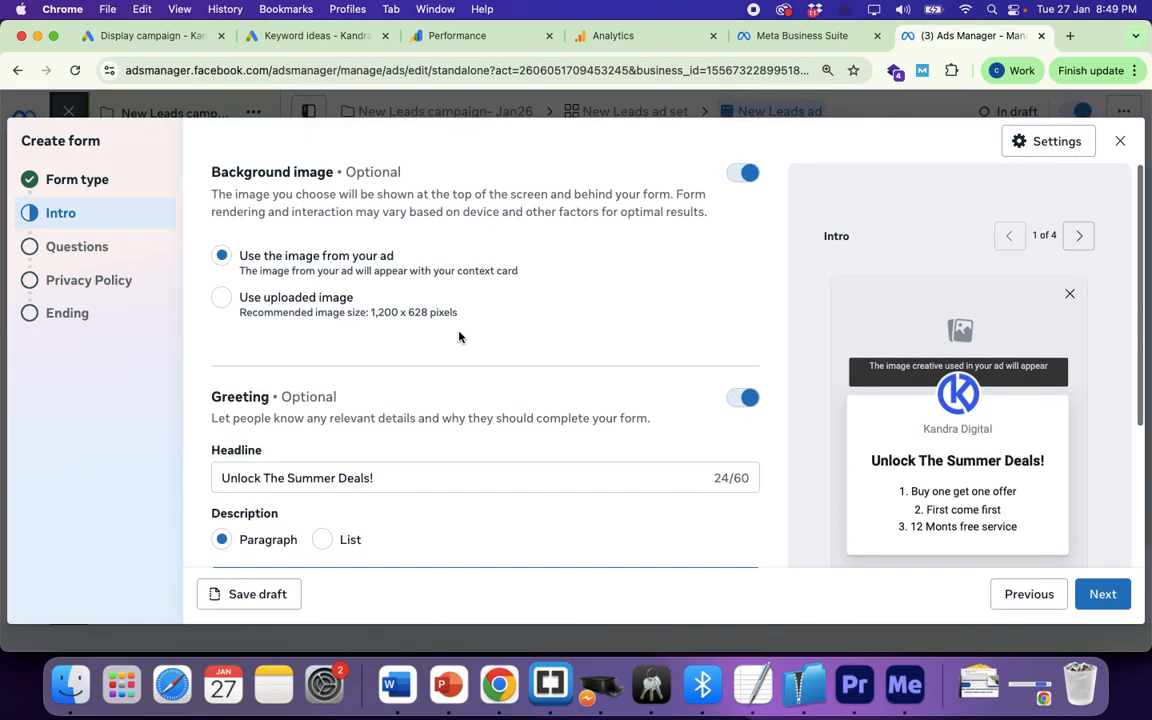
scroll(459, 337, down, 3)
scroll(459, 337, down, 2)
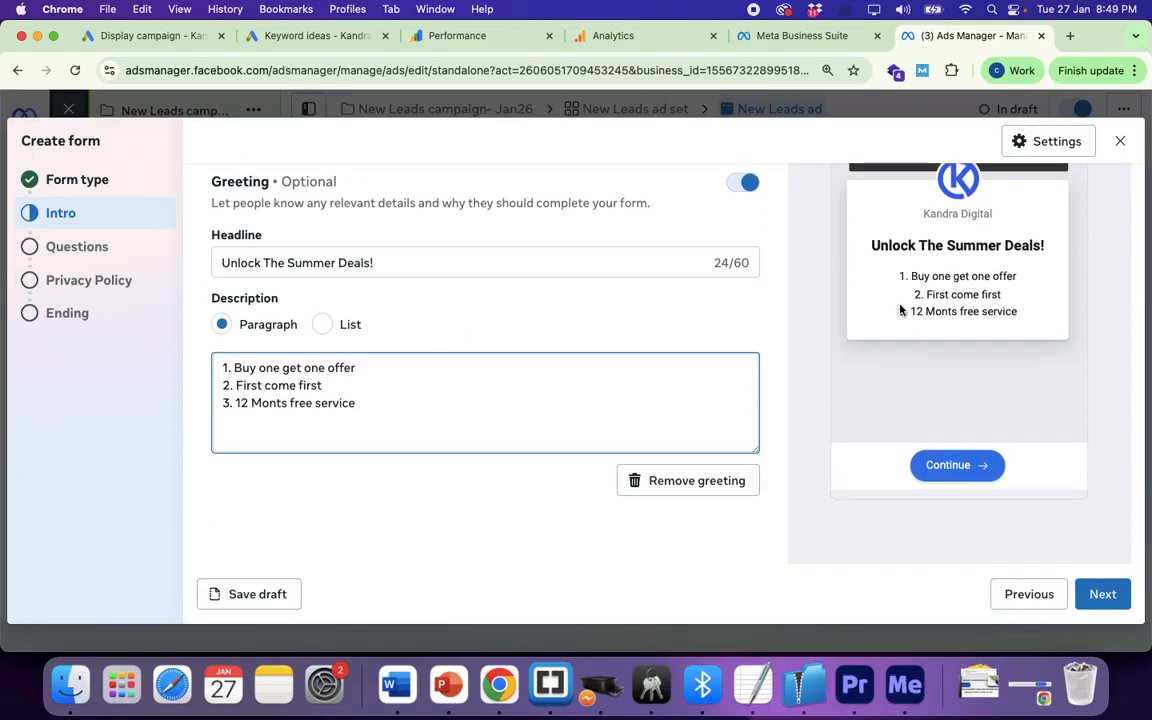
scroll(874, 324, up, 4)
Step: Go to the Questions step and add a Multiple choice question
click(84, 252)
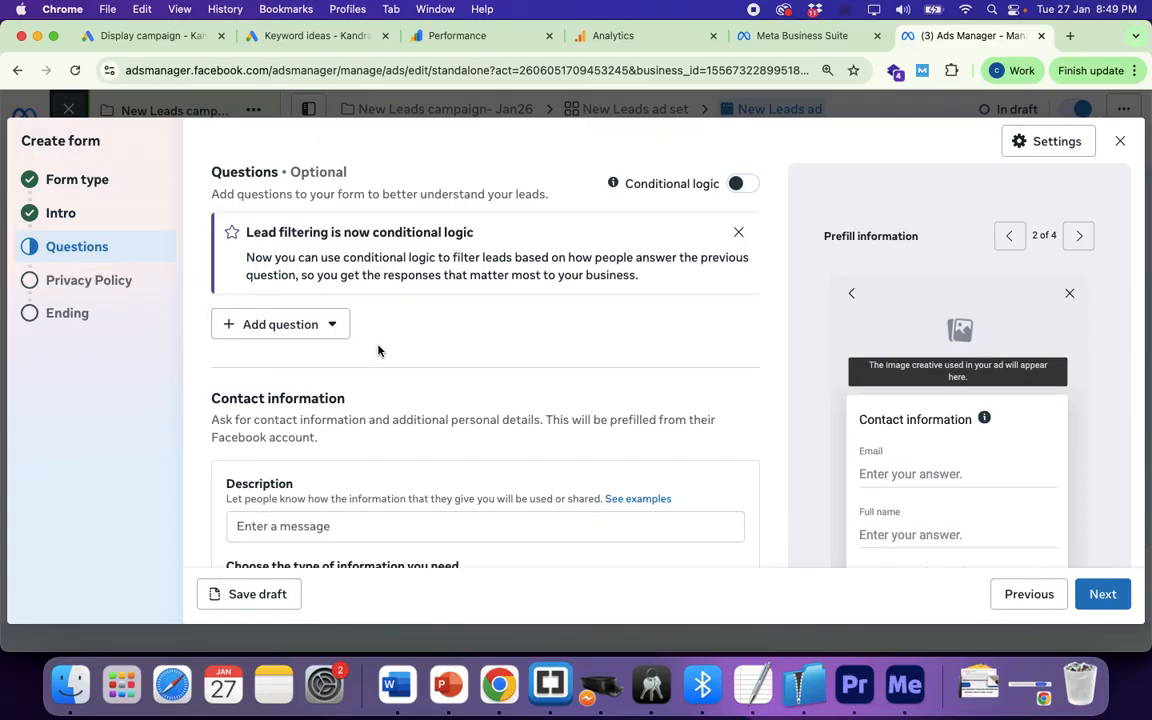
click(328, 326)
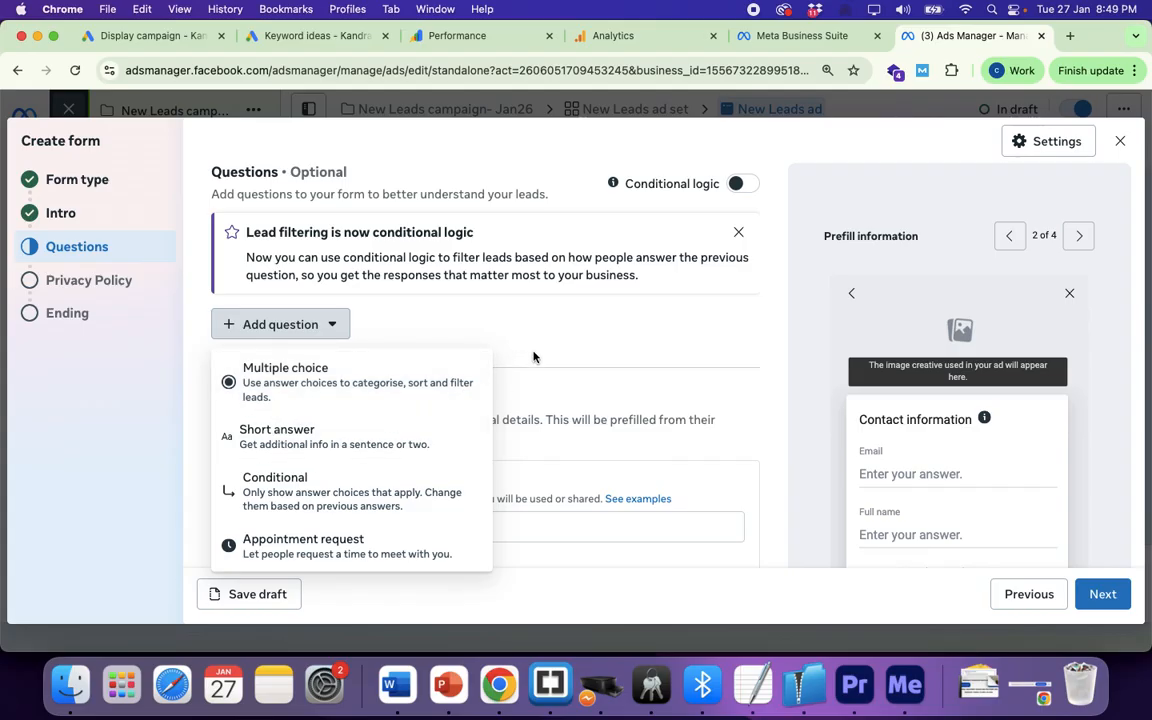
click(486, 321)
click(319, 326)
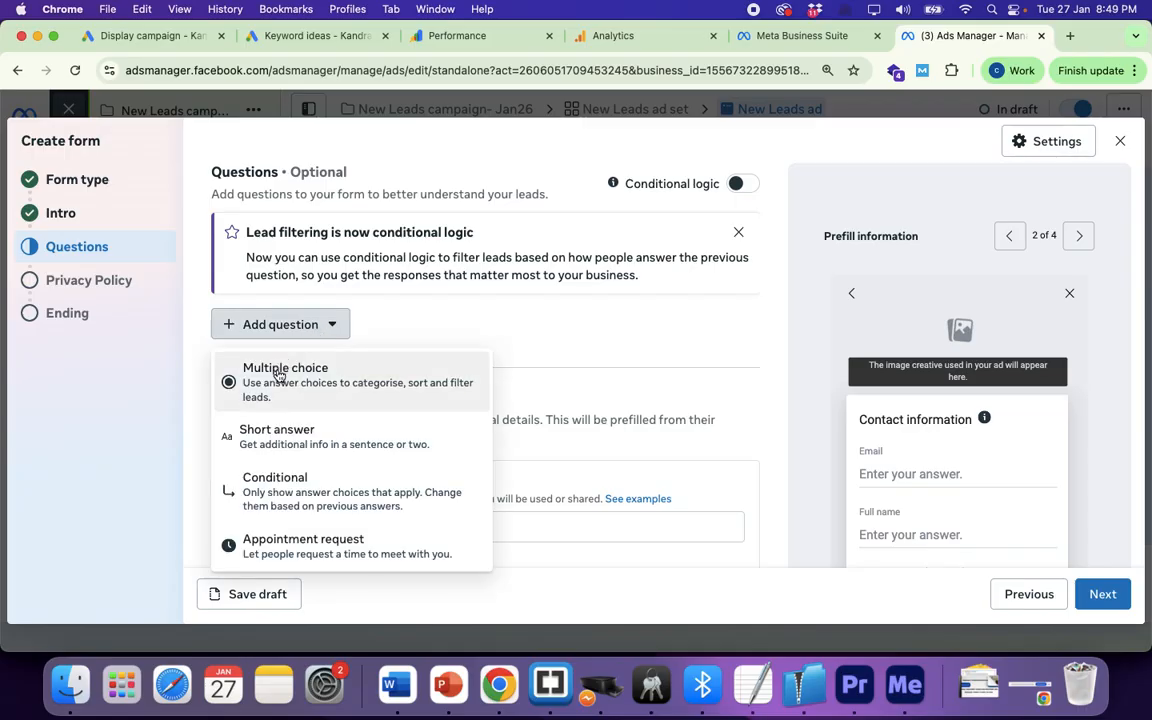
click(279, 375)
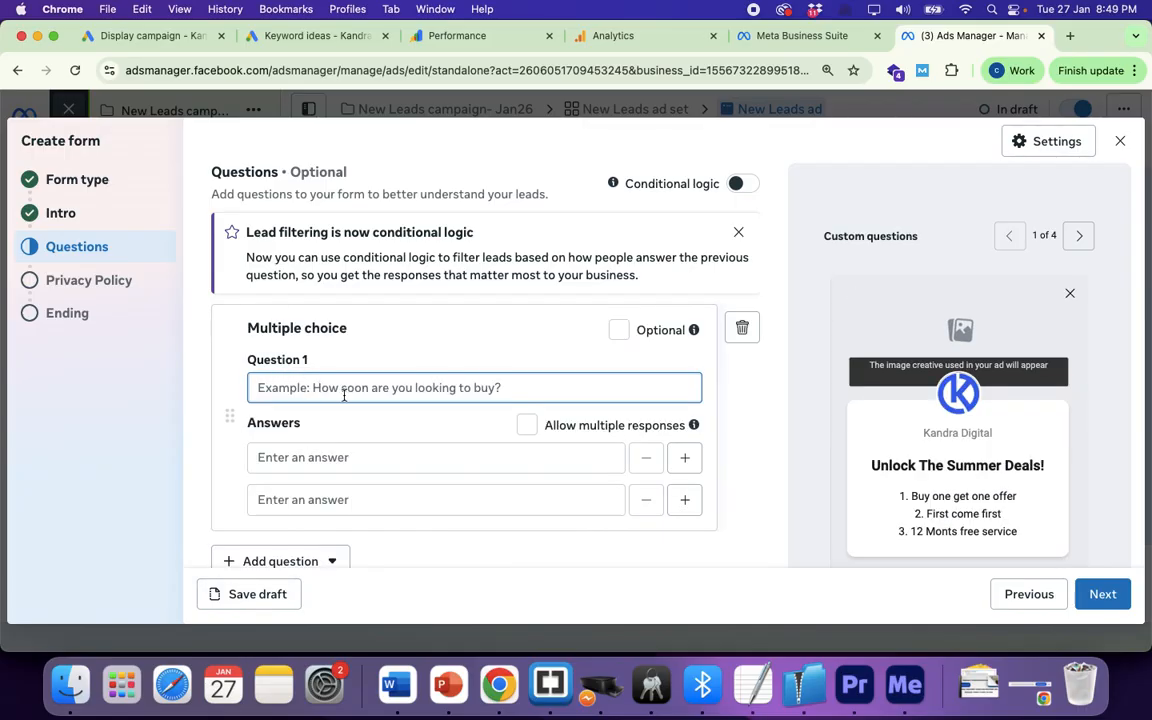
Step: Enter Question 1 as 'How Many modules you want to register?'
text(How)
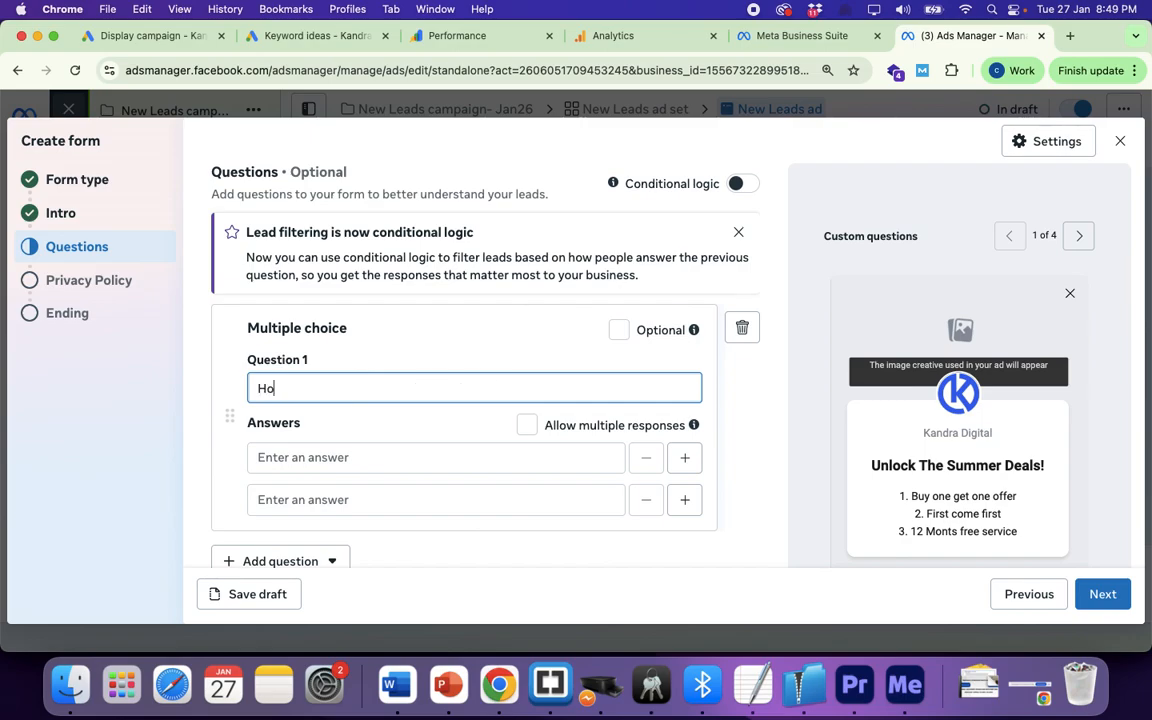
key(BackSpace)
key(BackSpace)
key(BackSpace)
text(By When Yiu)
key(super+a)
text(How Mo)
key(BackSpace)
text(any modules you )
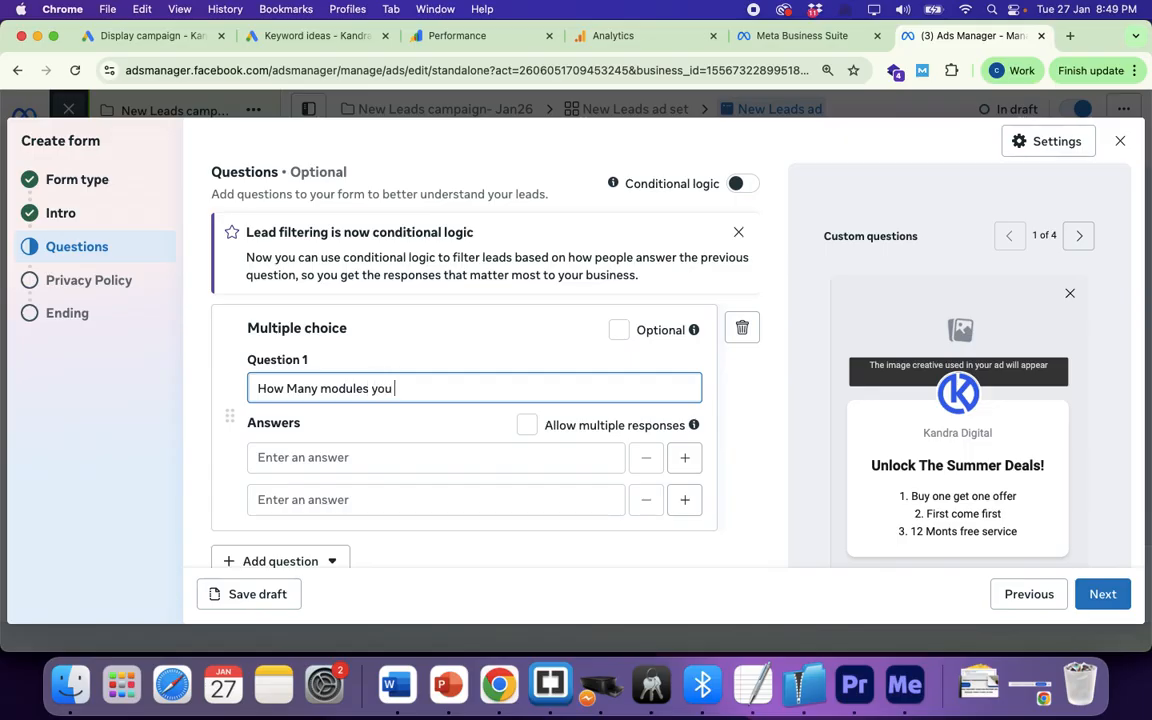
text(want to regsi)
text(ter)
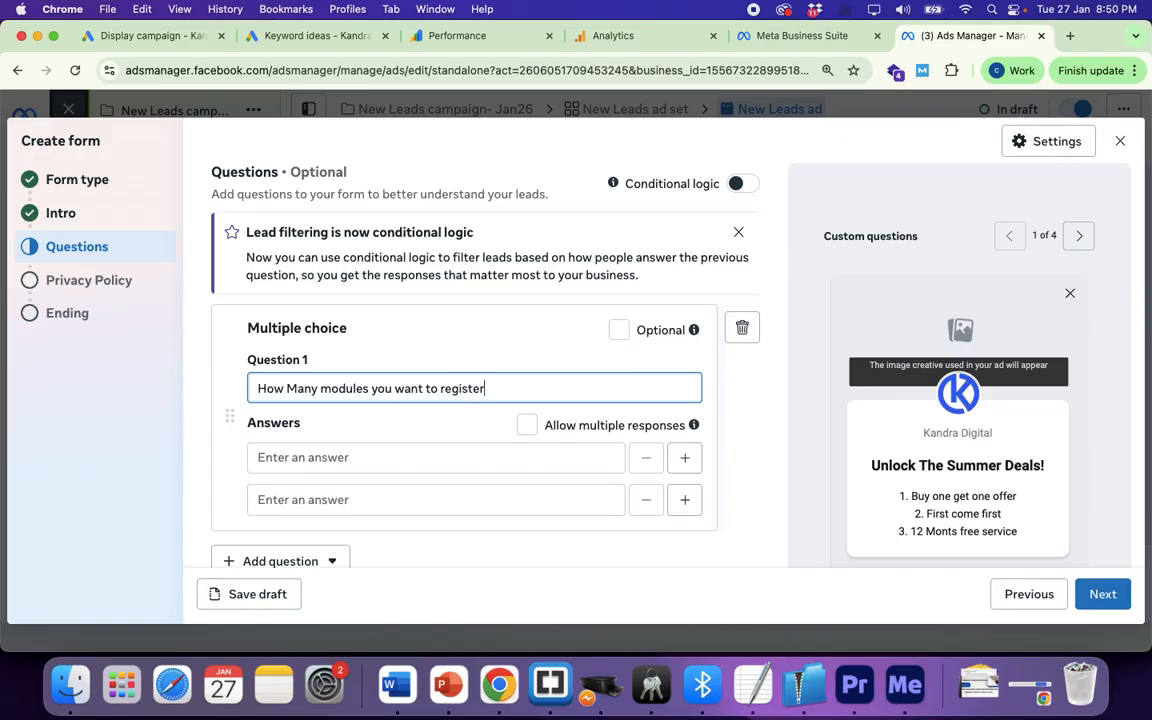
text(?)
Step: Fill in the modules question's answers as 4 and 12
click(316, 454)
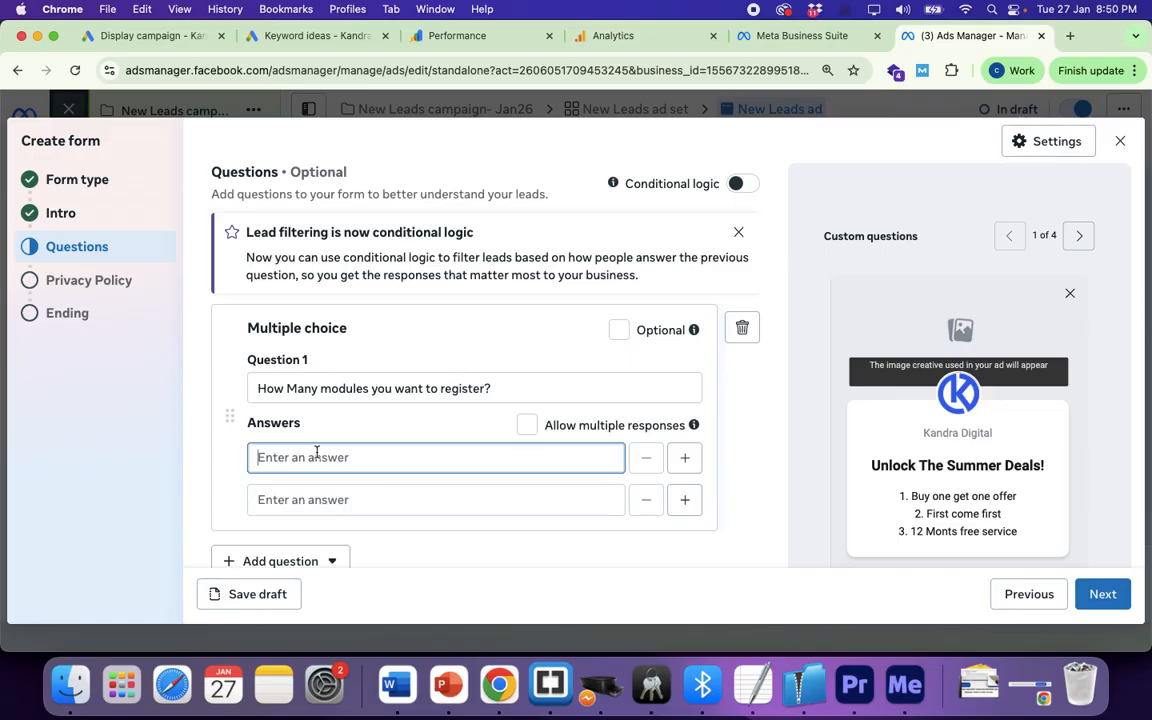
text(In)
key(BackSpace)
text(4)
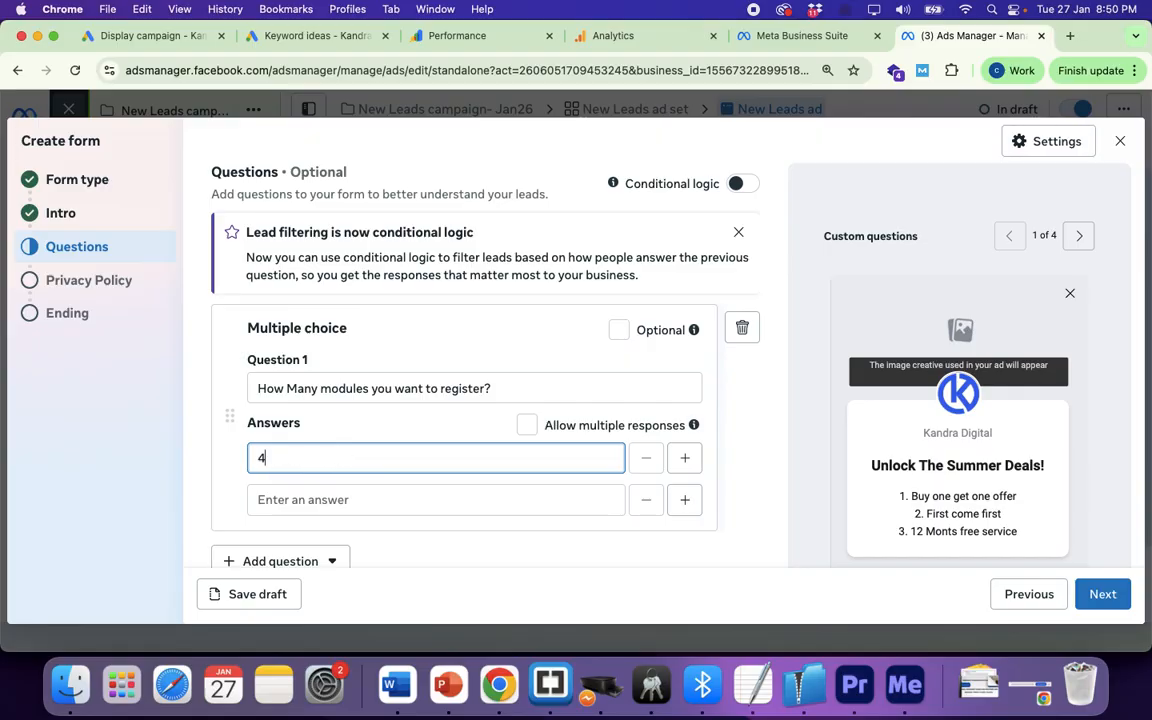
click(309, 500)
text(12)
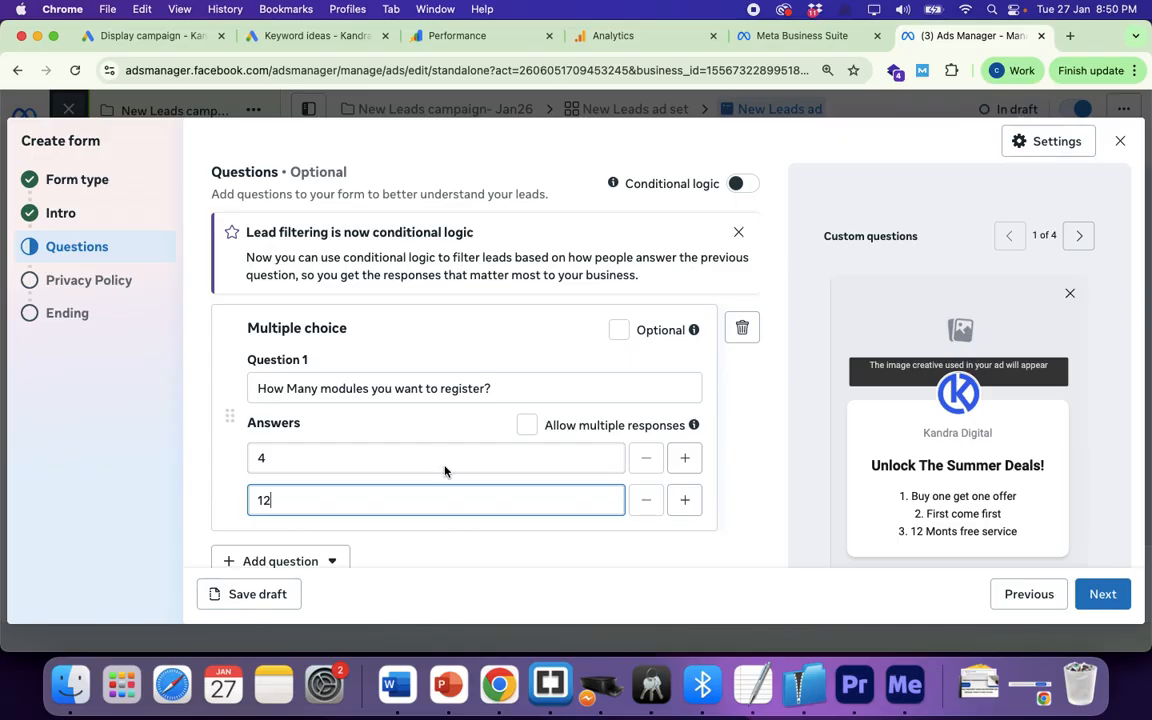
Step: Scroll down to Contact information and place the cursor in its Description field
scroll(445, 471, down, 2)
scroll(447, 419, down, 4)
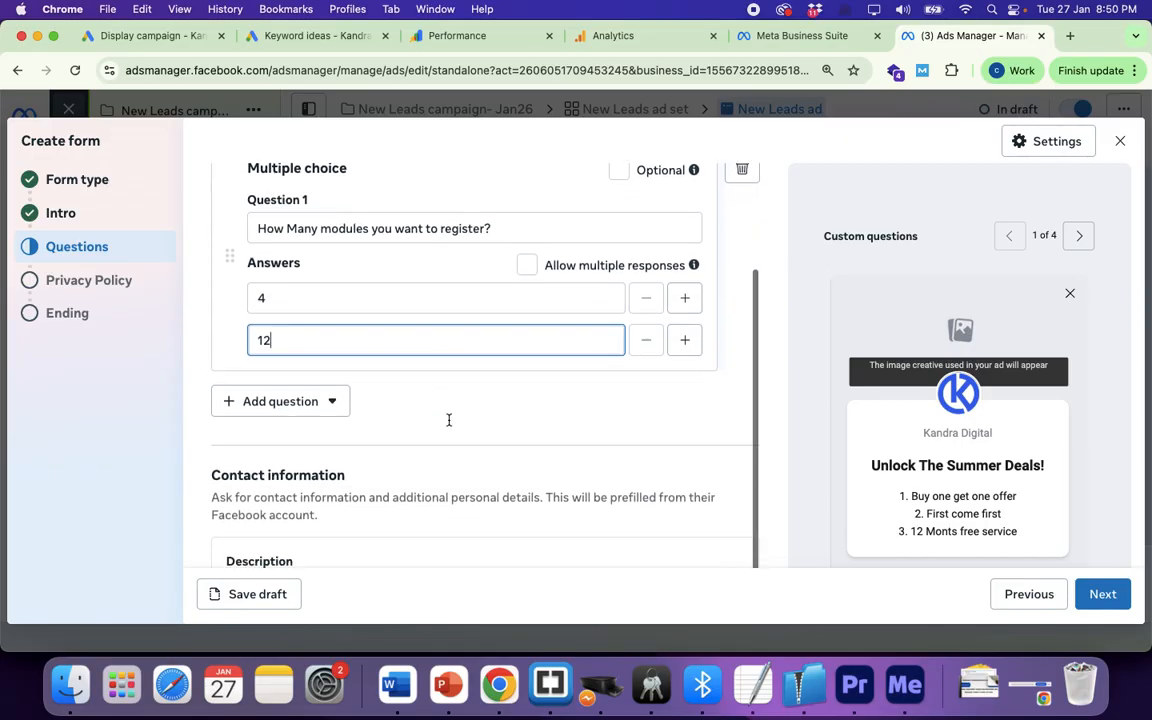
scroll(362, 459, down, 2)
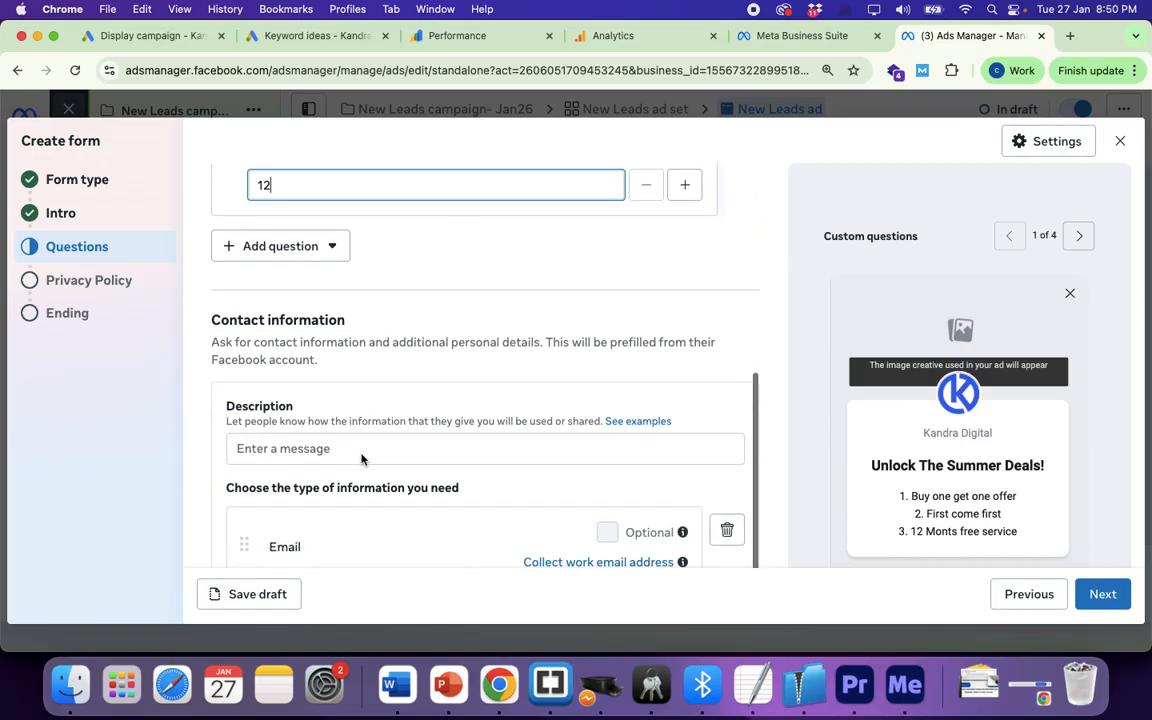
click(288, 450)
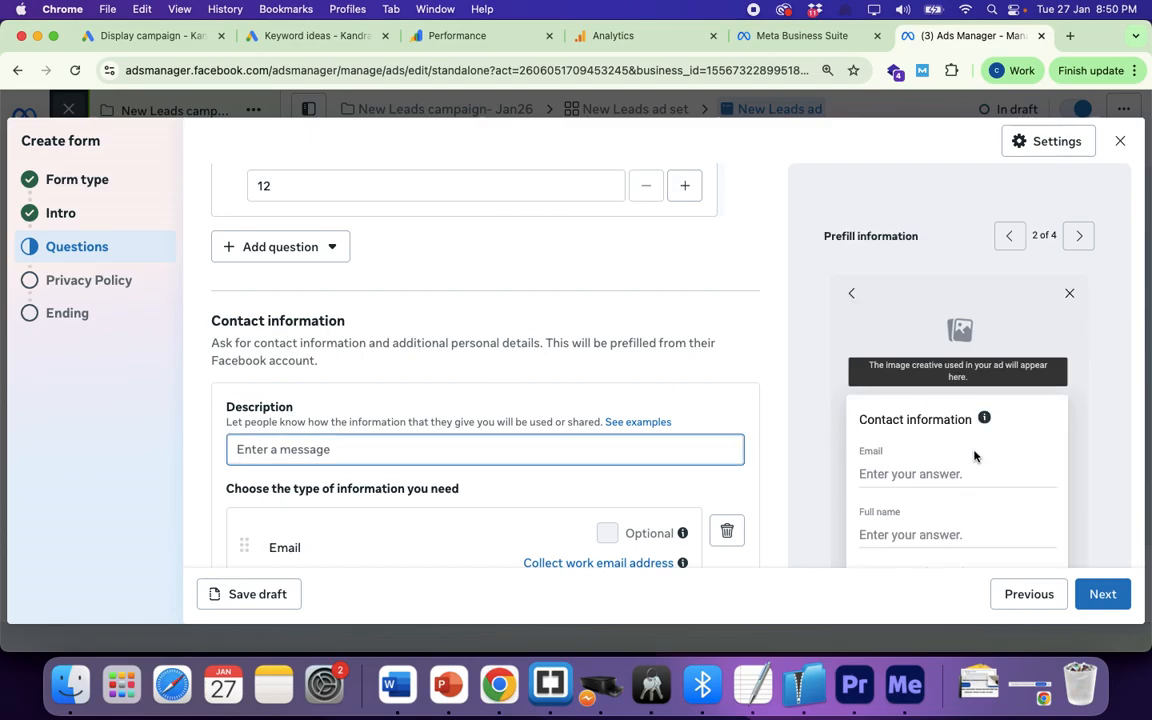
scroll(977, 455, down, 1)
scroll(910, 478, down, 1)
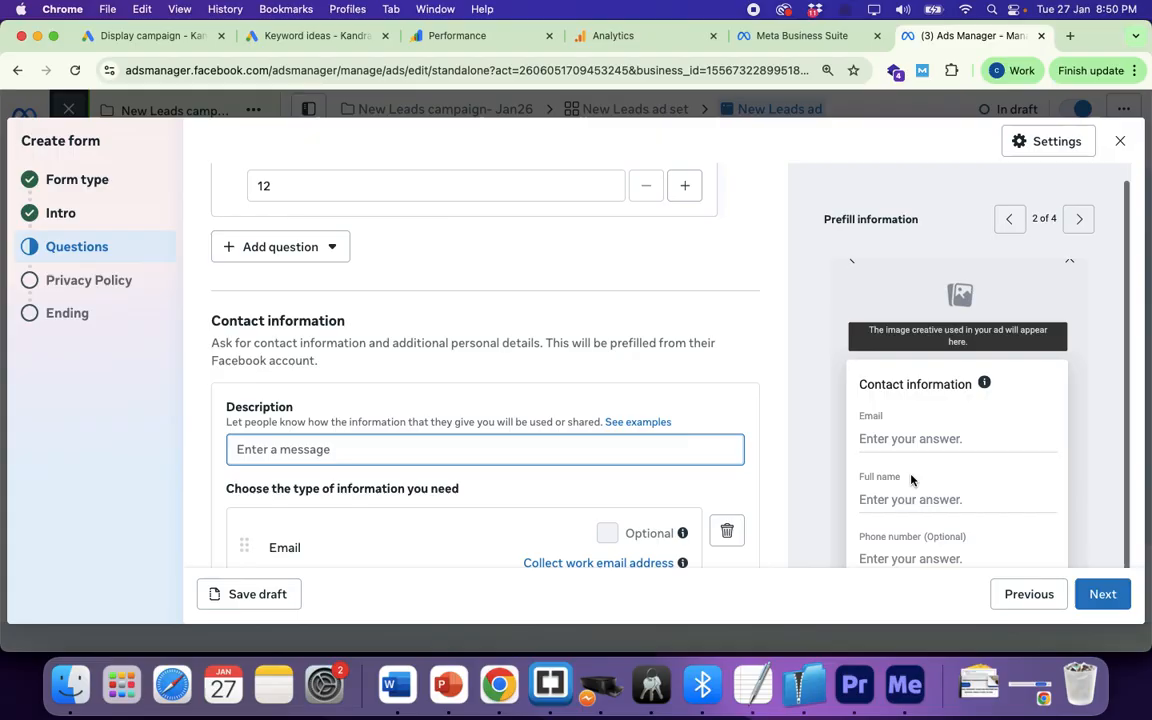
scroll(938, 522, down, 3)
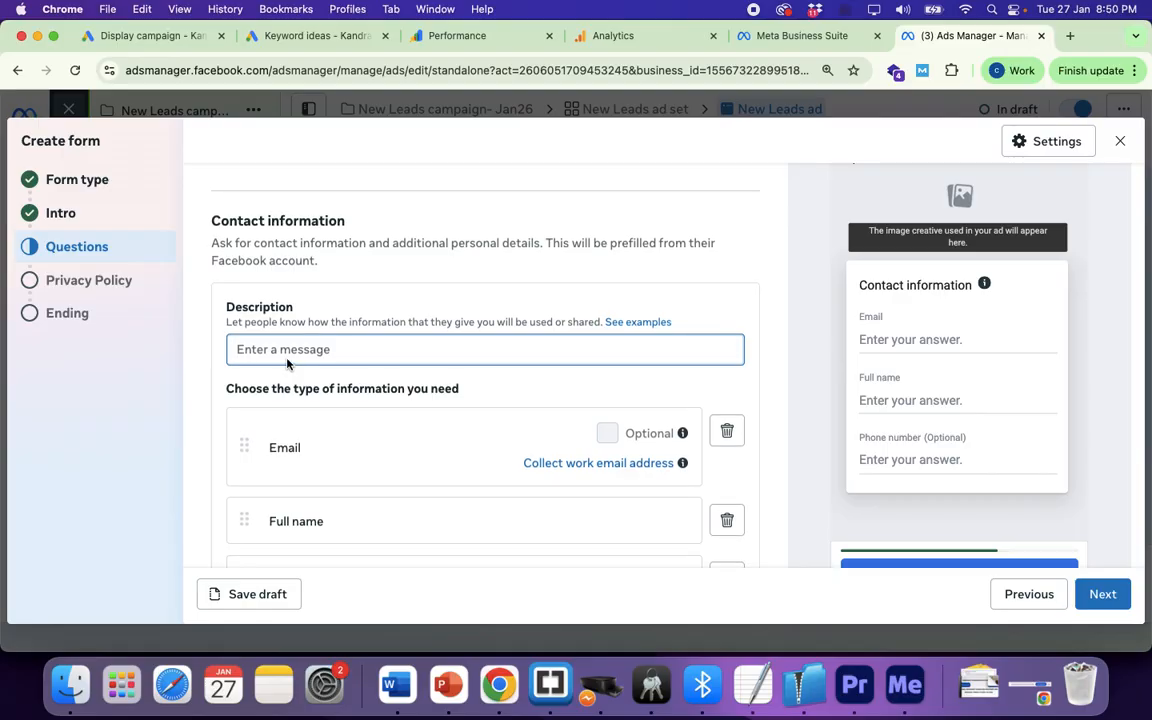
Step: Add Job title from Work information to the requested contact fields
scroll(420, 500, down, 2)
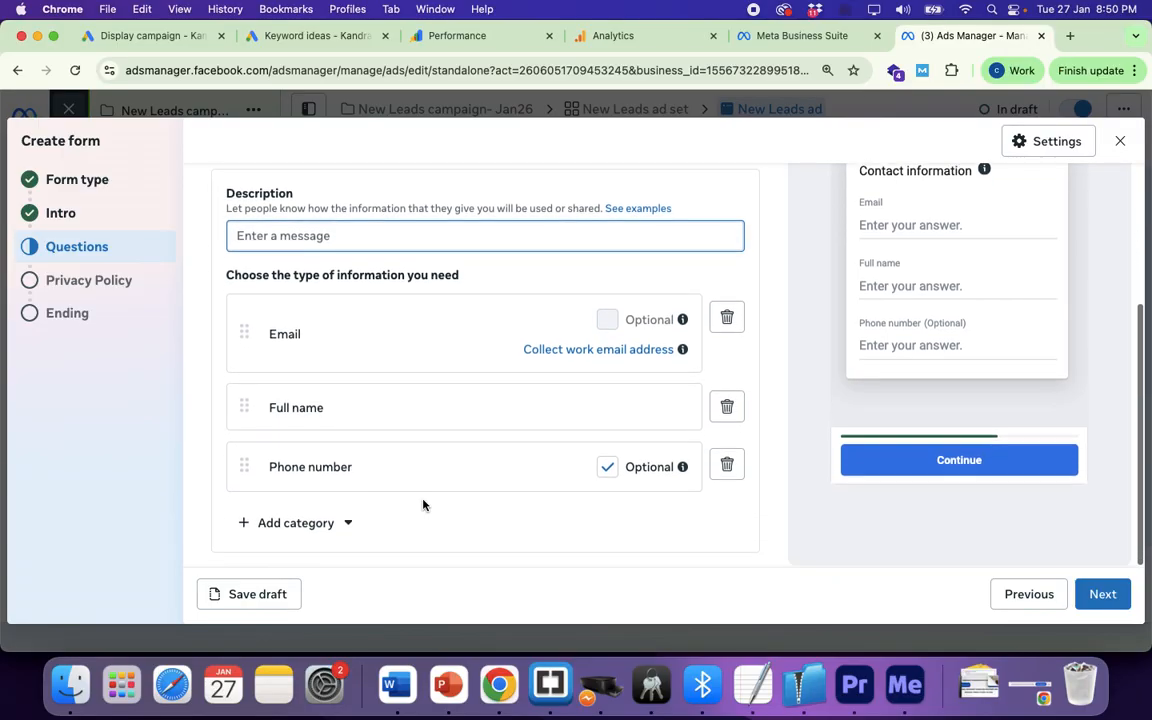
click(315, 525)
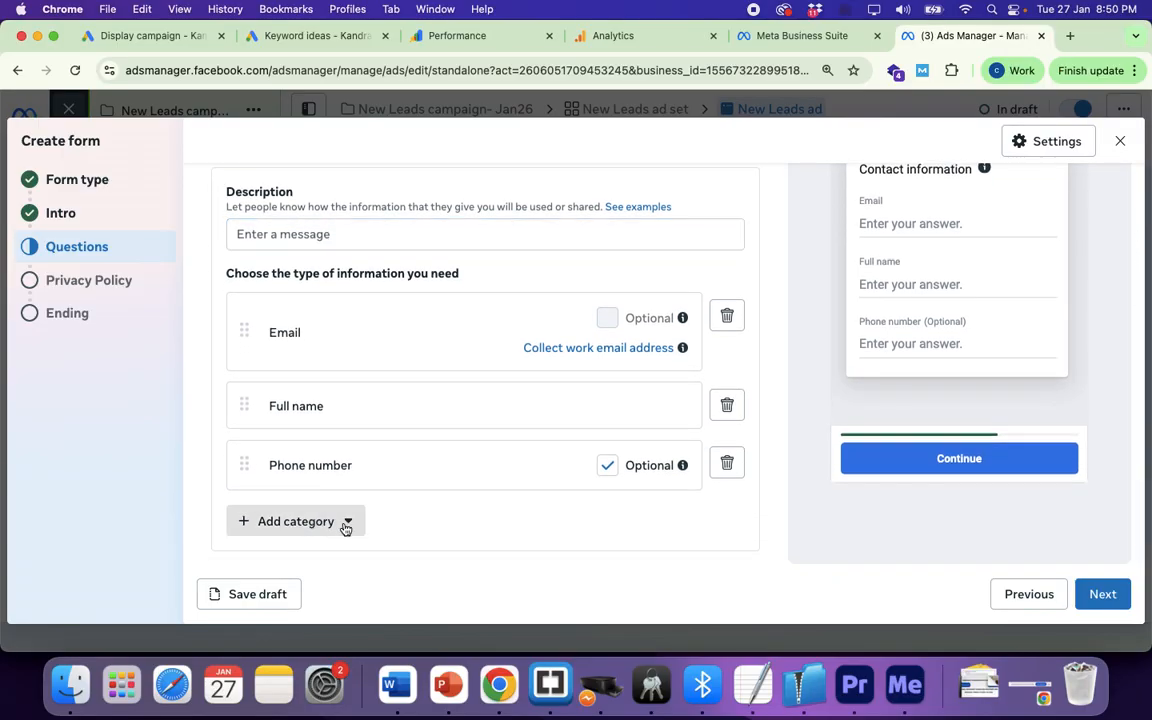
click(345, 528)
click(345, 529)
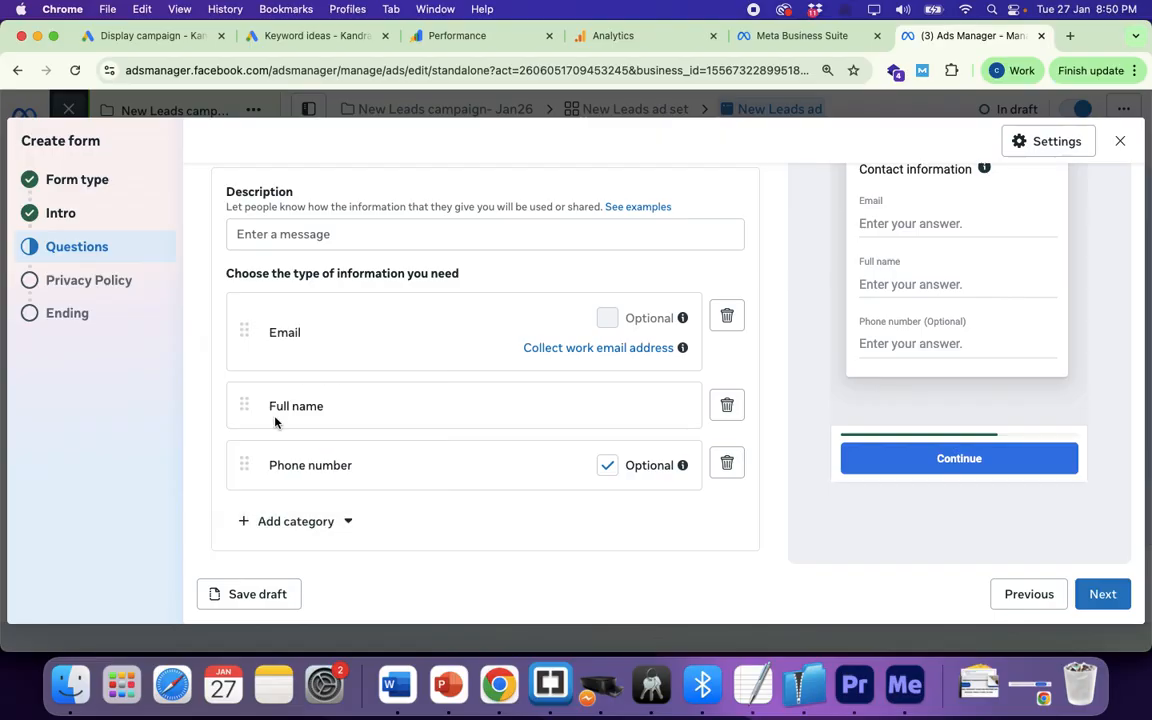
click(347, 524)
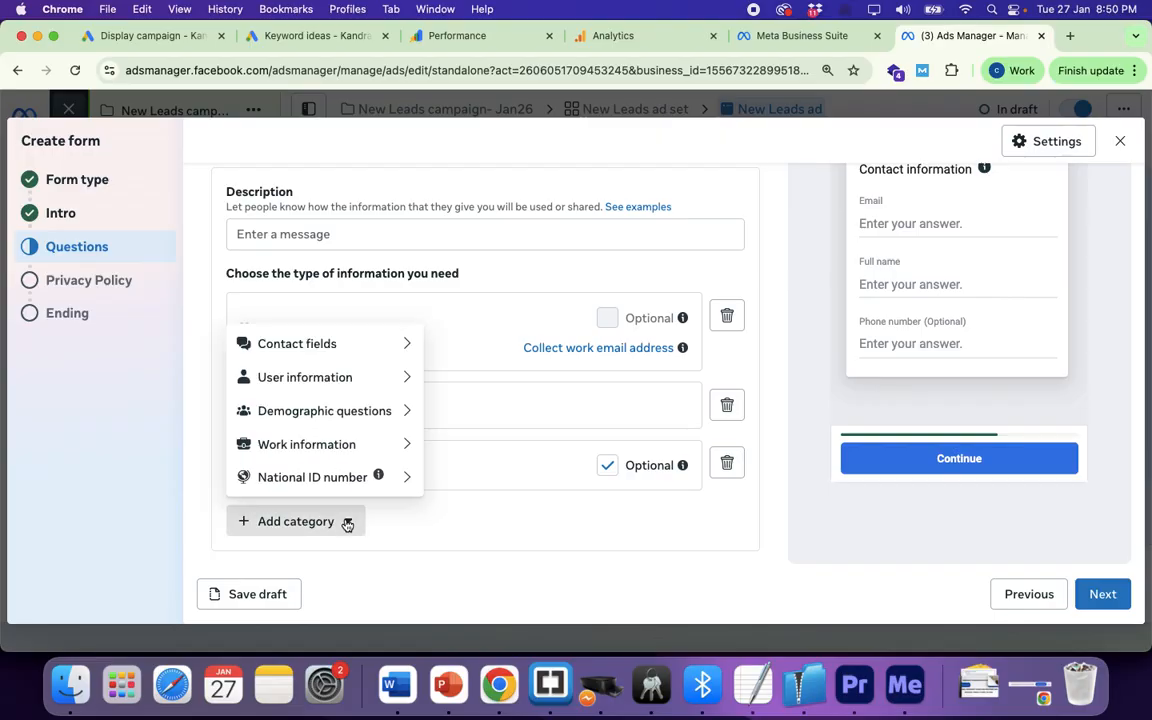
mouse_move(387, 451)
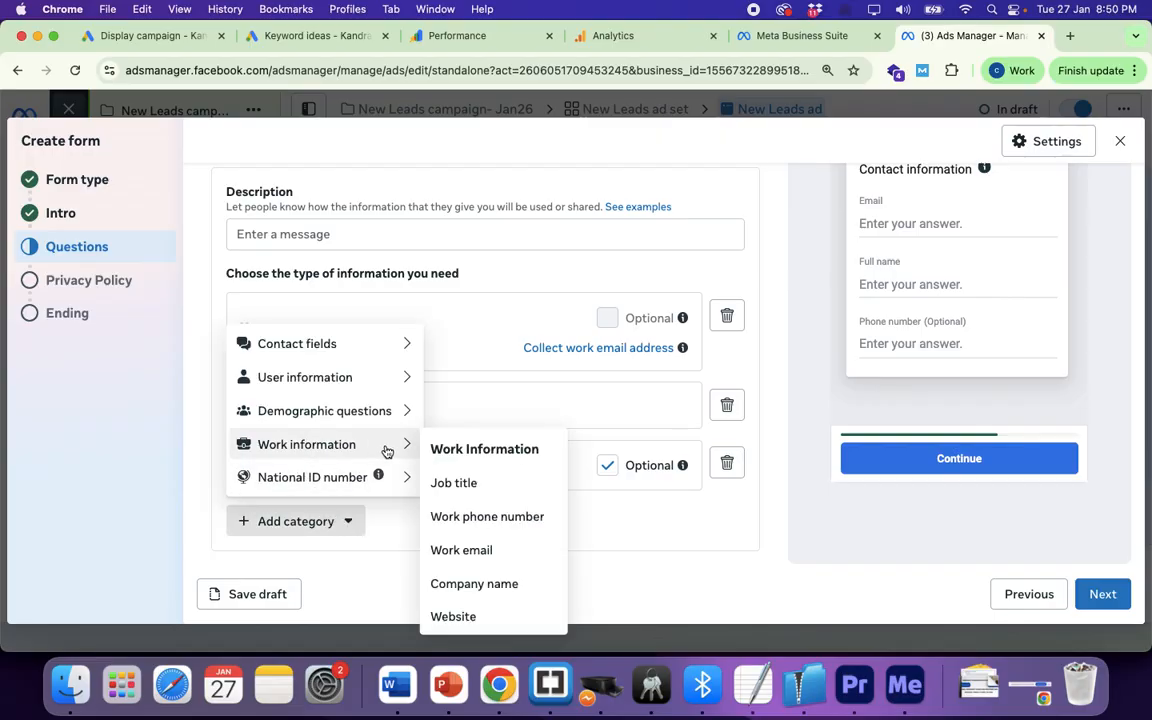
click(458, 483)
Step: Check the form preview, picking answer 4 and viewing the contact information page
scroll(967, 280, down, 3)
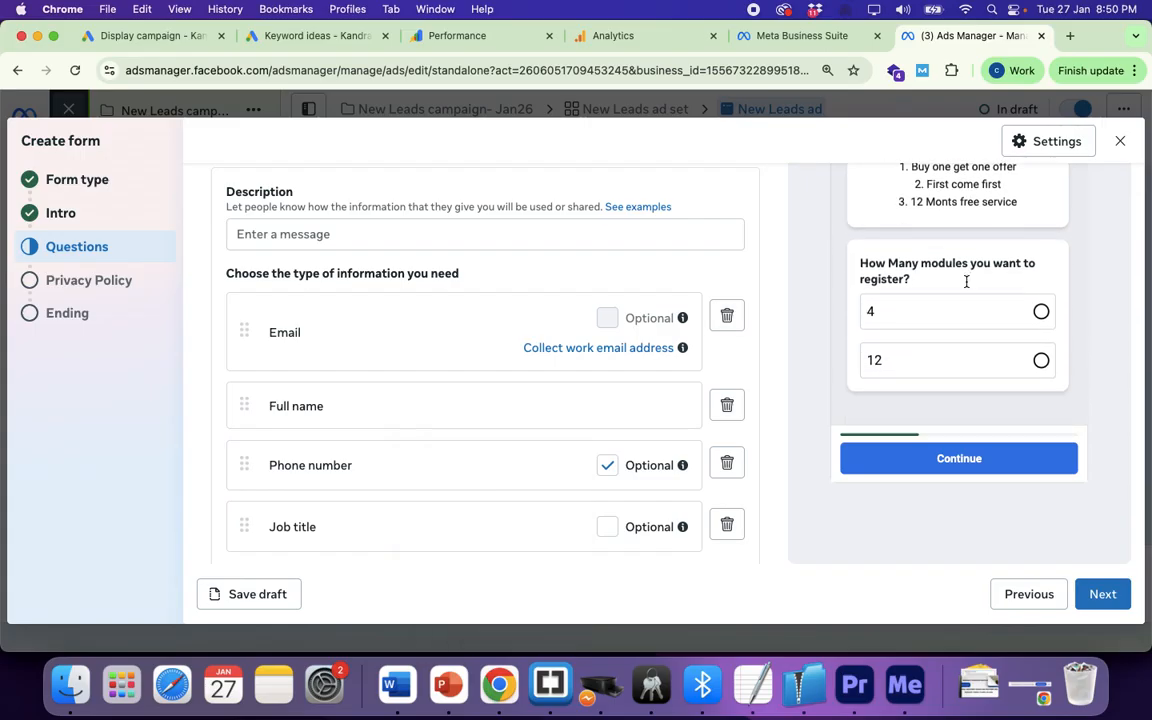
scroll(933, 313, up, 3)
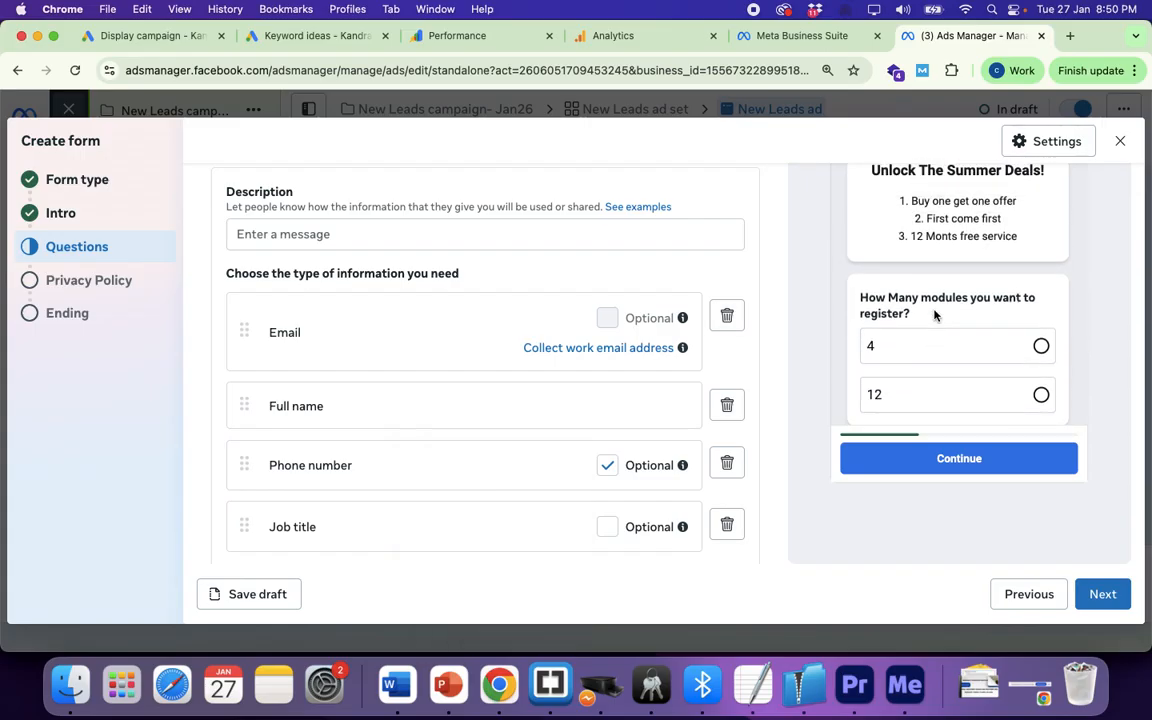
scroll(935, 311, up, 2)
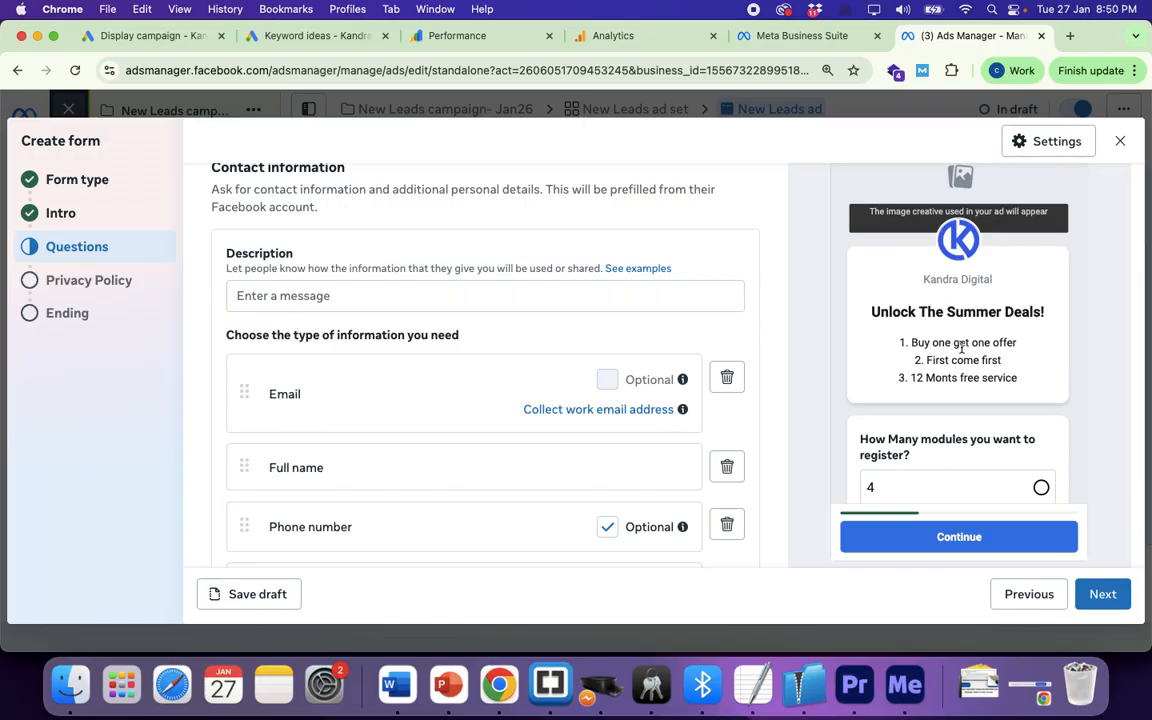
scroll(962, 345, down, 3)
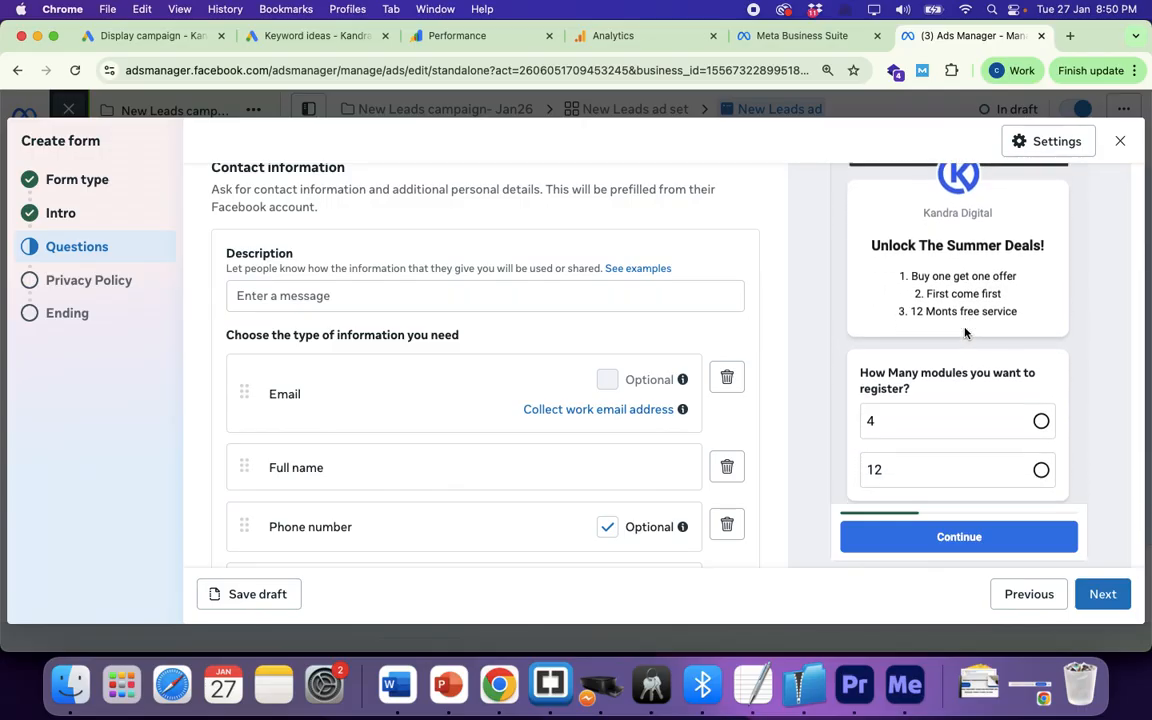
scroll(962, 335, down, 1)
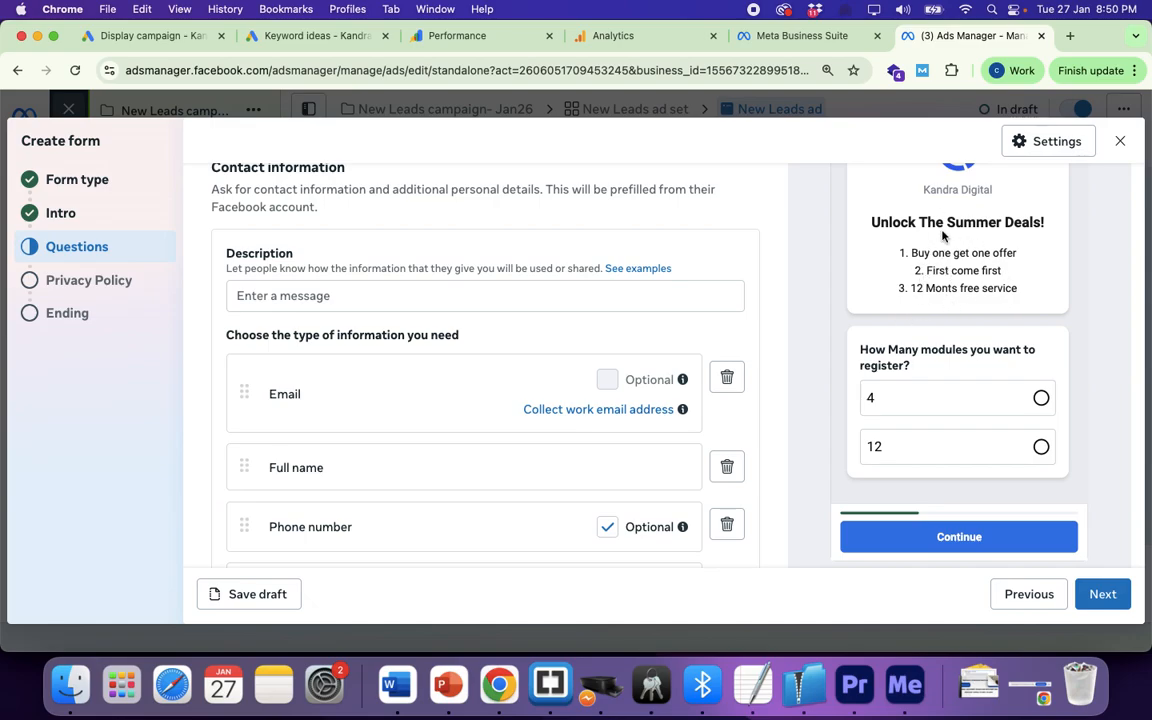
scroll(960, 372, down, 1)
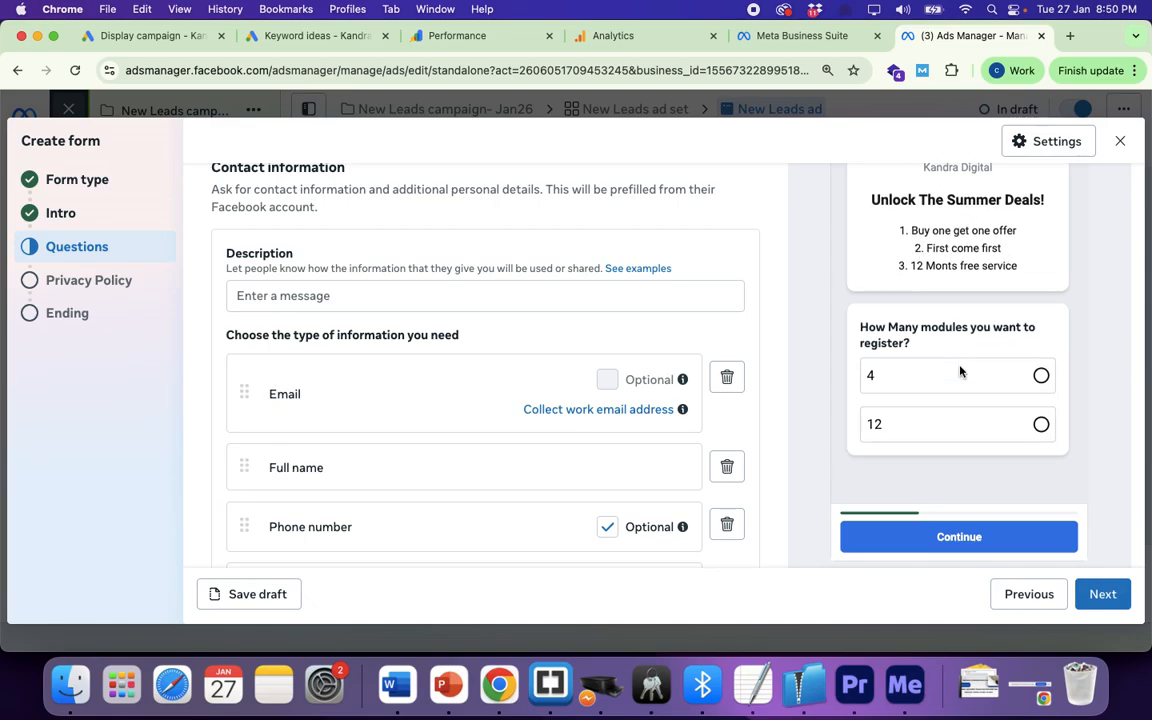
click(1040, 375)
scroll(1022, 268, up, 3)
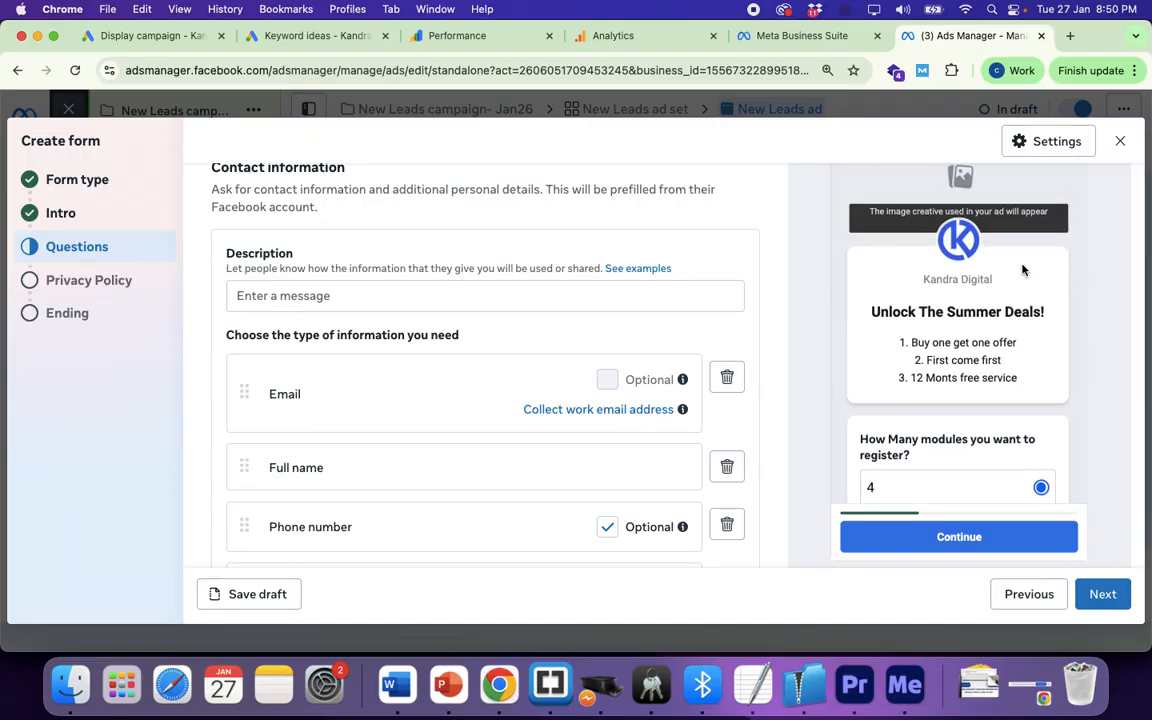
scroll(1022, 268, up, 4)
click(1078, 236)
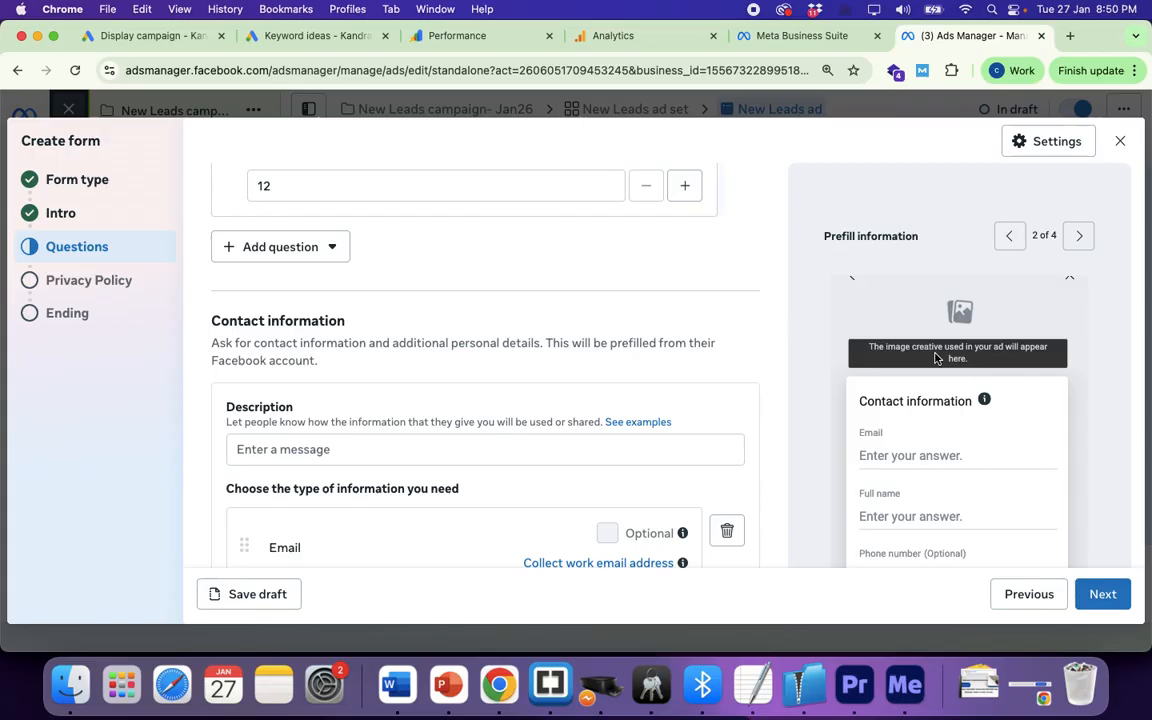
scroll(936, 358, down, 2)
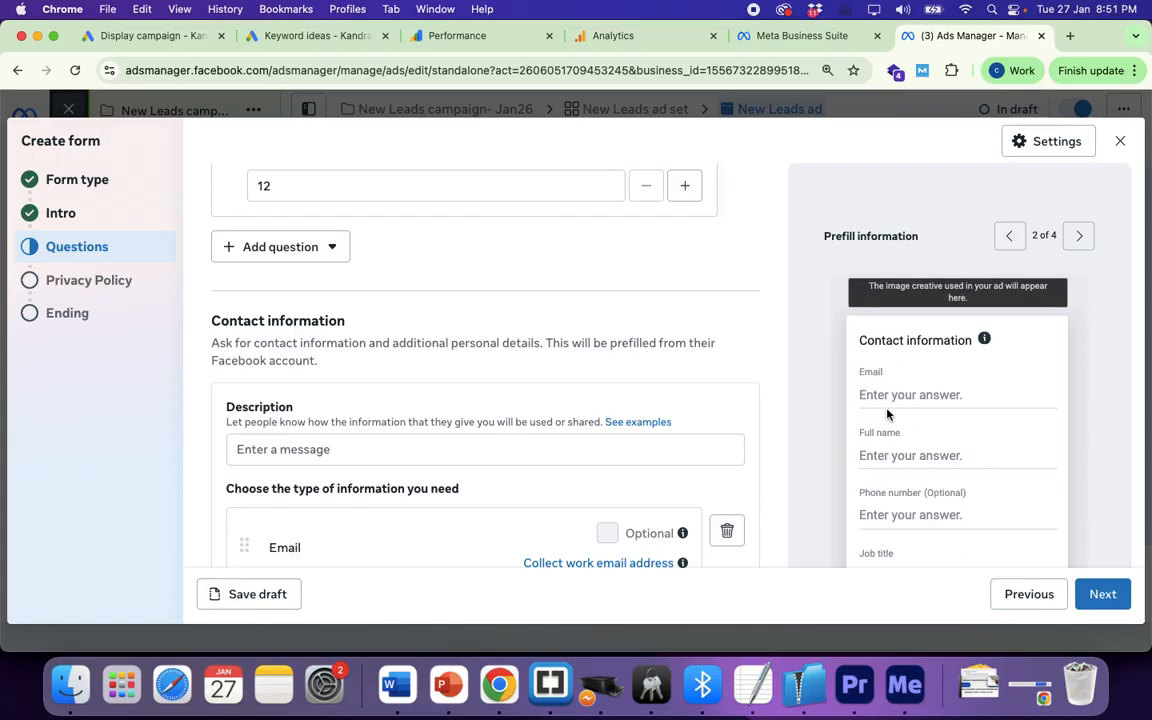
scroll(886, 413, down, 1)
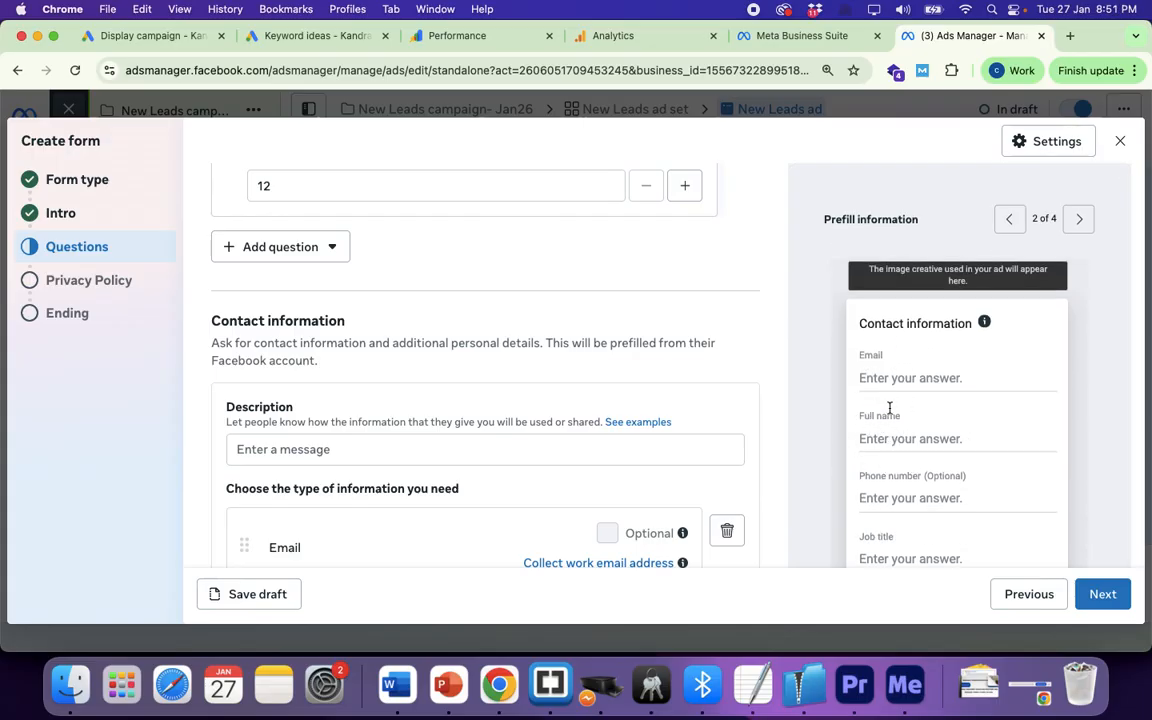
scroll(907, 490, down, 5)
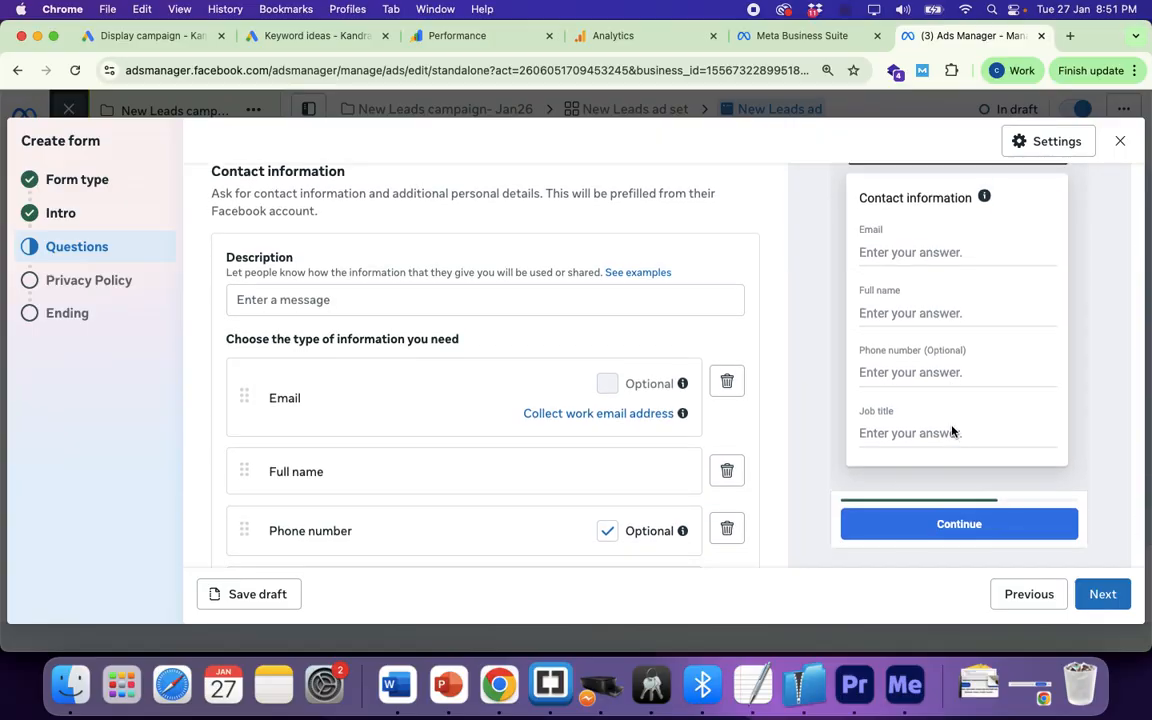
scroll(1031, 293, up, 3)
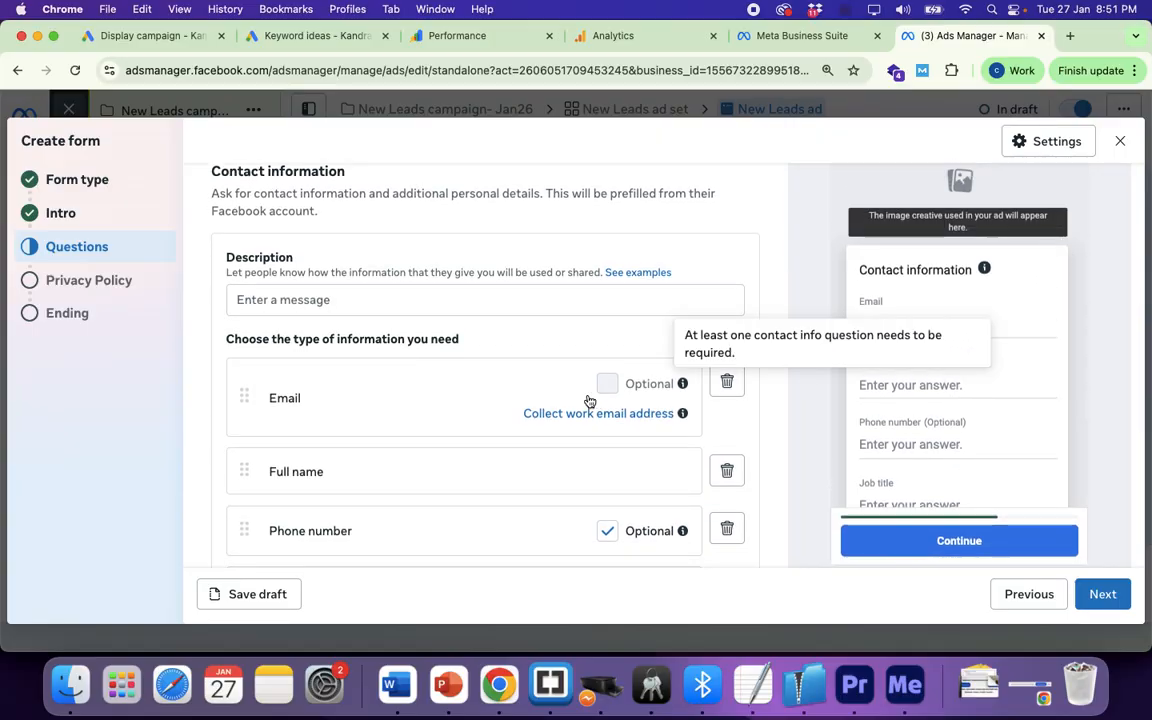
scroll(588, 401, down, 2)
click(113, 281)
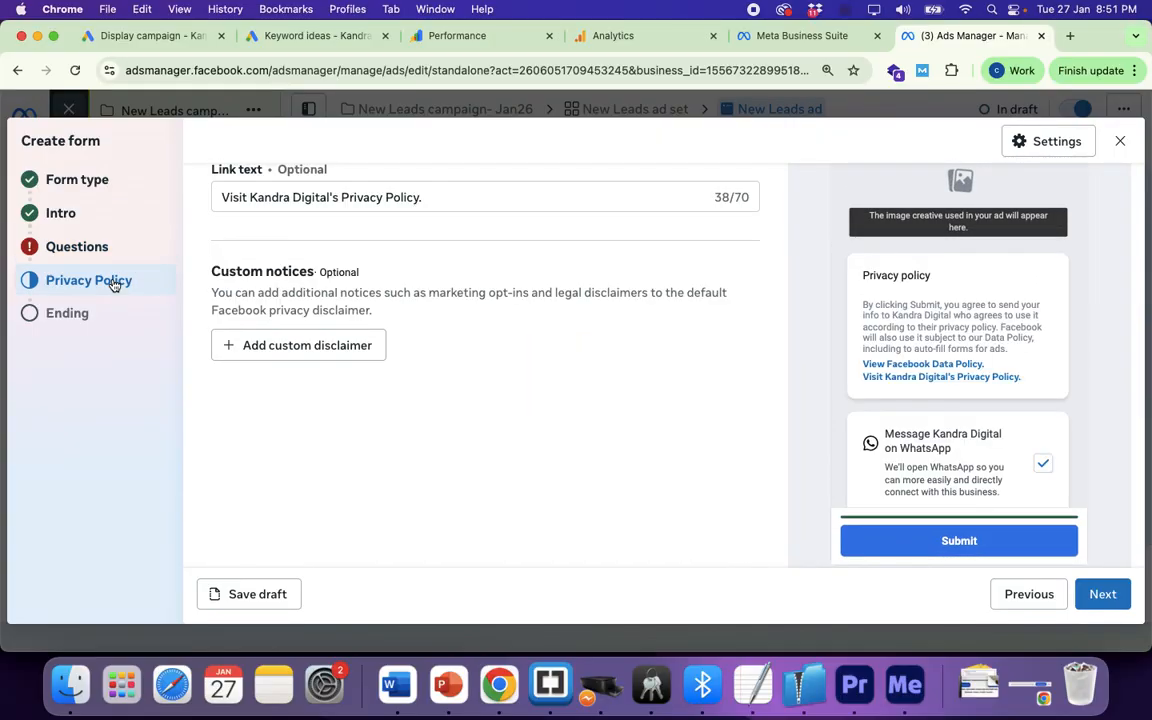
scroll(365, 265, up, 3)
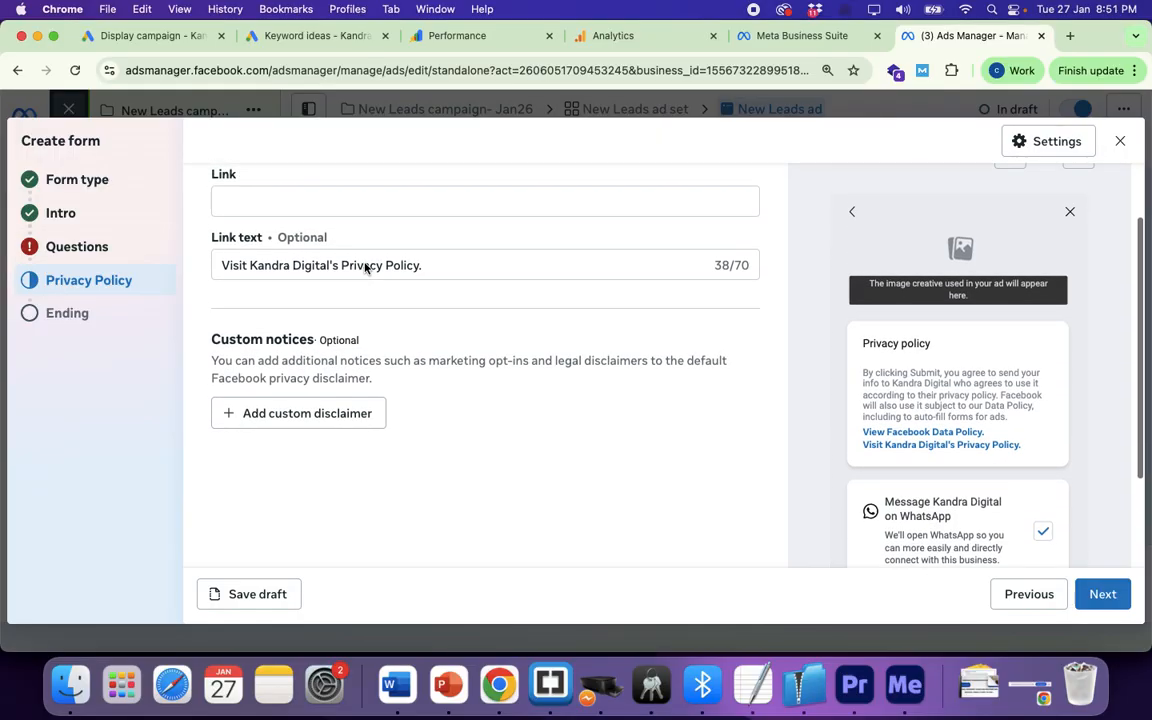
scroll(365, 263, up, 1)
click(277, 278)
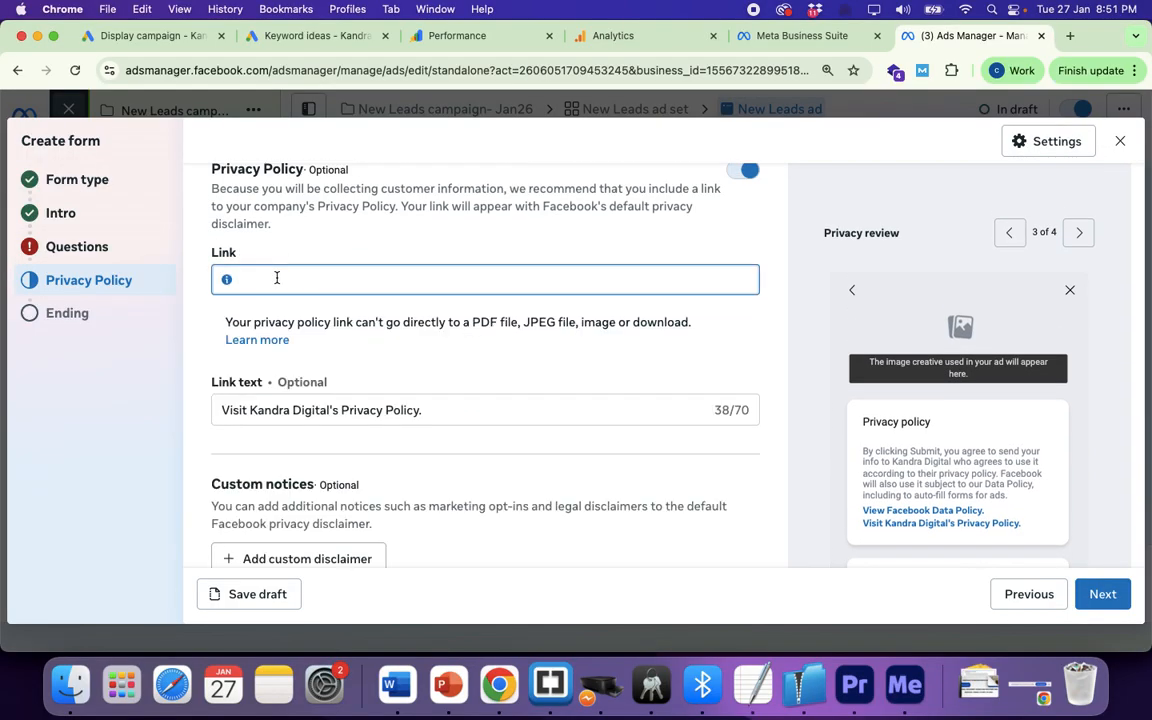
text(https://kandradigital)
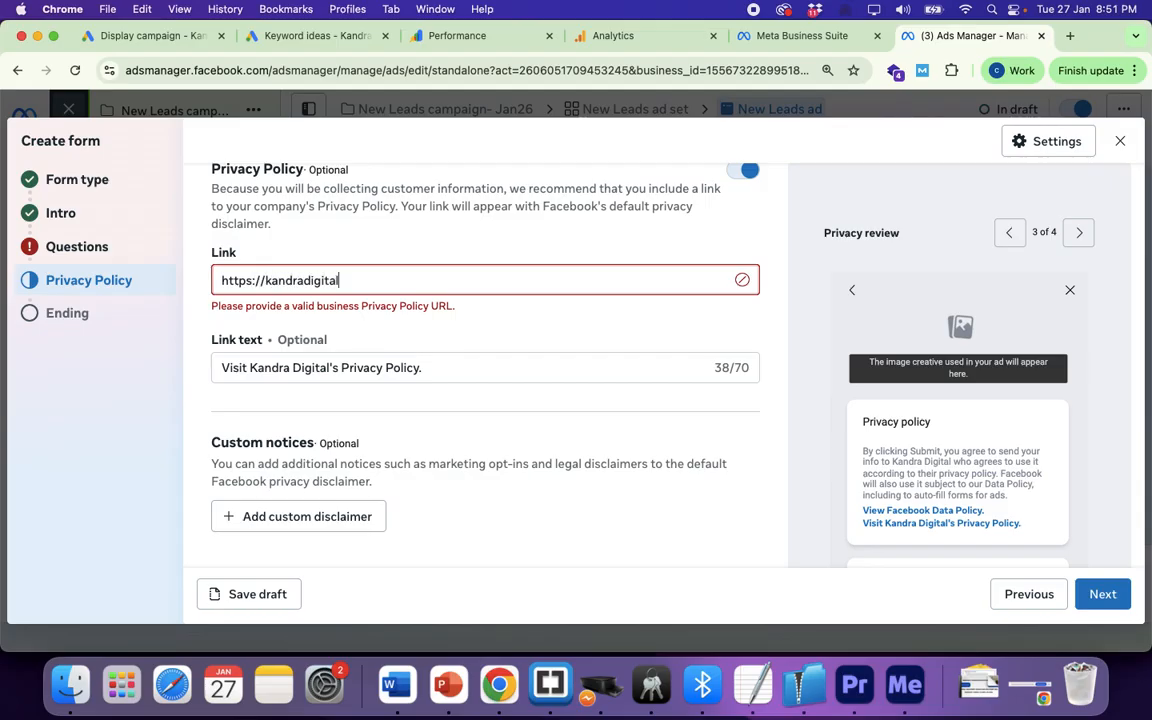
text(.com/privacy-policy)
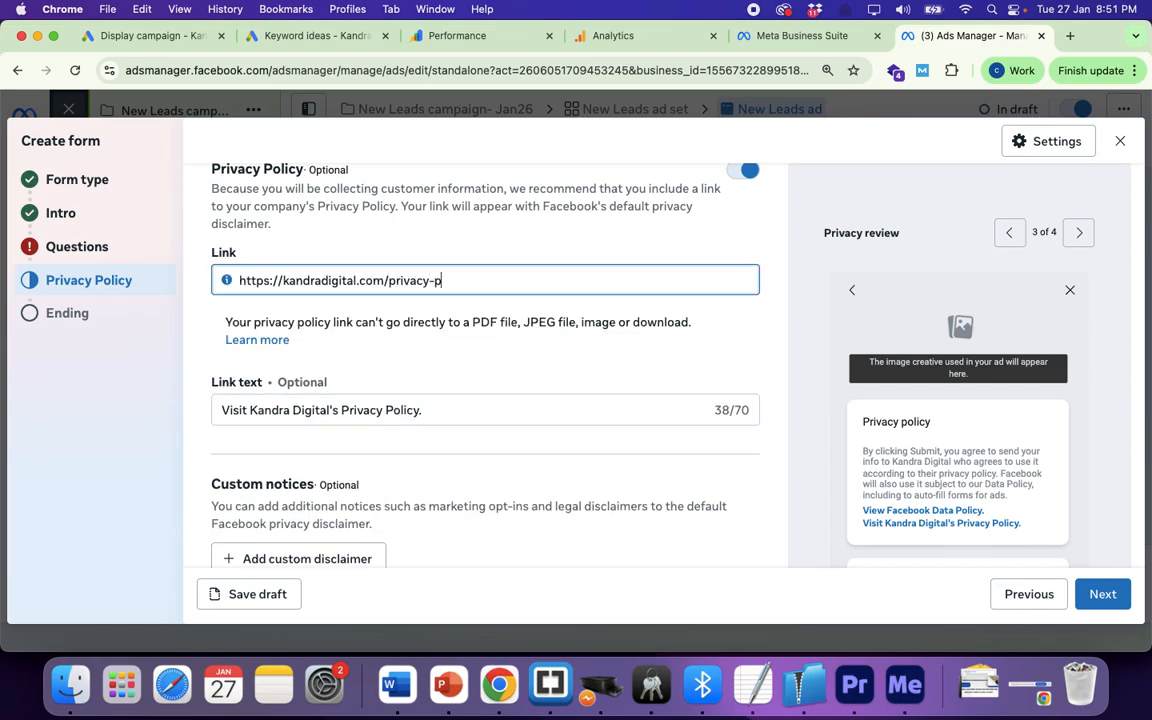
click(440, 350)
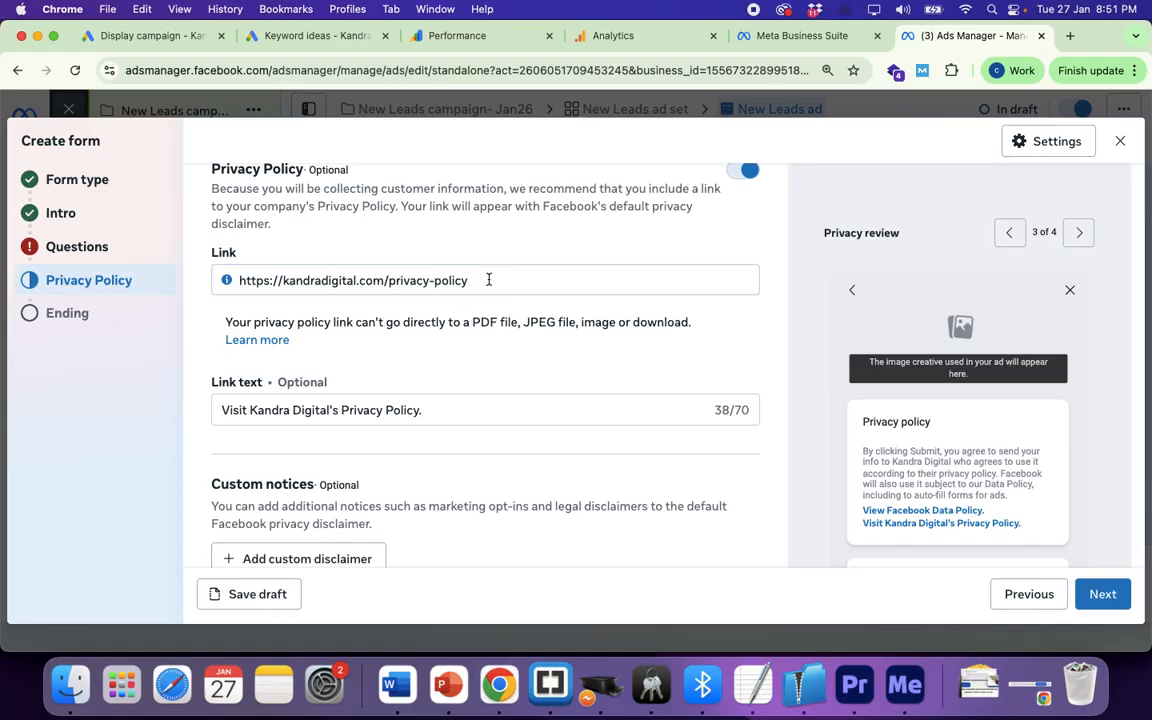
Step: Verify the privacy policy link address, then return to the Questions step
drag(489, 280, 226, 283)
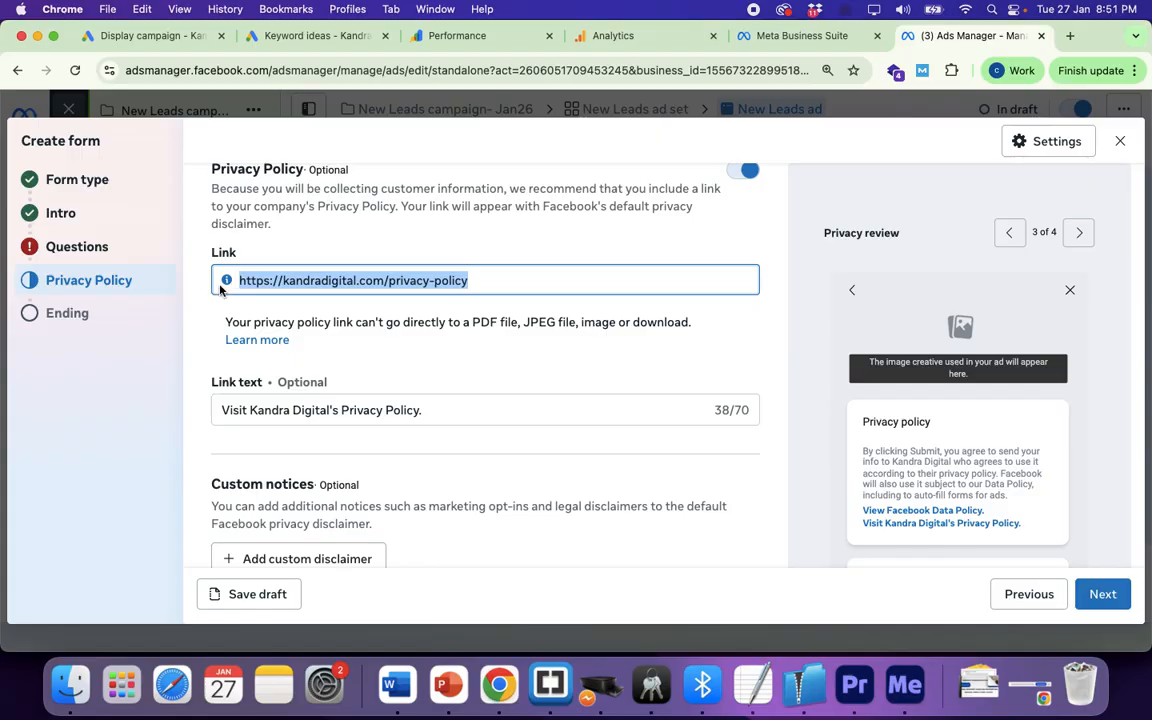
click(205, 336)
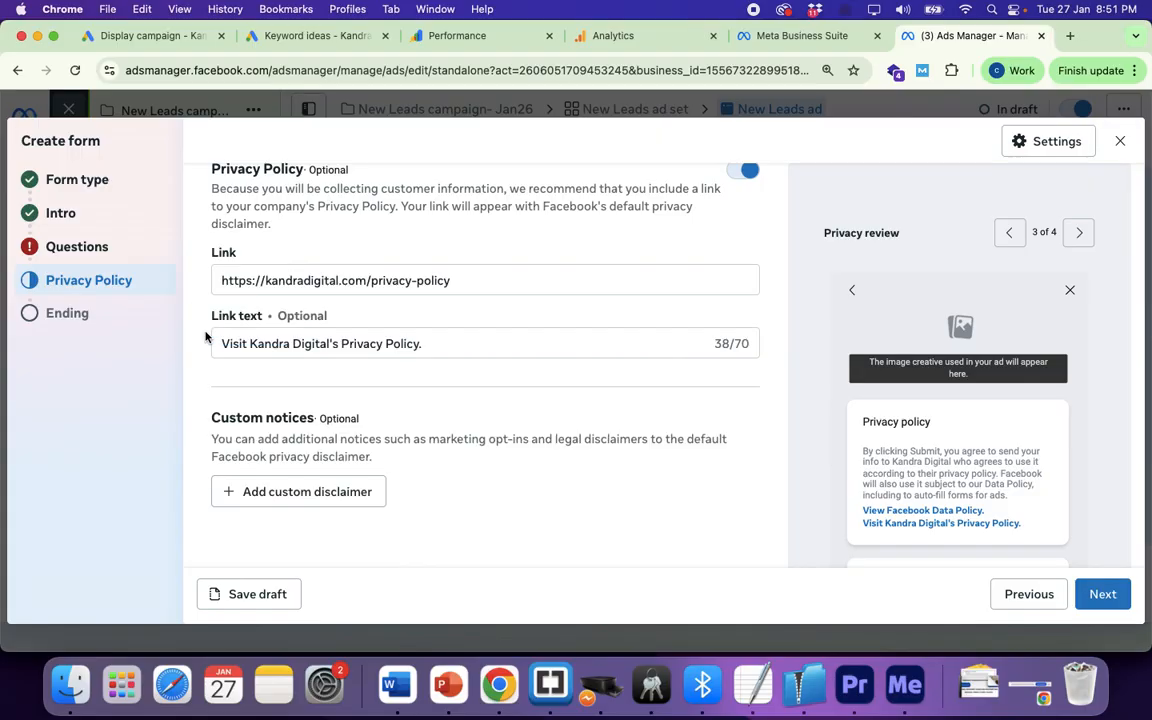
click(80, 247)
Step: Type 'Unlock The Offers' as the contact information description and check it in the preview
scroll(380, 391, down, 5)
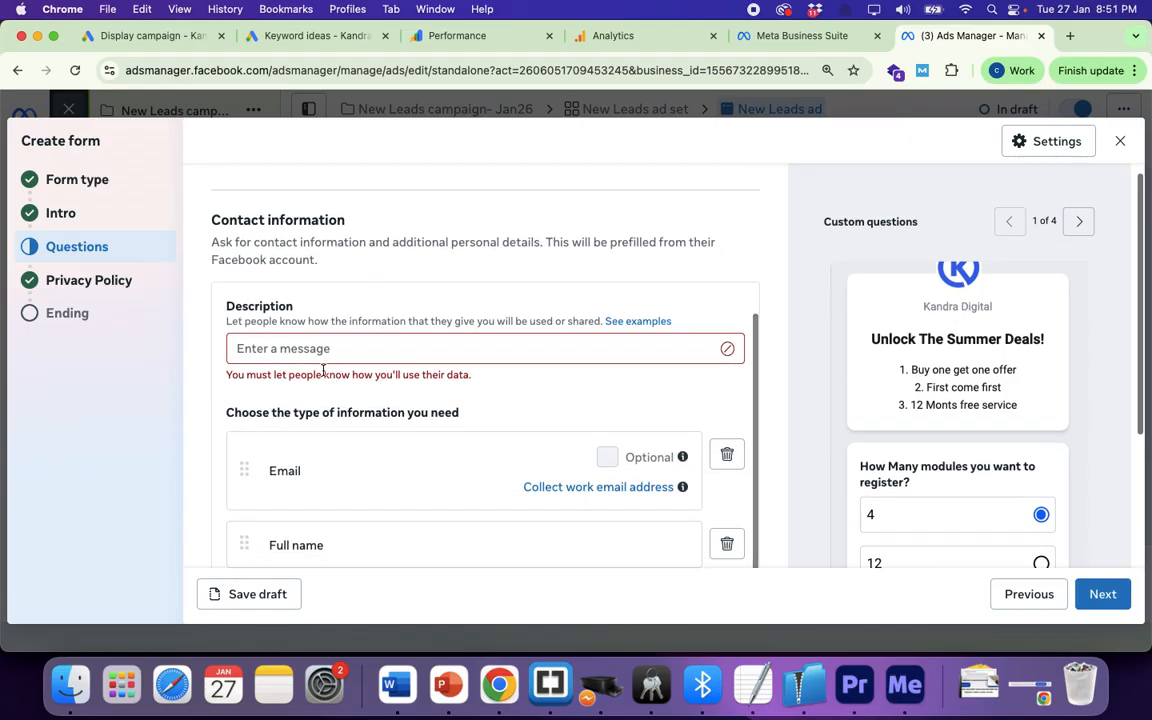
click(304, 345)
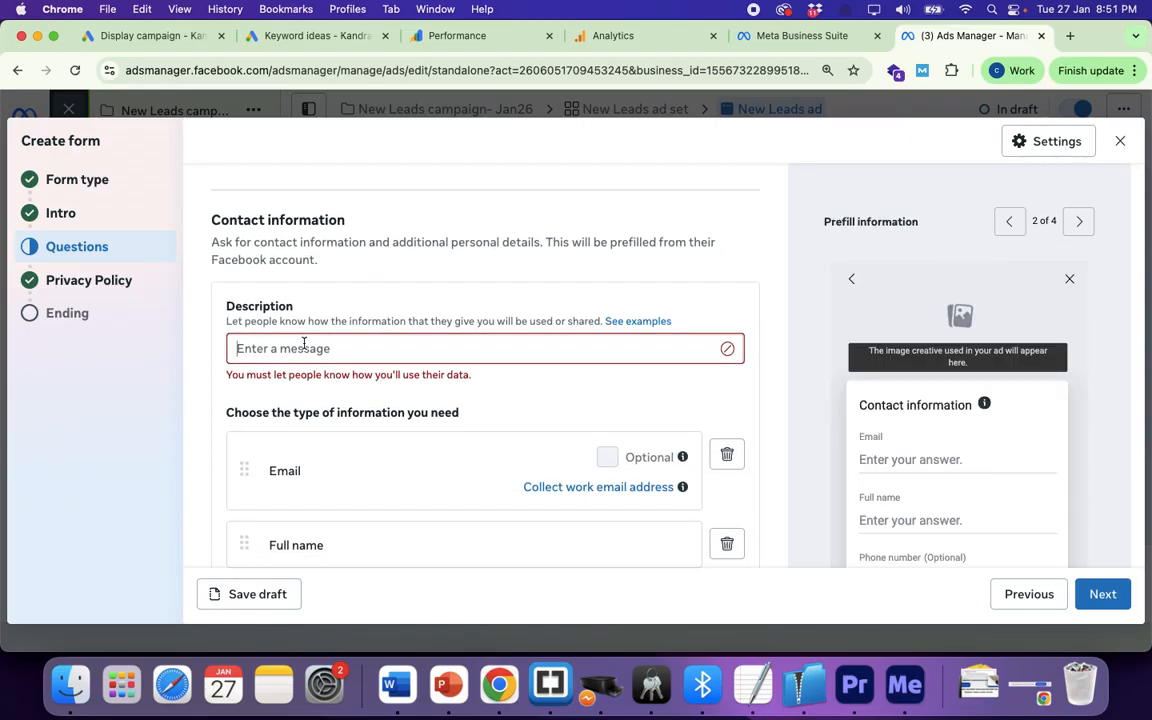
text(Unloc)
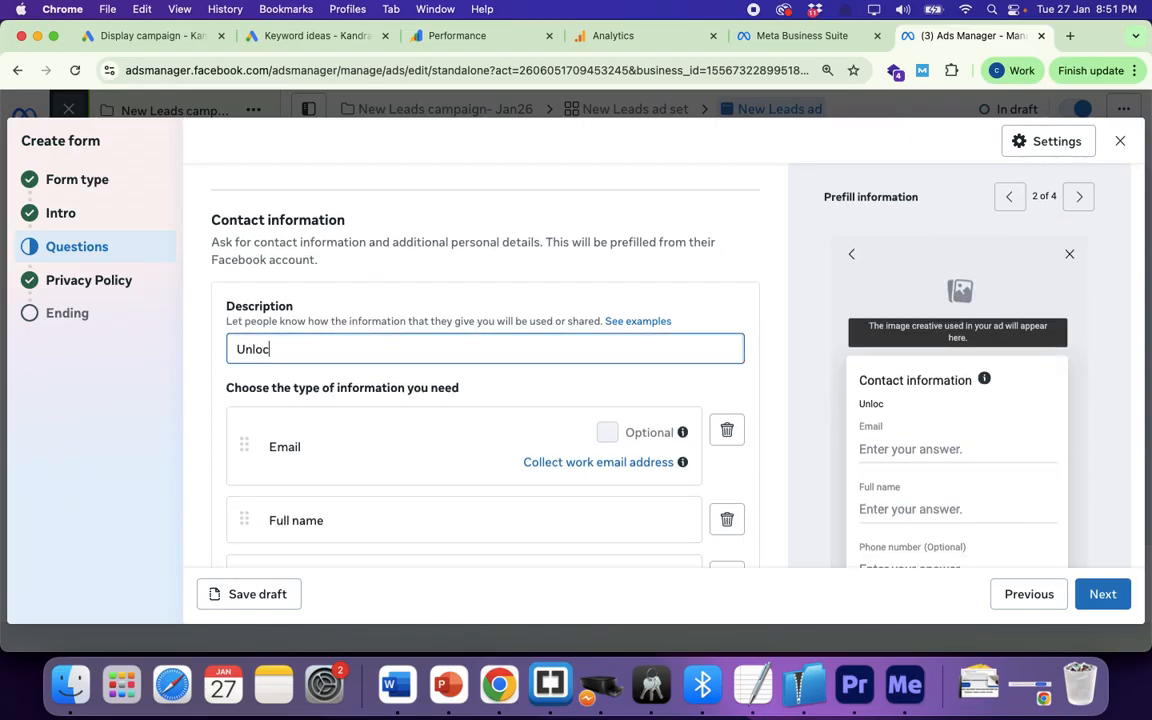
text(k The Offers)
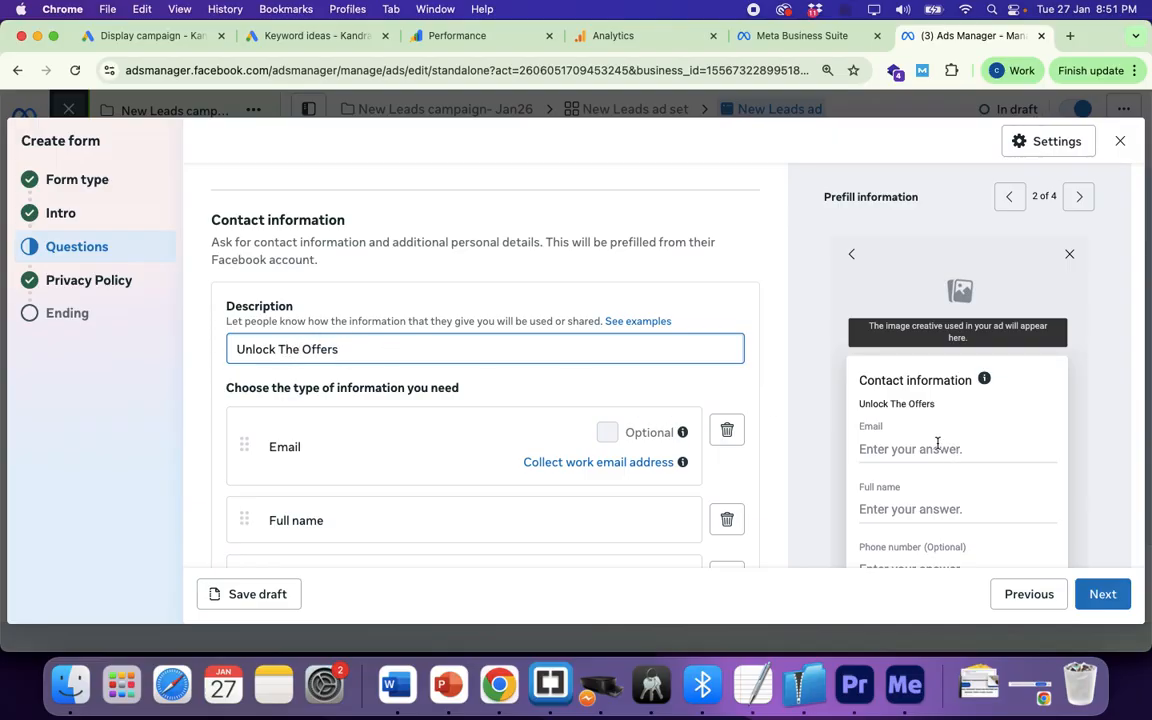
drag(860, 403, 936, 404)
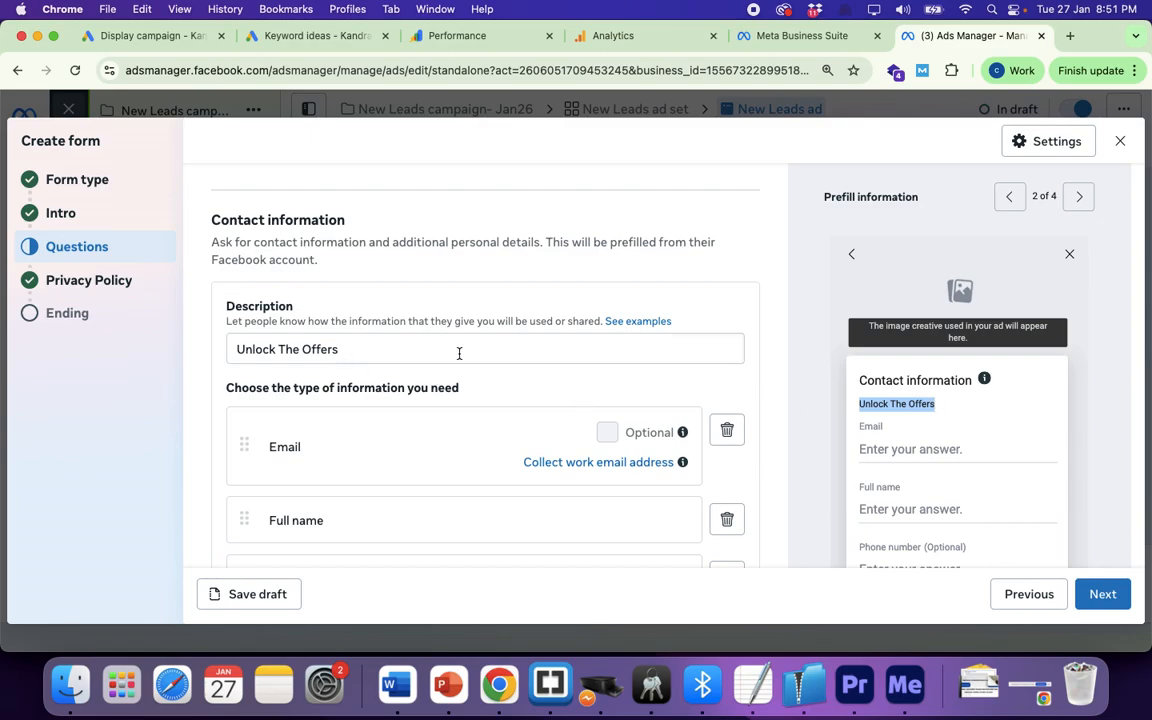
scroll(400, 378, down, 4)
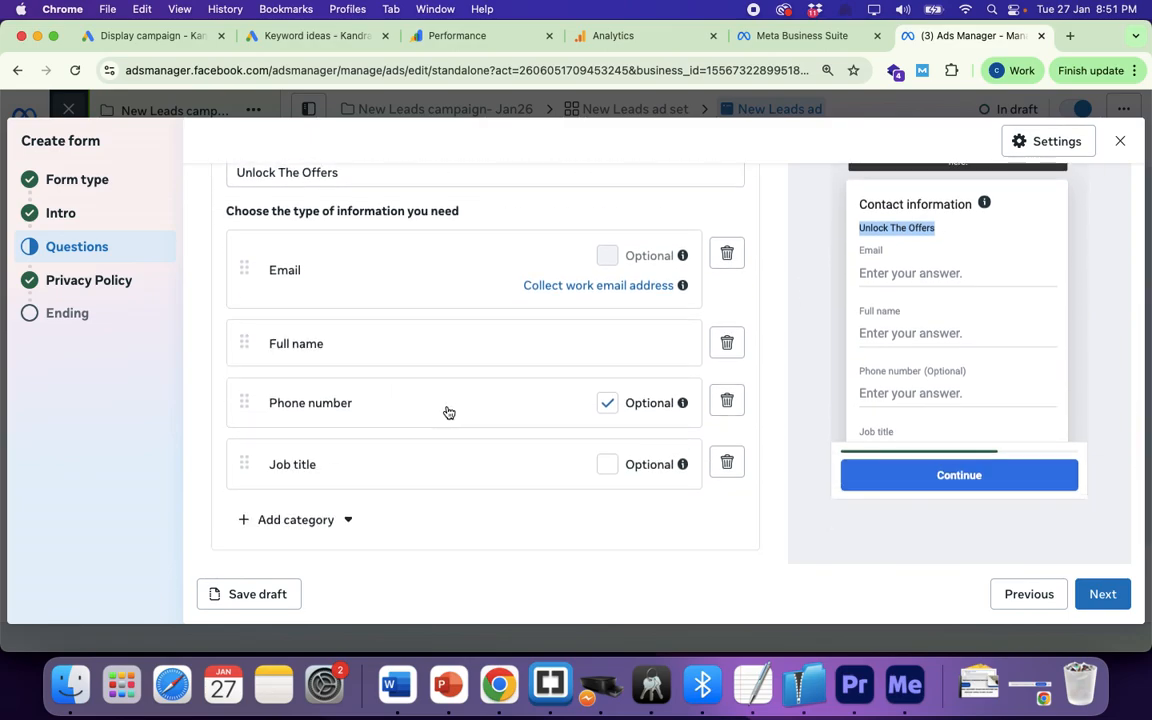
scroll(449, 412, up, 4)
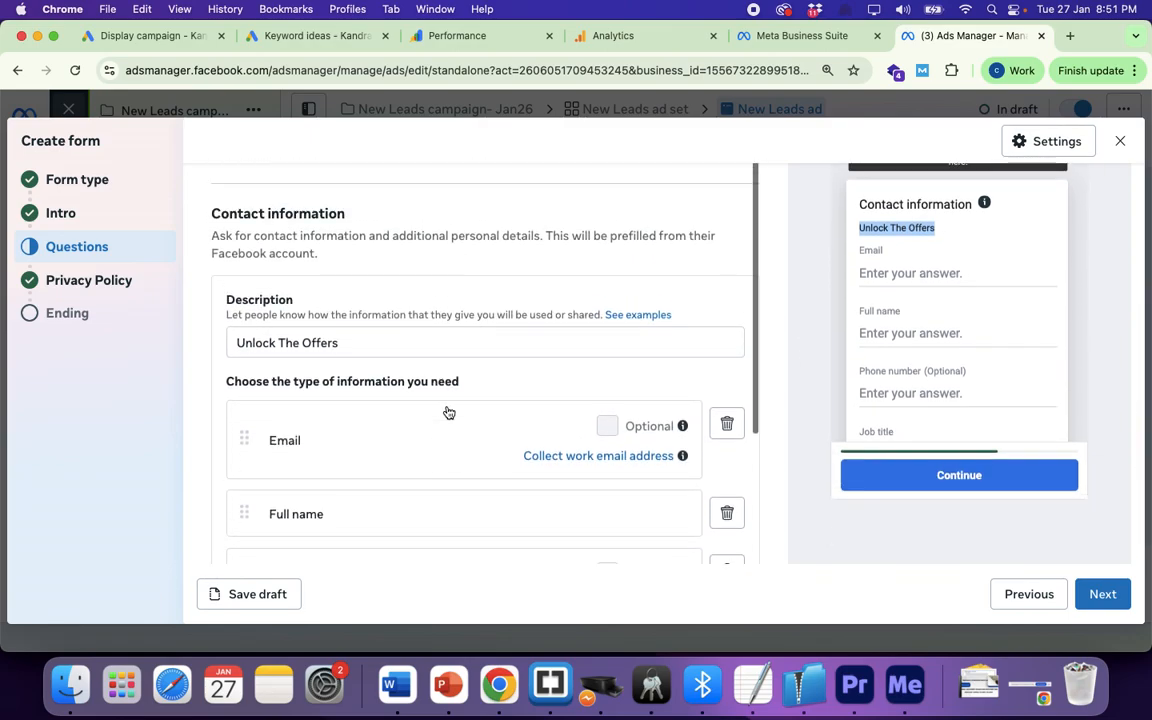
scroll(404, 391, down, 4)
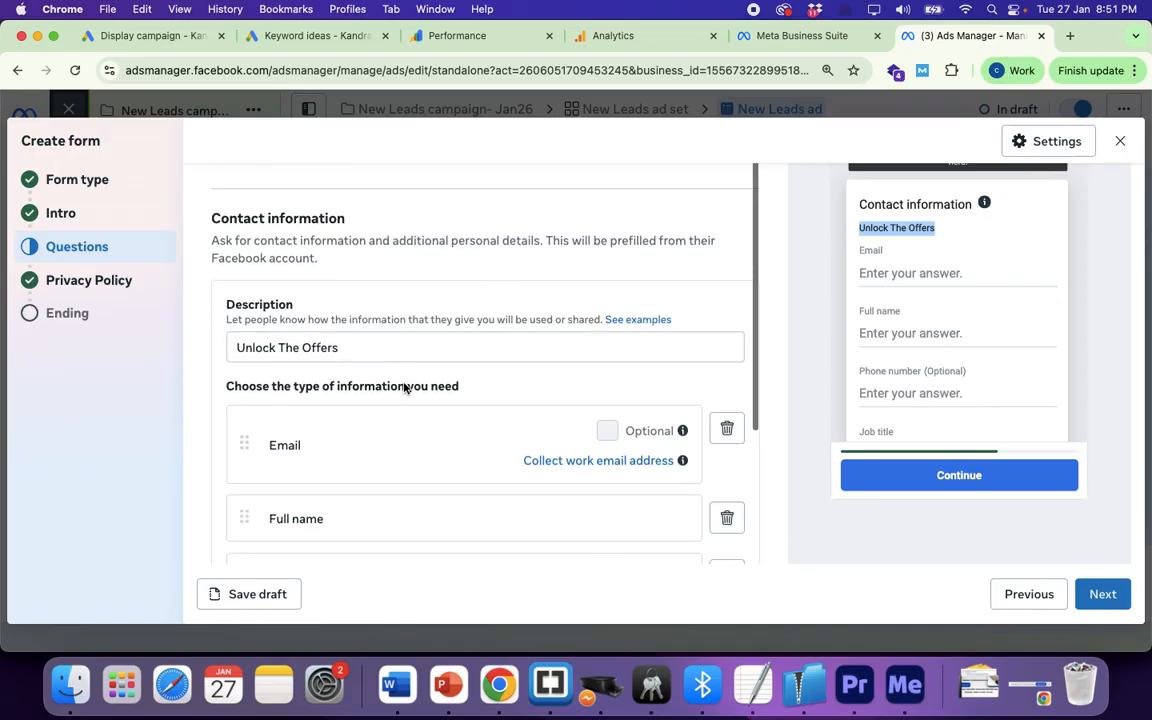
scroll(405, 389, up, 8)
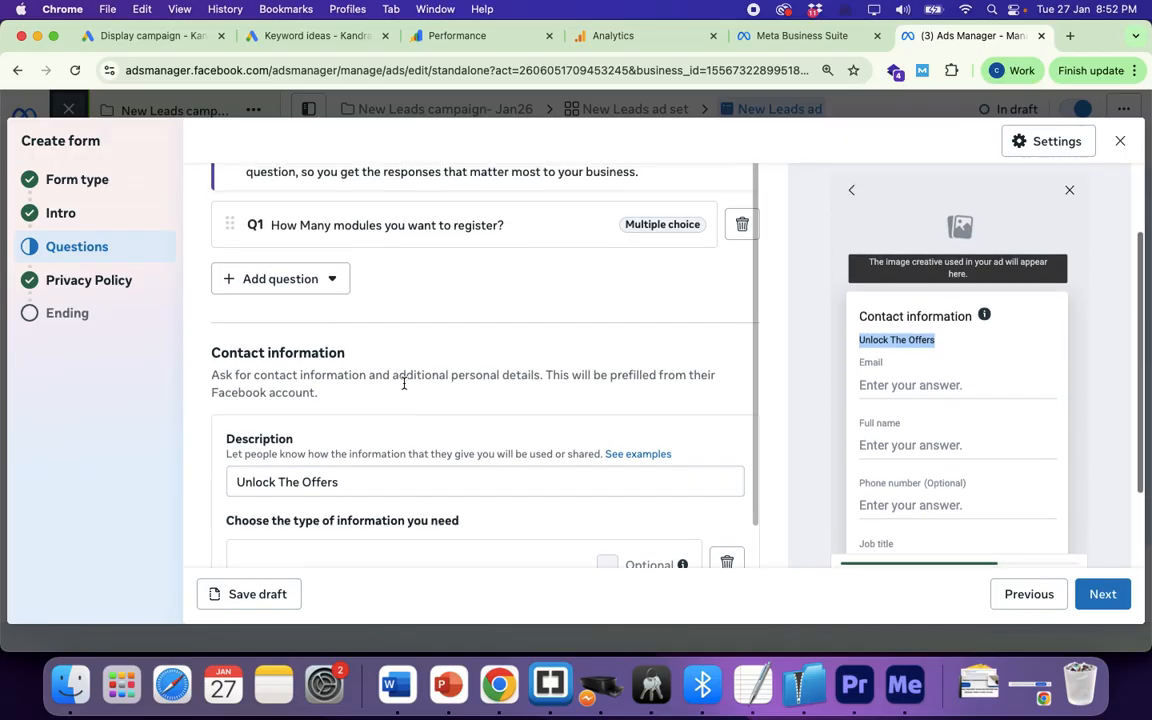
Step: Add a Short answer question reading 'Provide few details about you' below the modules question
click(318, 389)
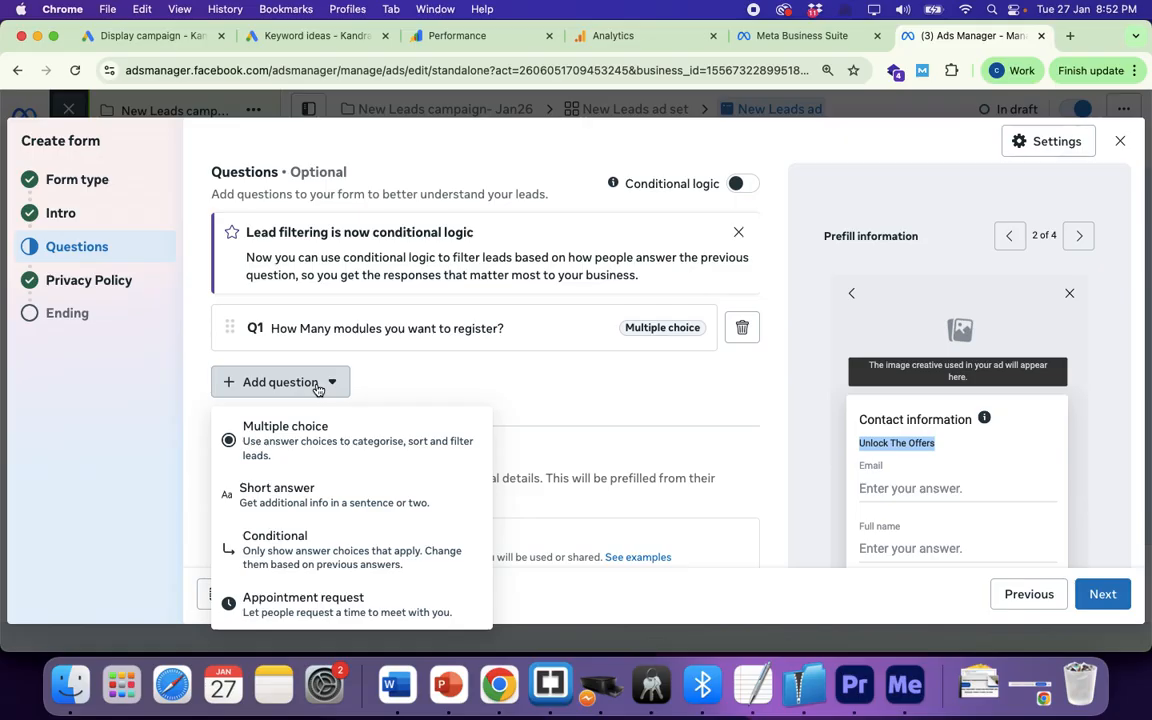
click(278, 504)
scroll(290, 490, down, 2)
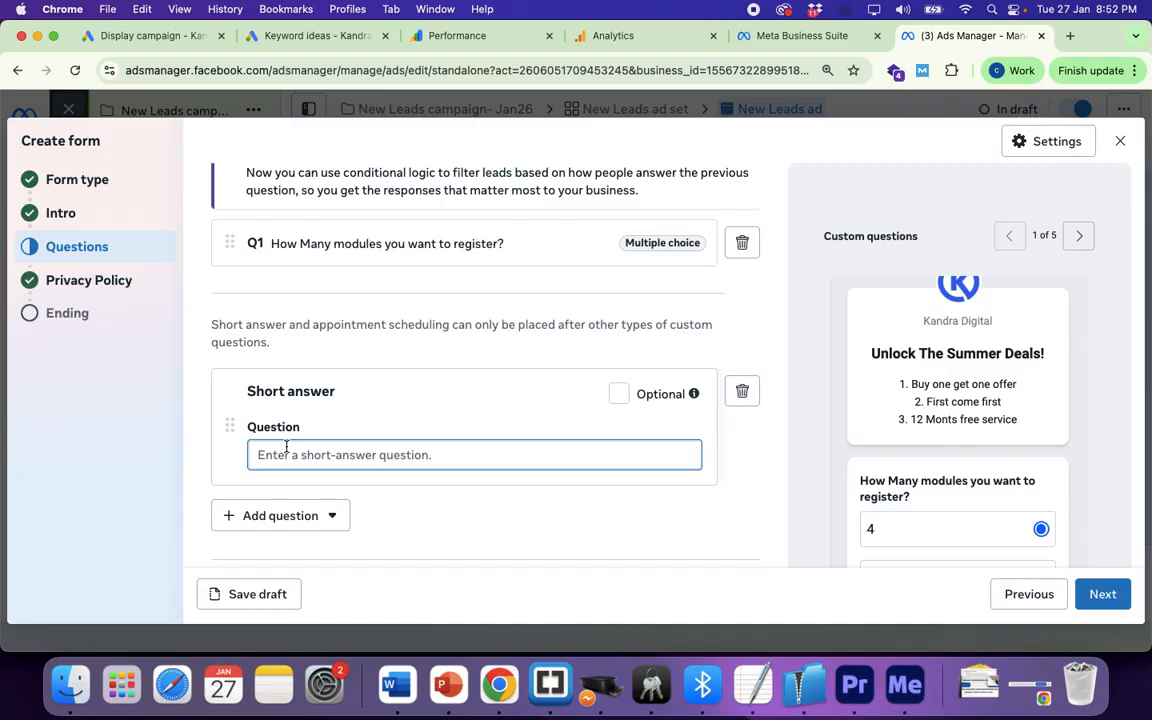
text(Provide fe)
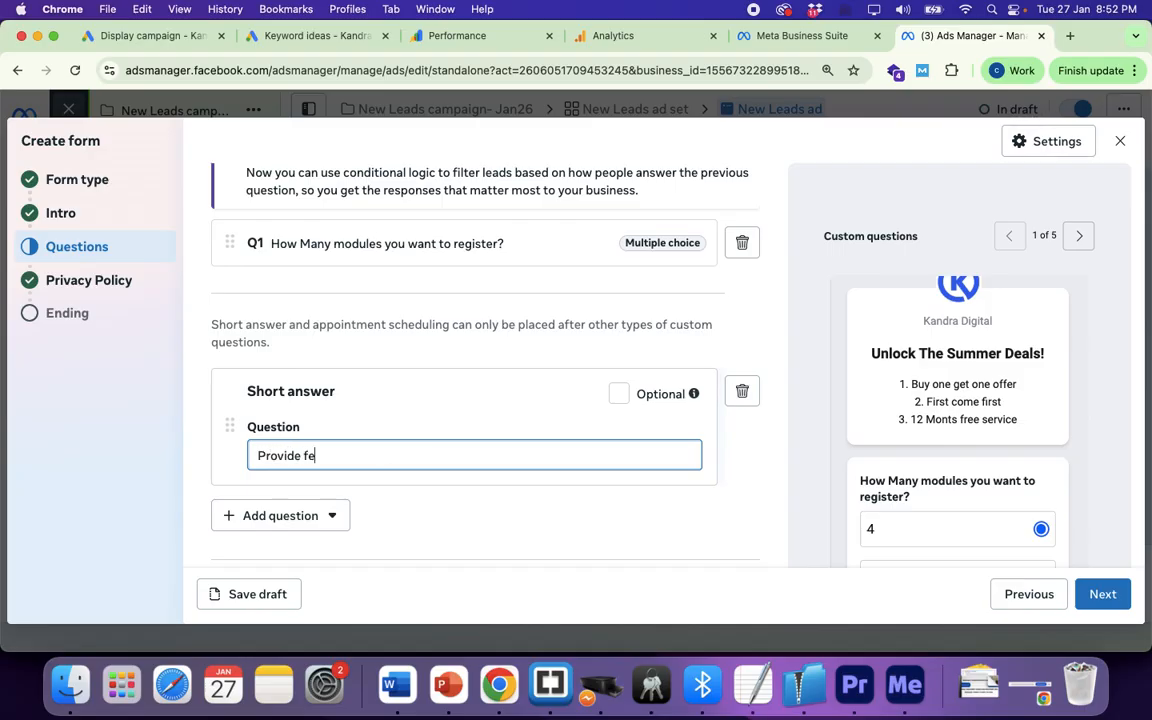
text(w details about you)
scroll(406, 416, down, 3)
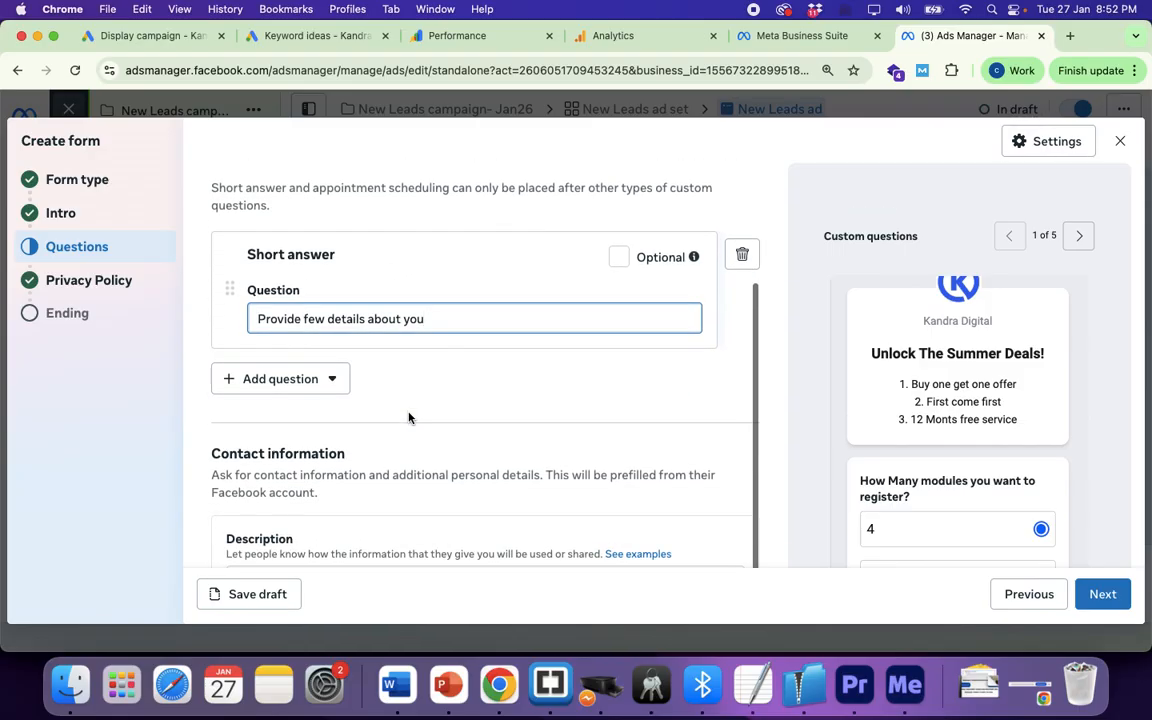
scroll(874, 432, down, 5)
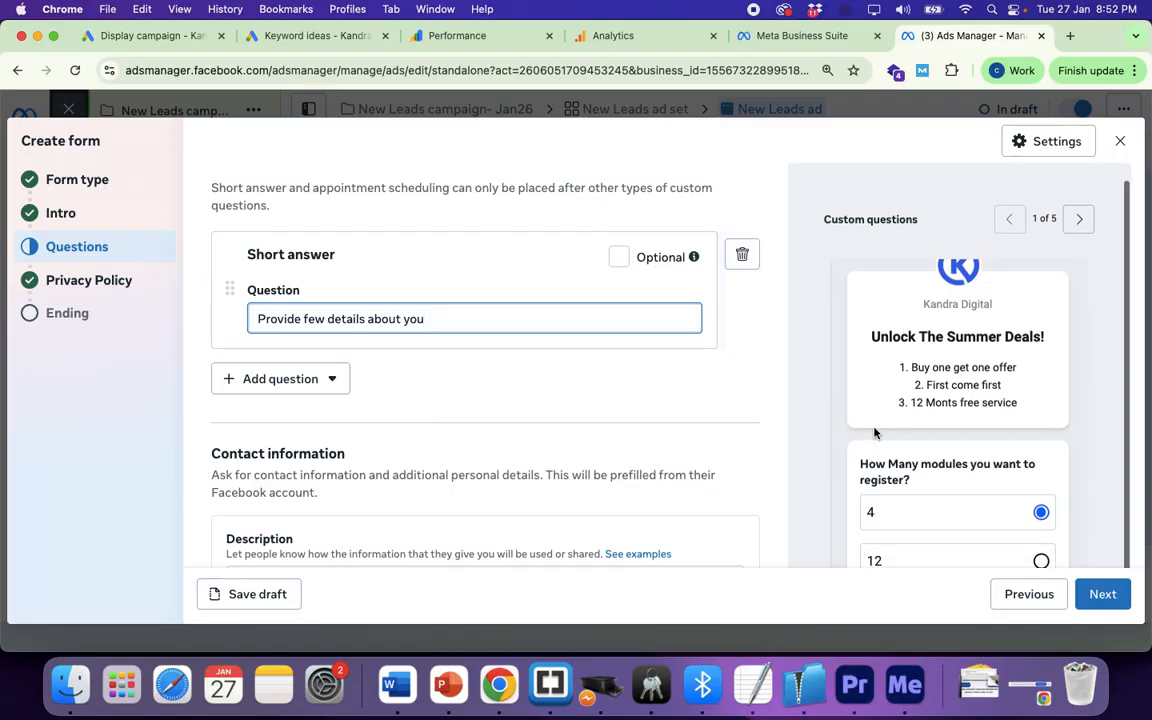
scroll(949, 361, up, 5)
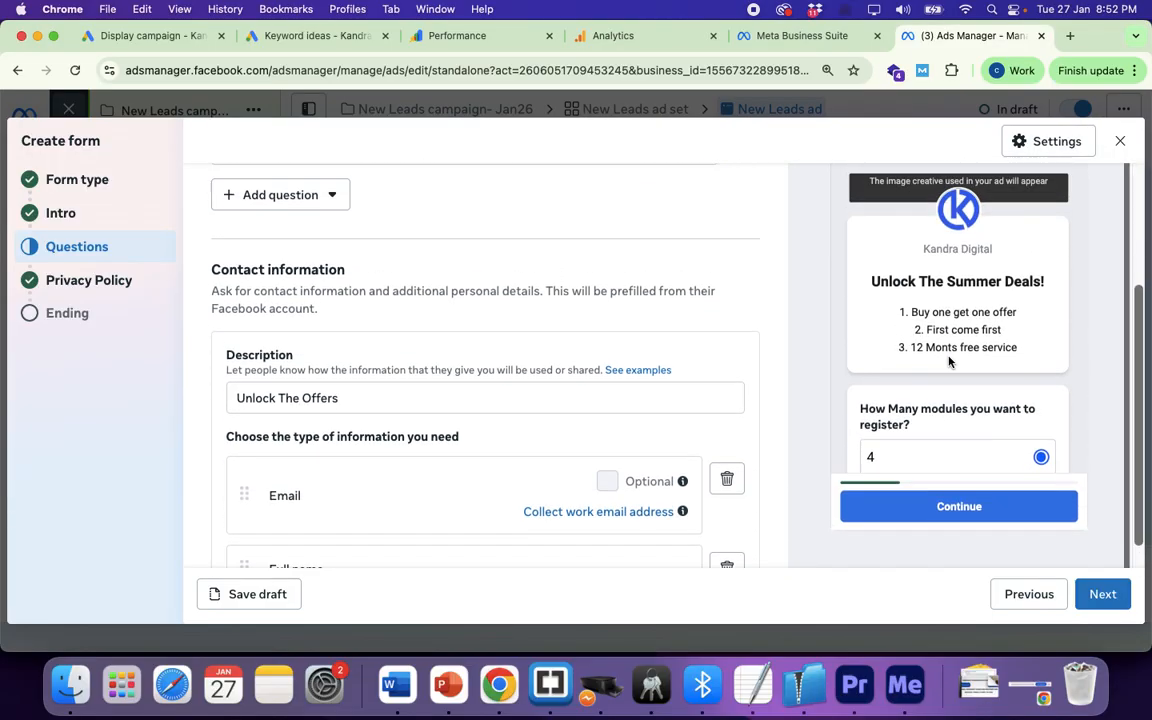
Step: Page the form preview to its custom question page and look over the new question
click(1079, 236)
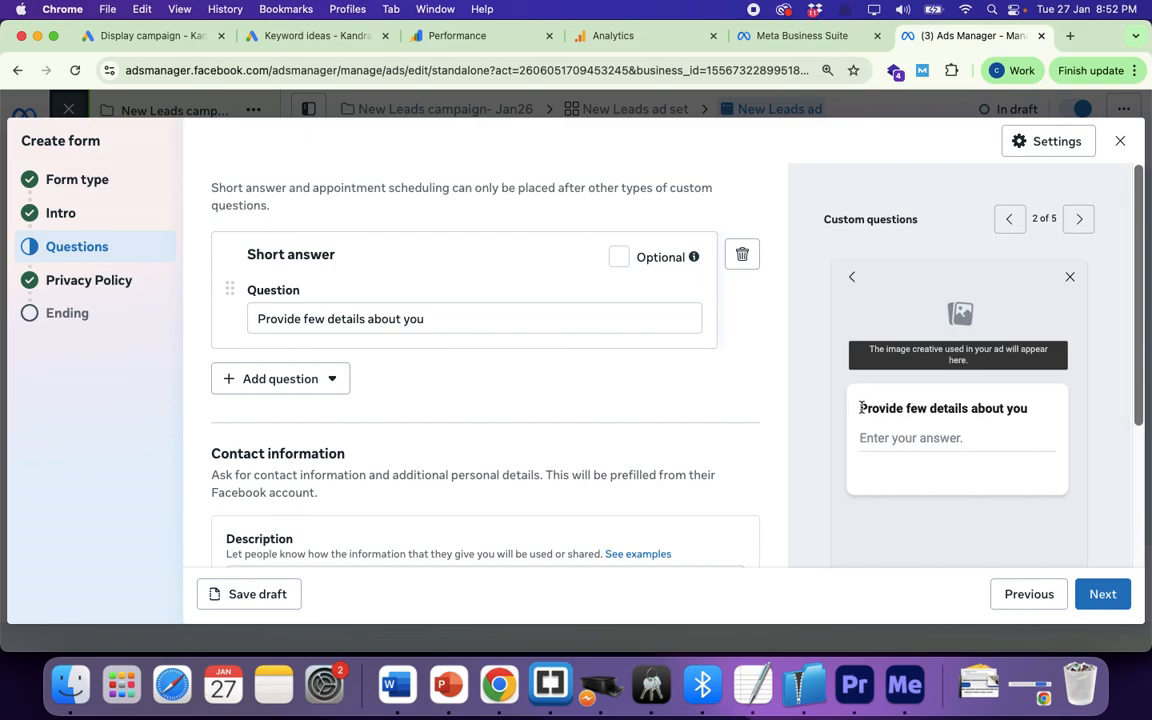
drag(861, 407, 1031, 408)
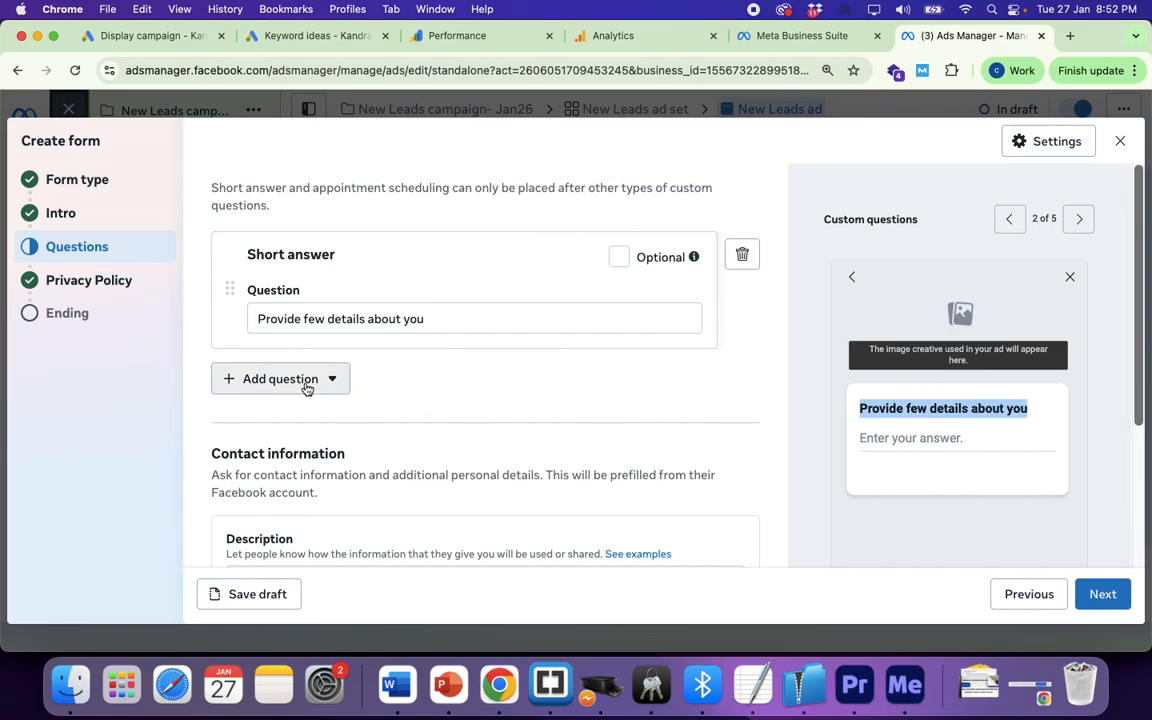
scroll(428, 435, down, 2)
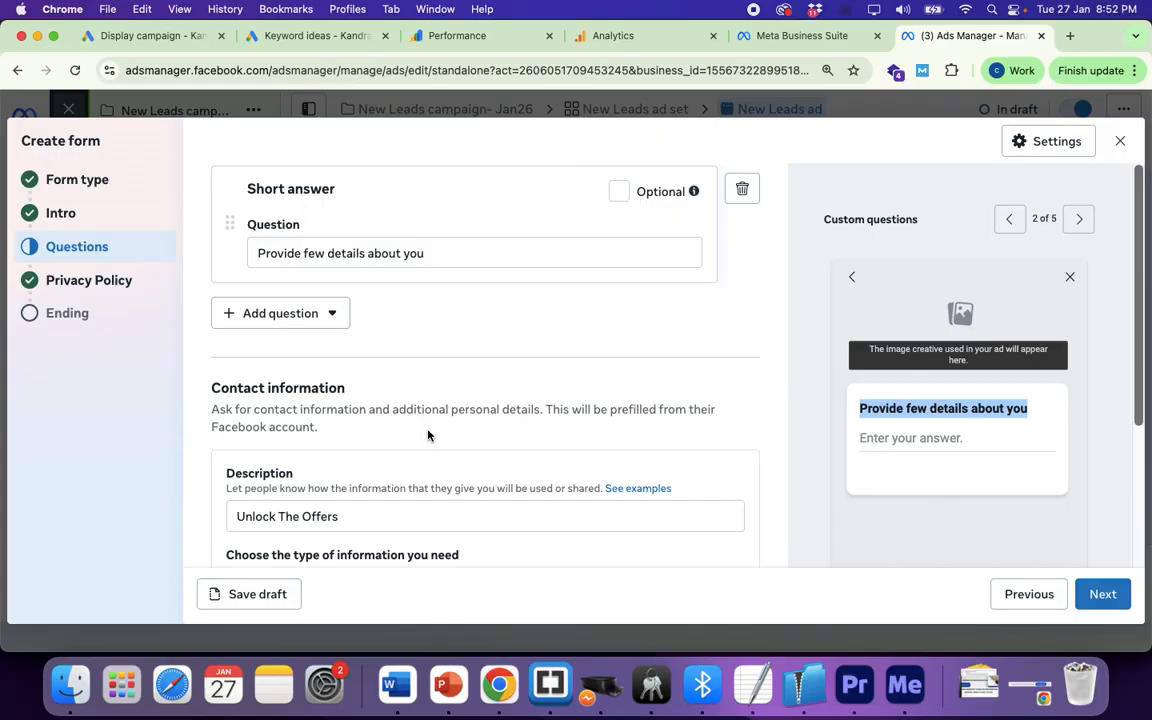
scroll(463, 363, down, 5)
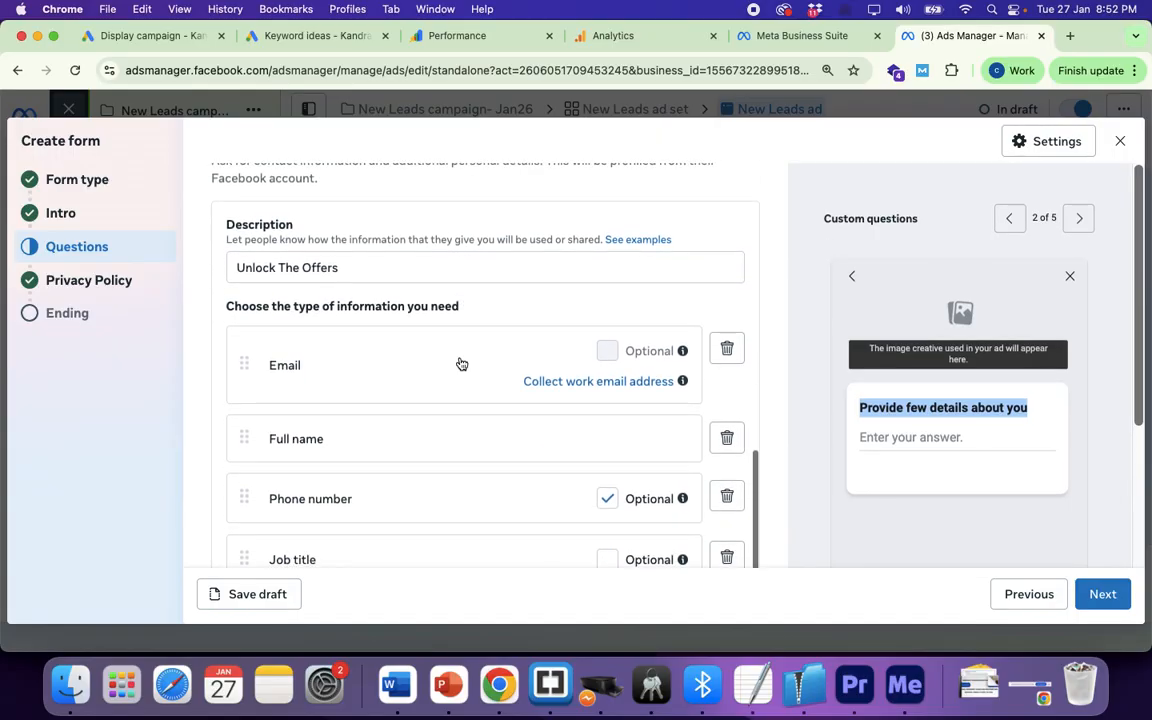
scroll(461, 363, down, 3)
scroll(461, 363, up, 7)
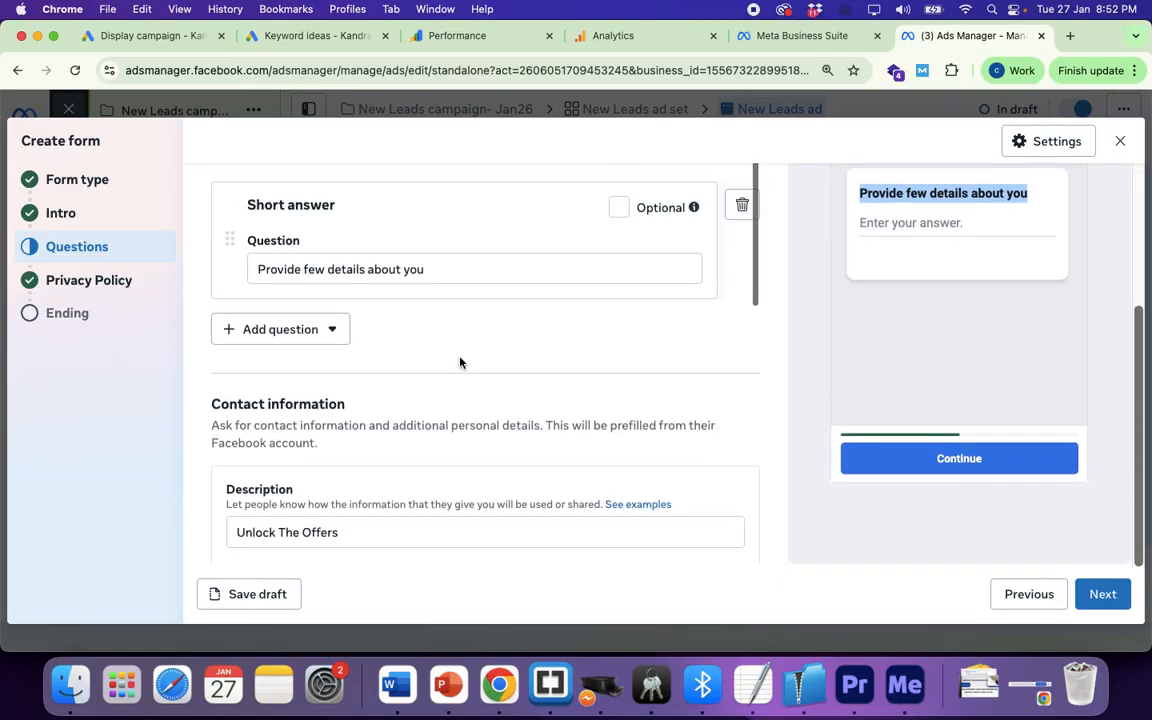
scroll(460, 362, up, 3)
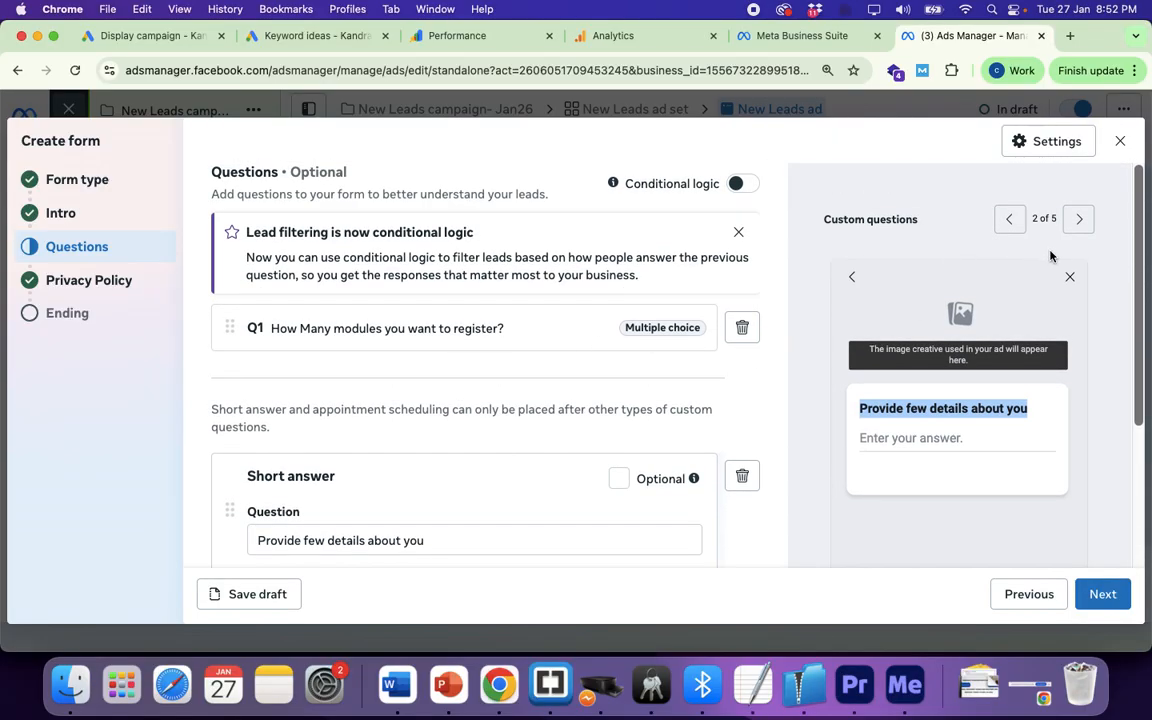
Step: Check the prefill information and privacy review preview pages, then go to the Ending section
click(1079, 220)
scroll(900, 419, down, 2)
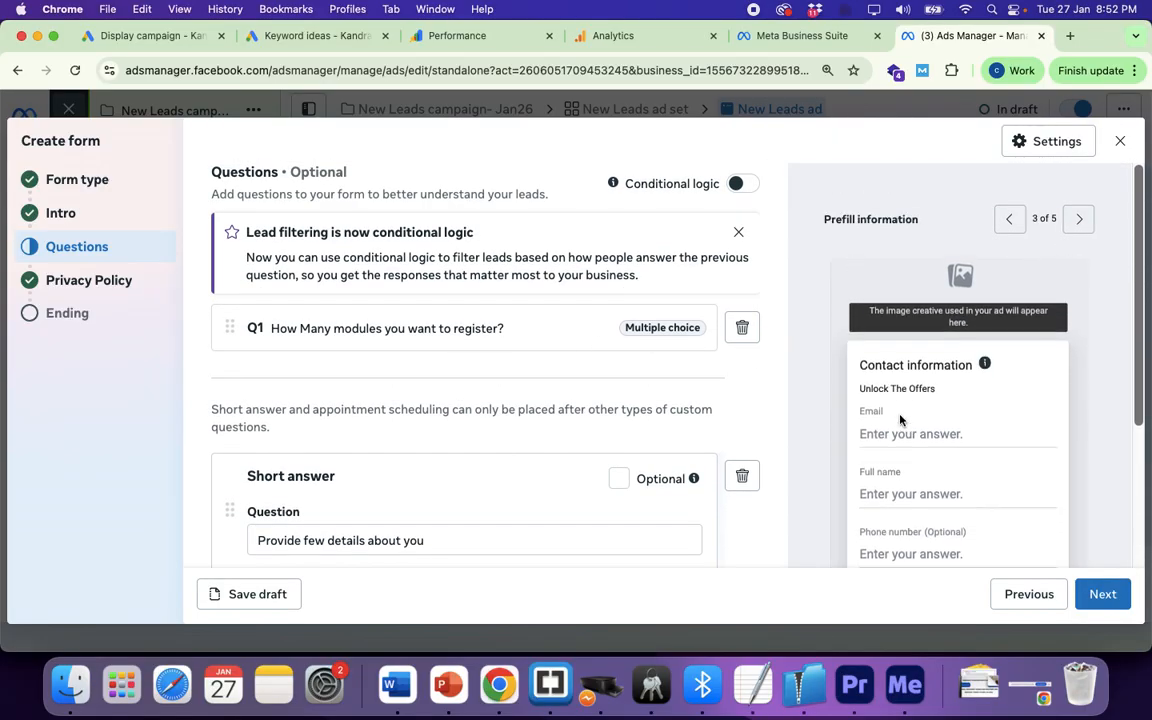
click(1077, 220)
scroll(866, 412, down, 2)
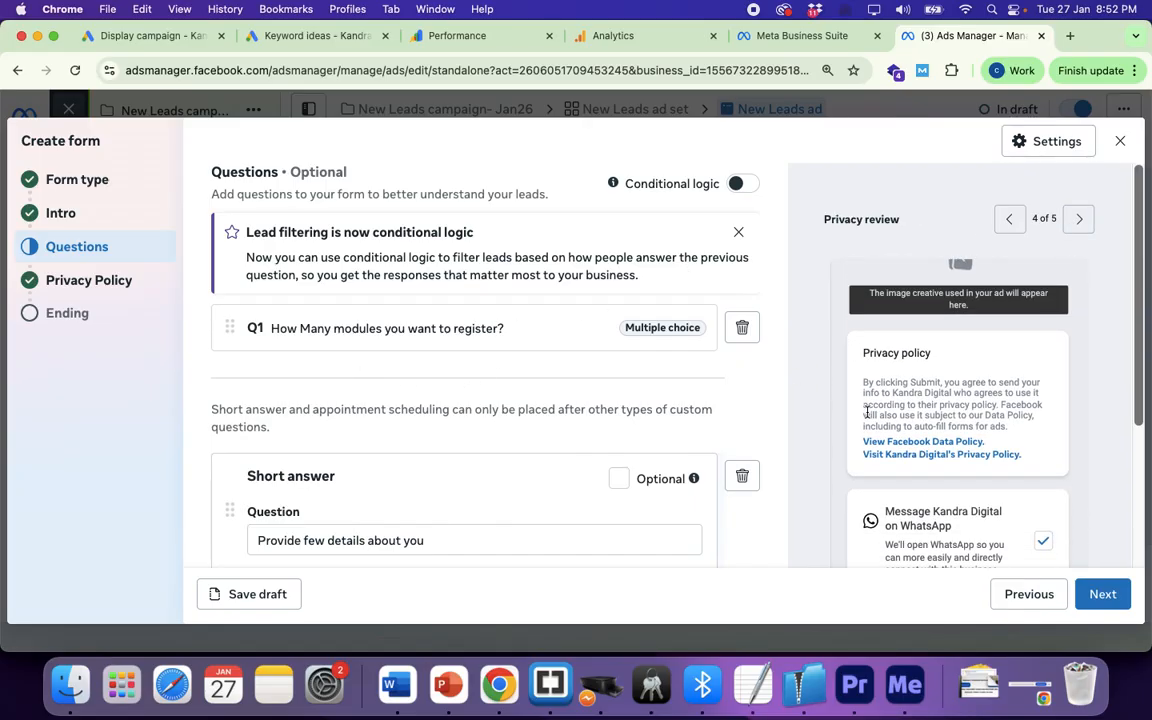
scroll(866, 412, down, 5)
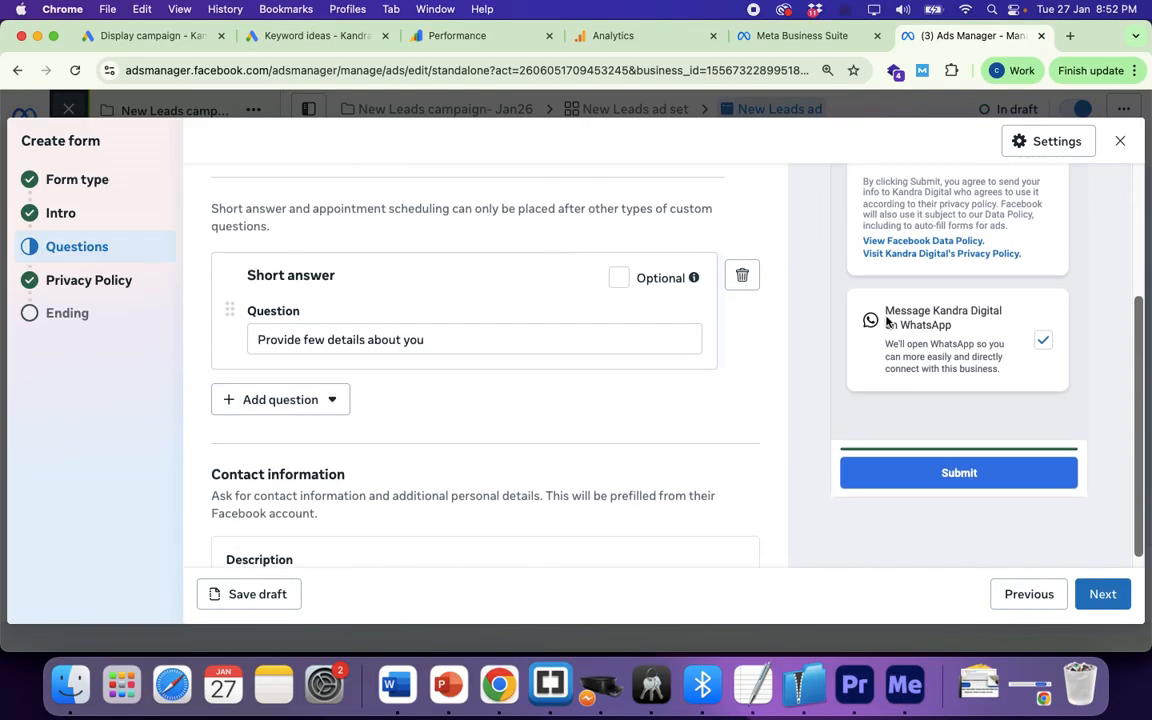
drag(886, 311, 957, 324)
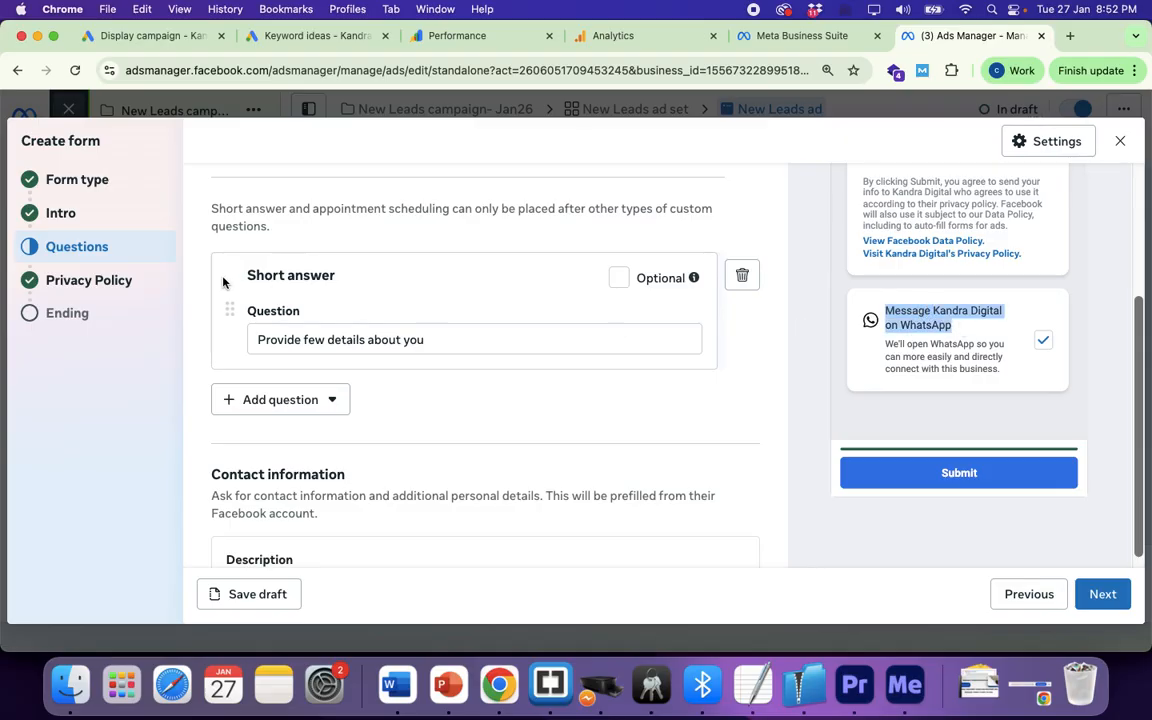
click(62, 323)
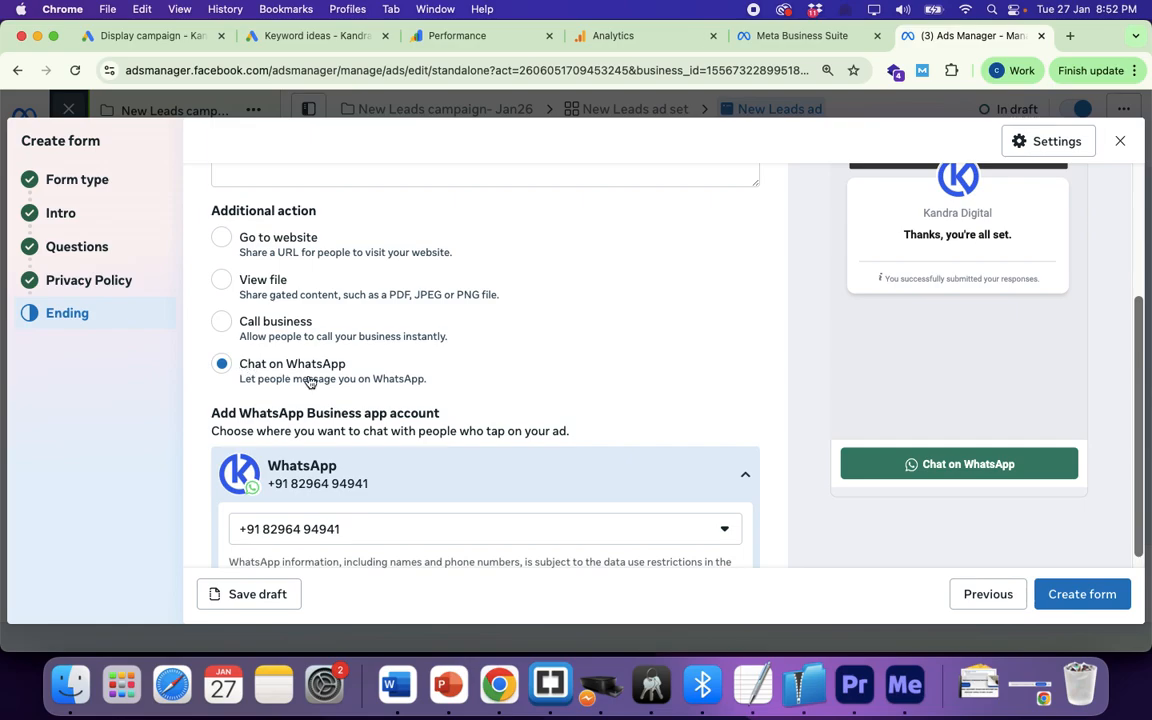
scroll(545, 337, up, 4)
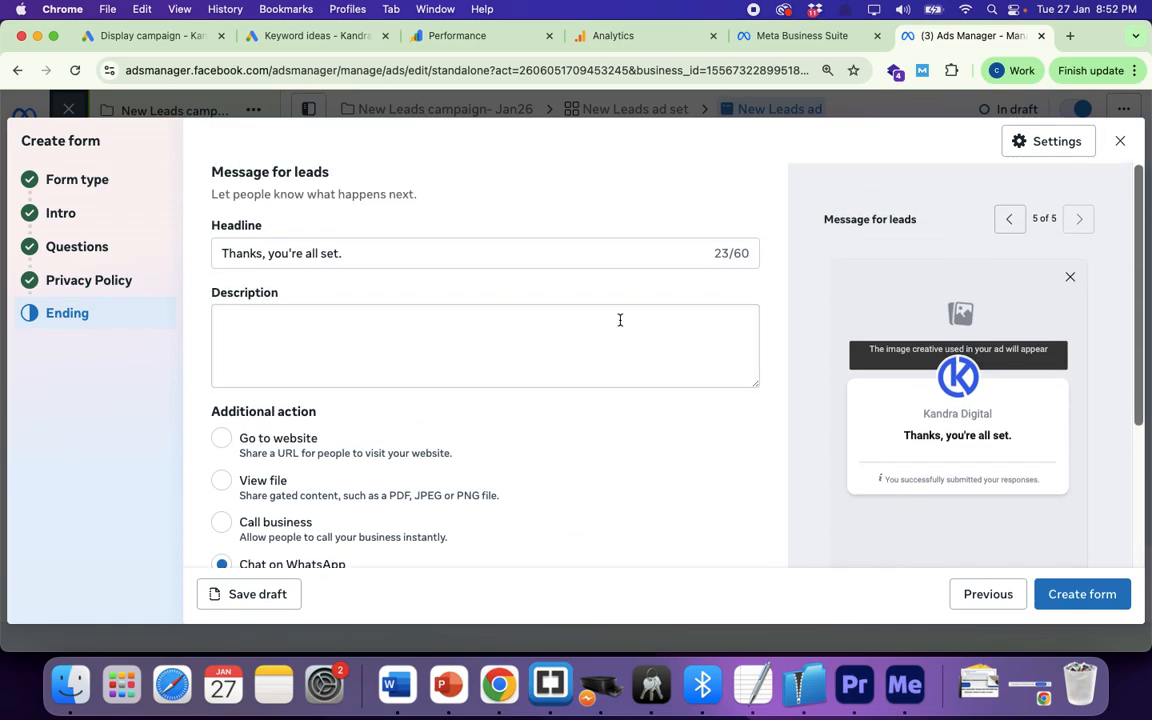
scroll(512, 418, down, 2)
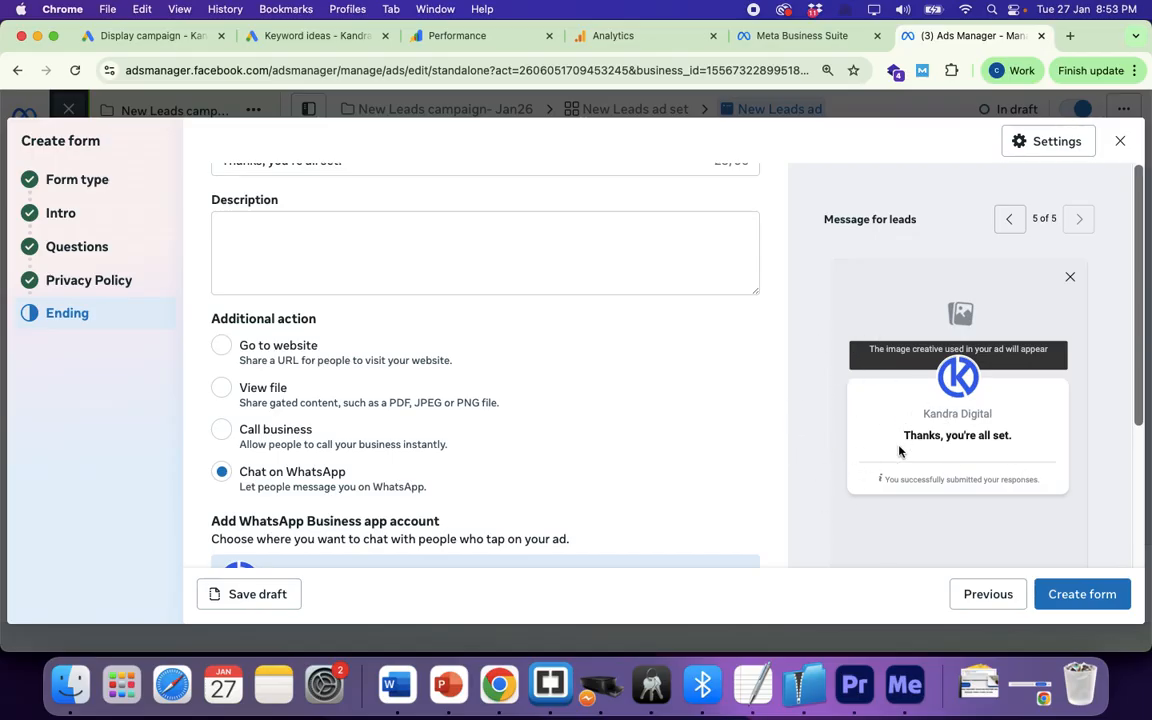
scroll(555, 417, down, 1)
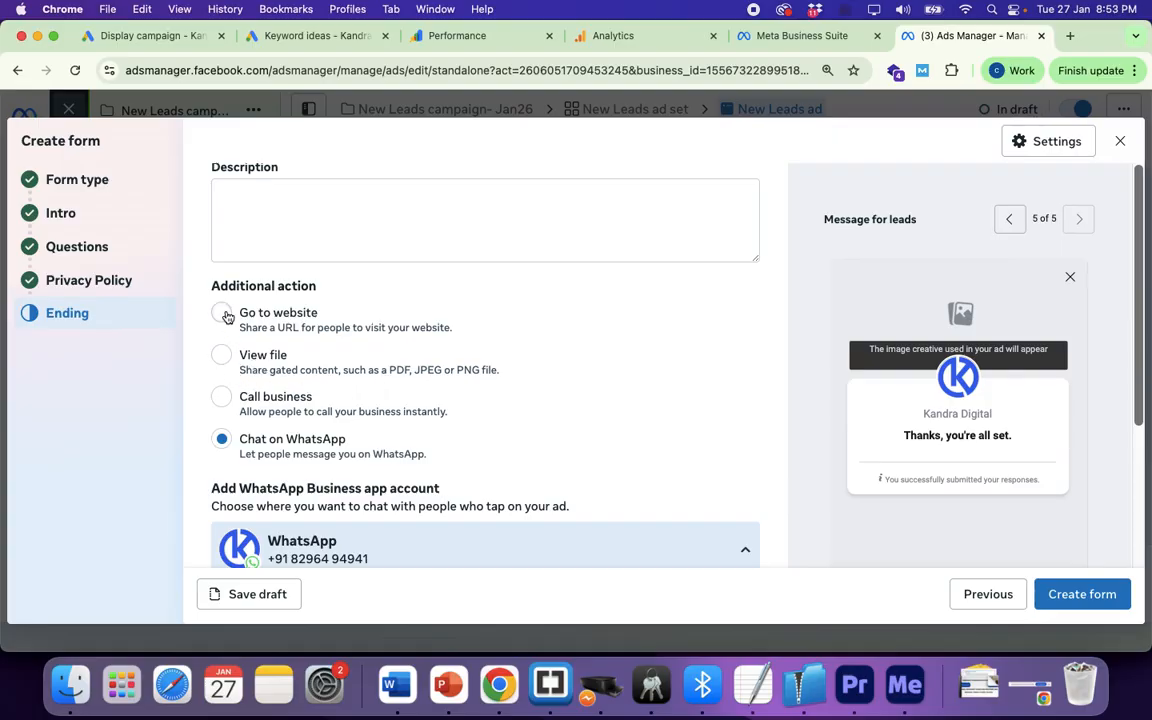
scroll(360, 432, down, 5)
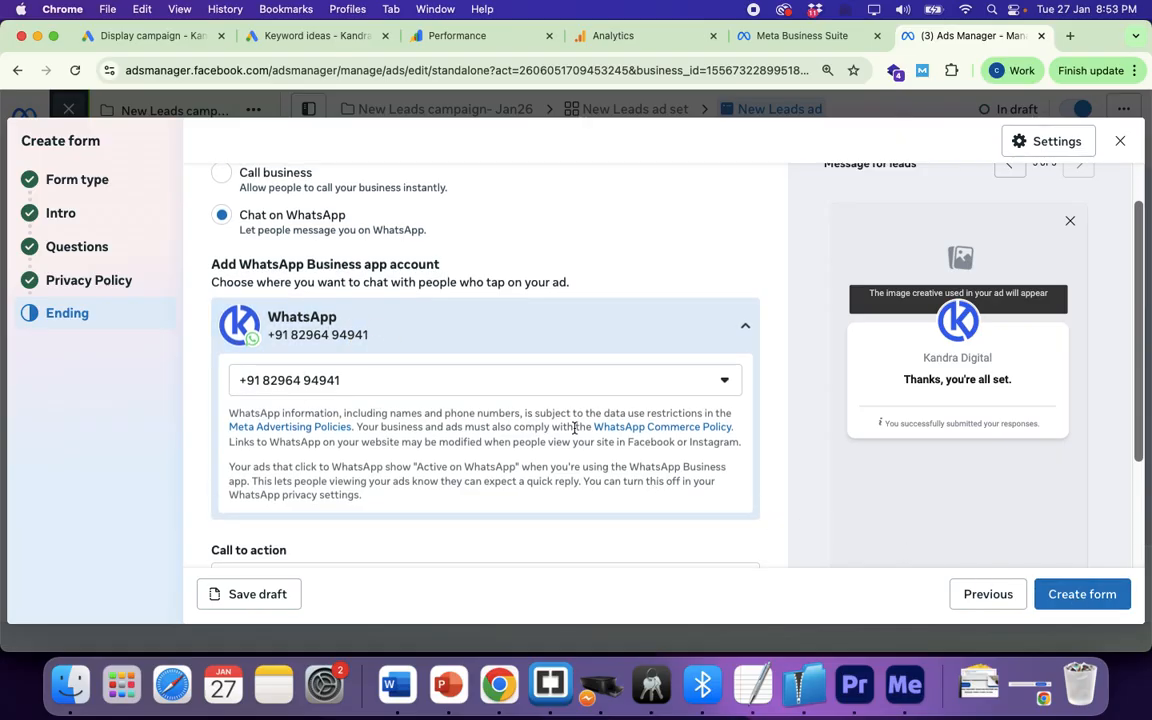
scroll(576, 427, down, 2)
scroll(582, 428, down, 1)
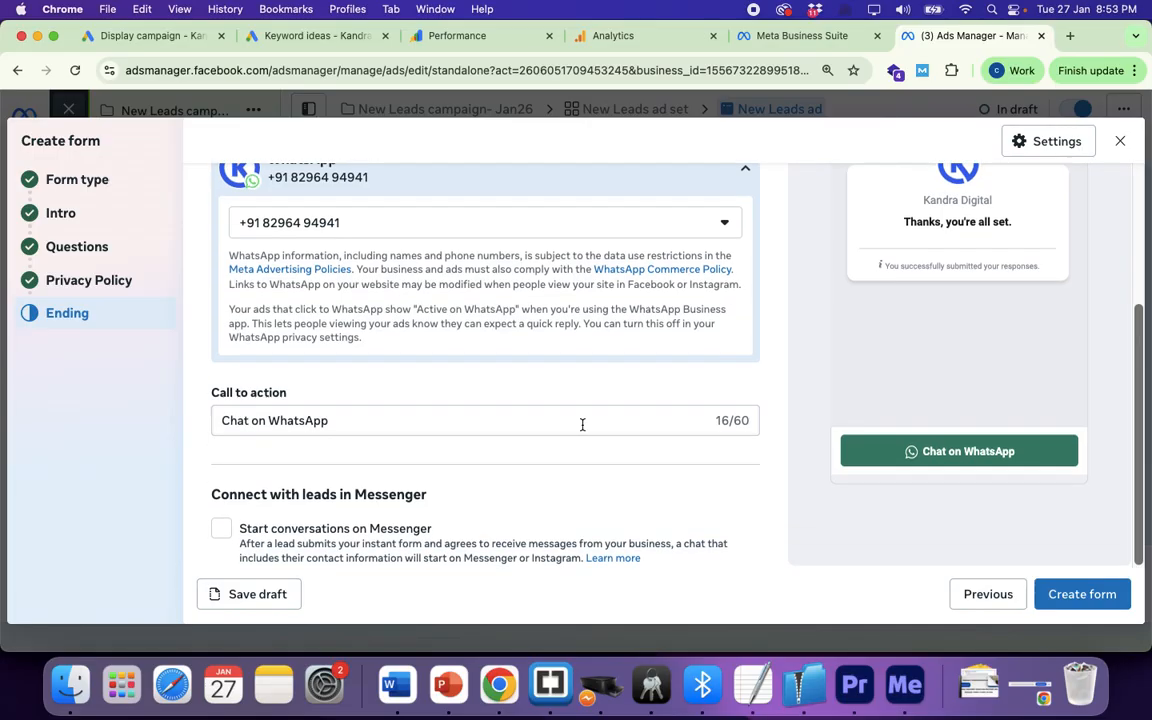
scroll(352, 329, up, 3)
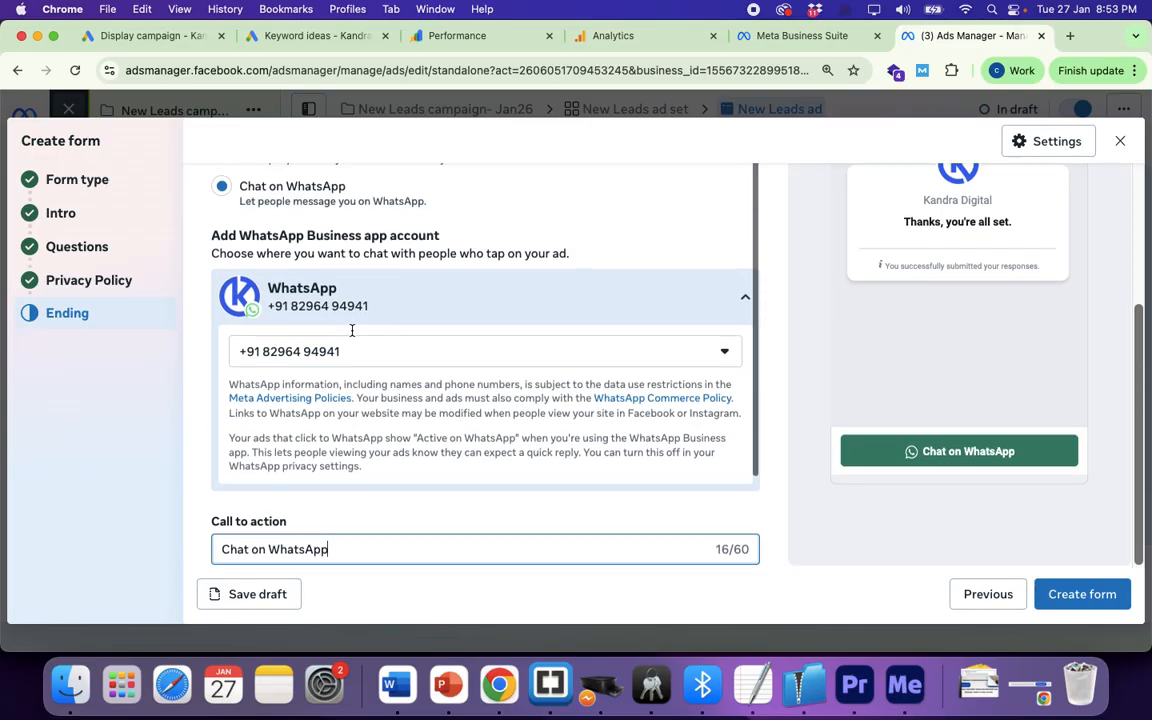
scroll(860, 286, up, 4)
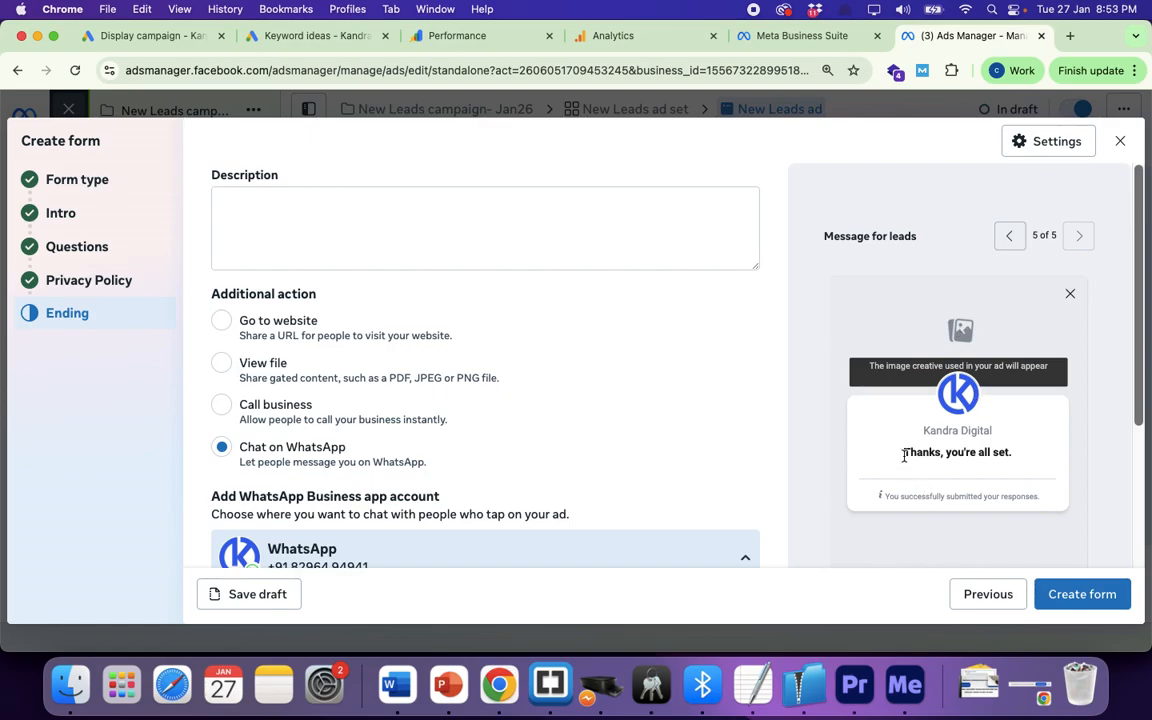
click(1011, 240)
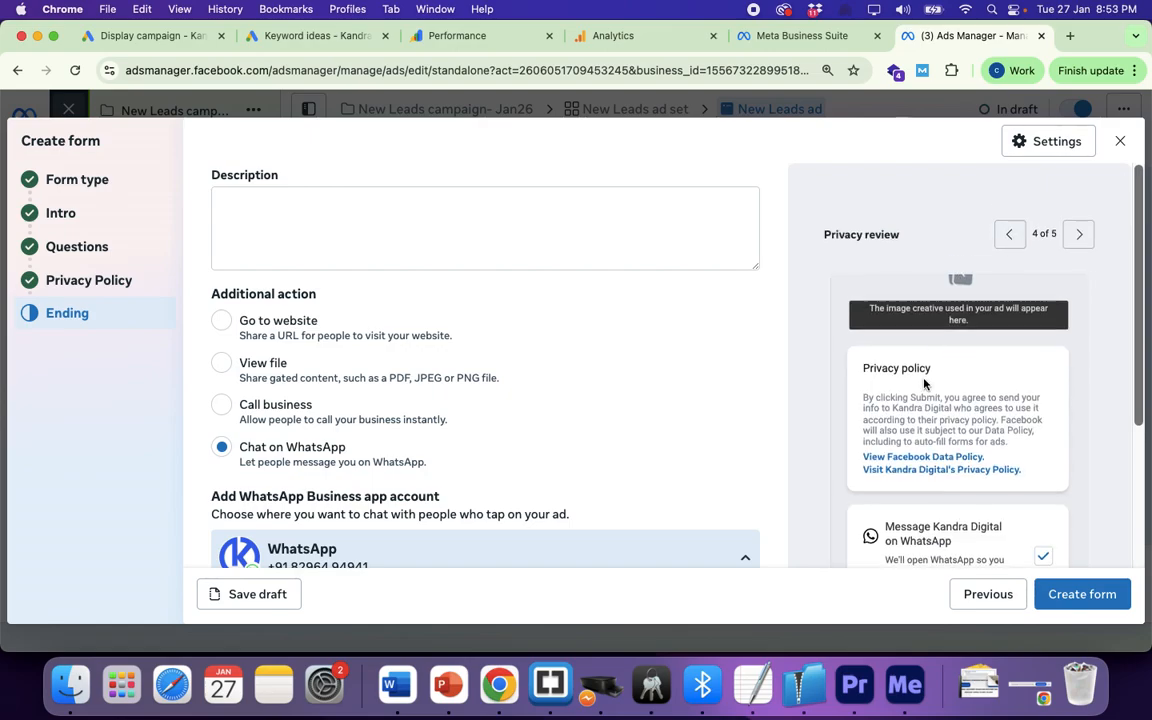
scroll(926, 314, down, 1)
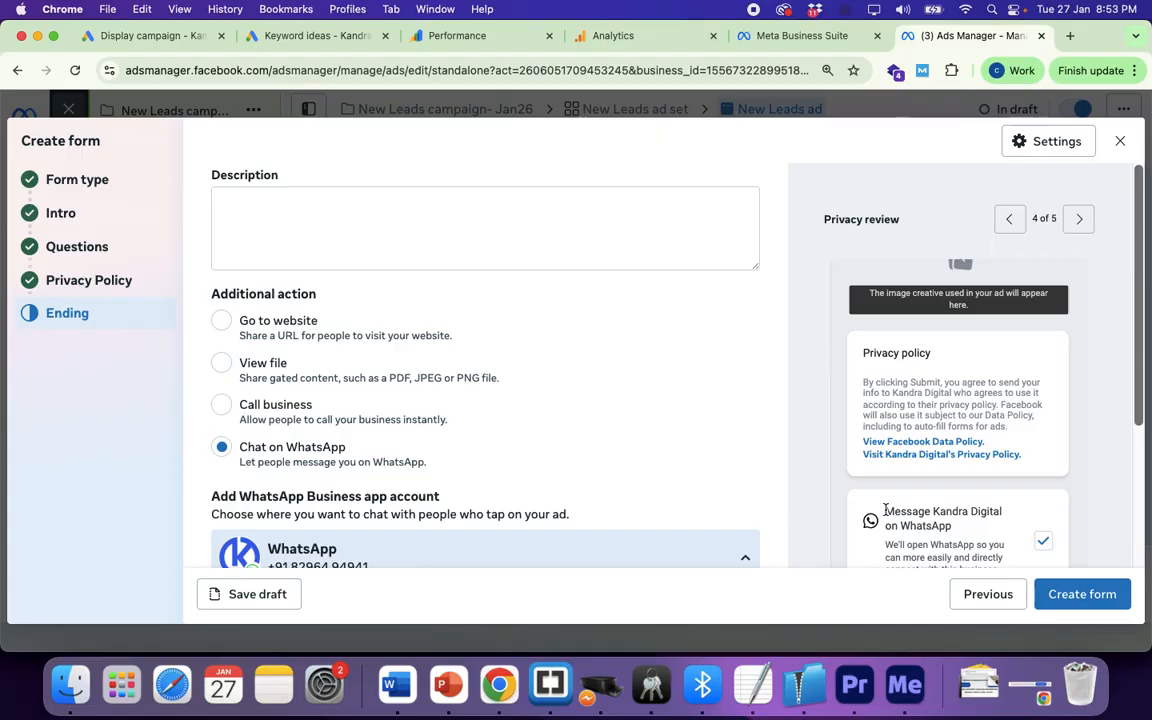
drag(885, 511, 976, 527)
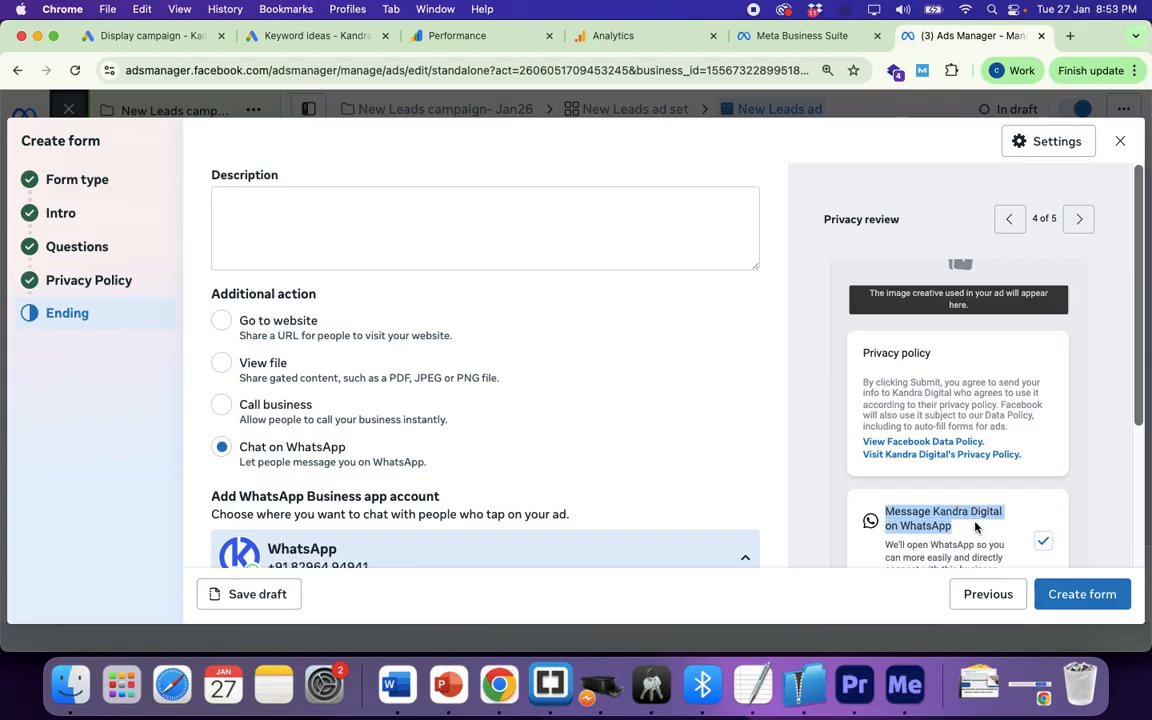
scroll(965, 522, down, 5)
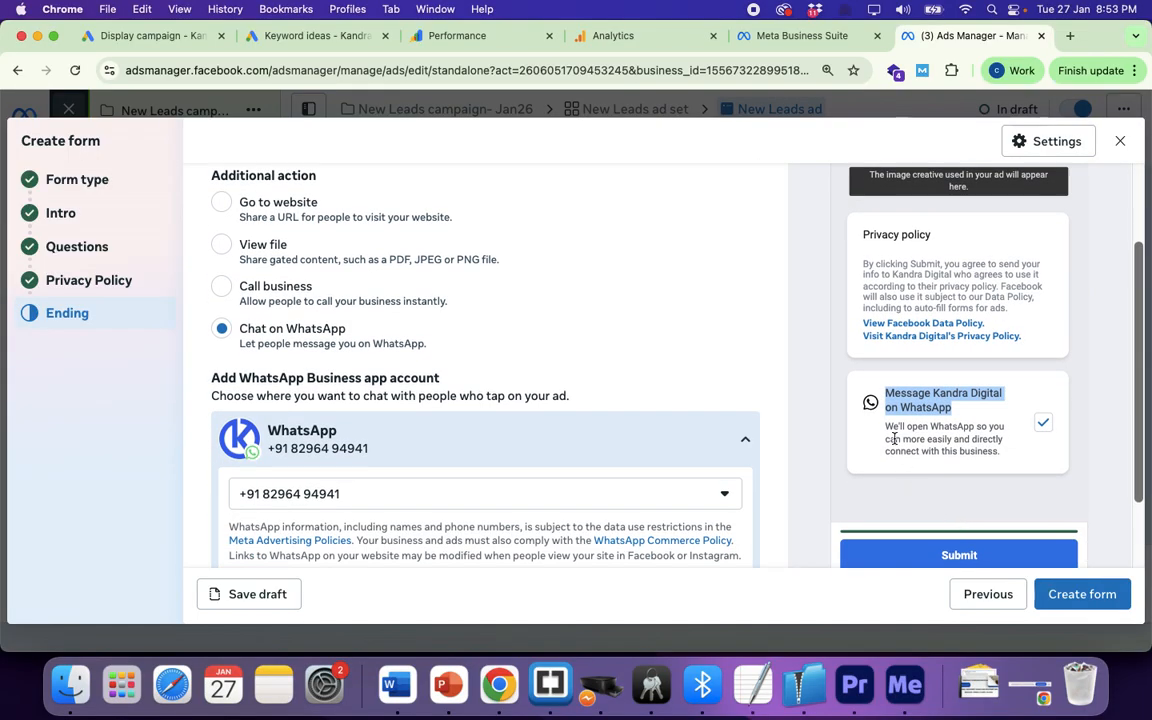
scroll(536, 444, down, 5)
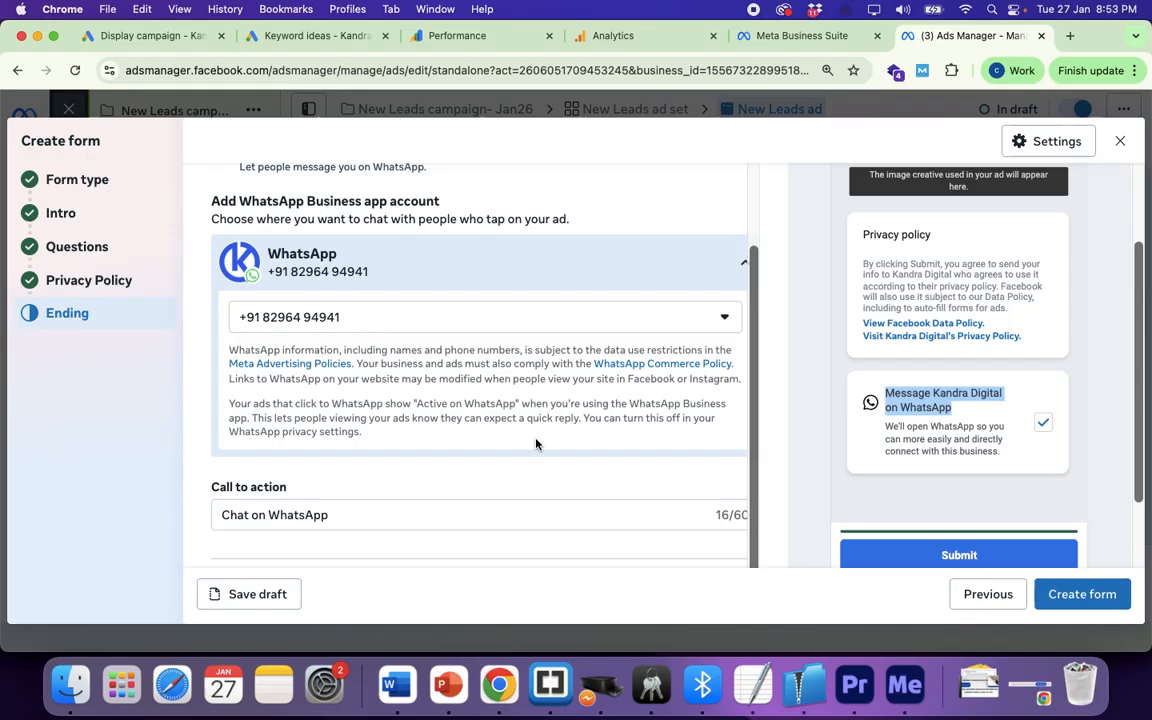
click(342, 514)
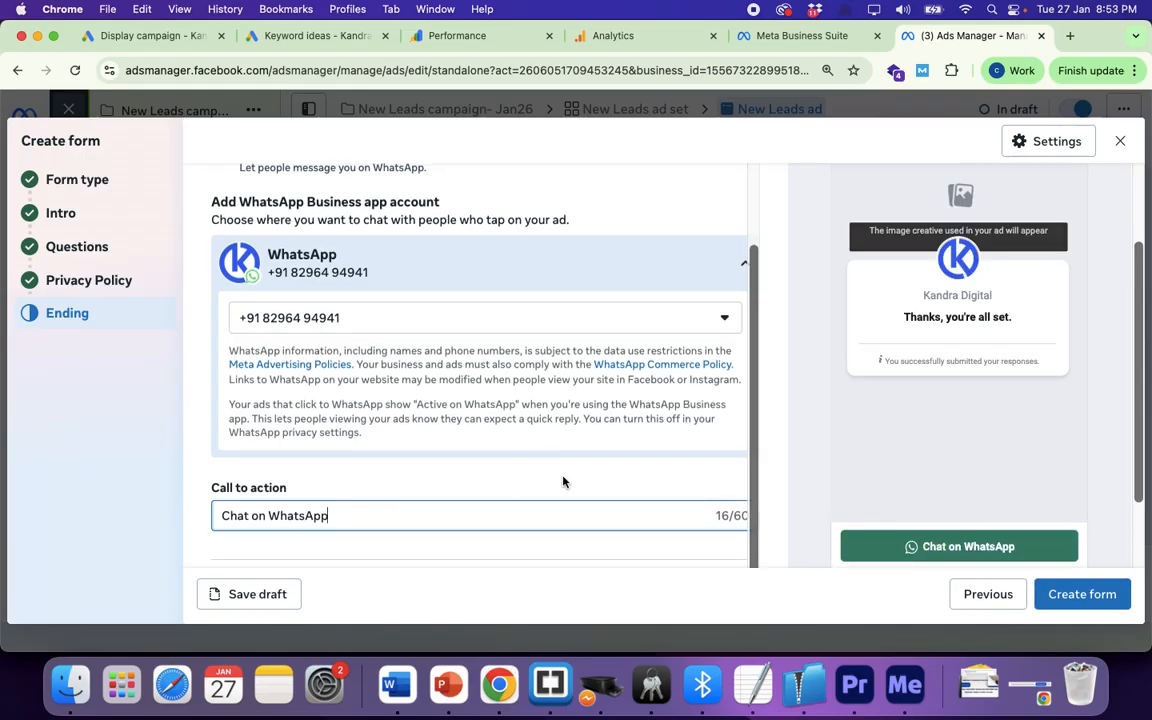
scroll(921, 306, up, 1)
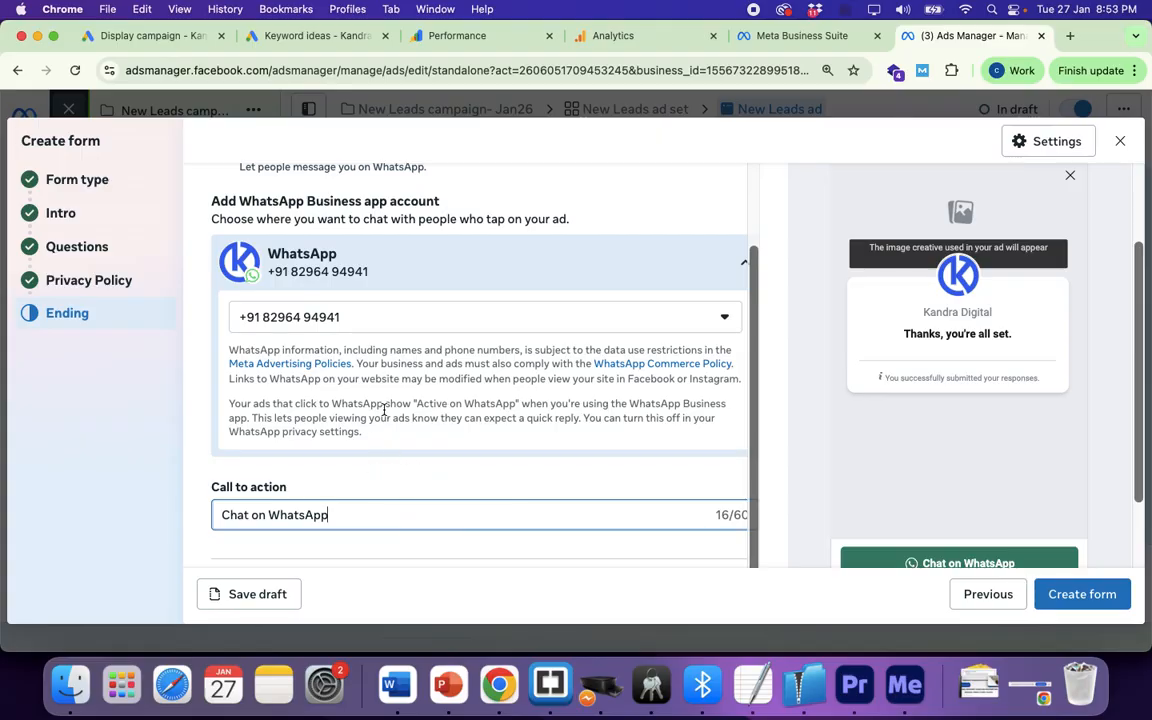
scroll(386, 411, up, 3)
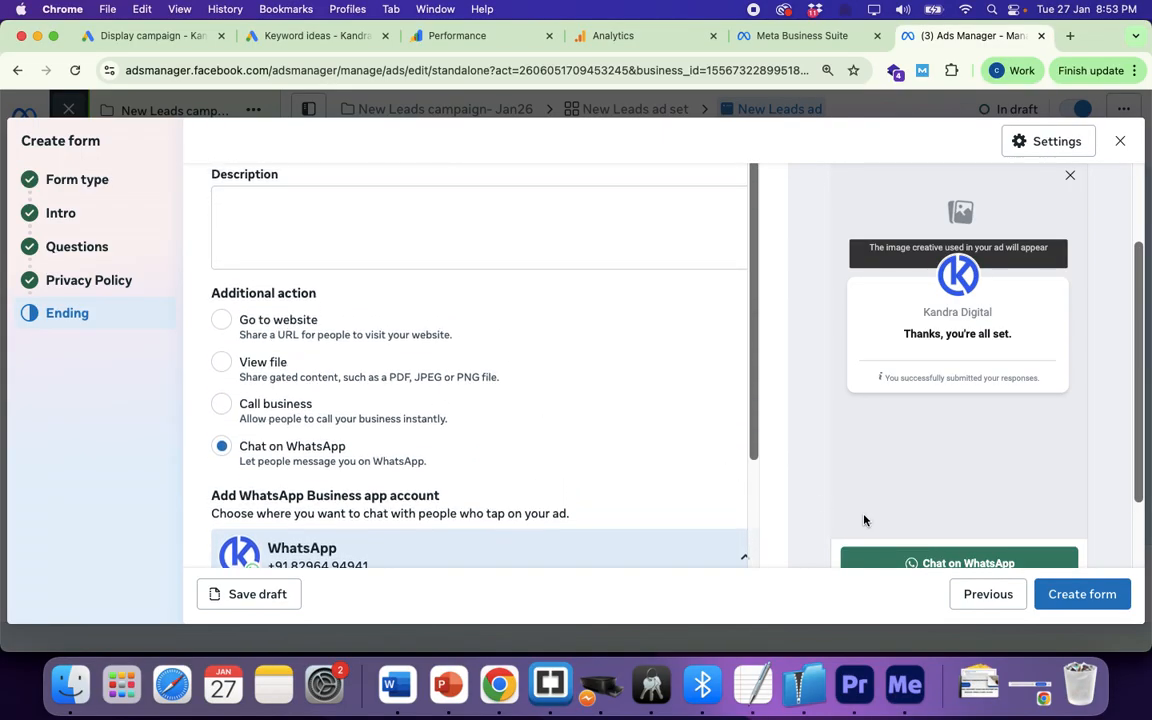
scroll(597, 452, up, 2)
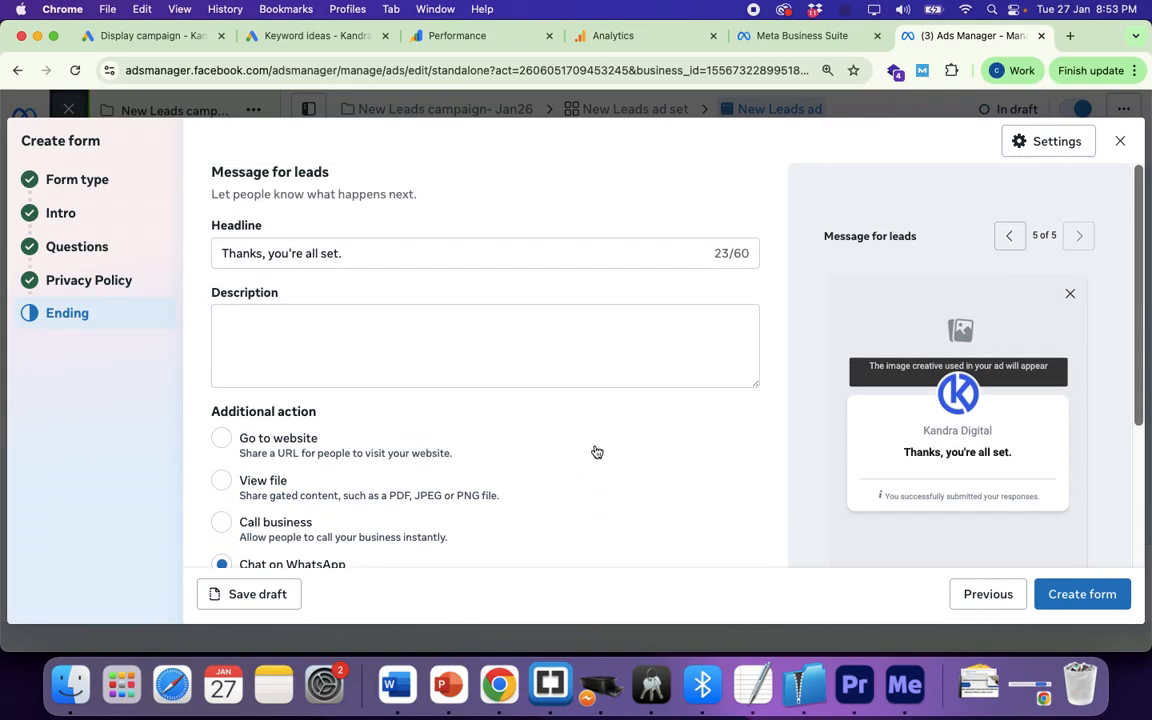
Step: Enter the thank-you description 'Describing the form and making it more interesting for the audiences'
click(324, 341)
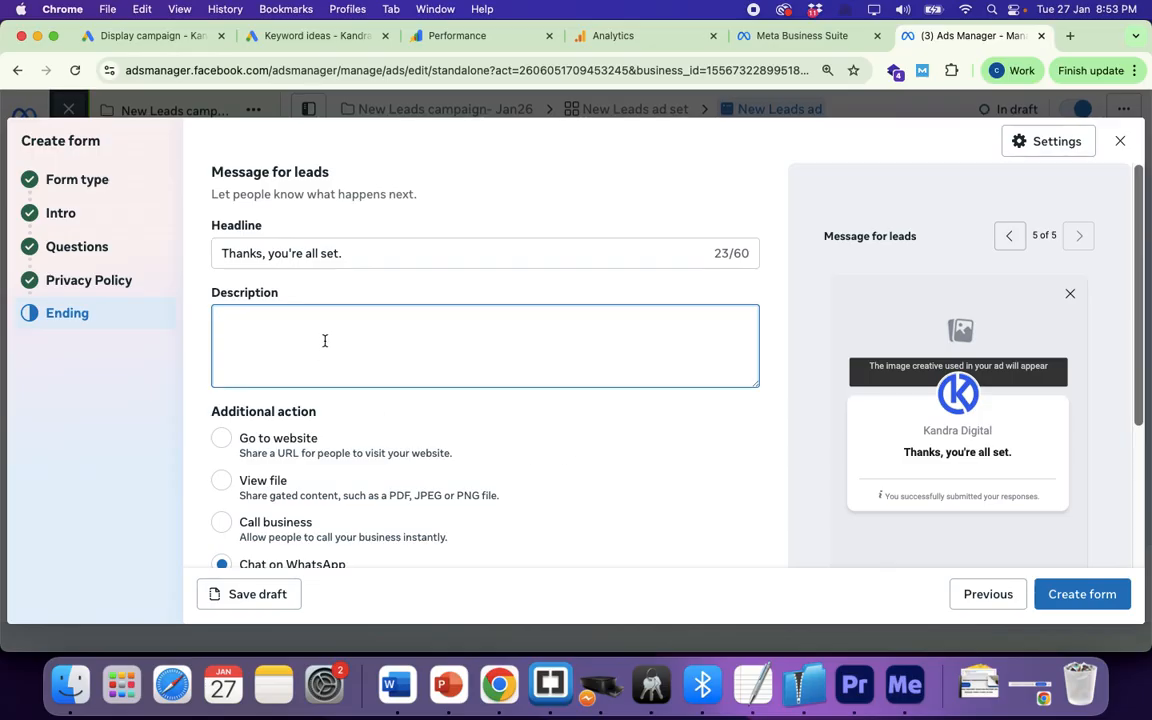
text(Descri)
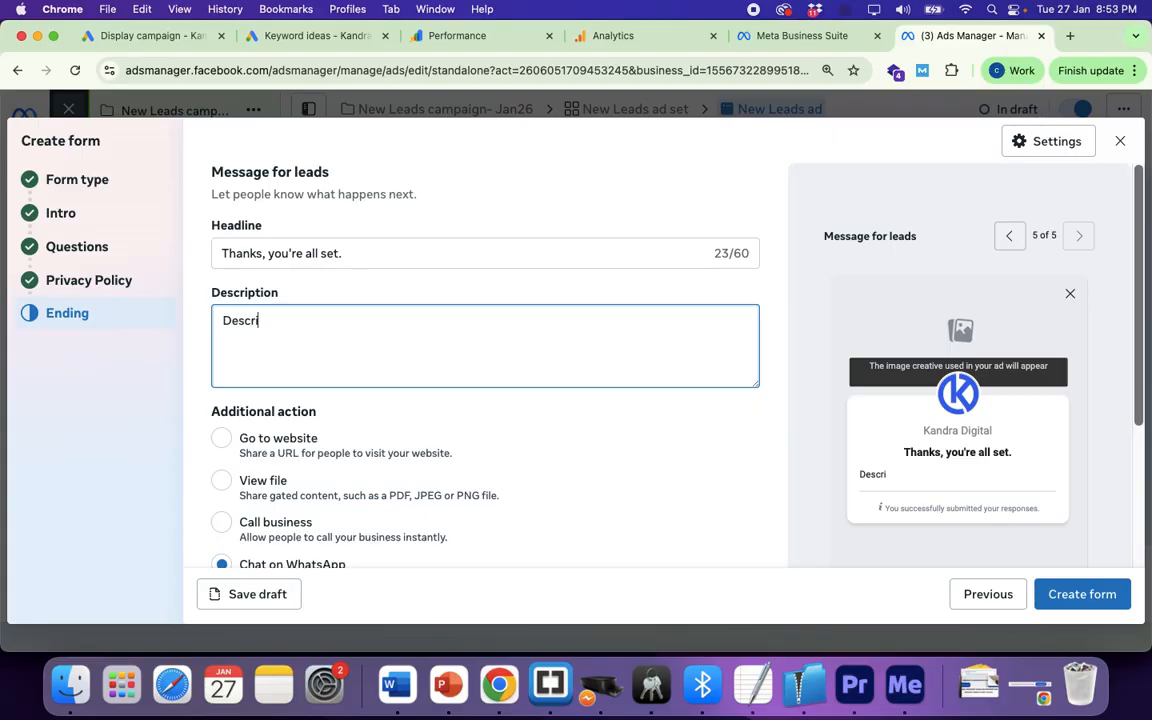
text(bing the for)
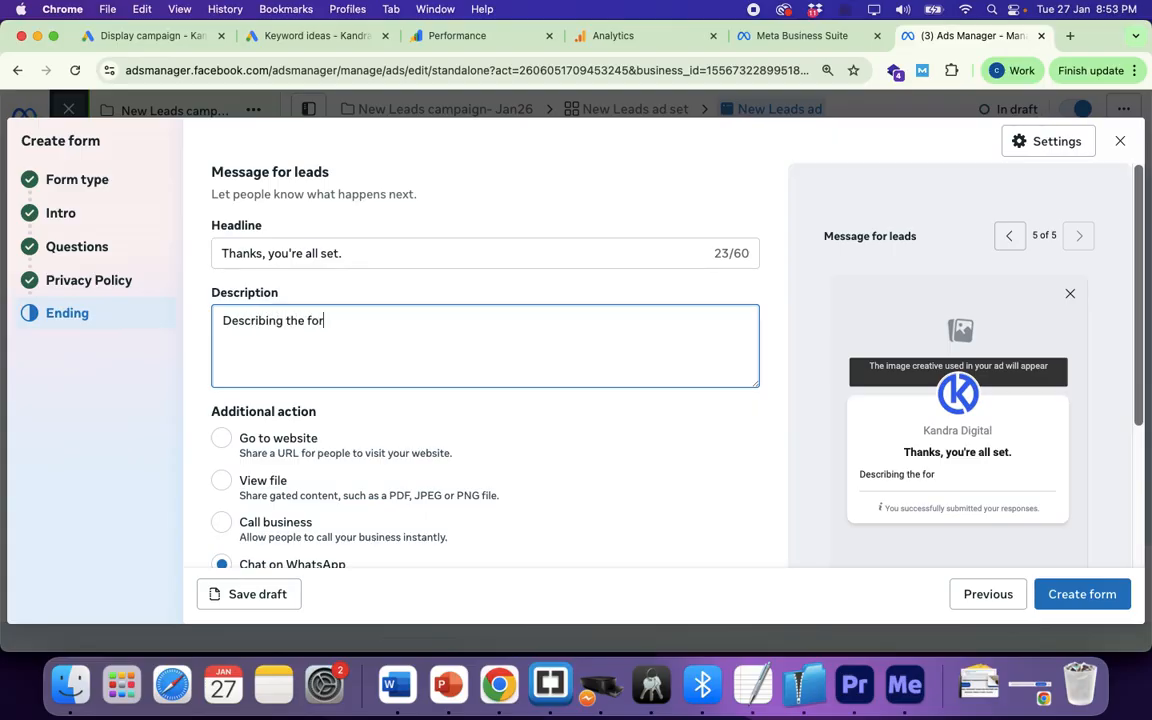
text(m and makimg it)
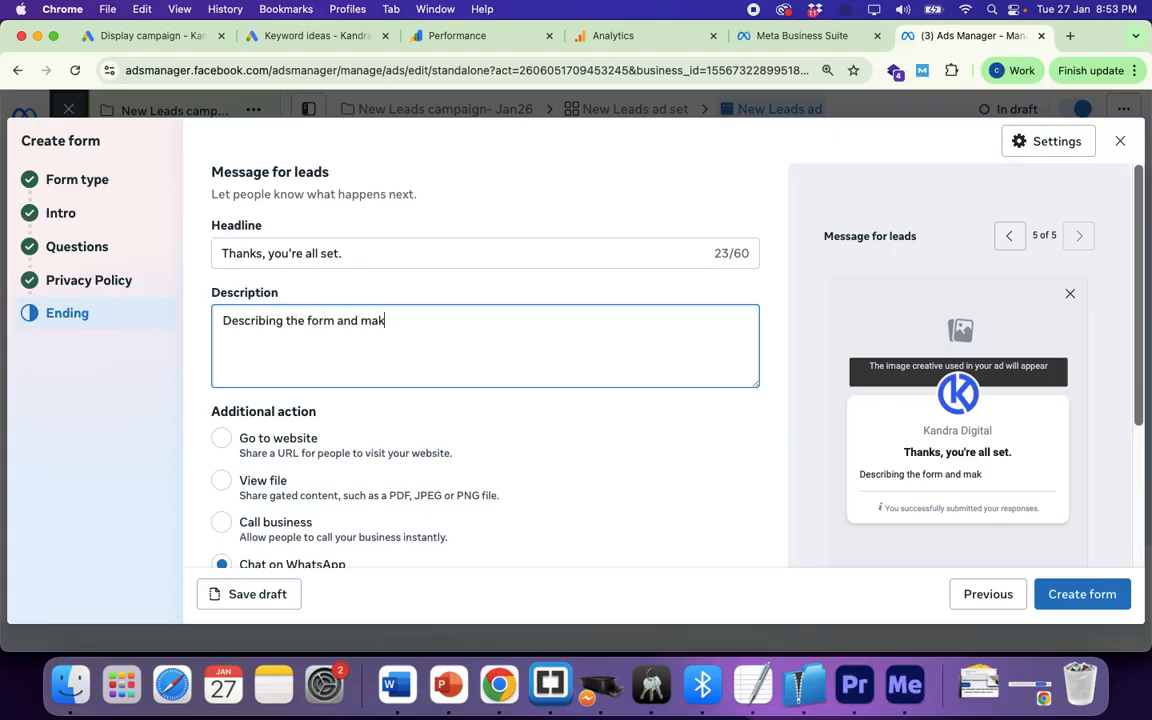
key(BackSpace)
key(BackSpace)
key(BackSpace)
key(BackSpace)
key(BackSpace)
text(ng it more int)
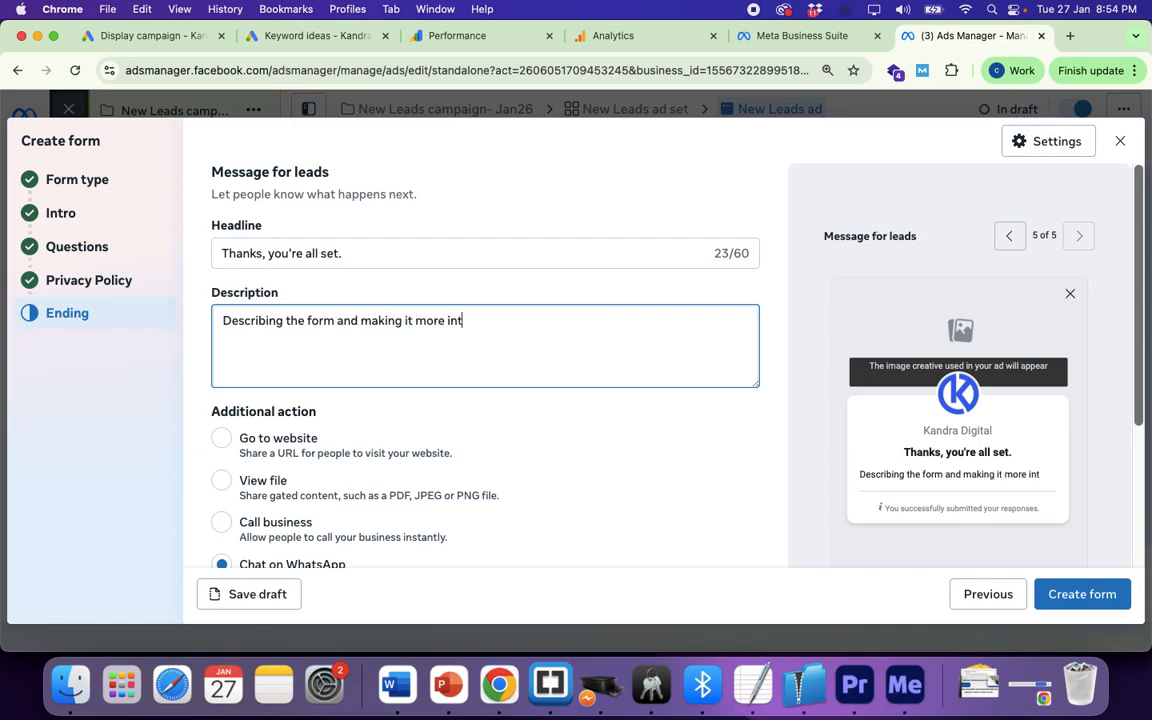
text(eresting for th)
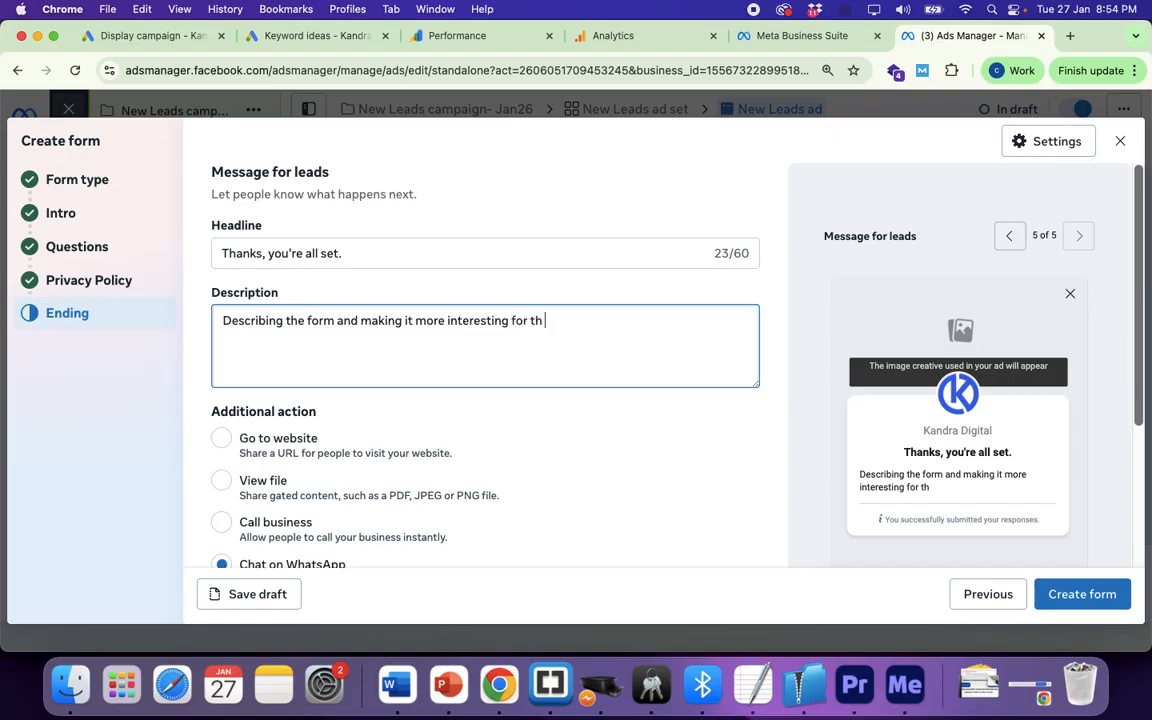
text(e audiences)
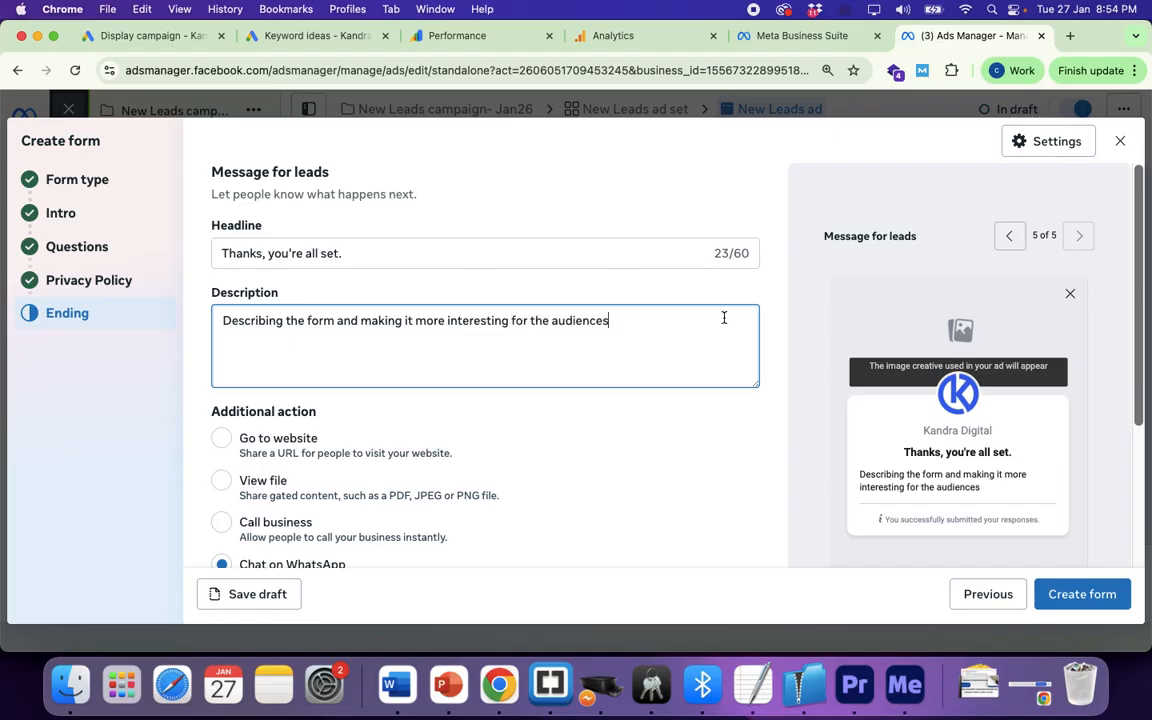
click(1009, 245)
Step: Step the preview back to Custom questions, then forward through Prefill information and Privacy review to the thank-you screen
click(1005, 244)
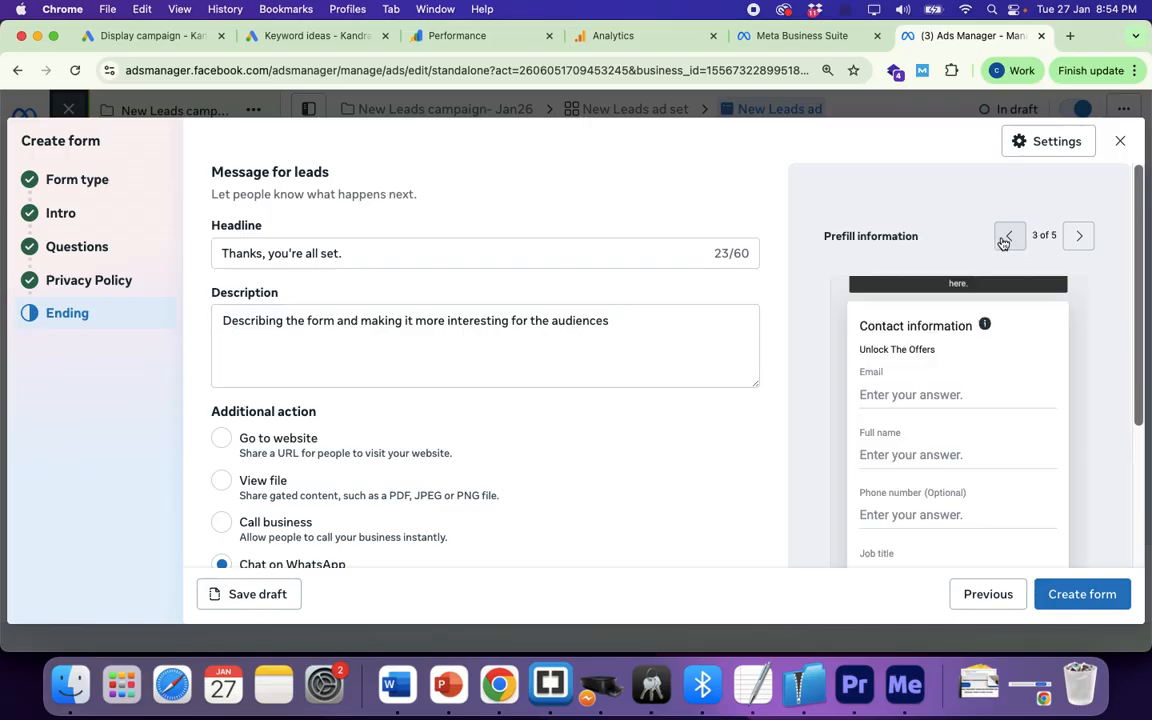
click(1003, 244)
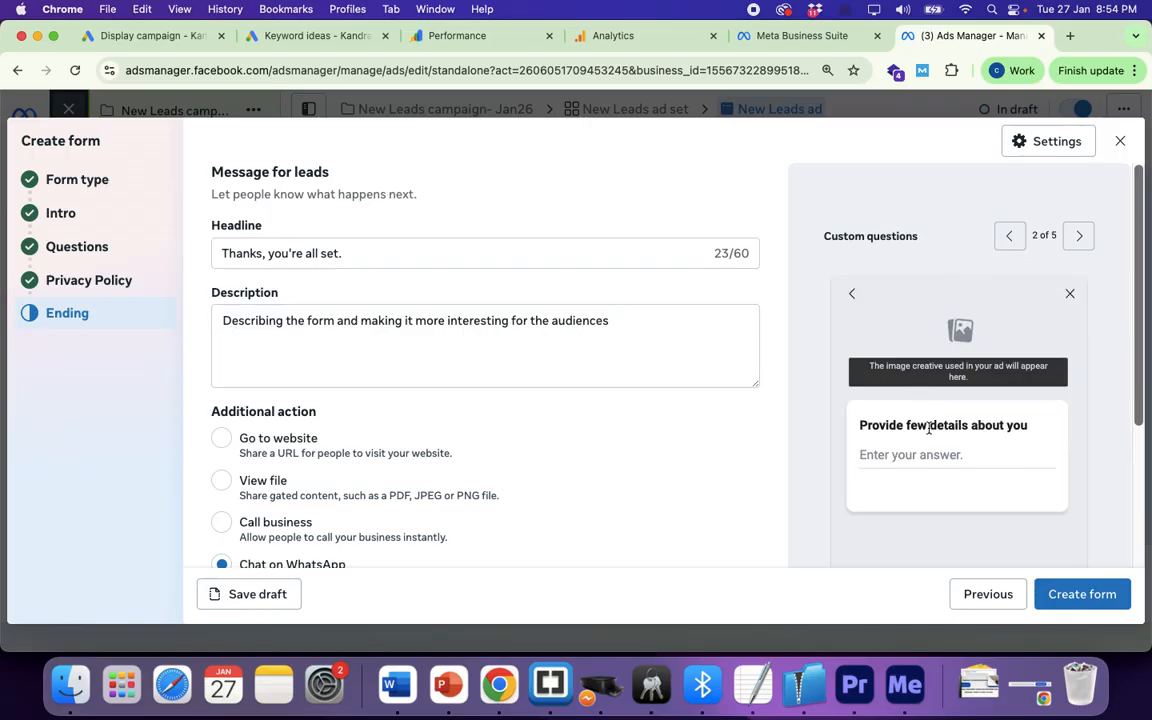
scroll(928, 430, down, 1)
scroll(928, 432, up, 1)
scroll(446, 297, down, 2)
click(1079, 236)
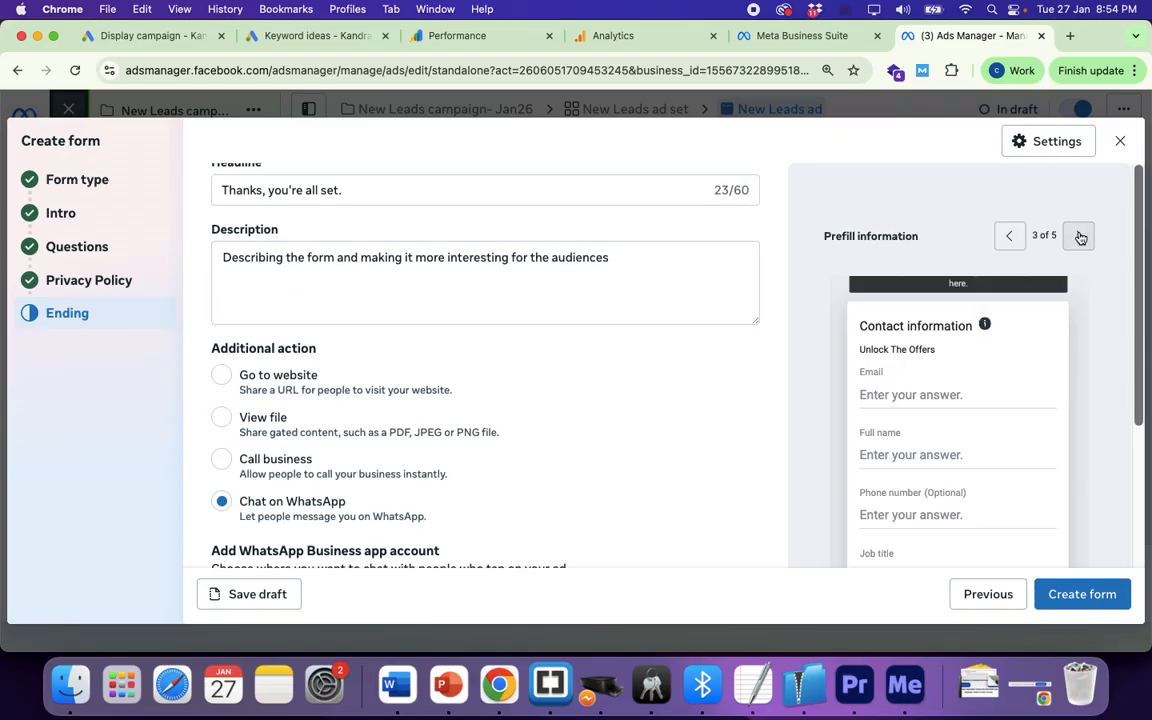
click(1079, 236)
scroll(1072, 255, down, 1)
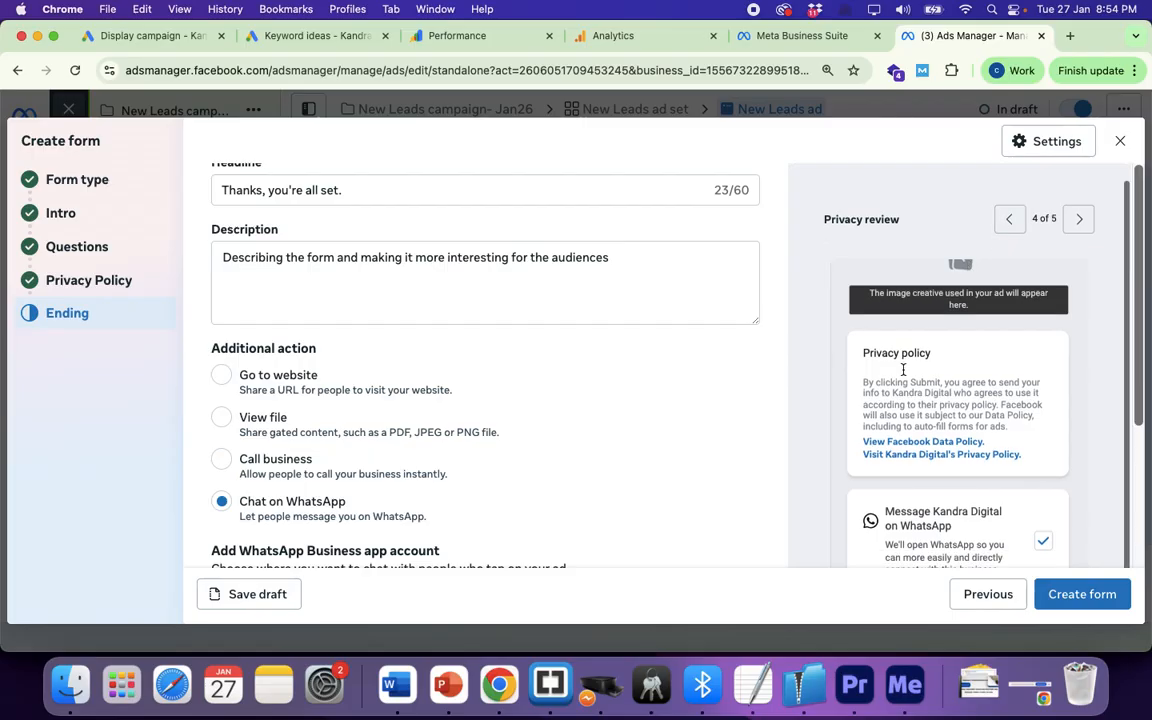
click(1082, 220)
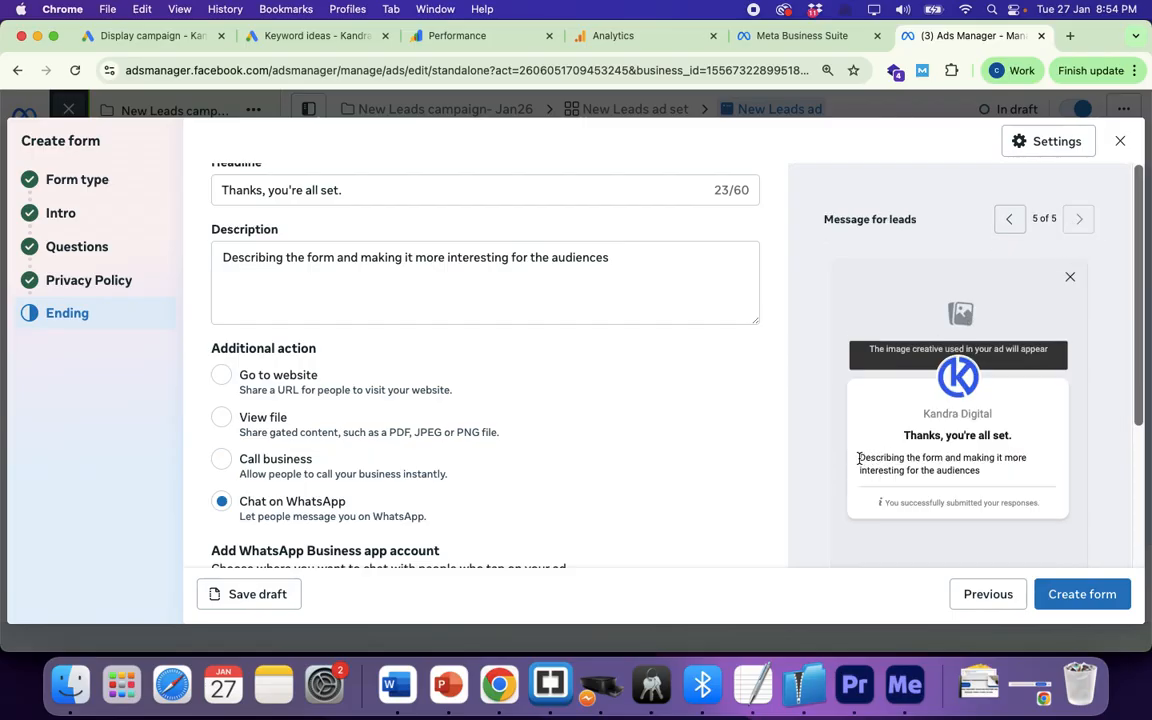
drag(858, 458, 985, 478)
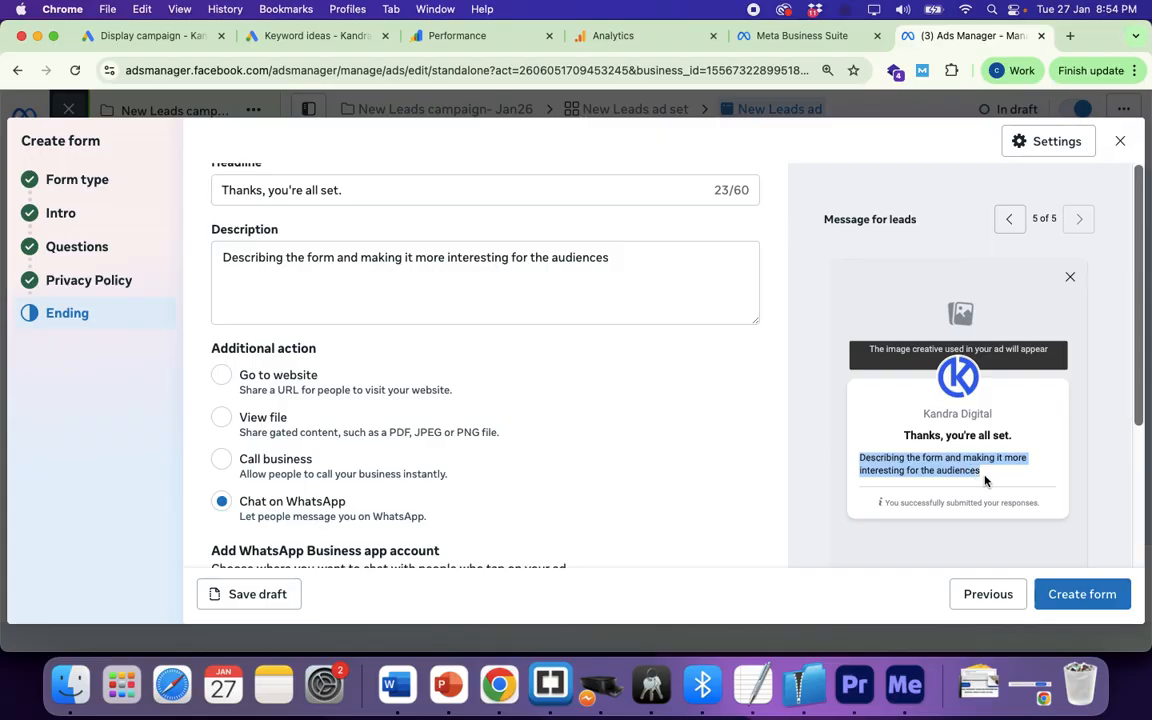
Step: Replace the description with a promise that a representative will connect back shortly with all the details
triple_click(293, 259)
text(We wi)
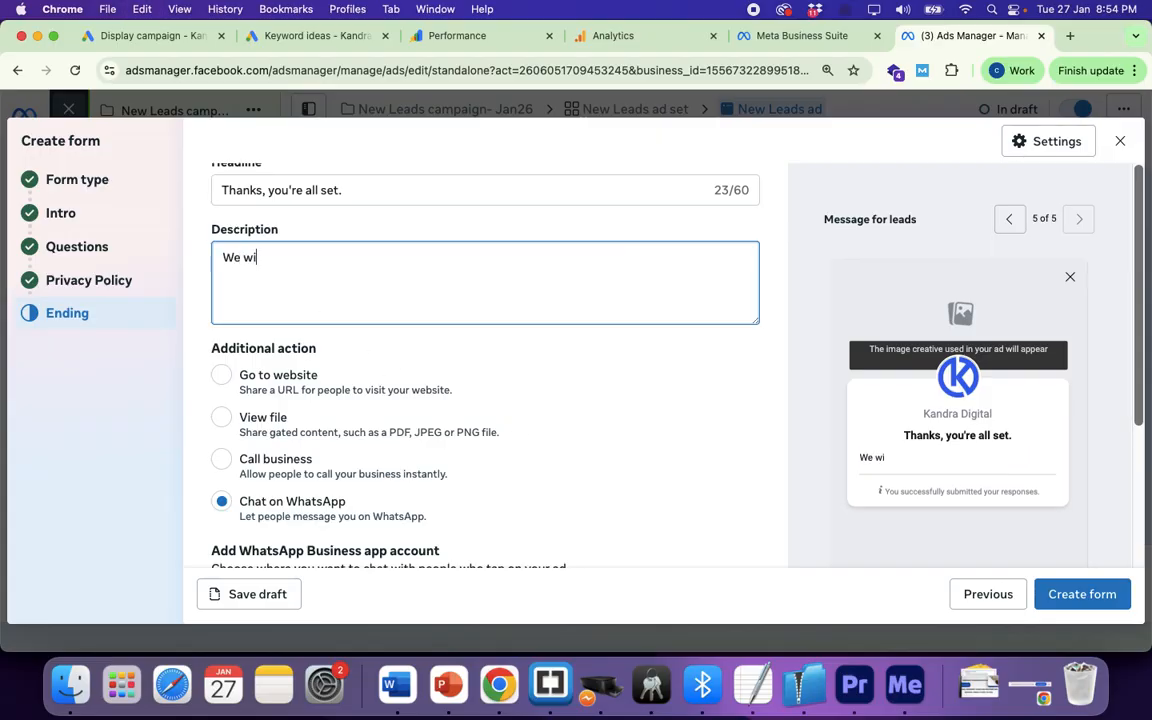
text(ll cone)
key(super+a)
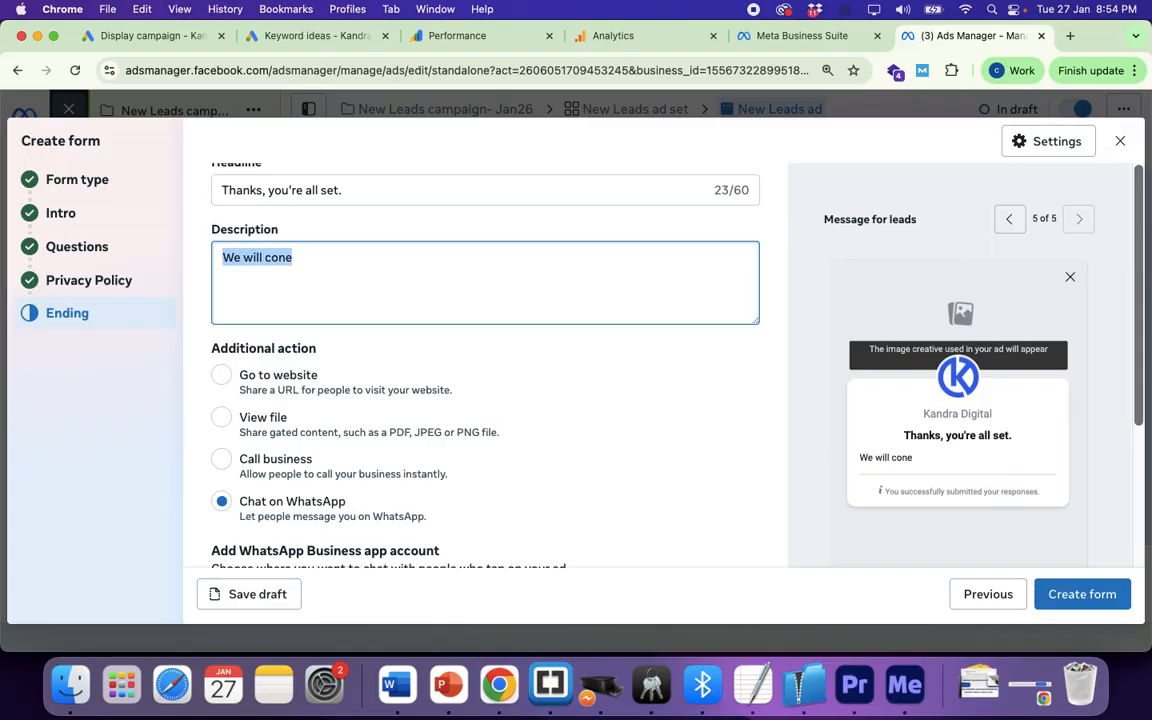
text(One of ou)
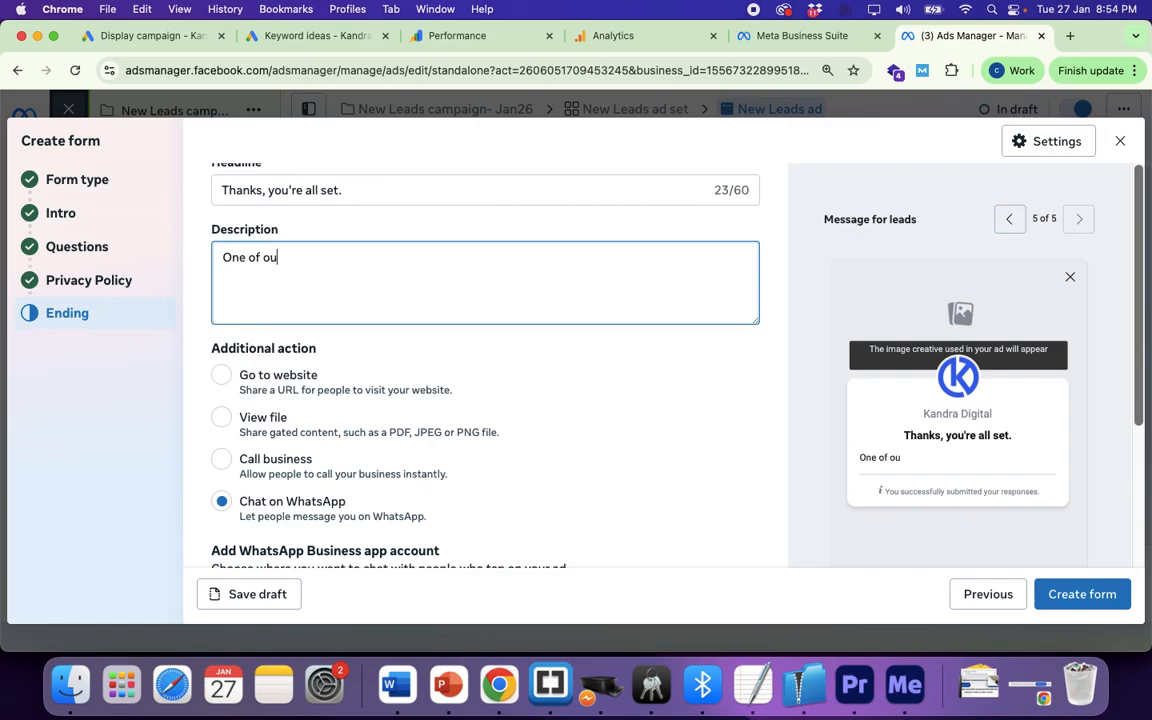
text(r representative will connect bac s)
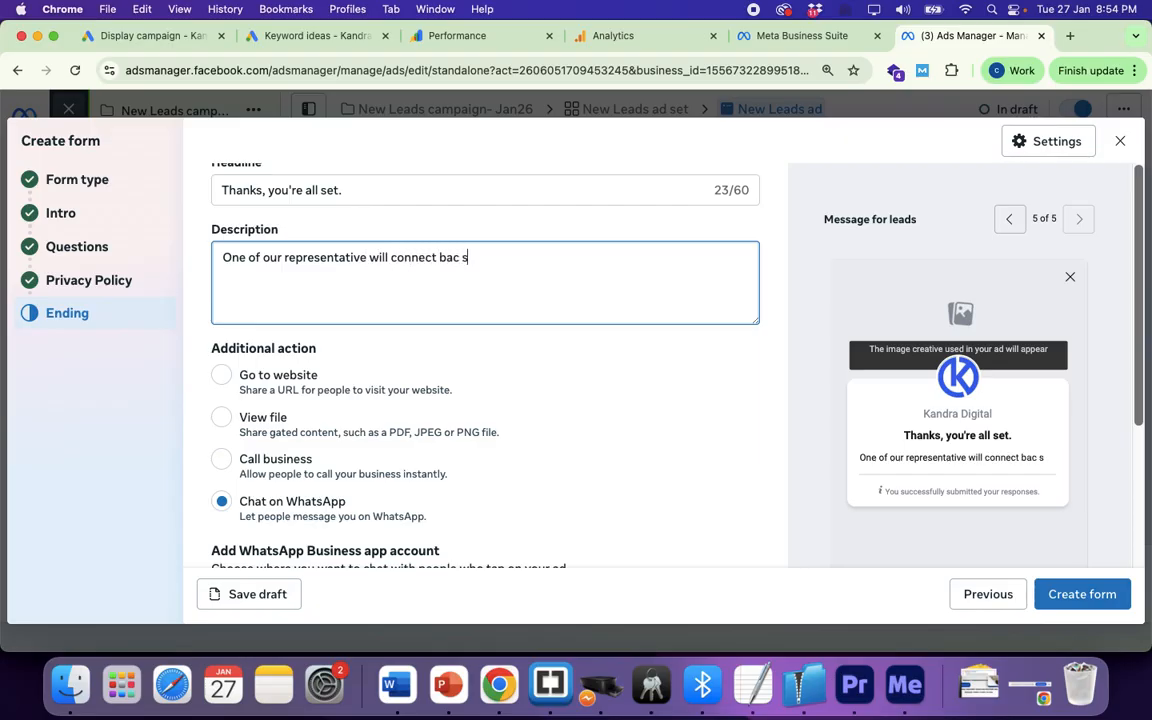
text(h)
key(BackSpace)
key(BackSpace)
key(BackSpace)
text(k sho)
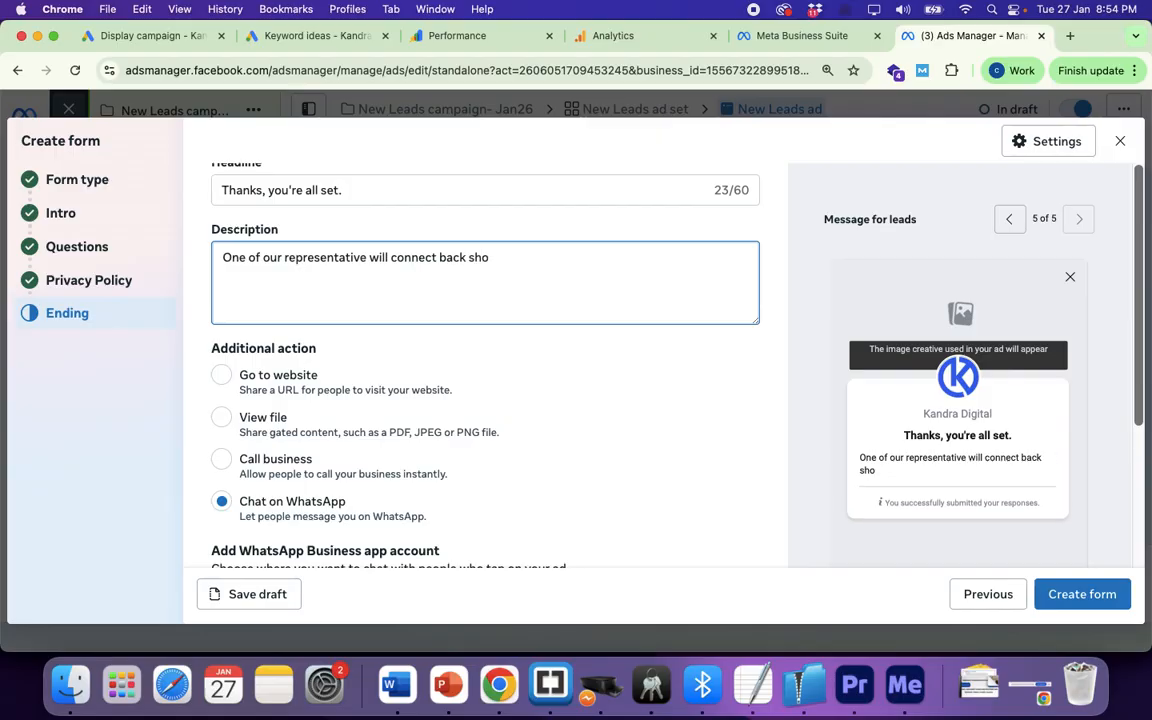
text(rtly and help)
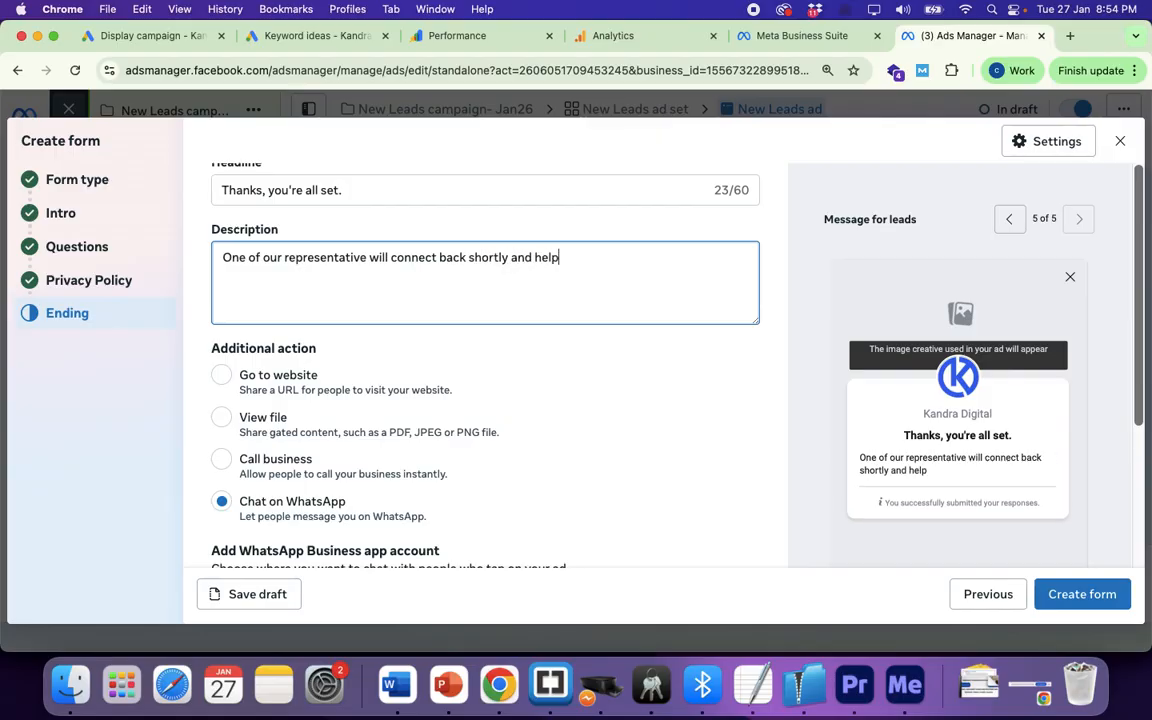
text( you out with)
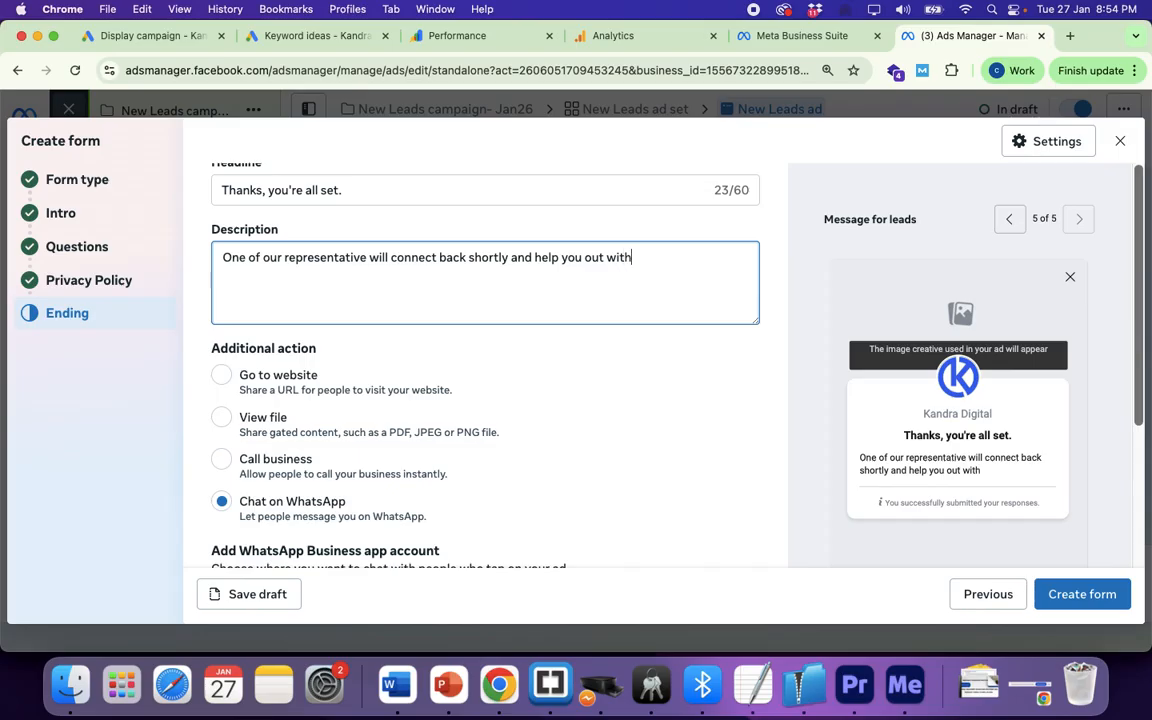
text( al the)
key(BackSpace)
key(BackSpace)
Step: Add a line inviting leads to call or WhatsApp right now at the contact number
text(the details)
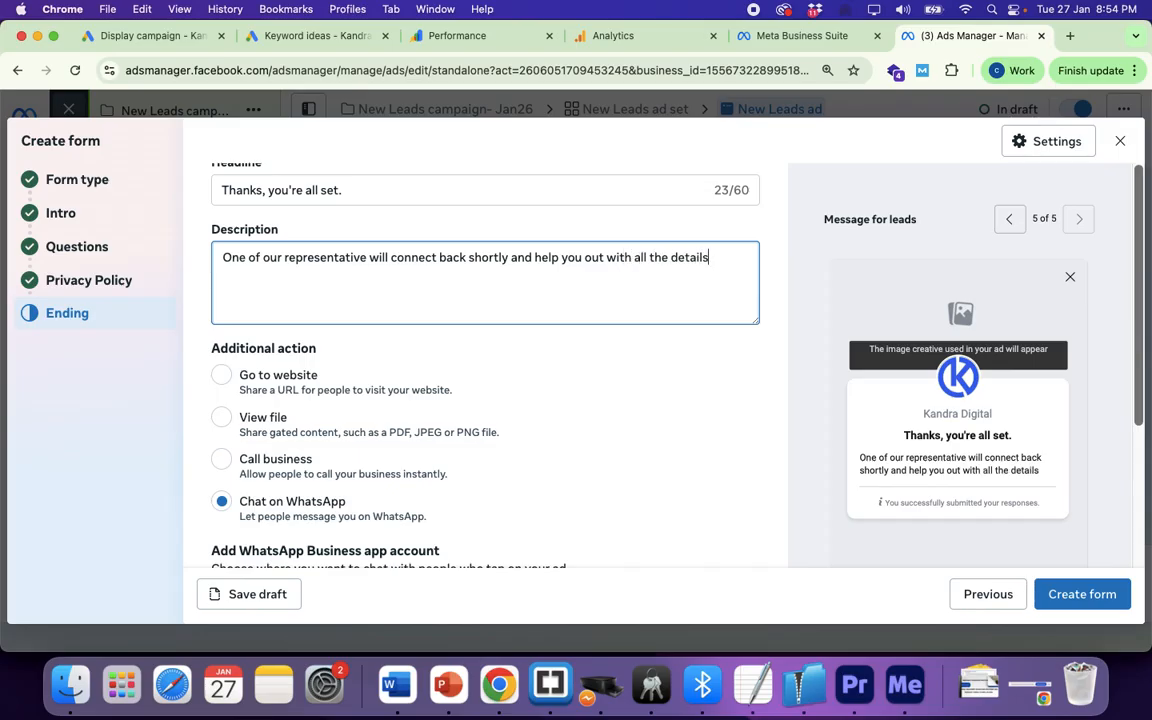
text(. If you )
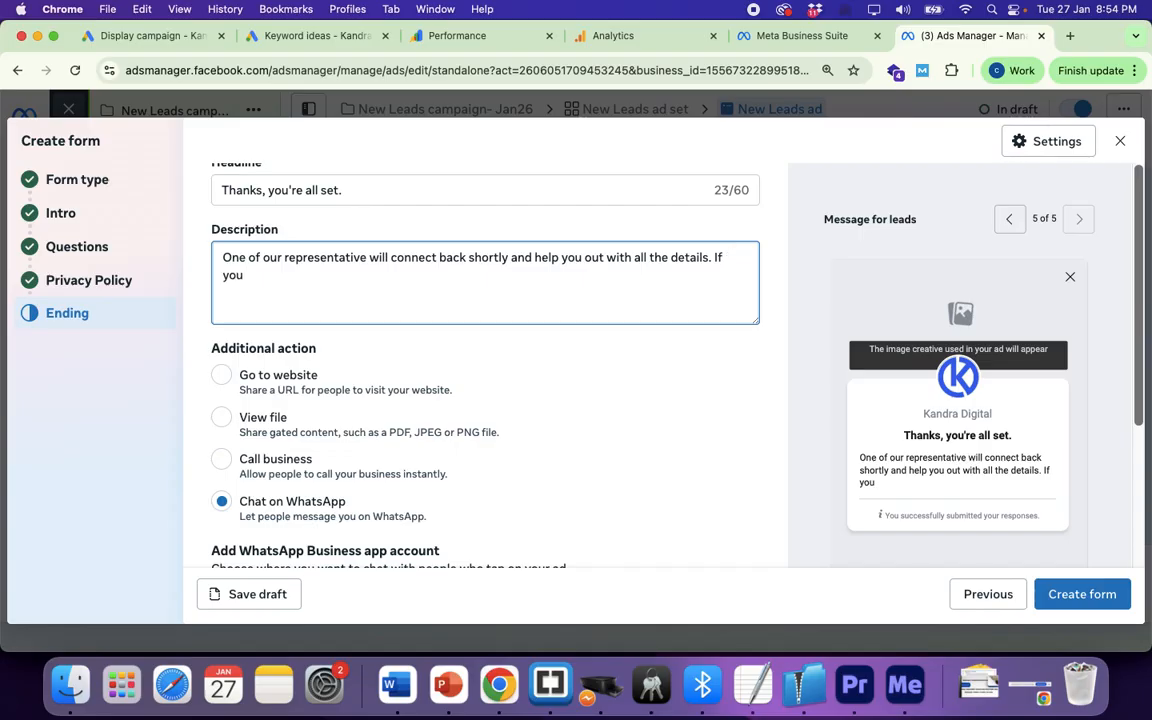
text(want to conne)
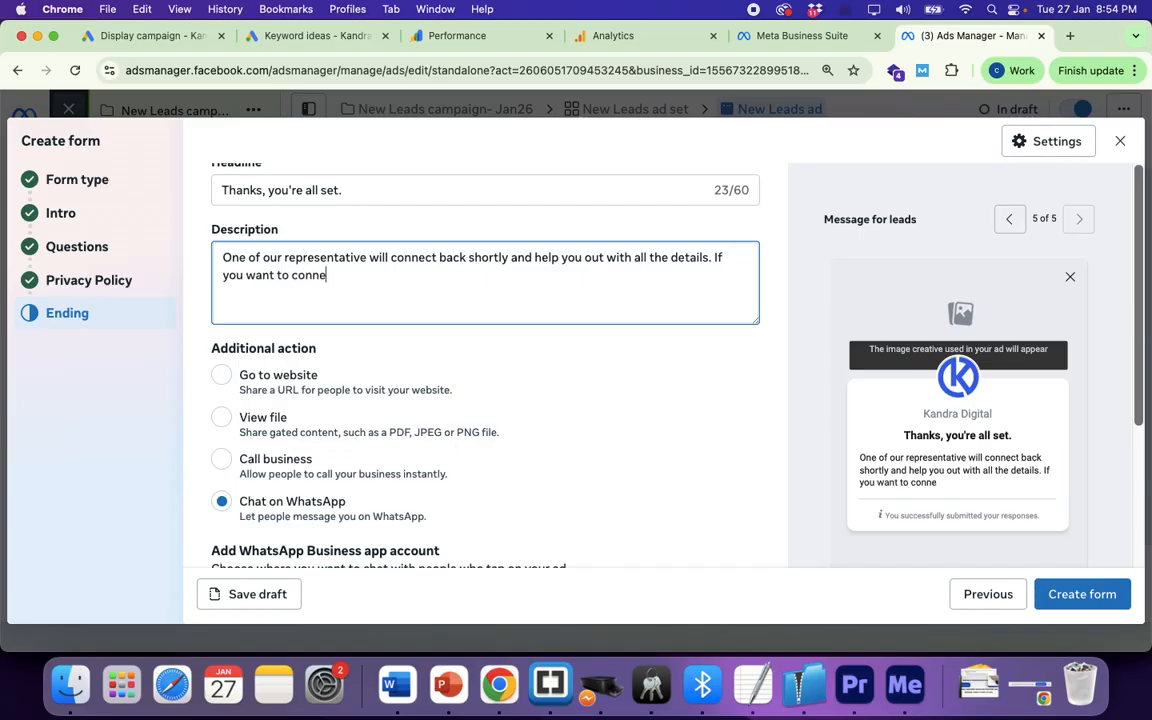
text(ct right wa)
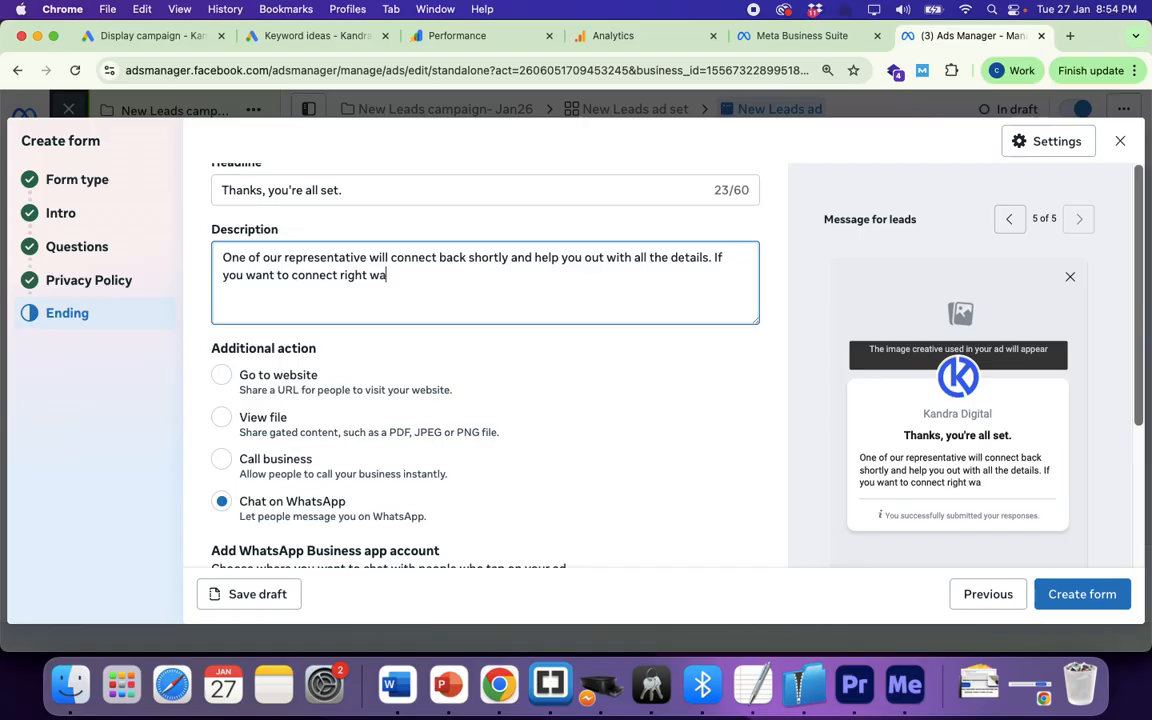
key(BackSpace)
key(BackSpace)
text(wa)
key(BackSpace)
key(BackSpace)
text(now connec)
key(BackSpace)
key(BackSpace)
key(BackSpace)
key(BackSpace)
key(BackSpace)
text(all/whast)
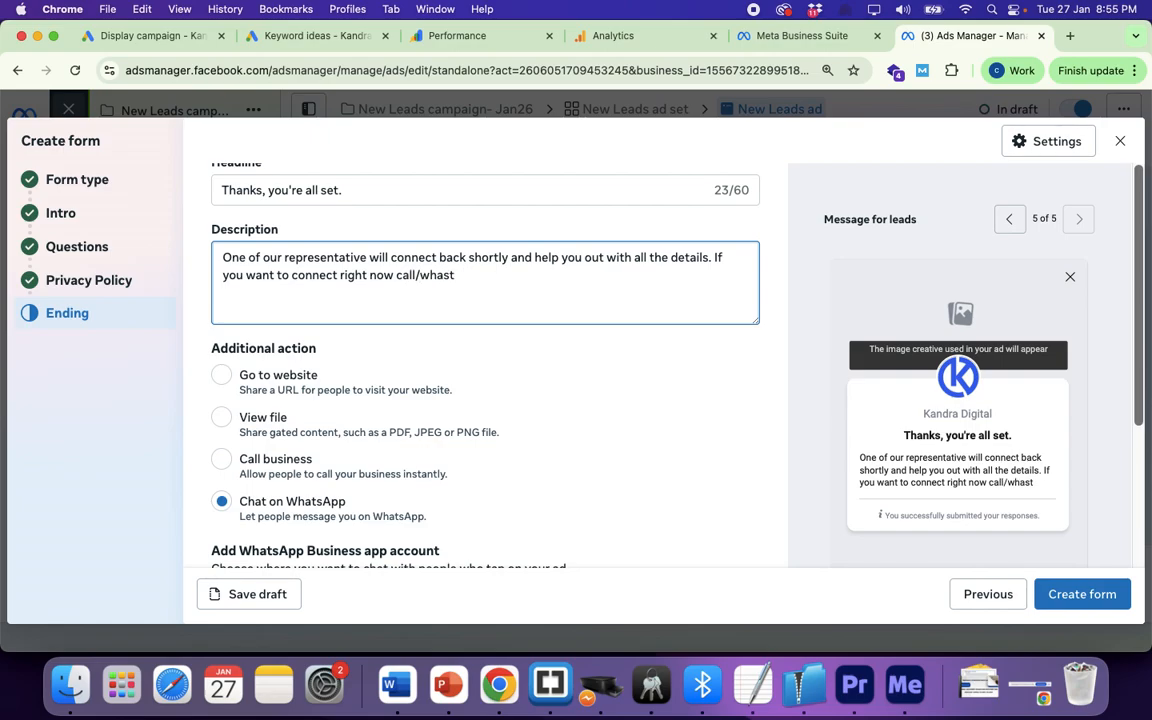
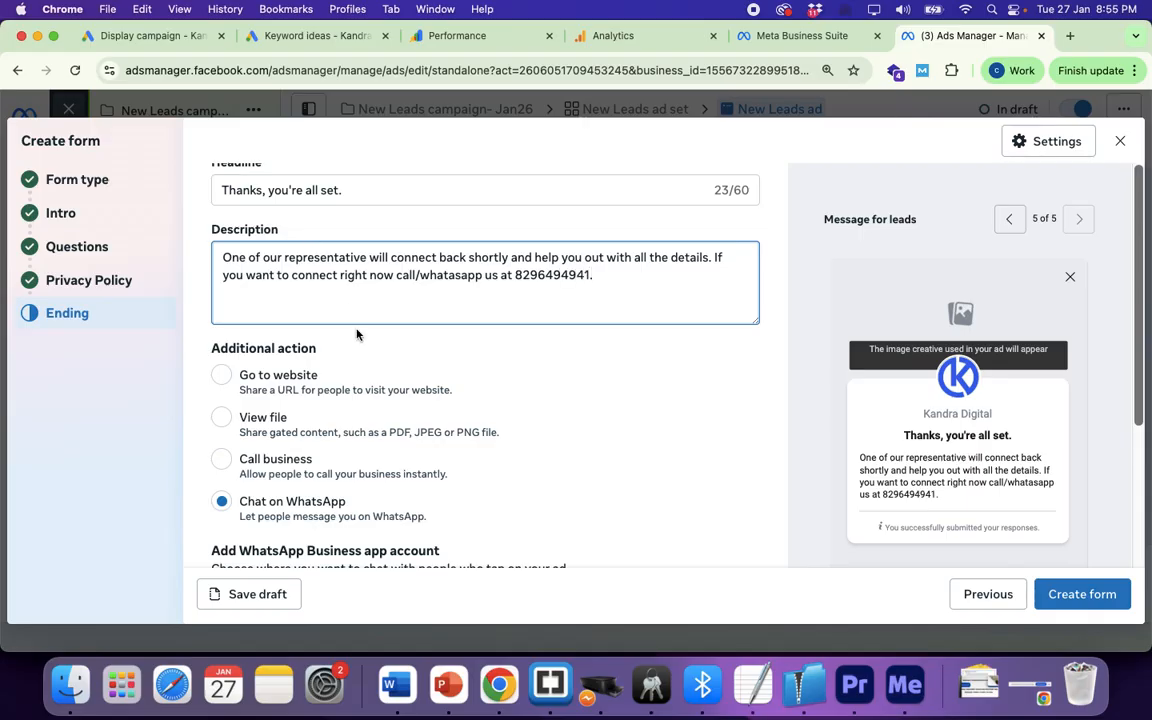
scroll(393, 360, down, 5)
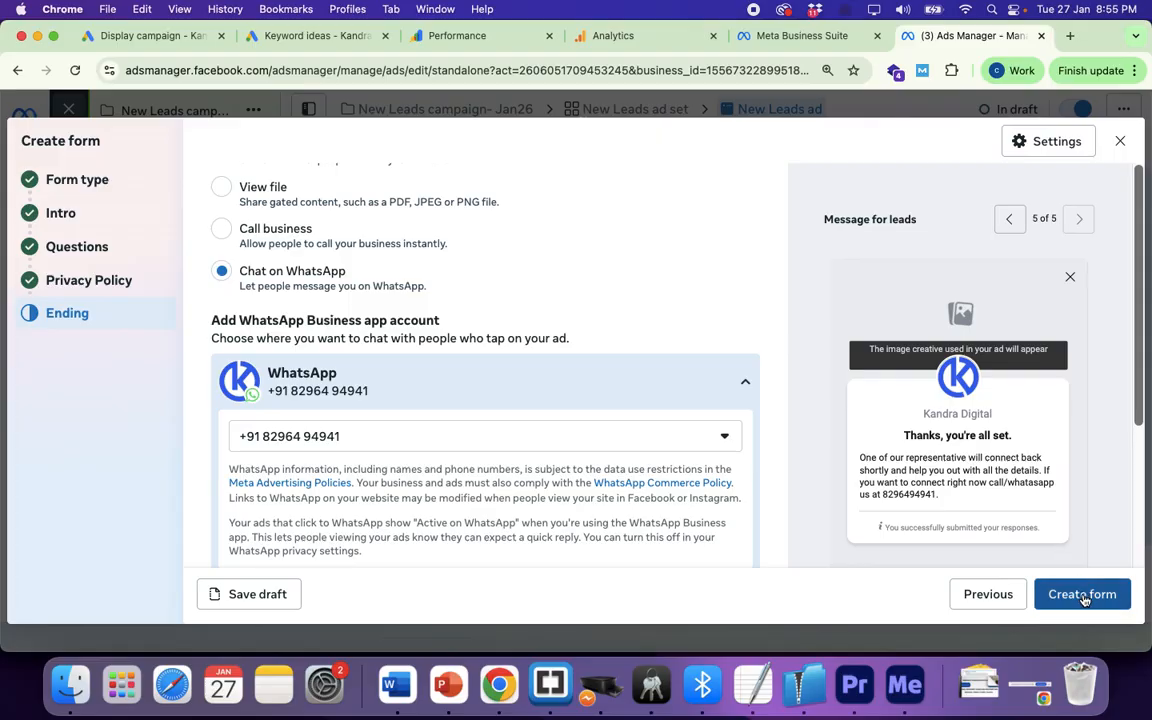
scroll(463, 403, up, 6)
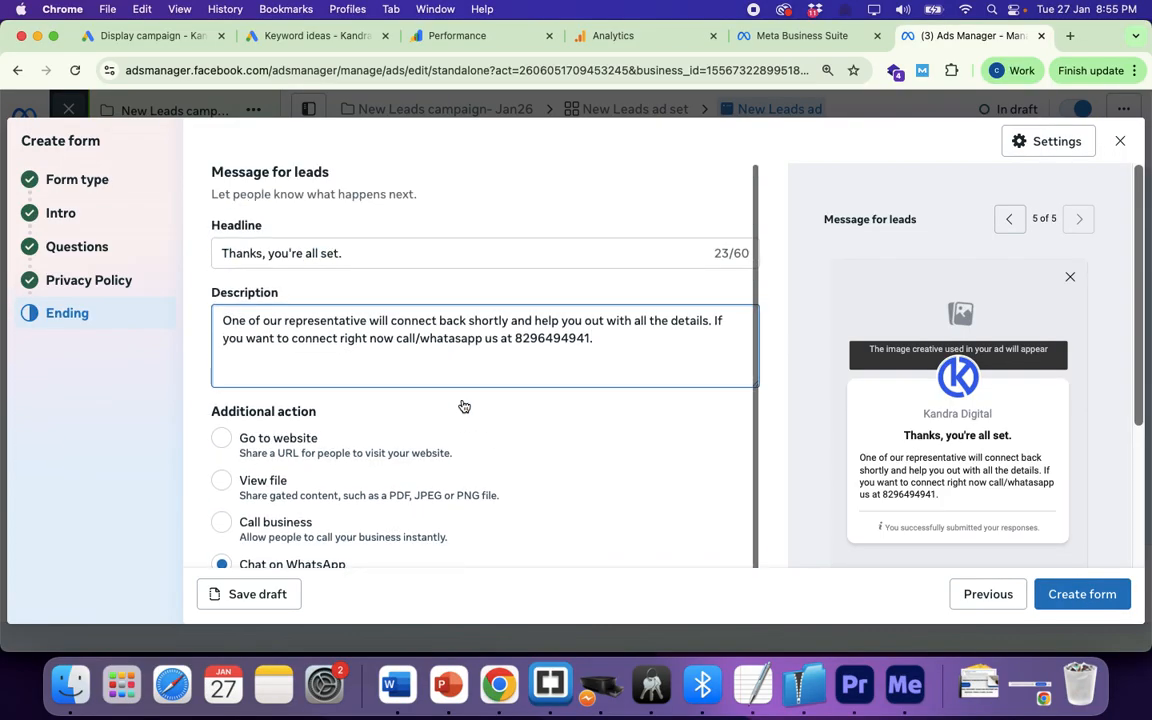
Step: Rename the form to 'test Form in Class 27/01/2026, 20:35' and page forward through the Intro step
click(72, 179)
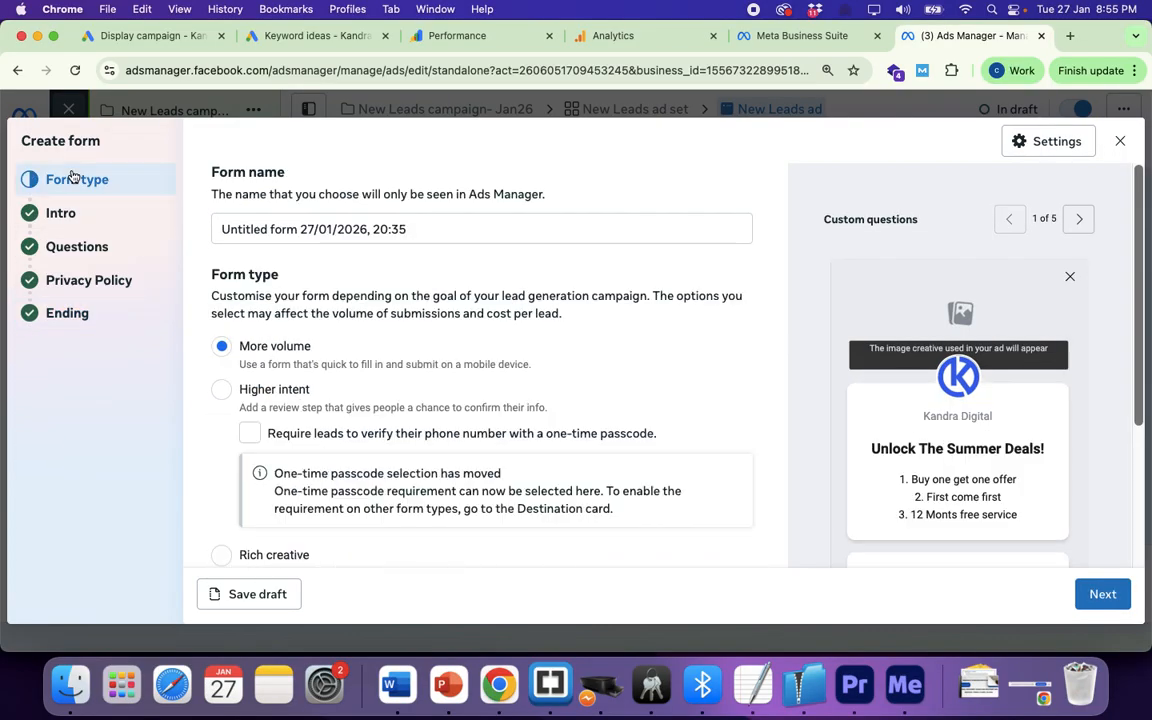
click(298, 229)
drag(298, 229, 207, 234)
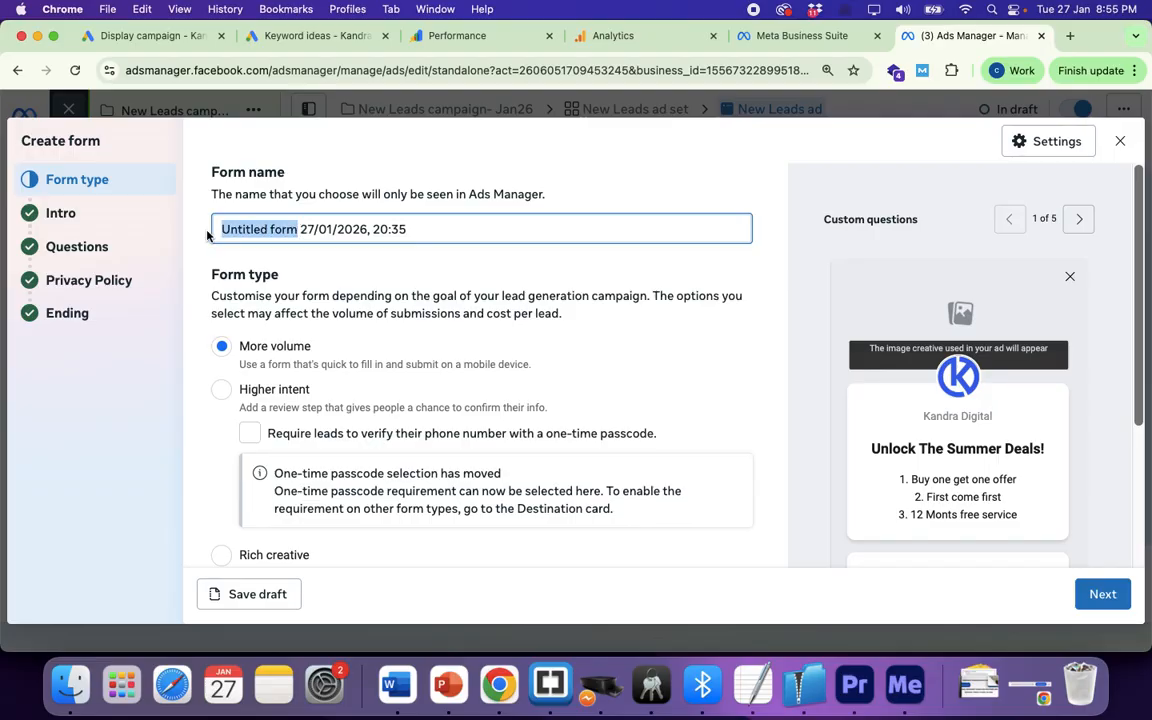
text(test Form)
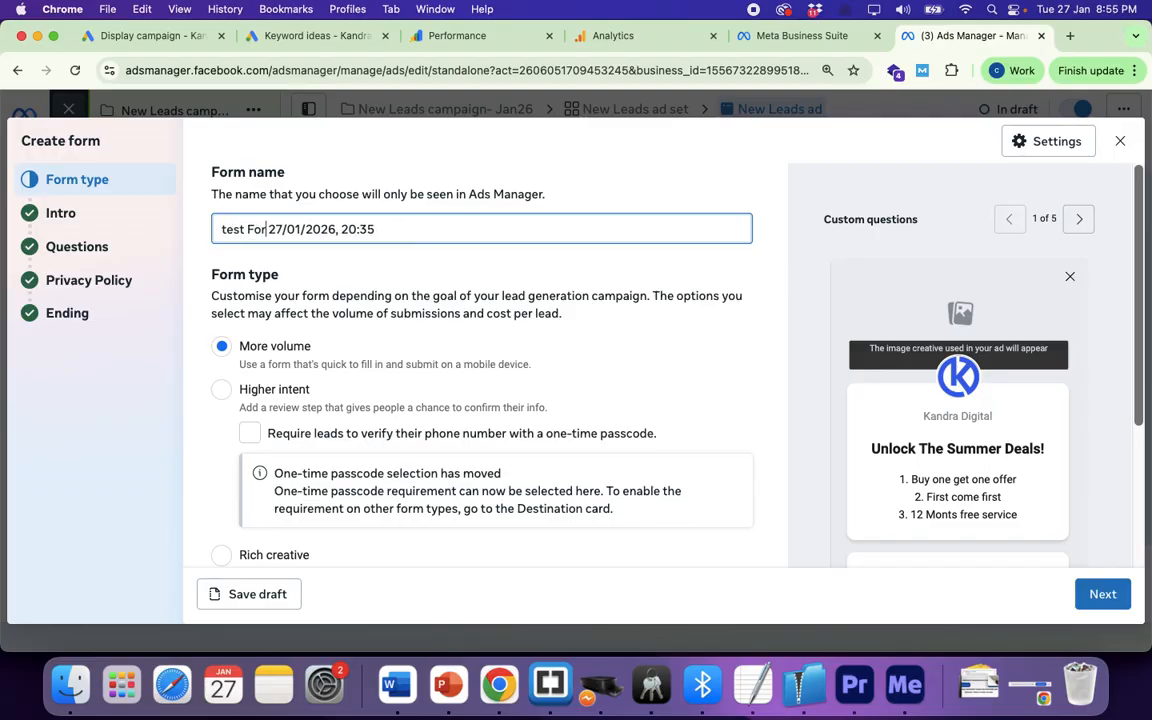
text( in Class)
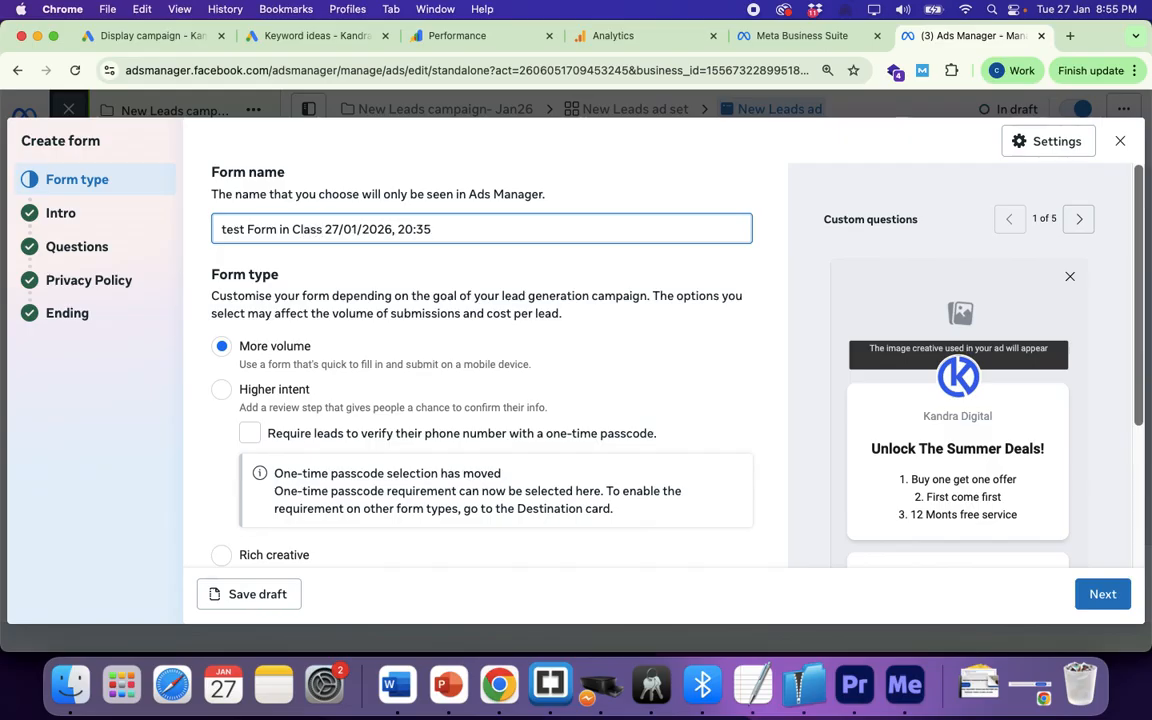
click(1103, 594)
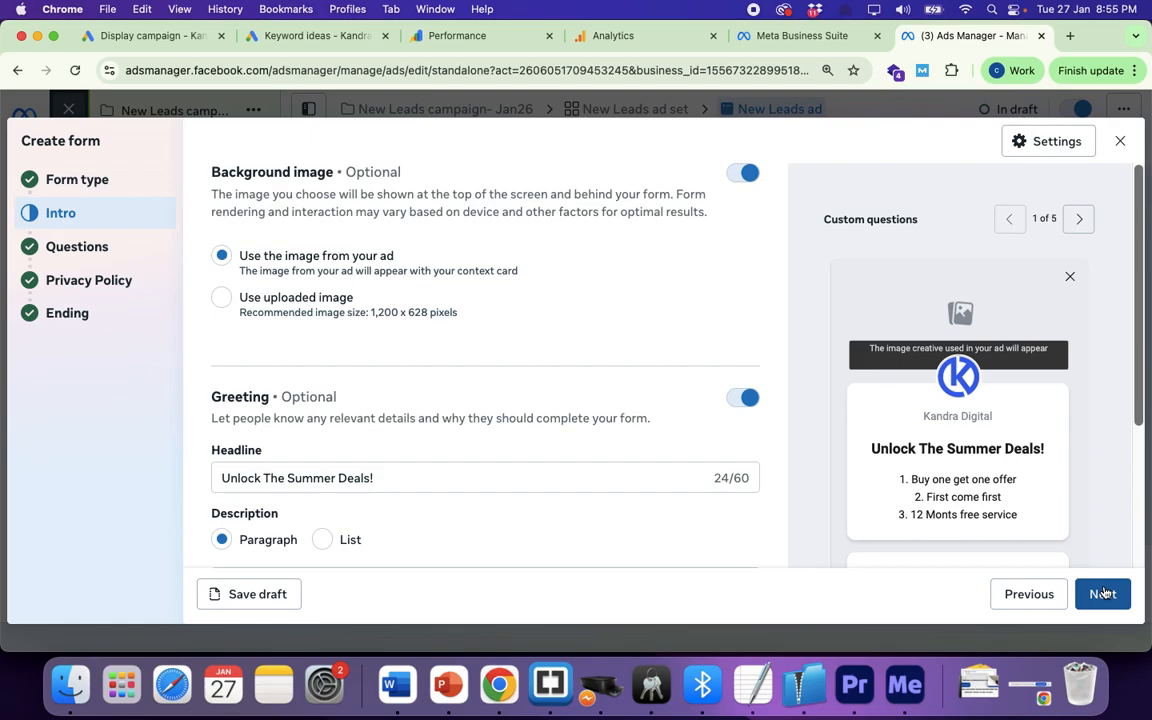
scroll(627, 409, down, 2)
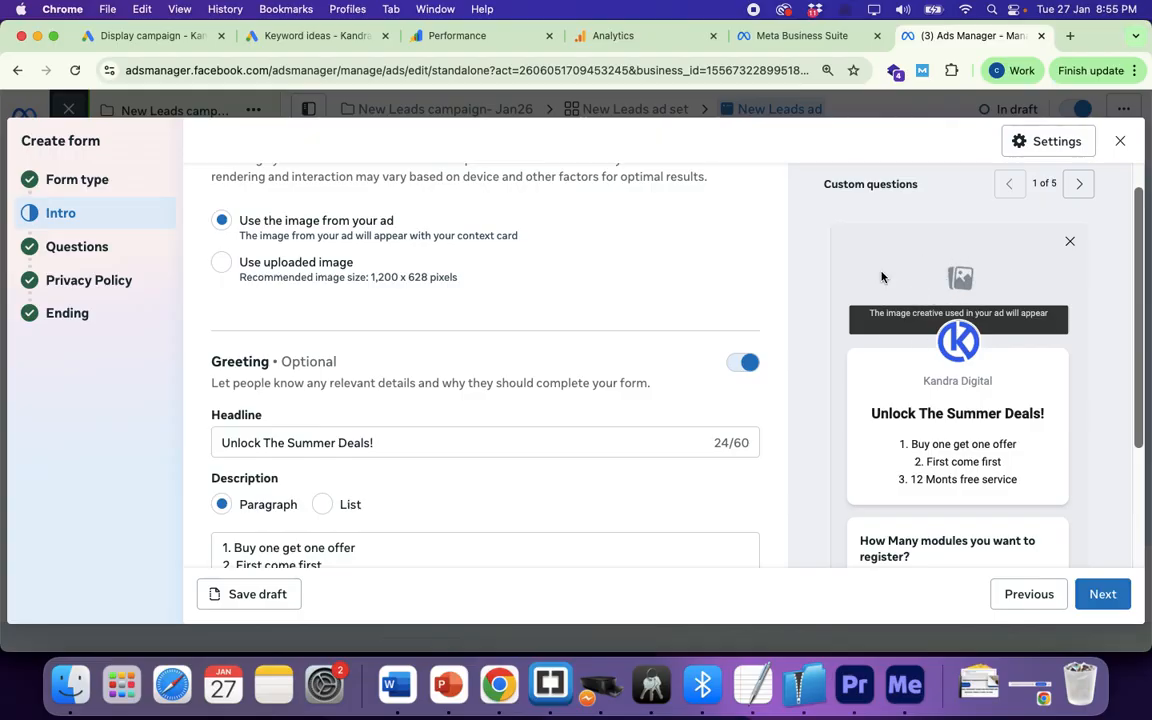
scroll(532, 437, down, 5)
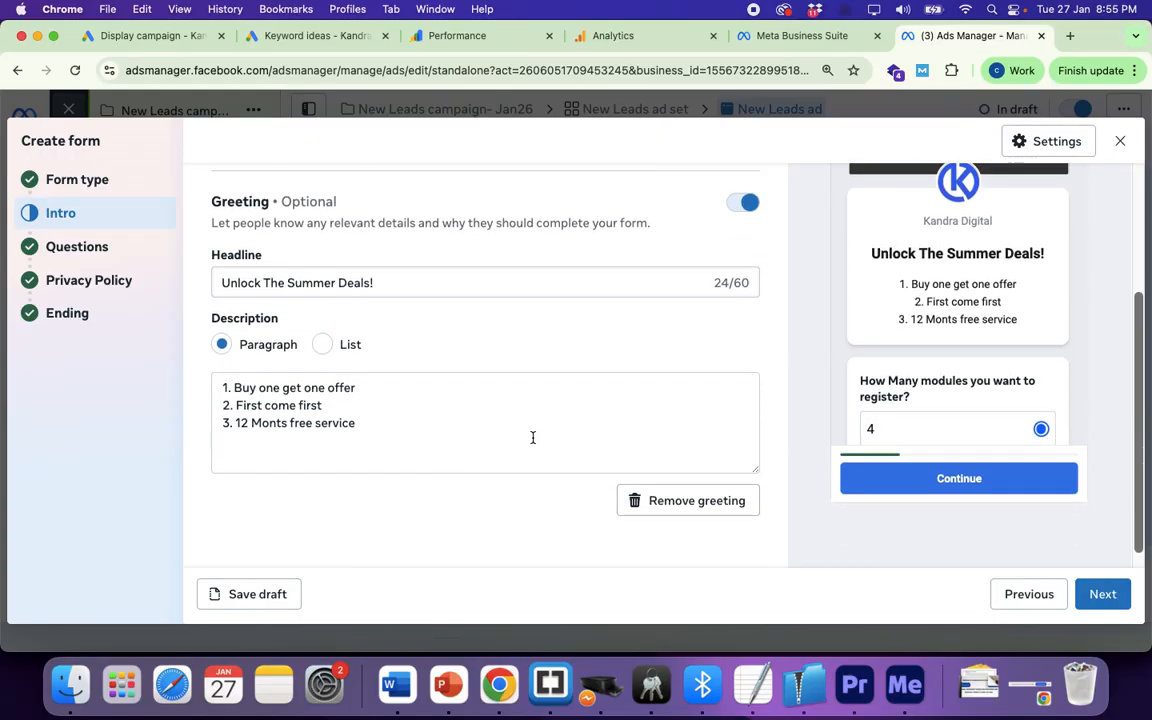
click(1100, 594)
Step: Create the instant form, then start setting up an Image ad creative
click(1093, 594)
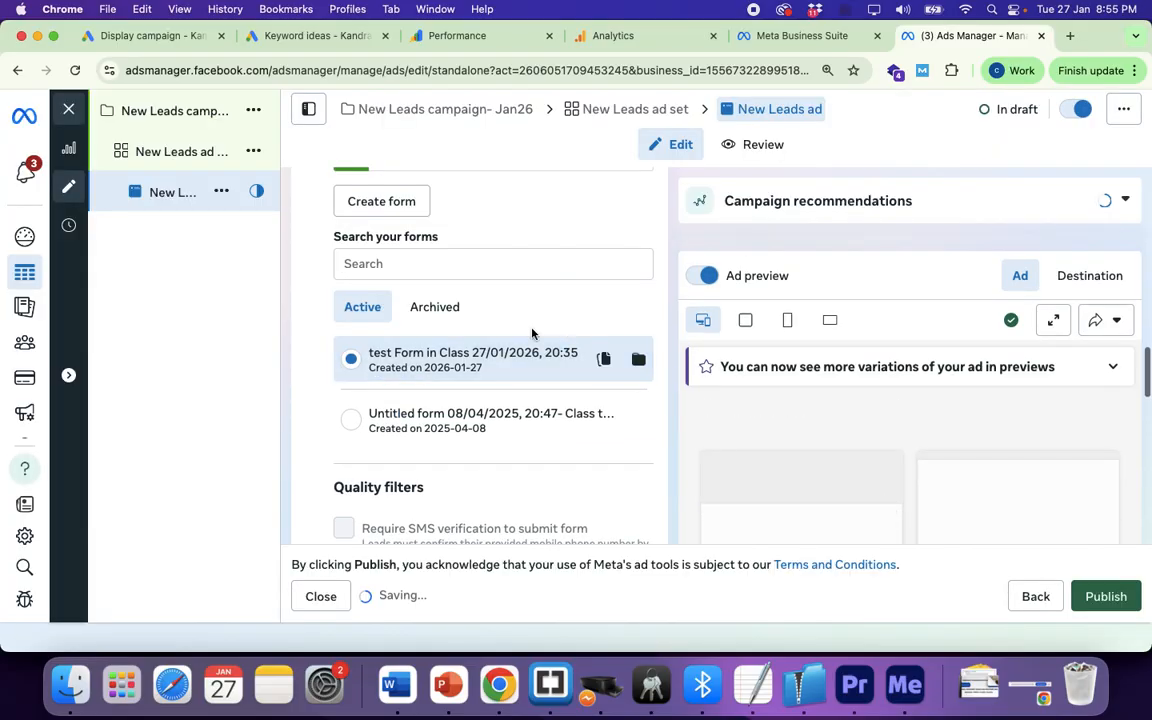
scroll(469, 358, down, 10)
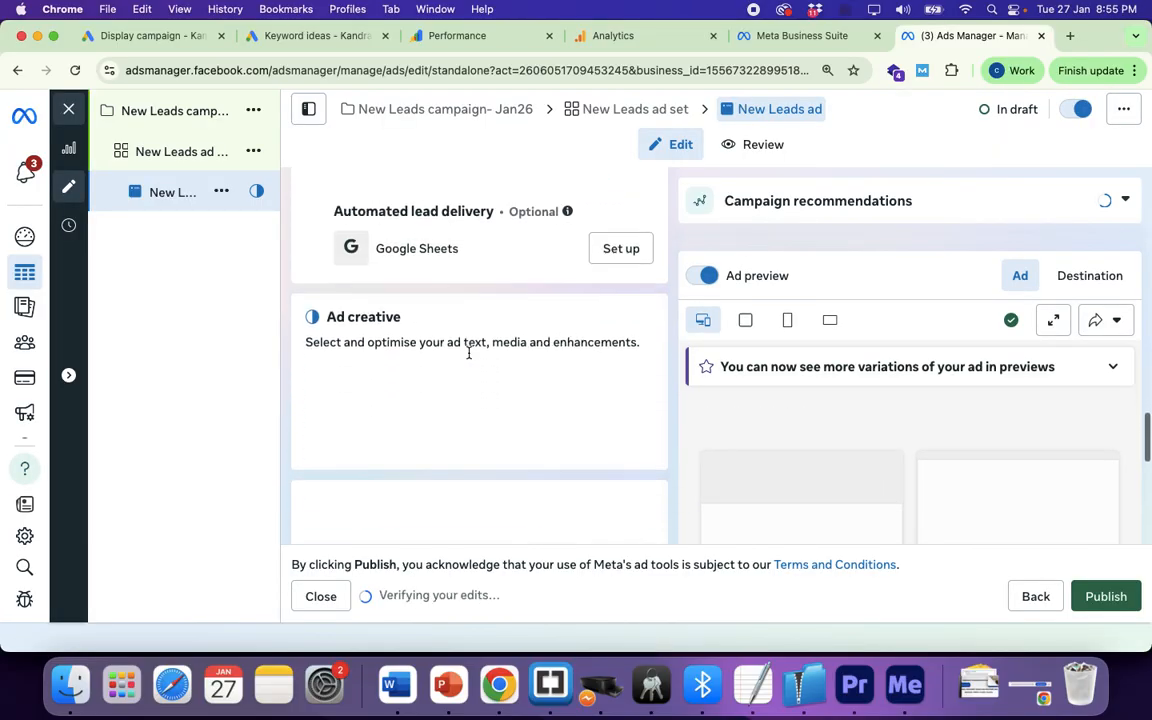
scroll(469, 353, up, 1)
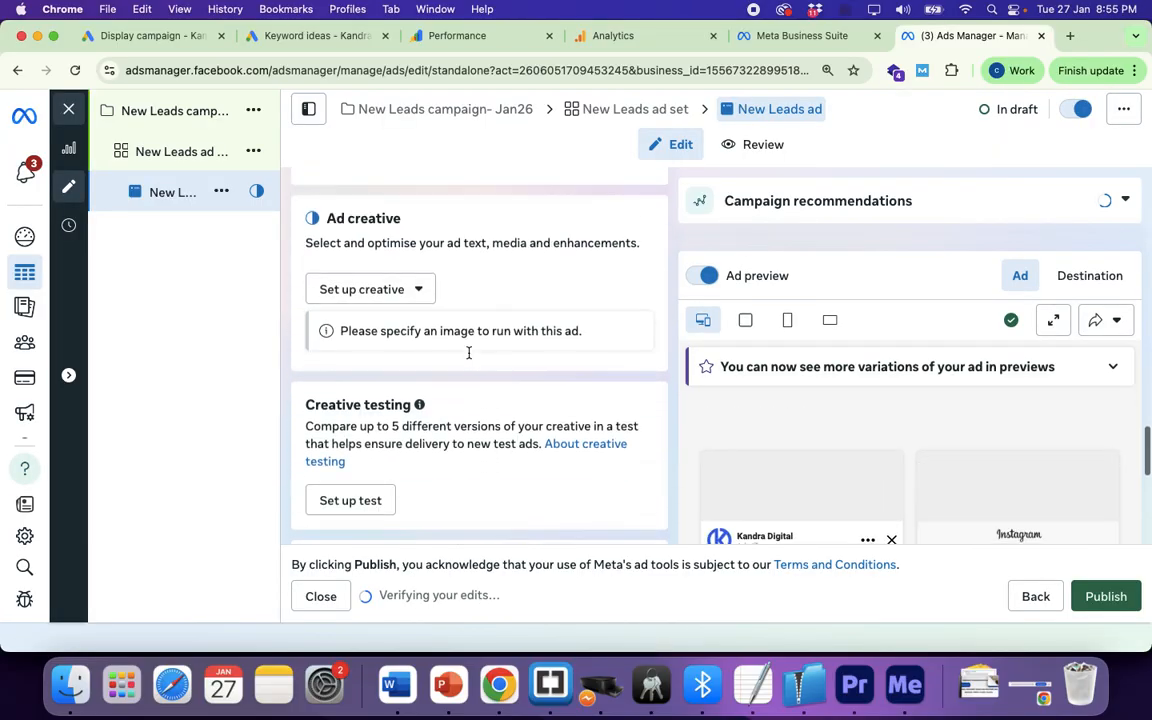
click(419, 299)
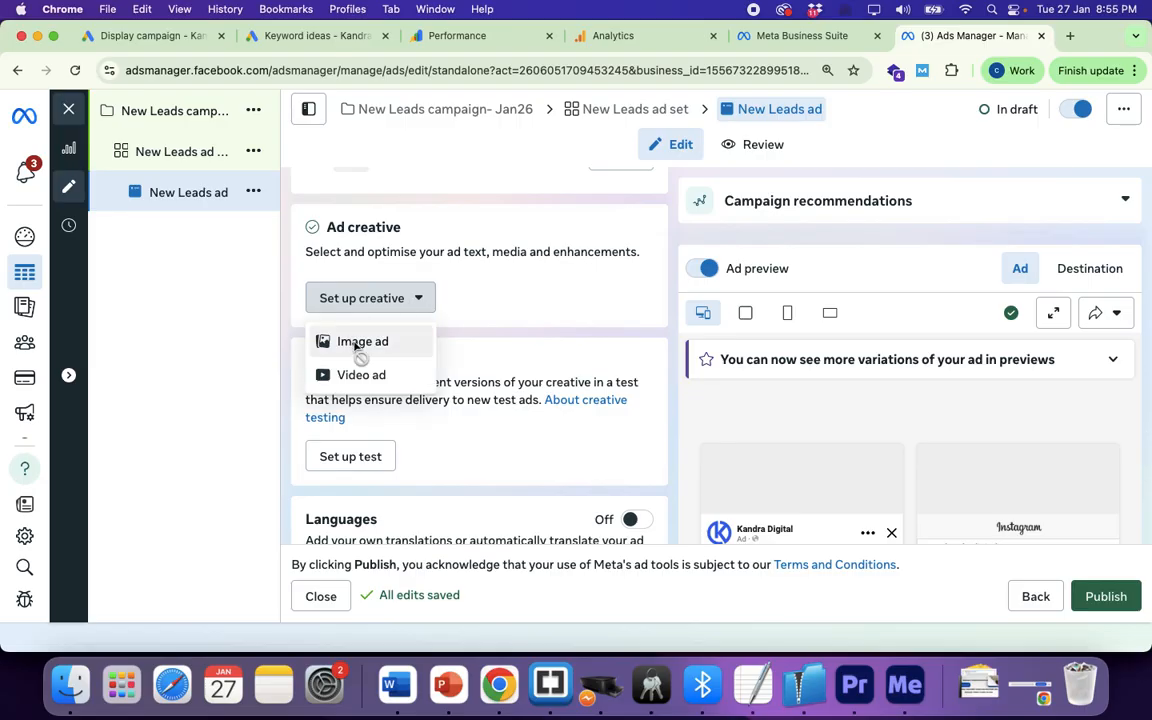
click(352, 342)
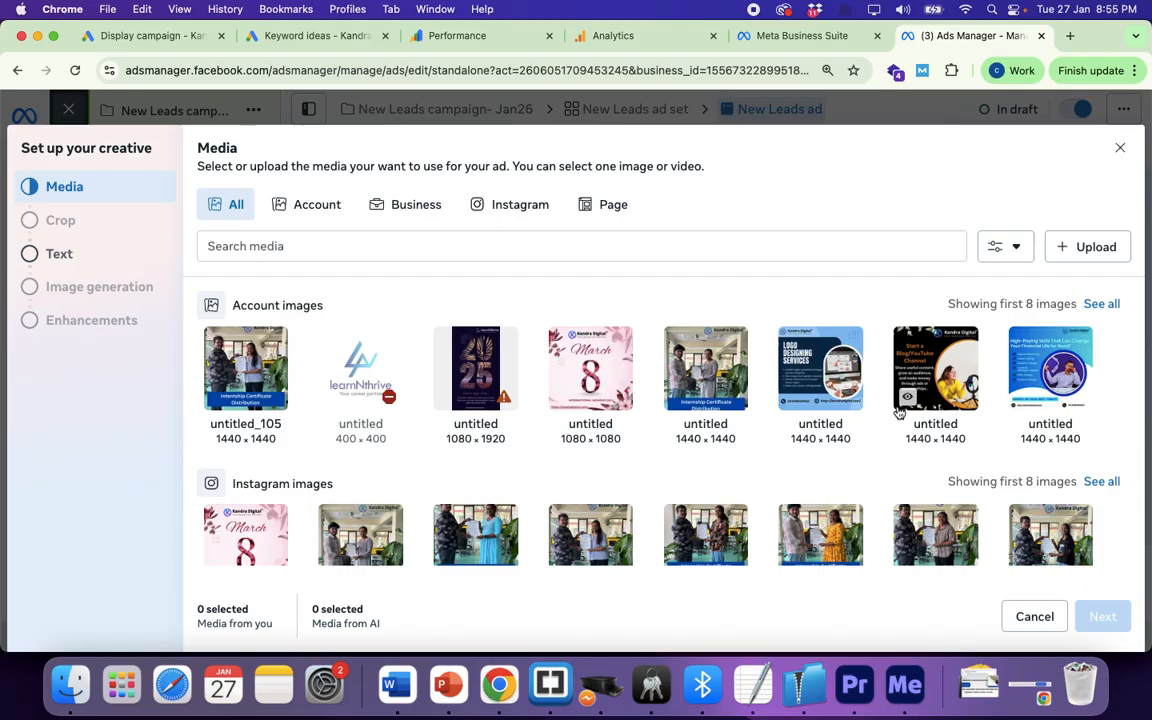
Step: Choose the High-Paying Skills poster and accept its recommended square, vertical and horizontal crops
click(1050, 370)
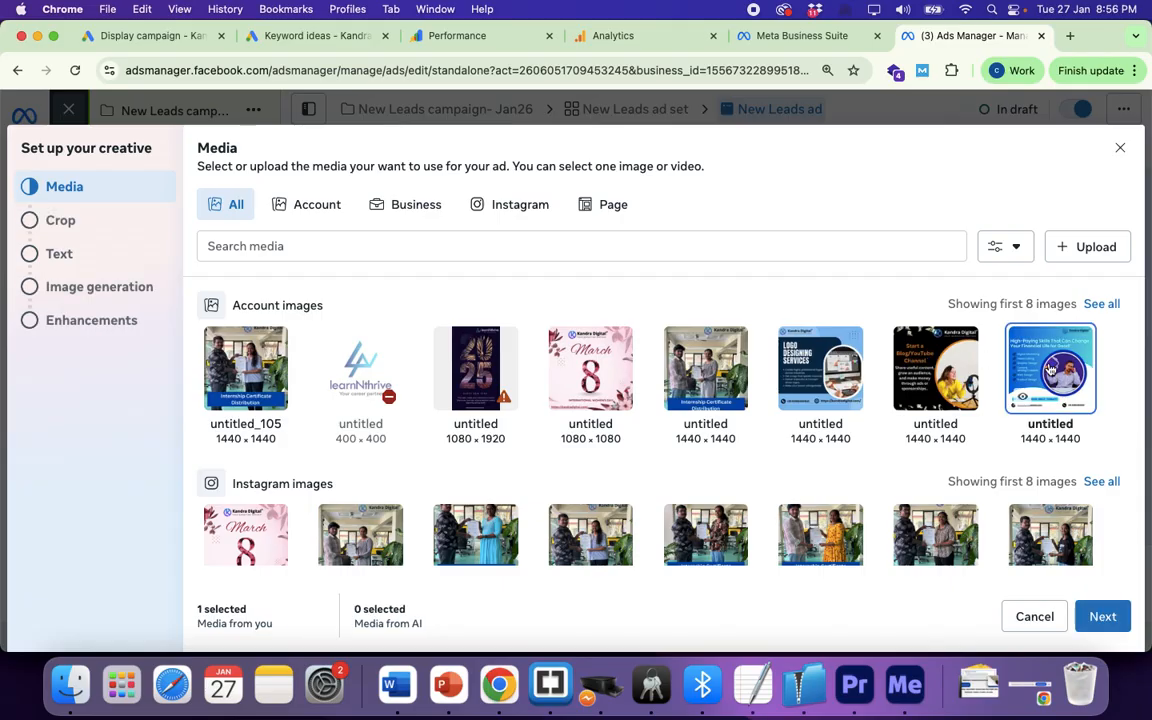
click(1101, 617)
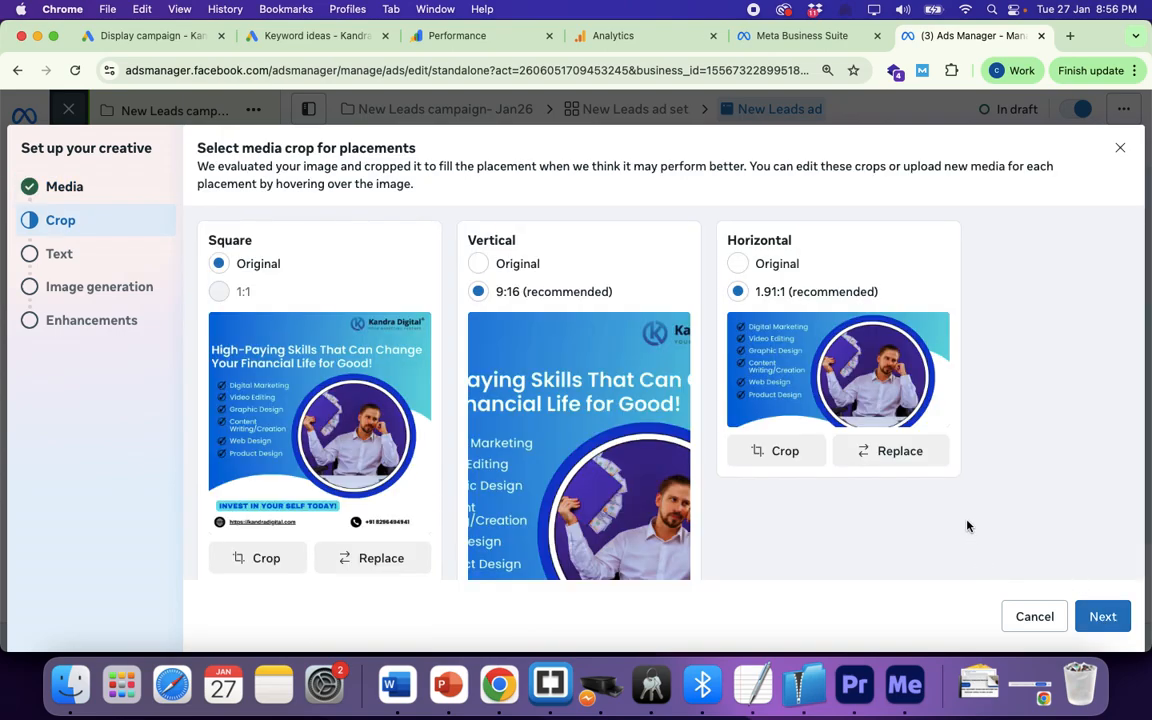
scroll(1002, 463, down, 2)
scroll(1002, 463, down, 1)
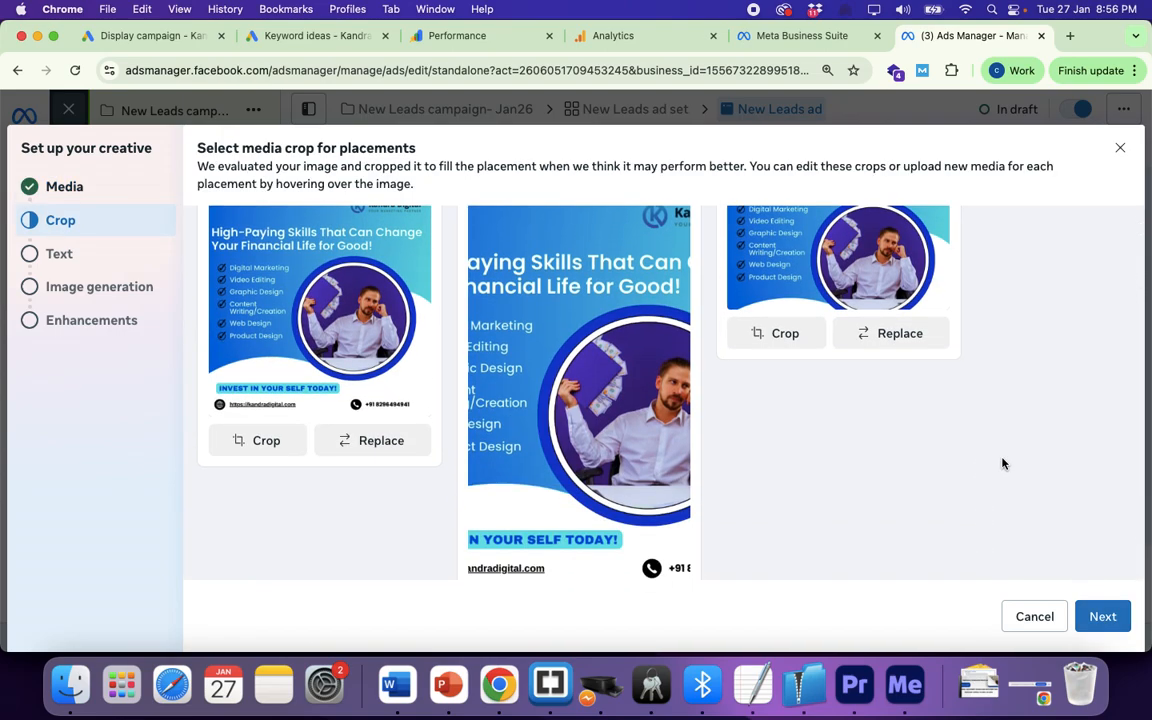
scroll(1002, 463, up, 3)
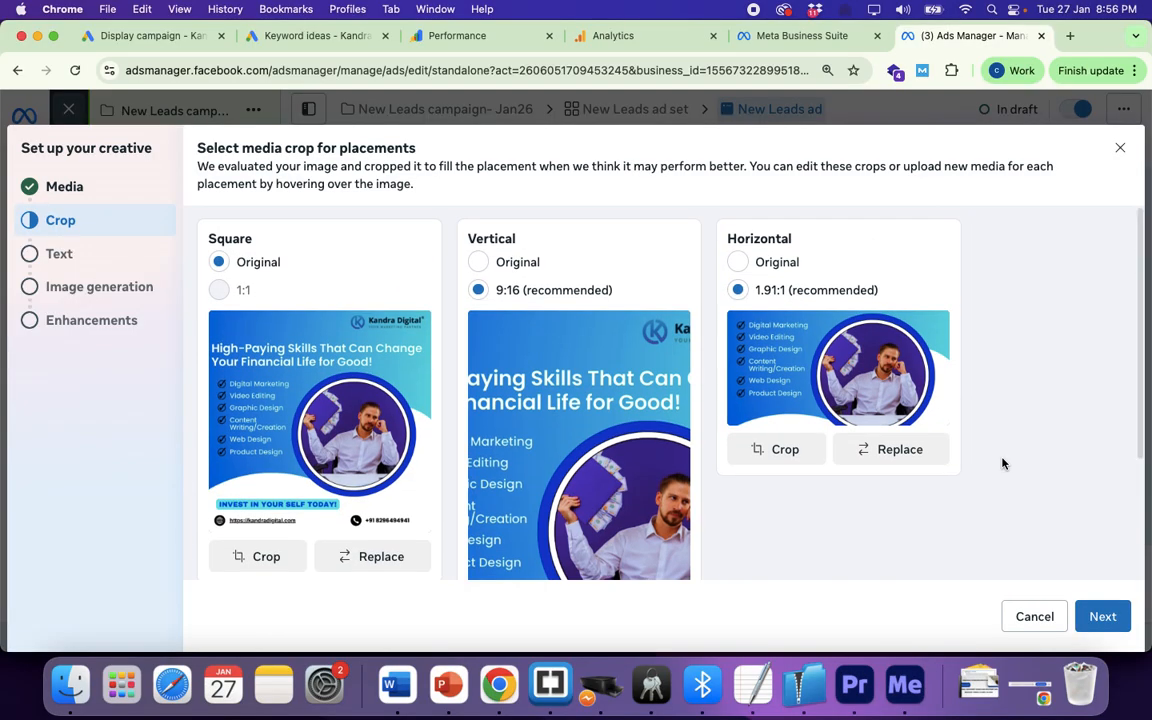
click(1100, 618)
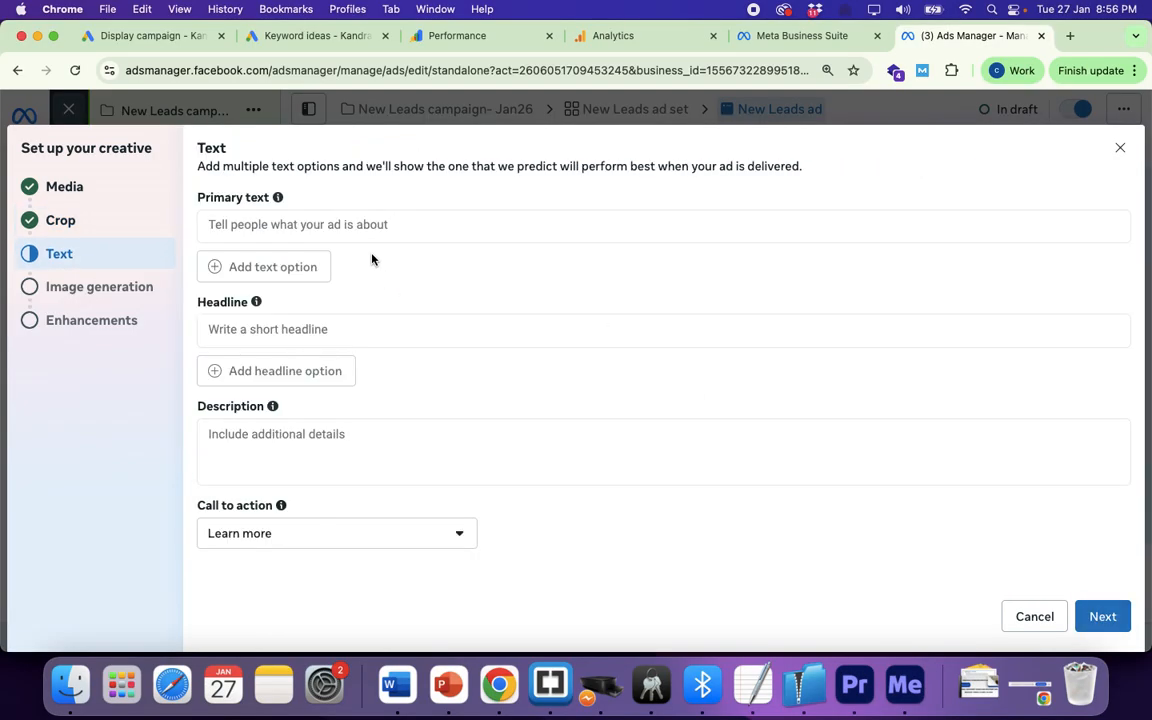
Step: Enter the ad's primary text and apply the AI-suggested primary text variation
click(362, 226)
text(Thi)
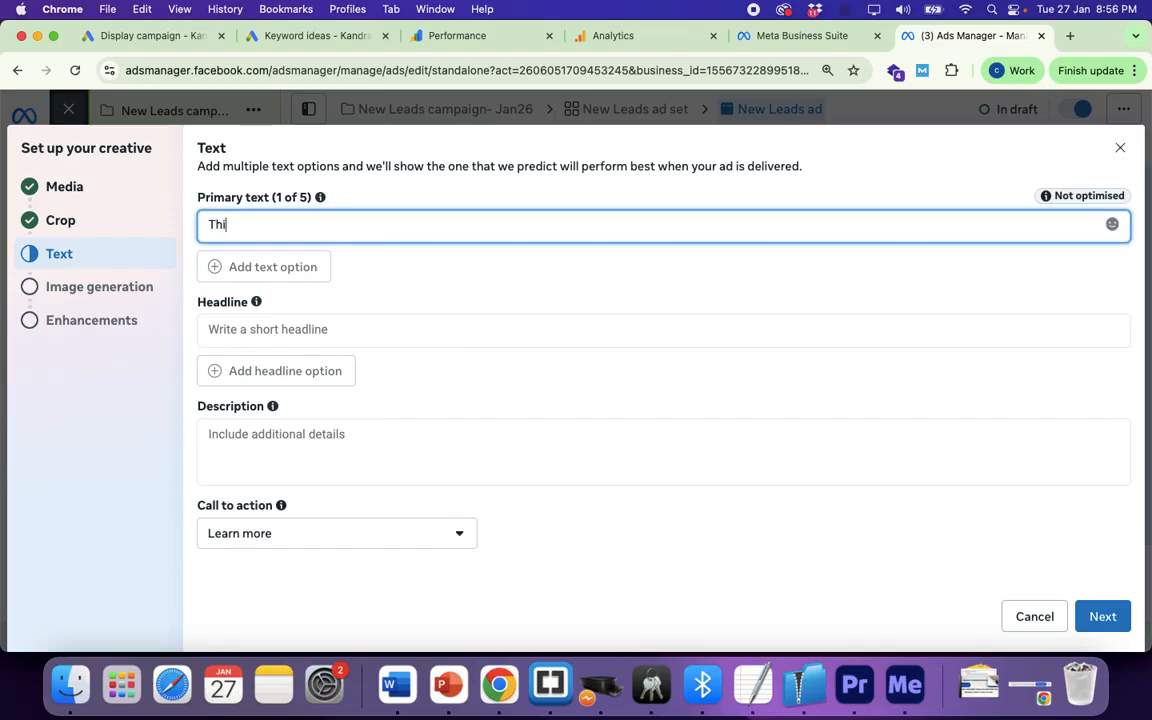
text(s i)
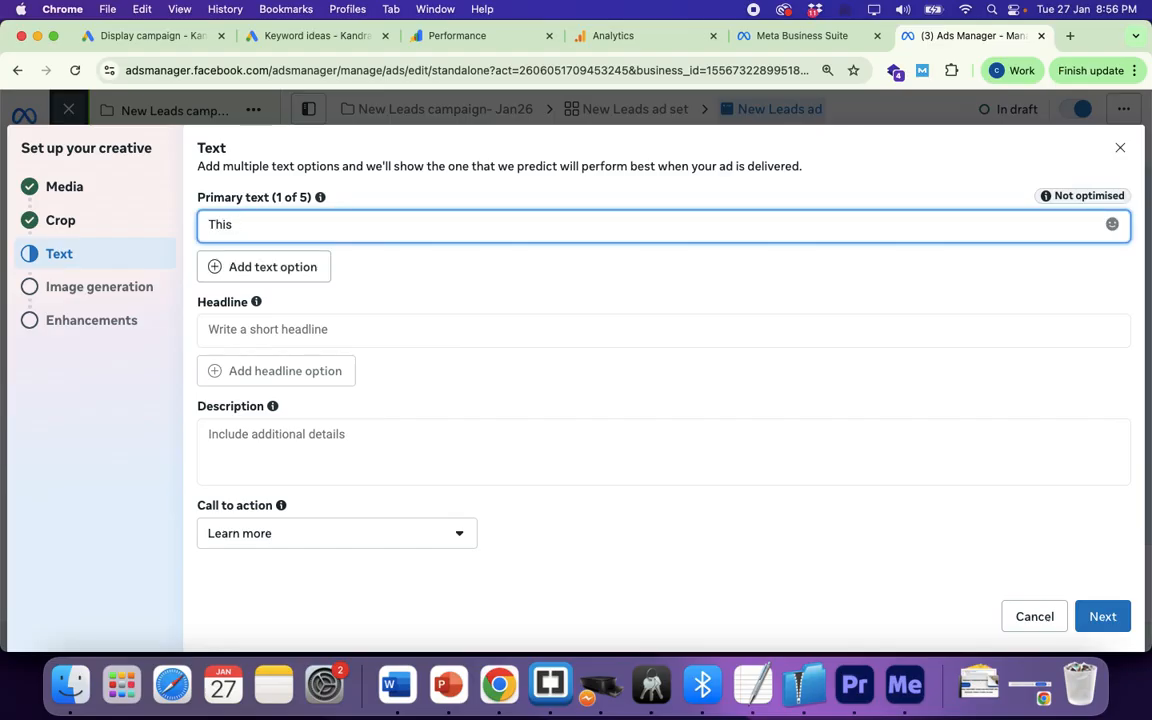
text(s the primary text)
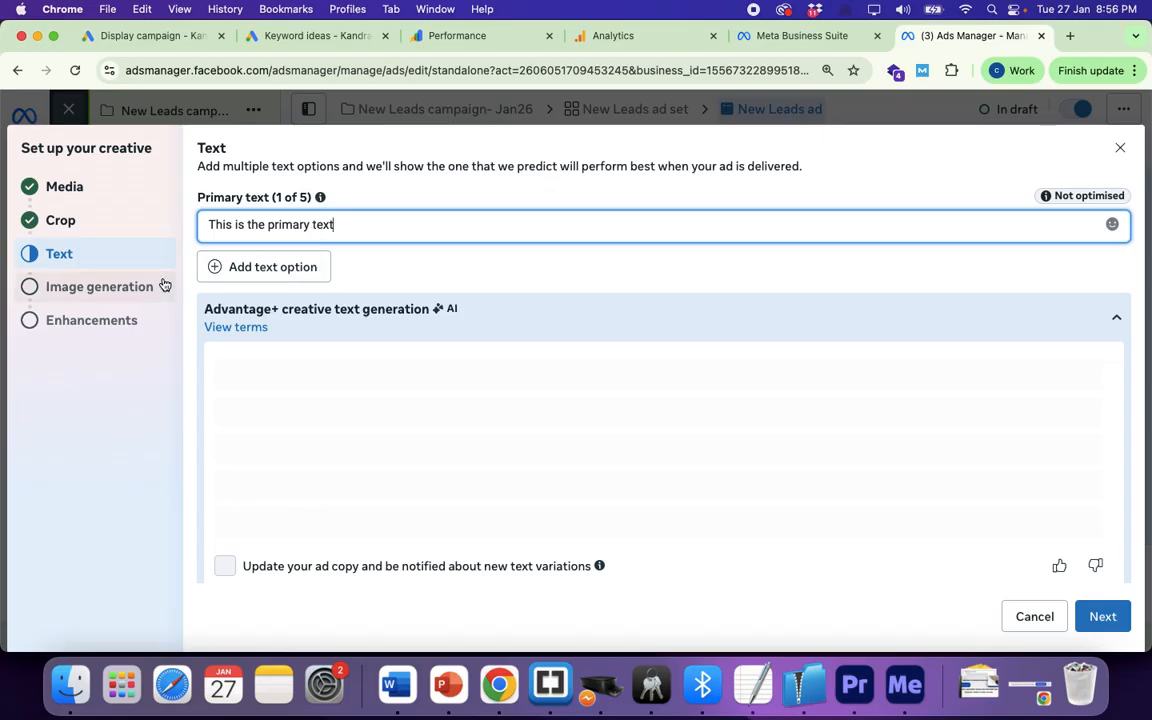
scroll(415, 256, down, 10)
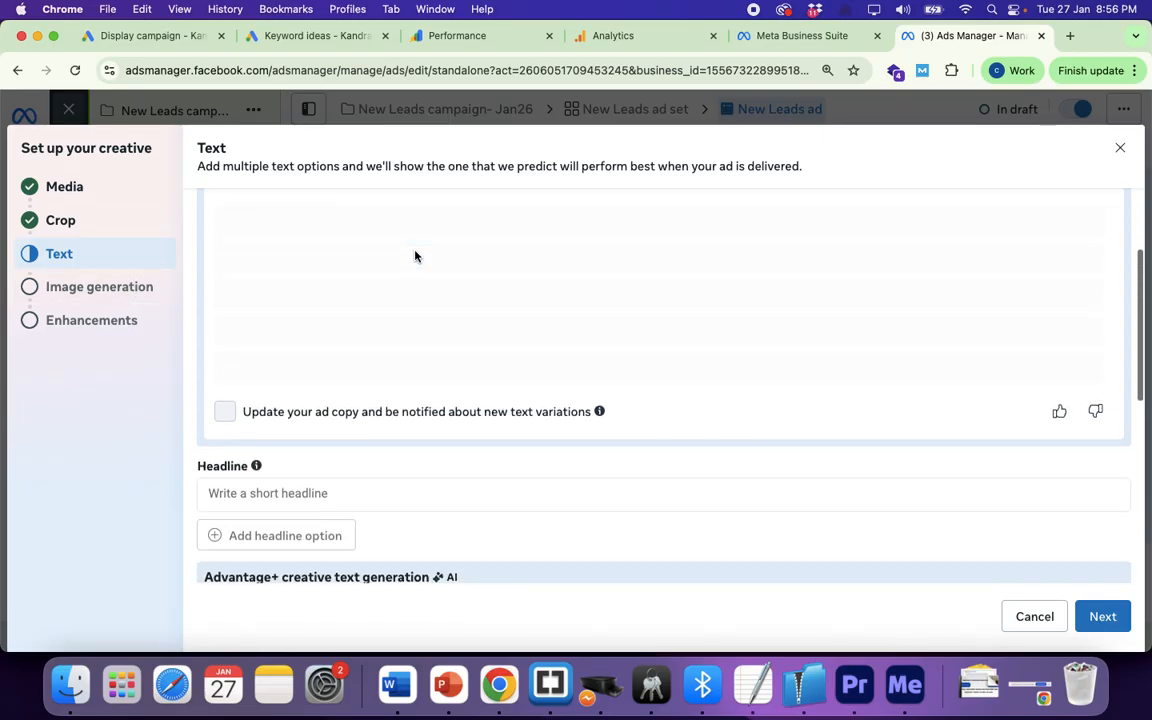
scroll(351, 400, up, 5)
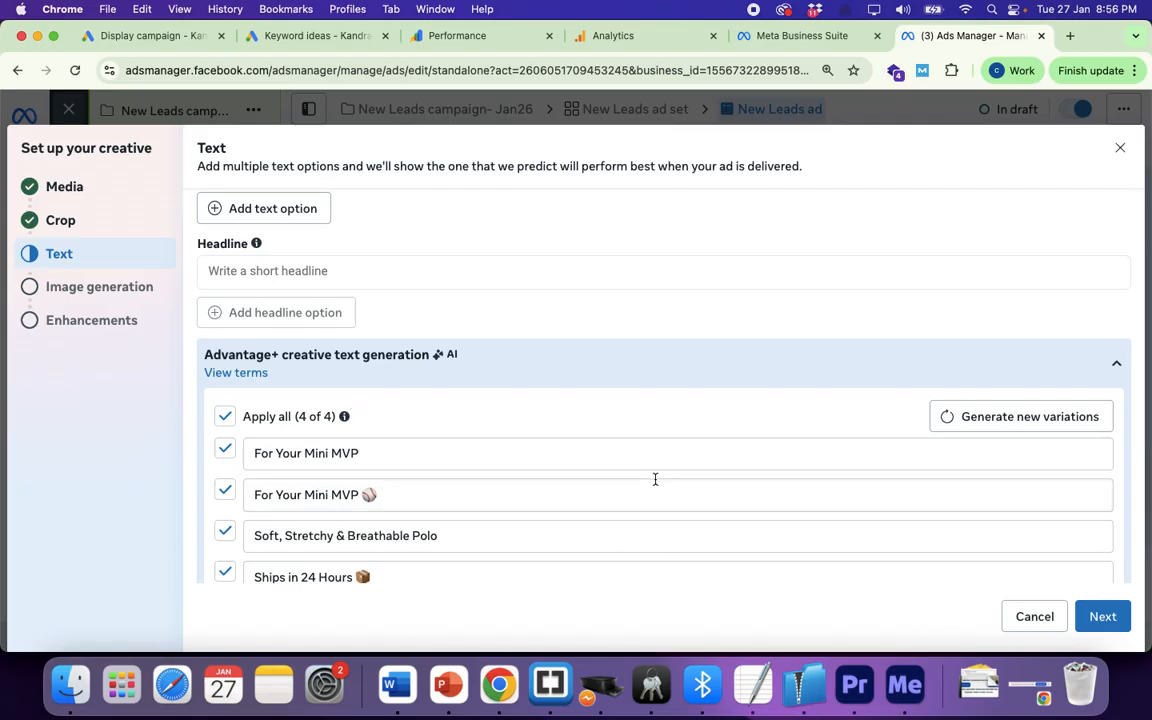
scroll(655, 479, down, 1)
scroll(655, 479, up, 2)
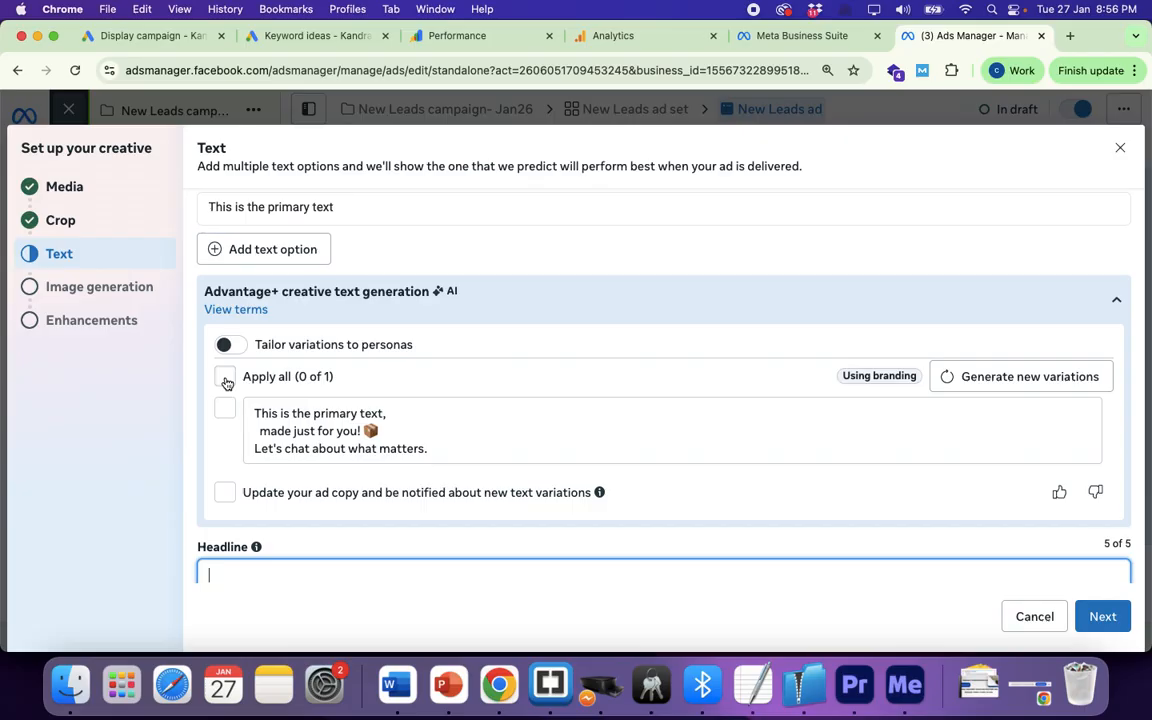
click(225, 378)
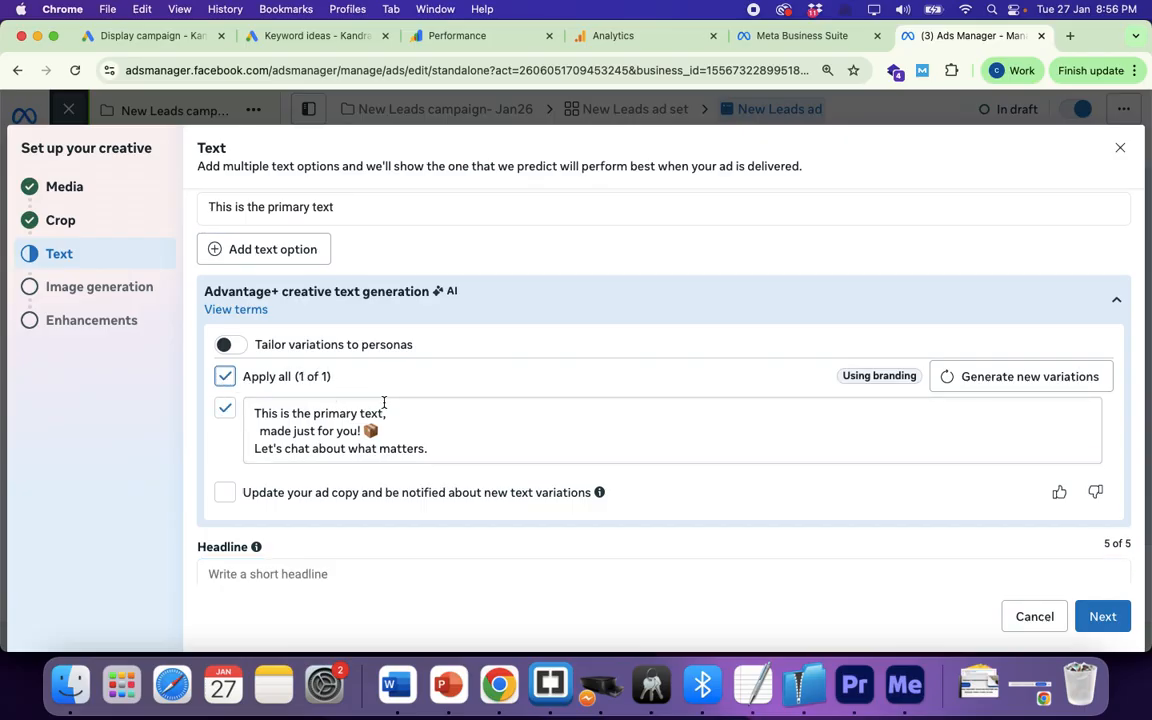
Step: Add the headline 'Test Headline' and the description 'test Description'
scroll(383, 402, down, 2)
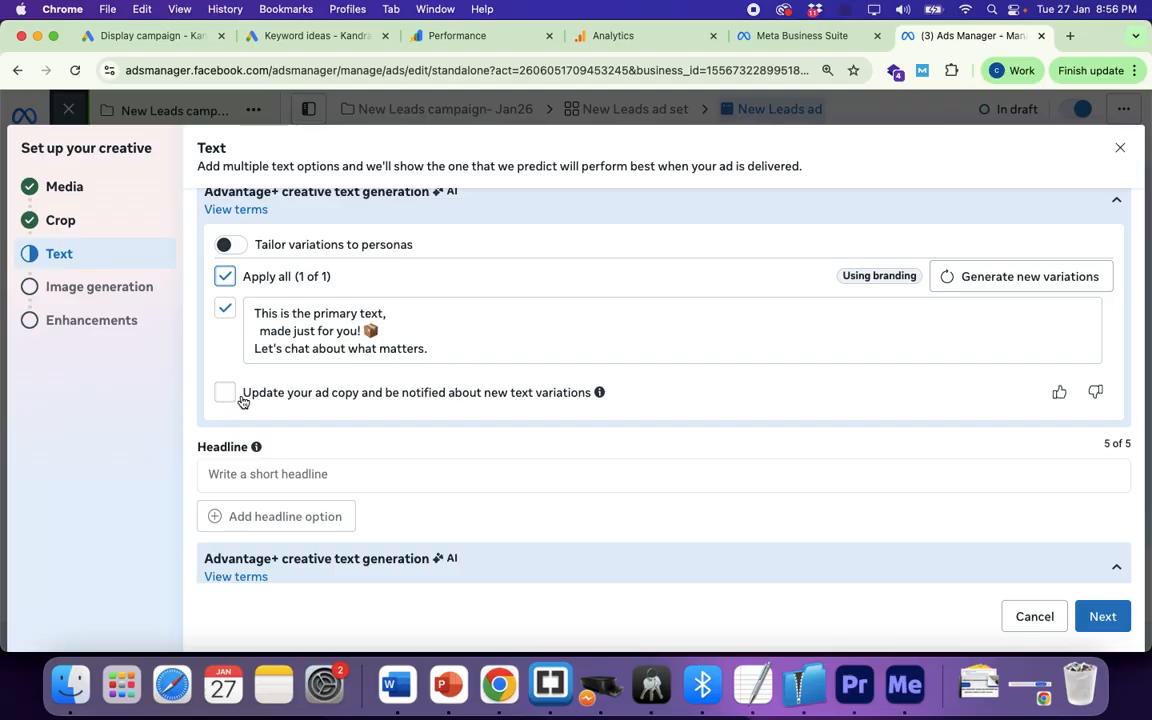
scroll(527, 458, down, 3)
click(242, 357)
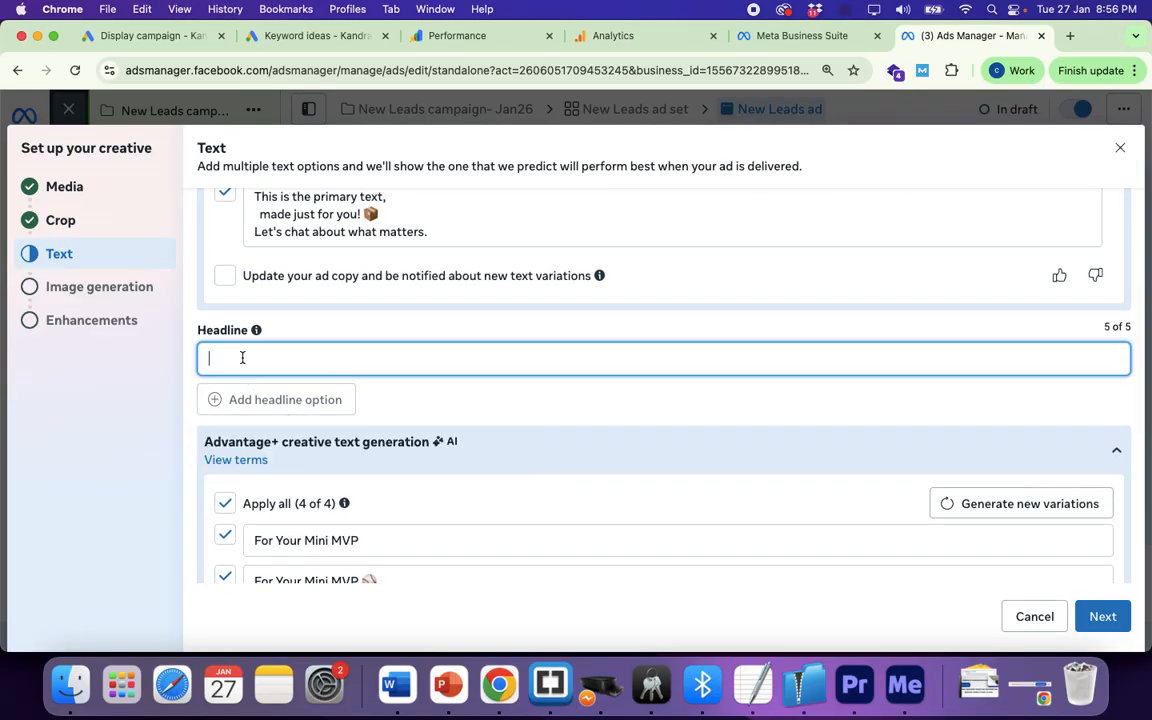
text(Test Gea)
text(Hea)
text(dline)
scroll(427, 380, down, 6)
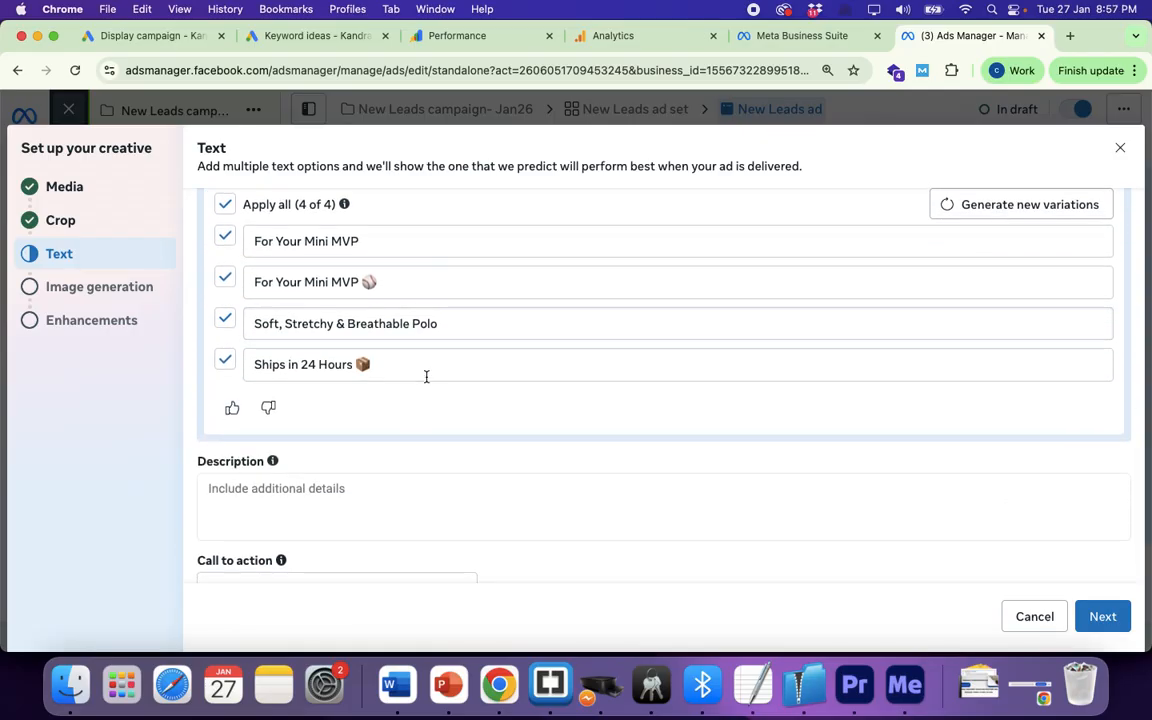
click(325, 361)
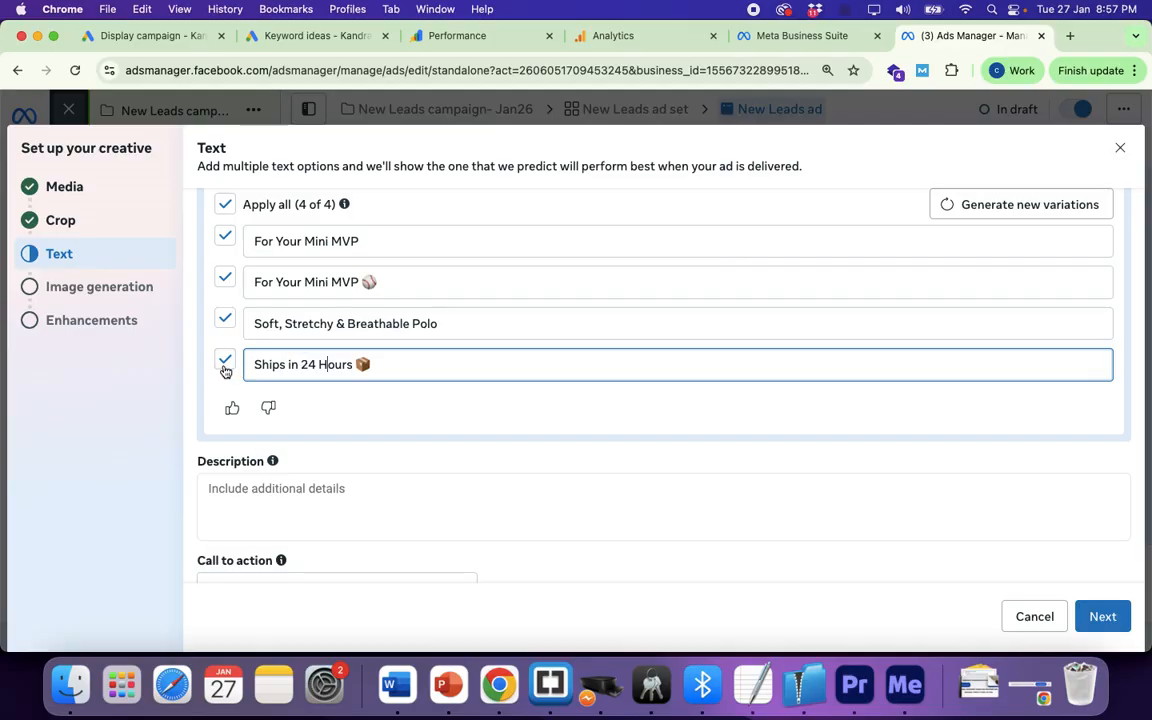
scroll(323, 390, down, 1)
click(285, 473)
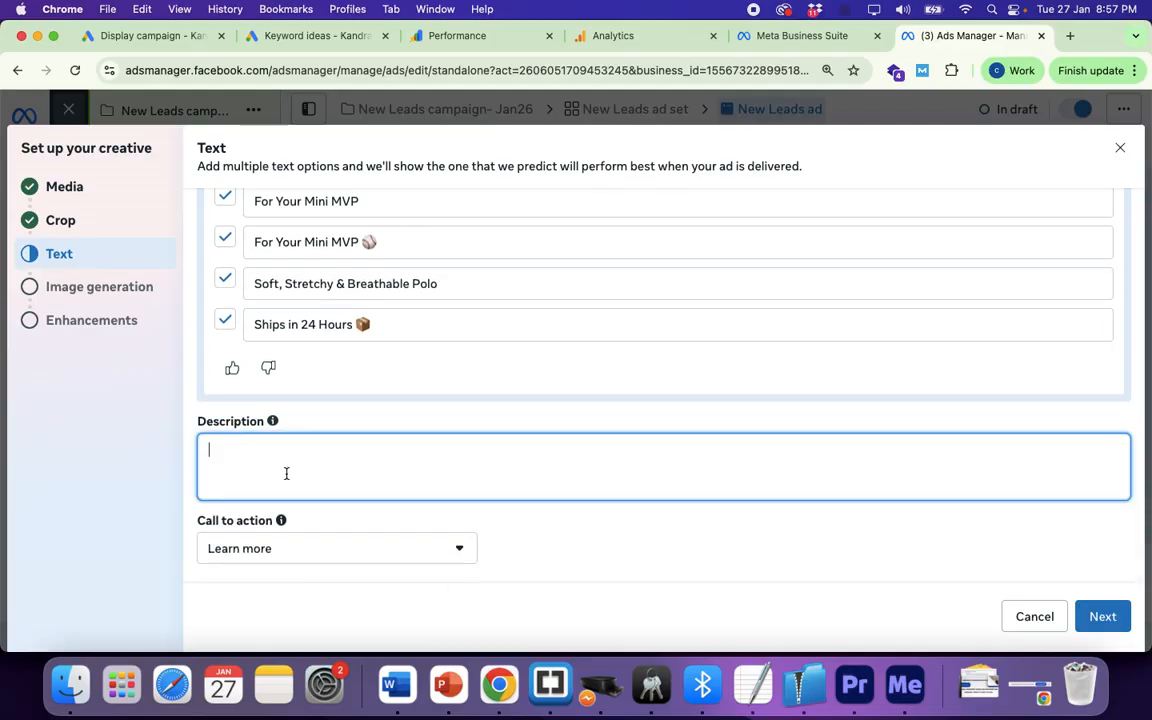
text(test Descriptionn)
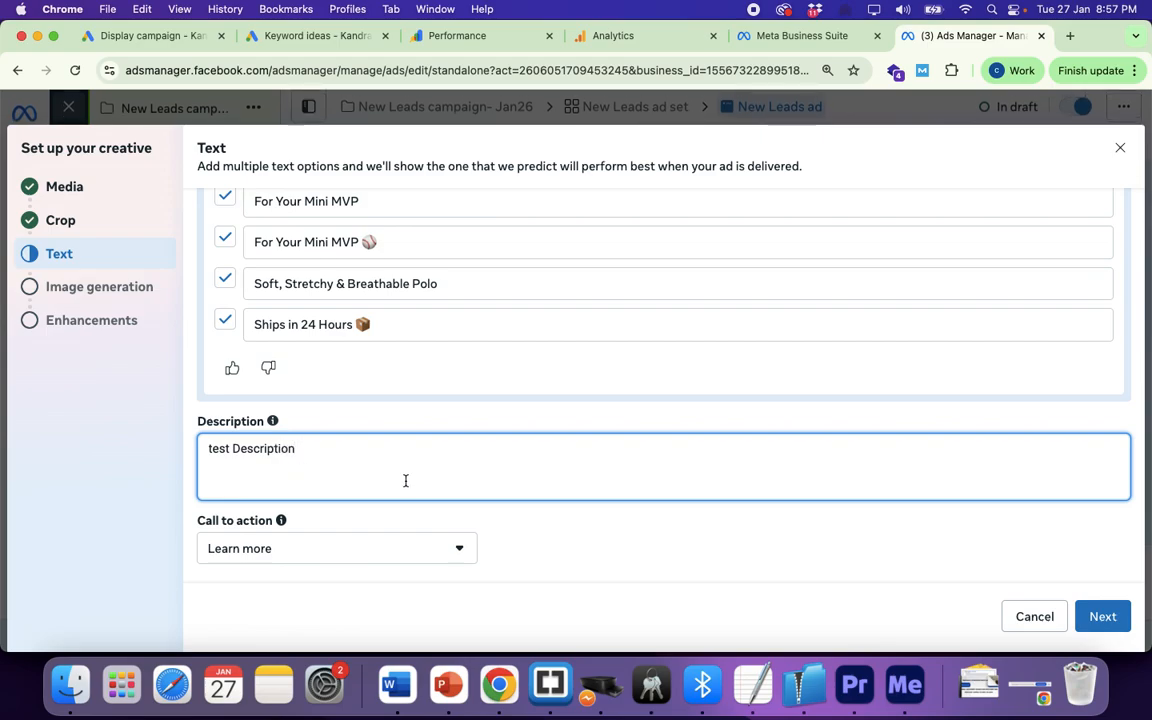
click(1100, 617)
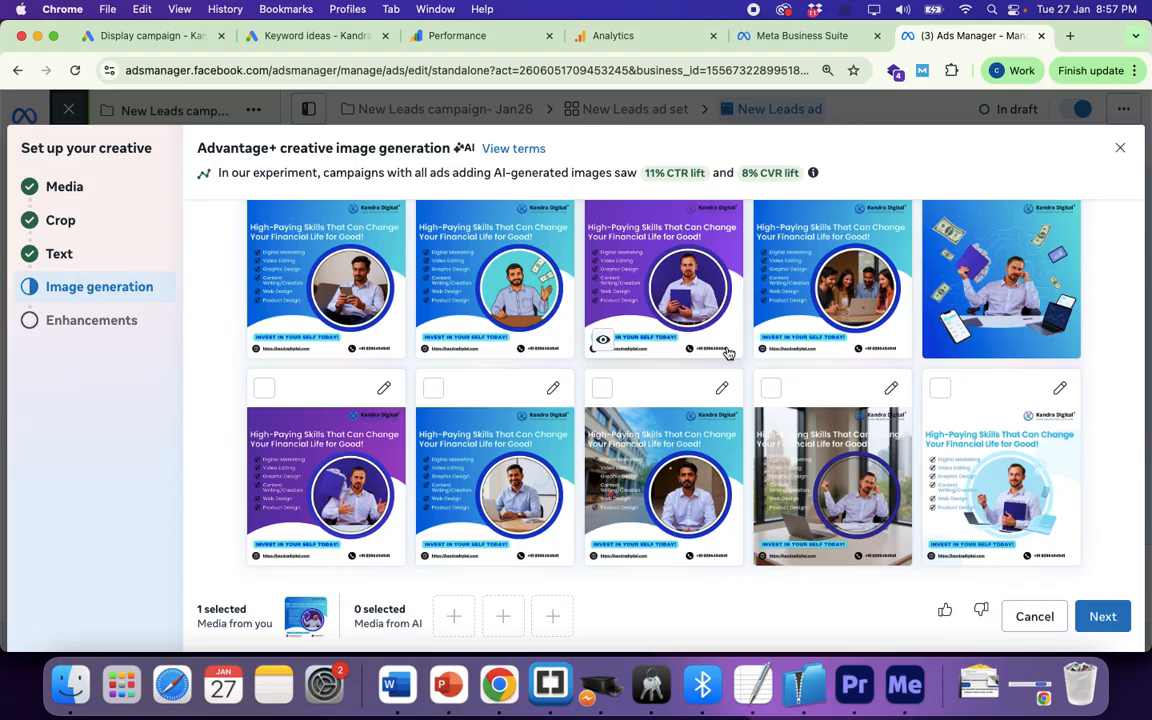
Step: Add five AI image variations, including the purple-background, man-at-desk and light-background ones
click(266, 393)
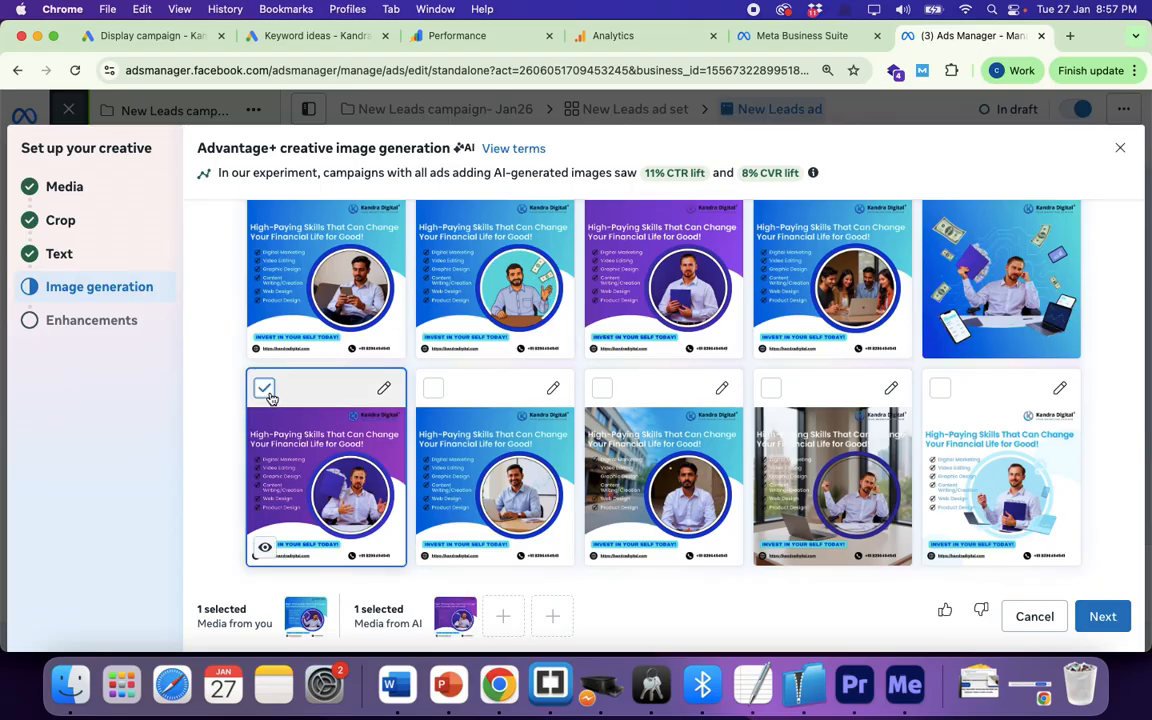
click(434, 394)
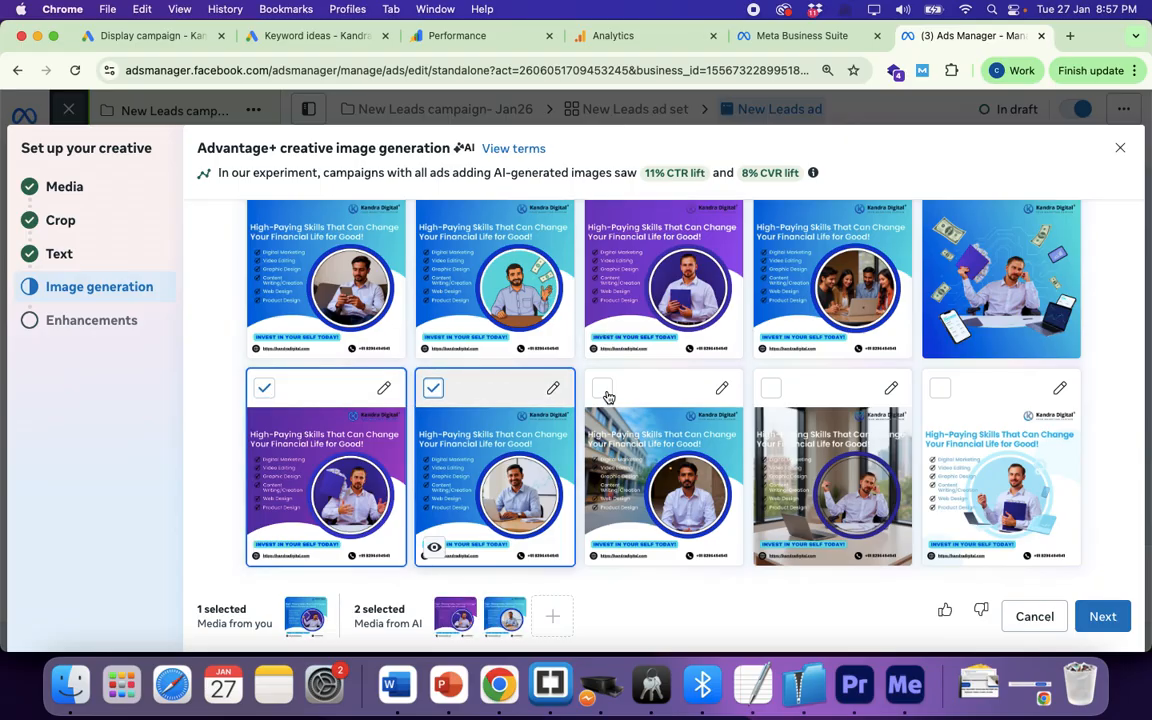
click(603, 392)
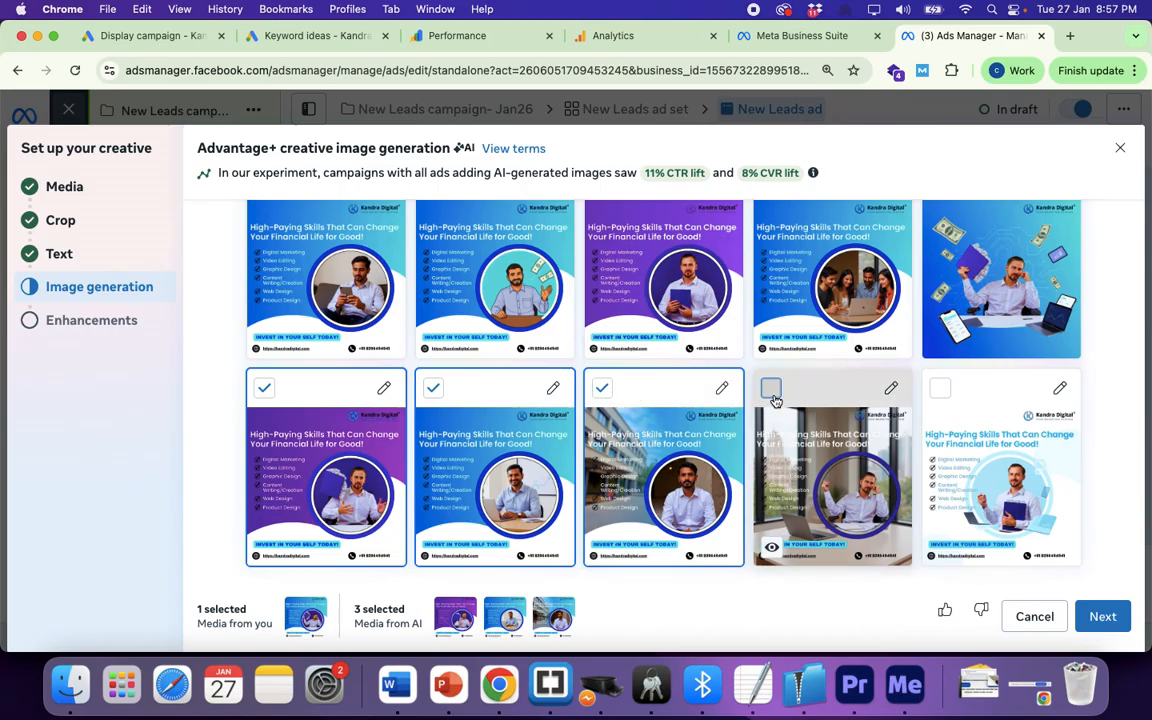
click(771, 392)
click(941, 392)
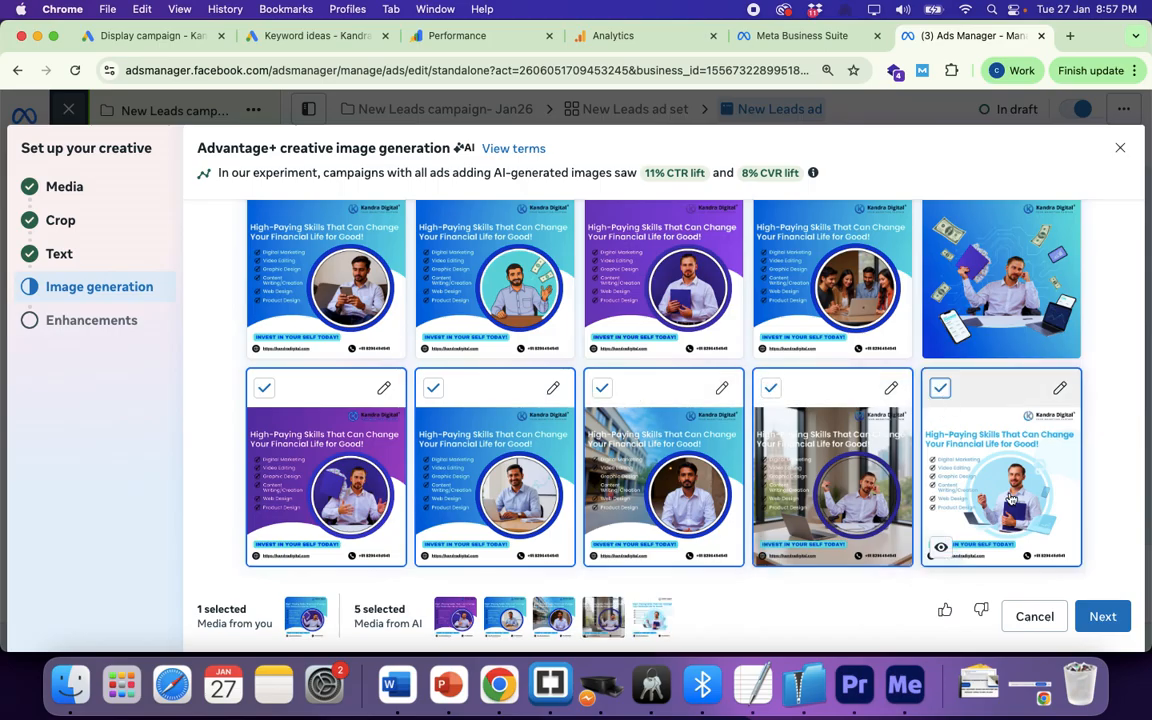
click(1104, 617)
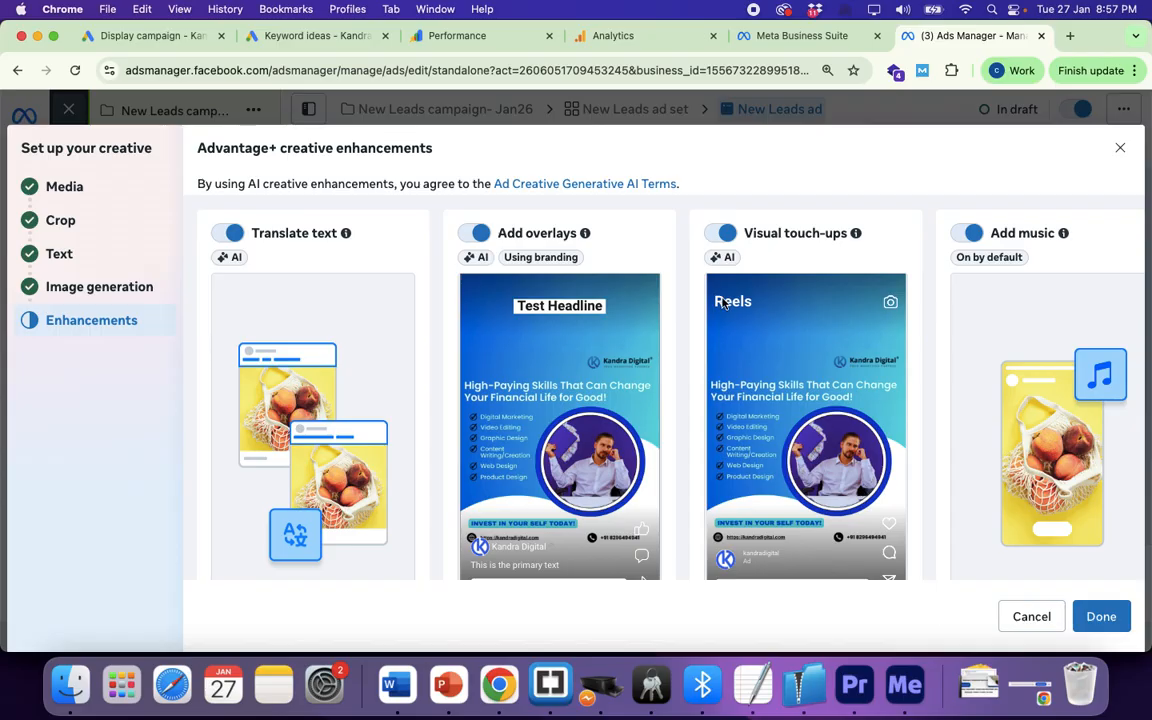
Step: Look over the Advantage+ creative enhancements, leaving every toggle switched on
mouse_move(586, 235)
mouse_move(345, 232)
scroll(520, 445, down, 3)
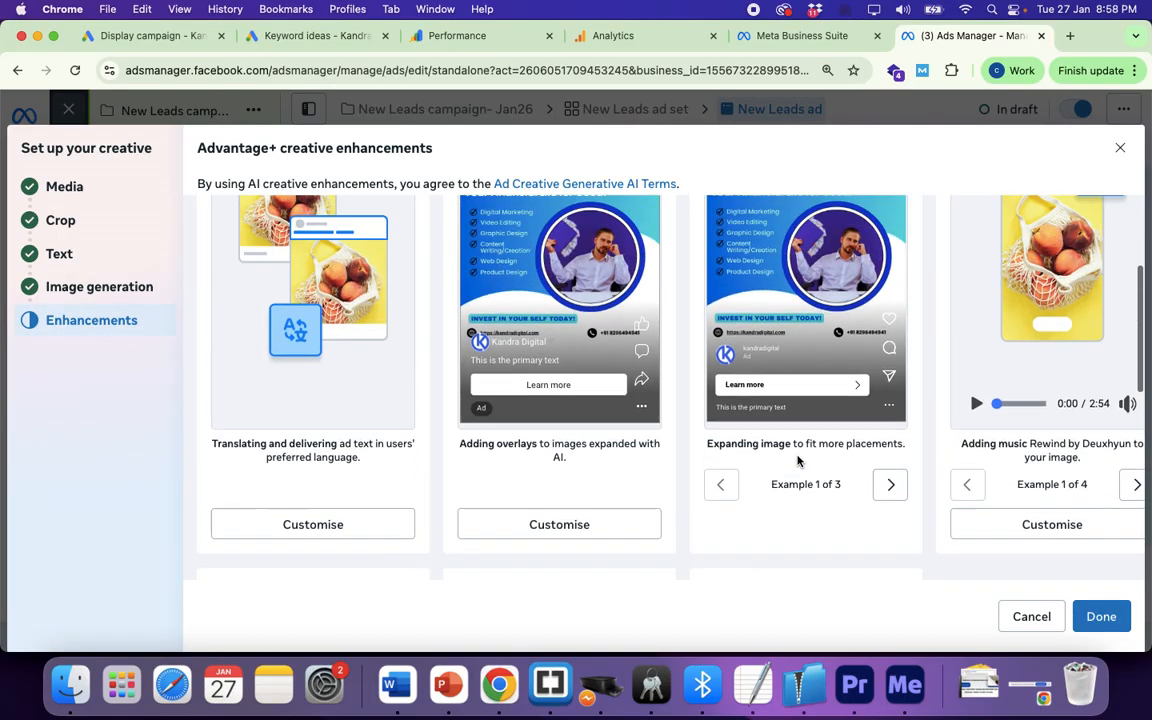
scroll(797, 391, up, 3)
scroll(296, 393, down, 3)
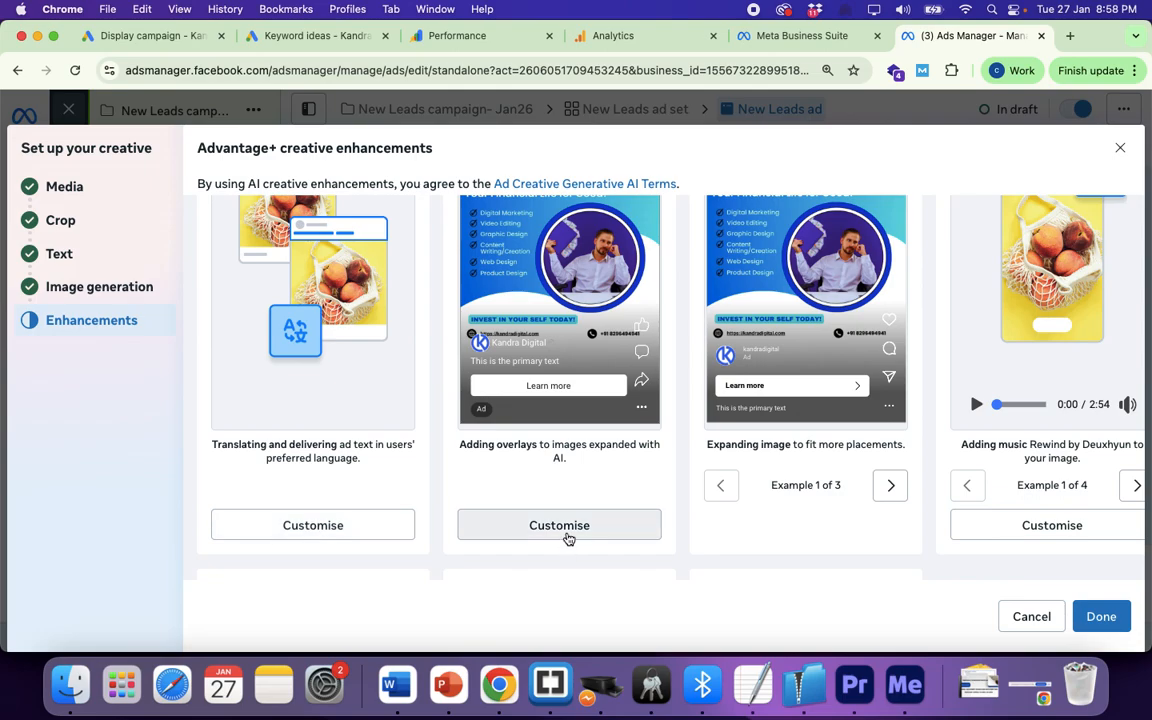
scroll(950, 530, down, 3)
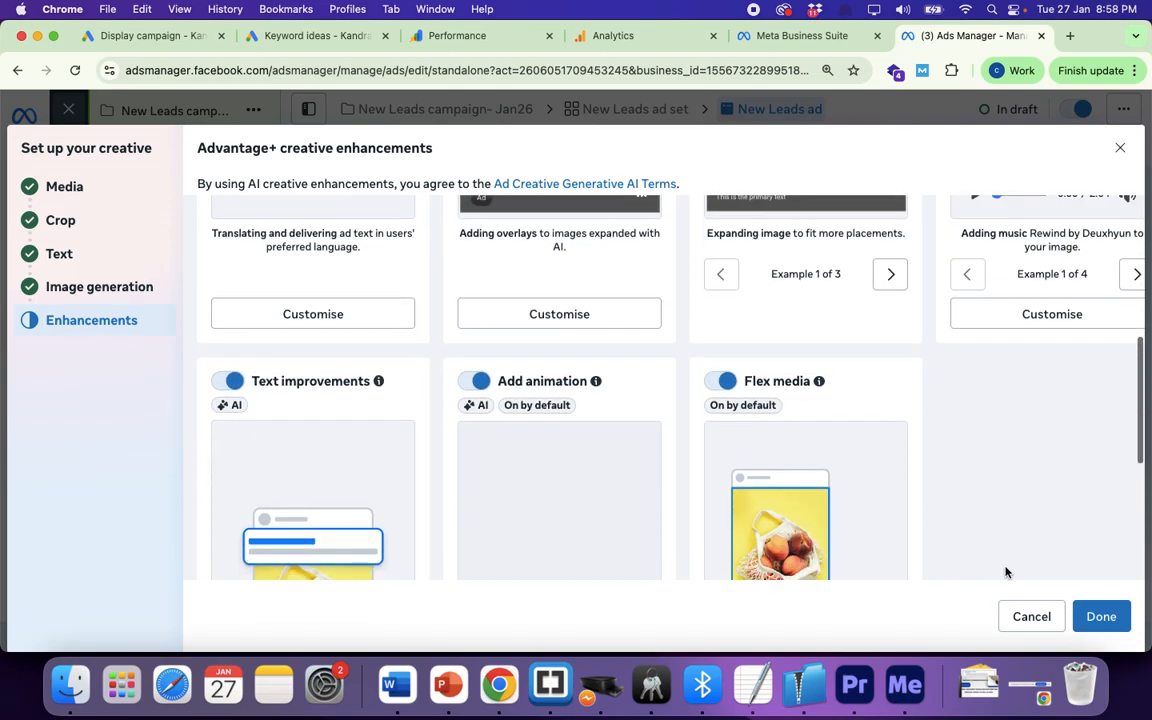
Step: Return to the ad editor and wait until the draft with five AI image variations shows All edits saved
click(1103, 618)
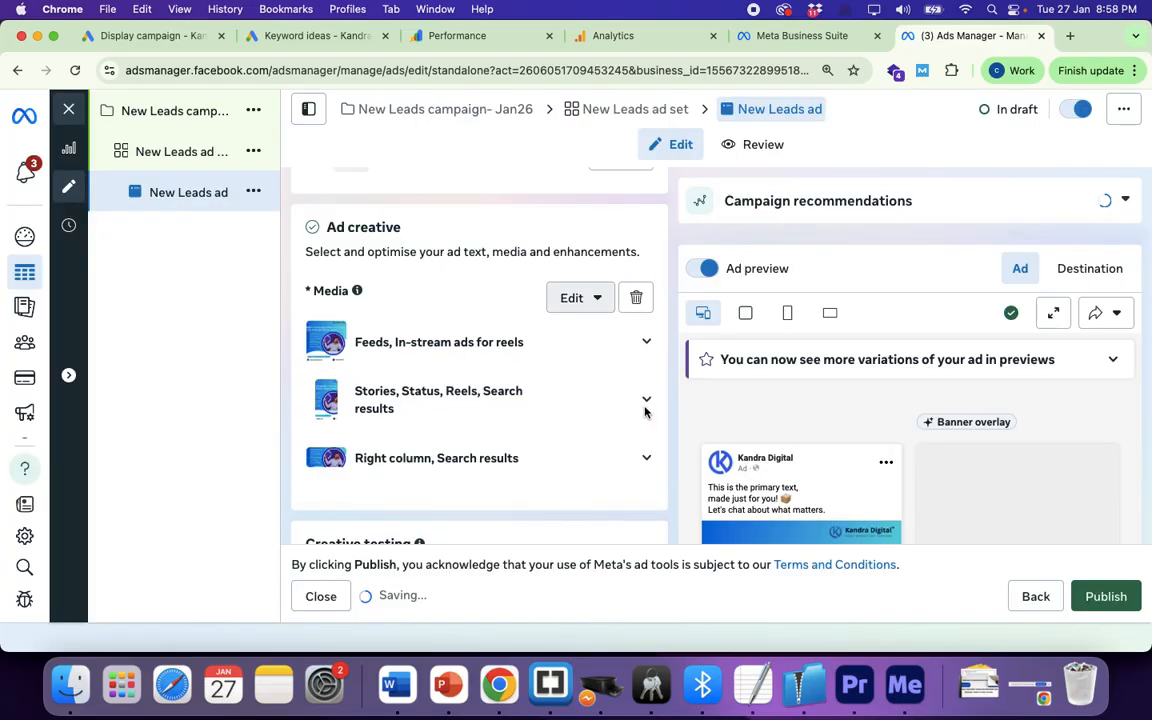
scroll(735, 386, down, 3)
scroll(802, 401, down, 3)
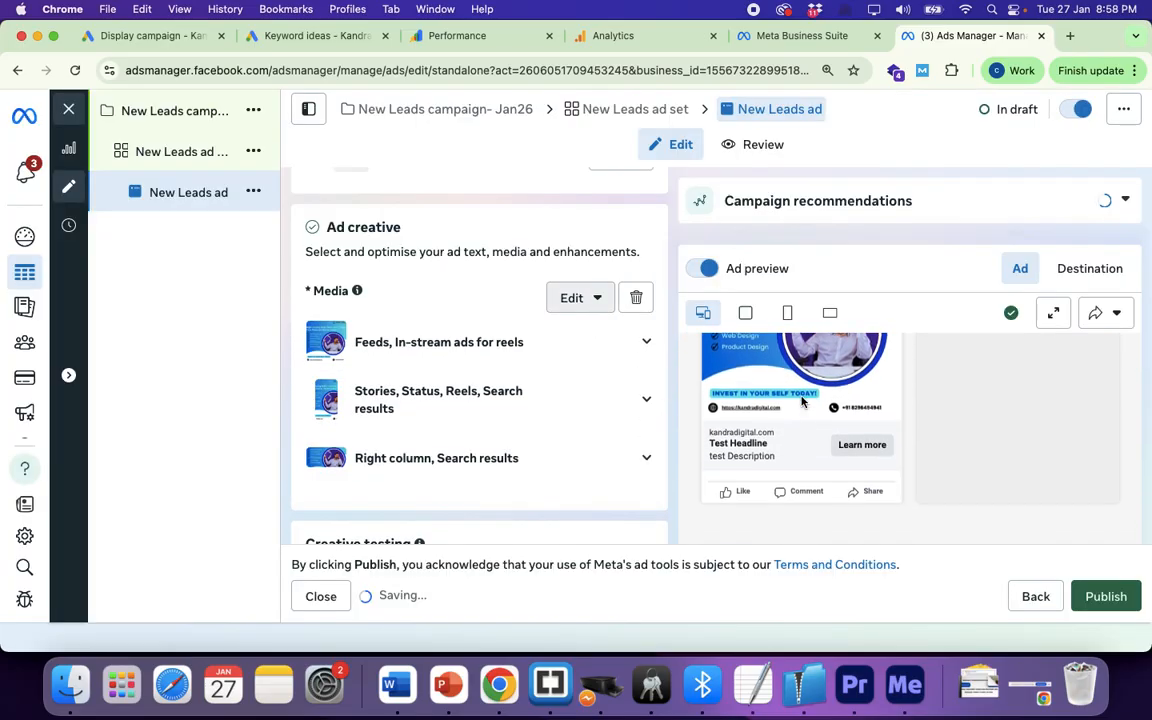
scroll(841, 445, down, 2)
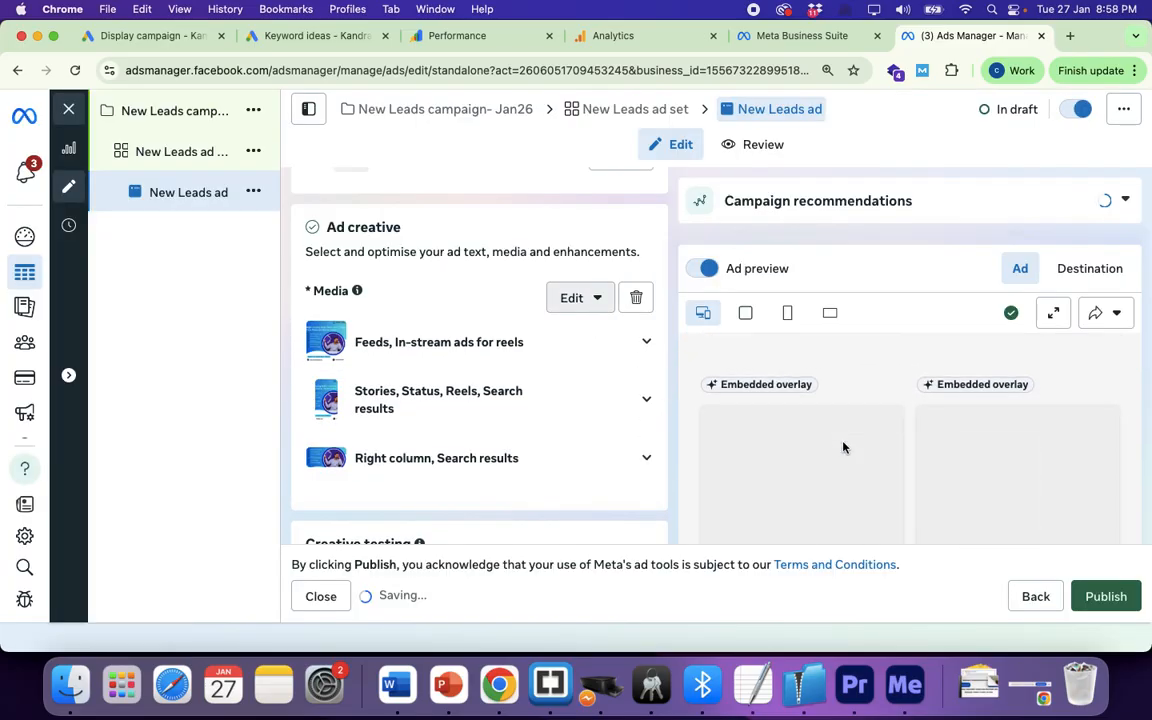
scroll(843, 447, up, 5)
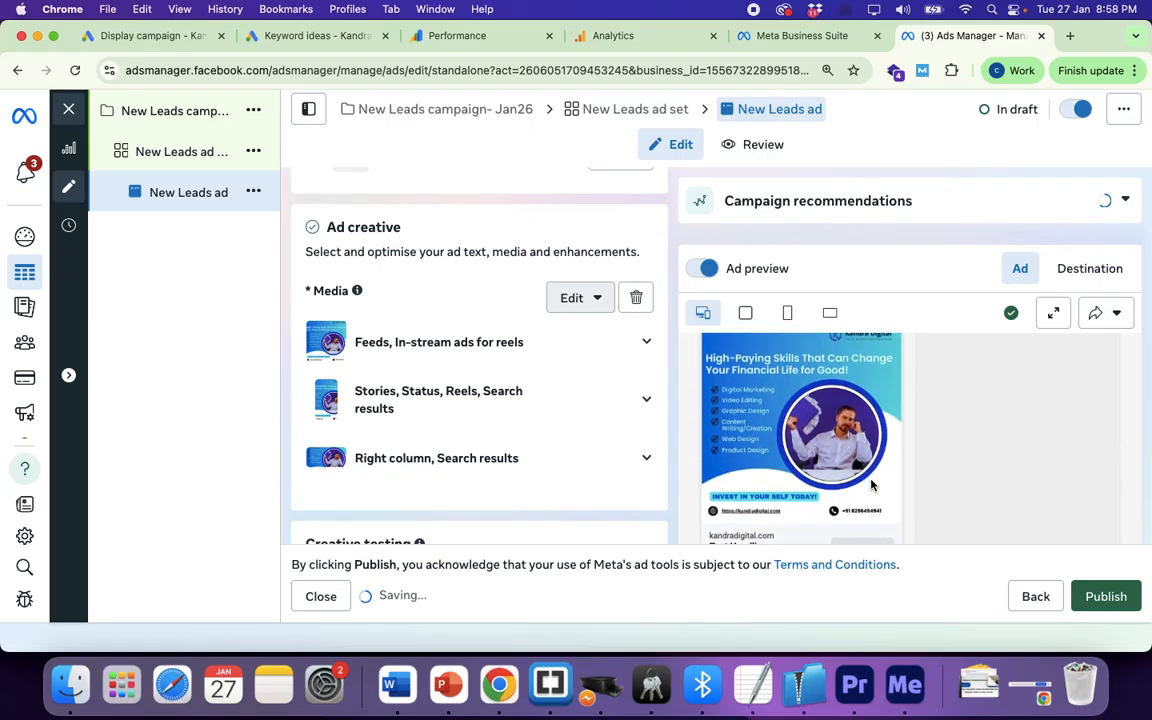
scroll(835, 448, up, 3)
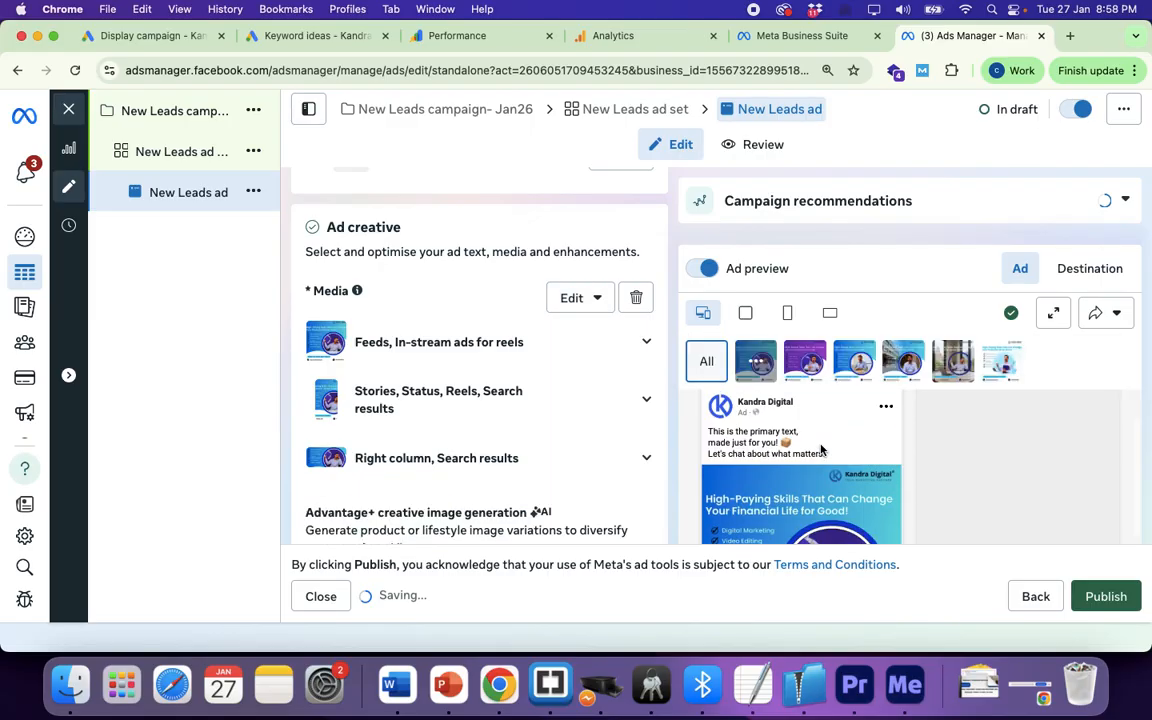
scroll(820, 450, down, 6)
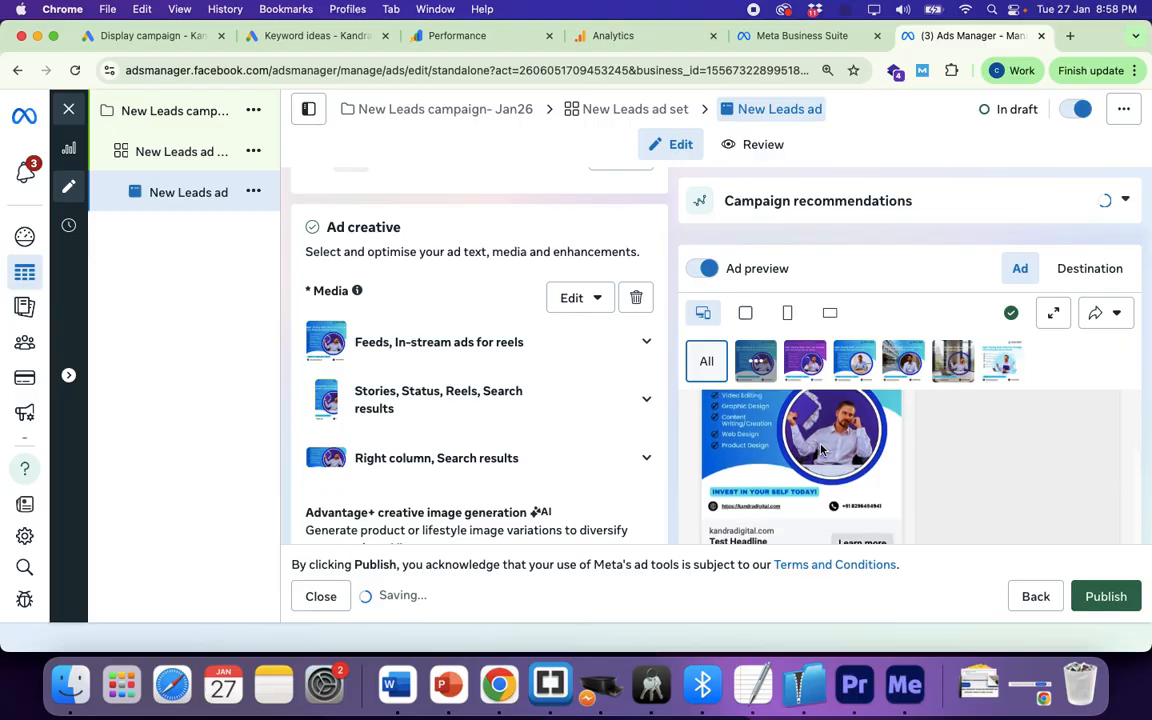
scroll(820, 448, down, 1)
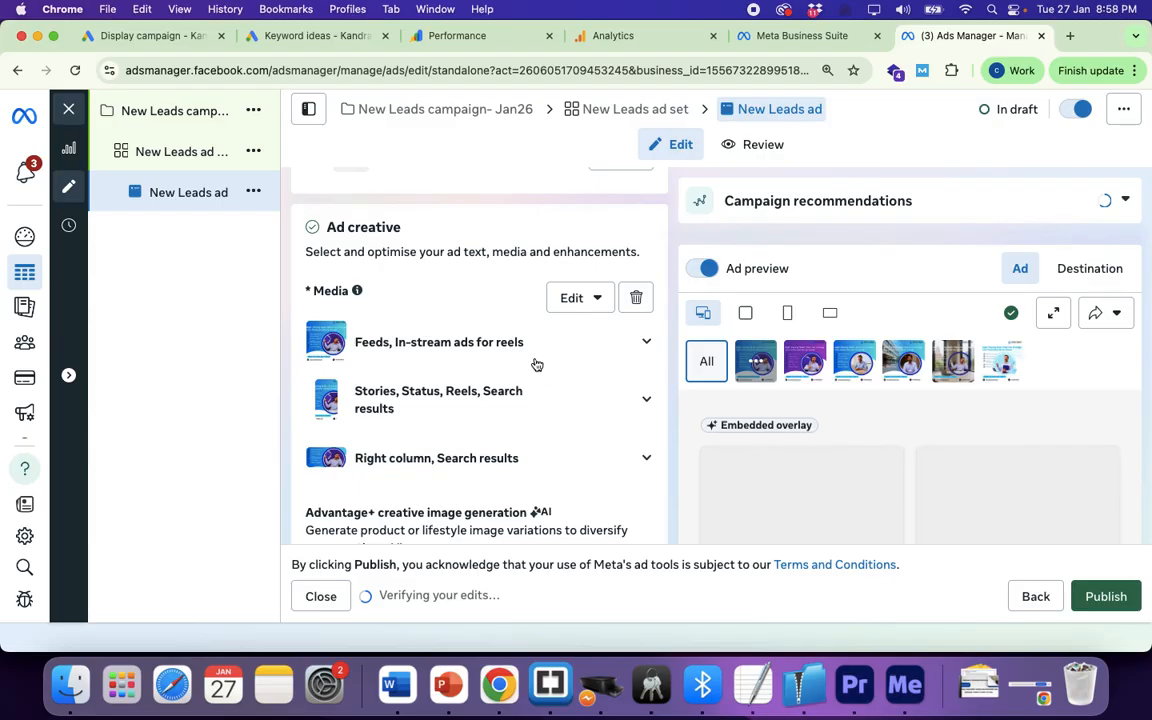
scroll(535, 363, down, 3)
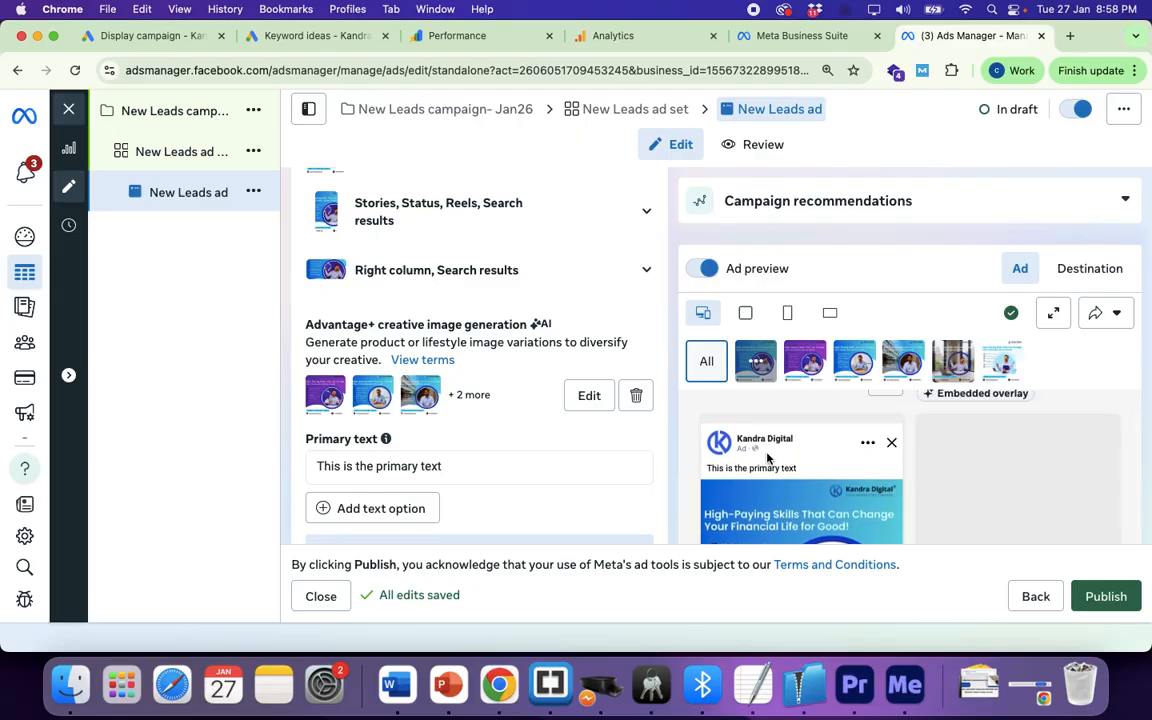
scroll(790, 470, down, 2)
scroll(794, 497, down, 1)
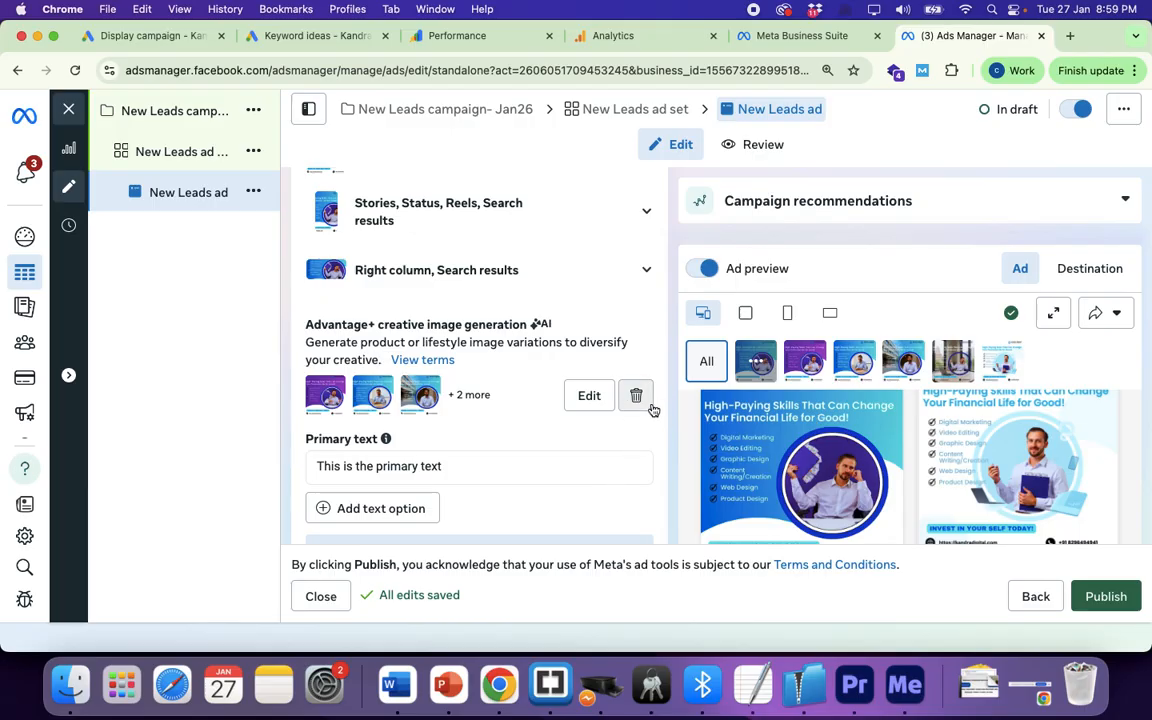
Step: Open the 'retrieve your leads' help and review the download options: Ads Manager, Instant forms, Leads Centre
scroll(497, 345, up, 15)
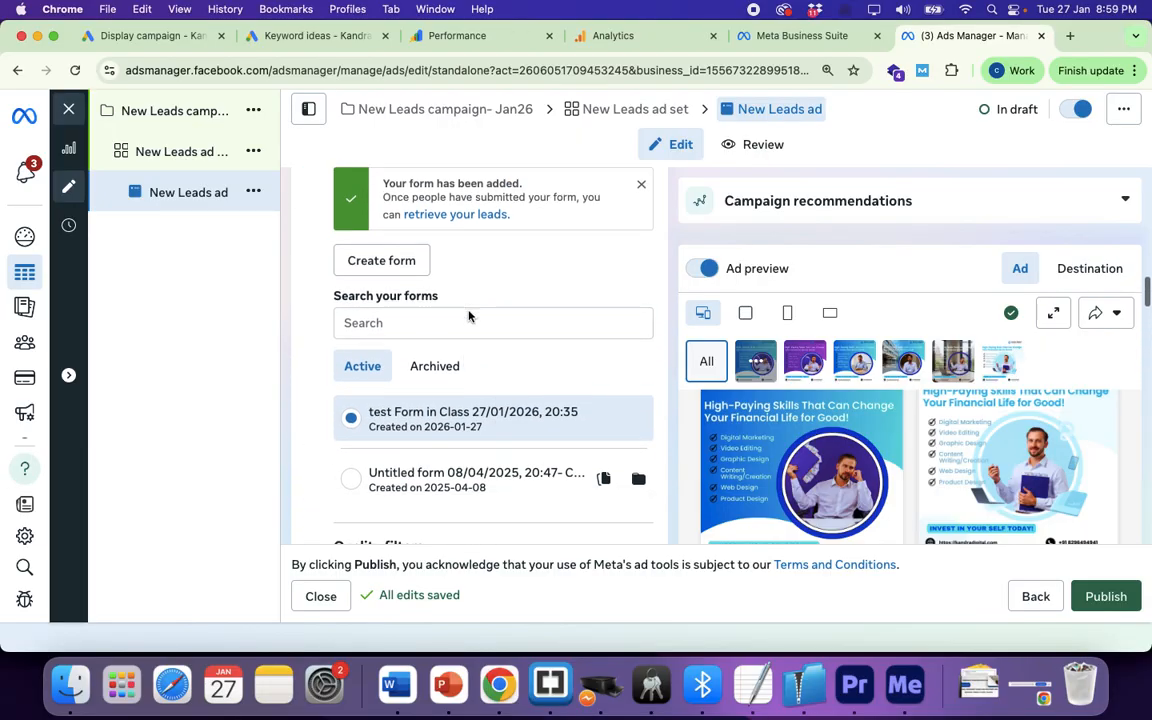
scroll(470, 317, down, 6)
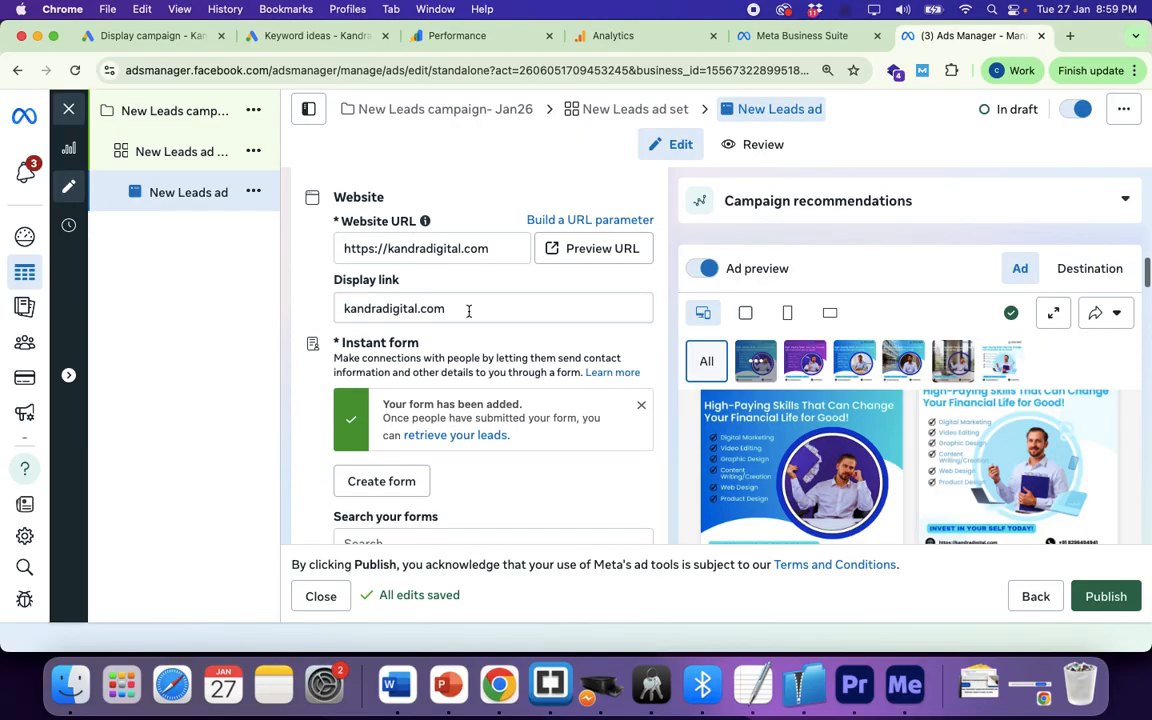
scroll(465, 465, down, 3)
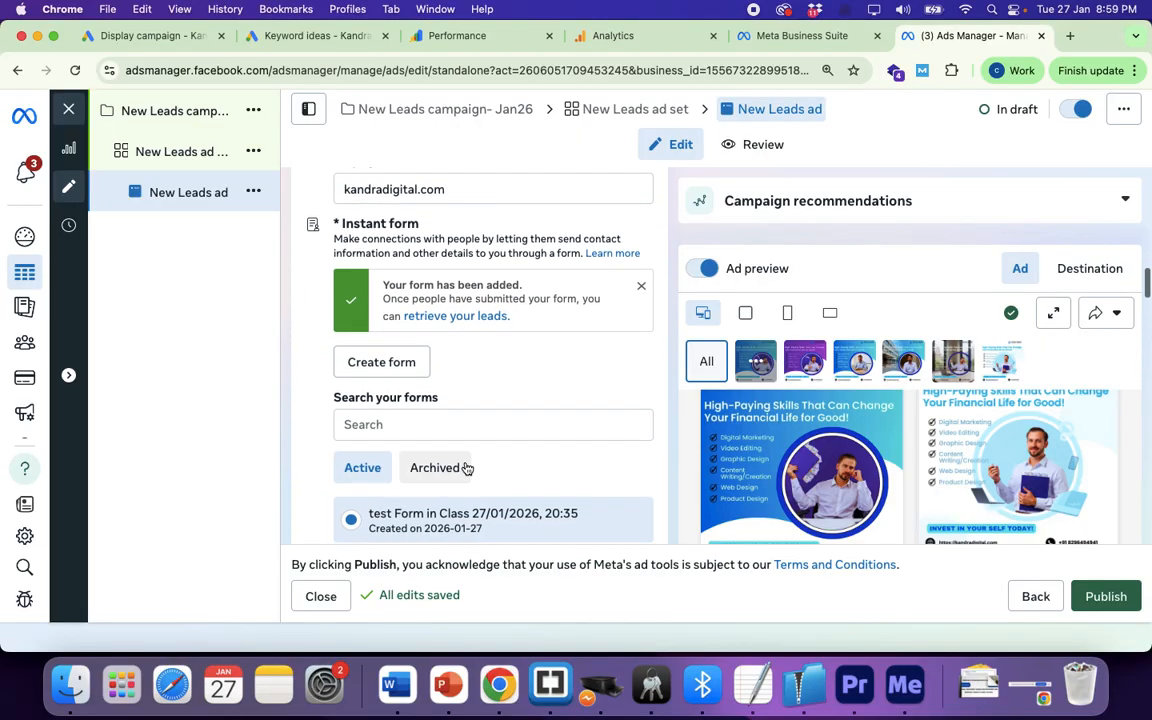
click(449, 318)
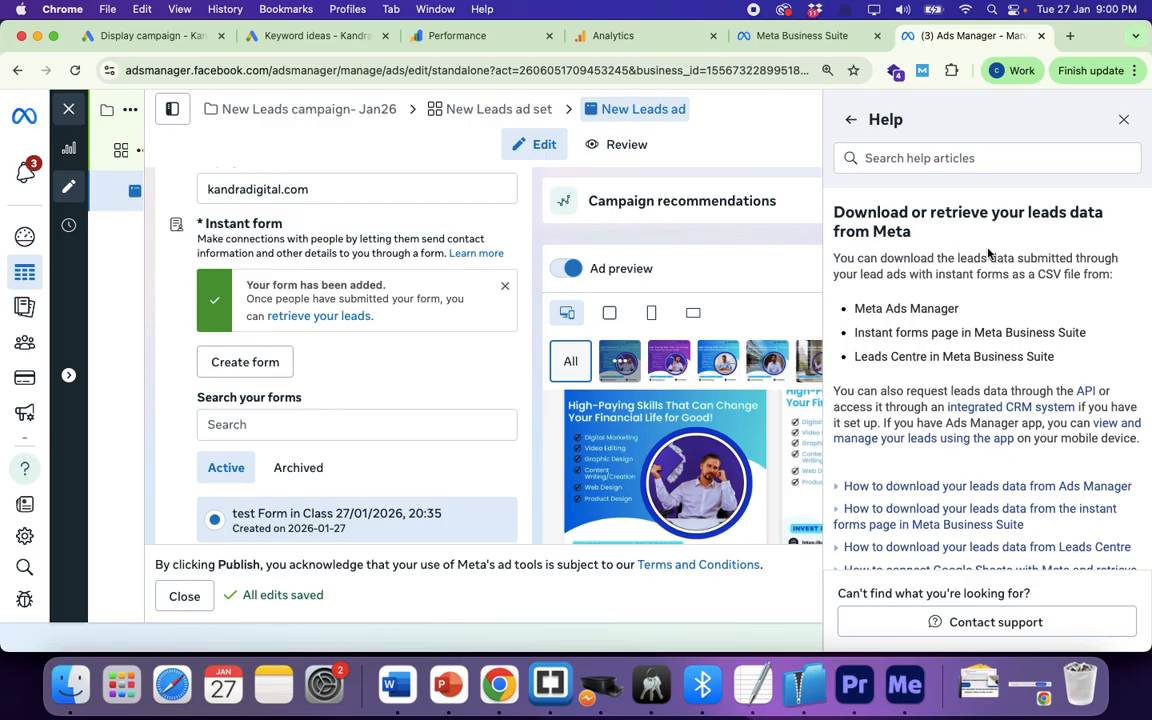
drag(835, 259, 1097, 345)
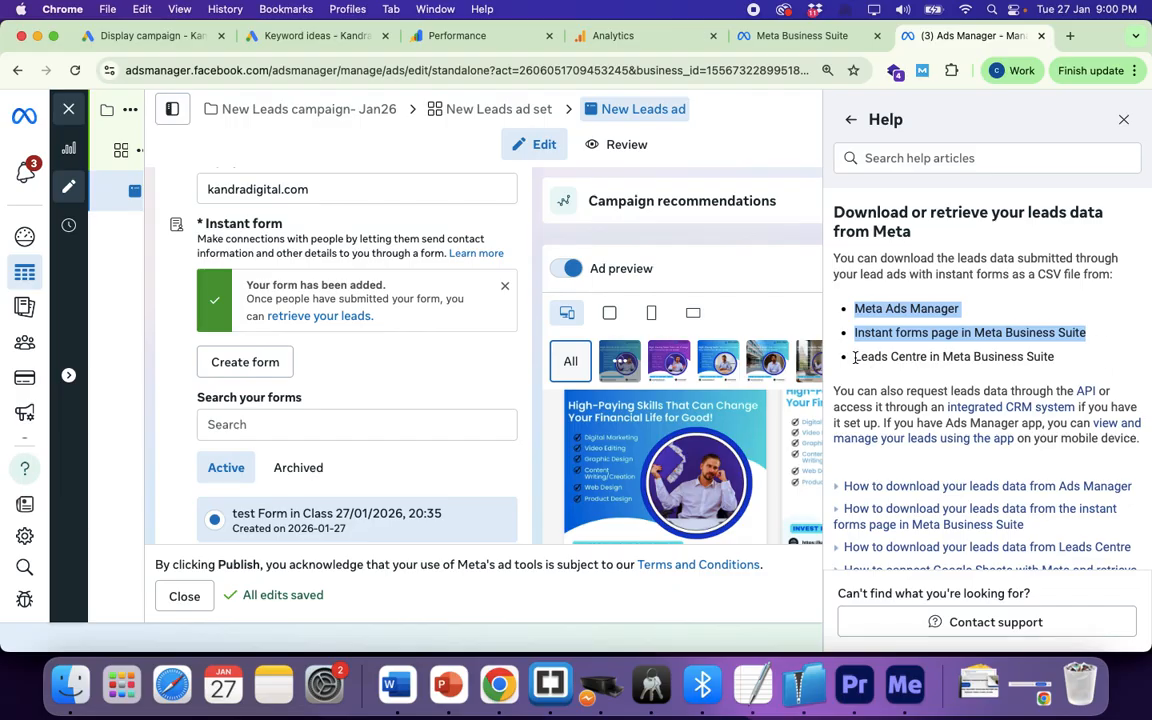
drag(856, 358, 1058, 358)
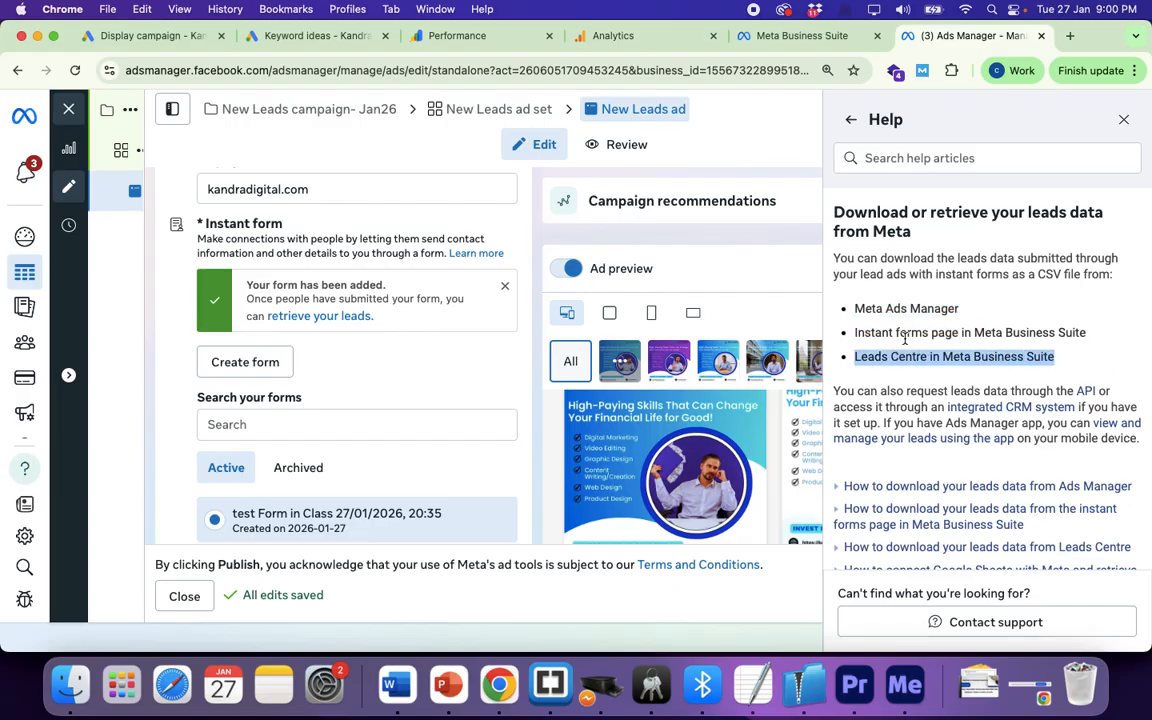
drag(855, 309, 1086, 334)
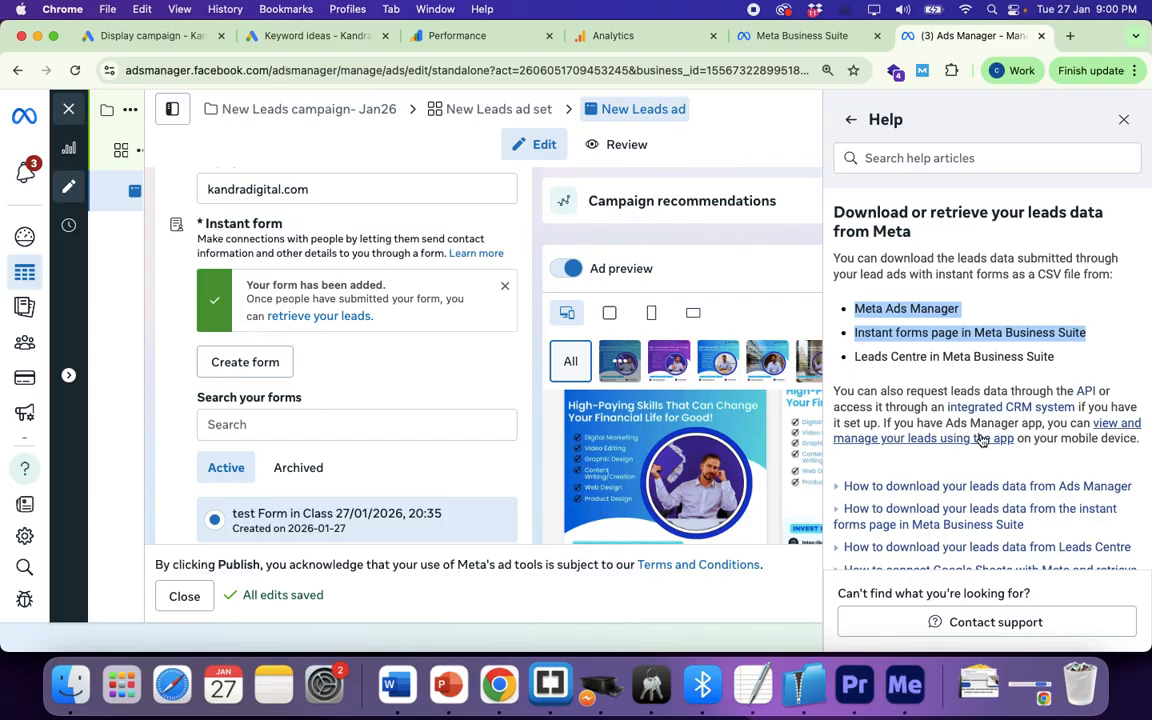
Step: Expand 'How to download your leads data from Ads Manager' and review its Ads tab and date-range steps
scroll(1020, 451, down, 3)
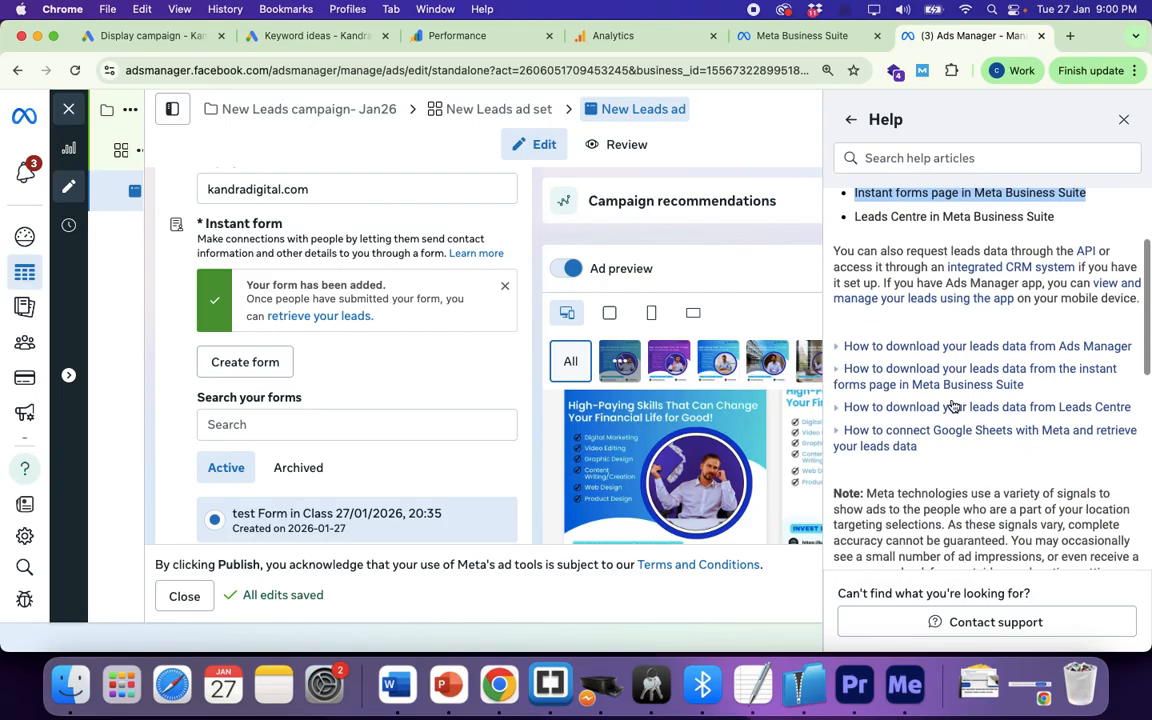
click(957, 348)
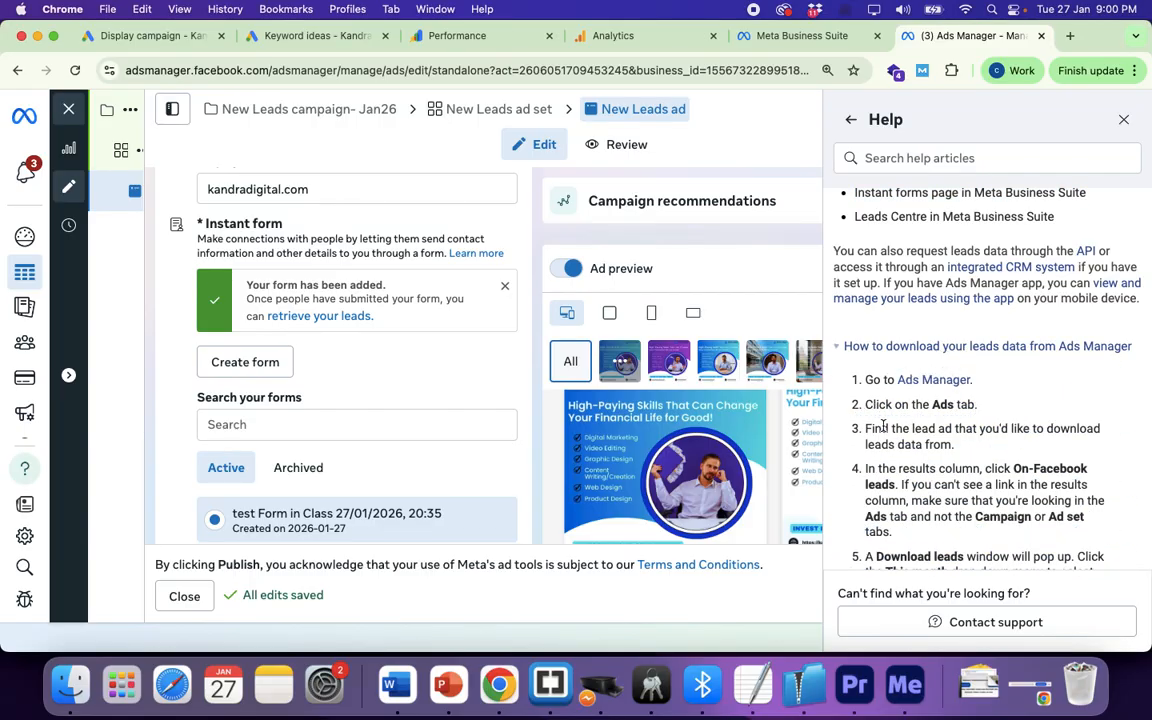
drag(864, 428, 909, 429)
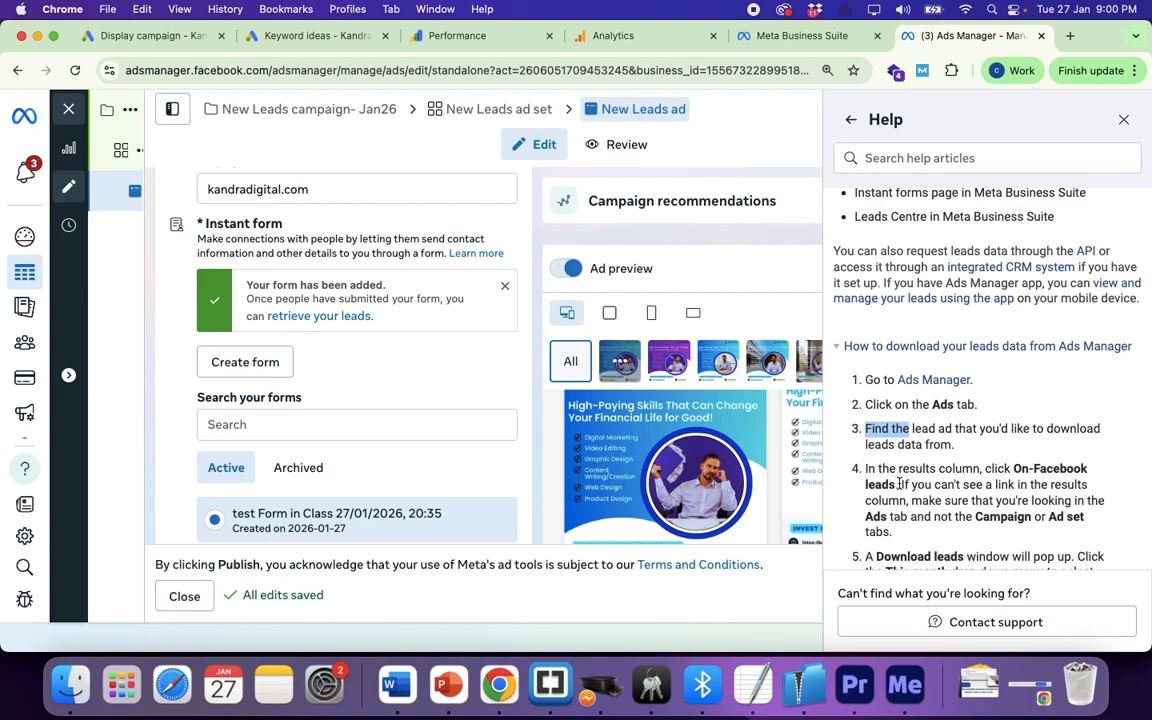
drag(905, 488, 1083, 533)
scroll(1083, 533, down, 3)
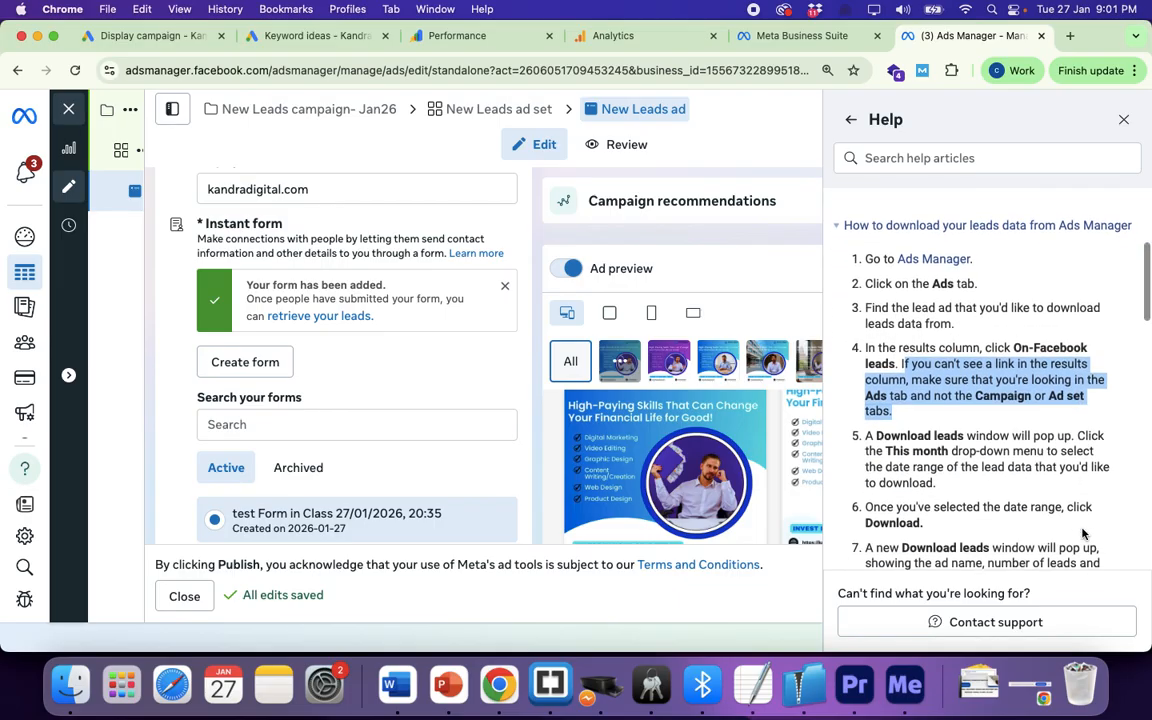
drag(968, 432, 1013, 460)
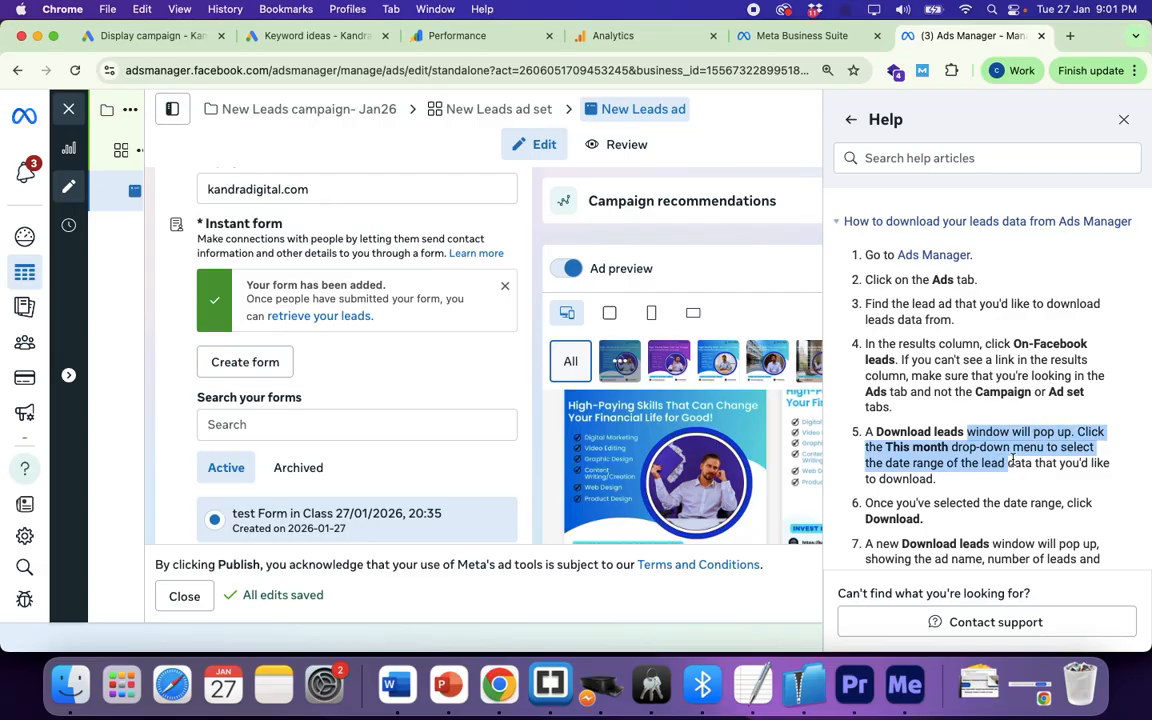
click(770, 36)
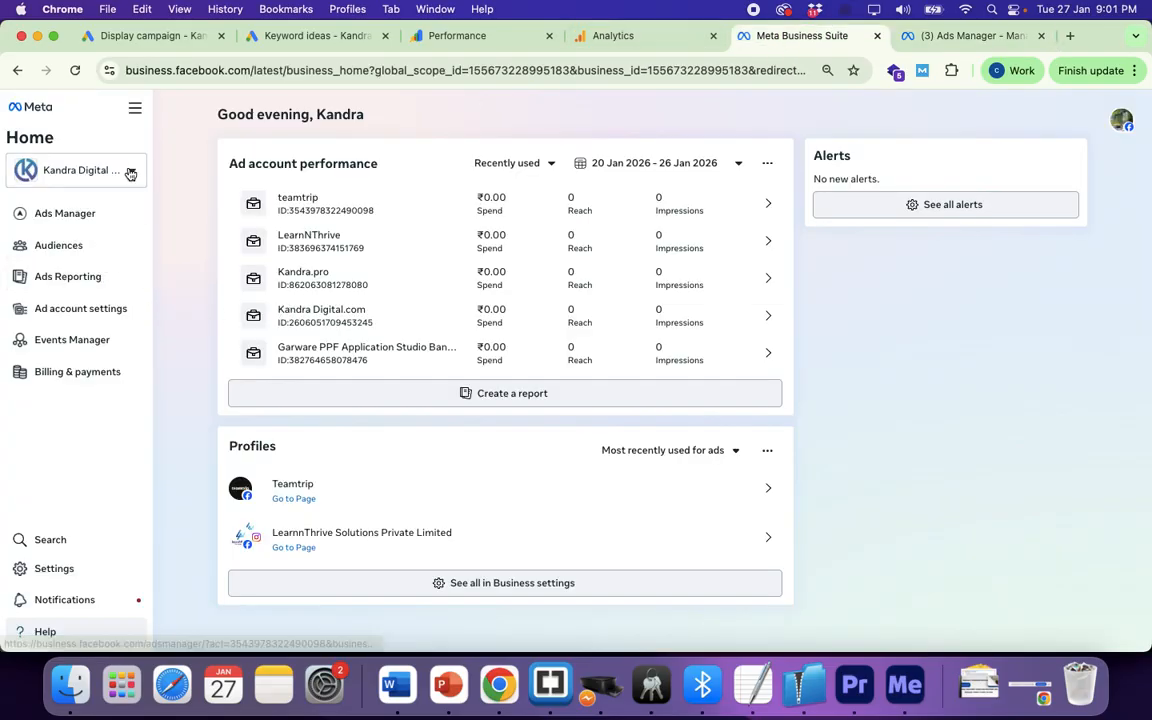
Step: Pick another portfolio from the business dropdown and view its Giggles N Grins ad account in Ads Manager
scroll(382, 293, down, 1)
scroll(381, 294, up, 1)
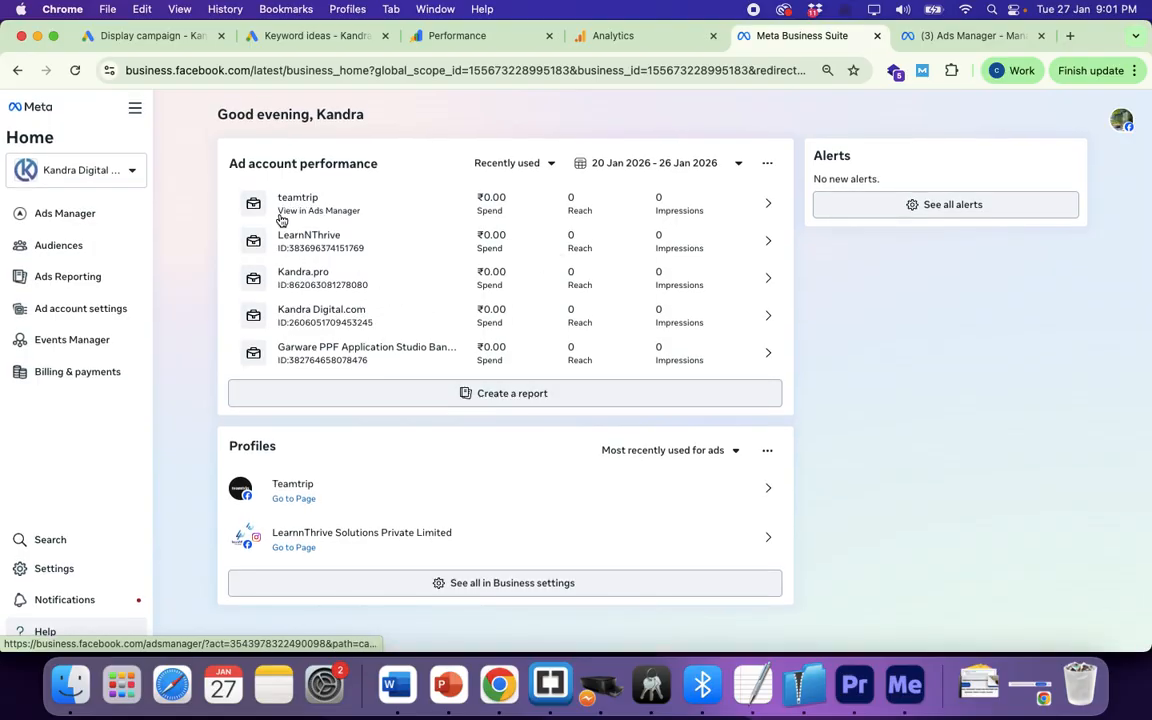
click(125, 169)
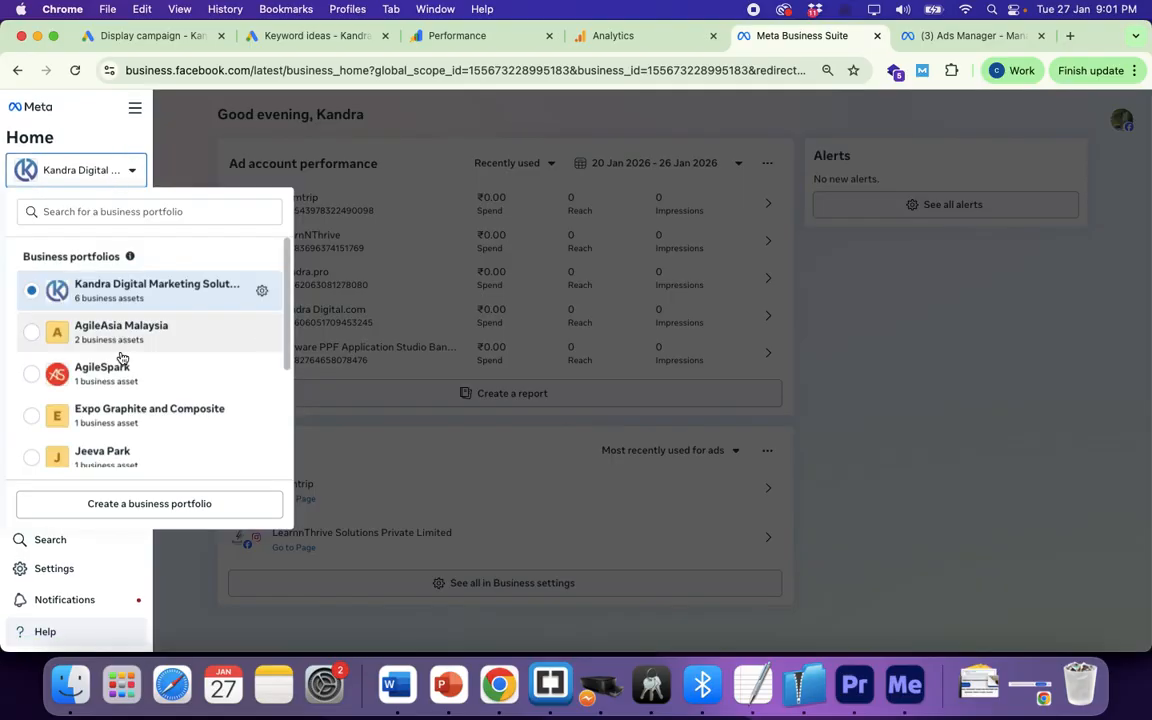
scroll(118, 350, down, 4)
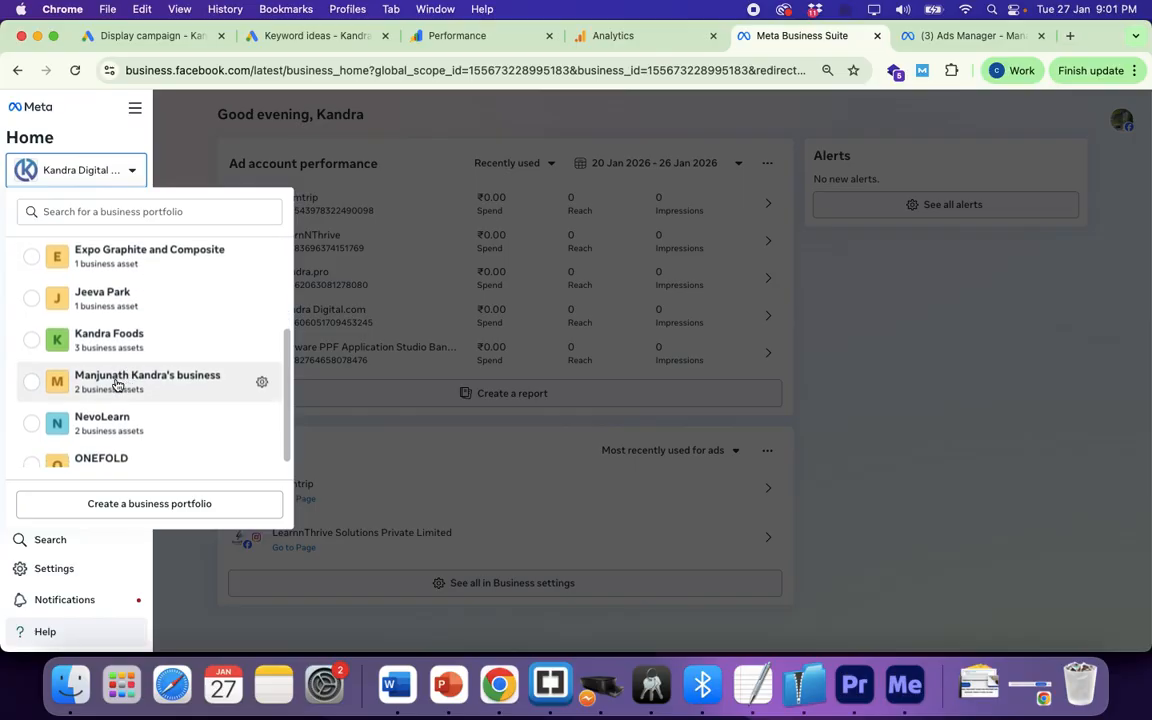
click(115, 384)
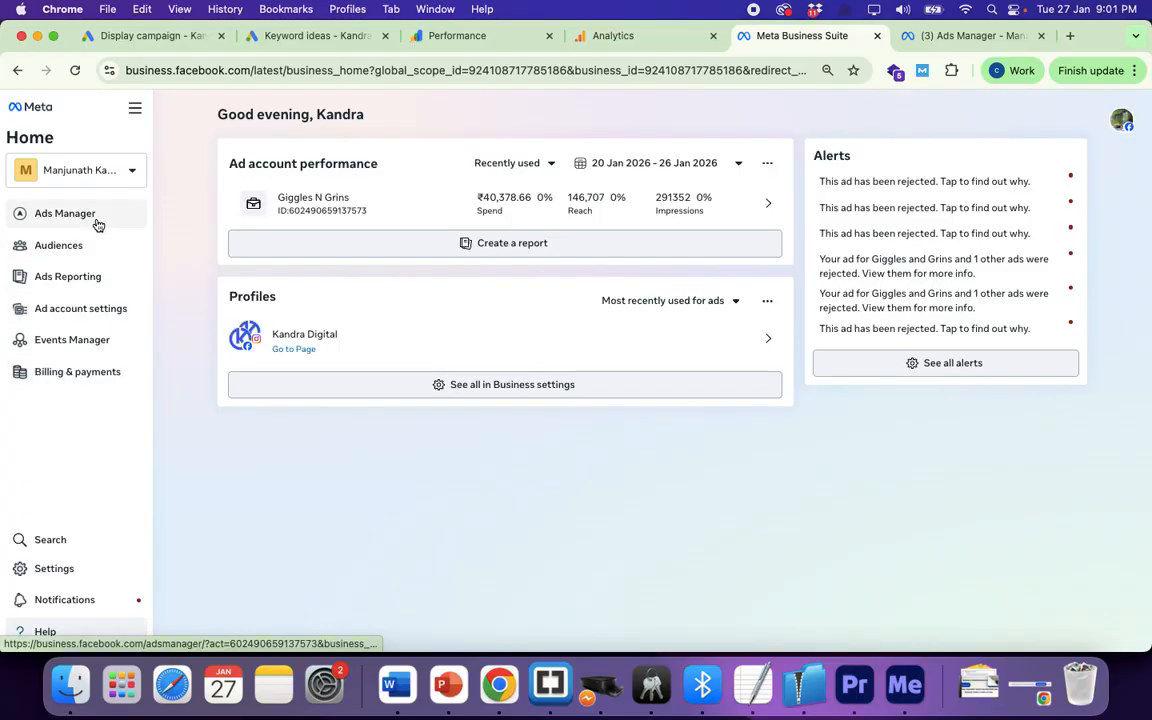
click(298, 213)
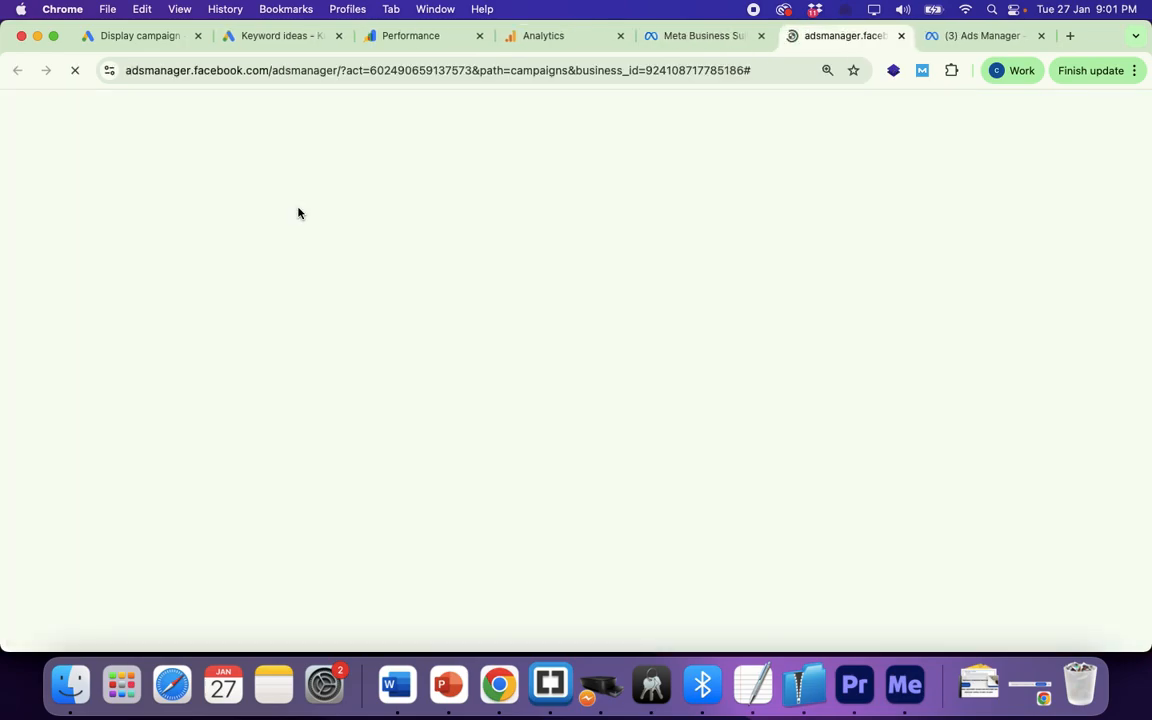